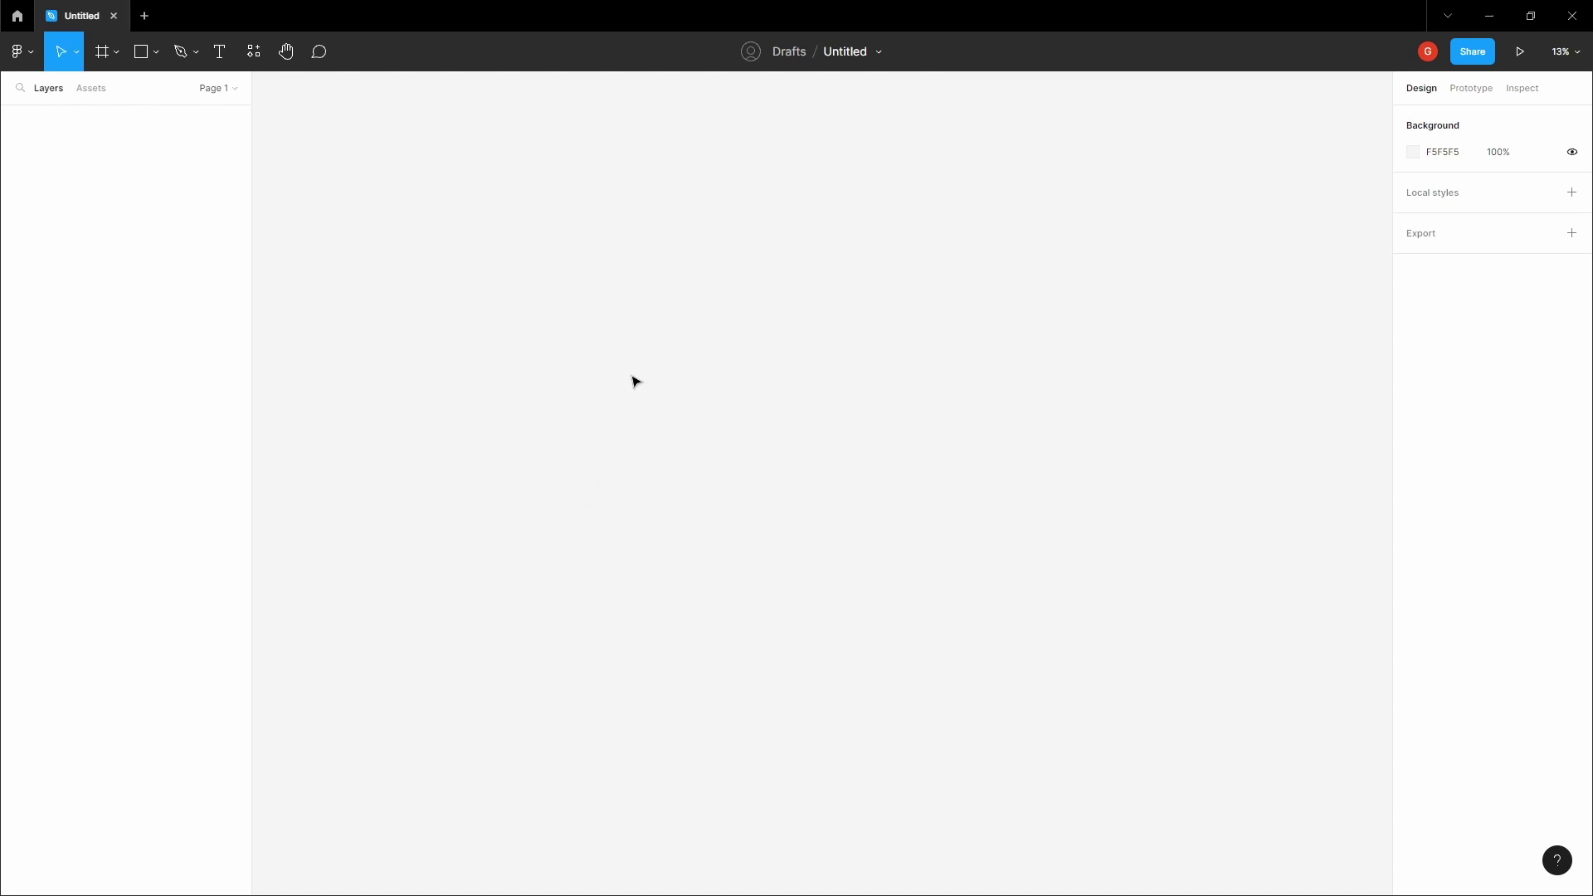
Step: Paste the copied Logo, Text Styles, Colors and Background Image frames onto the canvas
{"action": "key", "text": "ctrl+v"}
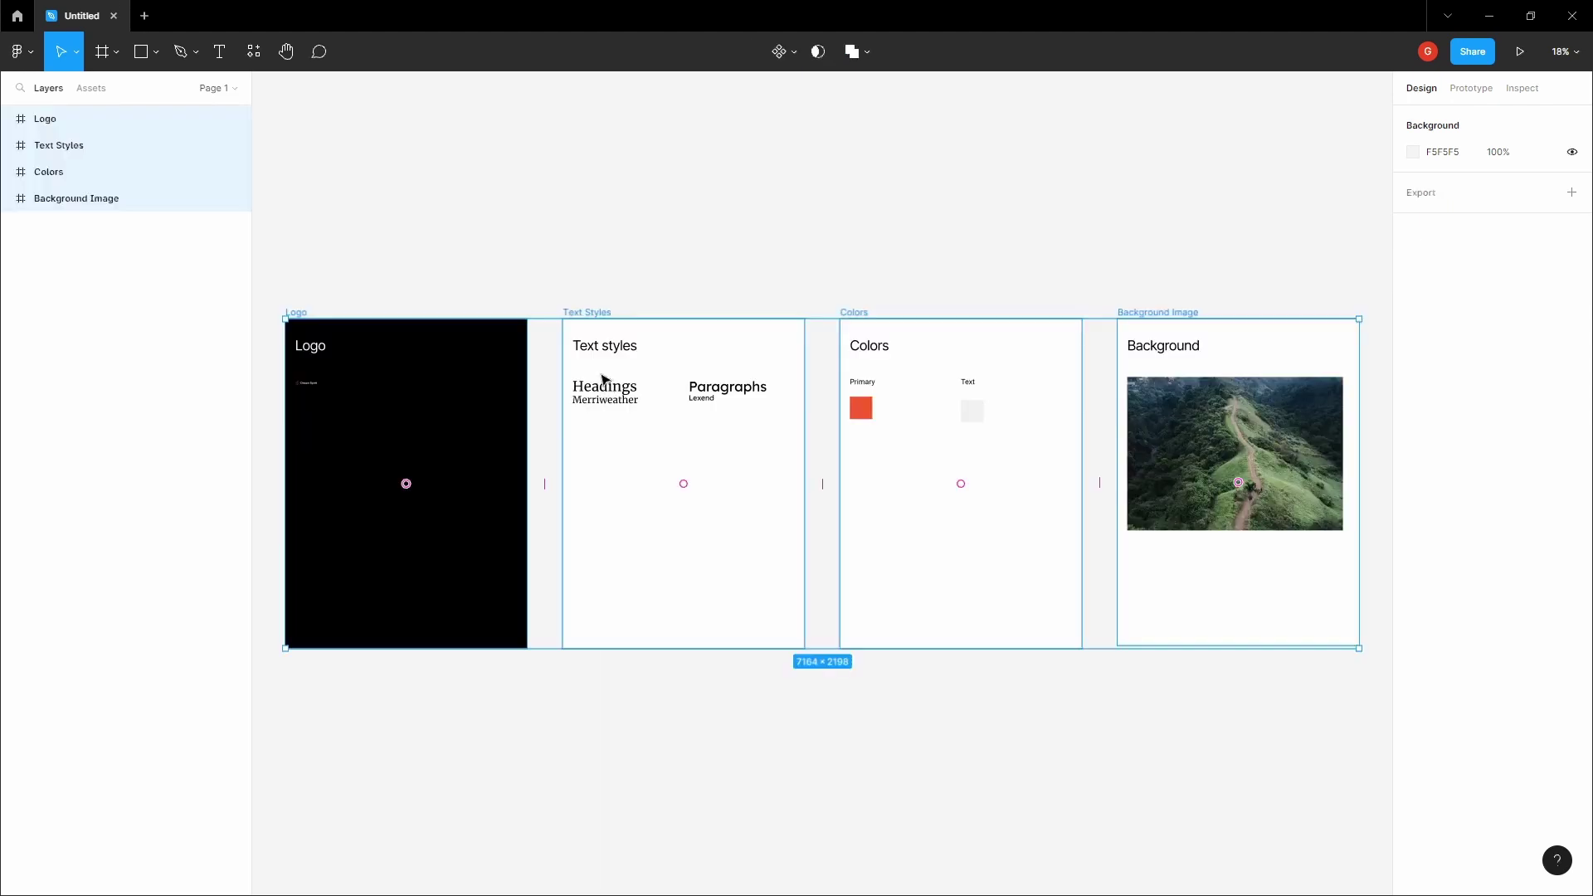
{"action": "left_click", "coordinate": [669, 199]}
{"action": "scroll", "coordinate": [722, 211], "scroll_direction": "down", "scroll_amount": 4}
Step: Look over the logo, heading and paragraph fonts, primary and text colors, and background picture in the pasted frames
{"action": "key", "text": "h"}
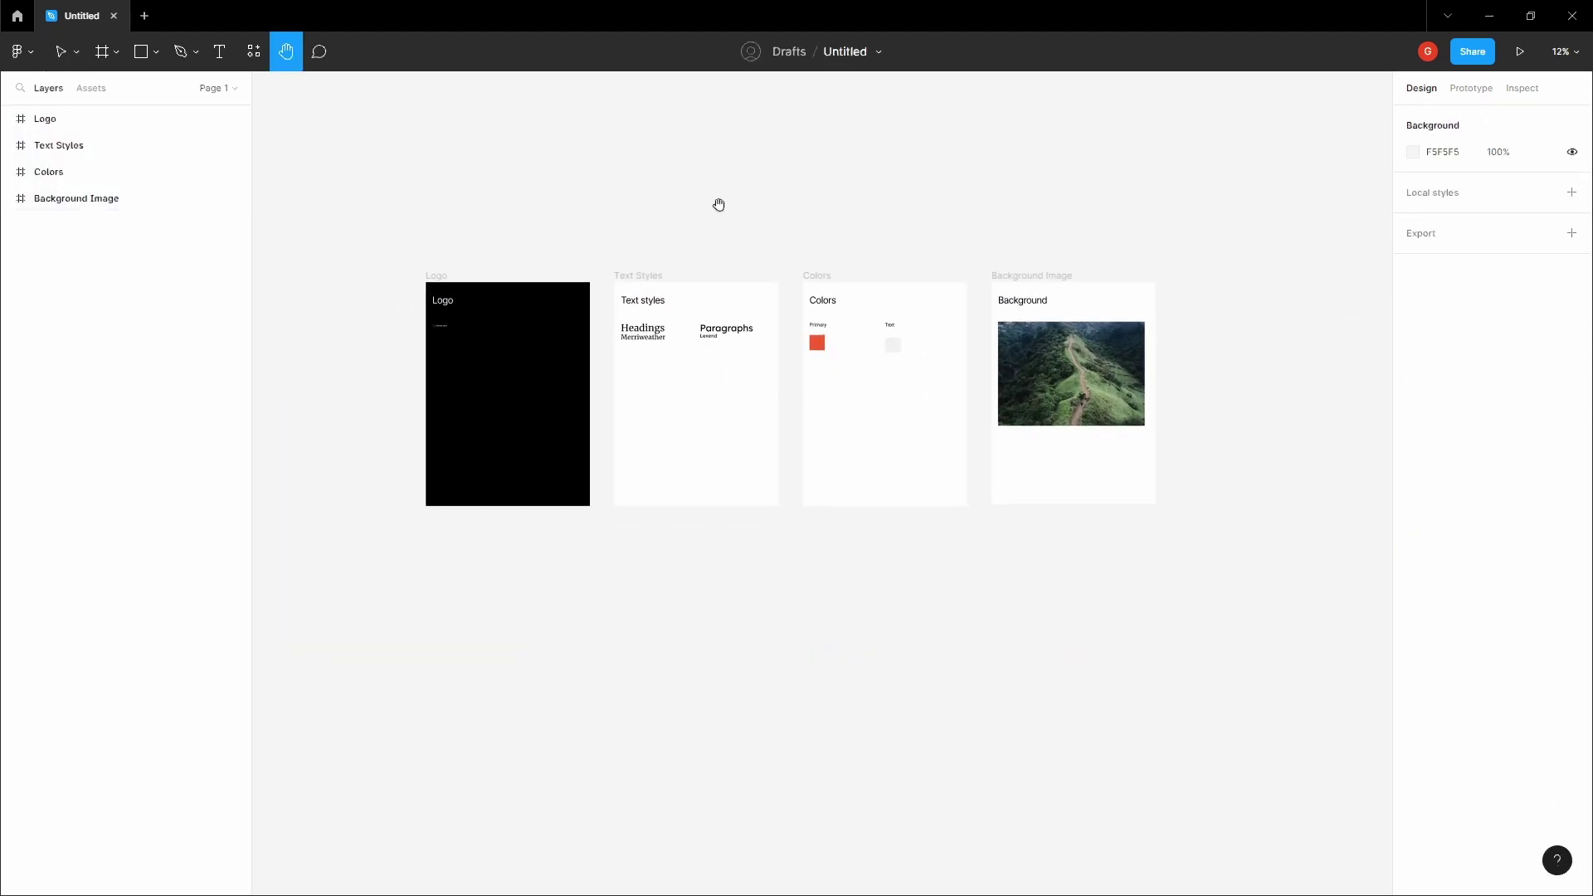
{"action": "scroll", "coordinate": [450, 324], "scroll_direction": "up", "scroll_amount": 3}
{"action": "left_click_drag", "start_coordinate": [720, 340], "coordinate": [647, 345]}
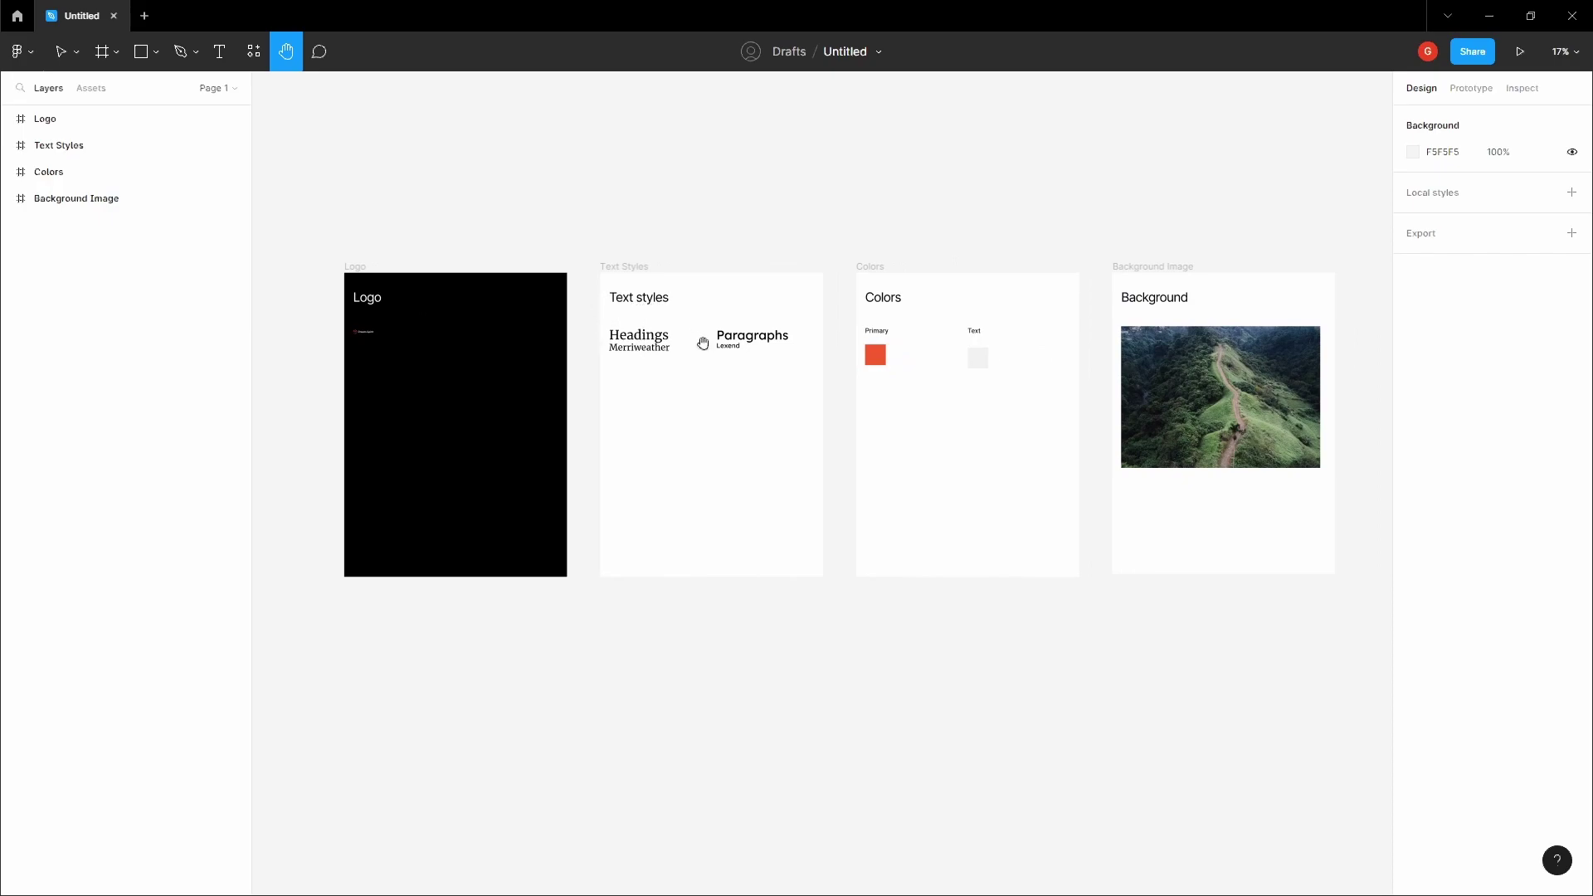
{"action": "scroll", "coordinate": [722, 349], "scroll_direction": "right", "scroll_amount": 1}
{"action": "key", "text": "v"}
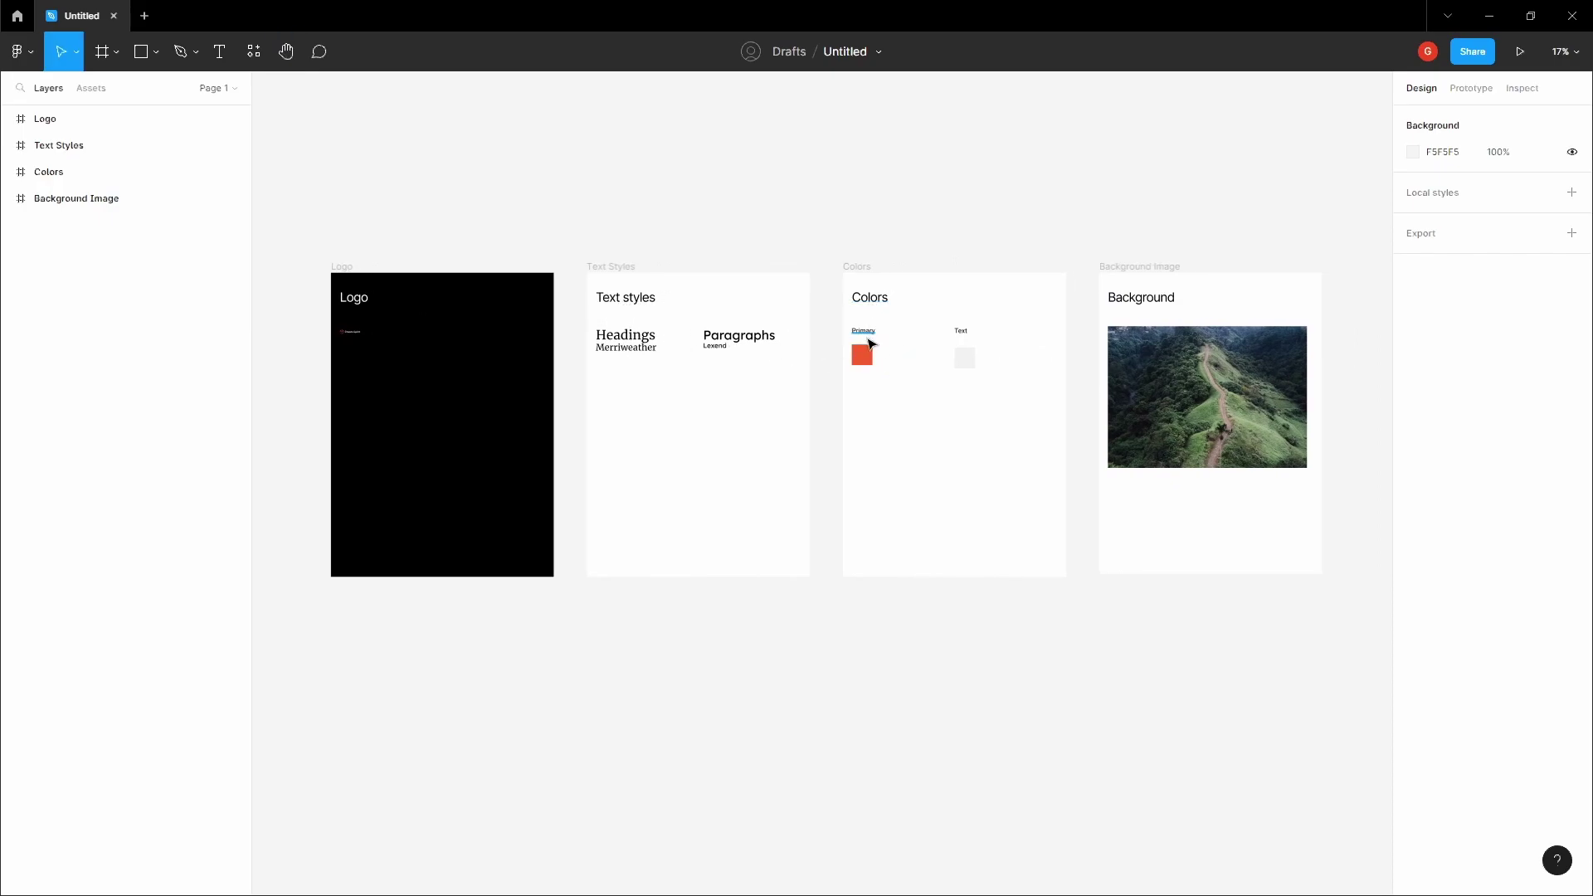
{"action": "key", "text": "h"}
{"action": "left_click_drag", "start_coordinate": [1008, 241], "coordinate": [888, 238]}
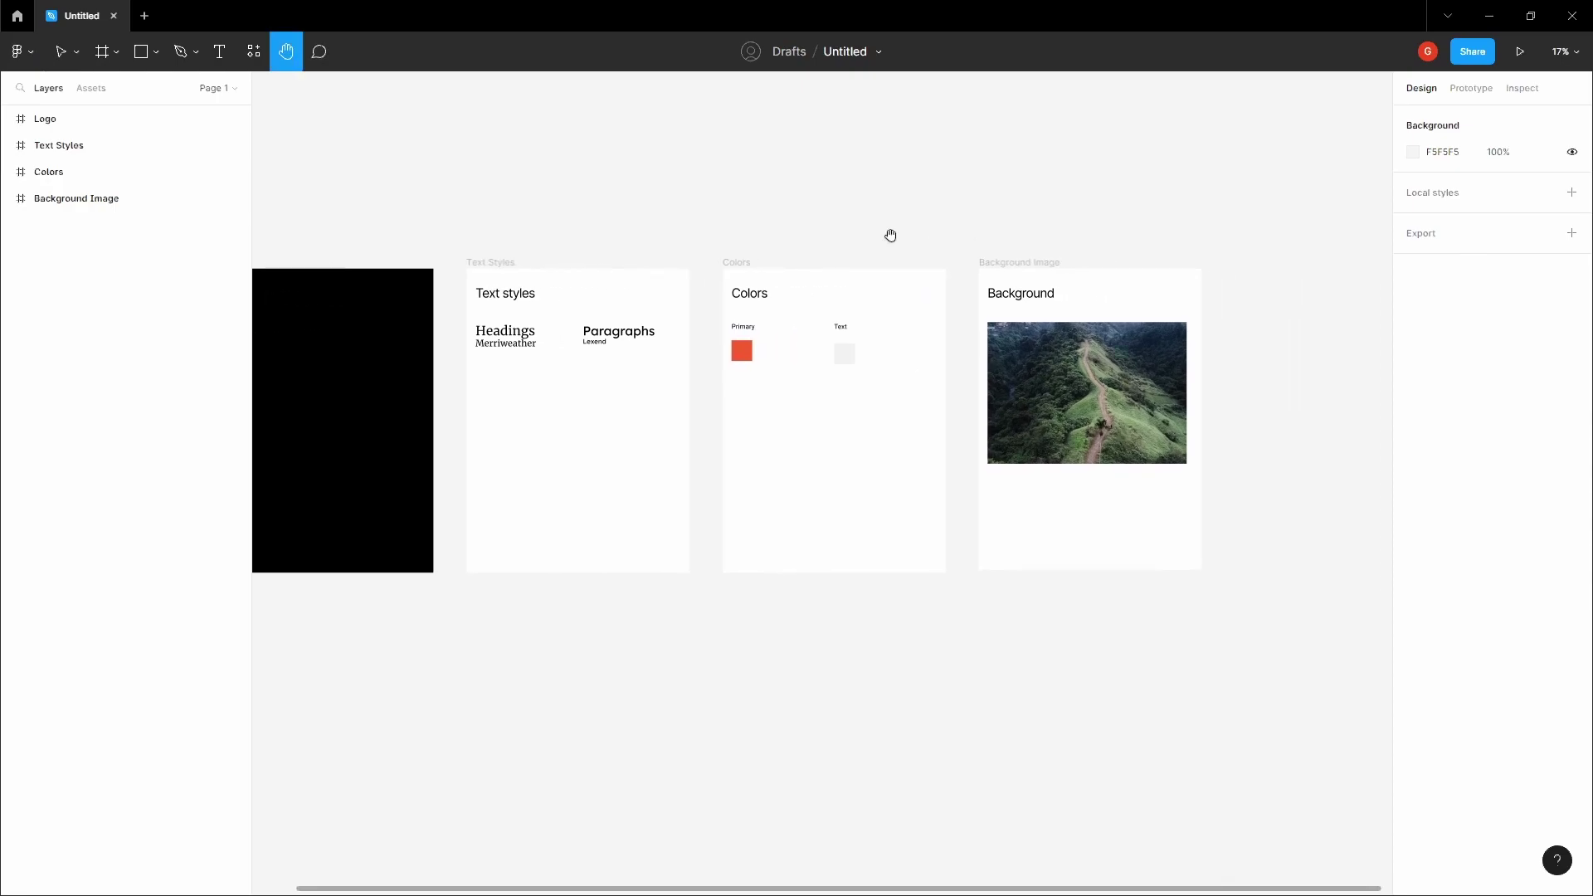
{"action": "scroll", "coordinate": [1149, 376], "scroll_direction": "up", "scroll_amount": 1}
{"action": "scroll", "coordinate": [1099, 381], "scroll_direction": "down", "scroll_amount": 2}
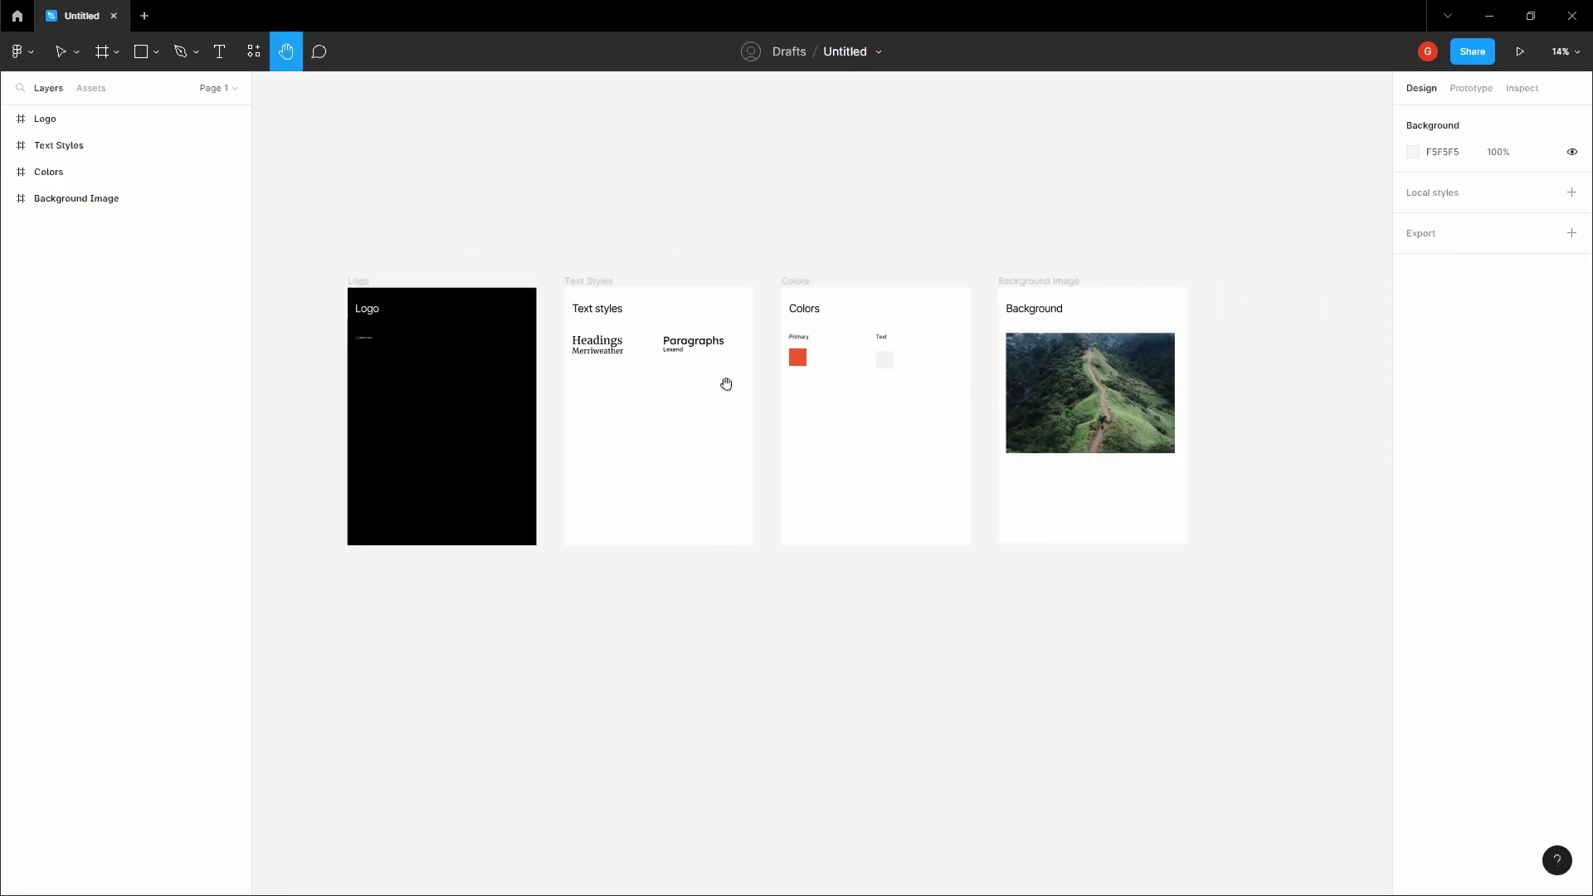
{"action": "scroll", "coordinate": [726, 384], "scroll_direction": "down", "scroll_amount": 3}
{"action": "scroll", "coordinate": [726, 383], "scroll_direction": "left", "scroll_amount": 2}
{"action": "key", "text": "v"}
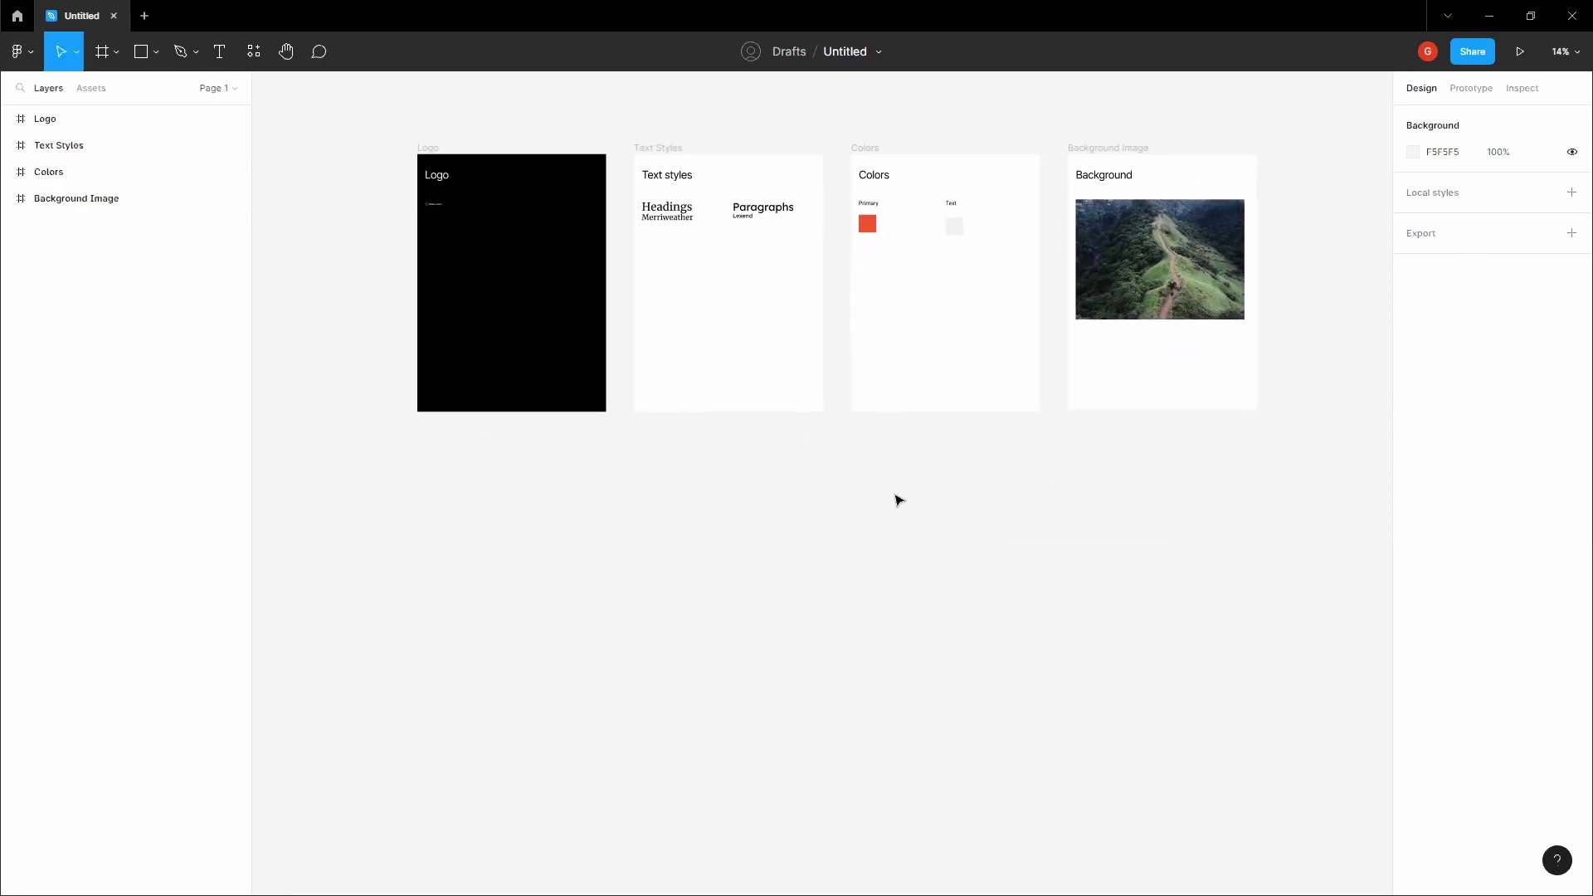
Step: Rename the file as Travel Landing Page
{"action": "left_click", "coordinate": [846, 52]}
{"action": "type", "text": "Travel Landing Page"}
{"action": "key", "text": "Return"}
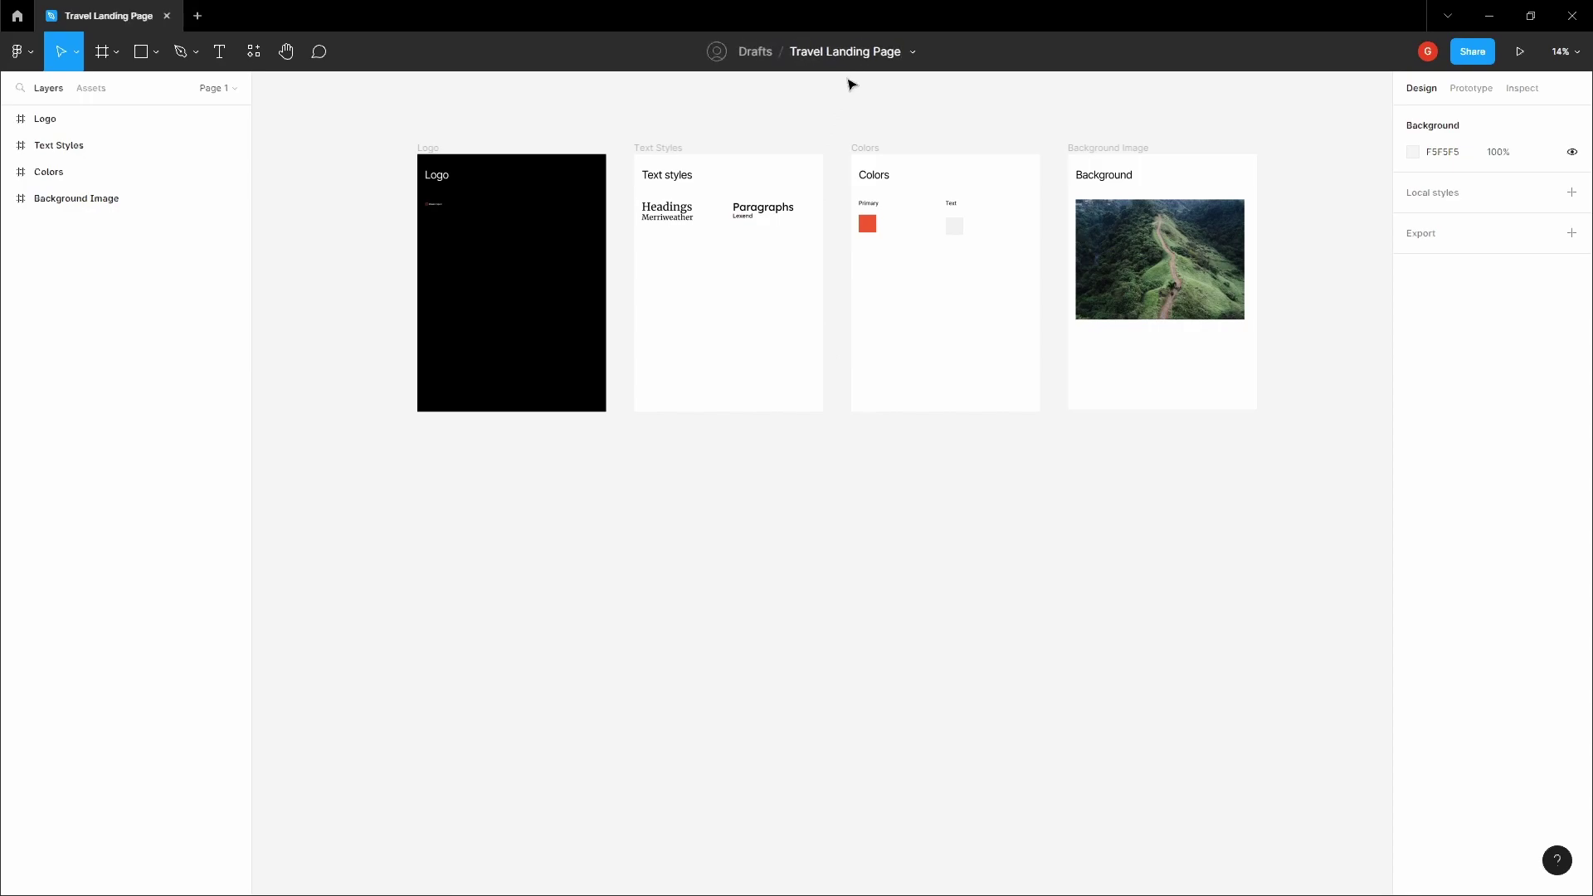
Step: Add a 1440 × 1024 Desktop preset frame below the four asset frames and move it farther down
{"action": "scroll", "coordinate": [887, 520], "scroll_direction": "down", "scroll_amount": 1}
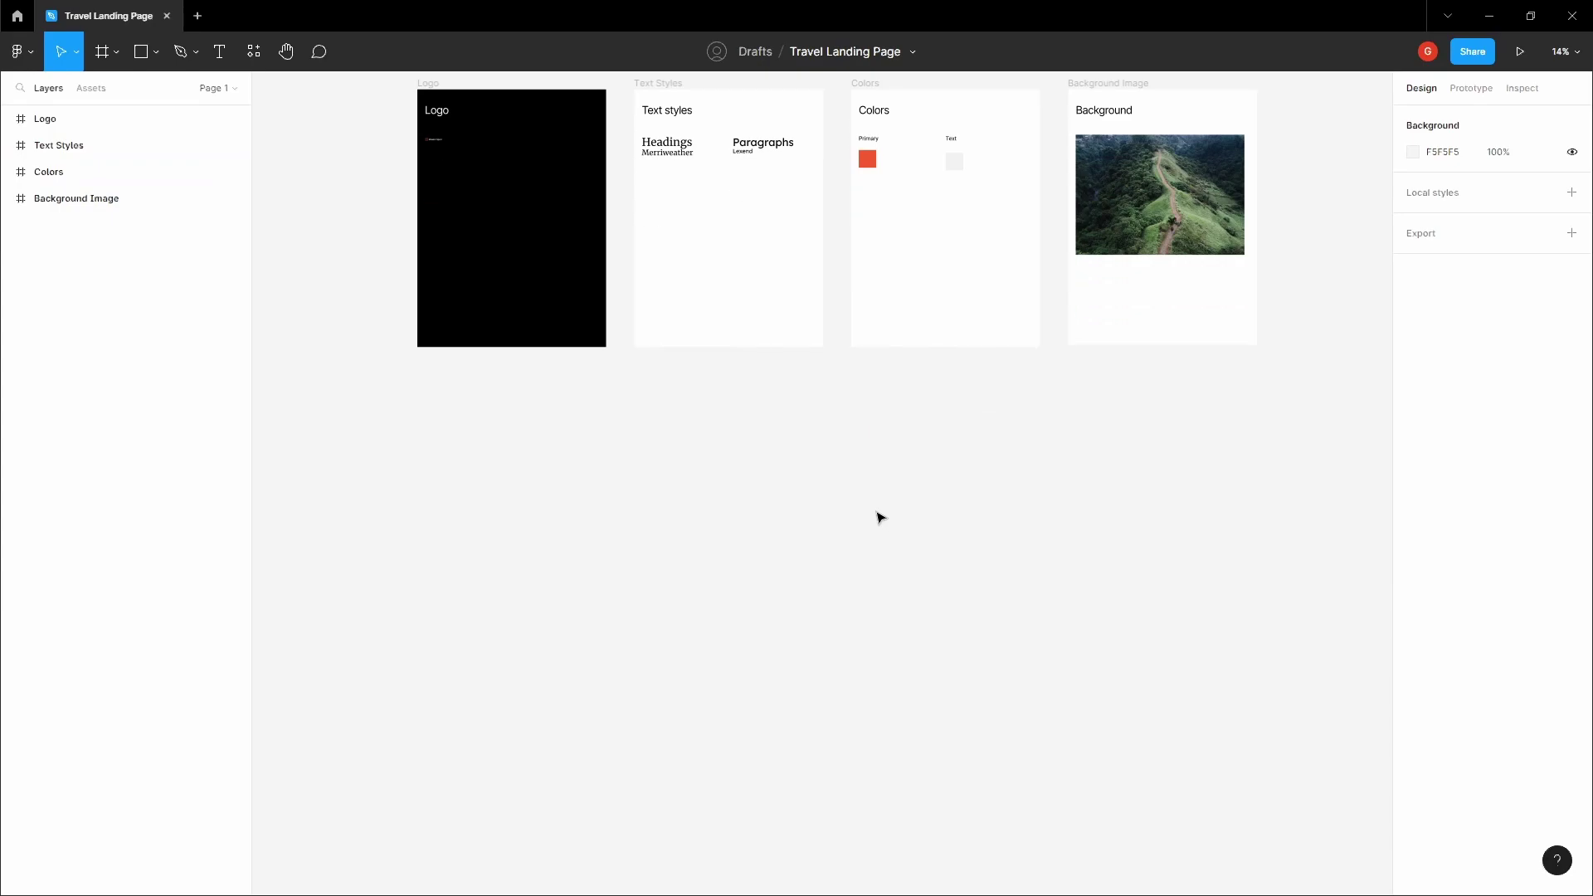
{"action": "scroll", "coordinate": [876, 520], "scroll_direction": "down", "scroll_amount": 1}
{"action": "key", "text": "f"}
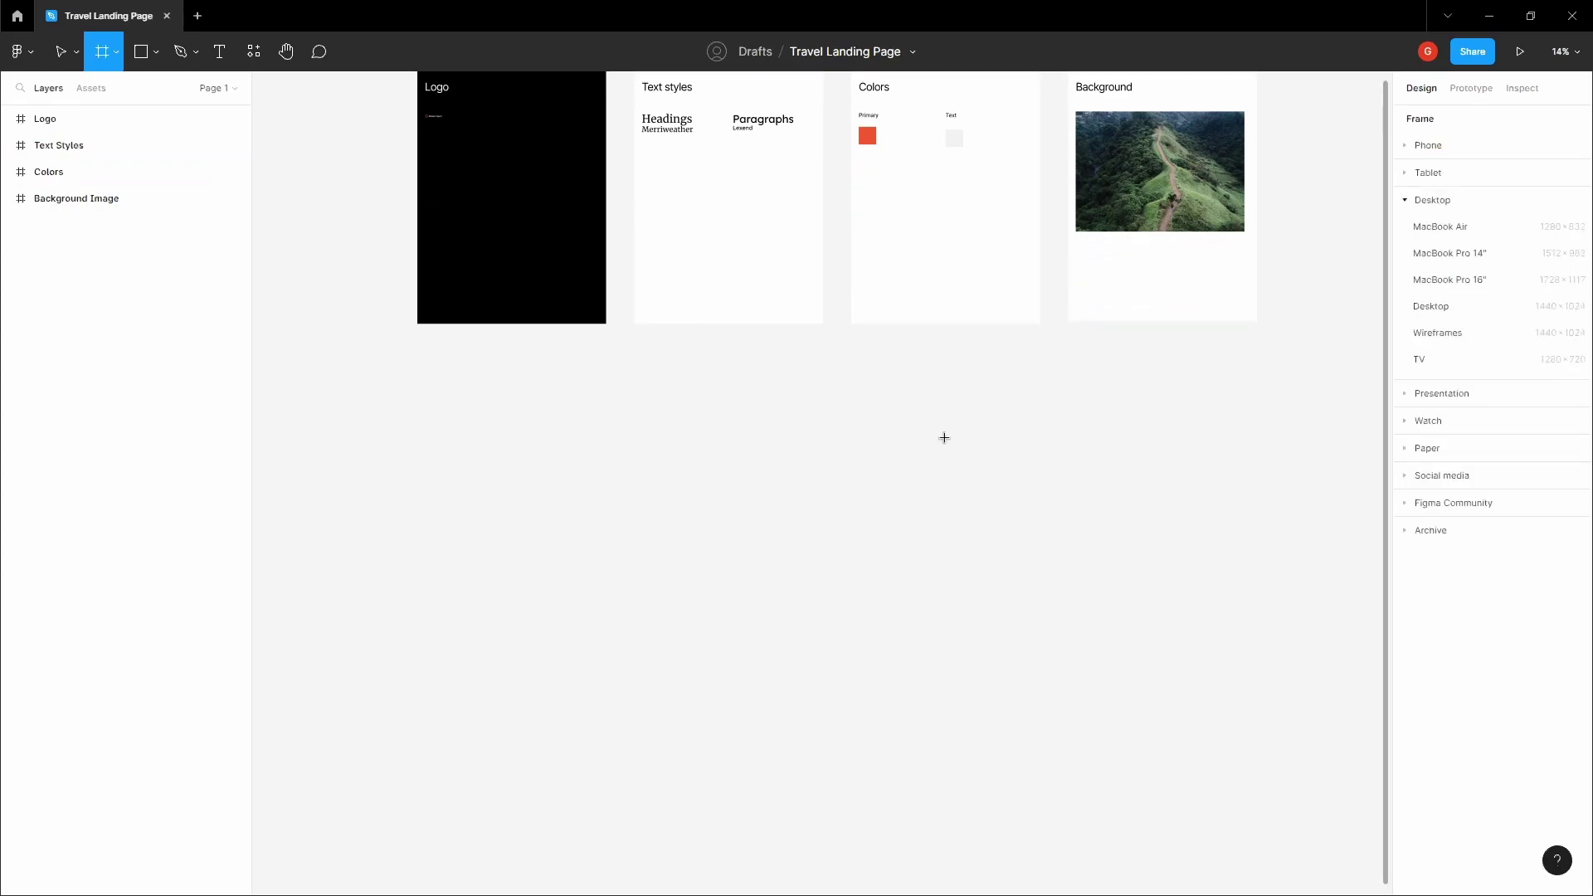
{"action": "left_click", "coordinate": [1445, 311]}
{"action": "left_click", "coordinate": [820, 389]}
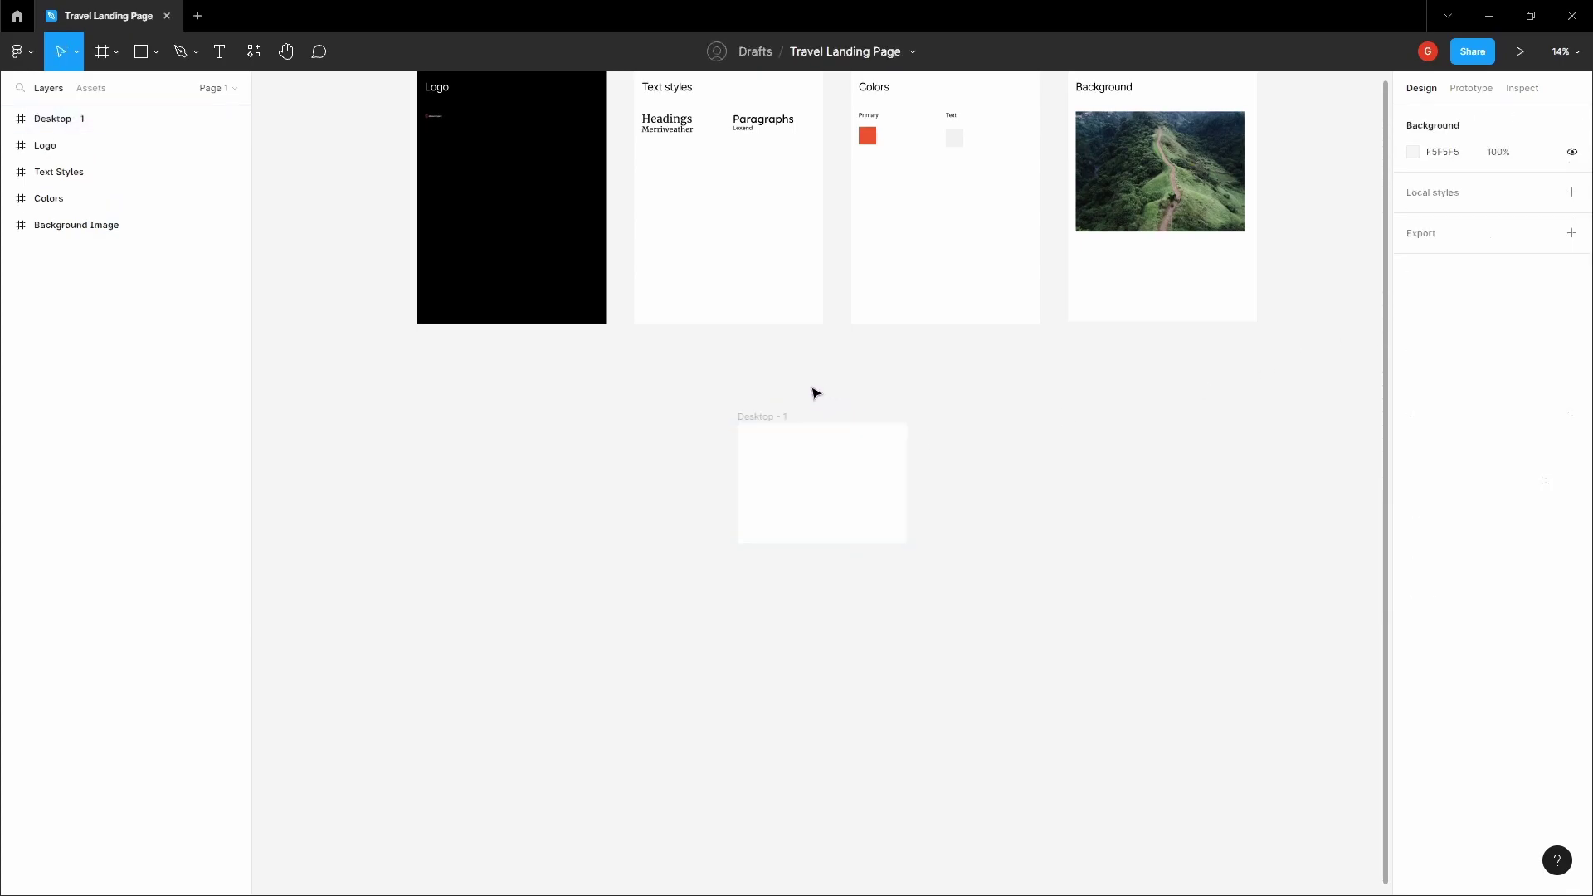
{"action": "key", "text": "space"}
{"action": "left_click_drag", "start_coordinate": [814, 390], "coordinate": [756, 517]}
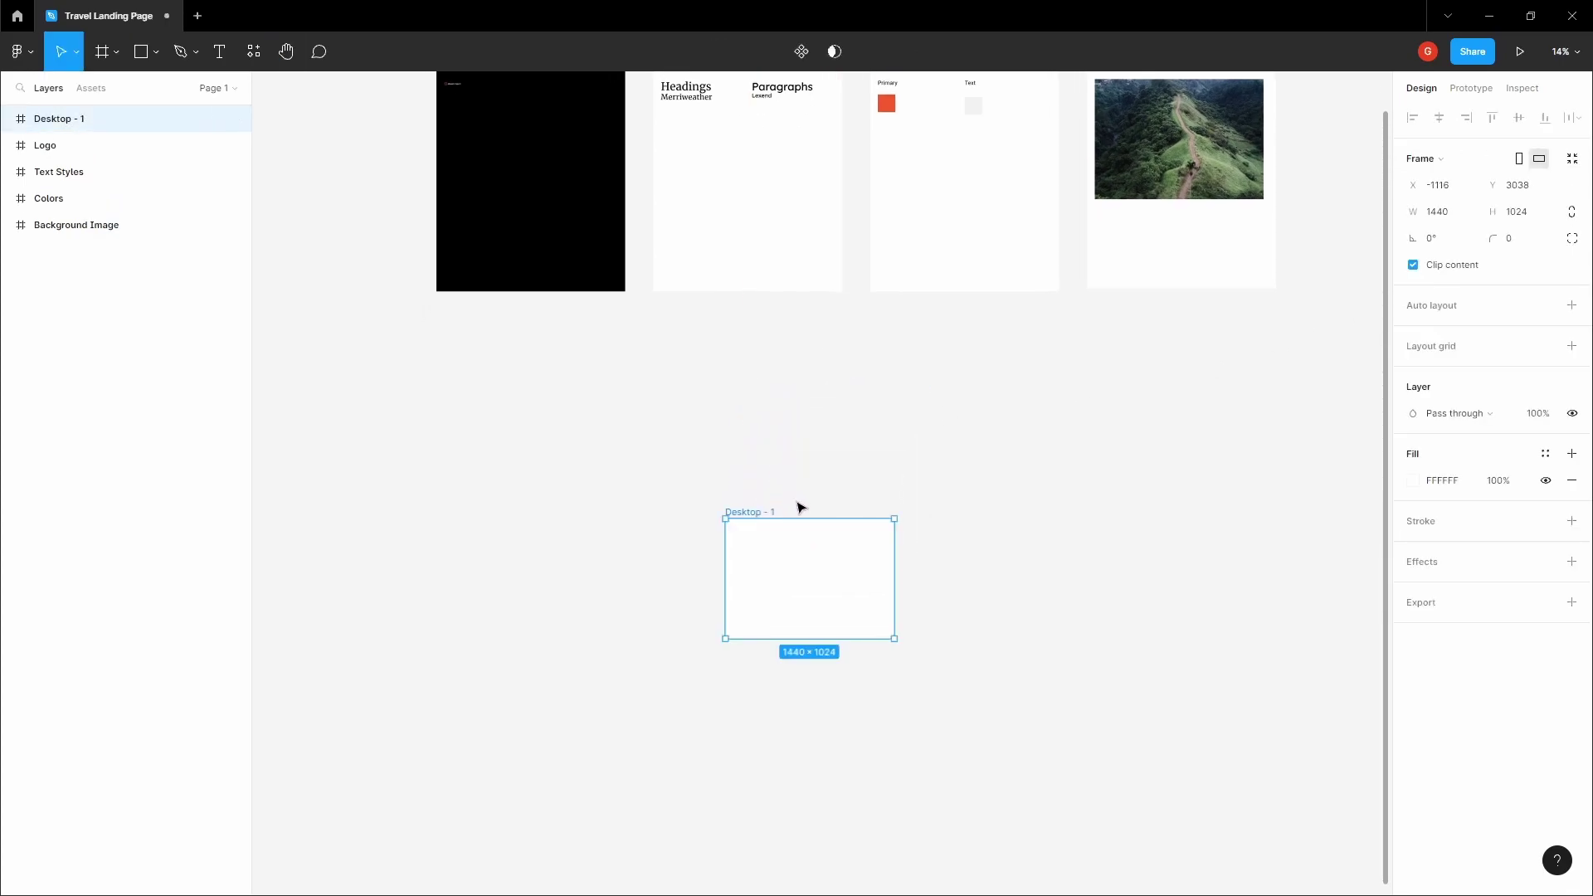
Step: Rename the new desktop frame as Landing Page
{"action": "scroll", "coordinate": [799, 505], "scroll_direction": "up", "scroll_amount": 3}
{"action": "scroll", "coordinate": [807, 520], "scroll_direction": "down", "scroll_amount": 2}
{"action": "double_click", "coordinate": [100, 120]}
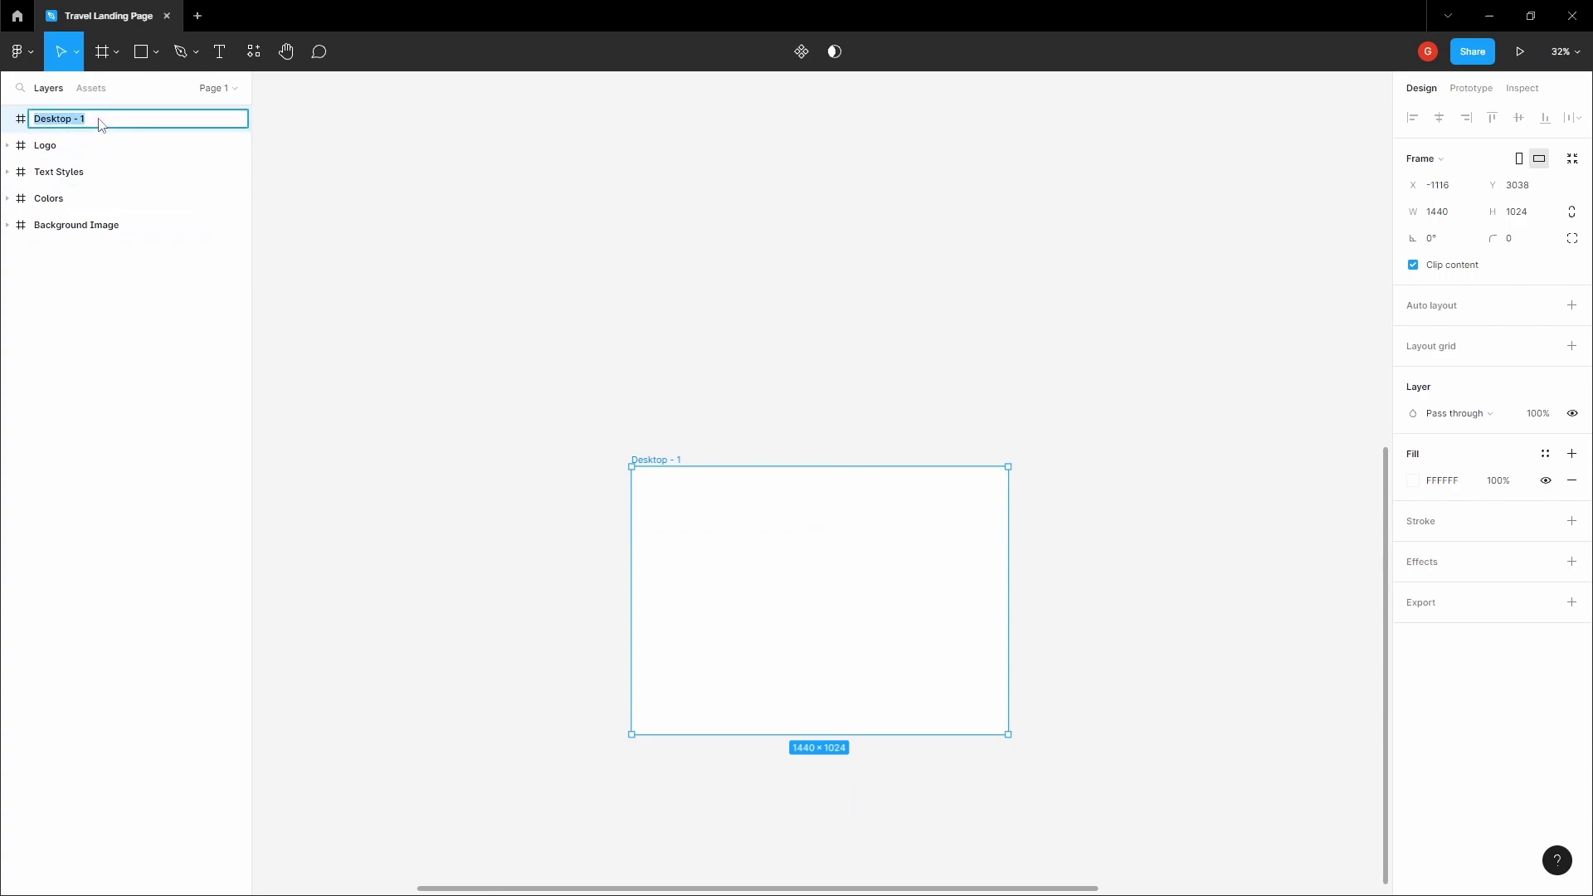
{"action": "type", "text": "Landing Page"}
{"action": "key", "text": "Return"}
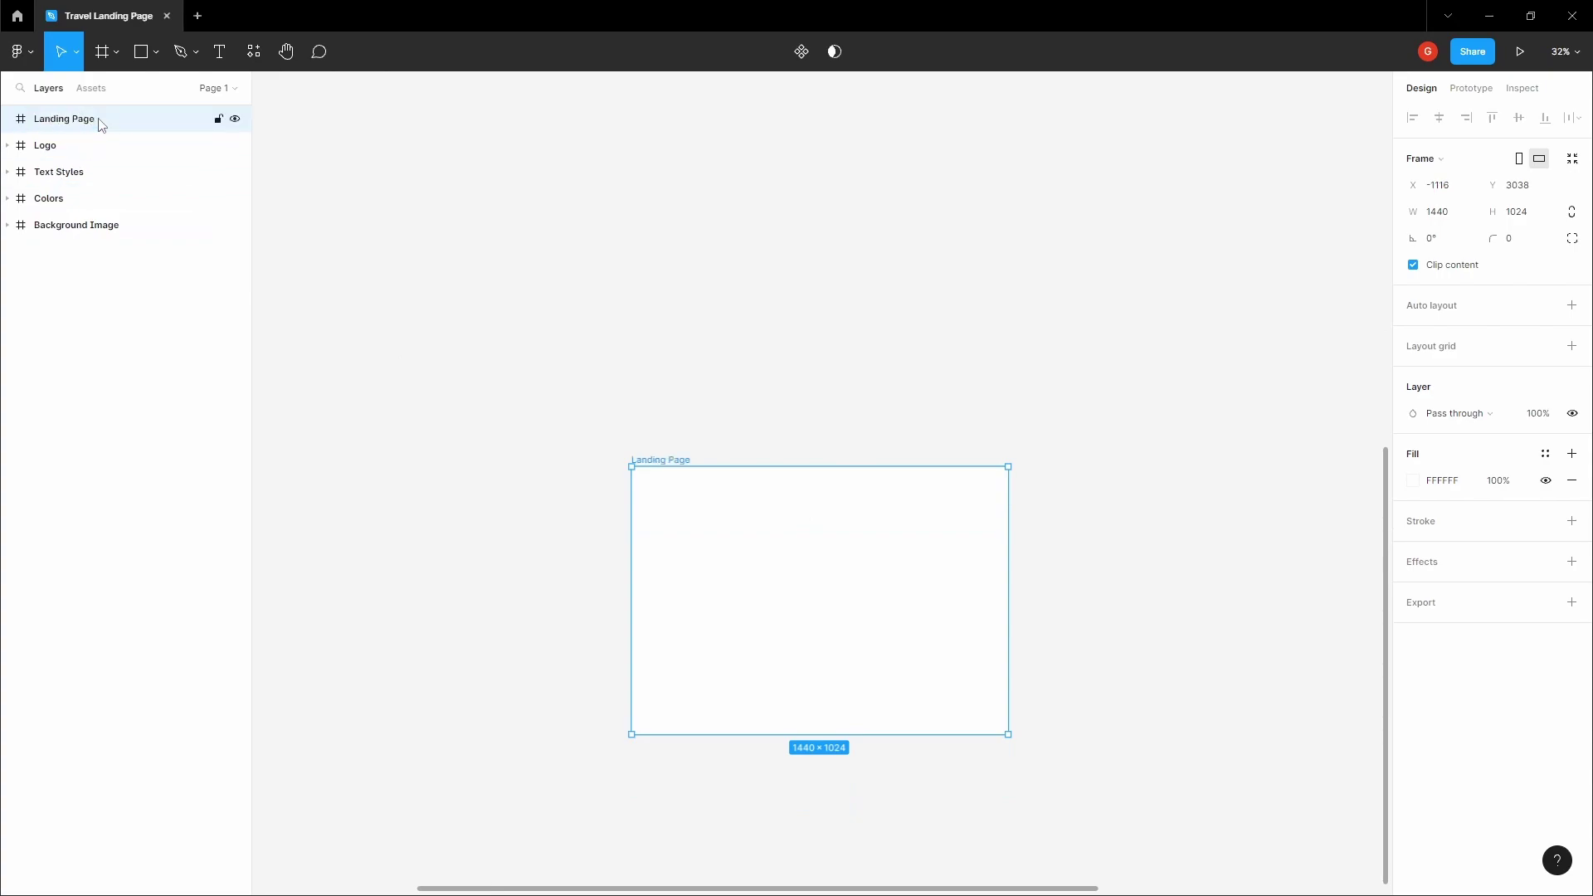
{"action": "key", "text": "Escape"}
Step: Copy the BG-Img picture from the Background Image frame
{"action": "key", "text": "h"}
{"action": "left_click_drag", "start_coordinate": [694, 345], "coordinate": [688, 466]}
{"action": "scroll", "coordinate": [655, 303], "scroll_direction": "down", "scroll_amount": 2}
{"action": "scroll", "coordinate": [691, 357], "scroll_direction": "down", "scroll_amount": 3}
{"action": "key", "text": "v"}
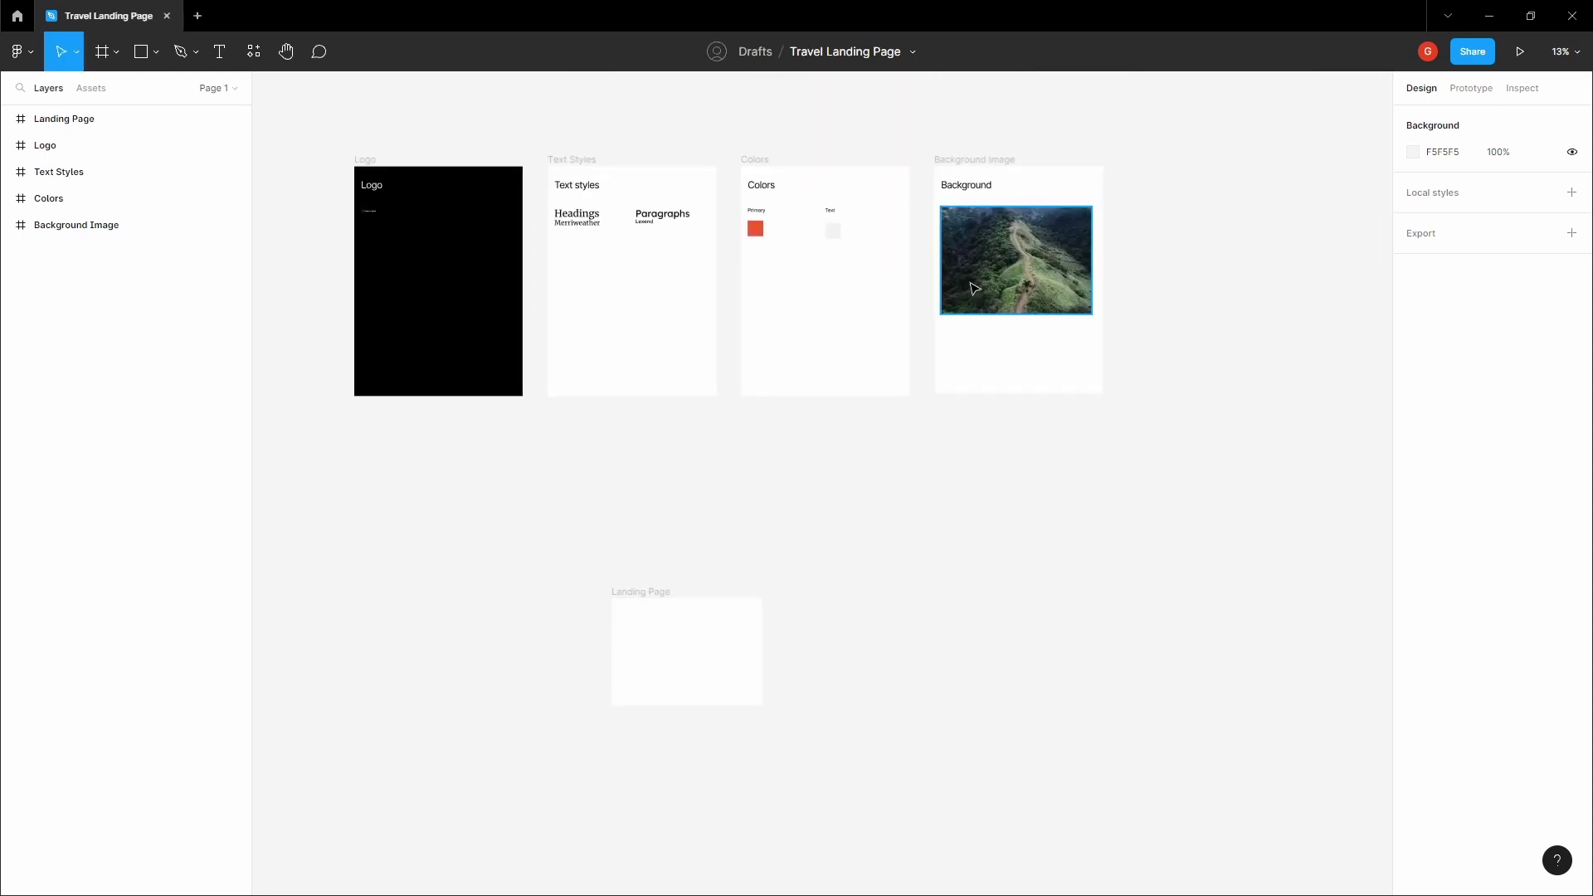
{"action": "left_click", "coordinate": [975, 288]}
{"action": "right_click", "coordinate": [975, 288]}
{"action": "key", "text": "Escape"}
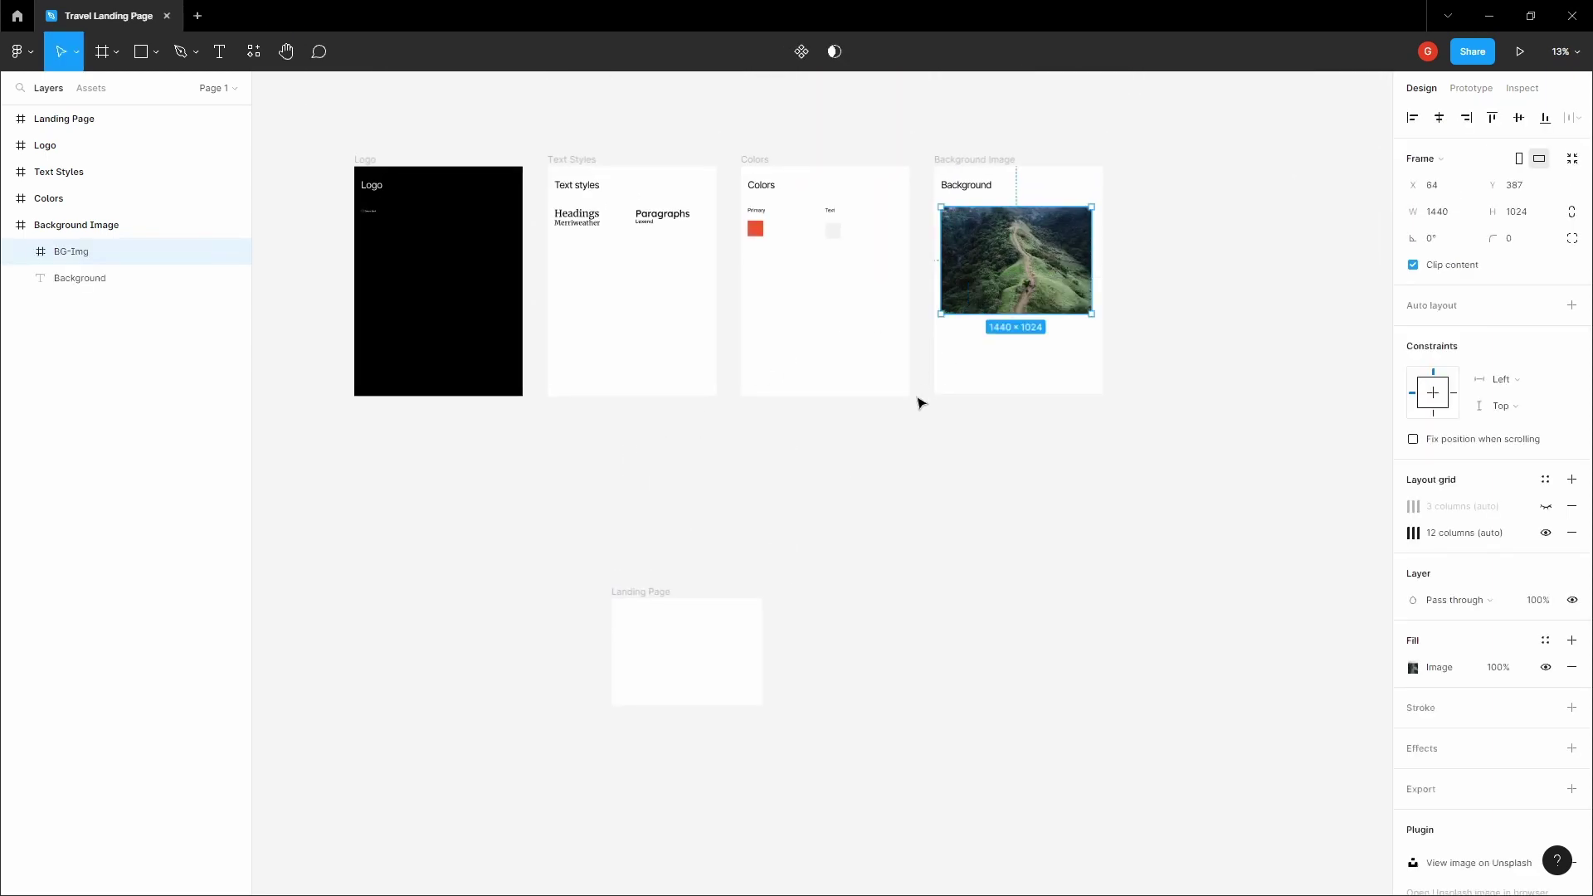
Step: Paste the BG-Img picture into the Landing Page frame and align it to cover the whole frame
{"action": "key", "text": "h"}
{"action": "left_click_drag", "start_coordinate": [706, 540], "coordinate": [894, 289]}
{"action": "scroll", "coordinate": [821, 370], "scroll_direction": "up", "scroll_amount": 3}
{"action": "key", "text": "v"}
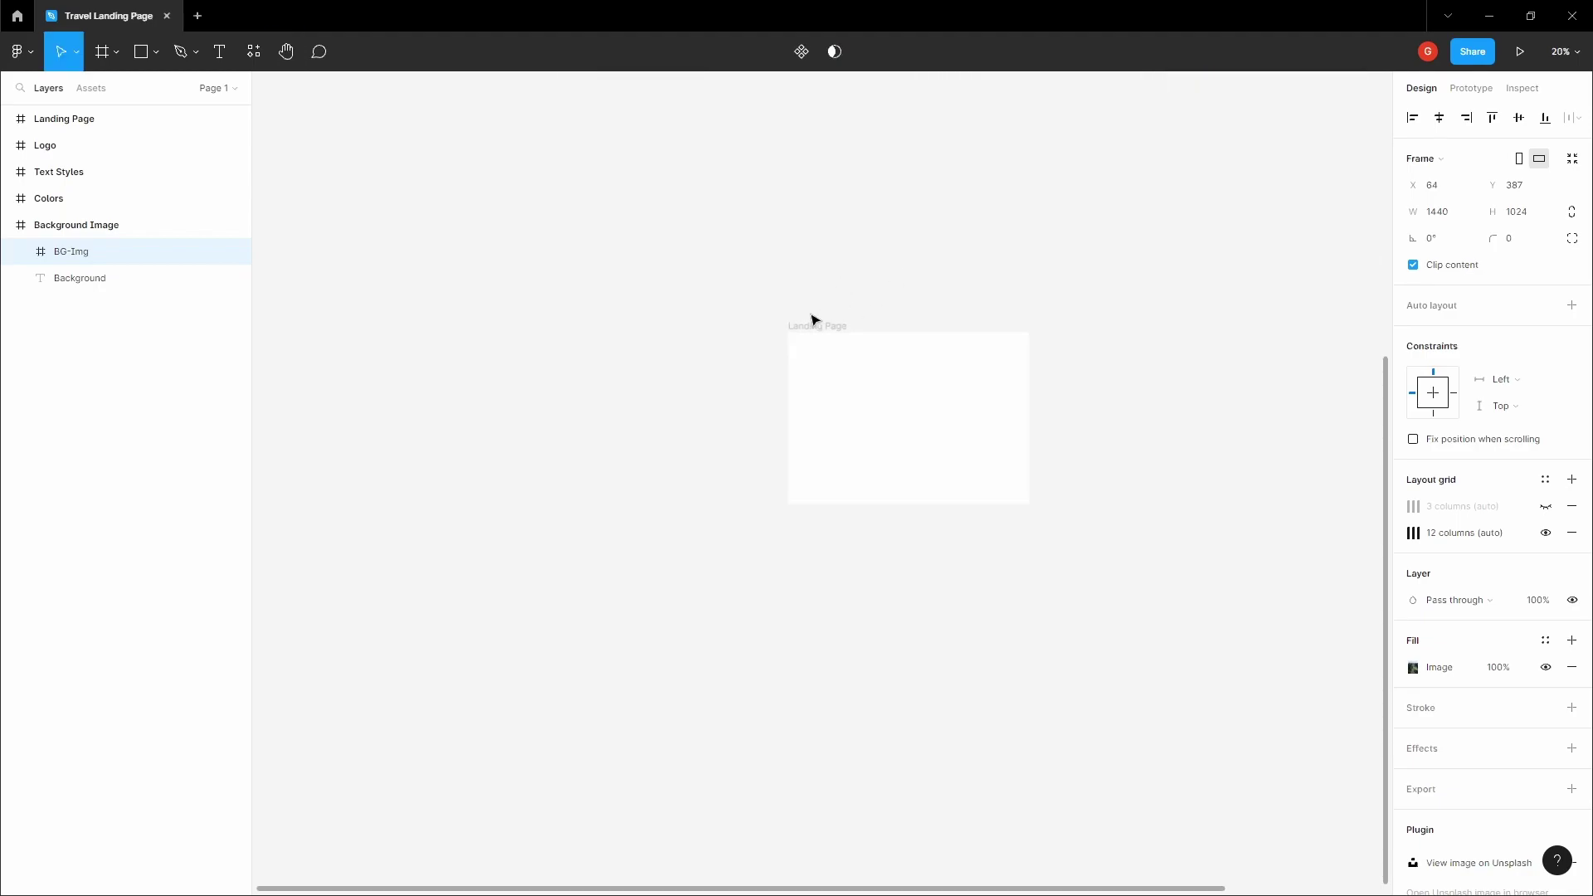
{"action": "left_click", "coordinate": [816, 326]}
{"action": "right_click", "coordinate": [871, 381]}
{"action": "left_click", "coordinate": [903, 409]}
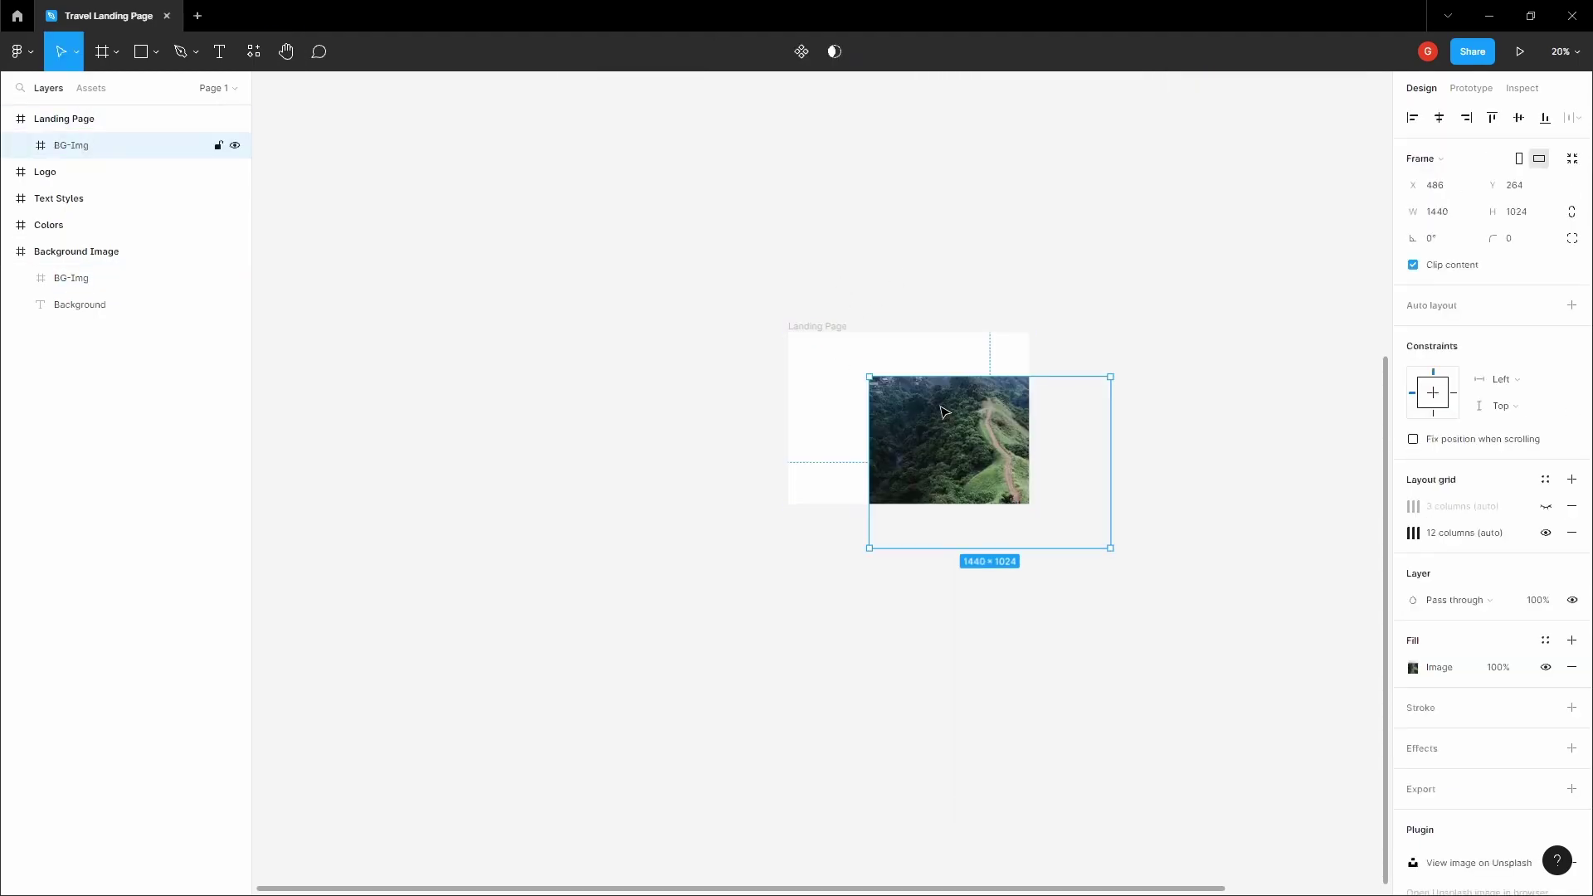
{"action": "left_click_drag", "start_coordinate": [949, 419], "coordinate": [867, 383]}
{"action": "left_click", "coordinate": [890, 285]}
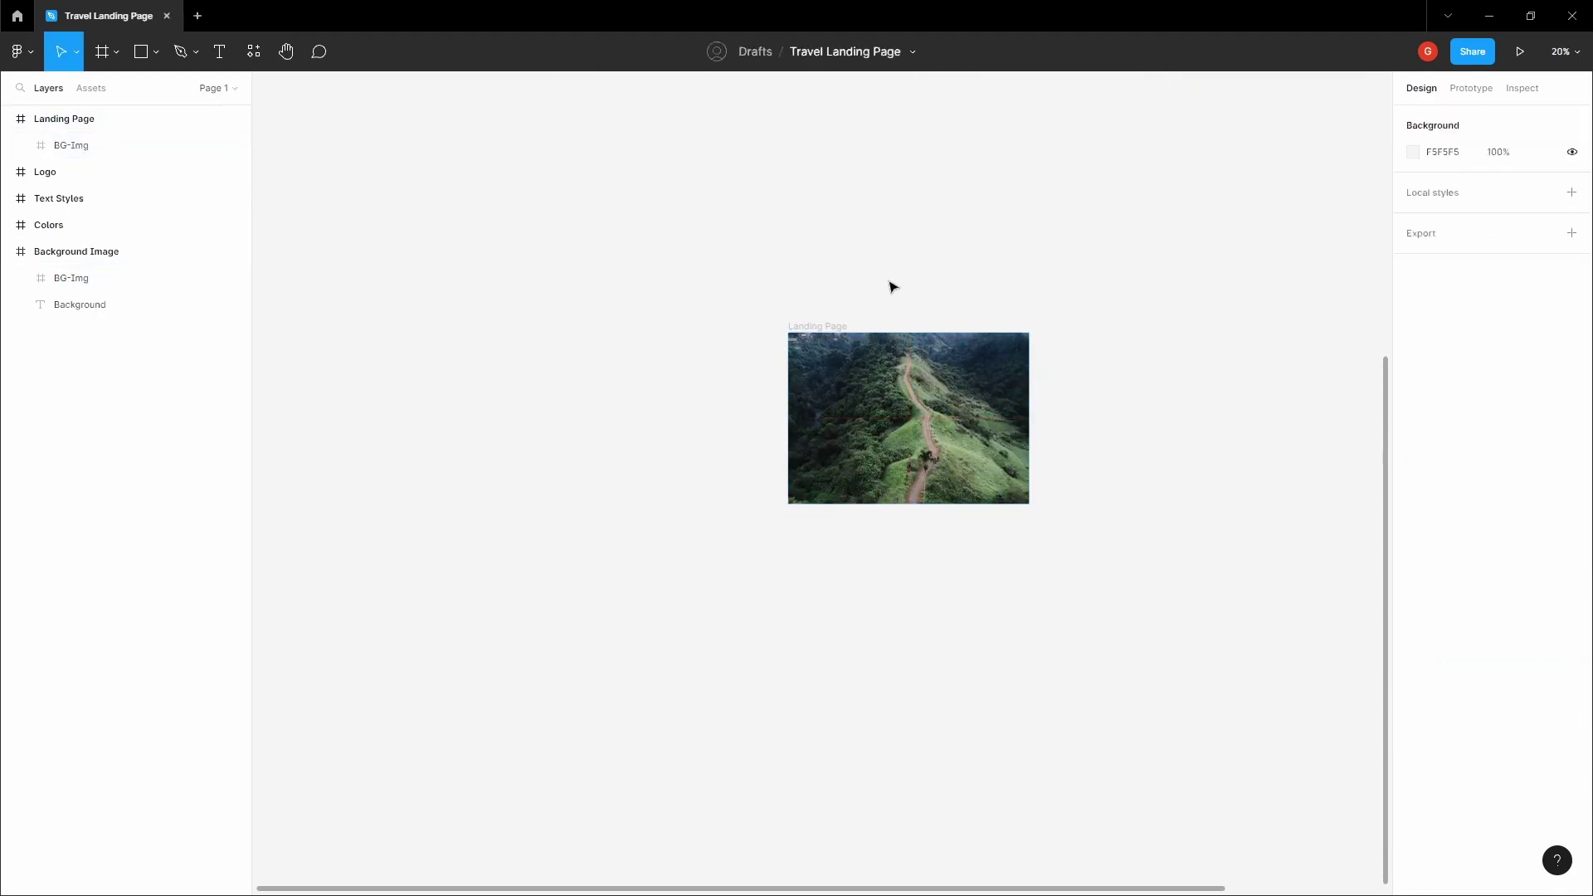
Step: Draw a rectangle over the picture in the Landing Page frame and stretch it to the full 1440 × 1024 size
{"action": "key", "text": "h"}
{"action": "left_click_drag", "start_coordinate": [889, 285], "coordinate": [654, 208]}
{"action": "scroll", "coordinate": [747, 251], "scroll_direction": "up", "scroll_amount": 3}
{"action": "key", "text": "v"}
{"action": "left_click", "coordinate": [662, 262]}
{"action": "scroll", "coordinate": [718, 281], "scroll_direction": "up", "scroll_amount": 5}
{"action": "key", "text": "h"}
{"action": "scroll", "coordinate": [580, 207], "scroll_direction": "down", "scroll_amount": 3}
{"action": "key", "text": "v"}
{"action": "left_click", "coordinate": [638, 221]}
{"action": "key", "text": "h"}
{"action": "scroll", "coordinate": [654, 208], "scroll_direction": "up", "scroll_amount": 1}
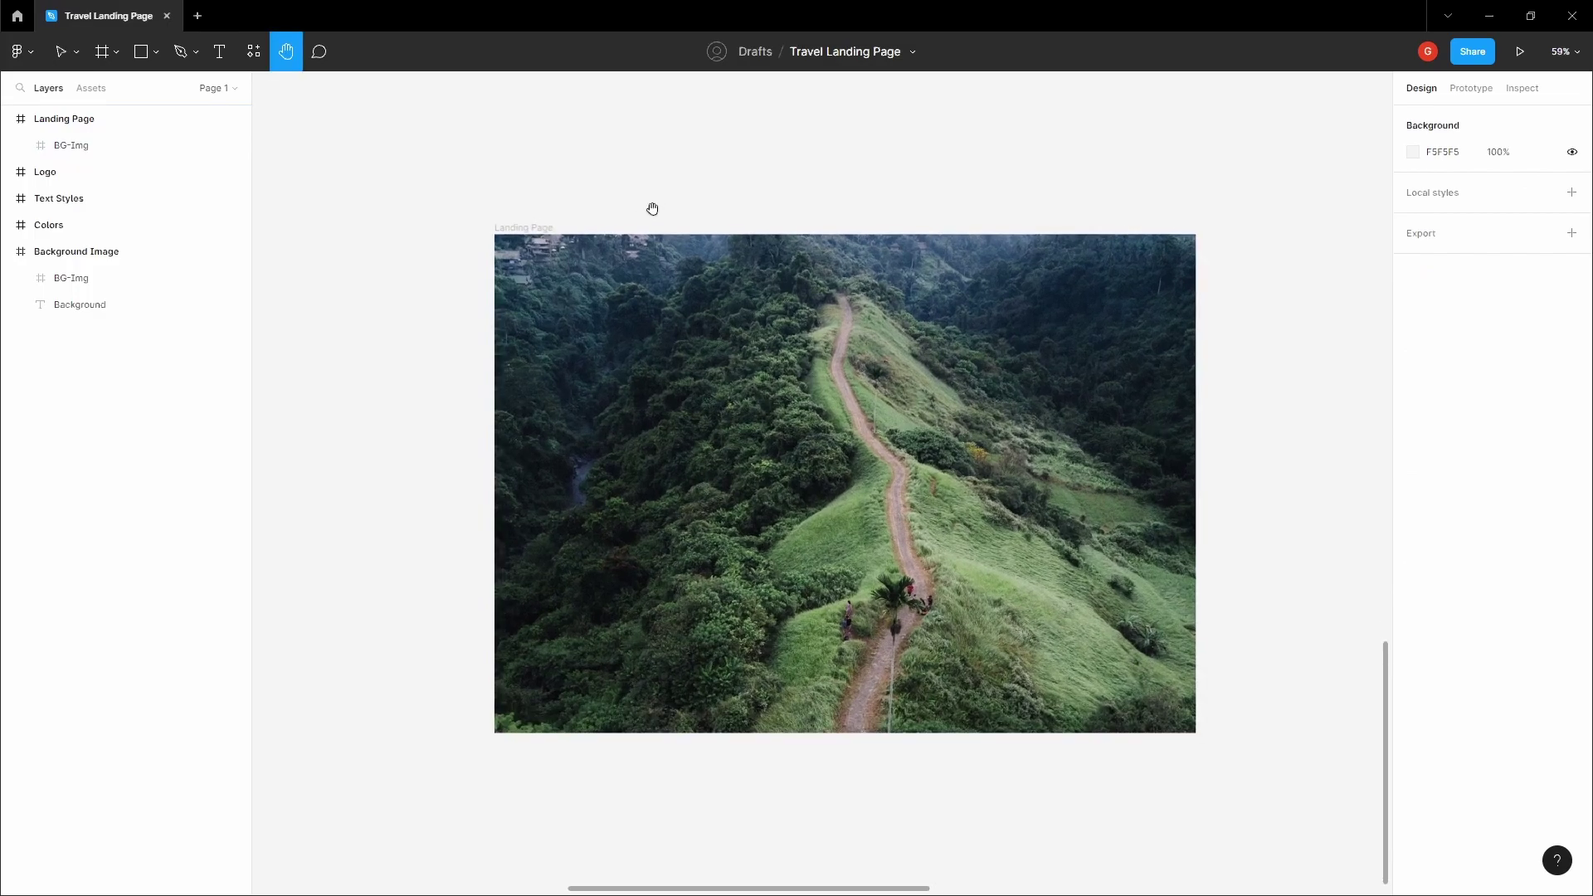
{"action": "key", "text": "v"}
{"action": "left_click", "coordinate": [544, 228]}
{"action": "key", "text": "r"}
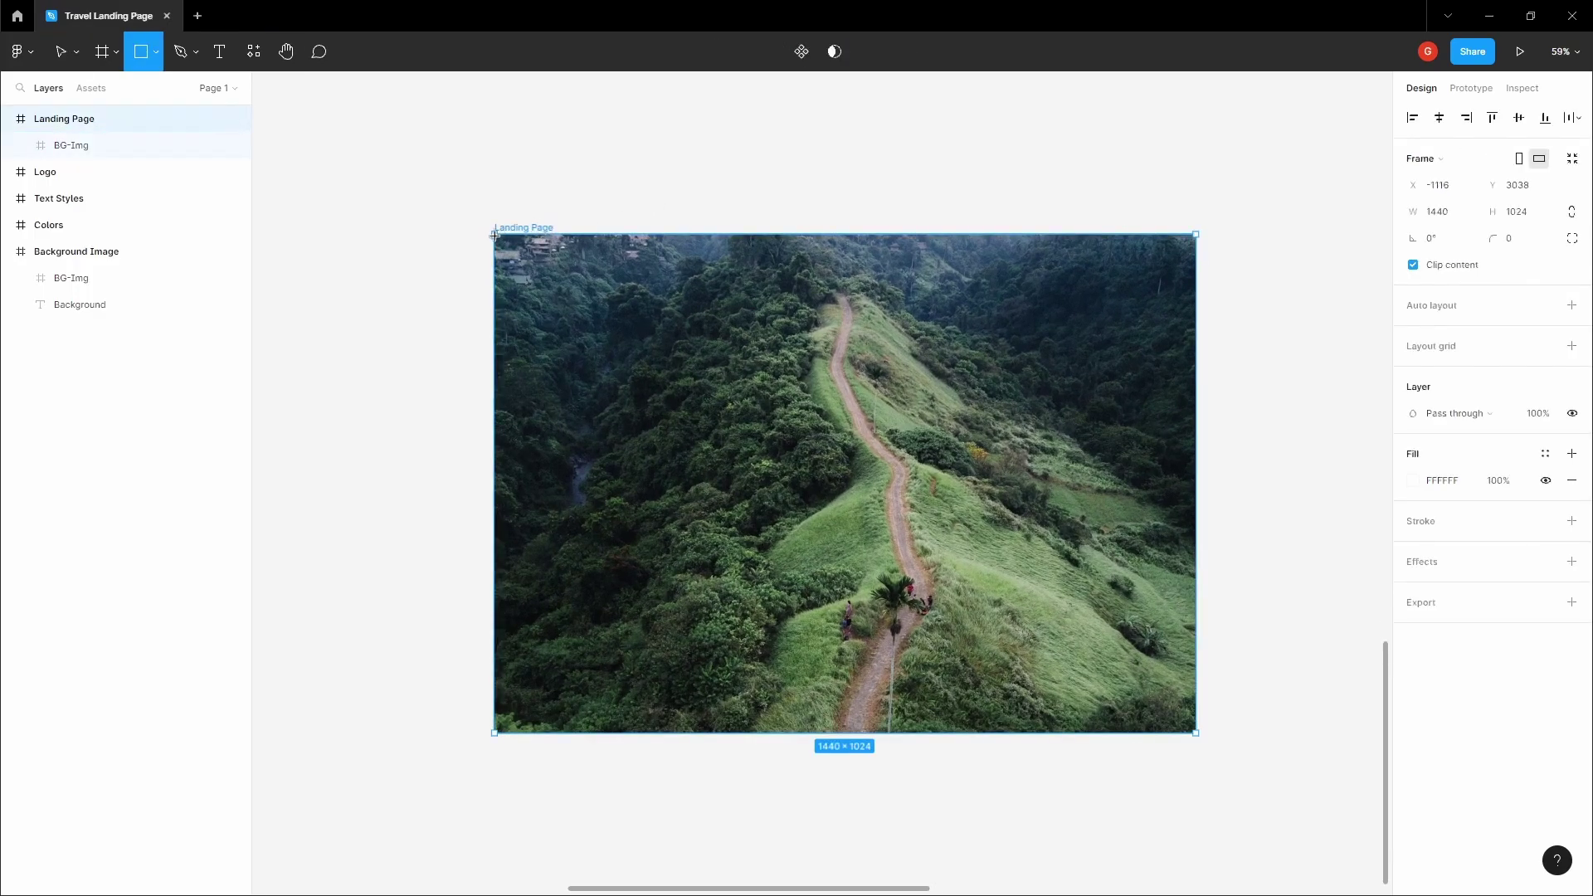
{"action": "mouse_move", "coordinate": [496, 235]}
{"action": "left_mouse_down"}
{"action": "mouse_move", "coordinate": [719, 361]}
{"action": "mouse_move", "coordinate": [1196, 423]}
{"action": "left_mouse_up"}
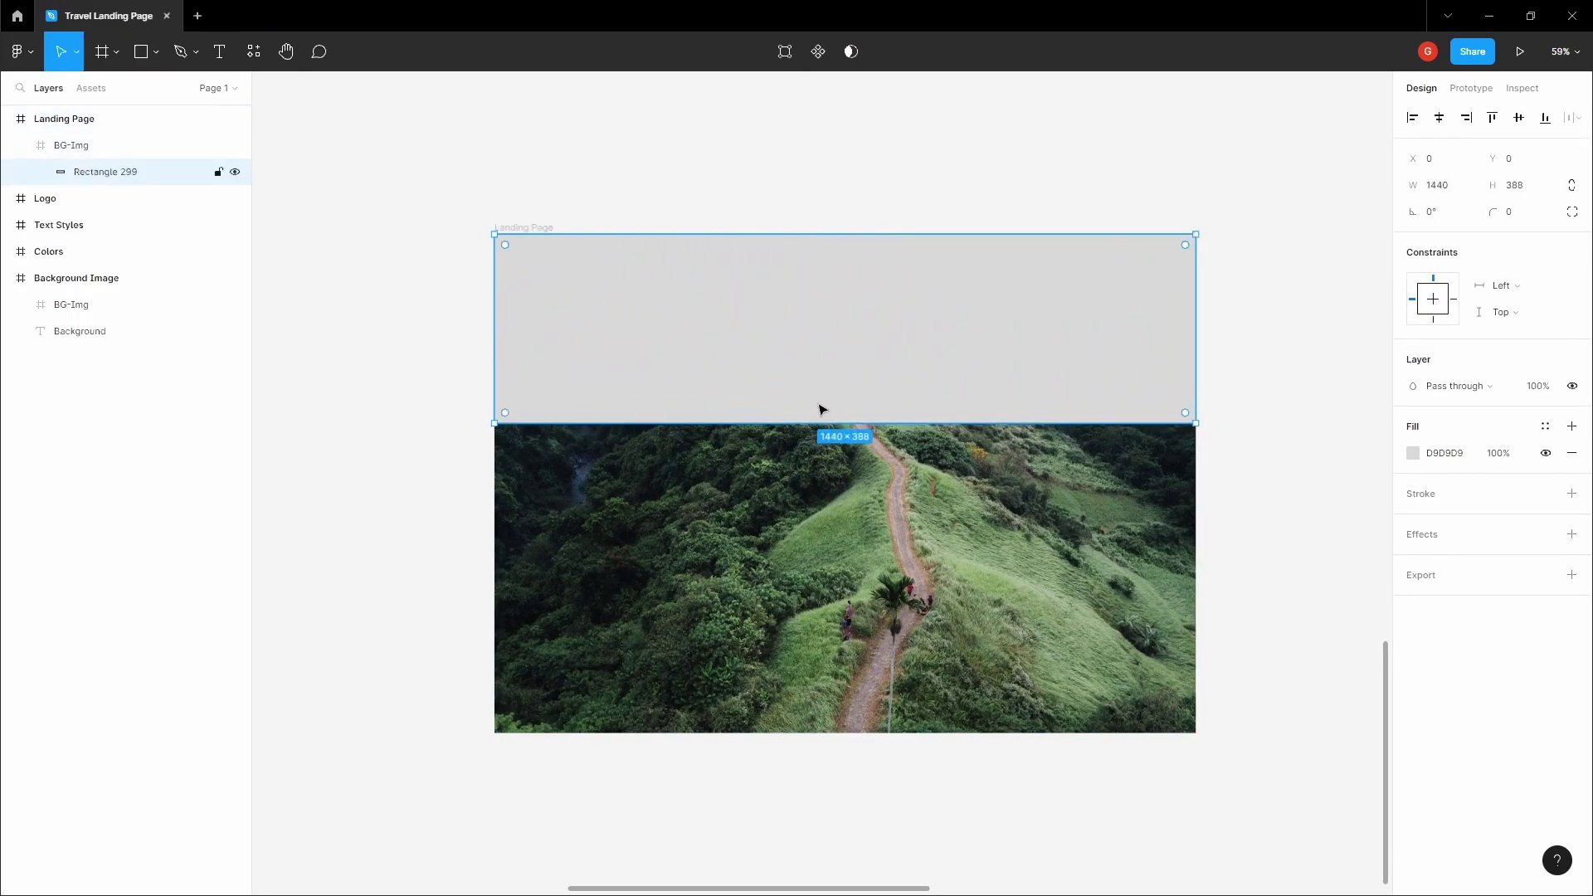
{"action": "left_click_drag", "start_coordinate": [796, 423], "coordinate": [796, 730]}
{"action": "left_click", "coordinate": [598, 177]}
Step: Fill the rectangle with black (000000) and set its fill opacity to 20%
{"action": "scroll", "coordinate": [618, 297], "scroll_direction": "right", "scroll_amount": 2}
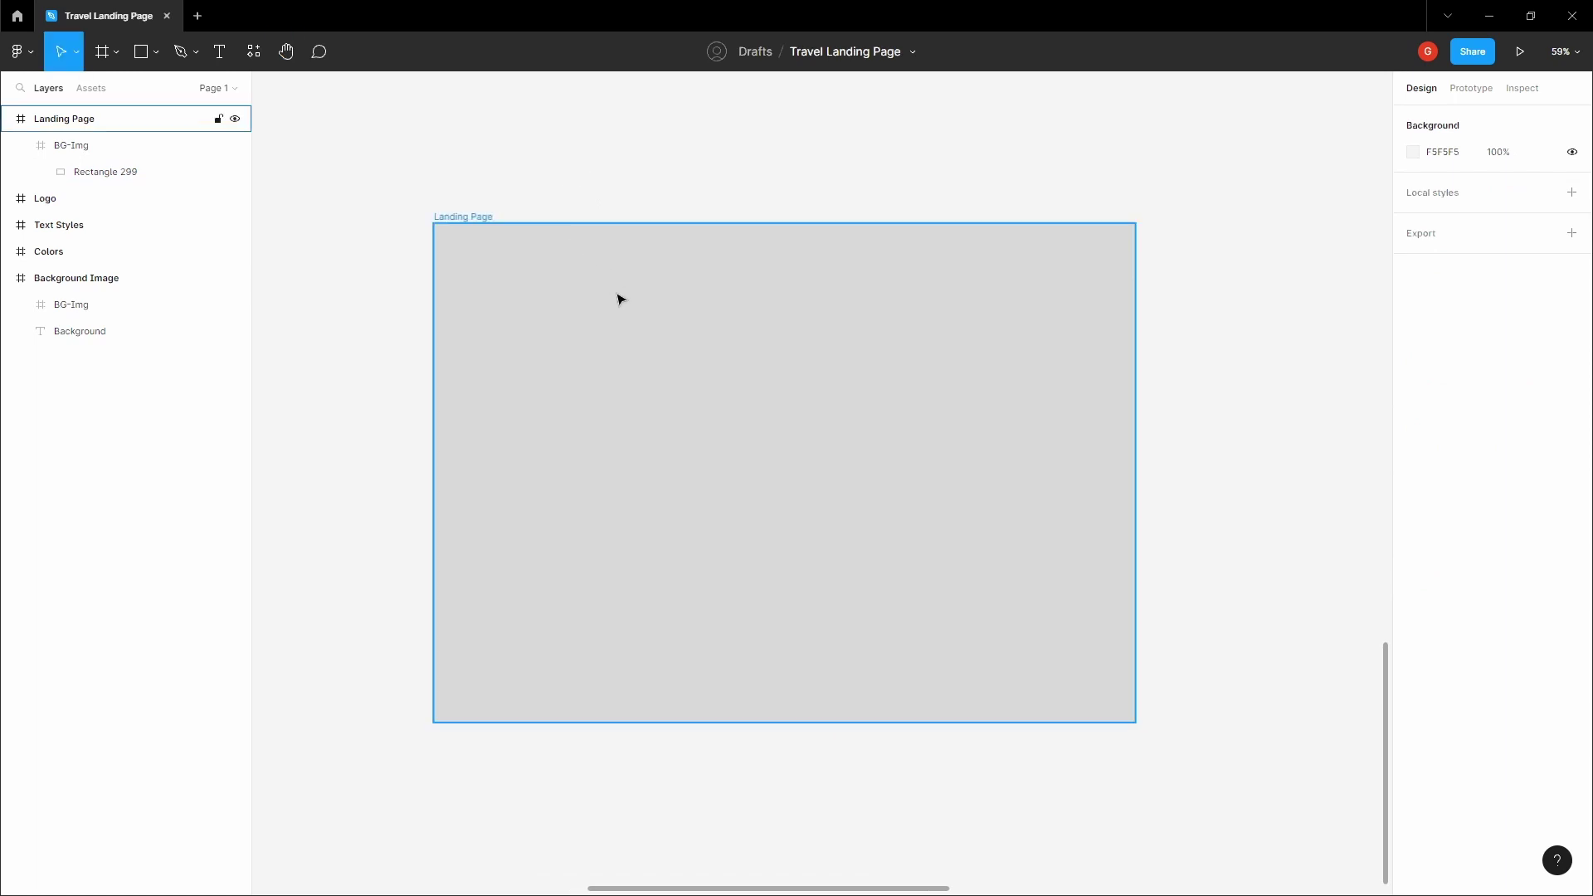
{"action": "left_click", "coordinate": [618, 299]}
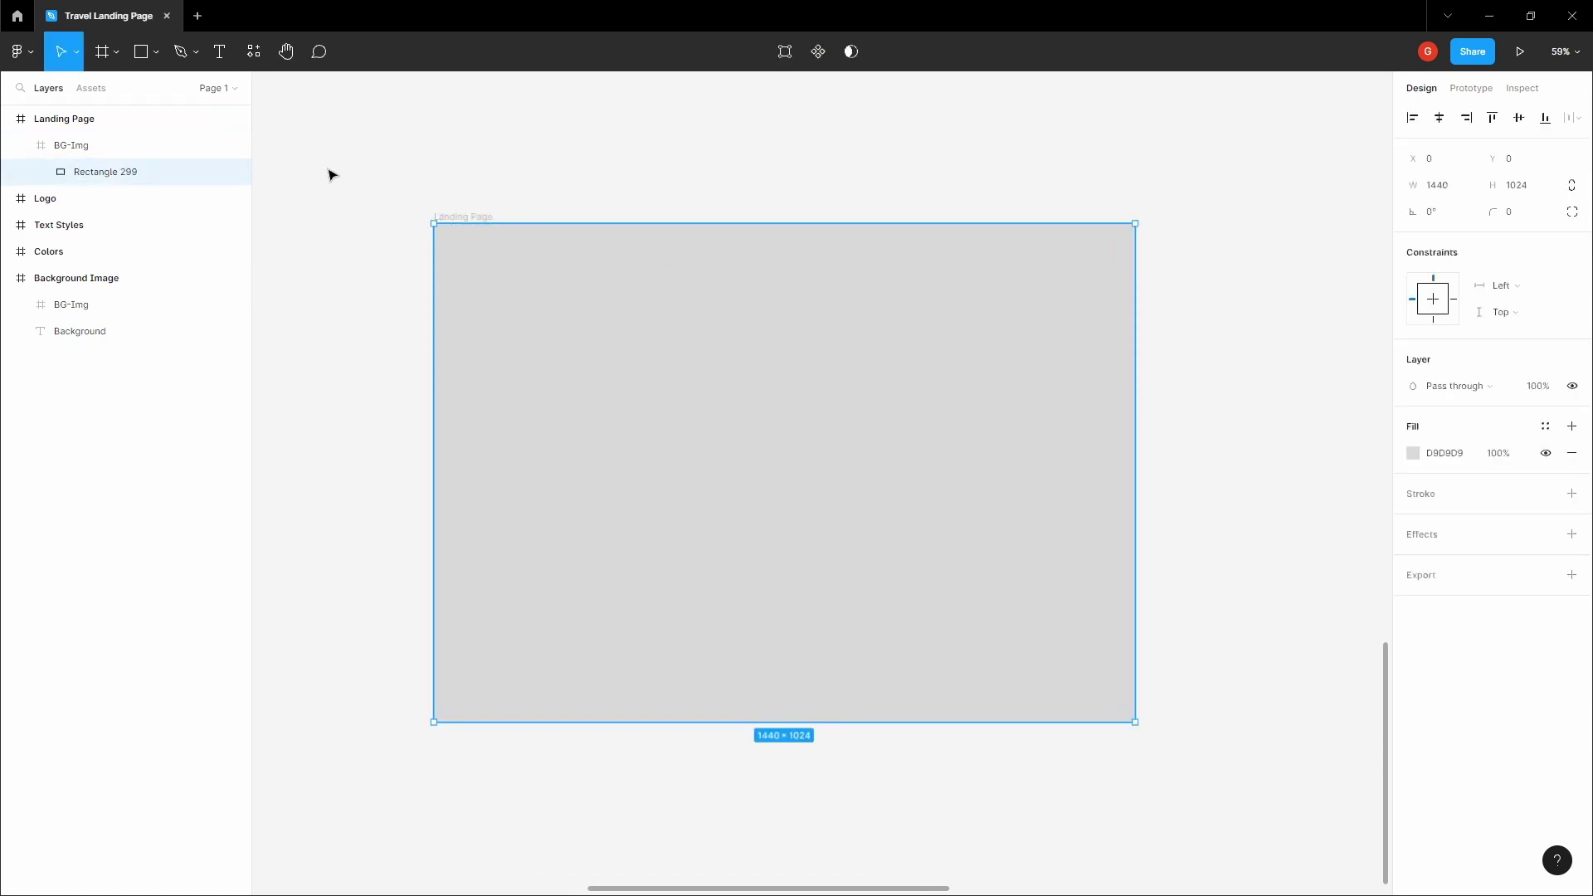
{"action": "left_click", "coordinate": [1413, 453]}
{"action": "left_click", "coordinate": [1233, 591]}
{"action": "left_click_drag", "start_coordinate": [1231, 610], "coordinate": [1188, 690]}
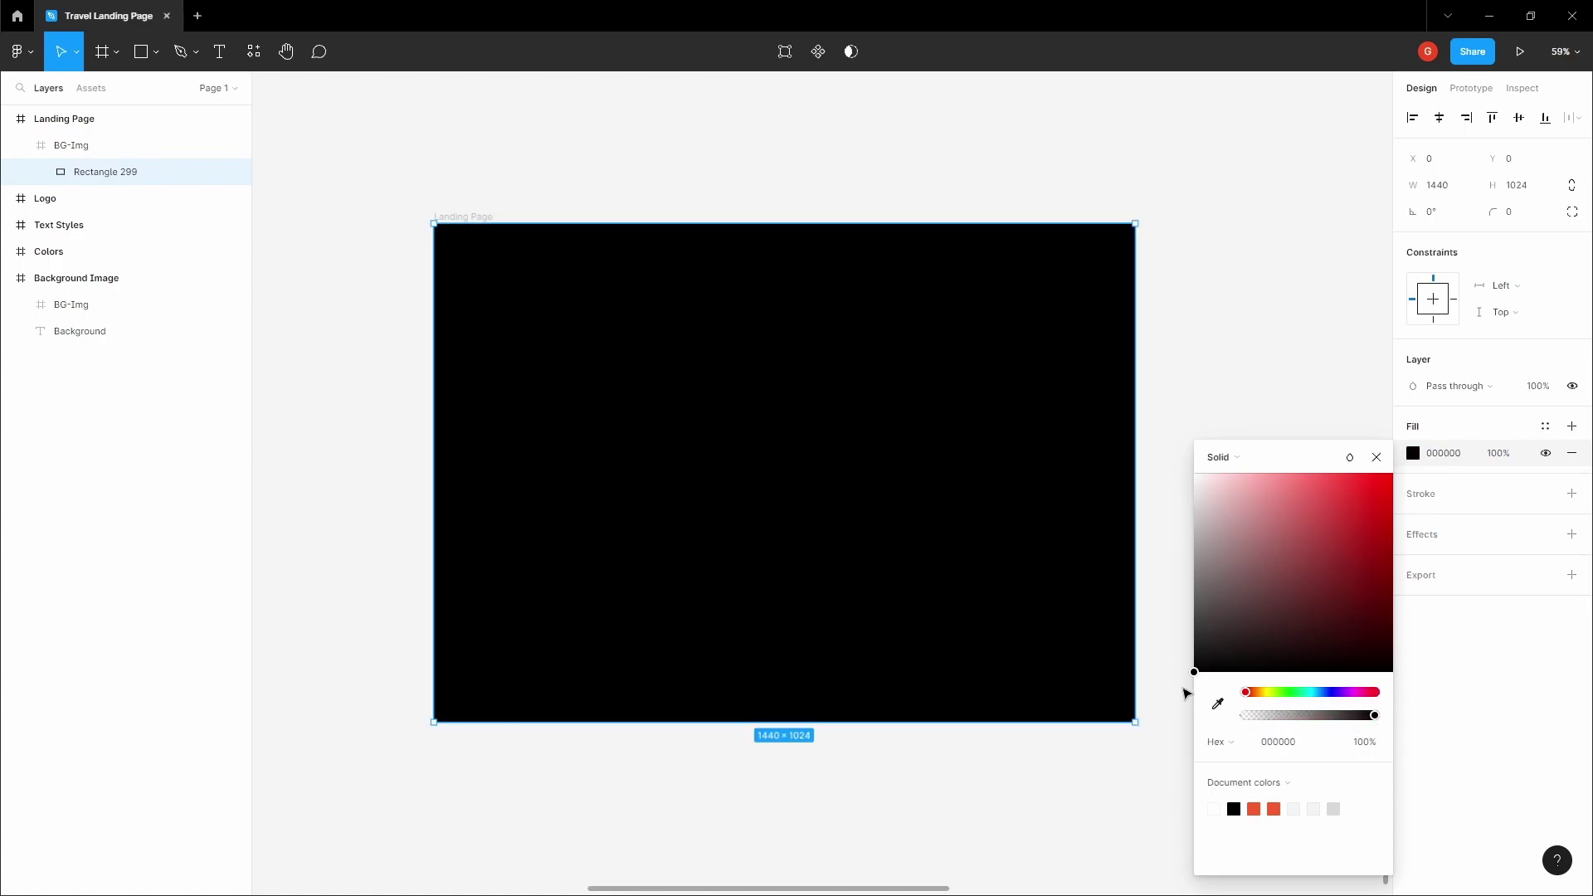
{"action": "left_click", "coordinate": [1501, 455]}
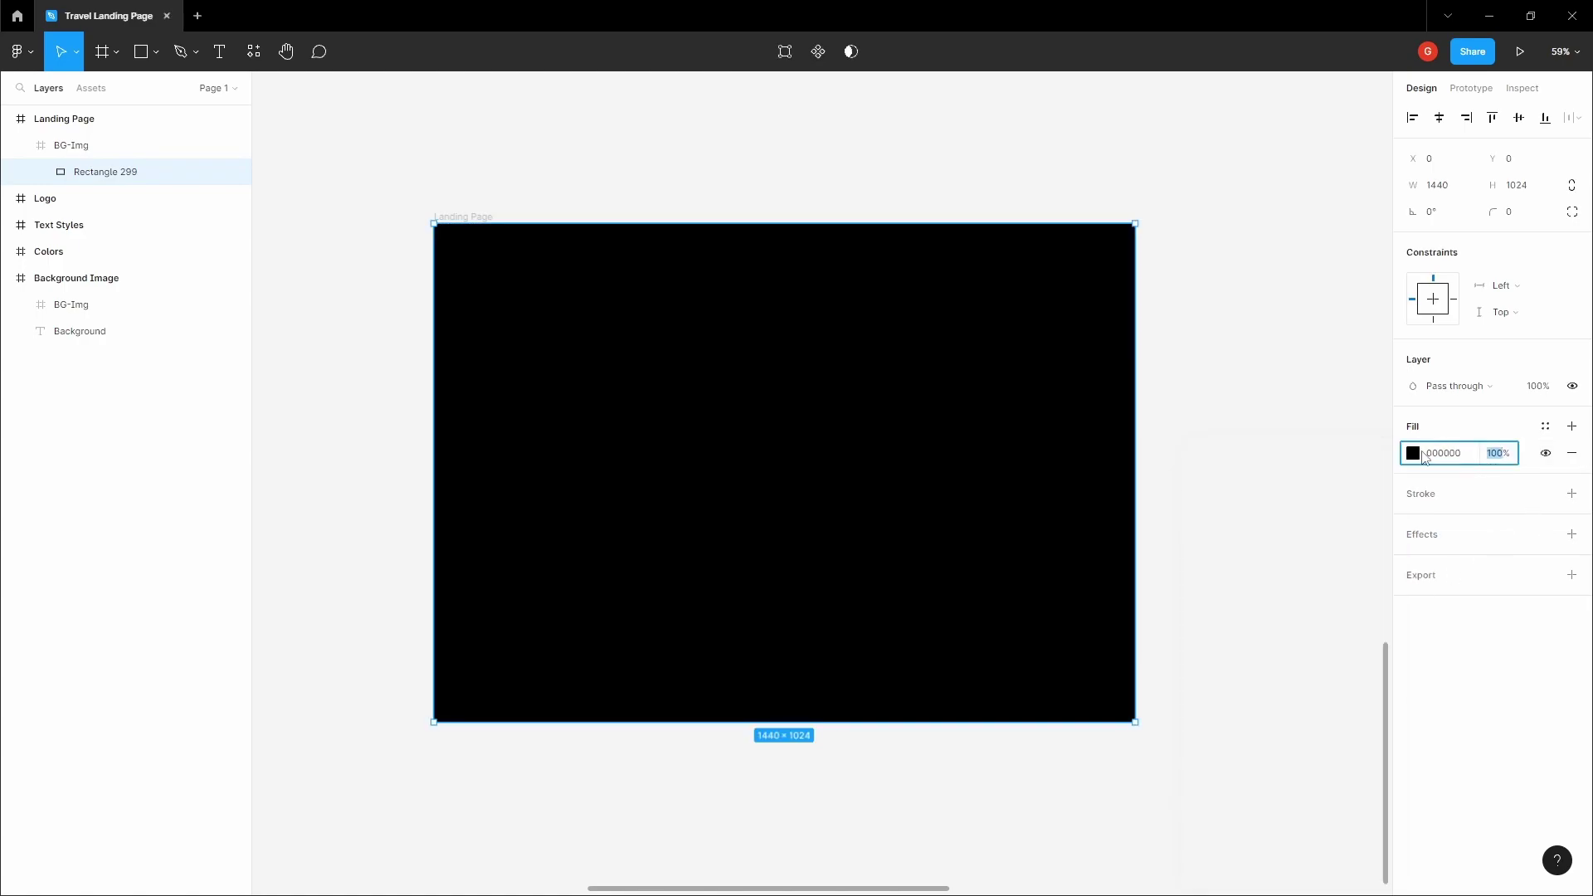
{"action": "key", "text": "h"}
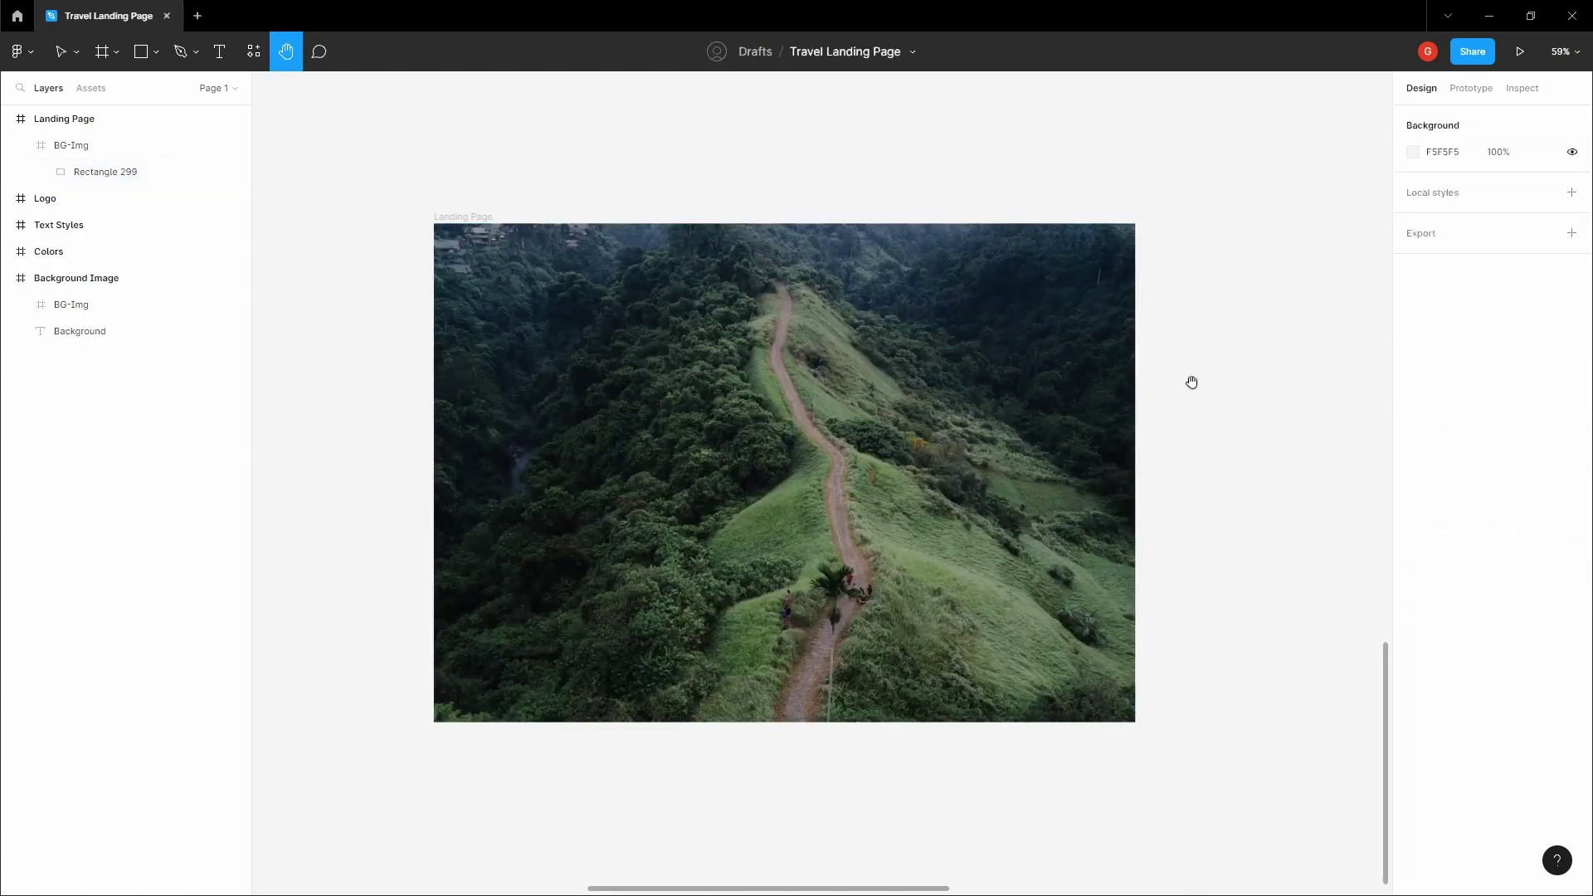
{"action": "left_click_drag", "start_coordinate": [1192, 382], "coordinate": [1219, 380]}
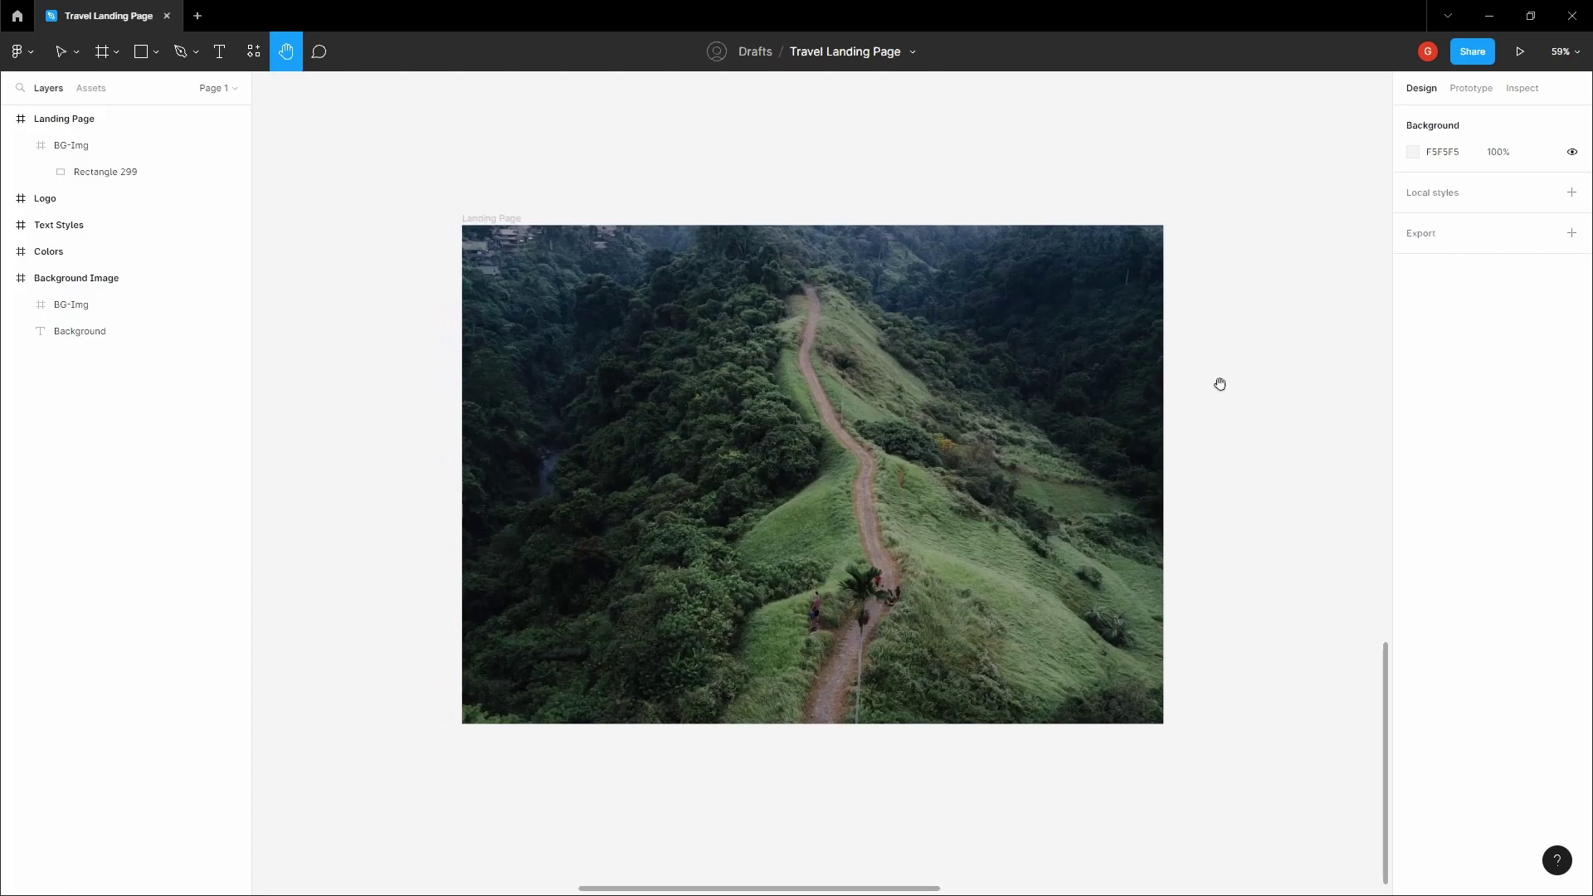
Step: Collapse and lock the BG-Img layer inside the Landing Page frame
{"action": "scroll", "coordinate": [885, 362], "scroll_direction": "up", "scroll_amount": 2}
{"action": "key", "text": "v"}
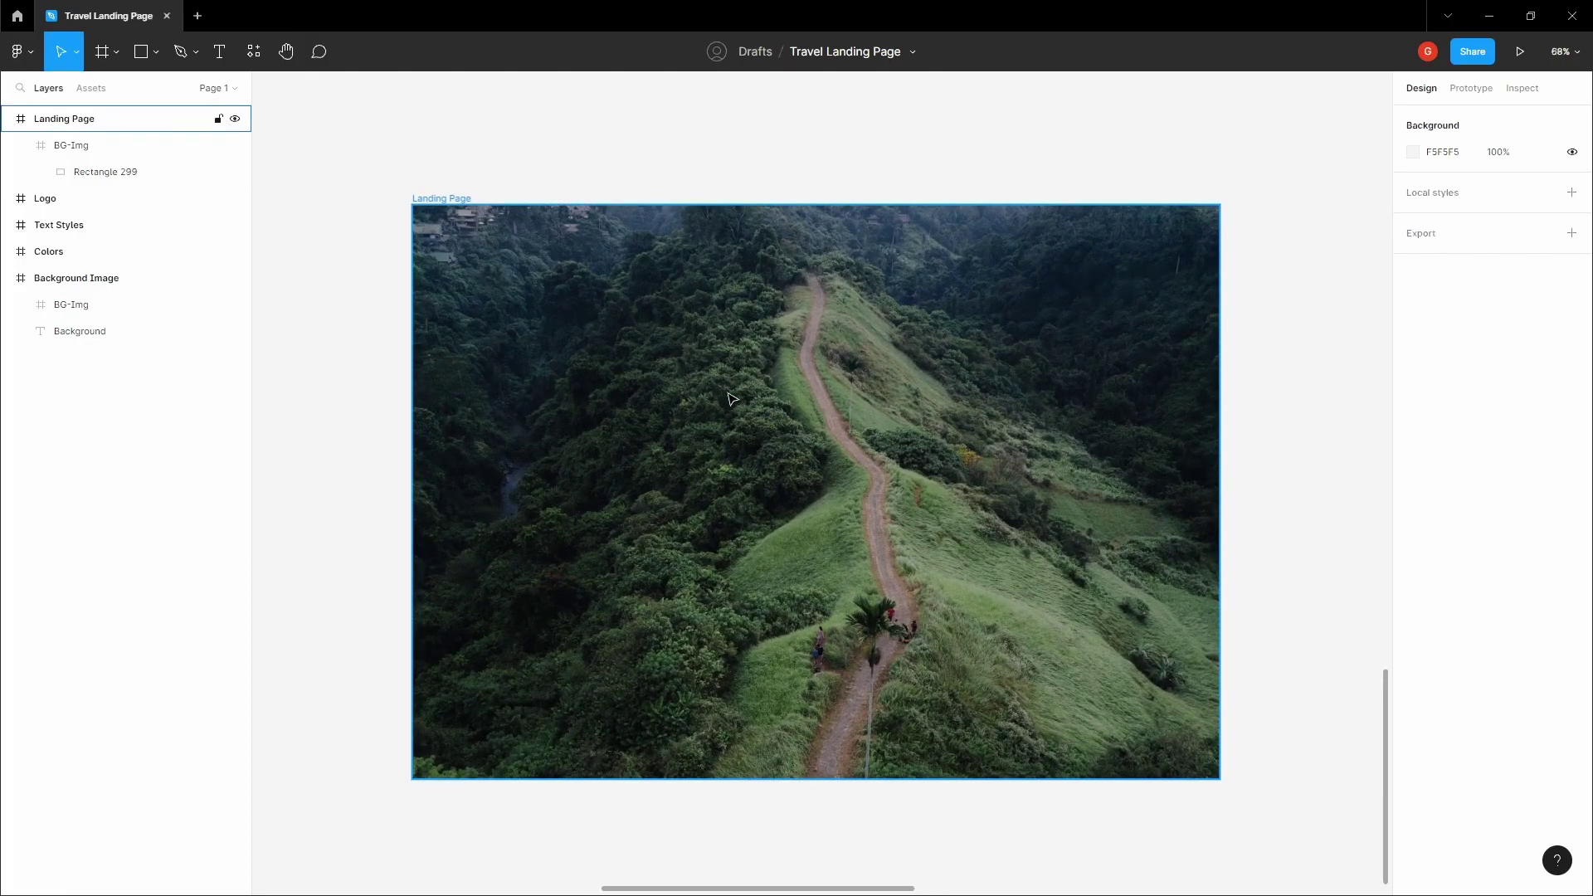
{"action": "scroll", "coordinate": [728, 393], "scroll_direction": "down", "scroll_amount": 2}
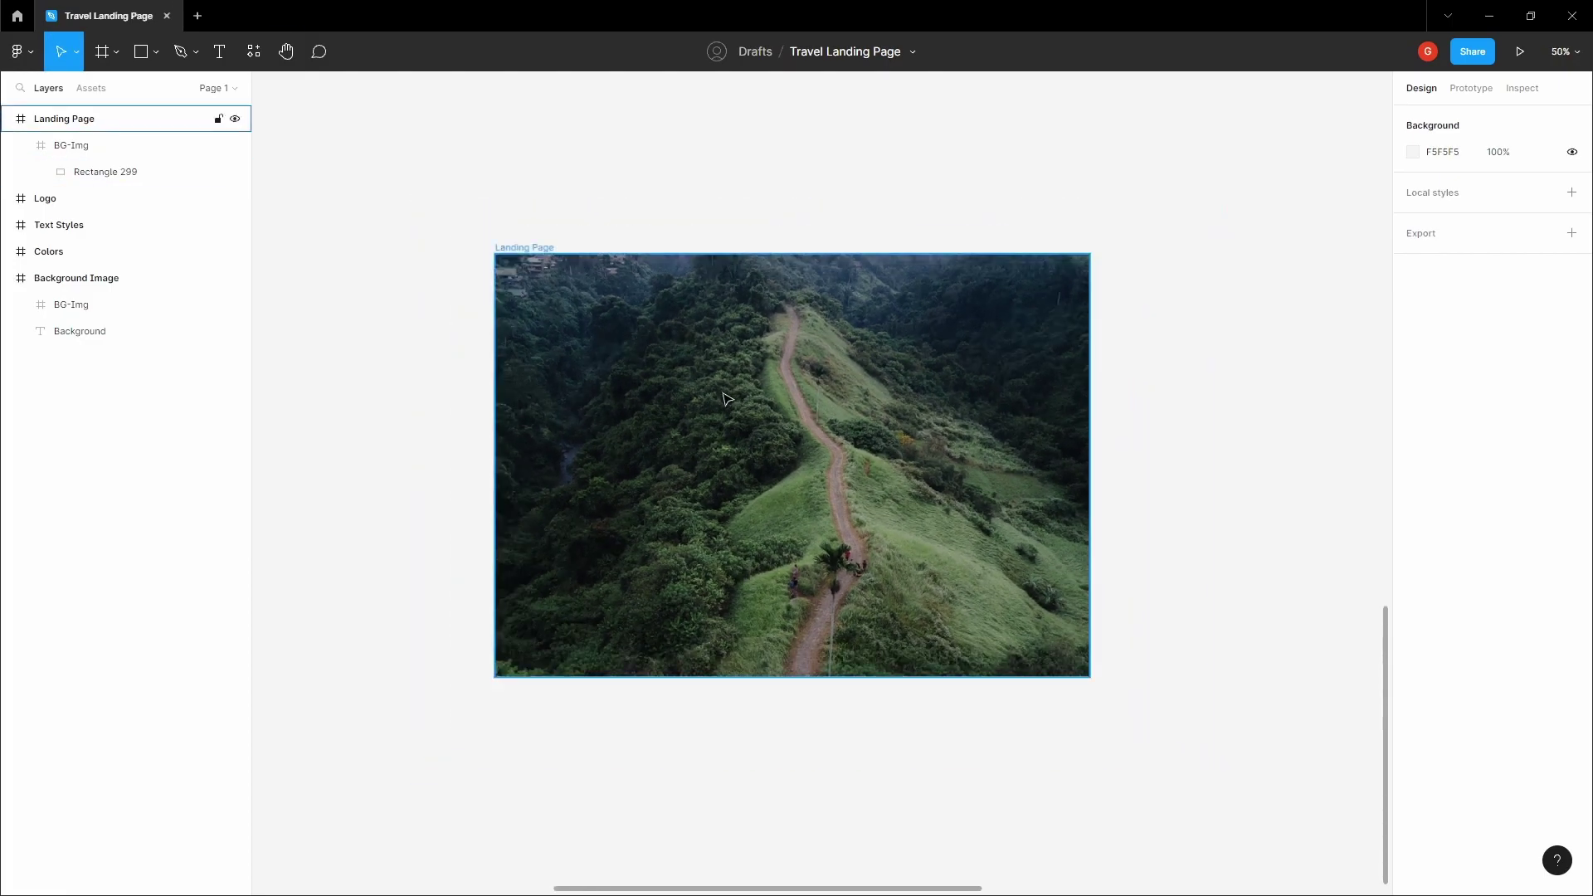
{"action": "left_click", "coordinate": [93, 151]}
{"action": "left_click", "coordinate": [21, 146]}
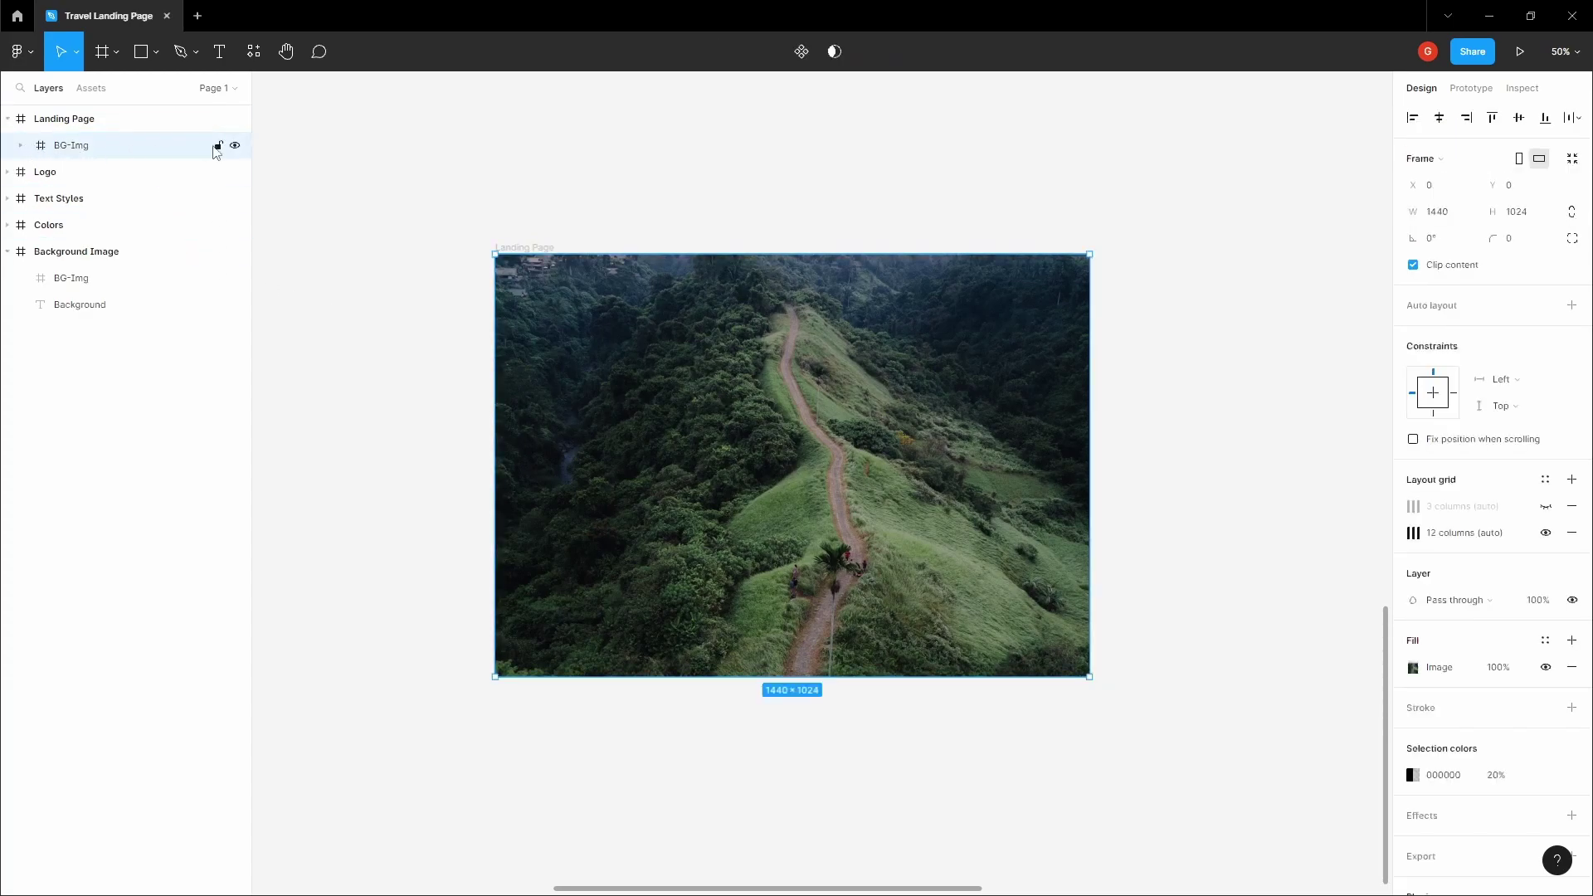
{"action": "left_click", "coordinate": [219, 146]}
{"action": "left_click", "coordinate": [583, 210]}
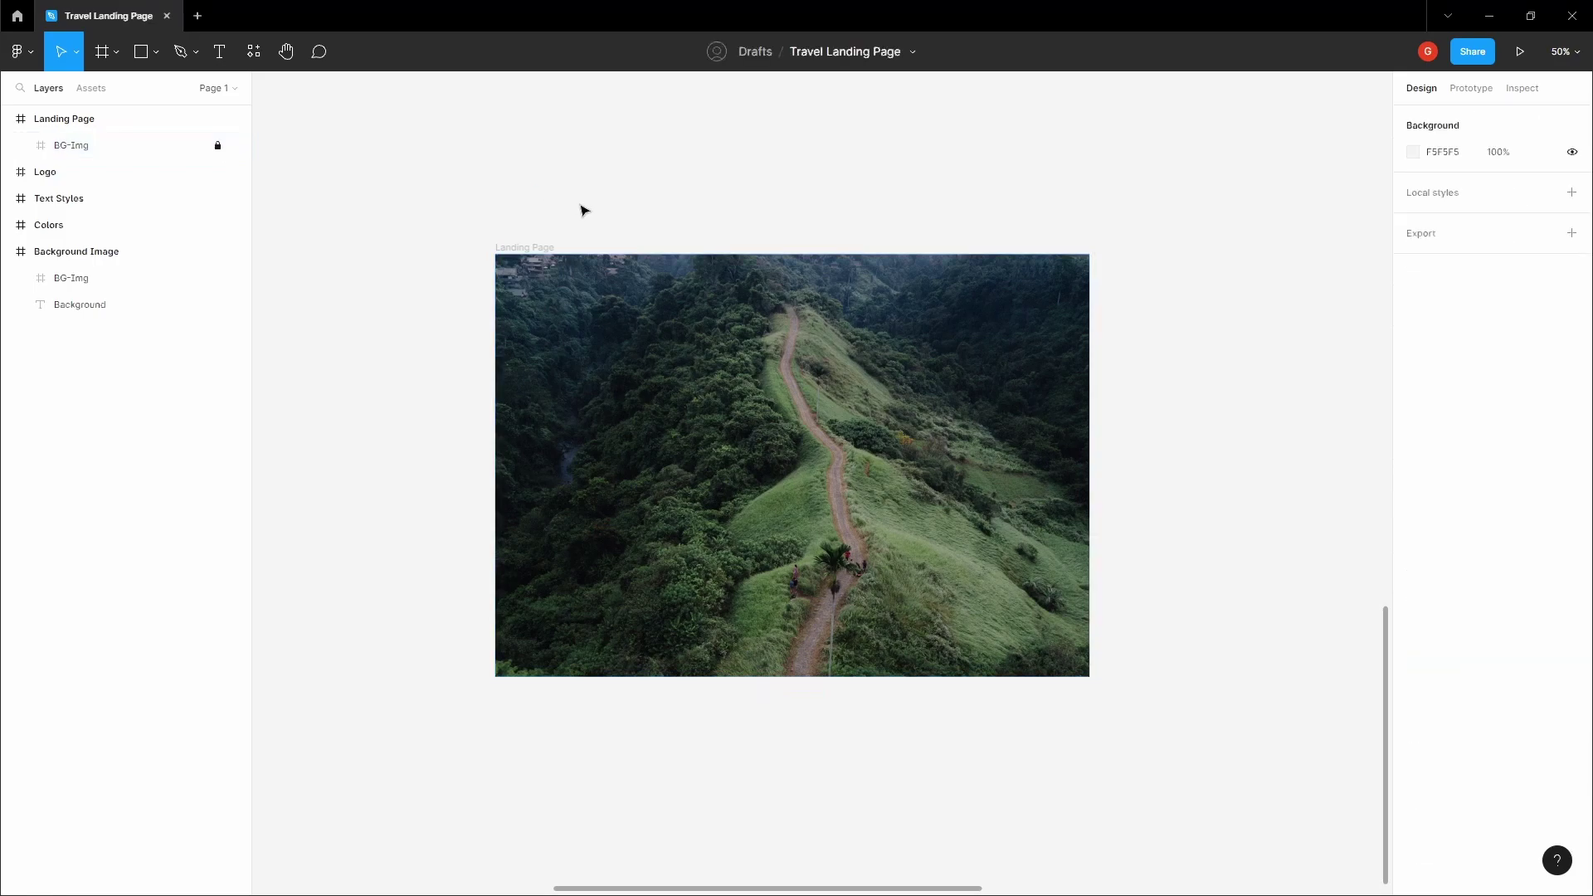
Step: Move the Landing Page frame to about X -1259, Y 3016 on the canvas
{"action": "scroll", "coordinate": [718, 356], "scroll_direction": "up", "scroll_amount": 1}
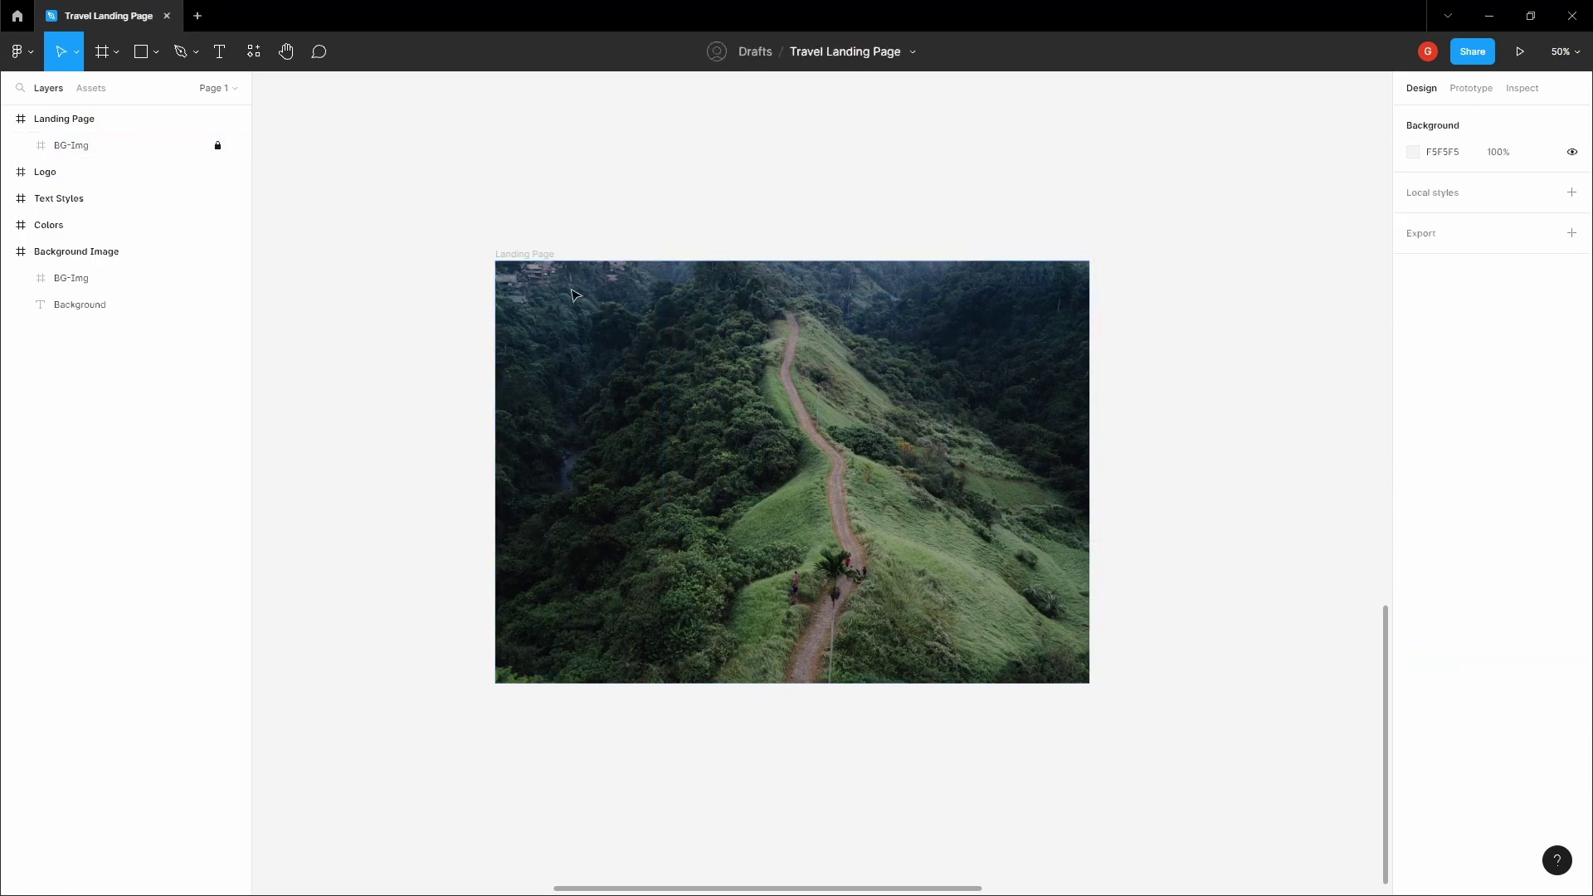
{"action": "left_click_drag", "start_coordinate": [519, 249], "coordinate": [466, 248]}
{"action": "left_click", "coordinate": [628, 368]}
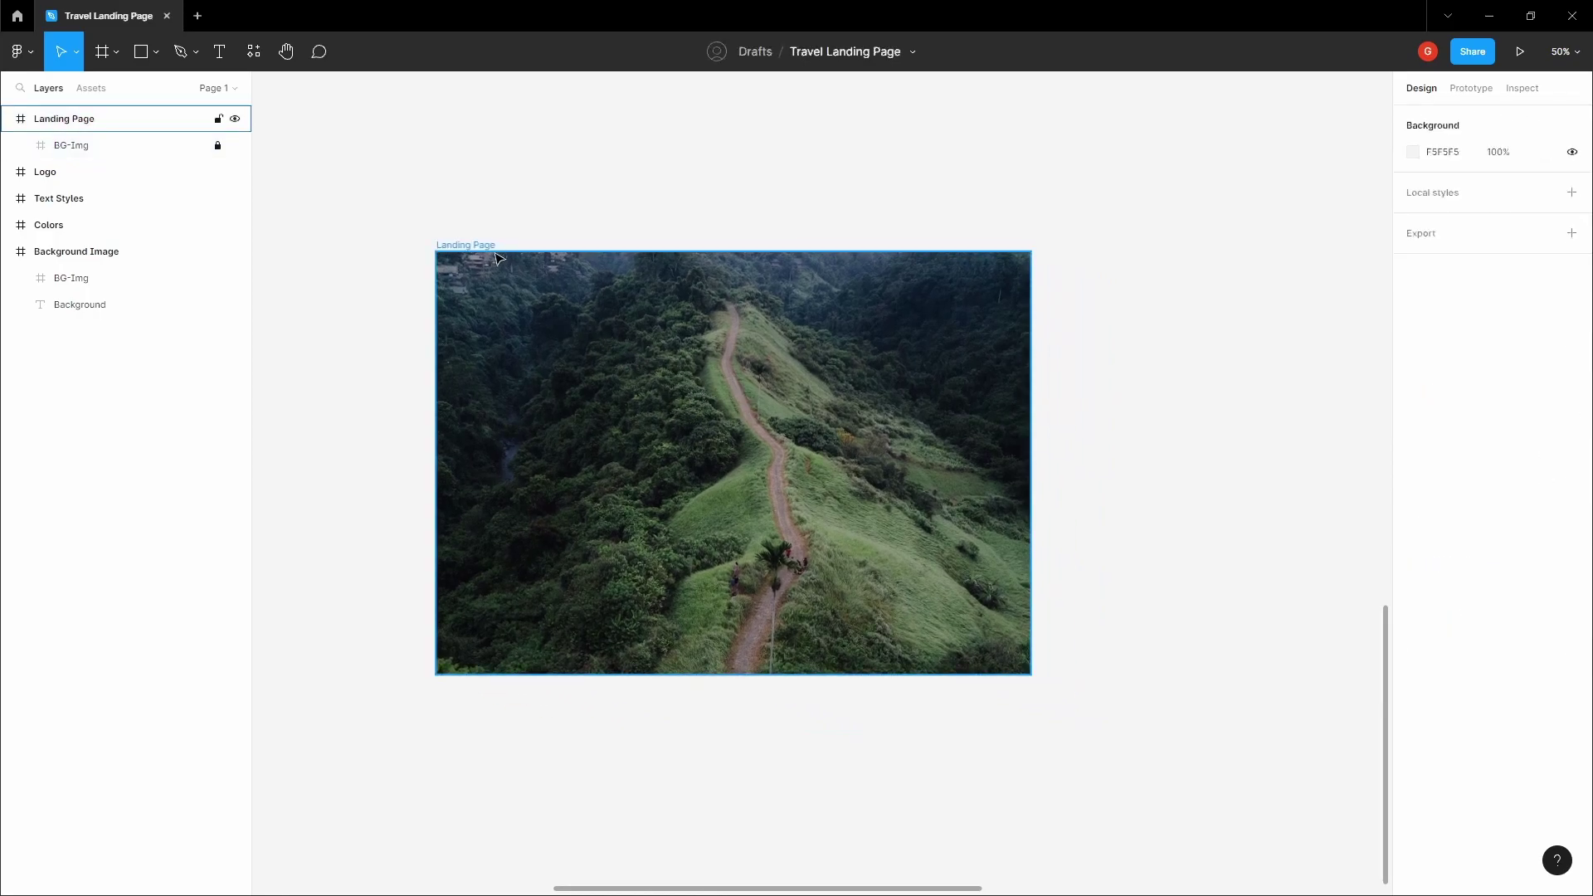
Step: Inspect the overlay rectangle inside the Landing Page's BG-Img layer, then collapse the layer again
{"action": "left_click", "coordinate": [141, 120]}
{"action": "left_click", "coordinate": [23, 148]}
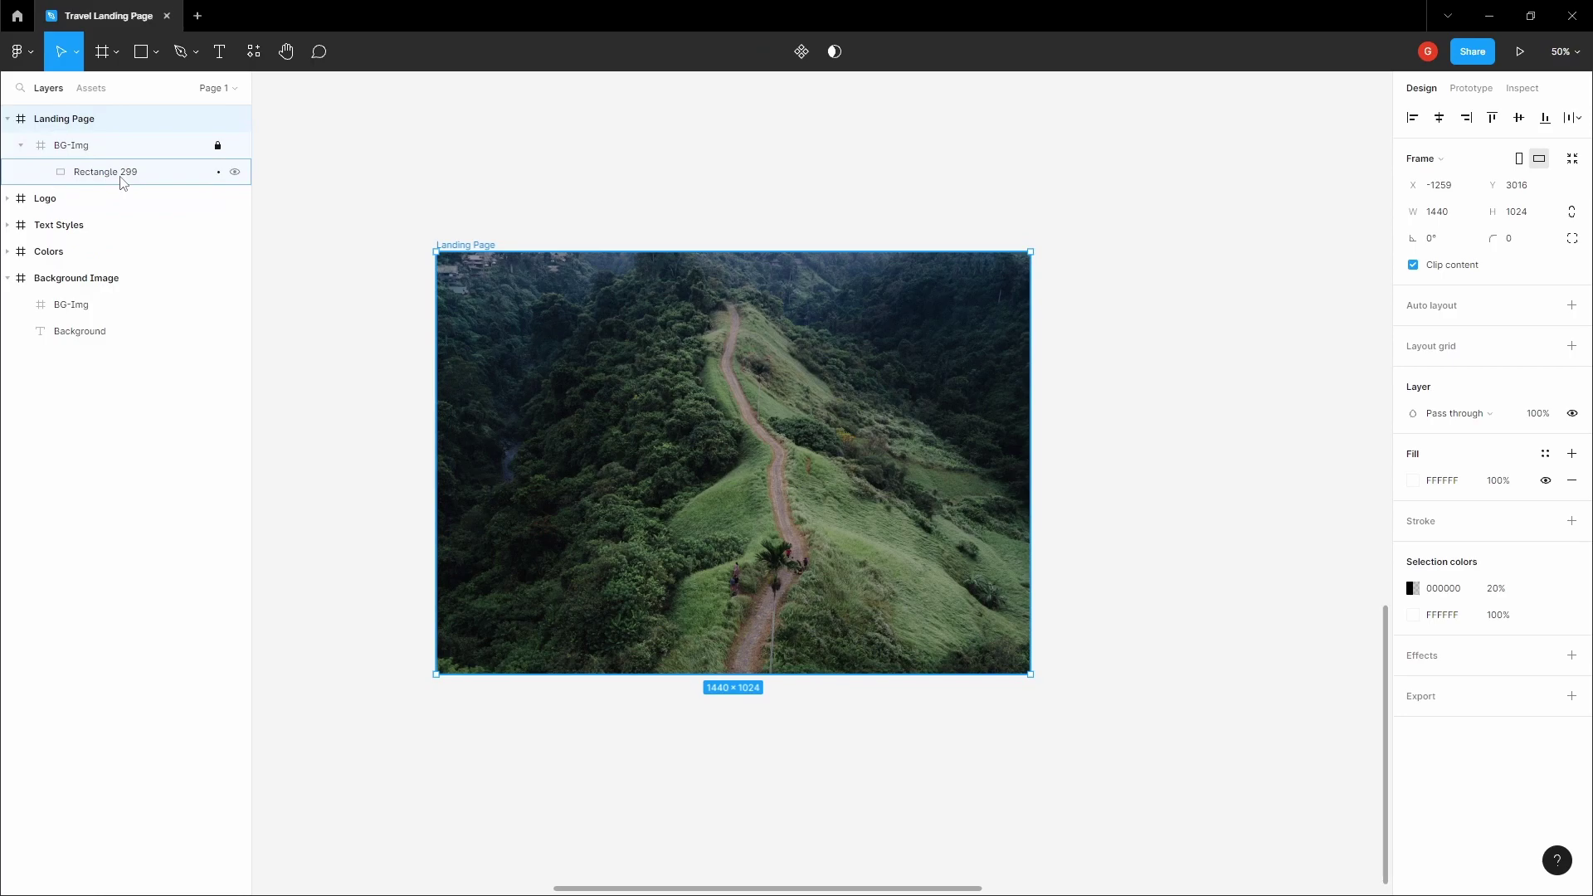
{"action": "left_click", "coordinate": [125, 172]}
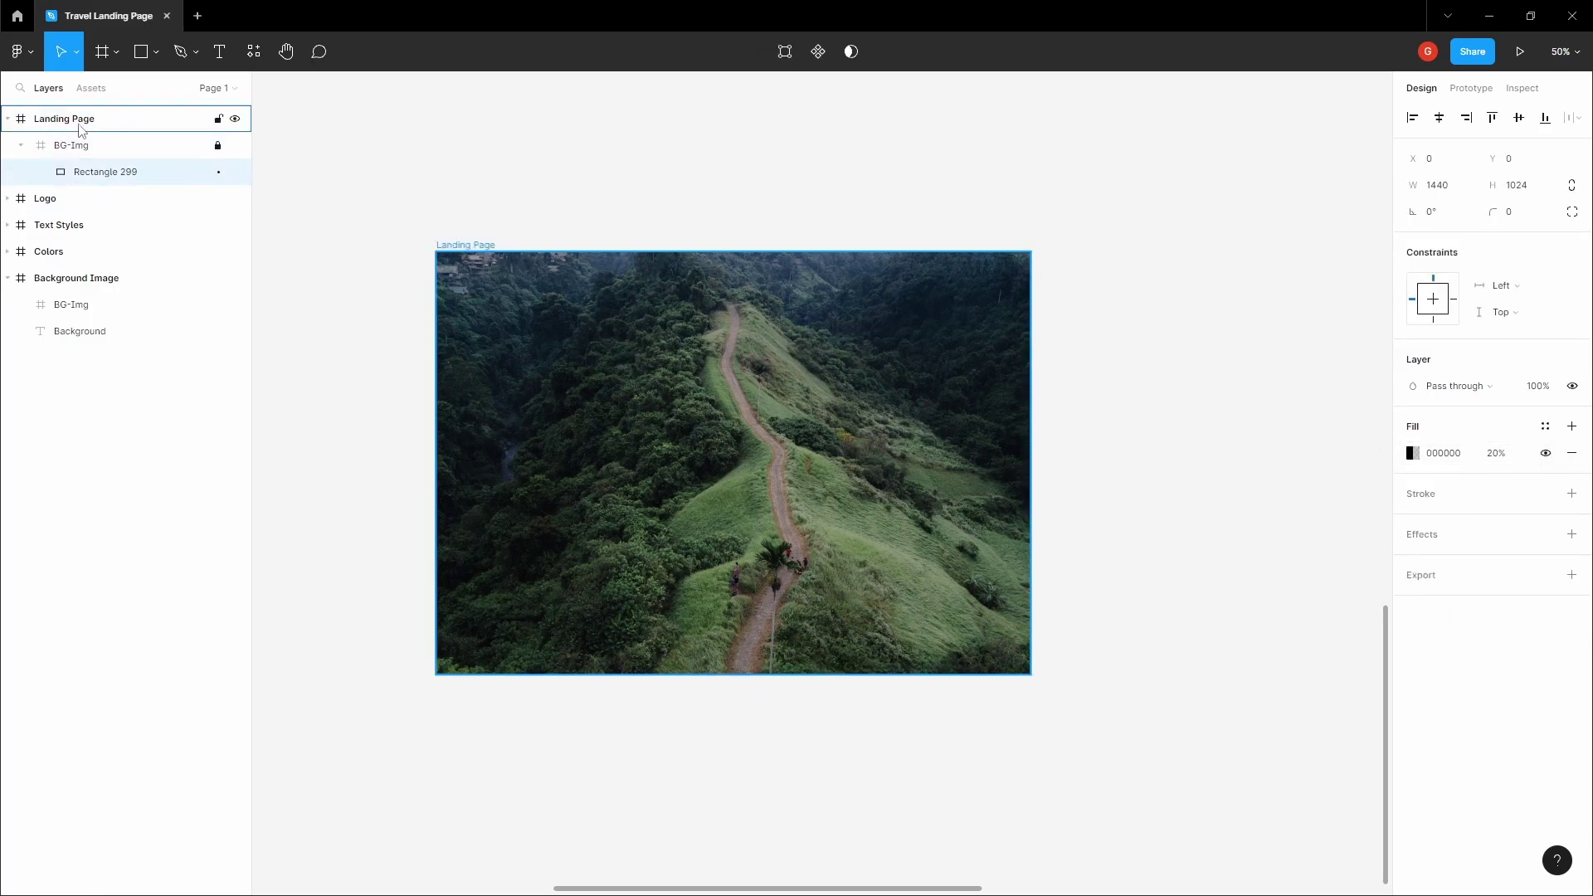
{"action": "left_click", "coordinate": [23, 145]}
{"action": "left_click", "coordinate": [547, 141]}
Step: Draw a new frame about 70 high from the upper-left corner of the Landing Page frame
{"action": "key", "text": "h"}
{"action": "left_click_drag", "start_coordinate": [548, 146], "coordinate": [603, 135]}
{"action": "scroll", "coordinate": [521, 225], "scroll_direction": "up", "scroll_amount": 1}
{"action": "key", "text": "v"}
{"action": "left_click", "coordinate": [516, 242]}
{"action": "scroll", "coordinate": [518, 242], "scroll_direction": "up", "scroll_amount": 7}
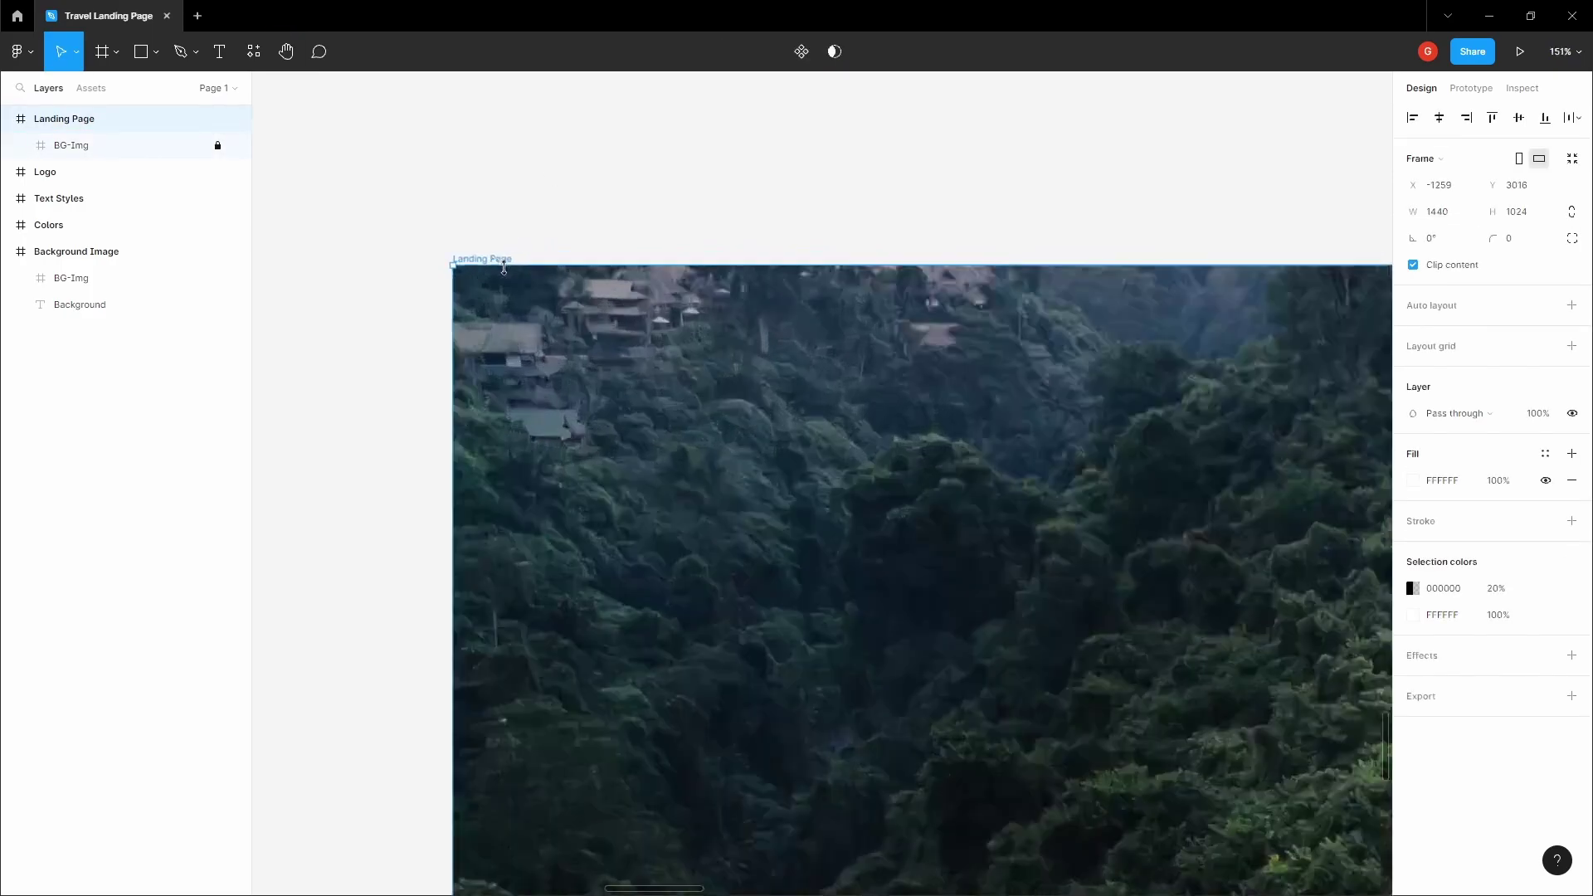
{"action": "scroll", "coordinate": [504, 267], "scroll_direction": "up", "scroll_amount": 4}
{"action": "key", "text": "f"}
{"action": "left_click_drag", "start_coordinate": [433, 265], "coordinate": [857, 380]}
Step: Stretch the new frame across the full 1440 width of the Landing Page, keeping it 70 high
{"action": "scroll", "coordinate": [500, 430], "scroll_direction": "down", "scroll_amount": 5}
{"action": "key", "text": "space"}
{"action": "left_click_drag", "start_coordinate": [885, 321], "coordinate": [473, 277]}
{"action": "scroll", "coordinate": [490, 292], "scroll_direction": "down", "scroll_amount": 3}
{"action": "left_click_drag", "start_coordinate": [469, 332], "coordinate": [861, 337]}
{"action": "left_click", "coordinate": [559, 261]}
{"action": "key", "text": "space"}
{"action": "left_click_drag", "start_coordinate": [558, 261], "coordinate": [779, 281]}
Step: Add a white (FFFFFF) fill to the new bar frame across the top of the Landing Page
{"action": "left_click", "coordinate": [715, 356]}
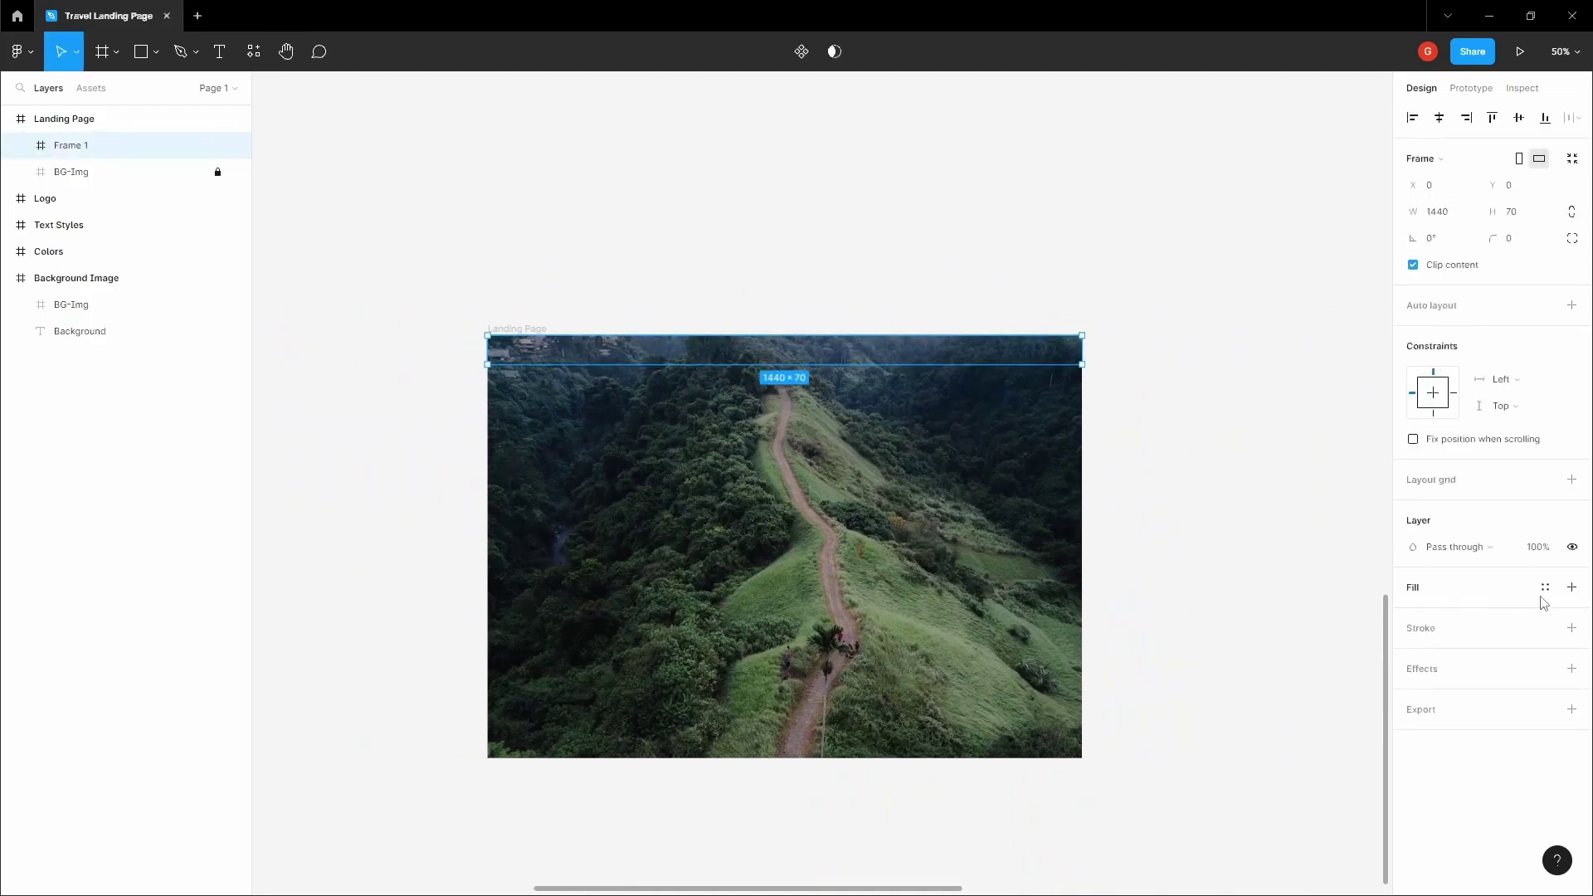
{"action": "left_click", "coordinate": [1571, 587]}
{"action": "left_click", "coordinate": [704, 246]}
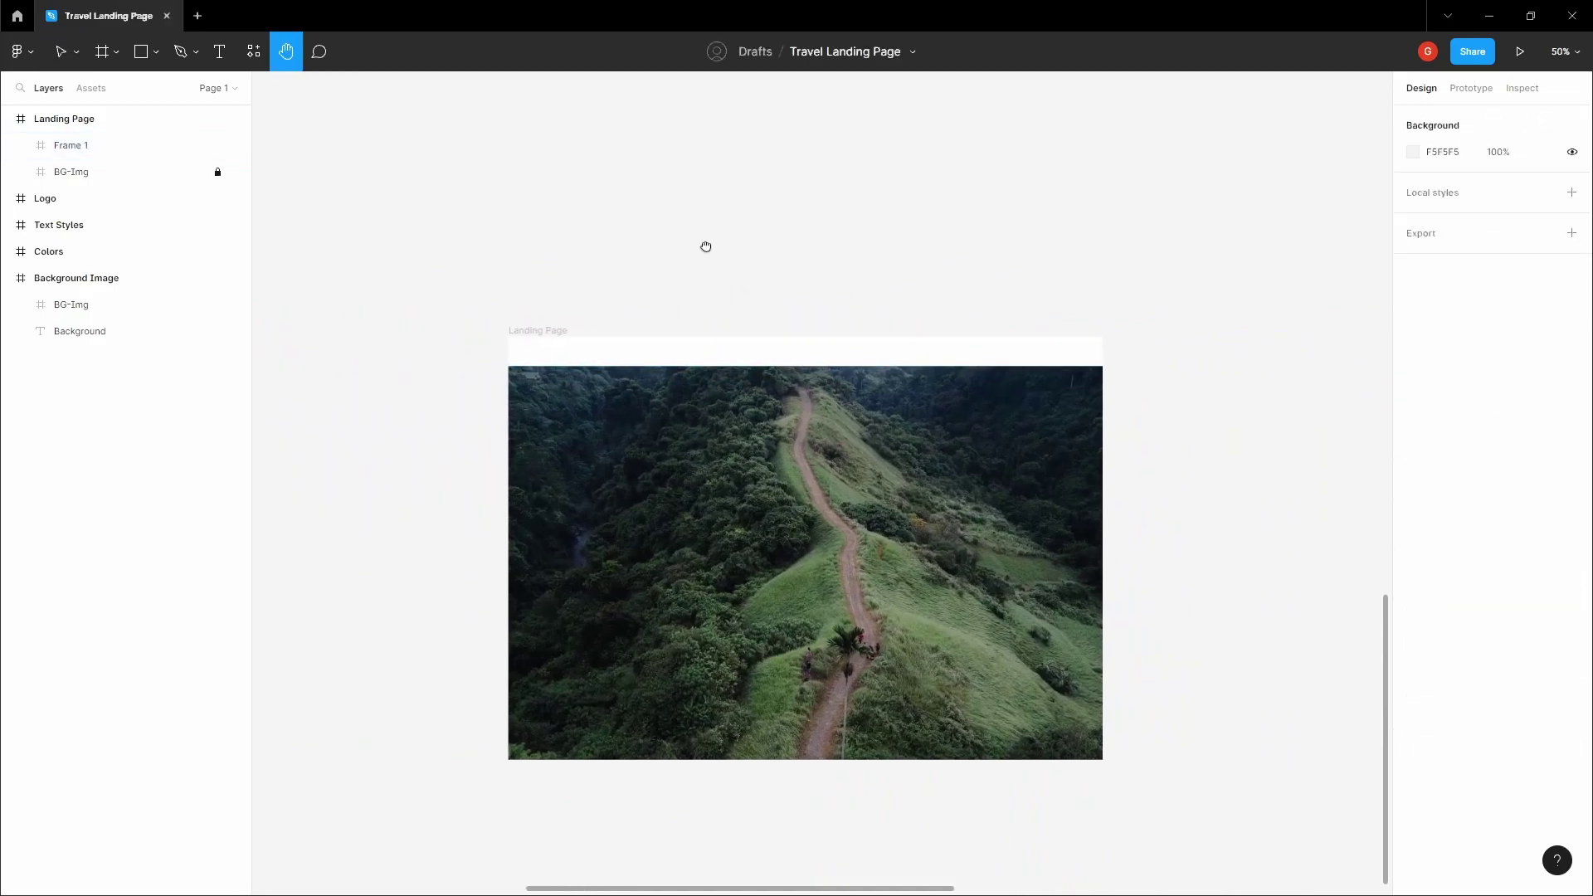
Step: Add a layout grid to the Landing Page frame and change its type to Columns
{"action": "left_click", "coordinate": [528, 322]}
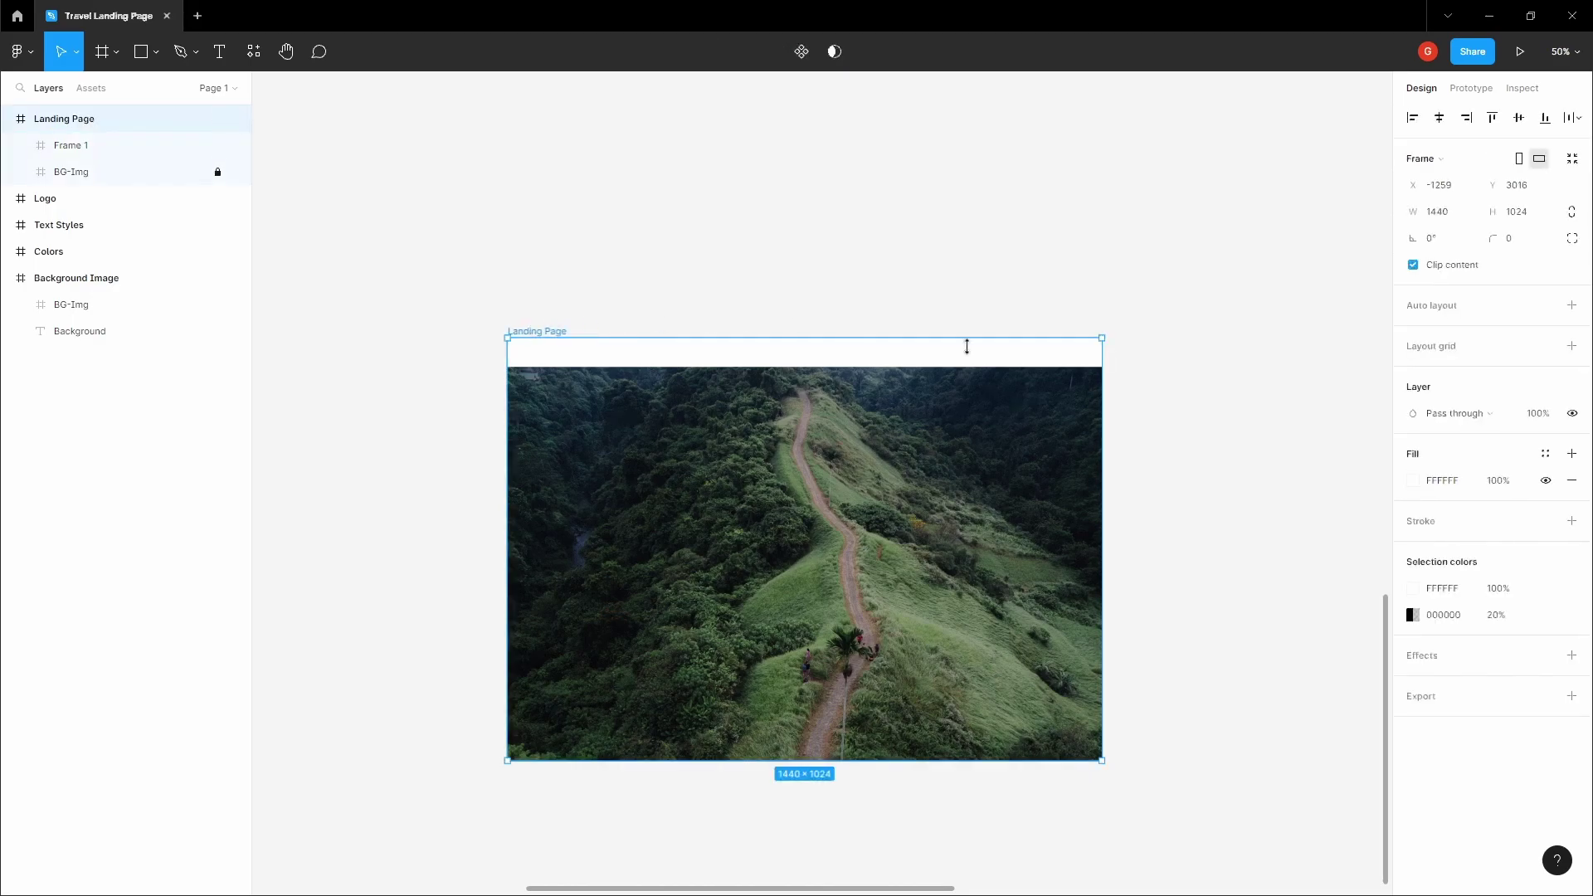
{"action": "left_click", "coordinate": [1571, 346]}
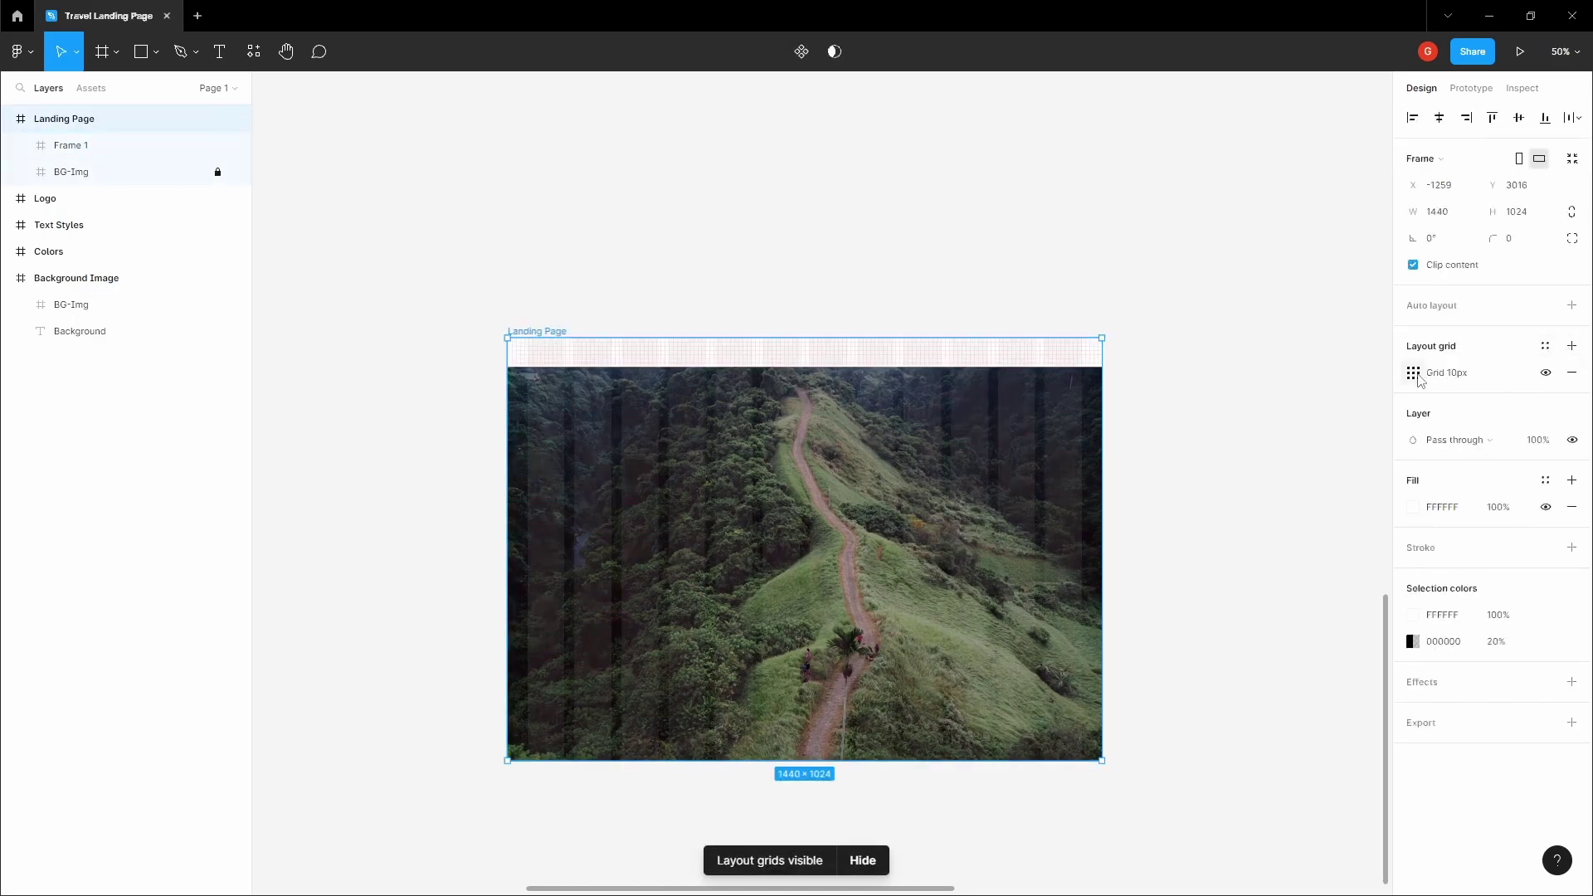
{"action": "left_click", "coordinate": [1411, 375]}
{"action": "left_click", "coordinate": [1252, 382]}
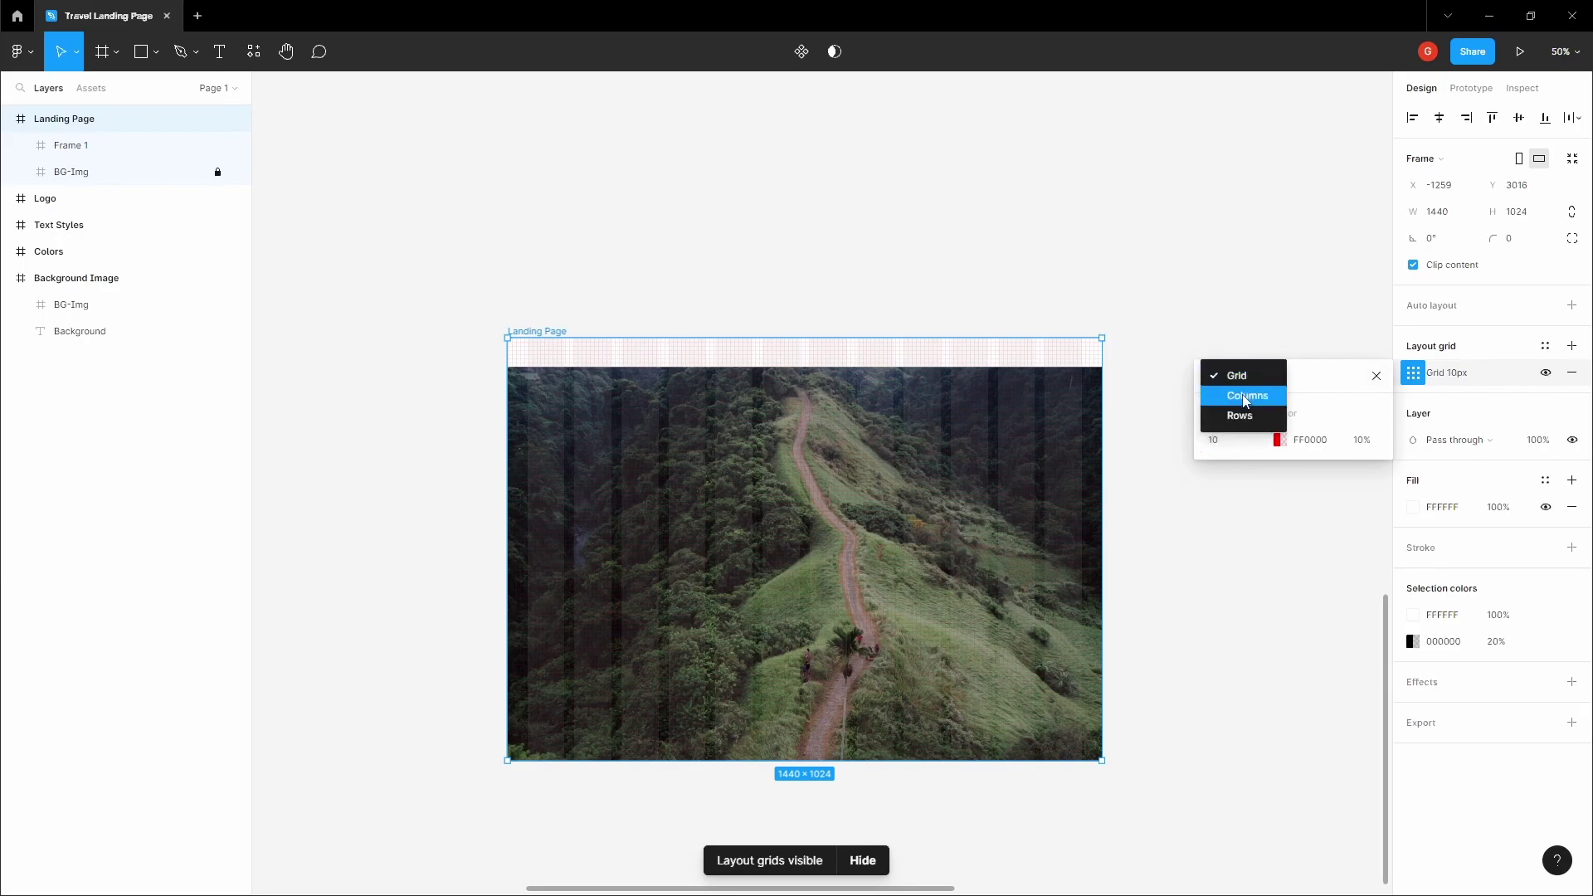
{"action": "left_click", "coordinate": [1244, 391]}
Step: Set the column grid's margin to 48 and its gutter to 24
{"action": "left_click", "coordinate": [1354, 500]}
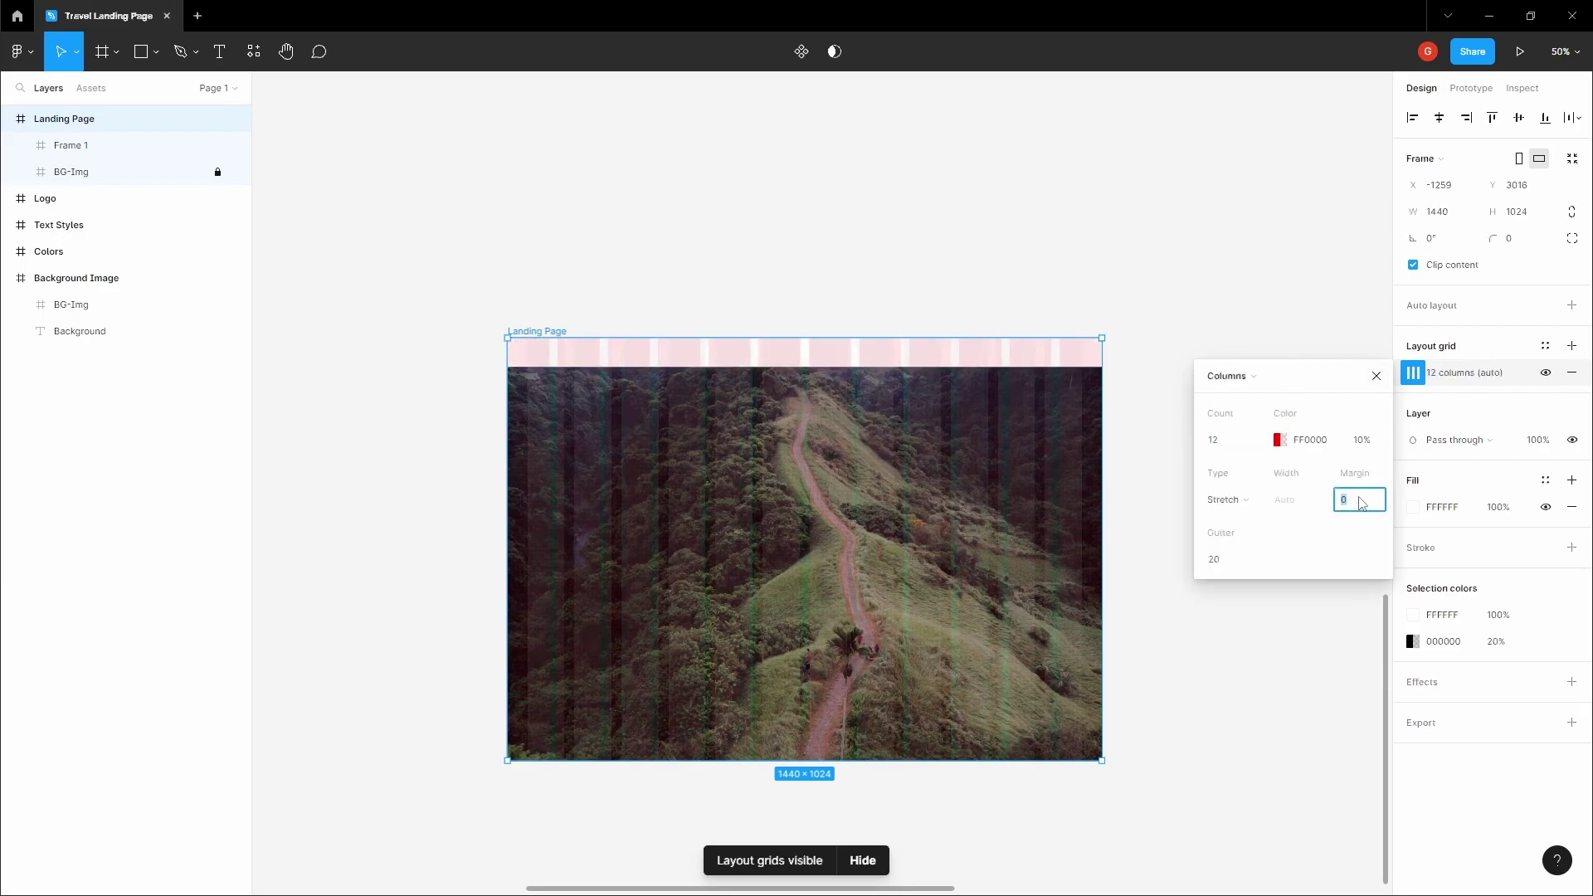
{"action": "type", "text": "48"}
{"action": "left_click", "coordinate": [1236, 561]}
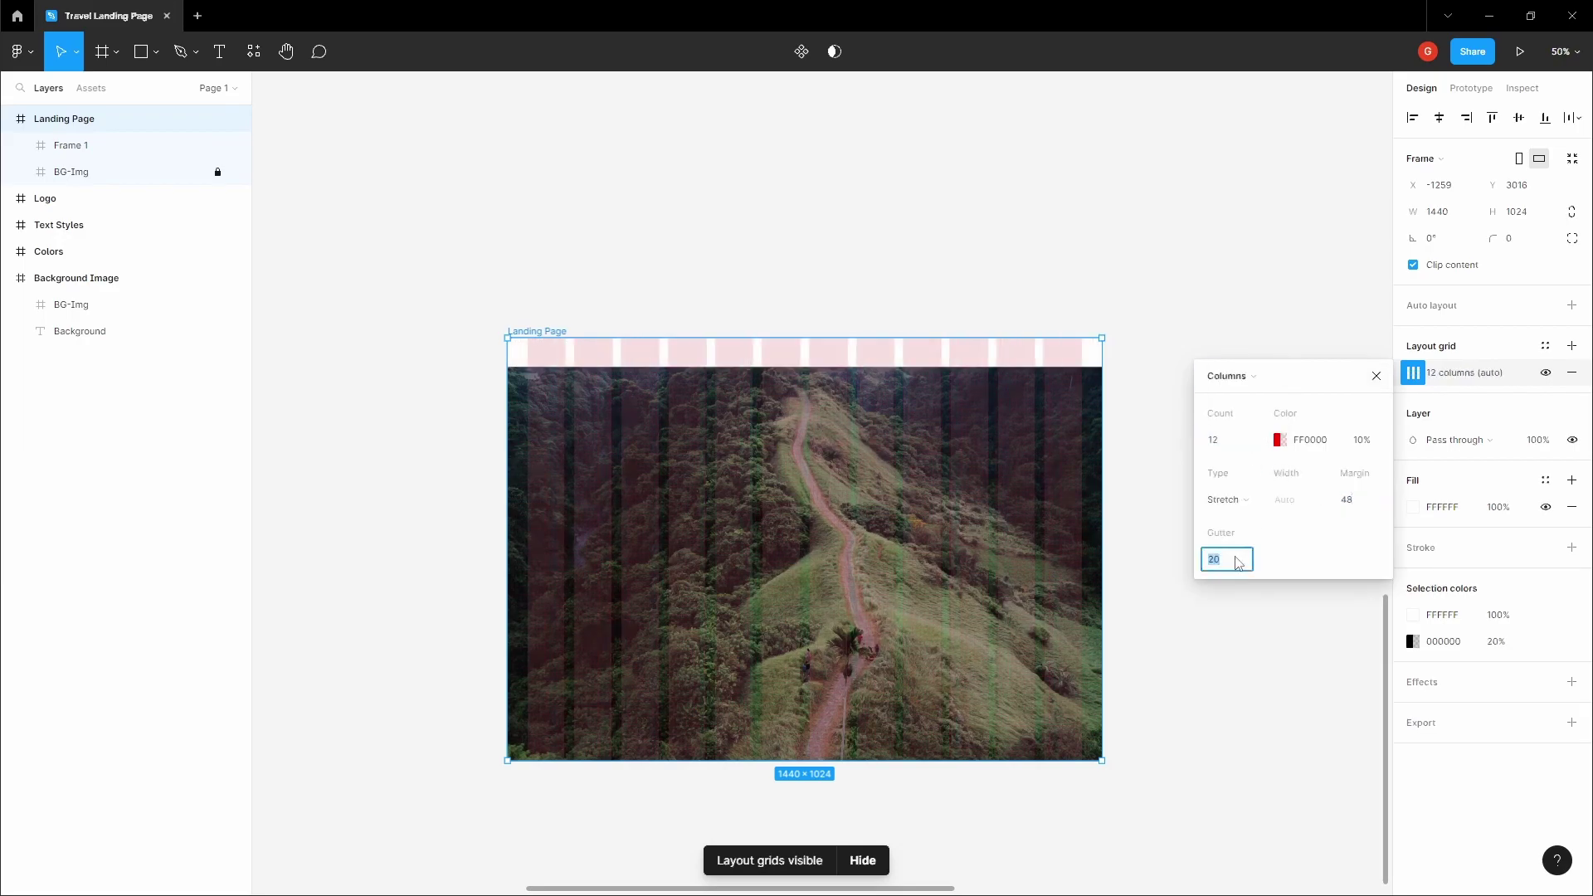
{"action": "type", "text": "24"}
{"action": "left_click", "coordinate": [730, 217]}
Step: Copy the Group 7 1 logo from the black Logo frame
{"action": "key", "text": "h"}
{"action": "left_click_drag", "start_coordinate": [729, 217], "coordinate": [762, 378]}
{"action": "scroll", "coordinate": [794, 279], "scroll_direction": "down", "scroll_amount": 5}
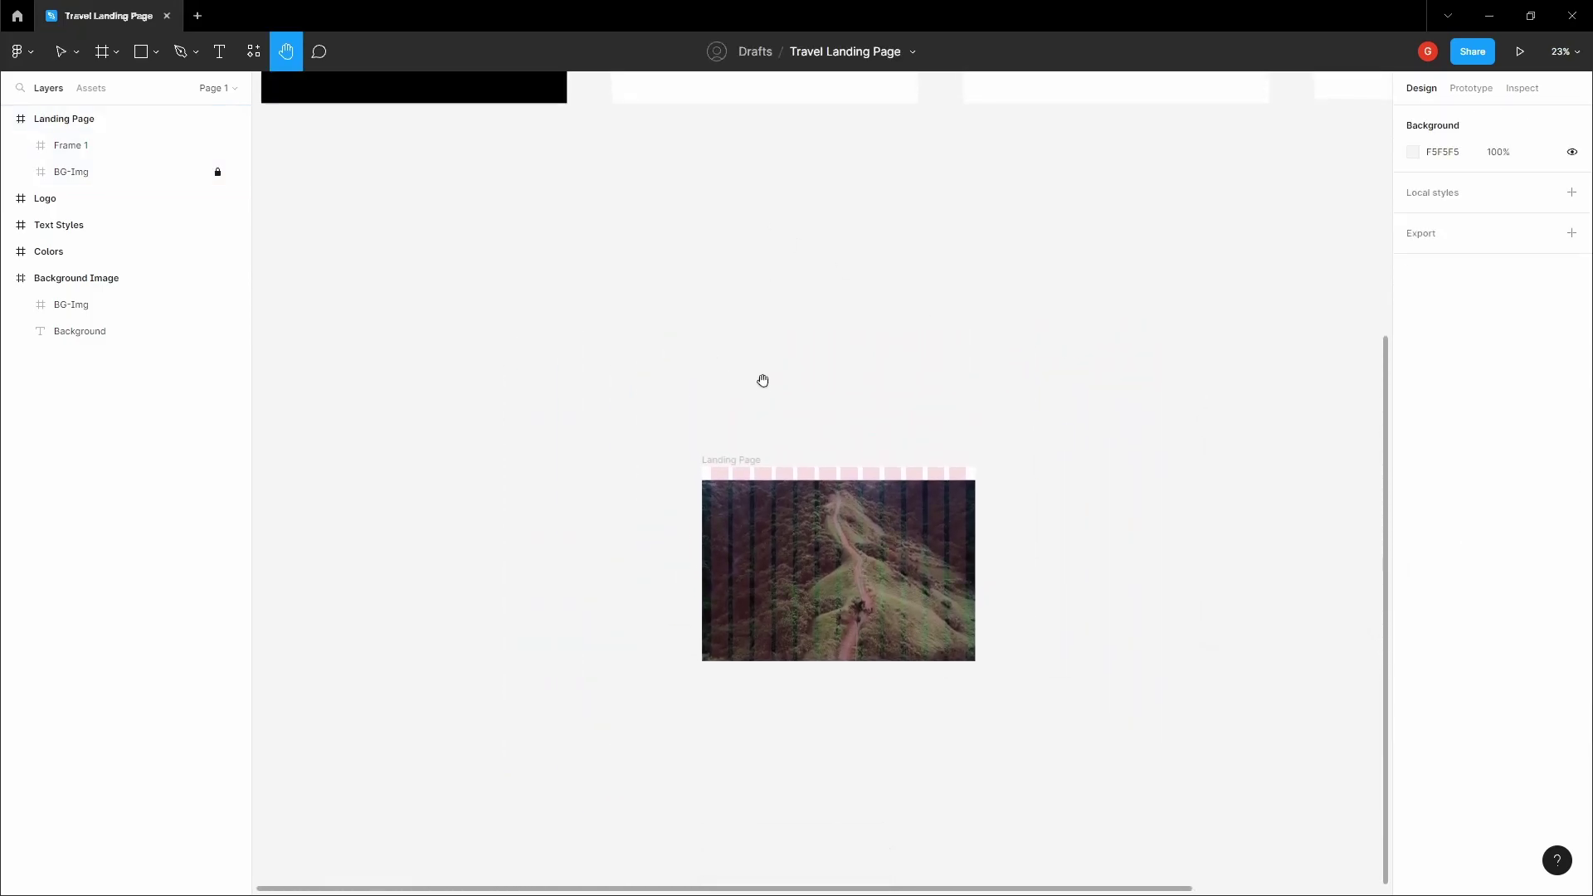
{"action": "left_click_drag", "start_coordinate": [725, 318], "coordinate": [757, 390]}
{"action": "scroll", "coordinate": [694, 306], "scroll_direction": "down", "scroll_amount": 2}
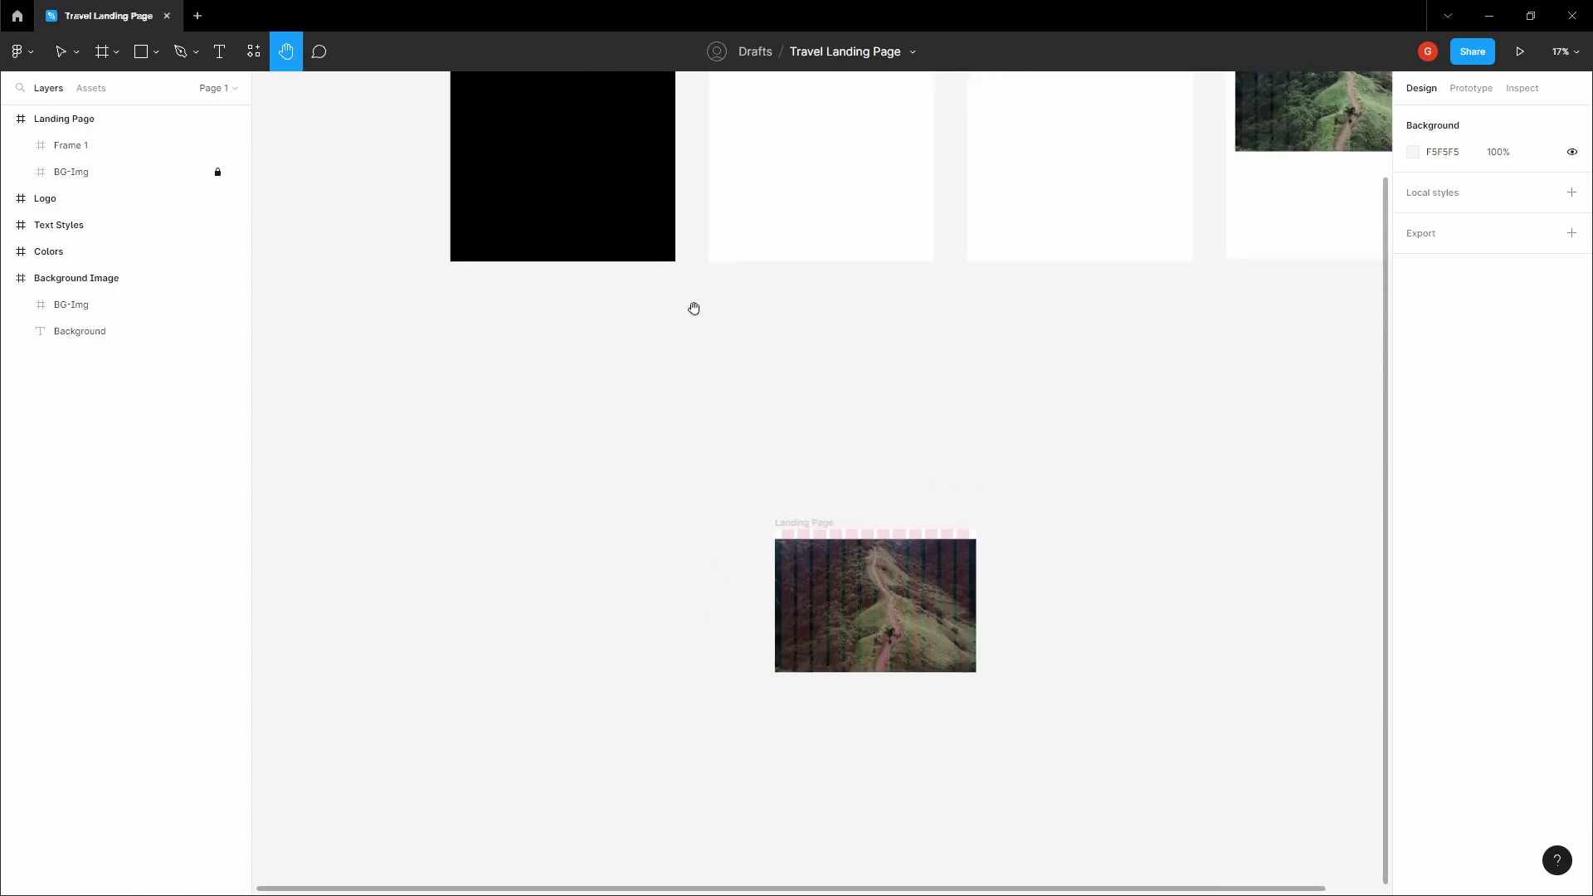
{"action": "left_click_drag", "start_coordinate": [693, 306], "coordinate": [686, 370]}
{"action": "key", "text": "v"}
{"action": "left_click", "coordinate": [532, 227]}
{"action": "left_click", "coordinate": [494, 206]}
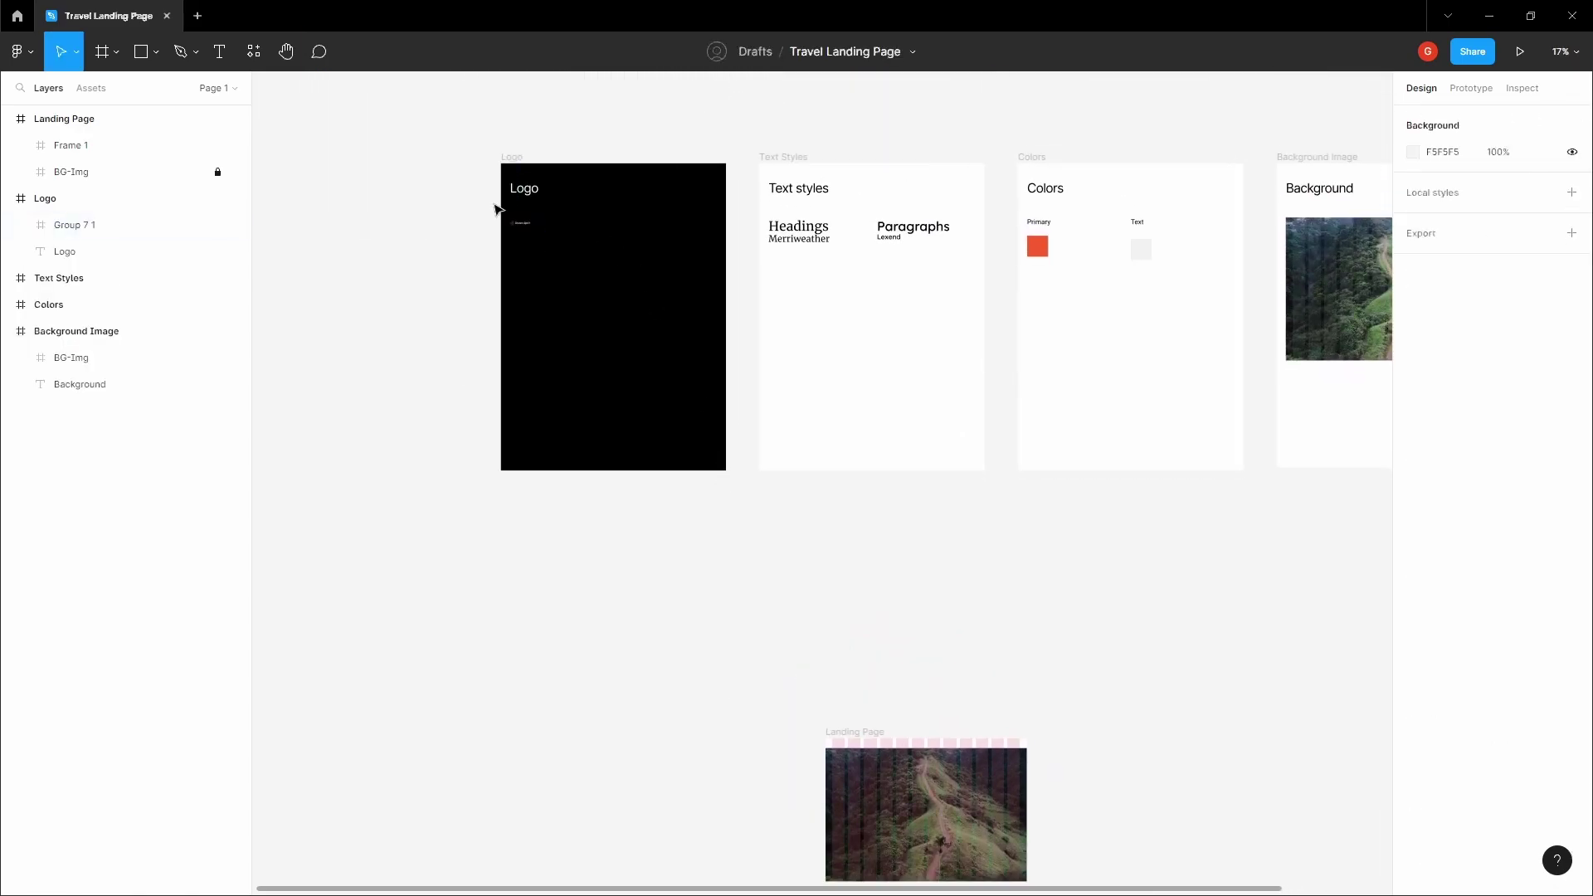
{"action": "scroll", "coordinate": [496, 212], "scroll_direction": "up", "scroll_amount": 4}
{"action": "left_click", "coordinate": [538, 246]}
{"action": "right_click", "coordinate": [531, 242]}
{"action": "left_click", "coordinate": [541, 255]}
Step: Examine the heading and paragraph fonts shown in the Text Styles frame
{"action": "left_click", "coordinate": [1067, 137]}
{"action": "key", "text": "space"}
{"action": "left_click_drag", "start_coordinate": [1054, 133], "coordinate": [588, 160]}
{"action": "key", "text": "v"}
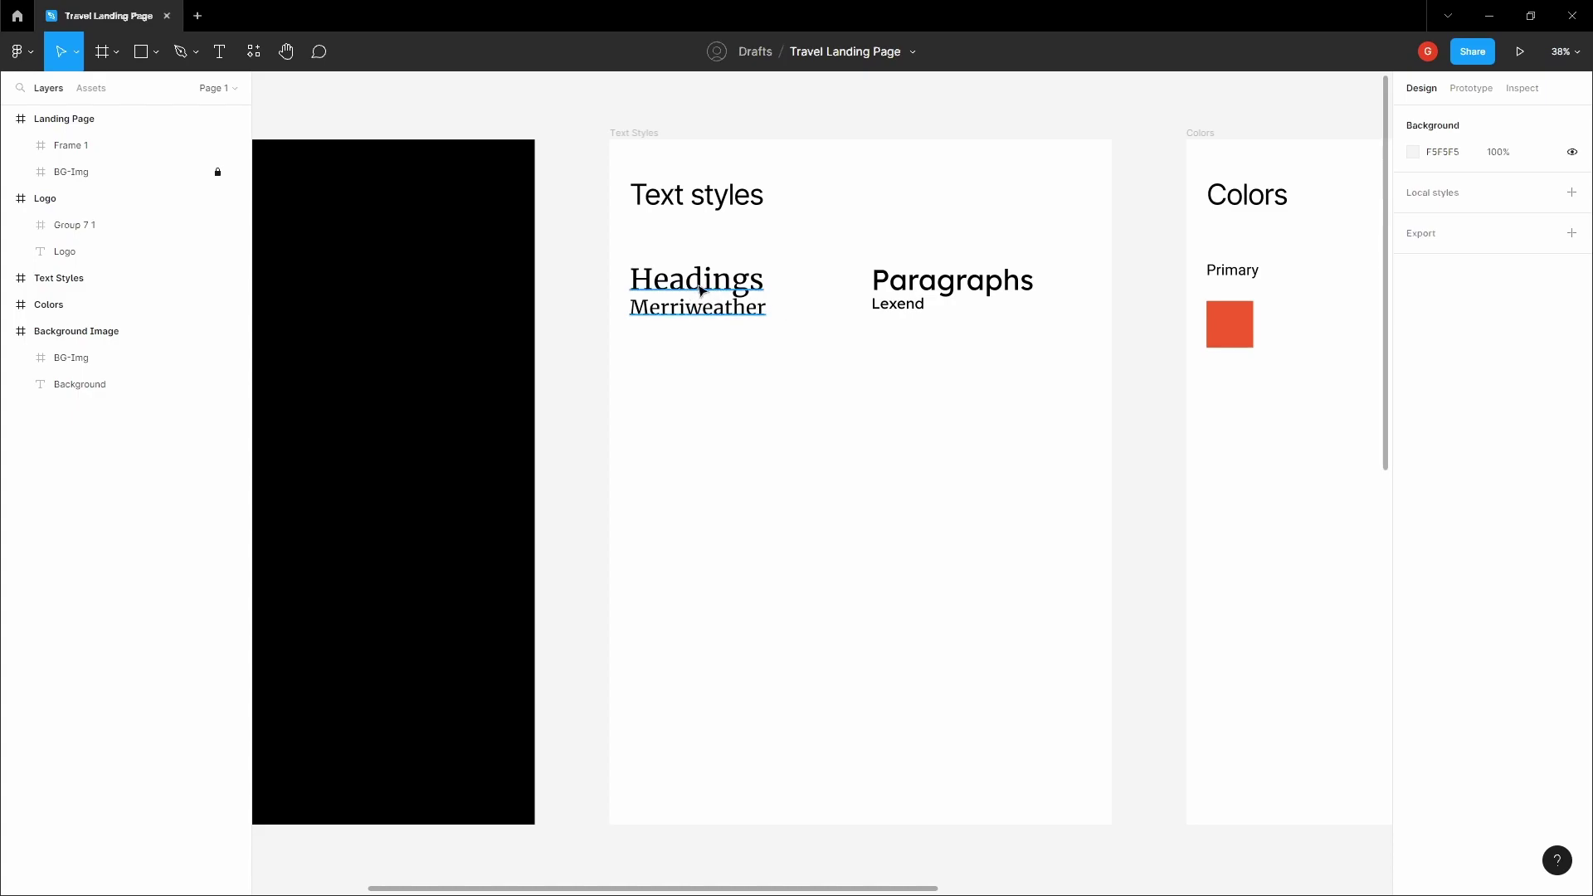
{"action": "scroll", "coordinate": [724, 283], "scroll_direction": "down", "scroll_amount": 3}
{"action": "scroll", "coordinate": [888, 288], "scroll_direction": "down", "scroll_amount": 6}
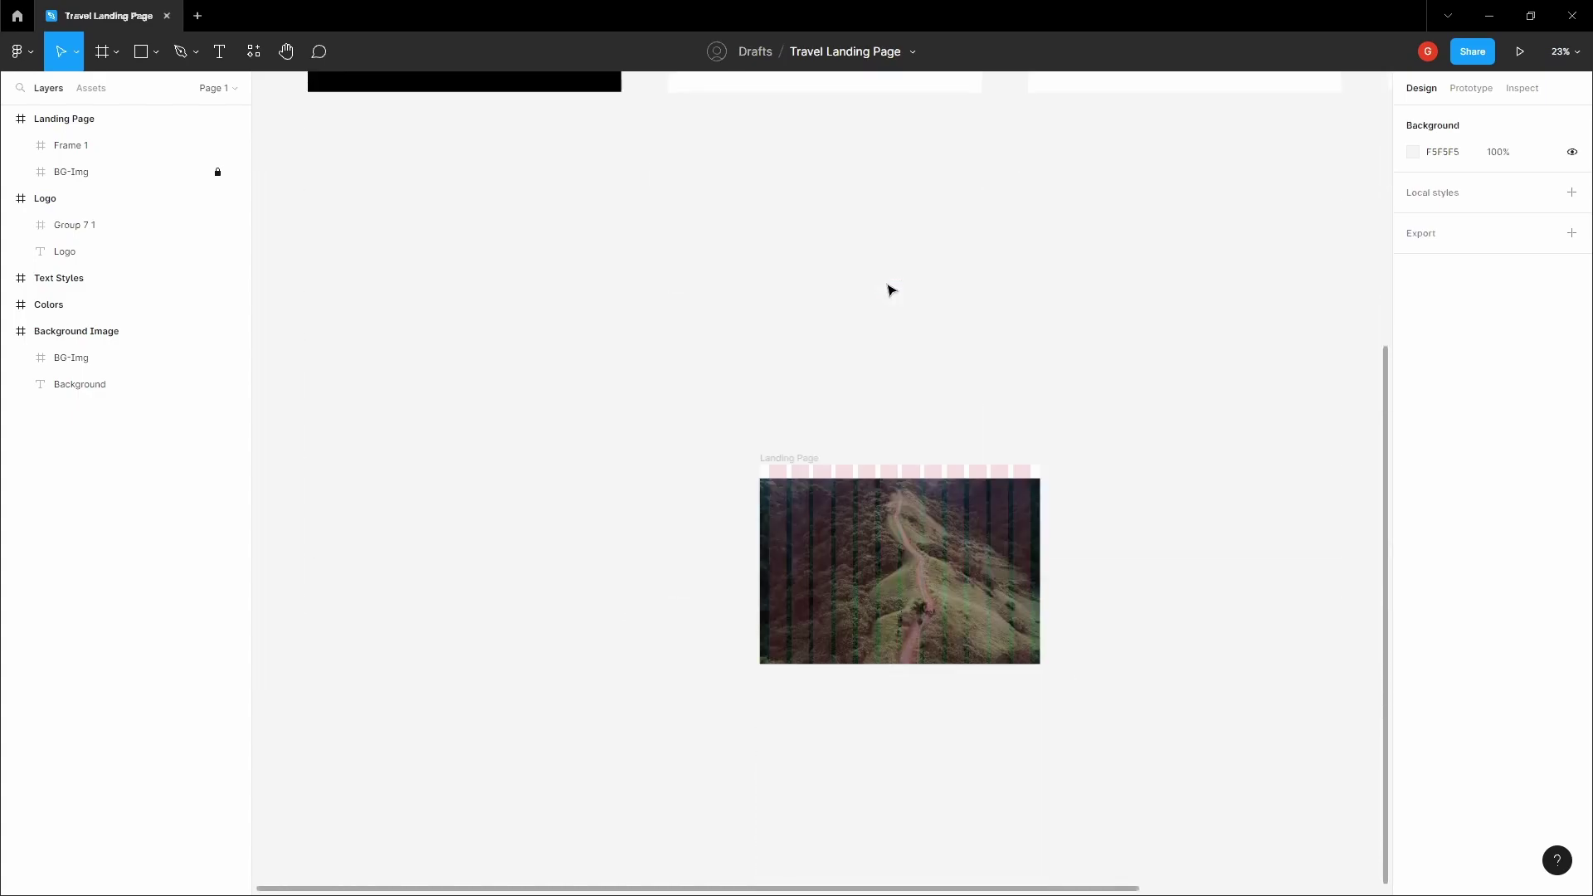
{"action": "scroll", "coordinate": [889, 288], "scroll_direction": "up", "scroll_amount": 4}
{"action": "scroll", "coordinate": [871, 152], "scroll_direction": "down", "scroll_amount": 4}
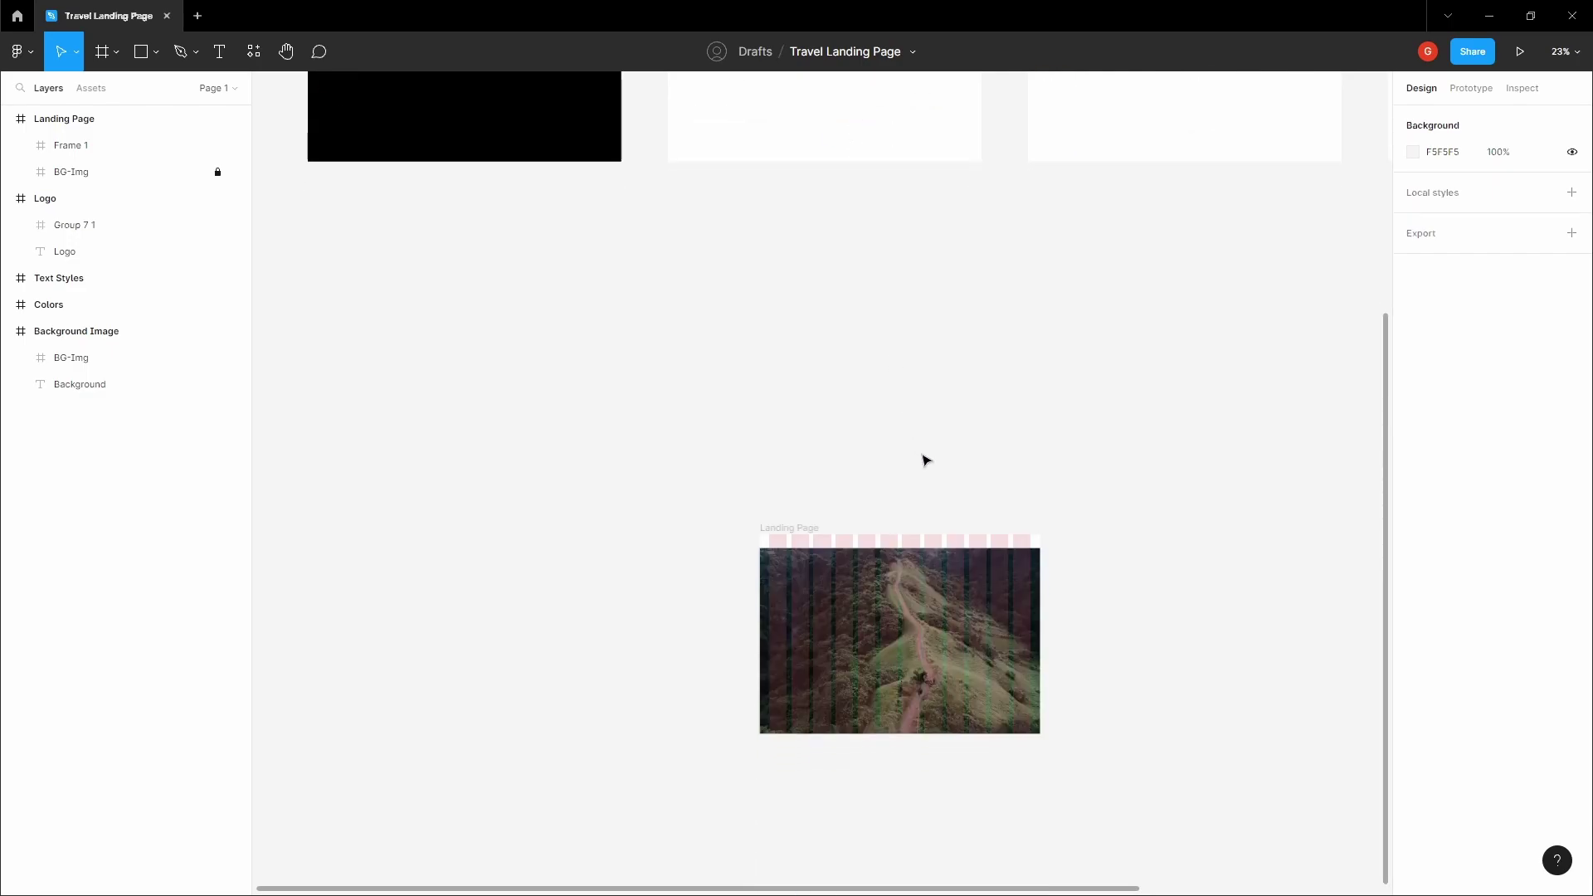
Step: Hide the white fill of Frame 1 across the top of the Landing Page and paste the logo into it
{"action": "key", "text": "space"}
{"action": "left_click_drag", "start_coordinate": [852, 529], "coordinate": [810, 321]}
{"action": "scroll", "coordinate": [810, 320], "scroll_direction": "up", "scroll_amount": 3}
{"action": "scroll", "coordinate": [810, 320], "scroll_direction": "up", "scroll_amount": 5}
{"action": "key", "text": "v"}
{"action": "left_click", "coordinate": [651, 313]}
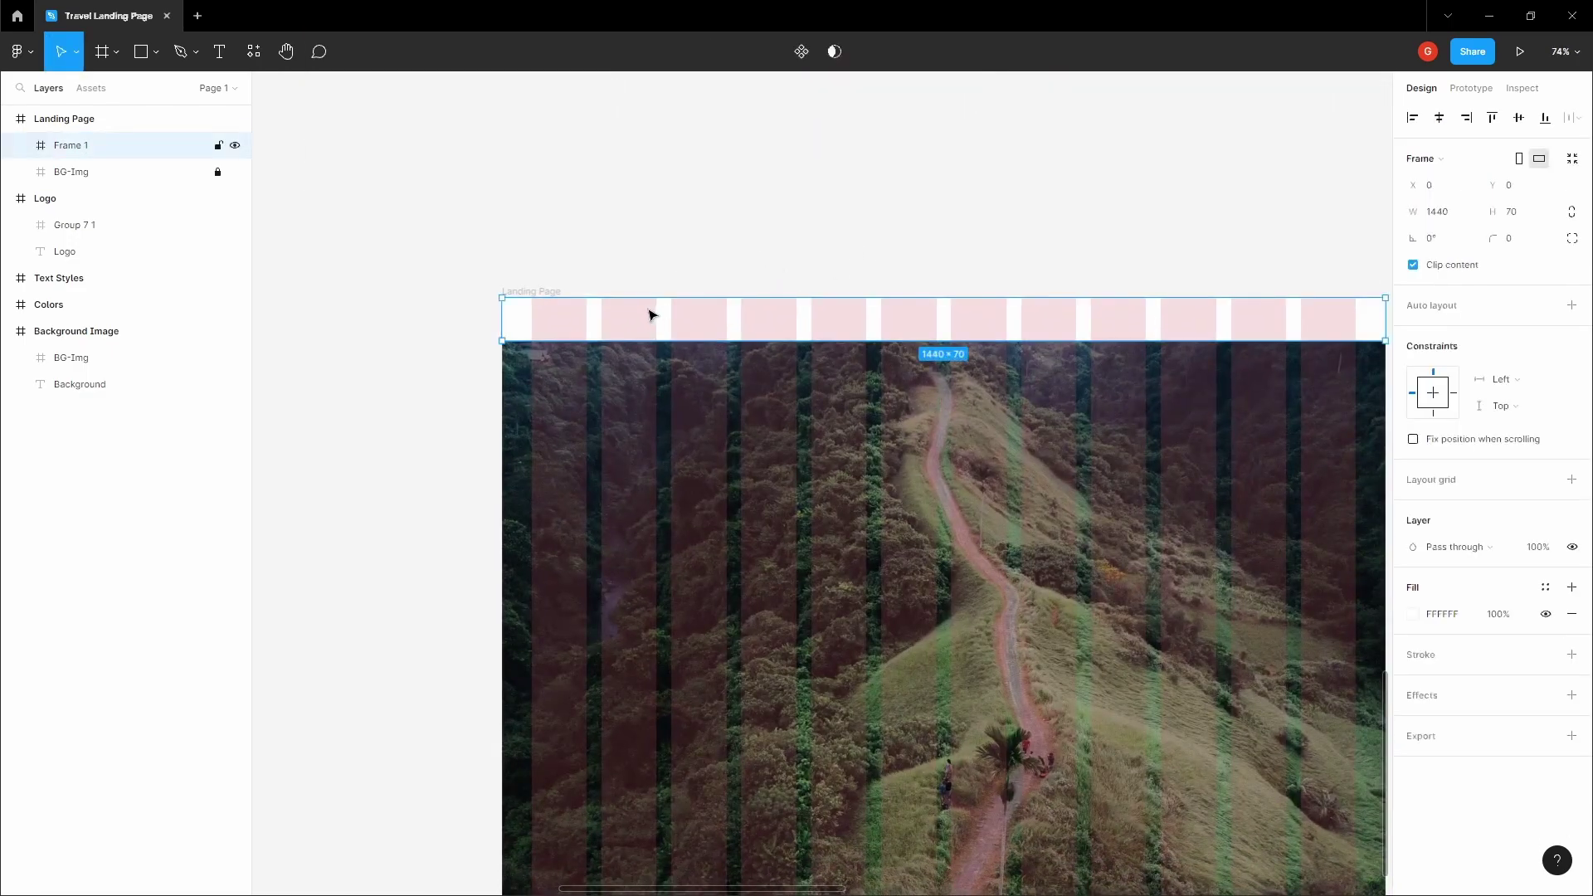
{"action": "left_click", "coordinate": [1545, 614]}
{"action": "scroll", "coordinate": [502, 336], "scroll_direction": "up", "scroll_amount": 3}
{"action": "left_click", "coordinate": [629, 381]}
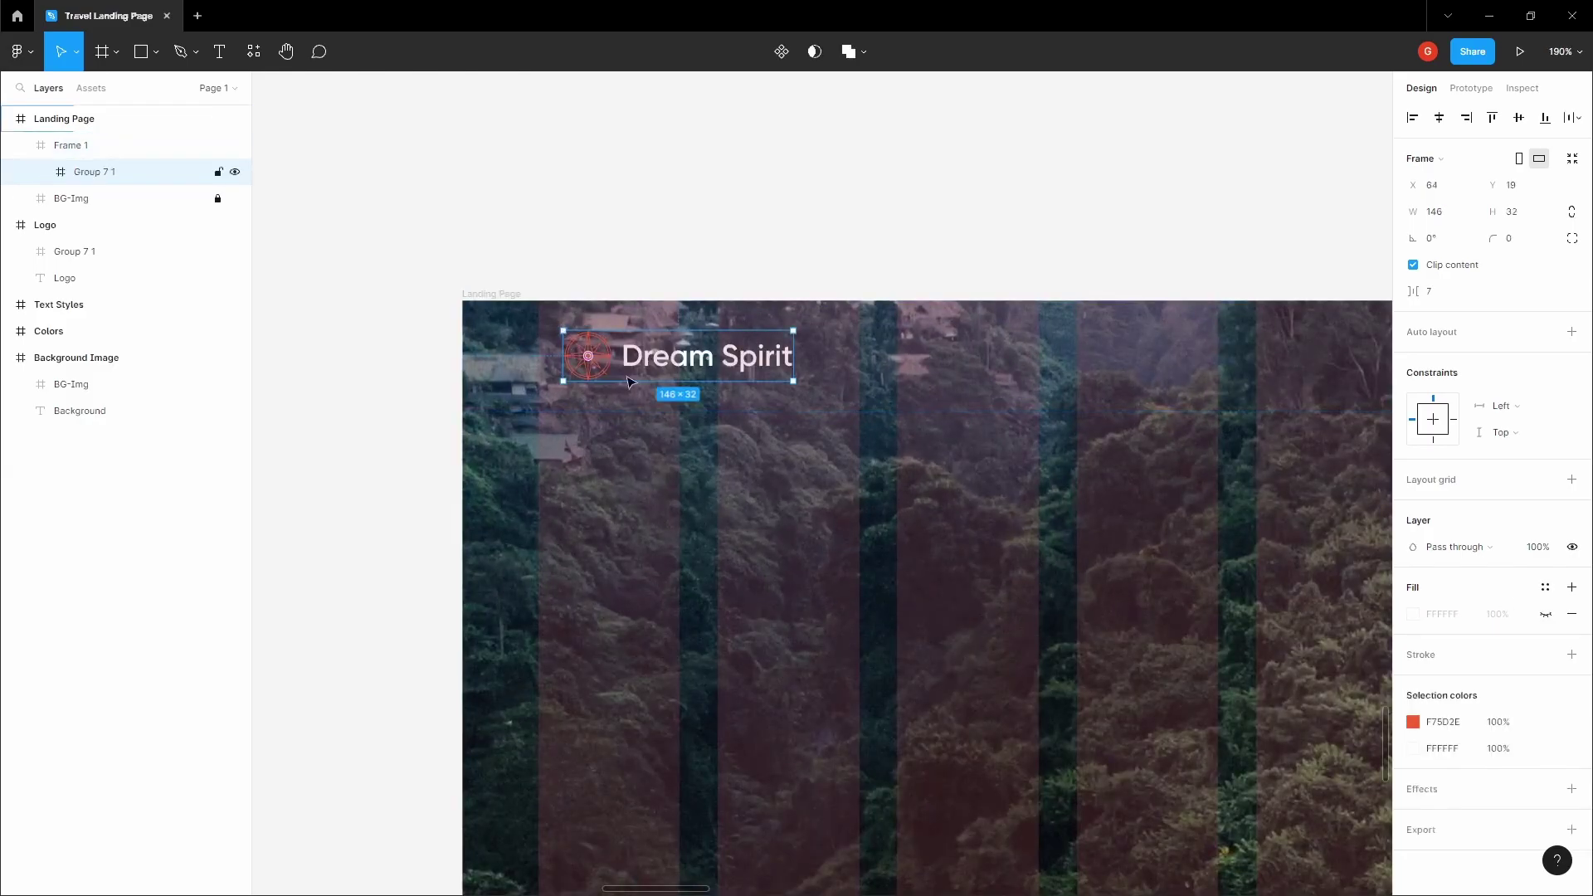
Step: Move the logo to X 48, Y 19 so it lines up with the start of the first grid column
{"action": "left_click_drag", "start_coordinate": [628, 381], "coordinate": [604, 382]}
{"action": "scroll", "coordinate": [516, 335], "scroll_direction": "up", "scroll_amount": 8}
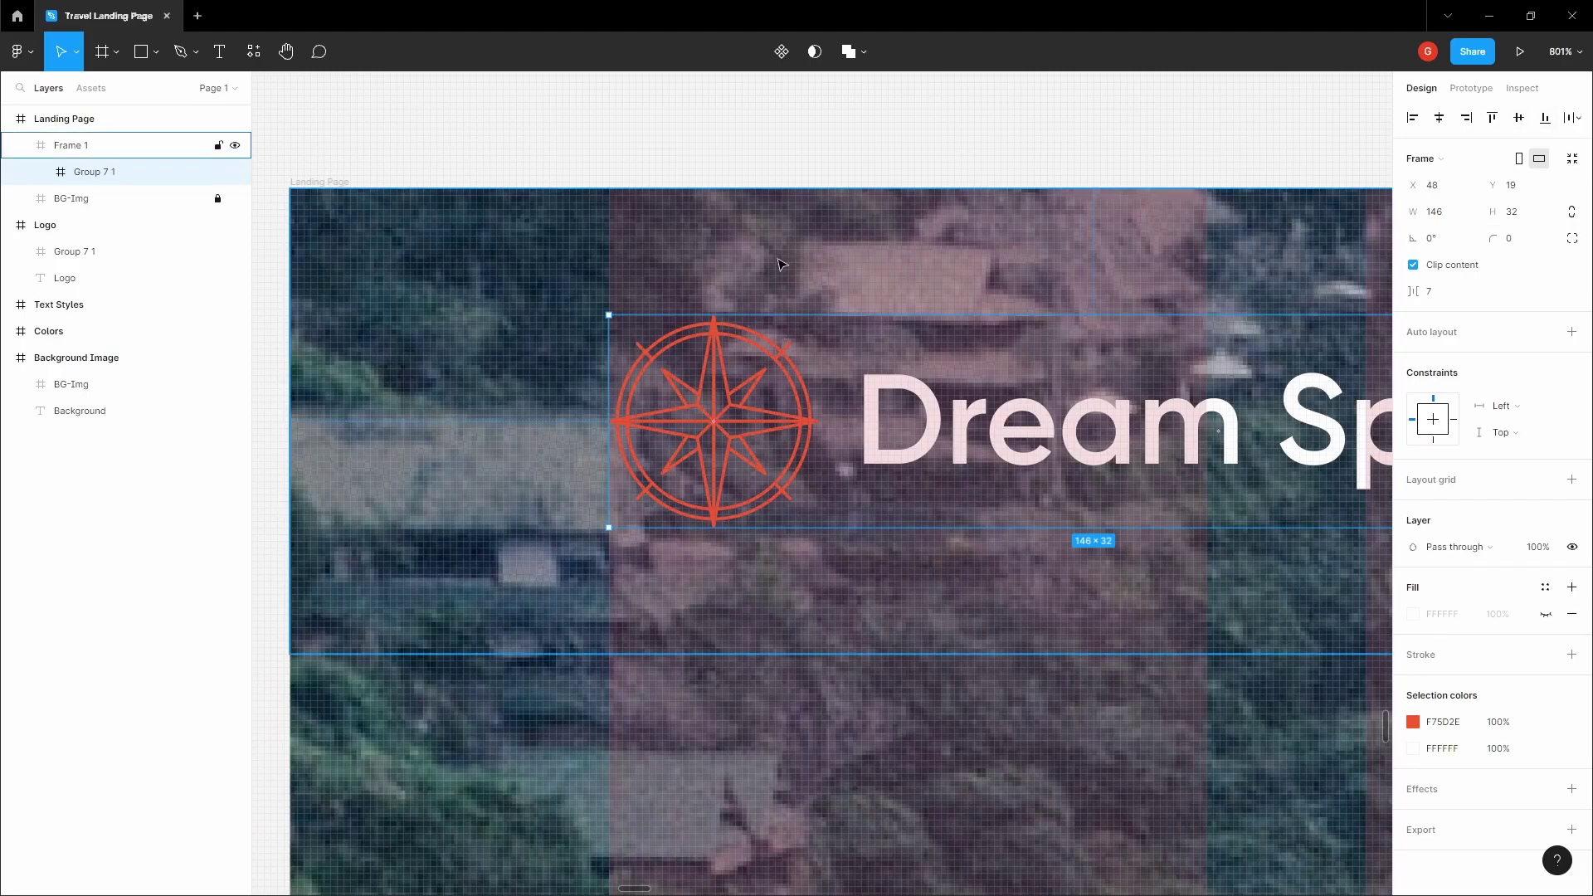
{"action": "key", "text": "alt"}
{"action": "left_click", "coordinate": [818, 146]}
Step: Add a text layer in Frame 1 at about X 612, Y 17 and enter "Destinati"
{"action": "scroll", "coordinate": [818, 146], "scroll_direction": "down", "scroll_amount": 4}
{"action": "key", "text": "space"}
{"action": "left_click_drag", "start_coordinate": [834, 134], "coordinate": [416, 182]}
{"action": "scroll", "coordinate": [917, 171], "scroll_direction": "down", "scroll_amount": 4}
{"action": "left_click_drag", "start_coordinate": [918, 171], "coordinate": [485, 180]}
{"action": "left_click_drag", "start_coordinate": [937, 201], "coordinate": [801, 231]}
{"action": "left_click", "coordinate": [812, 259]}
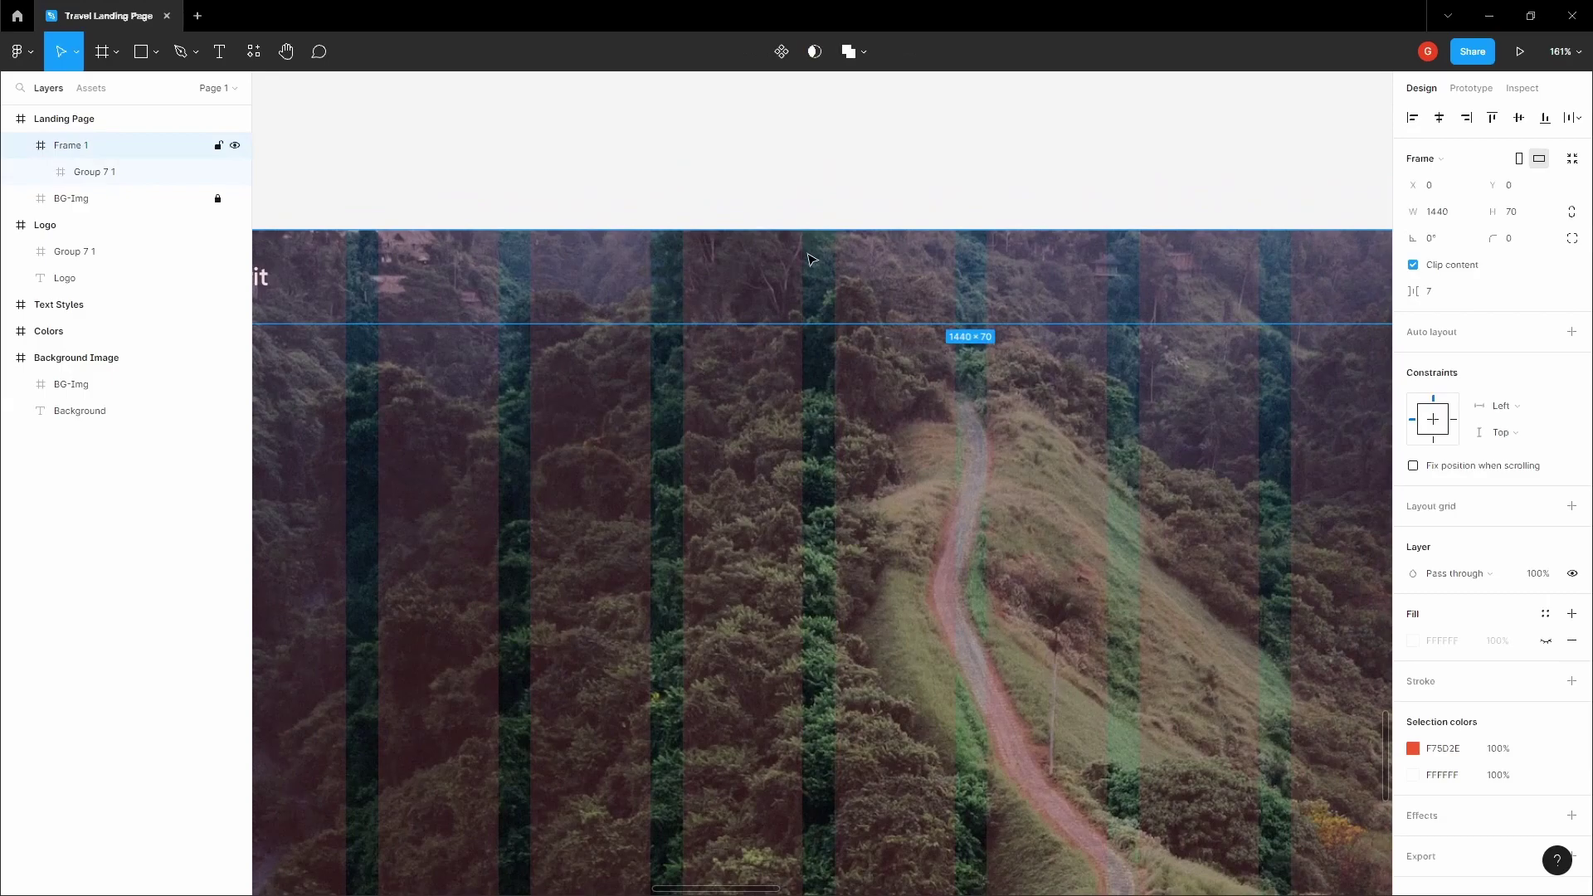
{"action": "key", "text": "shift+0"}
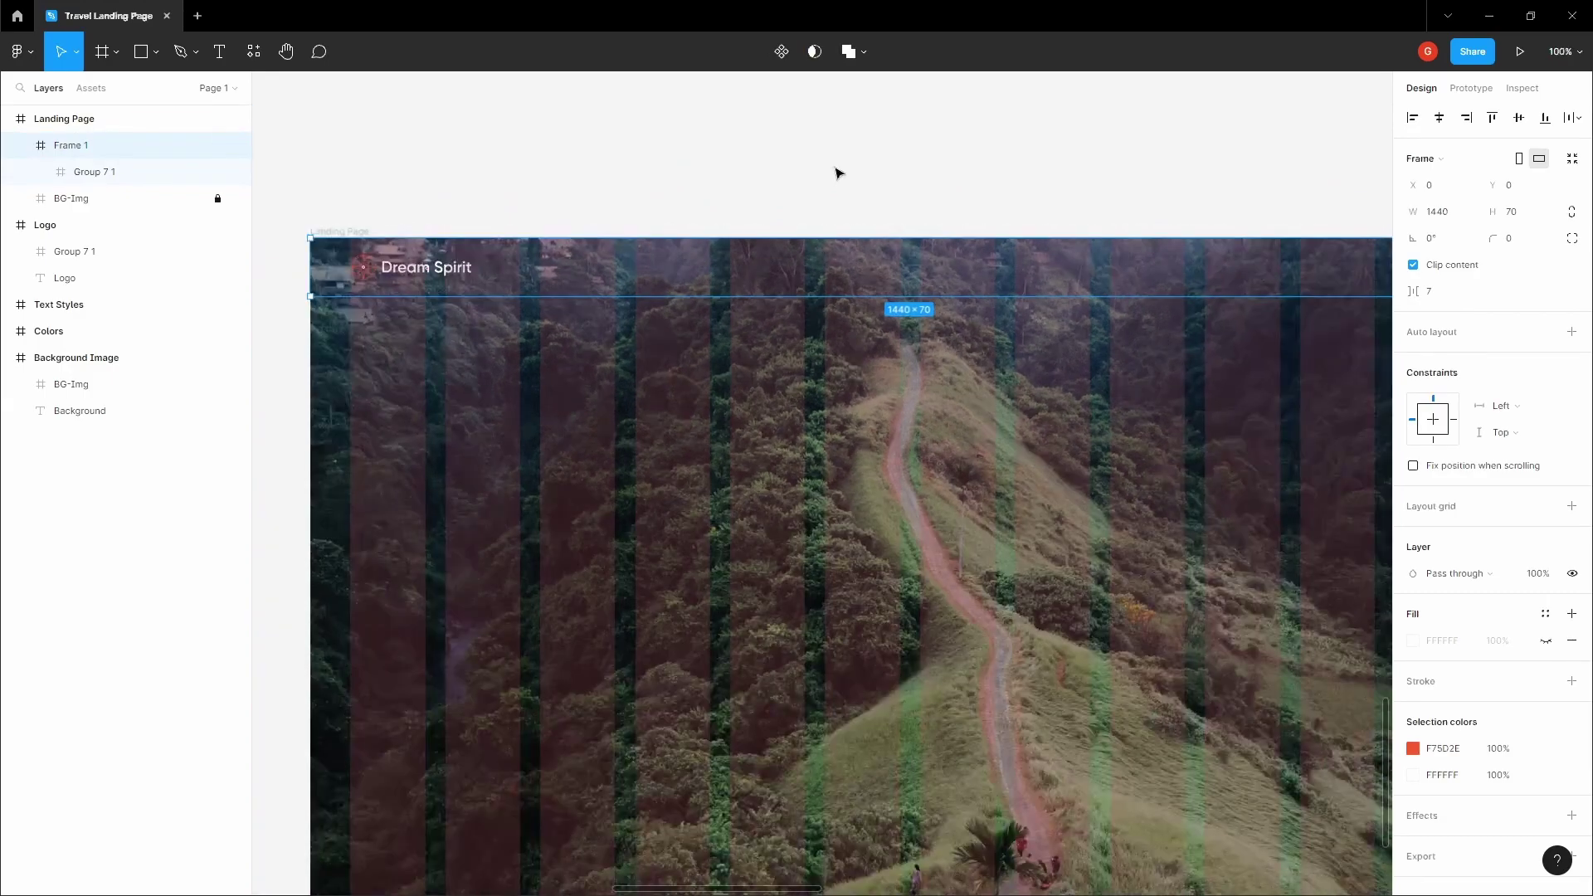
{"action": "left_click_drag", "start_coordinate": [835, 171], "coordinate": [734, 285]}
{"action": "scroll", "coordinate": [736, 283], "scroll_direction": "up", "scroll_amount": 2}
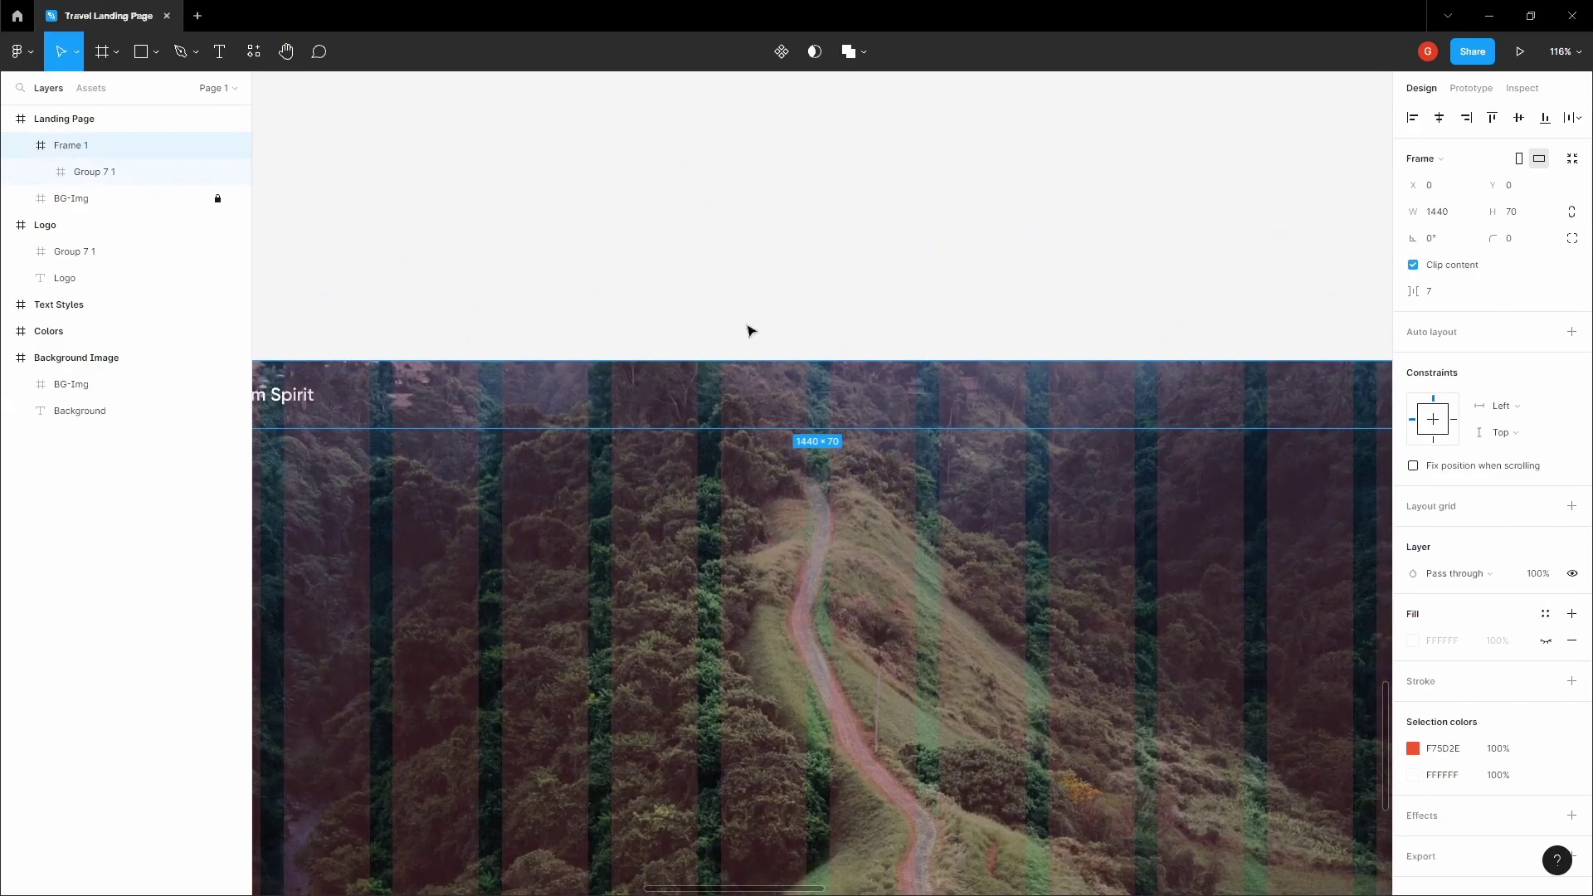
{"action": "scroll", "coordinate": [719, 385], "scroll_direction": "up", "scroll_amount": 1}
{"action": "left_click", "coordinate": [716, 377]}
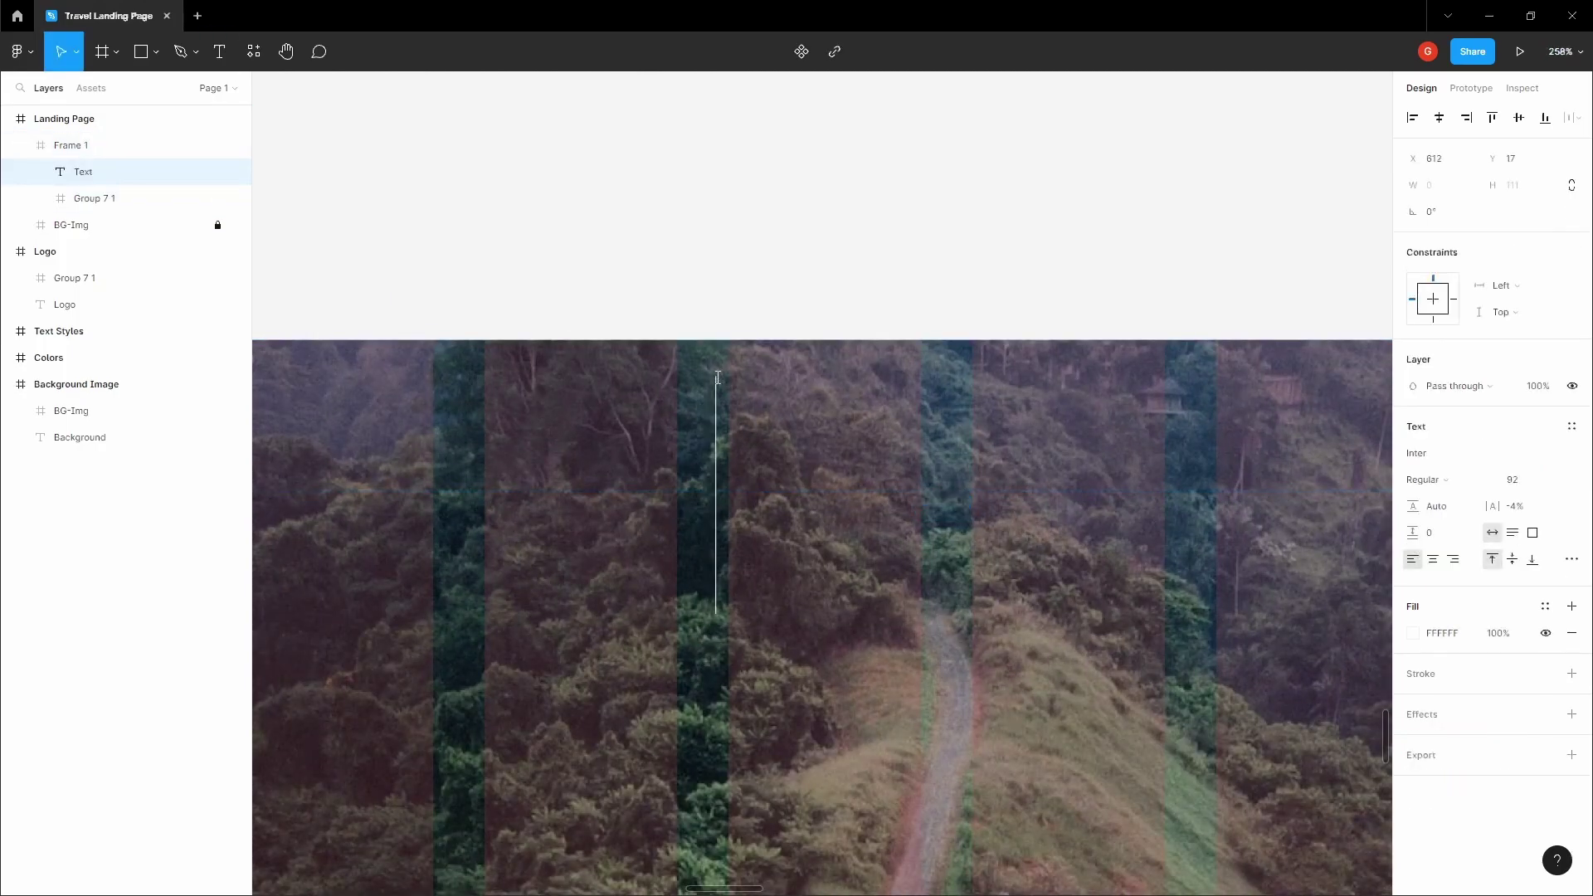
{"action": "type", "text": "D"}
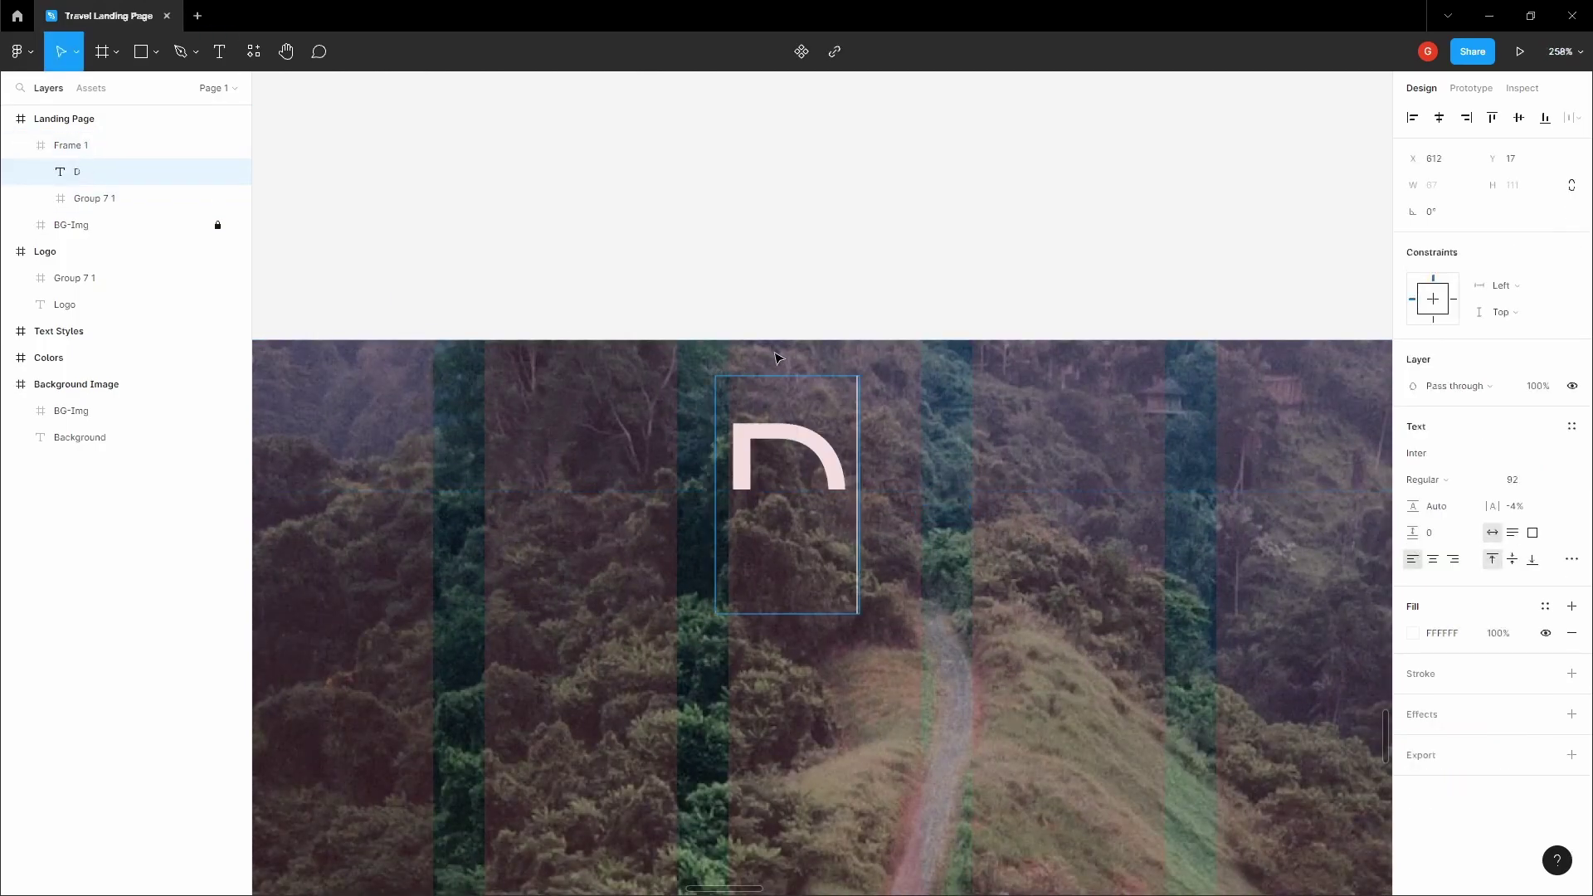
{"action": "type", "text": "estinatino"}
{"action": "key", "text": "BackSpace"}
{"action": "key", "text": "BackSpace"}
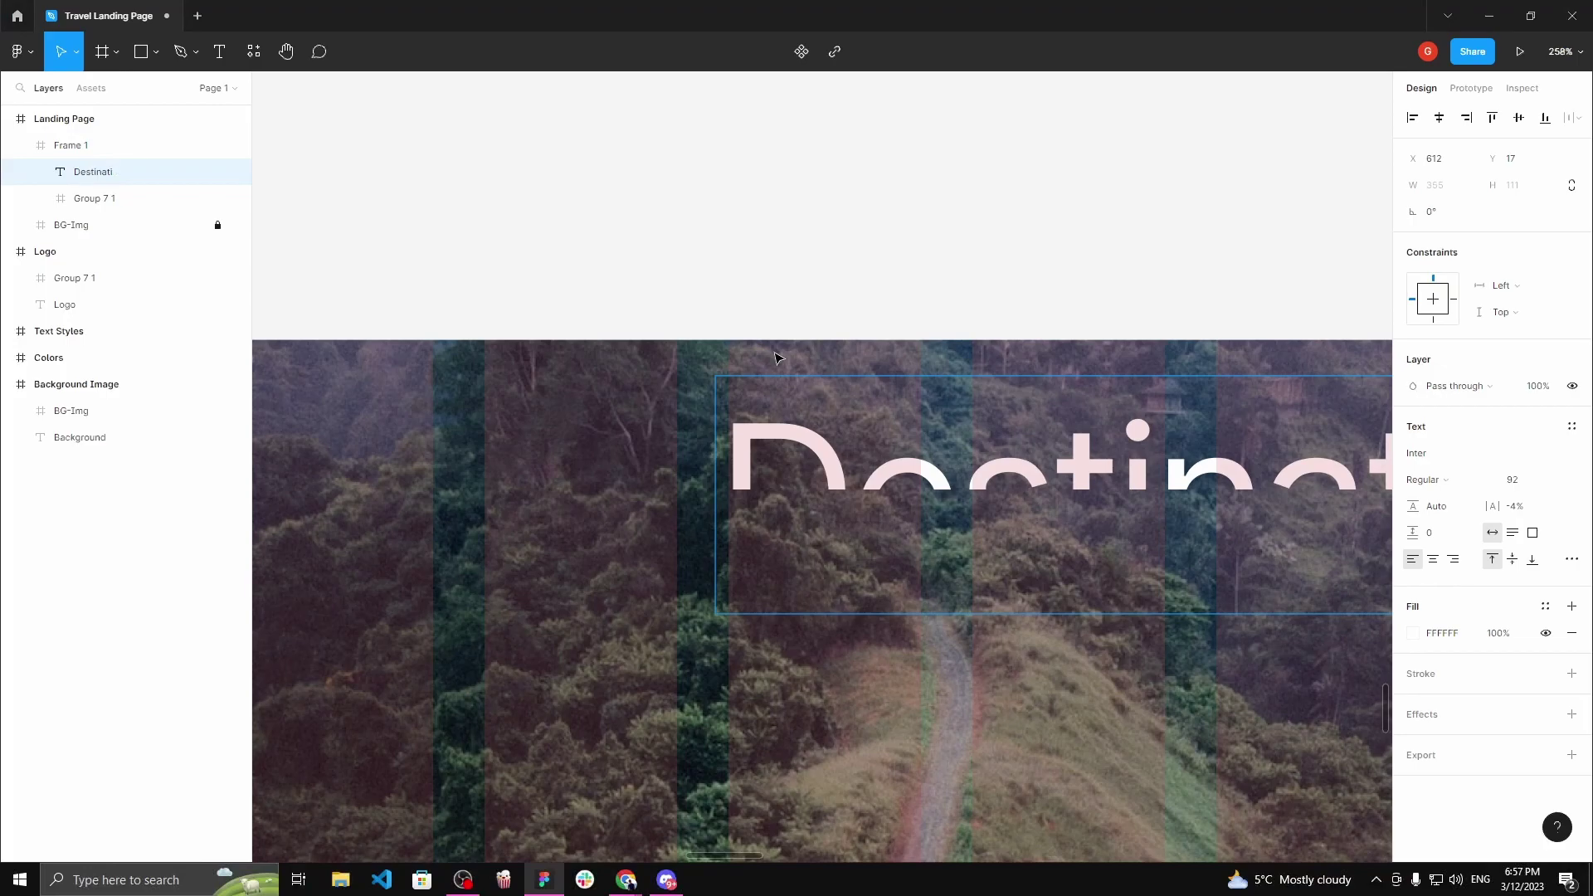
Step: Move the text layer to about X 567, Y 17 and replace its content with "Destinations"
{"action": "scroll", "coordinate": [858, 348], "scroll_direction": "down", "scroll_amount": 5}
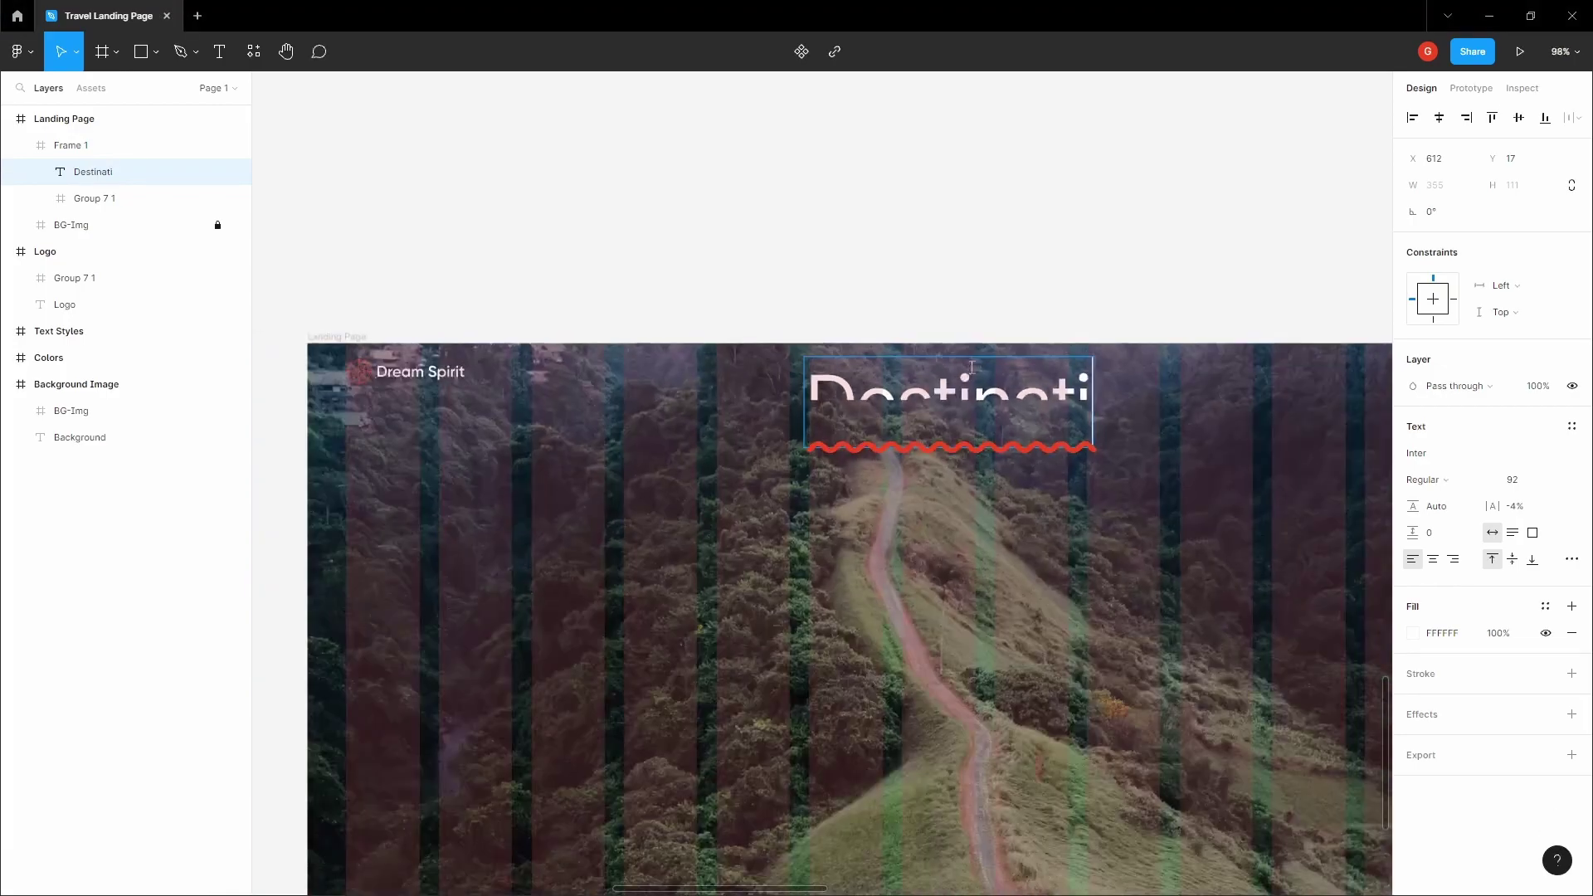
{"action": "left_click", "coordinate": [970, 291]}
{"action": "left_click_drag", "start_coordinate": [950, 372], "coordinate": [913, 369]}
{"action": "double_click", "coordinate": [912, 372]}
{"action": "type", "text": "Destinations"}
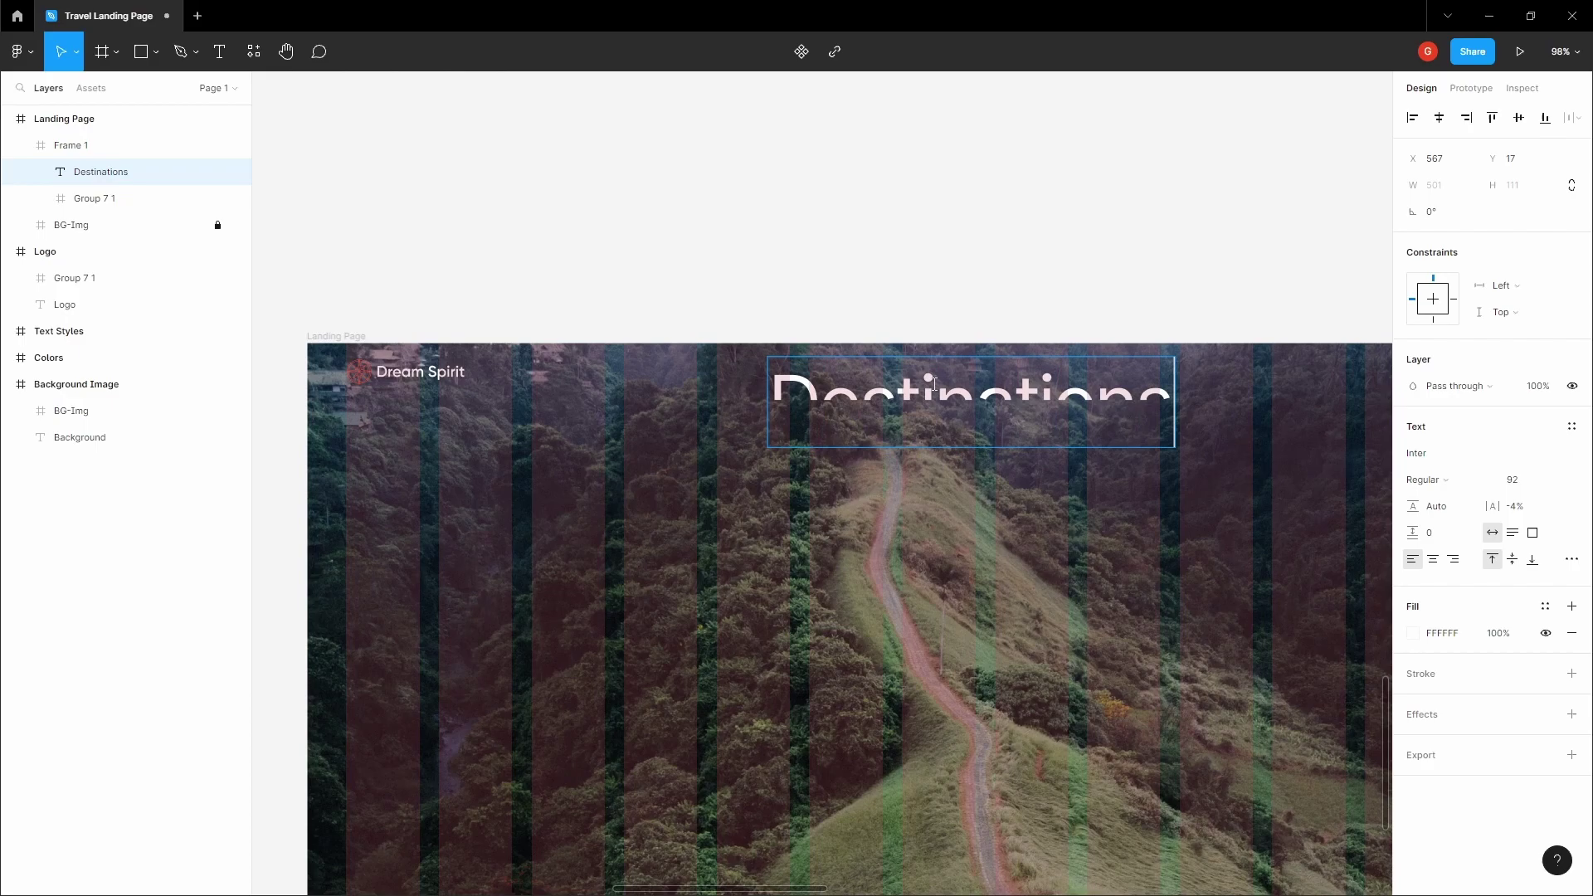
{"action": "key", "text": "Escape"}
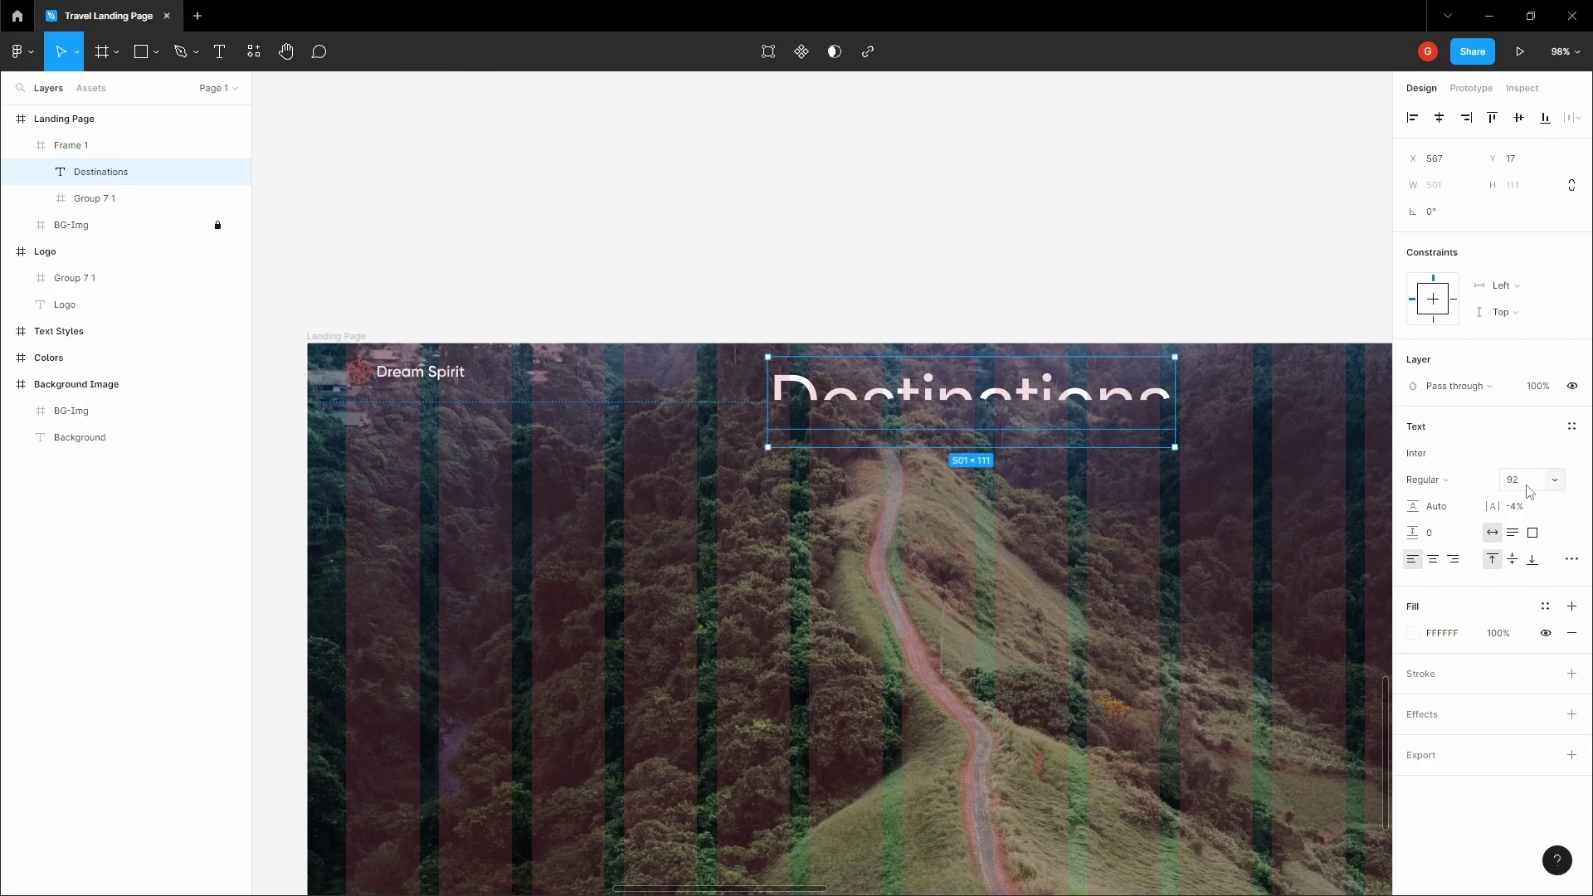
Step: Change the Destinations text's font to Lexend and its size to 16
{"action": "left_click", "coordinate": [1475, 460]}
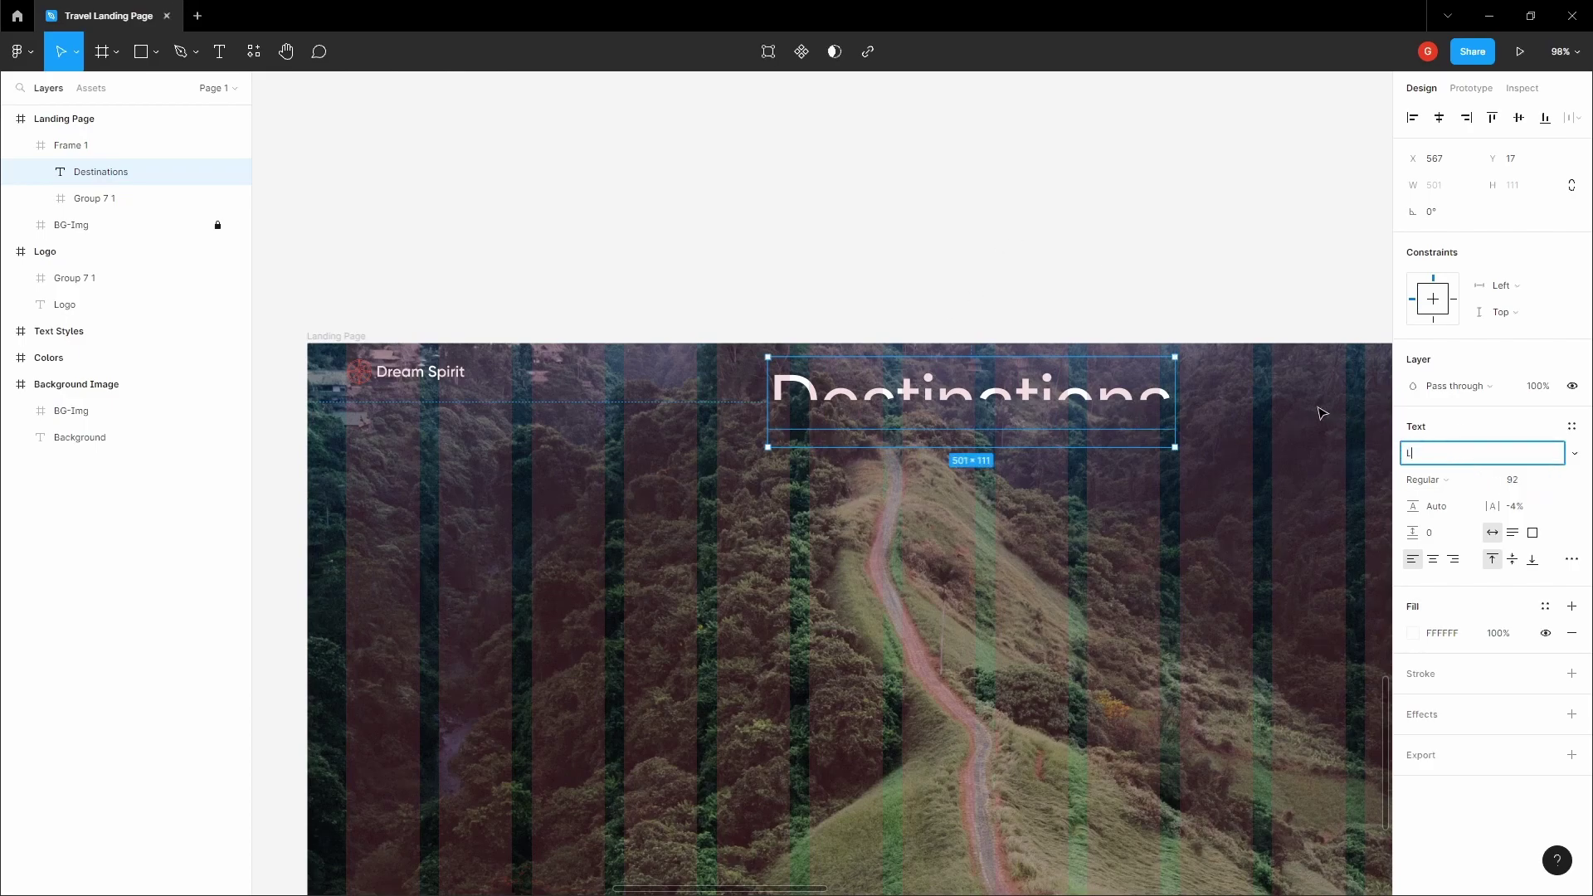
{"action": "type", "text": "Lexen"}
{"action": "key", "text": "Return"}
{"action": "left_click", "coordinate": [1524, 482]}
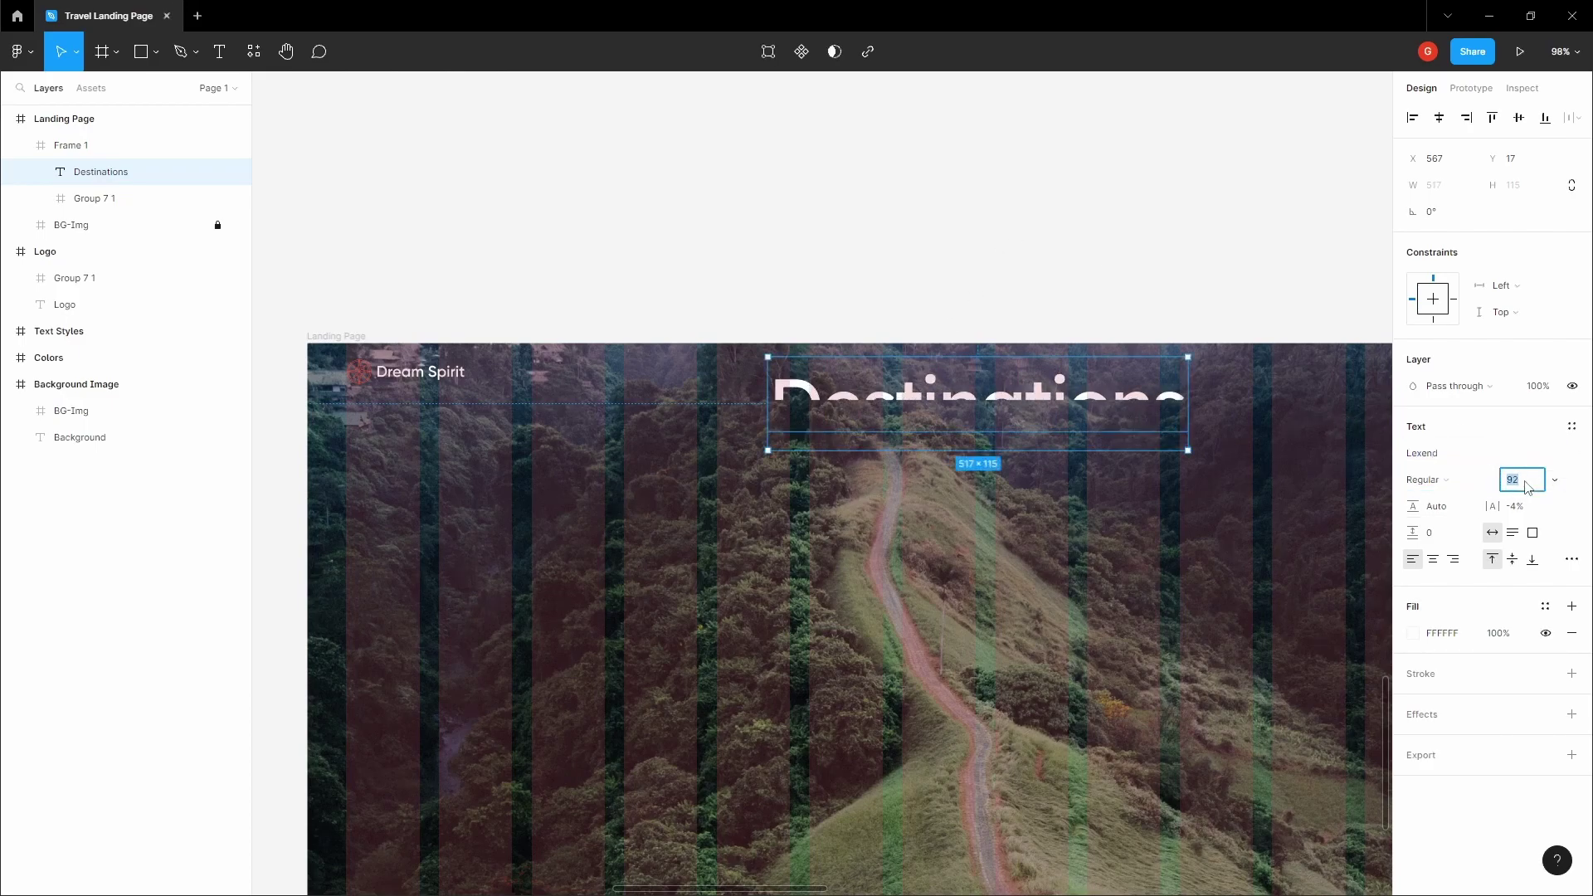
{"action": "type", "text": "16"}
{"action": "key", "text": "Return"}
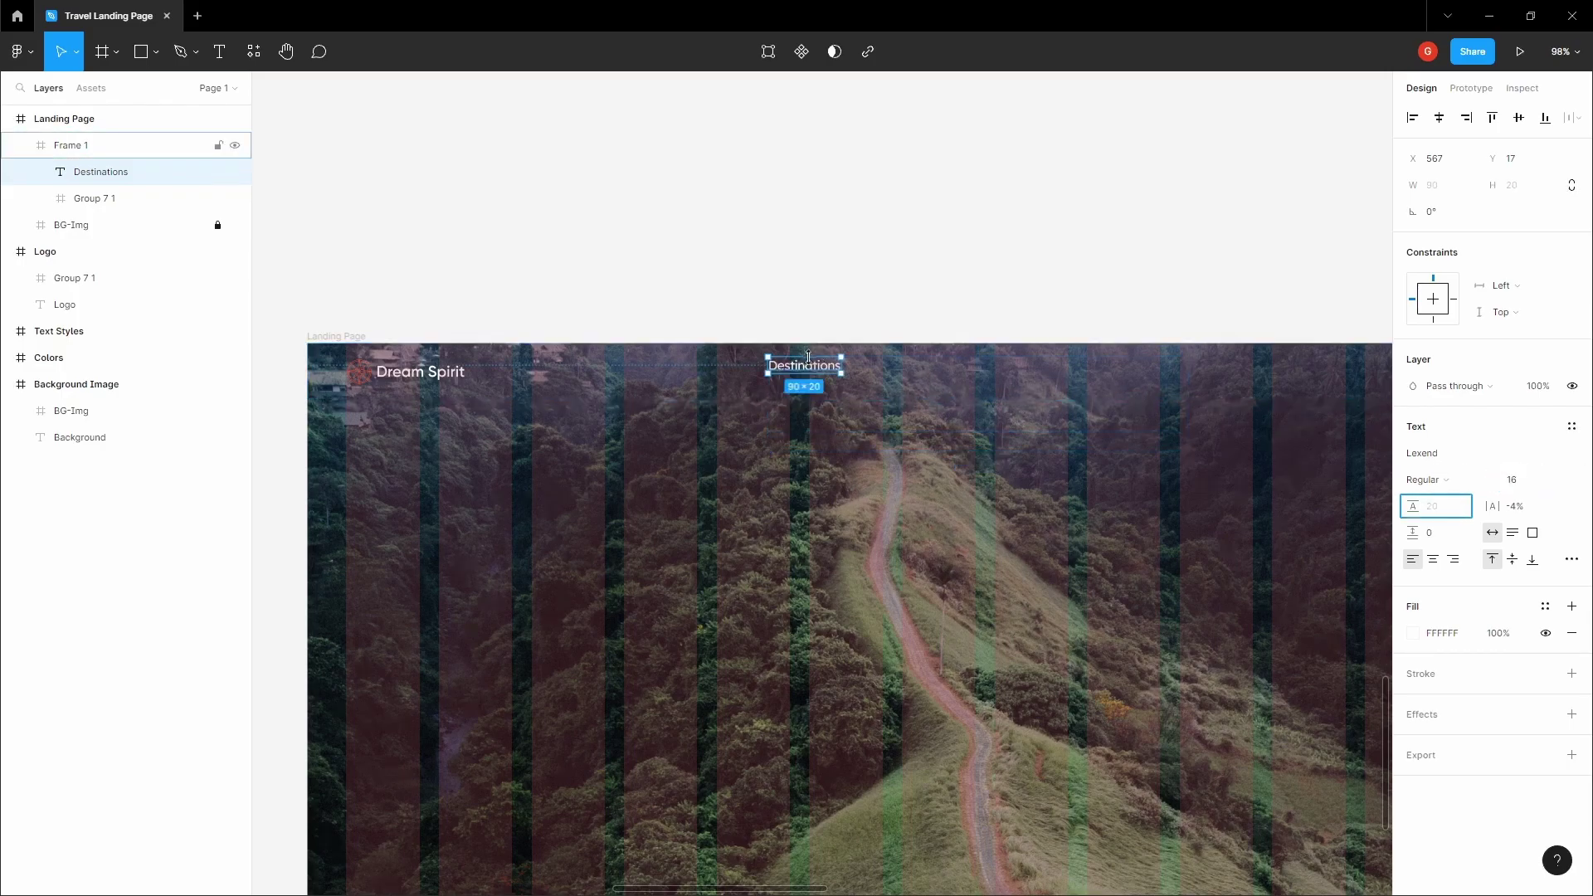
Step: Move the Destinations text to about X 619, Y 24 and set its font size to 18
{"action": "left_click_drag", "start_coordinate": [815, 368], "coordinate": [860, 374]}
{"action": "scroll", "coordinate": [863, 378], "scroll_direction": "up", "scroll_amount": 1}
{"action": "left_click", "coordinate": [1526, 486]}
{"action": "type", "text": "18"}
{"action": "key", "text": "Tab"}
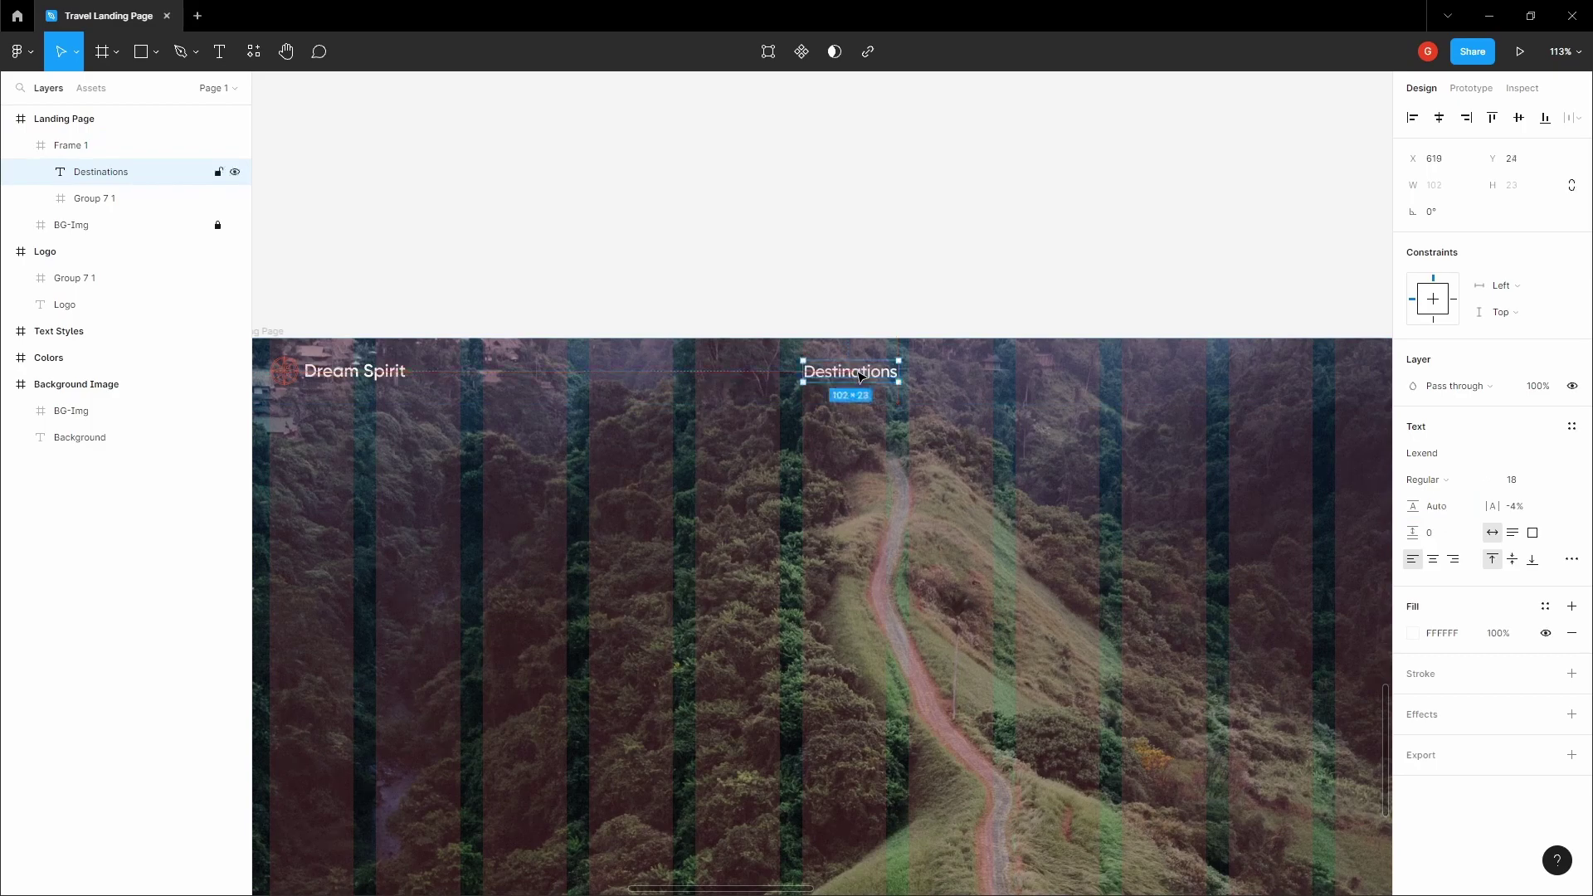
Step: Move the Destinations text within Frame 1 to about X 595, Y 23
{"action": "left_click", "coordinate": [863, 297]}
{"action": "left_click_drag", "start_coordinate": [864, 296], "coordinate": [820, 297]}
{"action": "key", "text": "v"}
{"action": "left_click", "coordinate": [807, 372]}
{"action": "scroll", "coordinate": [818, 362], "scroll_direction": "up", "scroll_amount": 3}
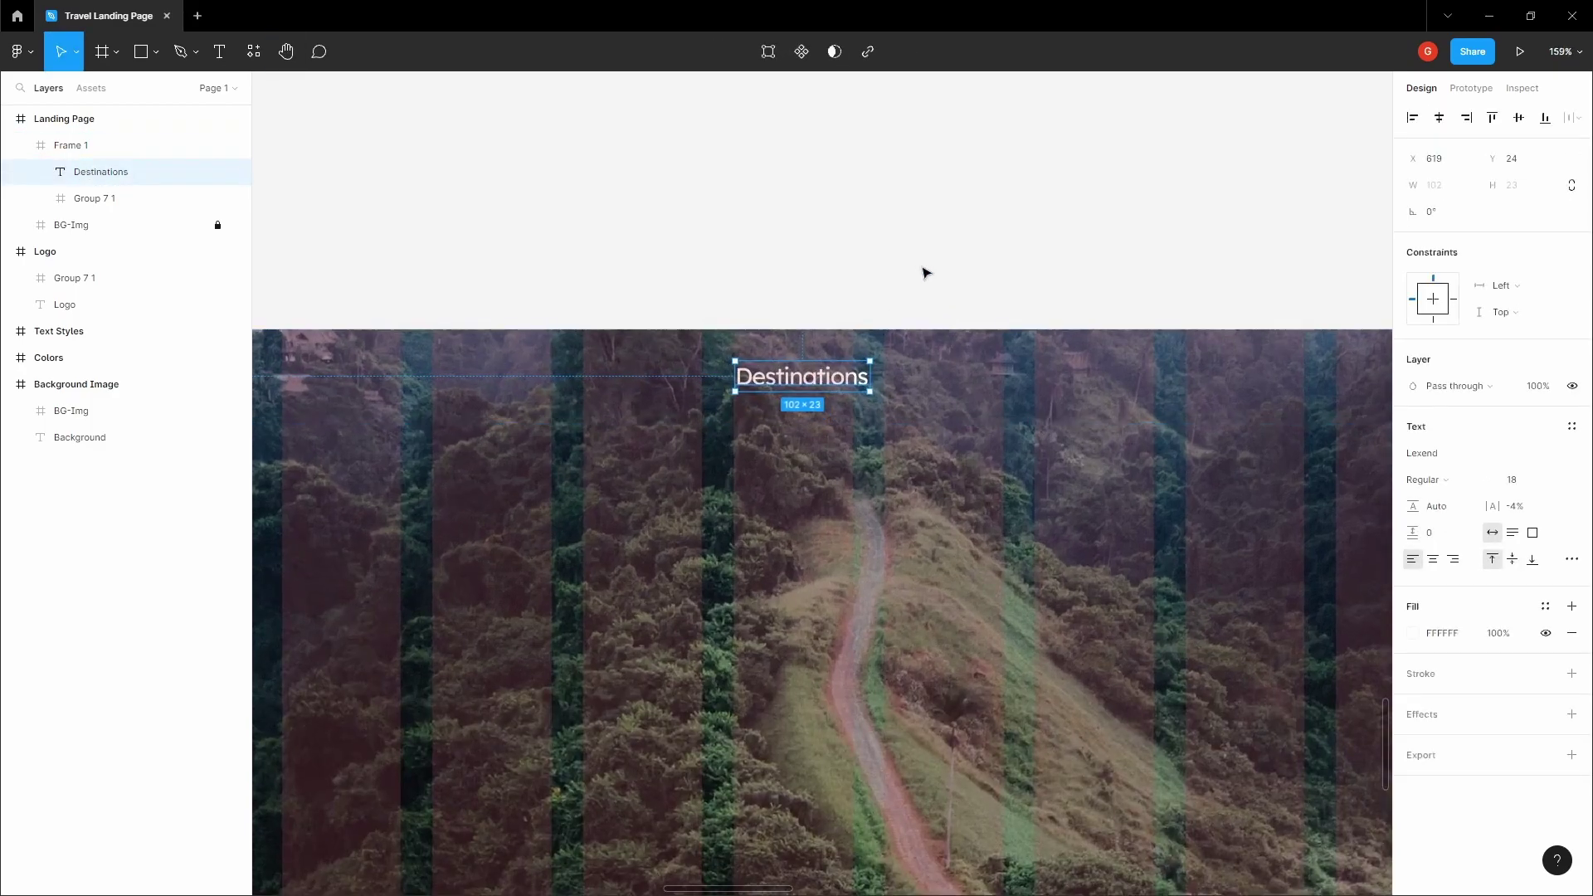
{"action": "left_click", "coordinate": [919, 266]}
{"action": "scroll", "coordinate": [919, 264], "scroll_direction": "down", "scroll_amount": 3}
{"action": "left_click_drag", "start_coordinate": [861, 256], "coordinate": [796, 245]}
{"action": "scroll", "coordinate": [770, 261], "scroll_direction": "up", "scroll_amount": 1}
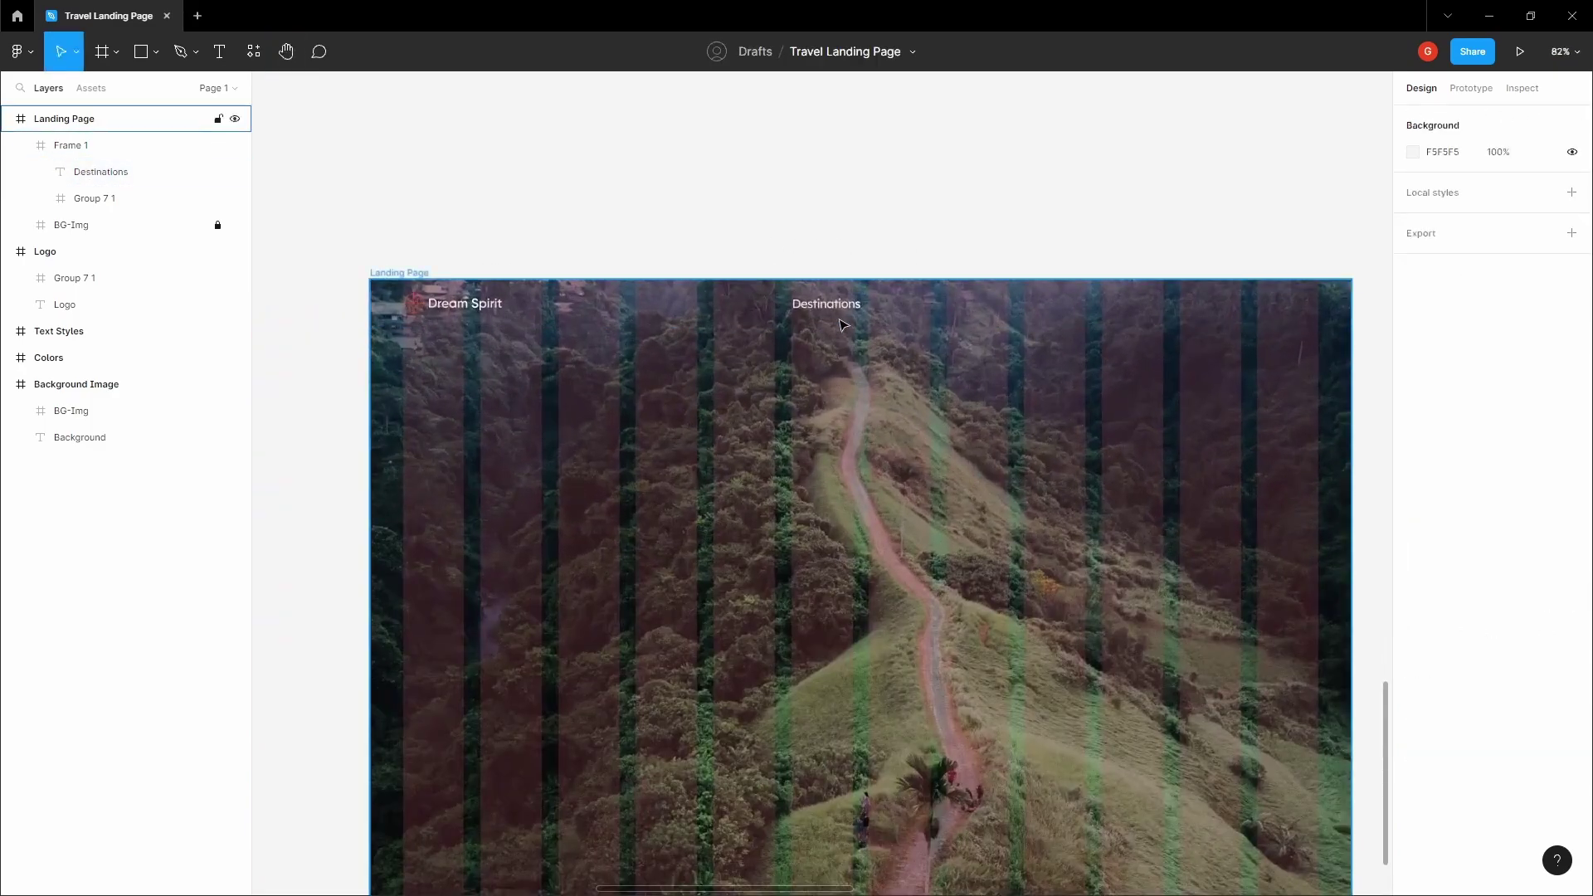
{"action": "left_click", "coordinate": [832, 311], "text": "ctrl"}
{"action": "scroll", "coordinate": [833, 312], "scroll_direction": "up", "scroll_amount": 2}
{"action": "left_click_drag", "start_coordinate": [834, 311], "coordinate": [799, 313]}
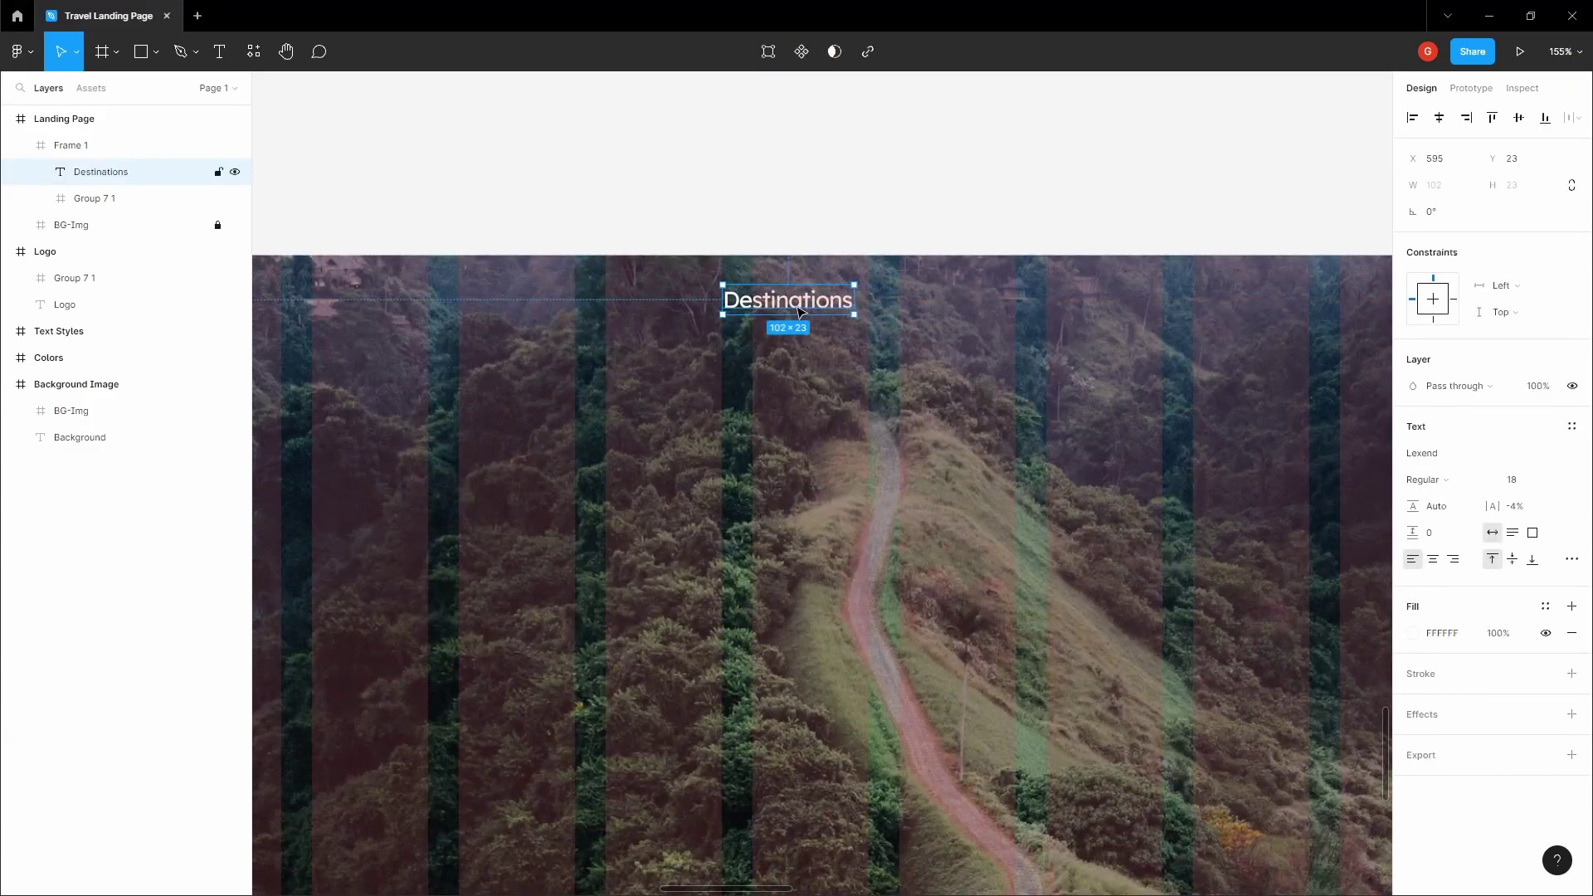
Step: Duplicate the Destinations text to about X 735, Y 23 and centre-align the text in both layers
{"action": "scroll", "coordinate": [799, 313], "scroll_direction": "up", "scroll_amount": 1}
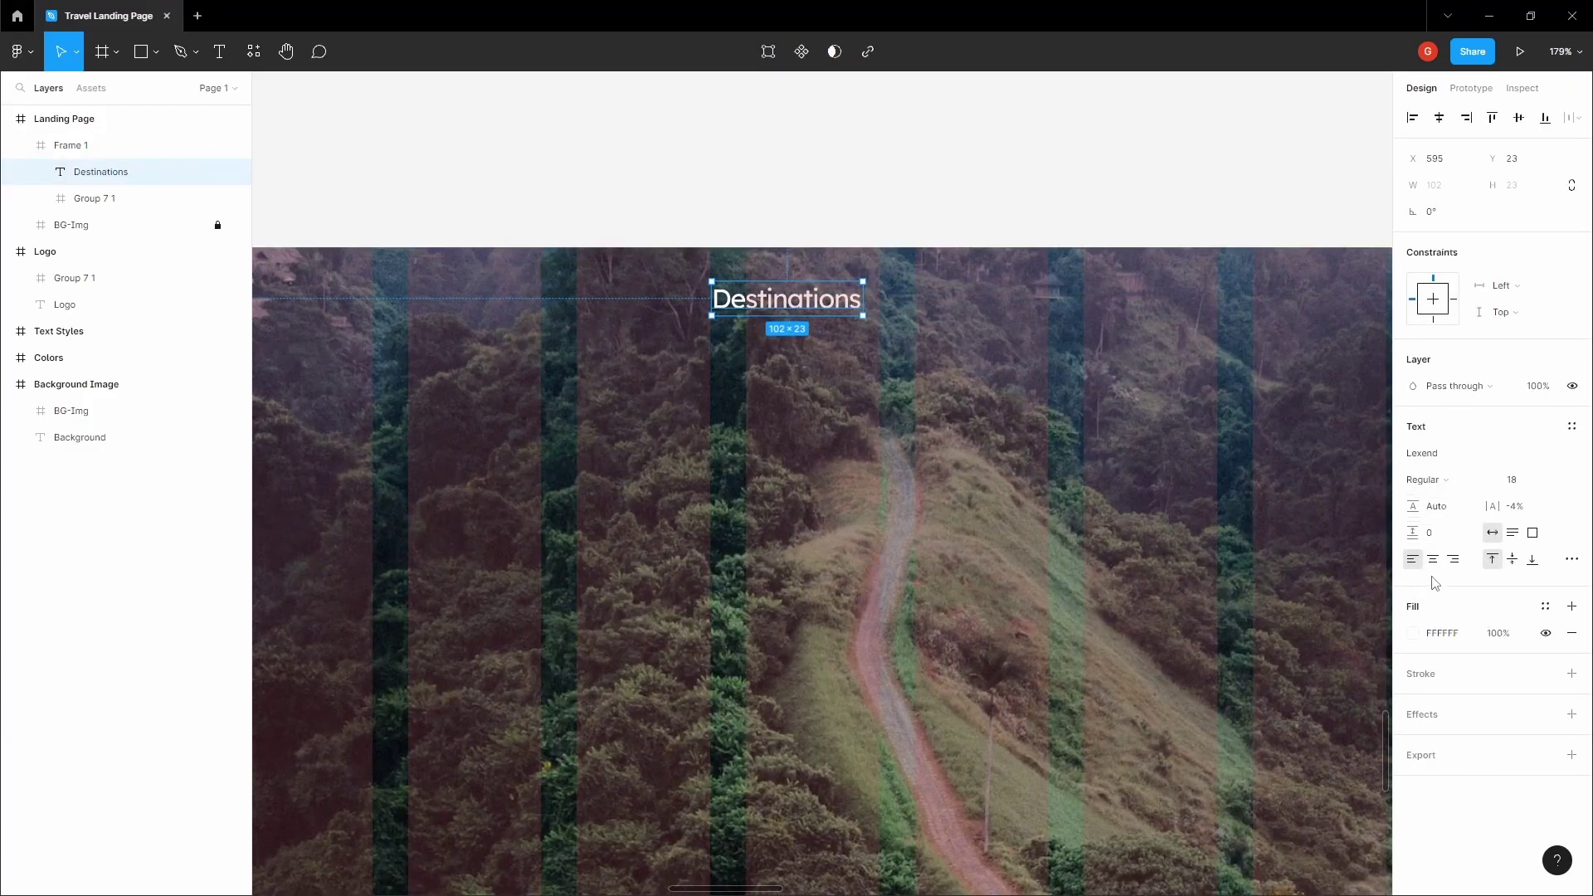
{"action": "left_click_drag", "start_coordinate": [800, 295], "coordinate": [1006, 316]}
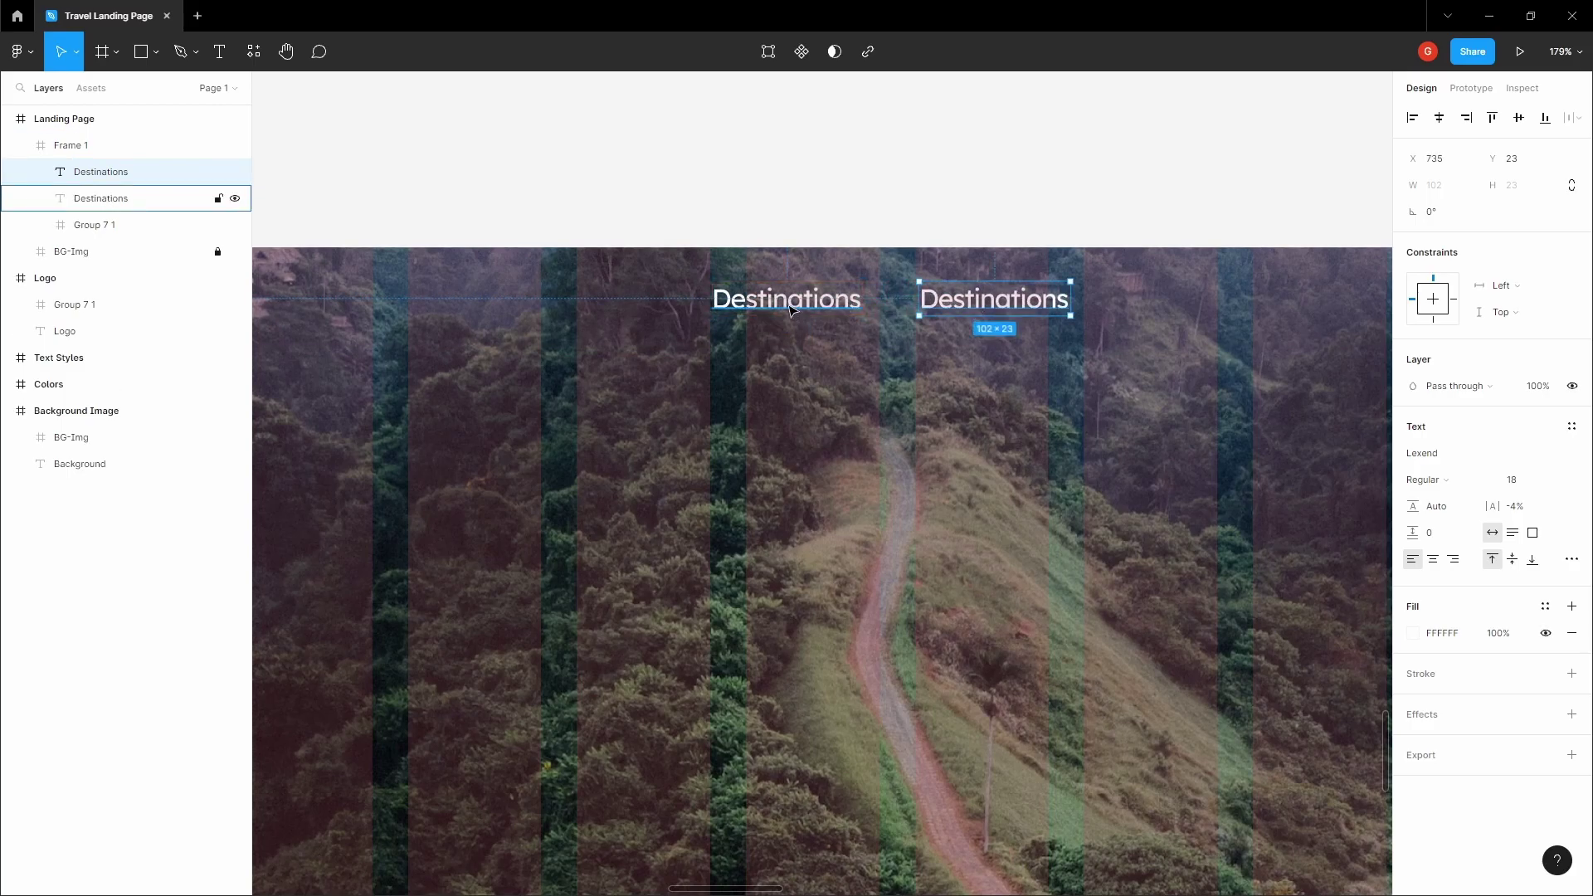
{"action": "left_click", "coordinate": [790, 302], "text": "shift"}
{"action": "left_click", "coordinate": [1435, 630]}
{"action": "left_click", "coordinate": [1003, 305]}
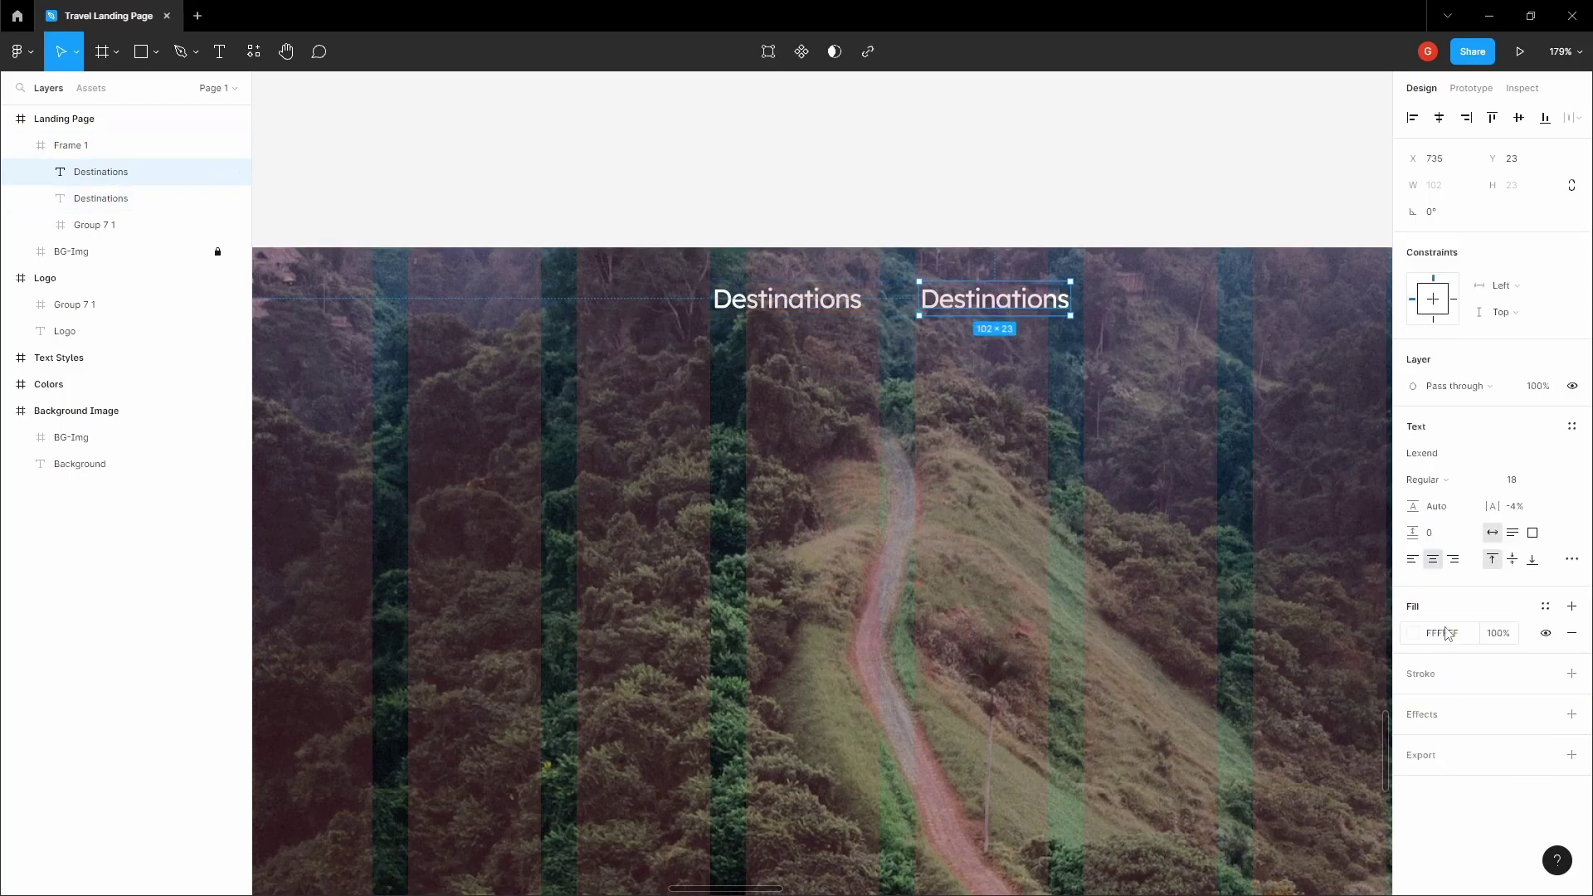
{"action": "left_click", "coordinate": [1070, 193]}
Step: Replace the content of the duplicated Destinations text with "Experiences"
{"action": "scroll", "coordinate": [954, 249], "scroll_direction": "right", "scroll_amount": 2}
{"action": "double_click", "coordinate": [856, 315]}
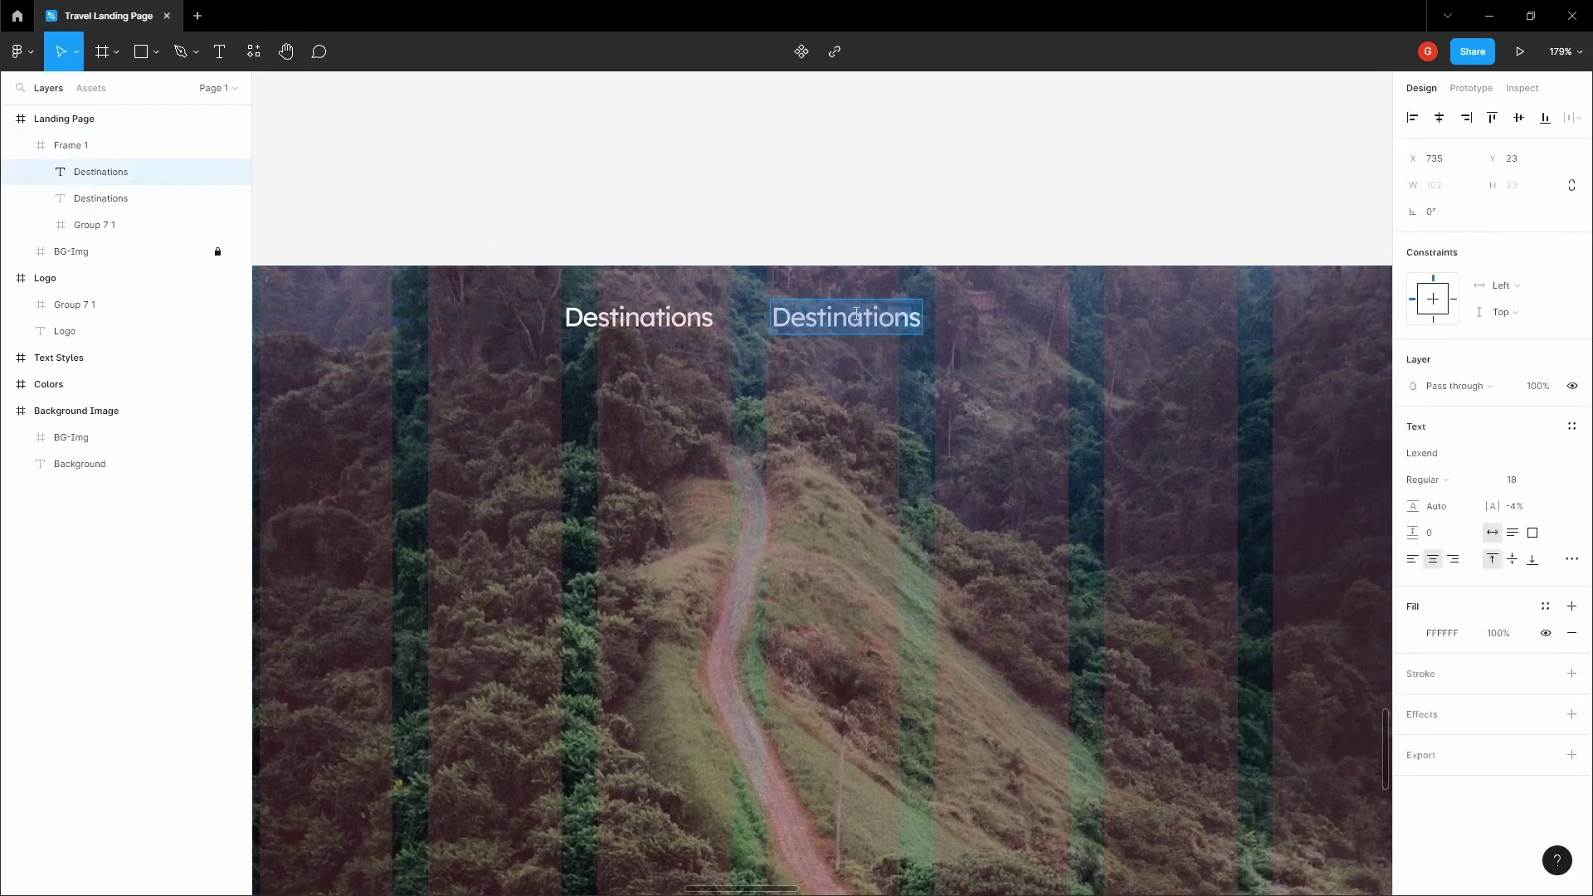
{"action": "type", "text": "Exper"}
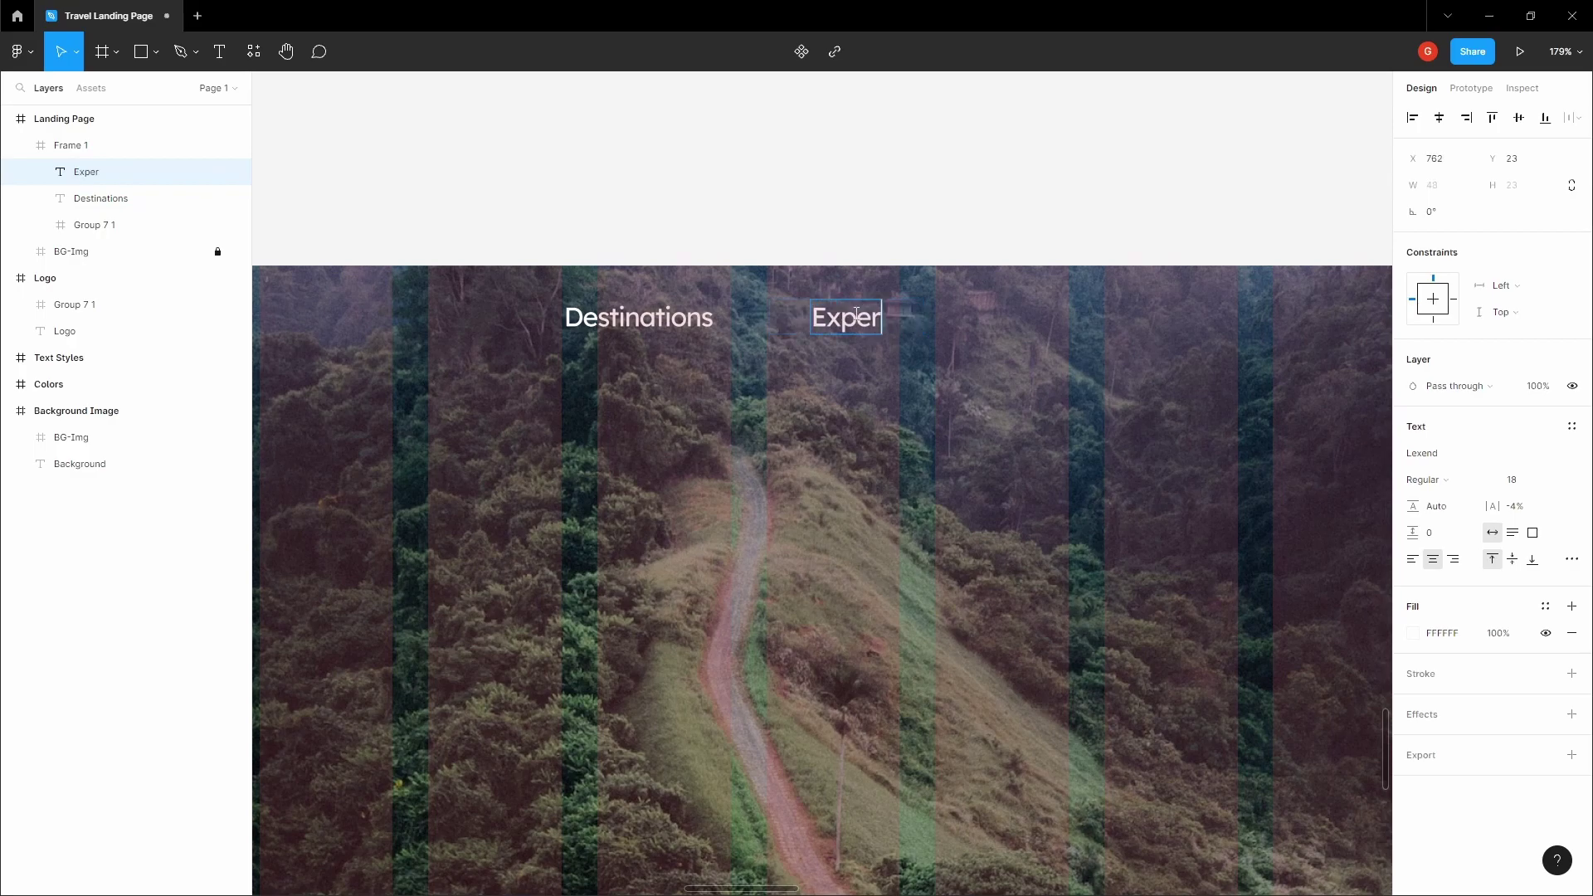
{"action": "type", "text": "iences"}
{"action": "key", "text": "Escape"}
Step: Duplicate the Experiences text to about X 866, Y 23 and change the copy's content to "Offers"
{"action": "left_click_drag", "start_coordinate": [857, 324], "coordinate": [1047, 327]}
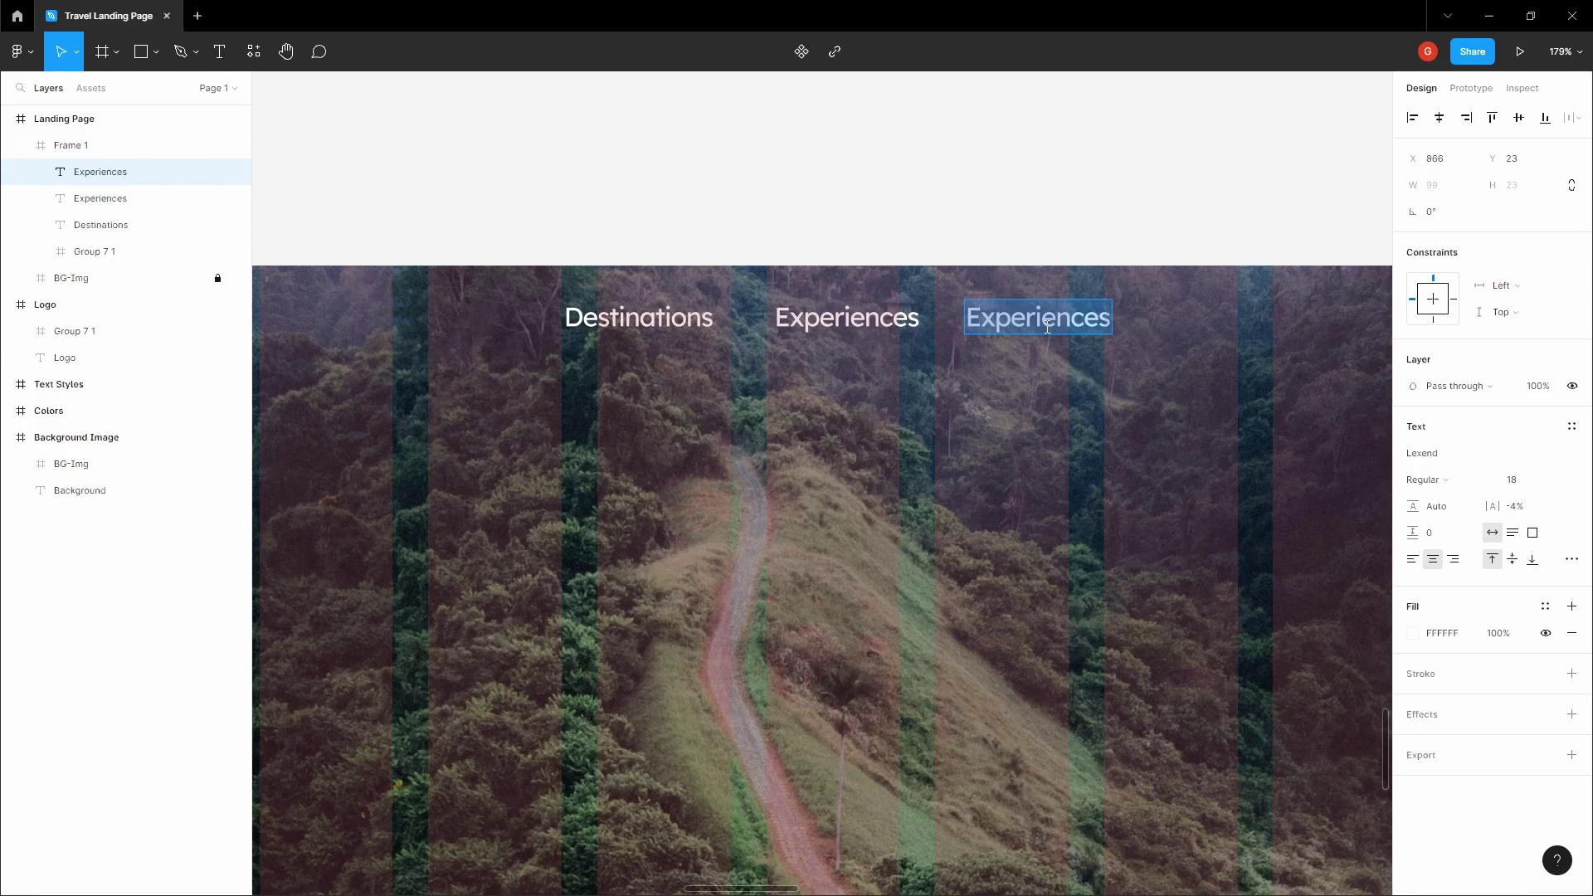
{"action": "type", "text": "Offf"}
{"action": "key", "text": "BackSpace"}
{"action": "type", "text": "er"}
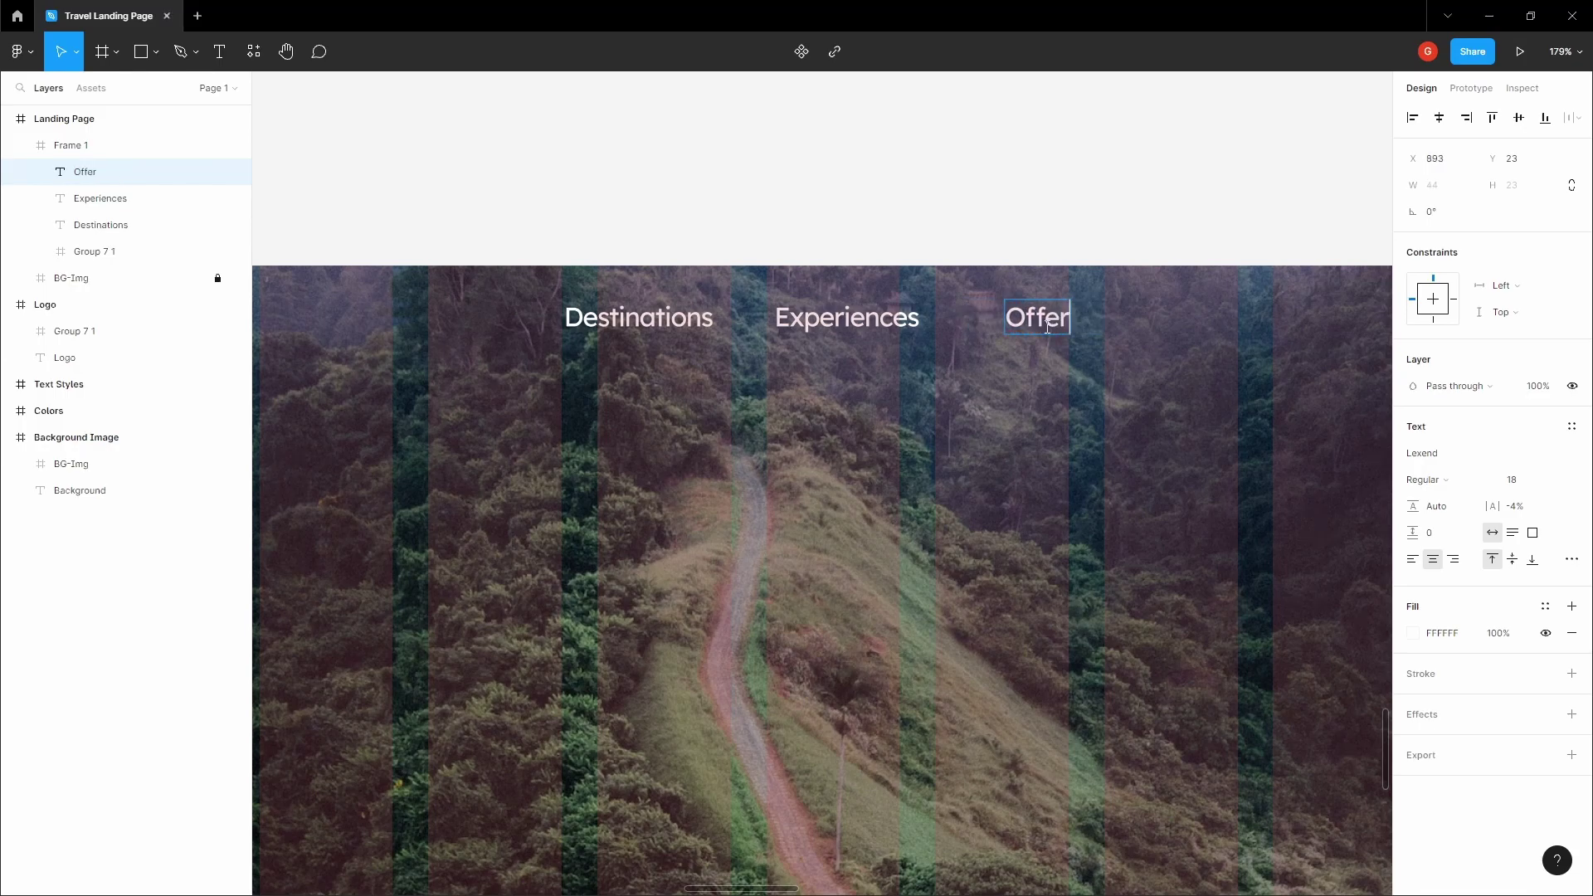
{"action": "type", "text": "s"}
{"action": "key", "text": "Escape"}
Step: Add an "About us" link after Offers and a "Book a trip" link at the navigation bar's right end, about X 1304, Y 23
{"action": "left_click_drag", "start_coordinate": [1040, 330], "coordinate": [1181, 334]}
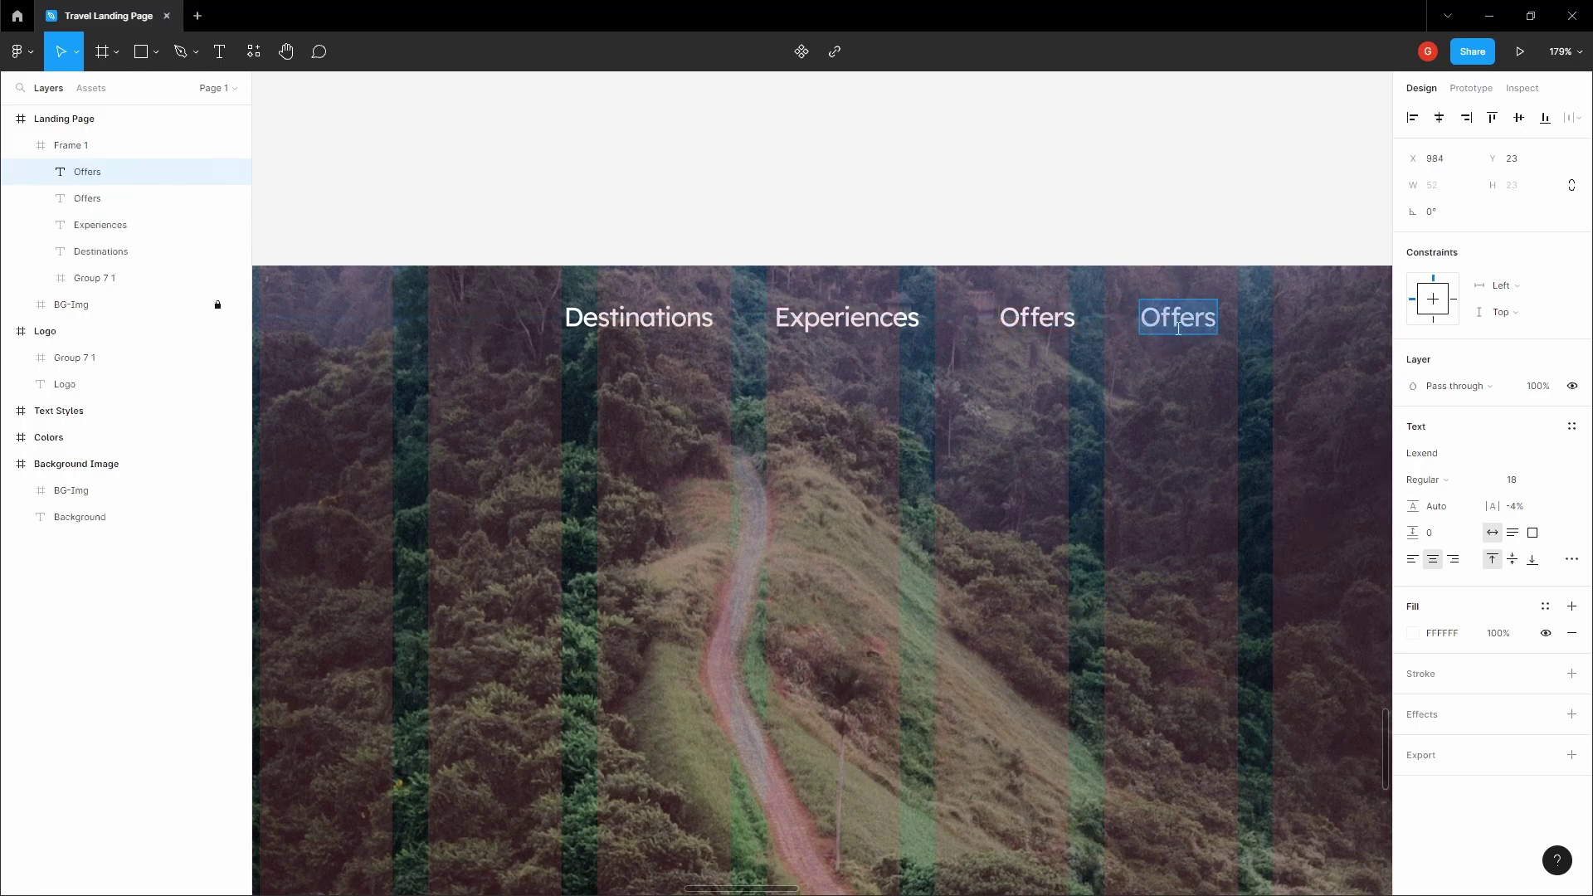
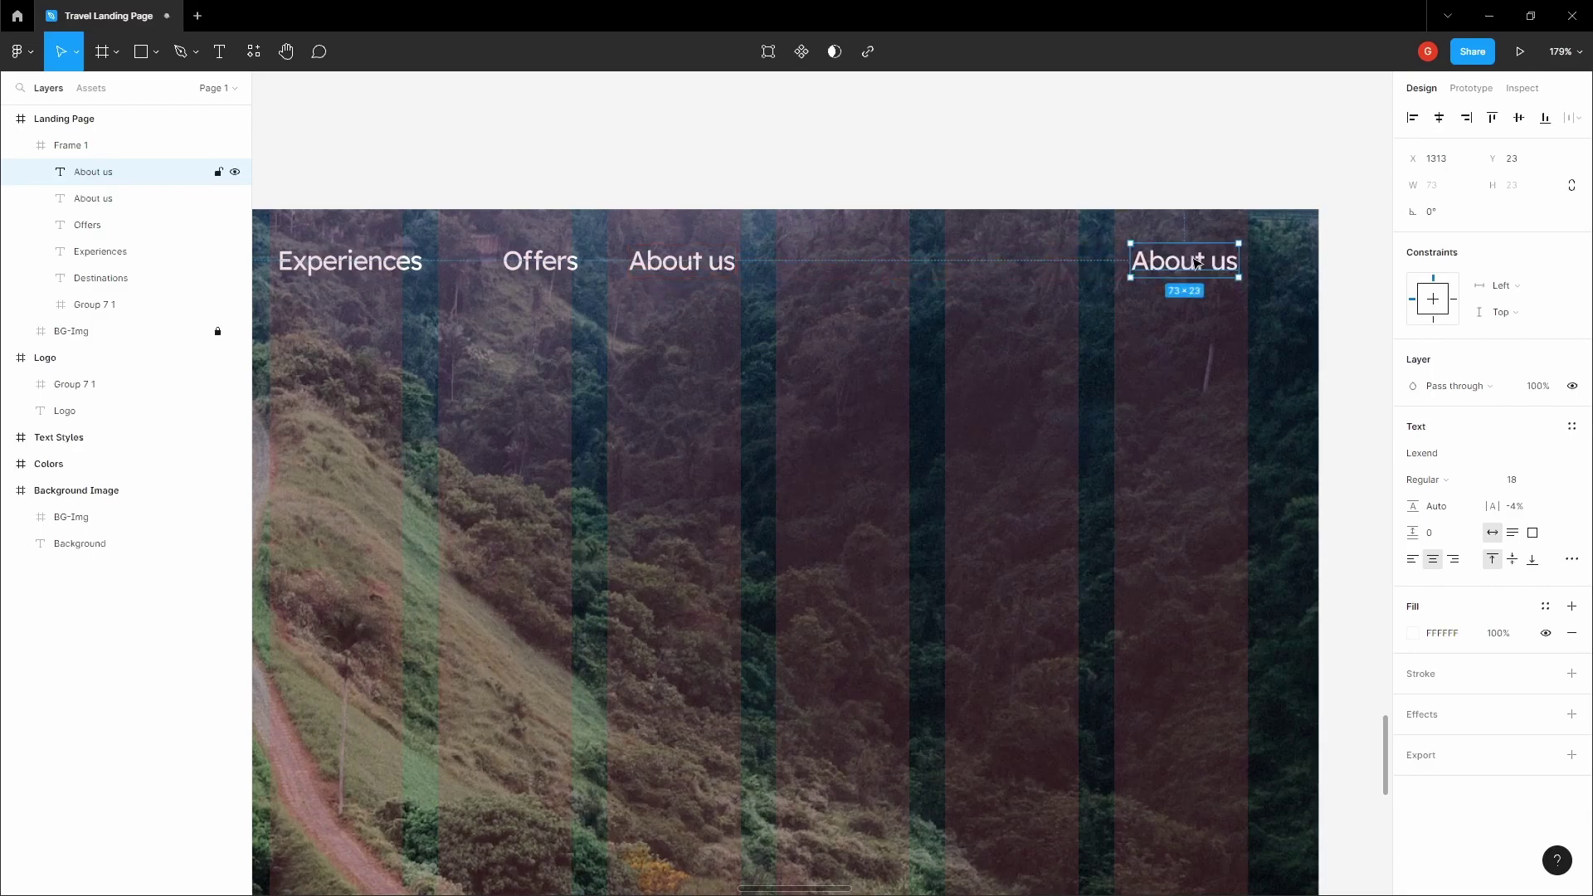
{"action": "type", "text": "Book a trip"}
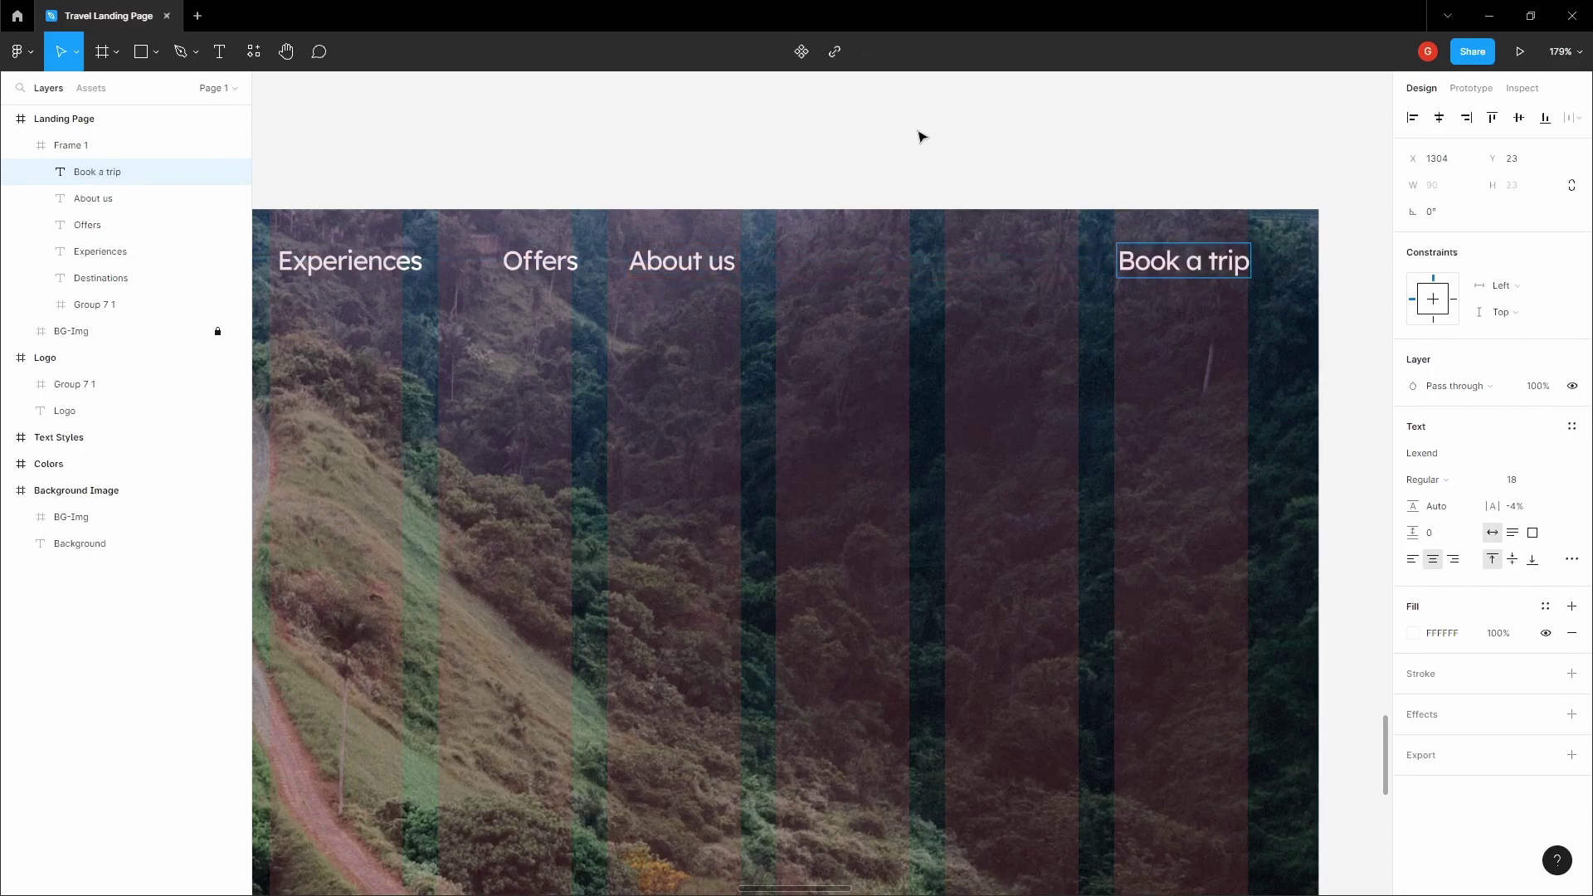
{"action": "left_click", "coordinate": [955, 152]}
{"action": "key", "text": "space"}
{"action": "left_click_drag", "start_coordinate": [599, 149], "coordinate": [1160, 225]}
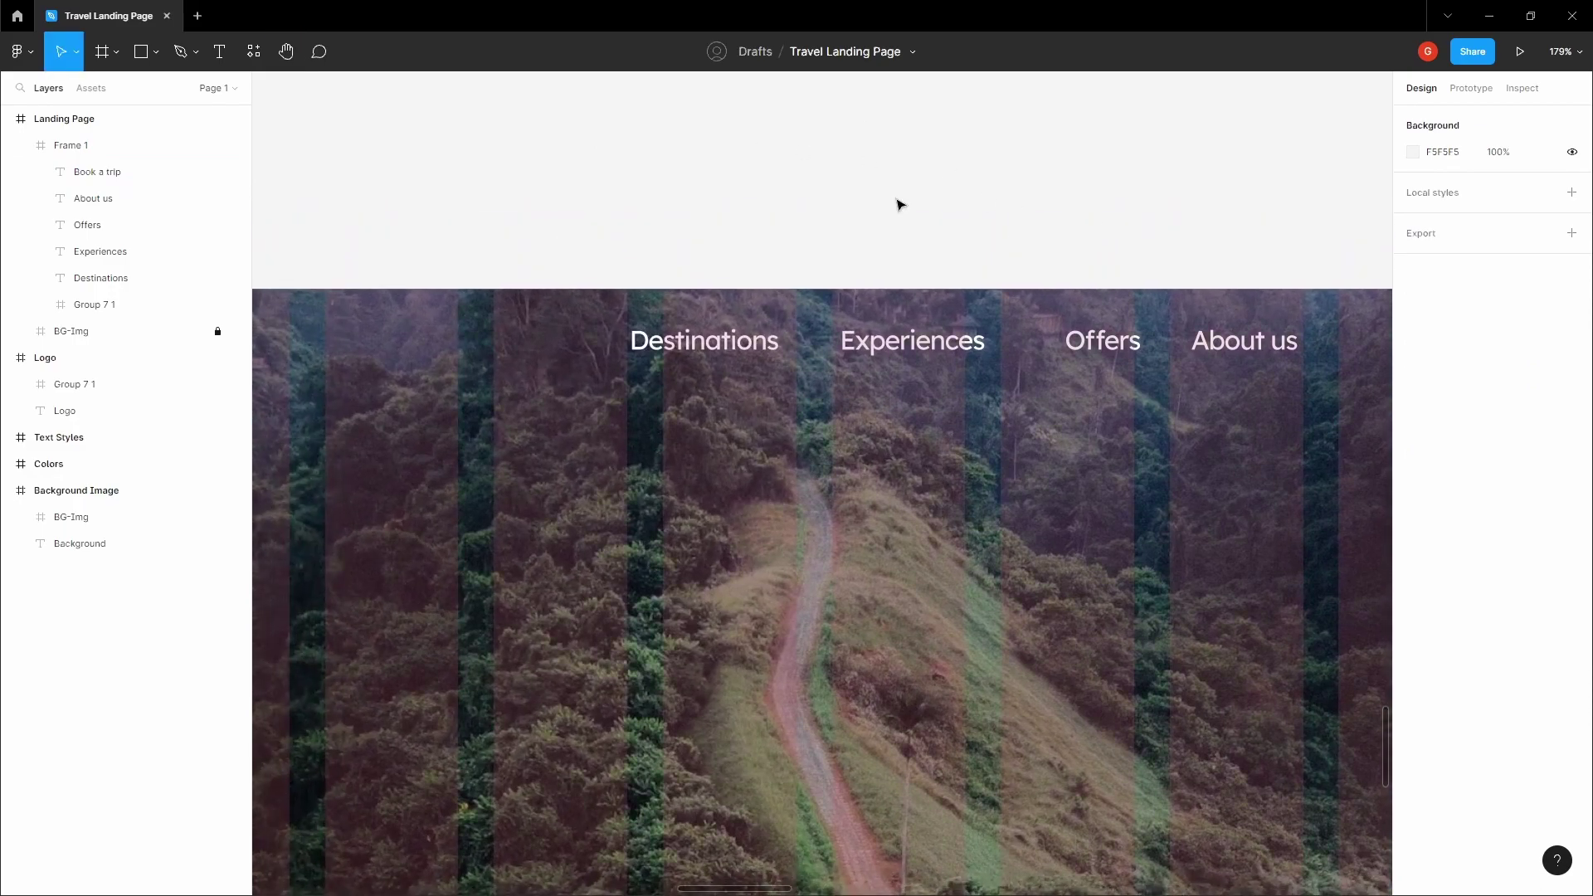
Step: Search the Feather Icons plugin for "chev" and insert the chevron-down icon
{"action": "left_click", "coordinate": [785, 316]}
{"action": "left_click", "coordinate": [804, 188]}
{"action": "right_click", "coordinate": [802, 189]}
{"action": "mouse_move", "coordinate": [867, 320]}
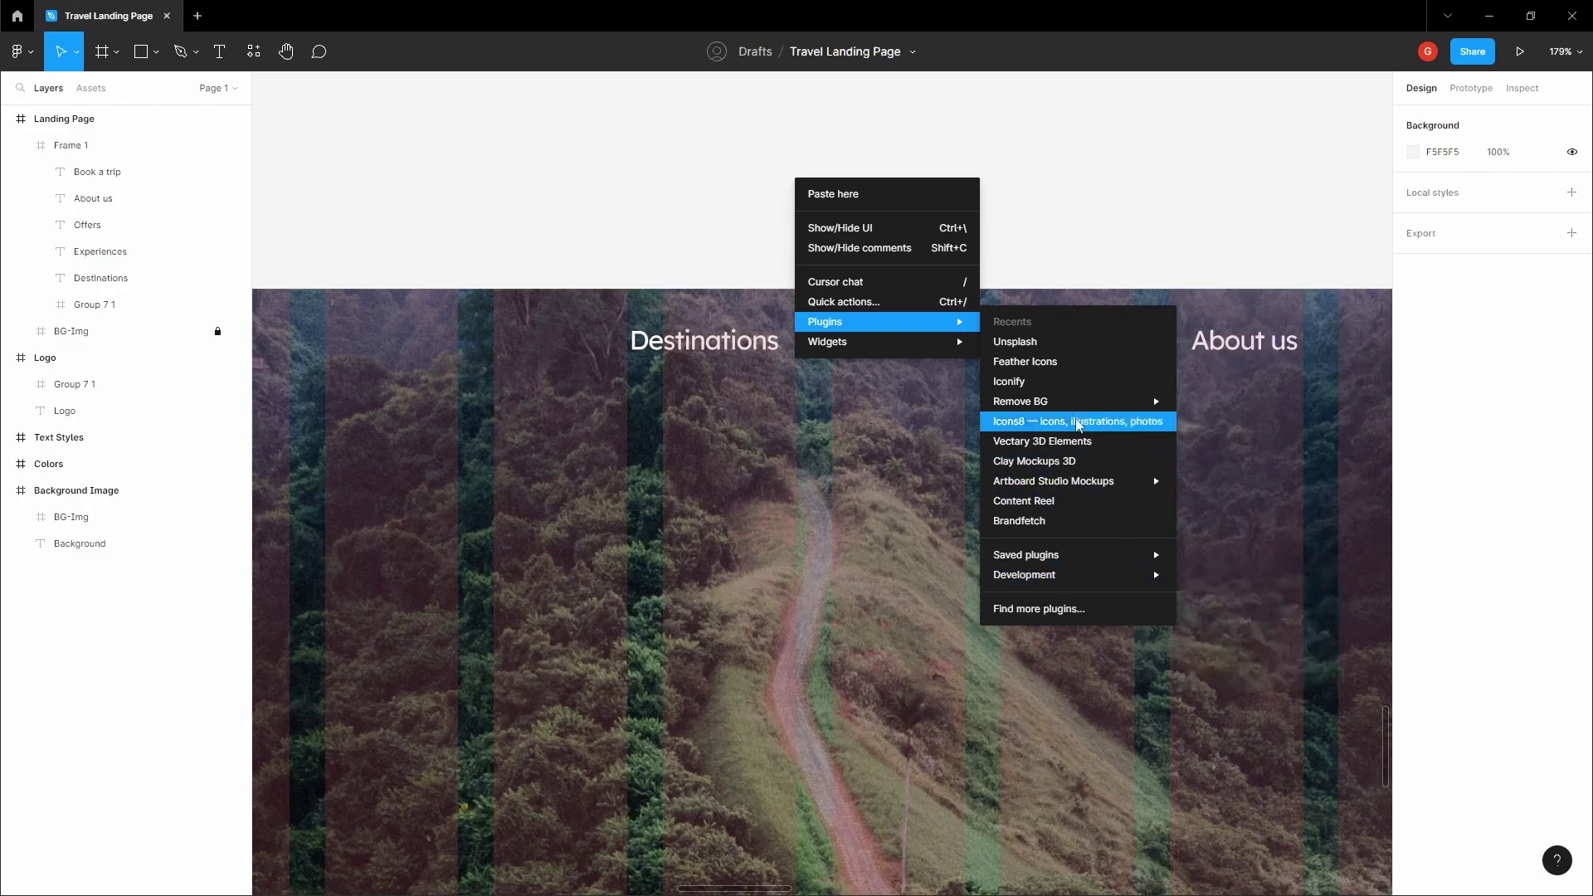
{"action": "left_click", "coordinate": [1048, 362]}
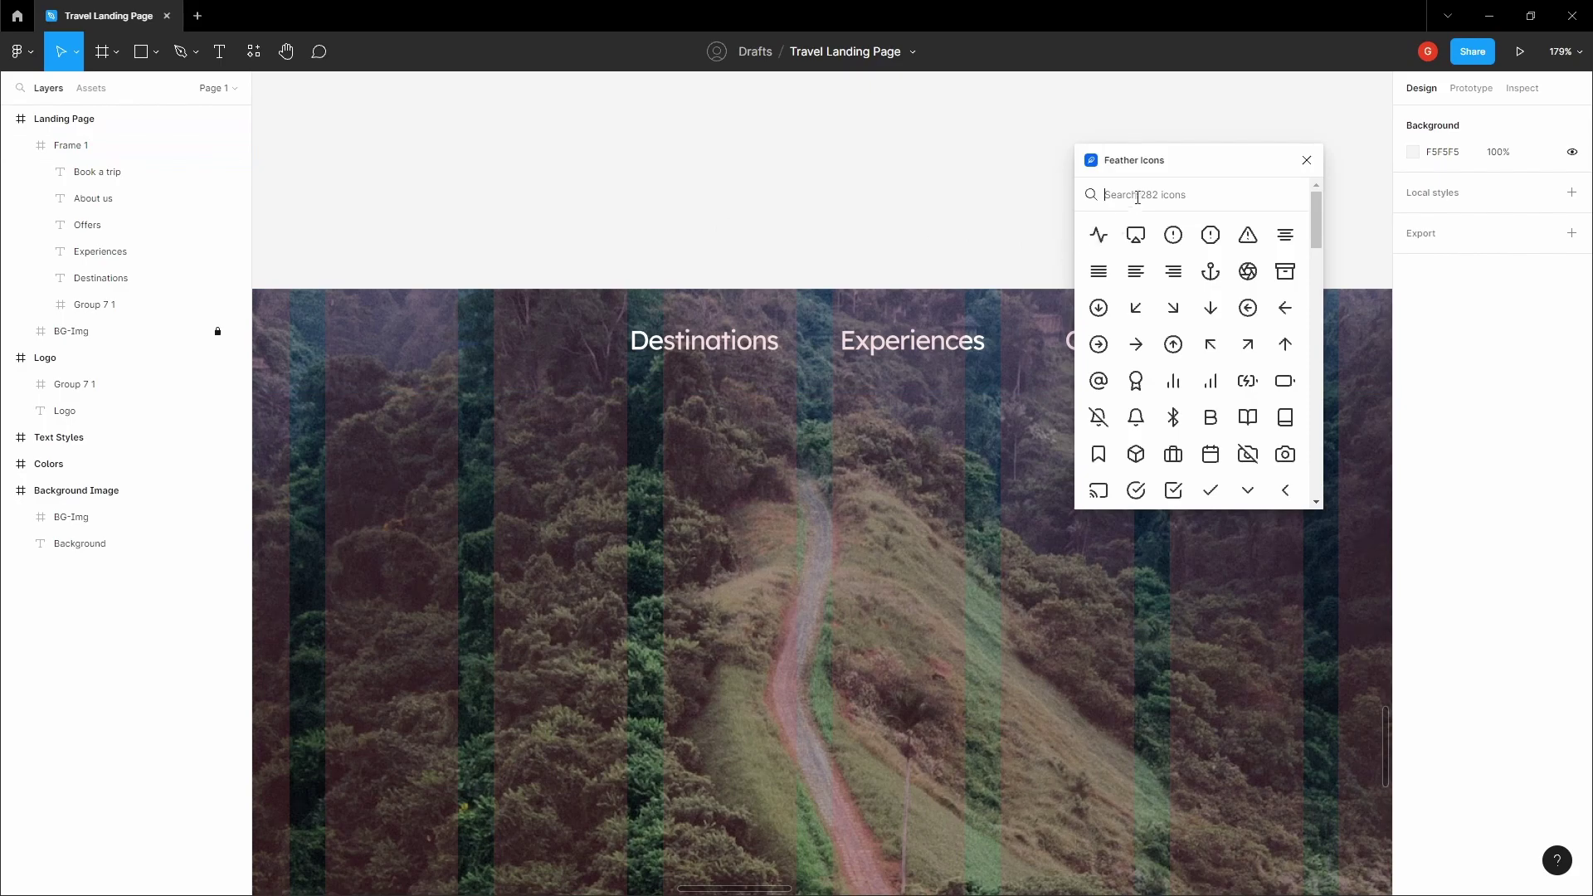
{"action": "type", "text": "chevr"}
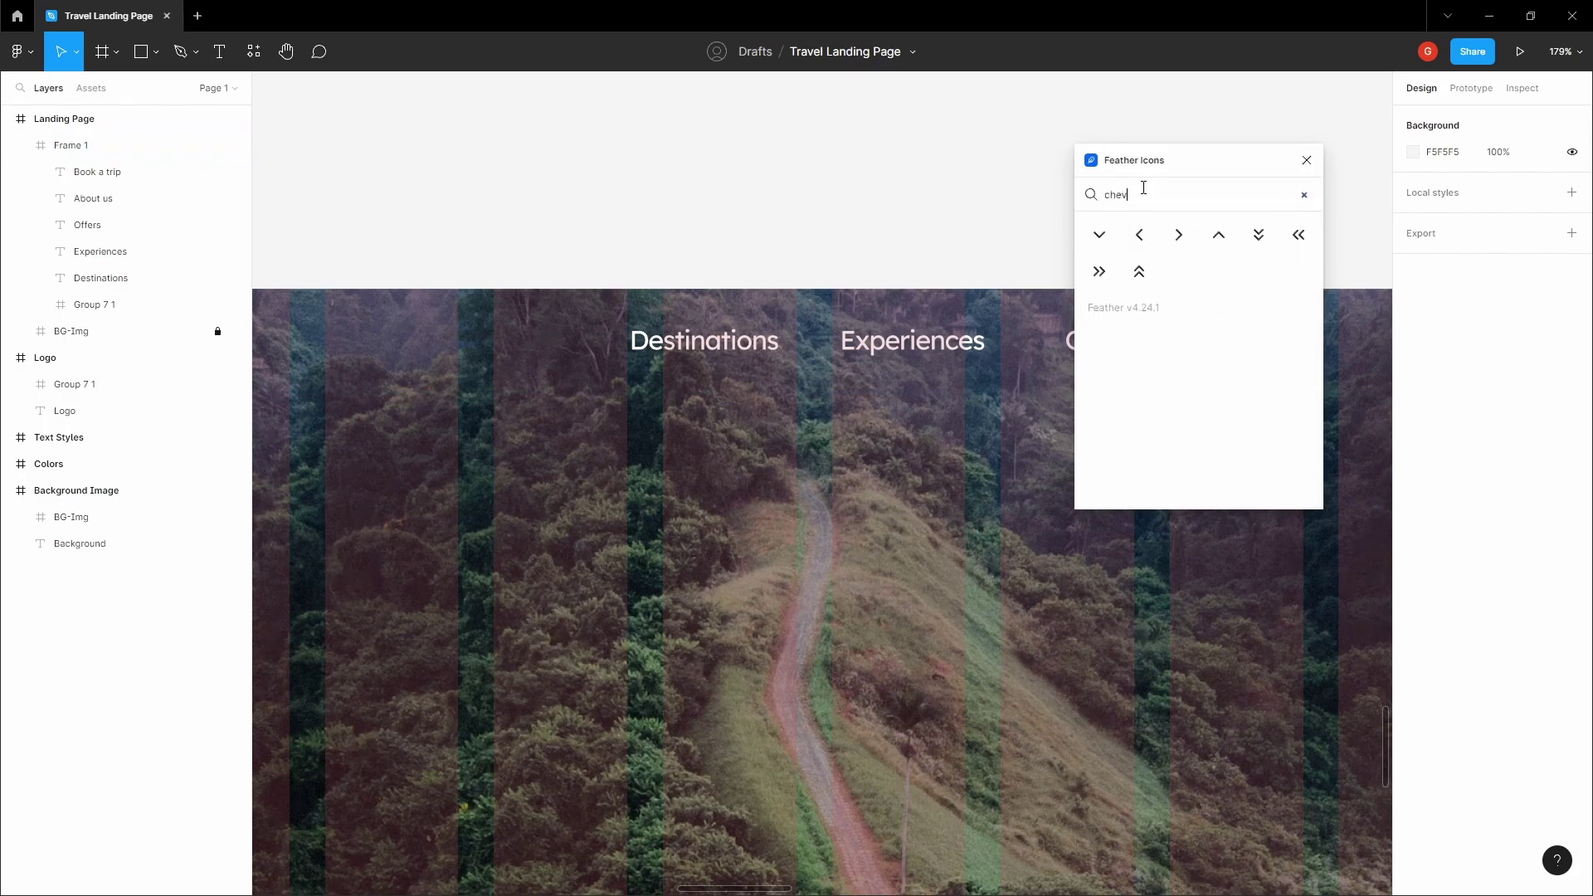
{"action": "left_click", "coordinate": [1100, 237]}
{"action": "left_click", "coordinate": [1306, 161]}
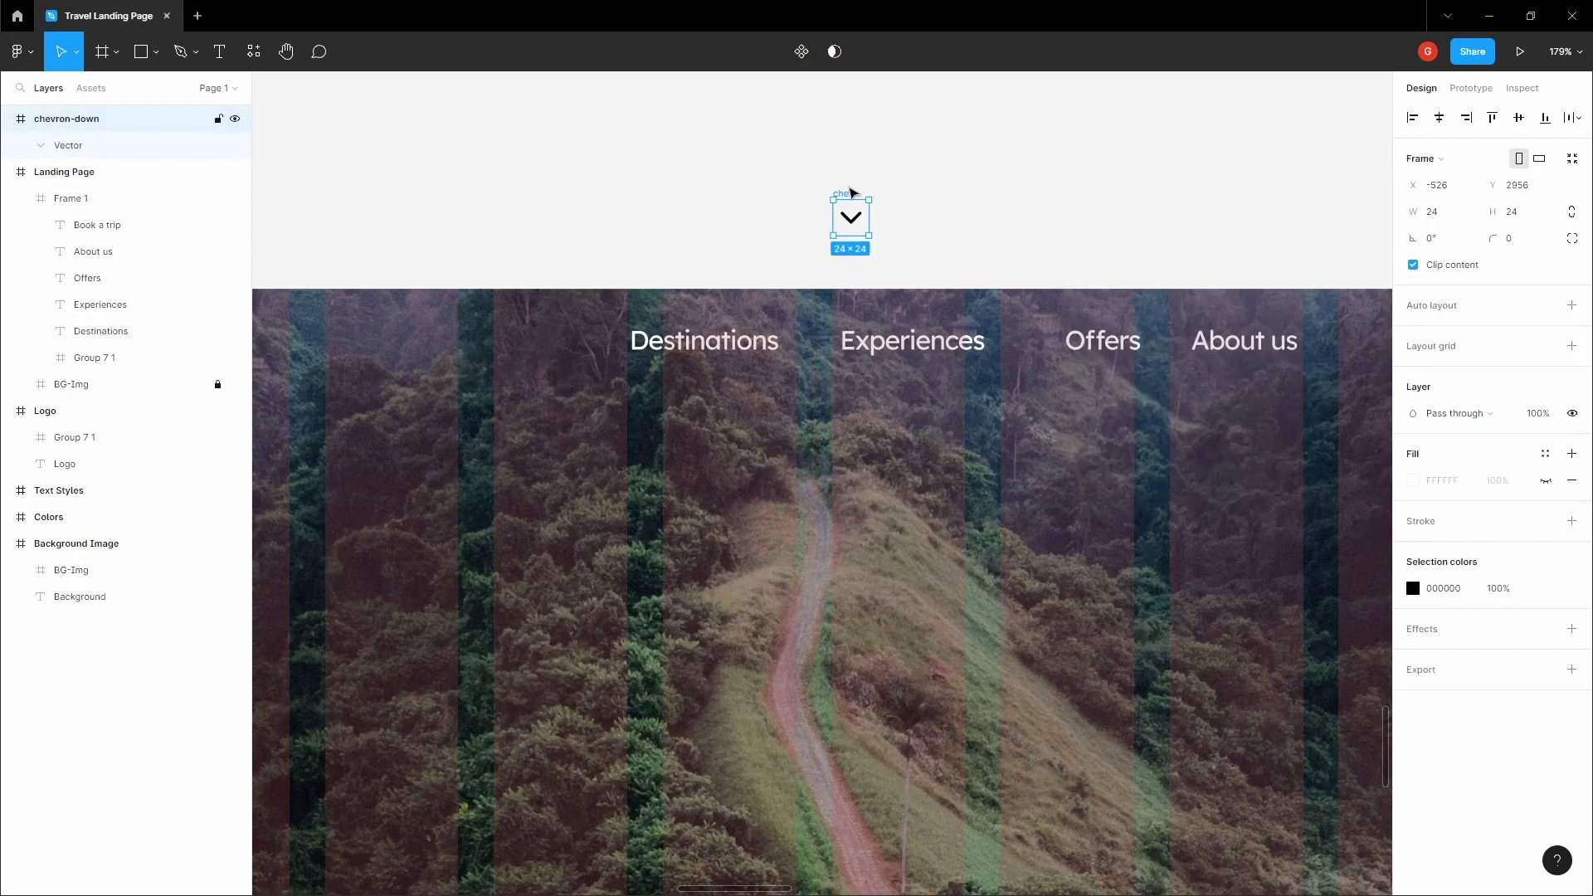
Step: Place a copy of the chevron-down icon inside Frame 1 at about X 555, Y 23
{"action": "left_click", "coordinate": [895, 178]}
{"action": "left_click", "coordinate": [974, 344]}
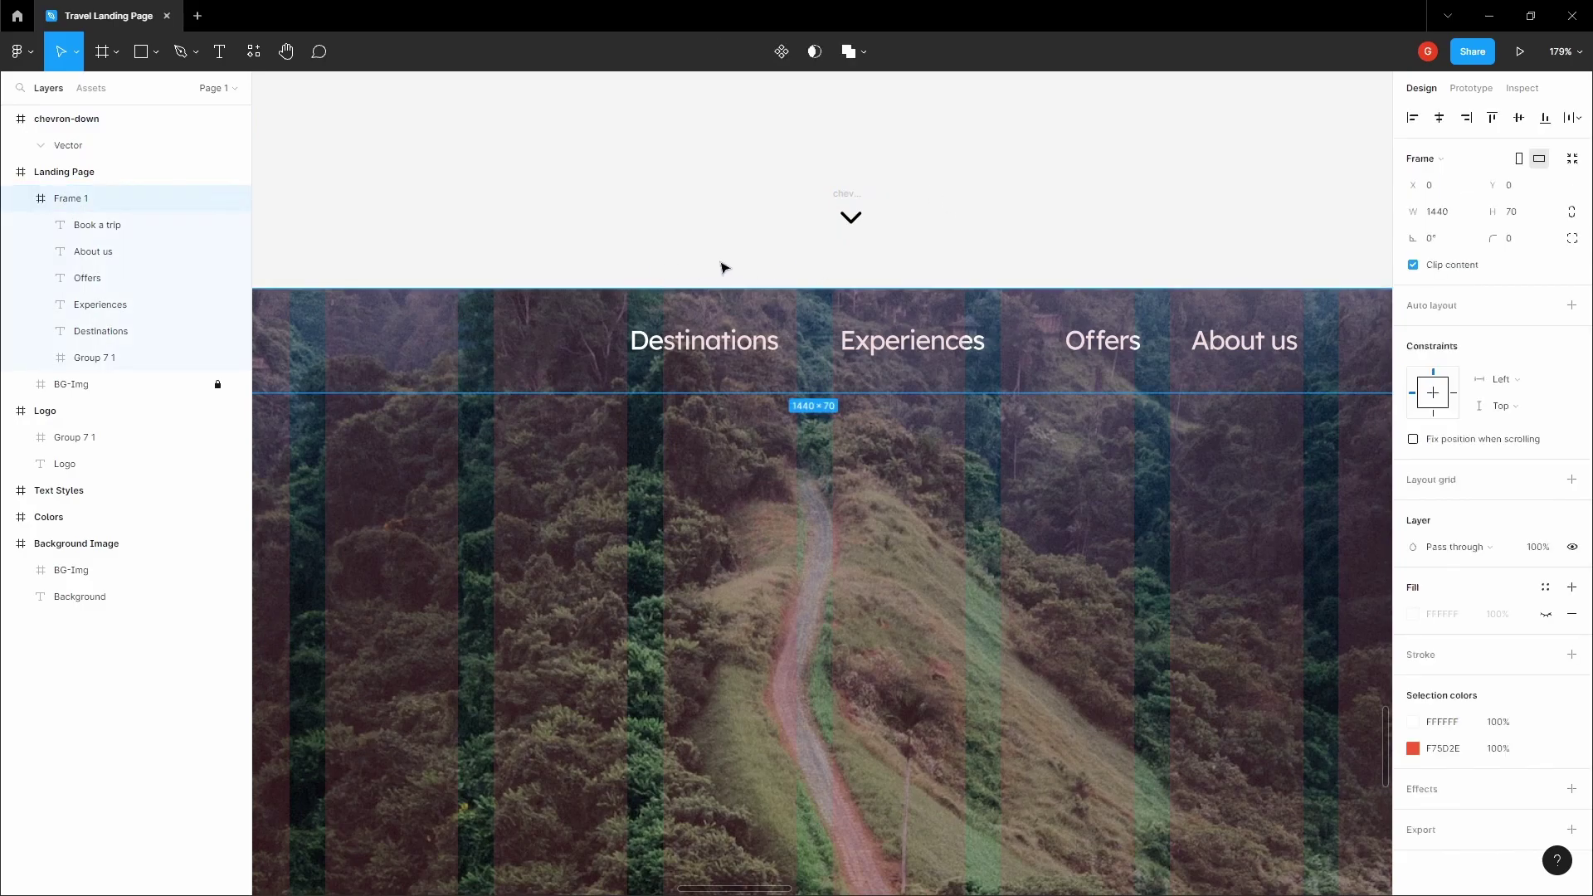
{"action": "scroll", "coordinate": [650, 291], "scroll_direction": "up", "scroll_amount": 2}
{"action": "key", "text": "ctrl+v"}
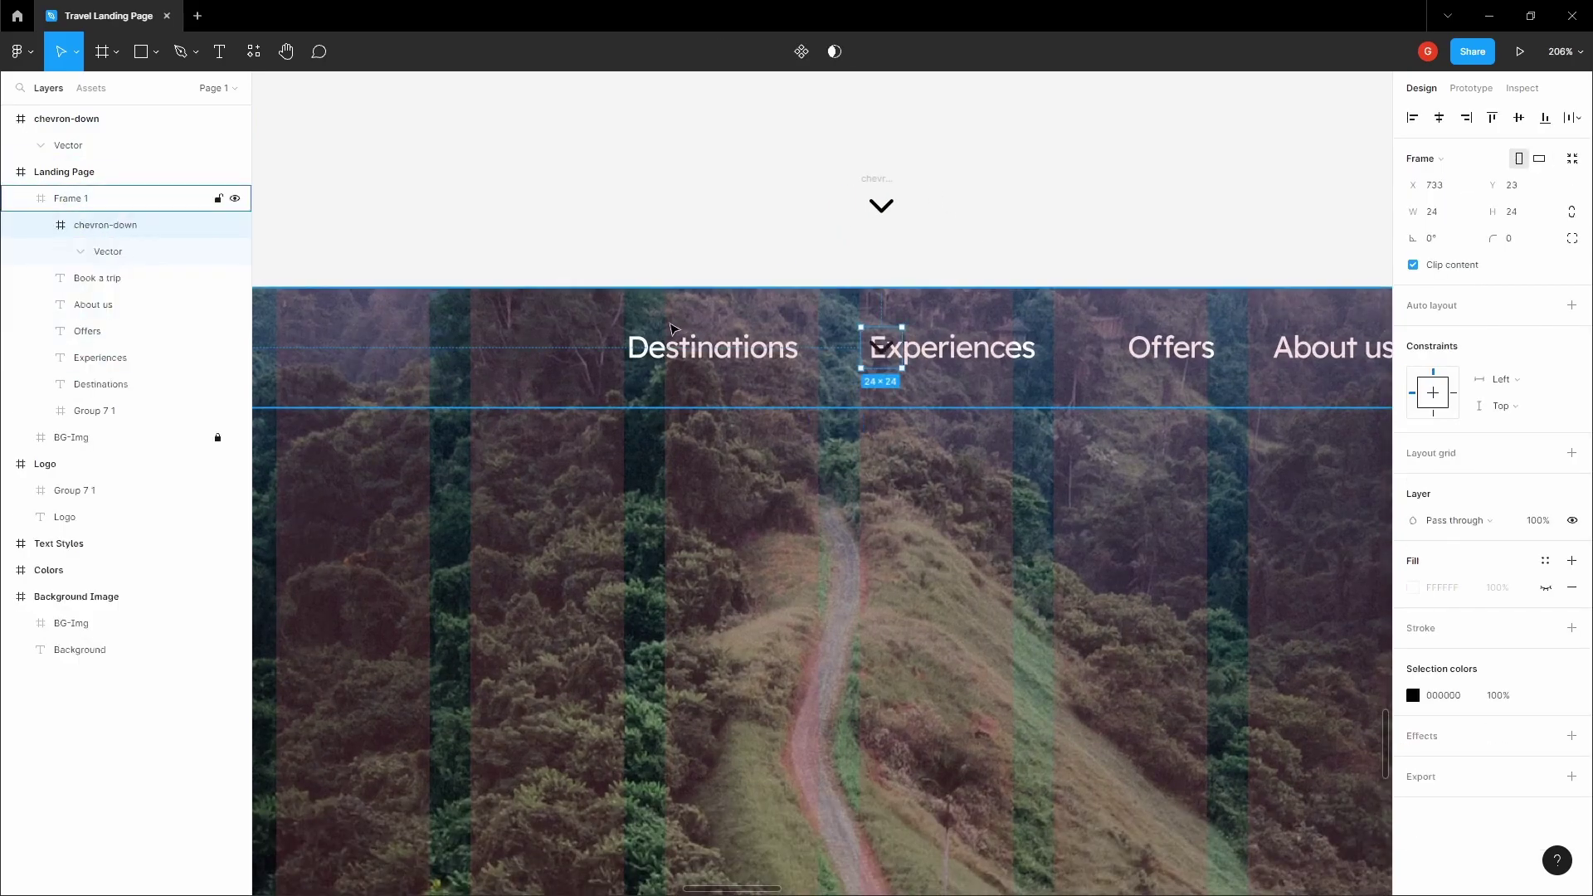
{"action": "left_click_drag", "start_coordinate": [881, 347], "coordinate": [578, 347]}
Step: Scale the chevron-down icon in Frame 1 to 16 × 16 and set its vector's stroke thickness to 1.4
{"action": "scroll", "coordinate": [573, 340], "scroll_direction": "up", "scroll_amount": 6}
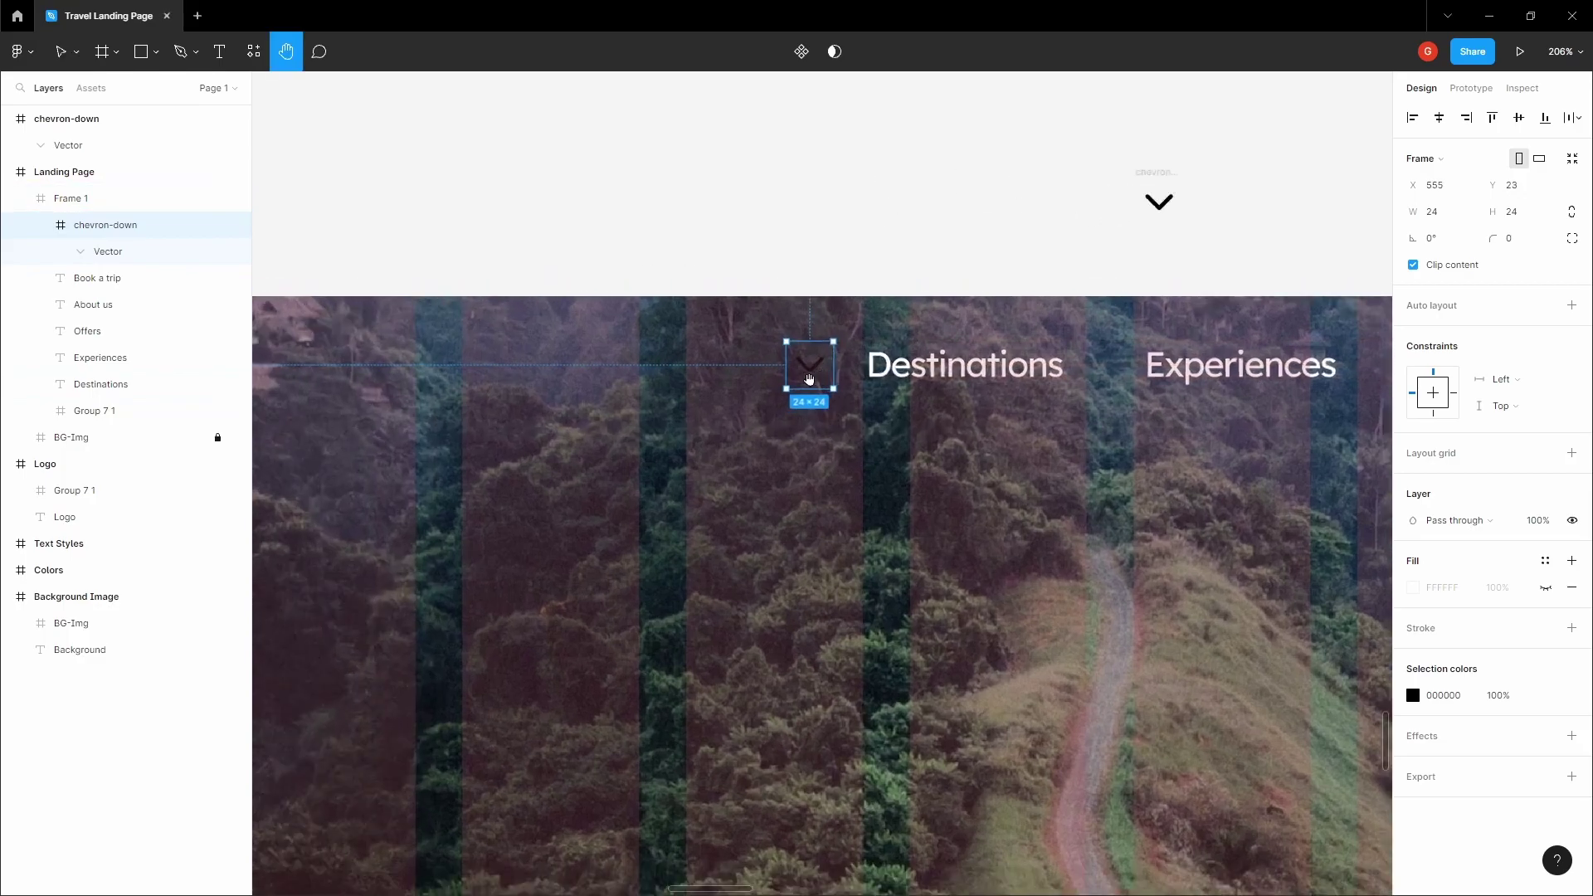
{"action": "left_click_drag", "start_coordinate": [932, 428], "coordinate": [878, 380]}
{"action": "scroll", "coordinate": [823, 324], "scroll_direction": "up", "scroll_amount": 4}
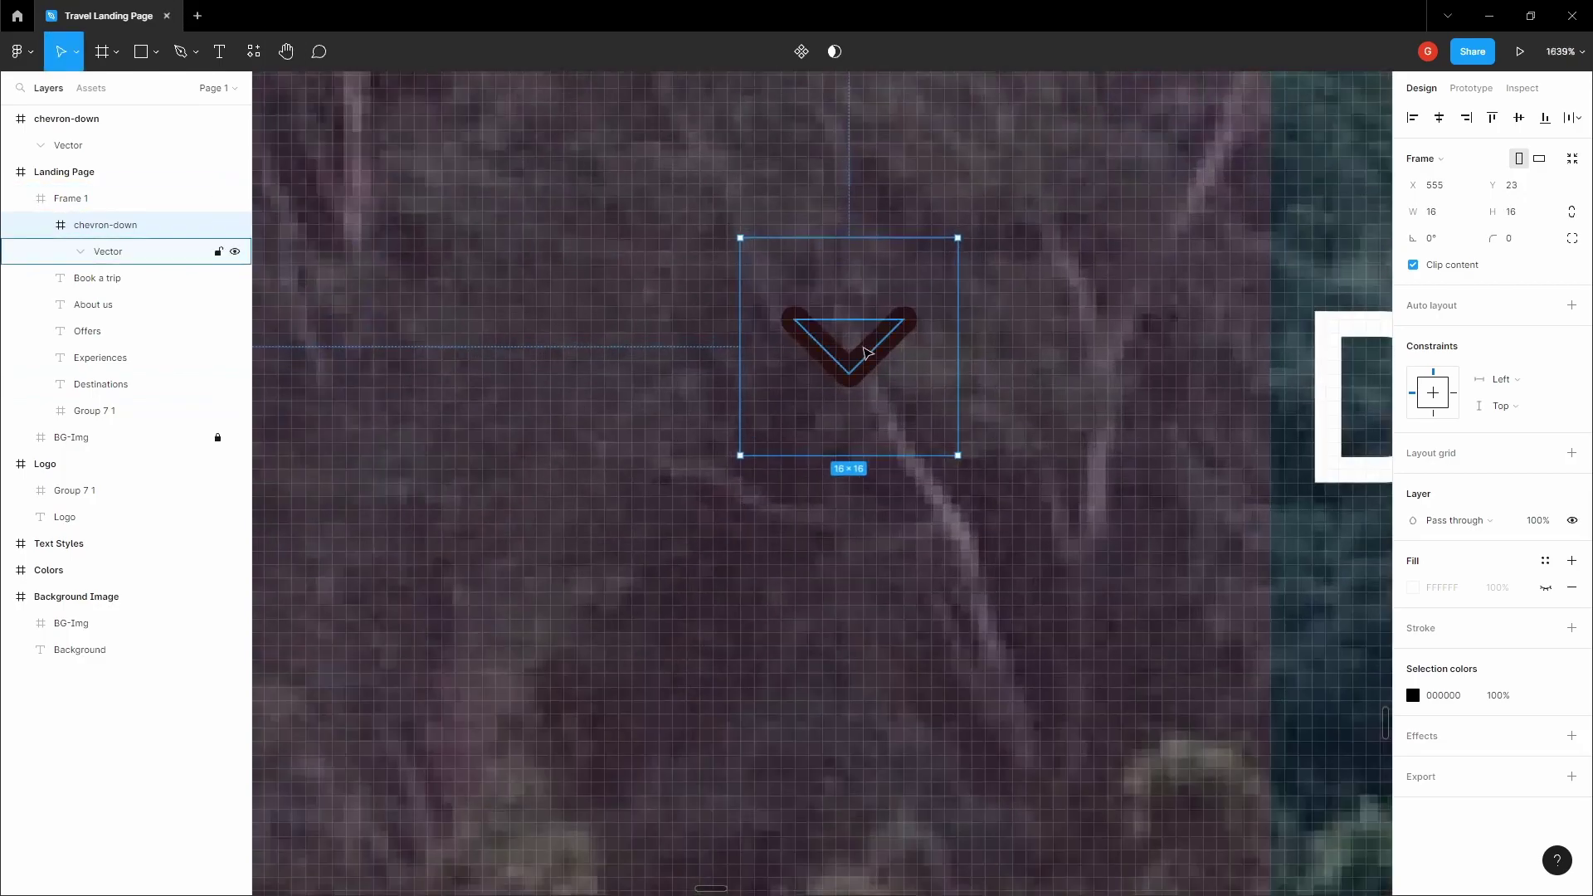
{"action": "double_click", "coordinate": [834, 334]}
{"action": "scroll", "coordinate": [886, 333], "scroll_direction": "down", "scroll_amount": 4}
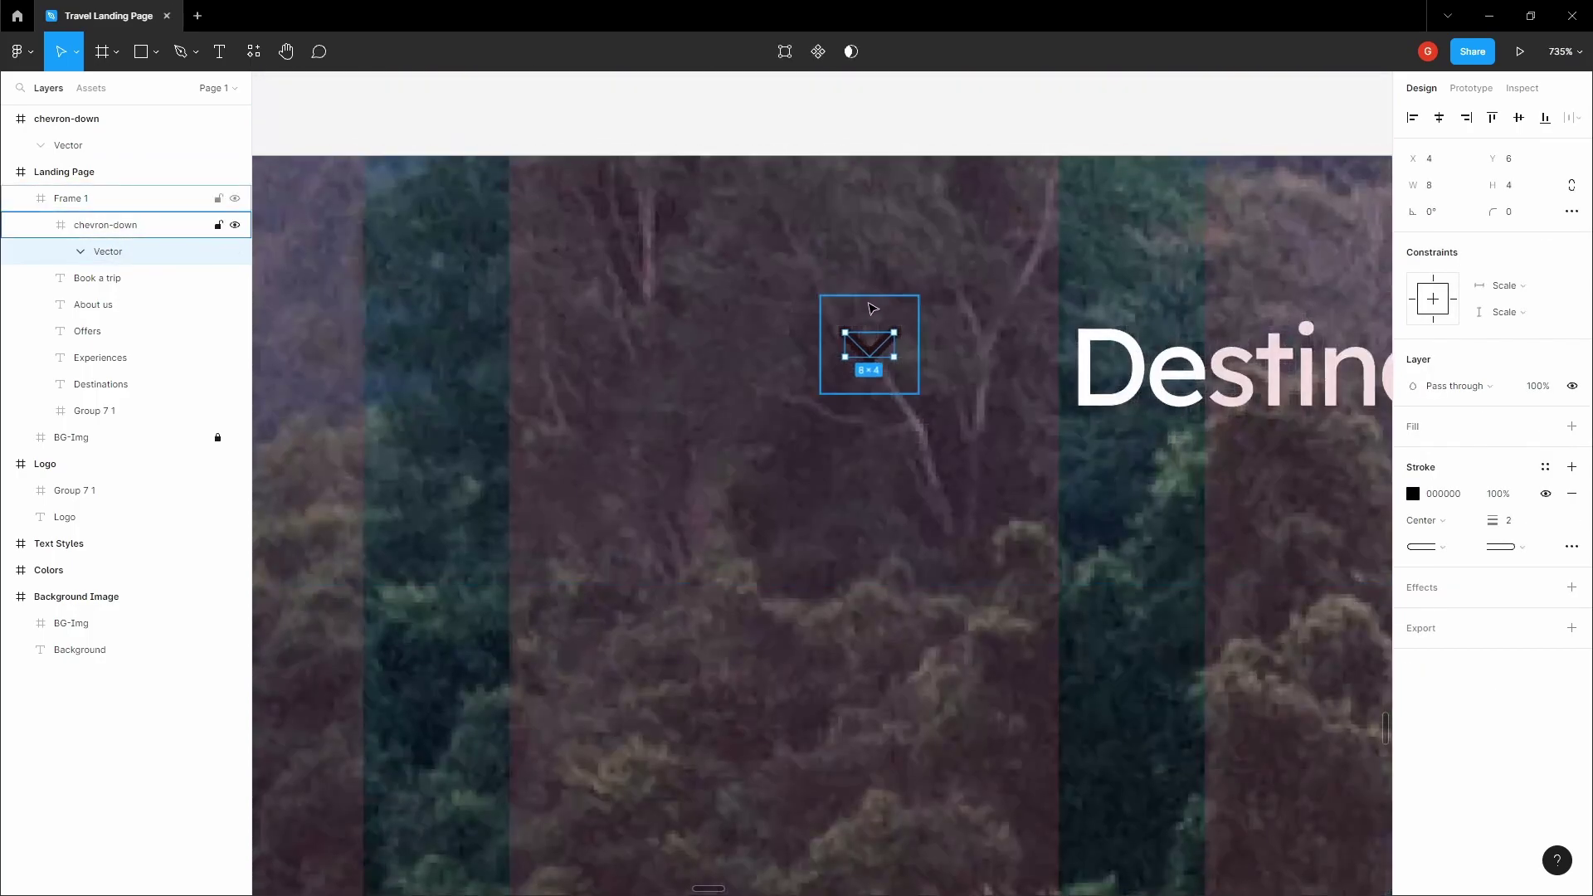
{"action": "scroll", "coordinate": [863, 282], "scroll_direction": "up", "scroll_amount": 3}
{"action": "scroll", "coordinate": [923, 360], "scroll_direction": "down", "scroll_amount": 3}
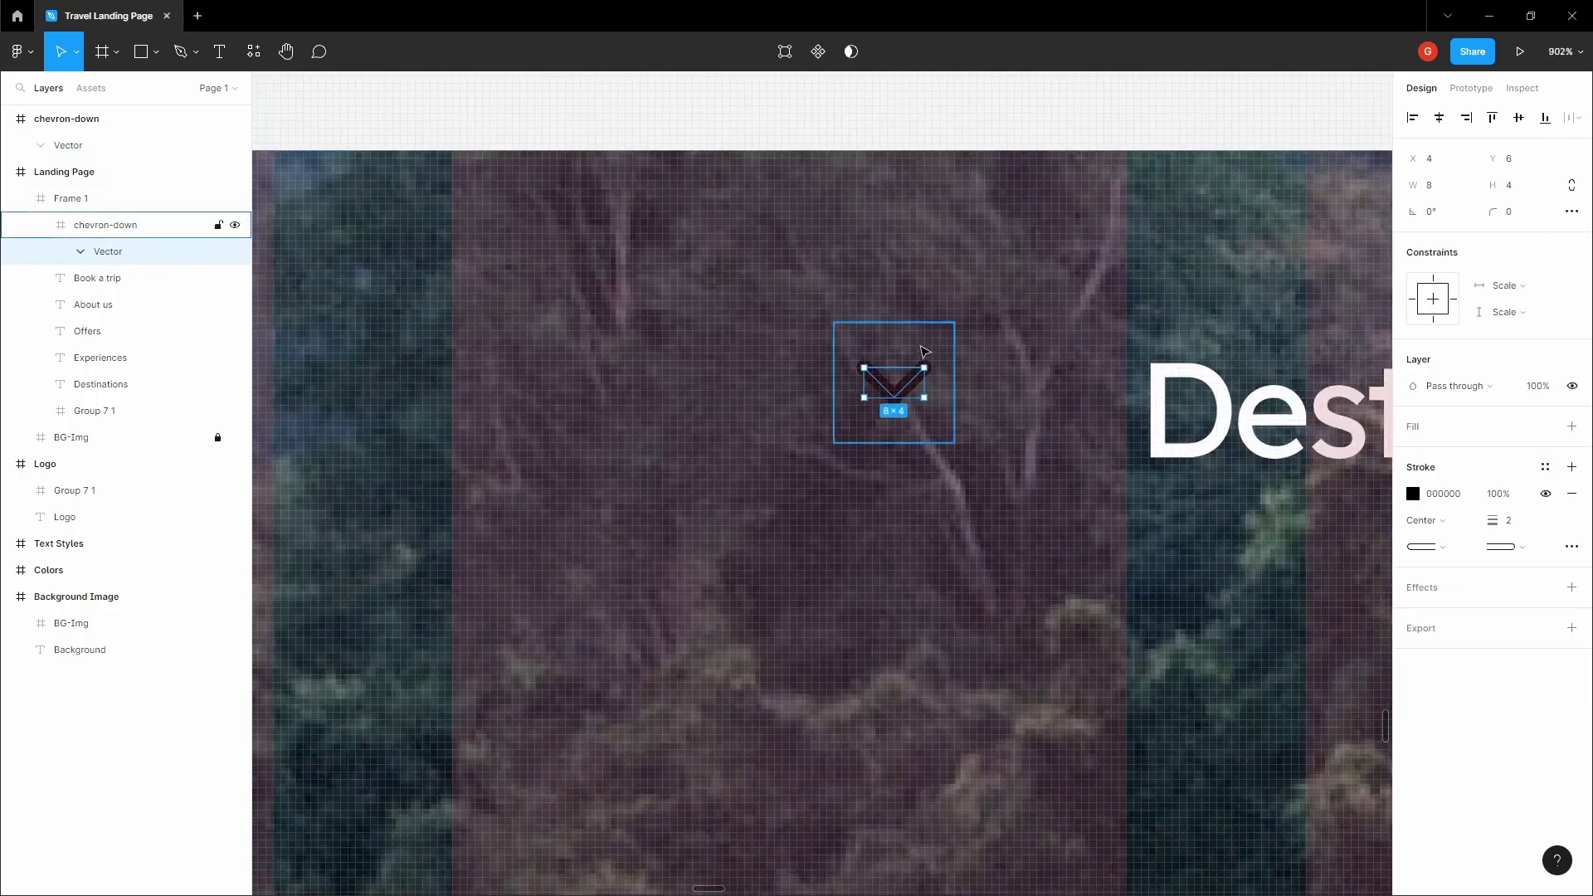
{"action": "scroll", "coordinate": [922, 361], "scroll_direction": "up", "scroll_amount": 2}
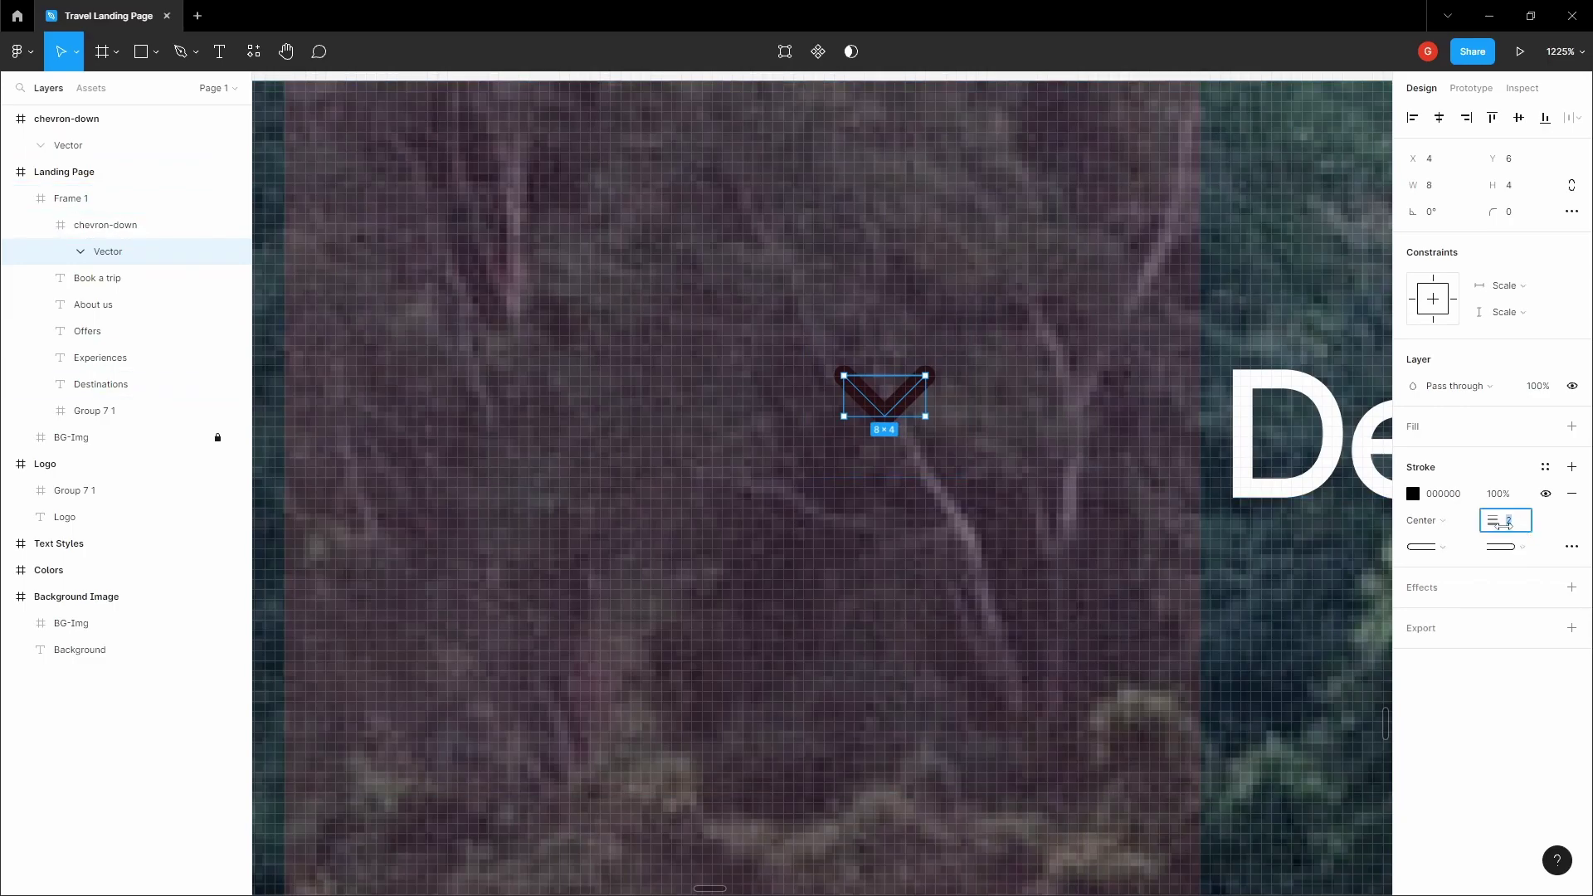
{"action": "key", "text": "Return"}
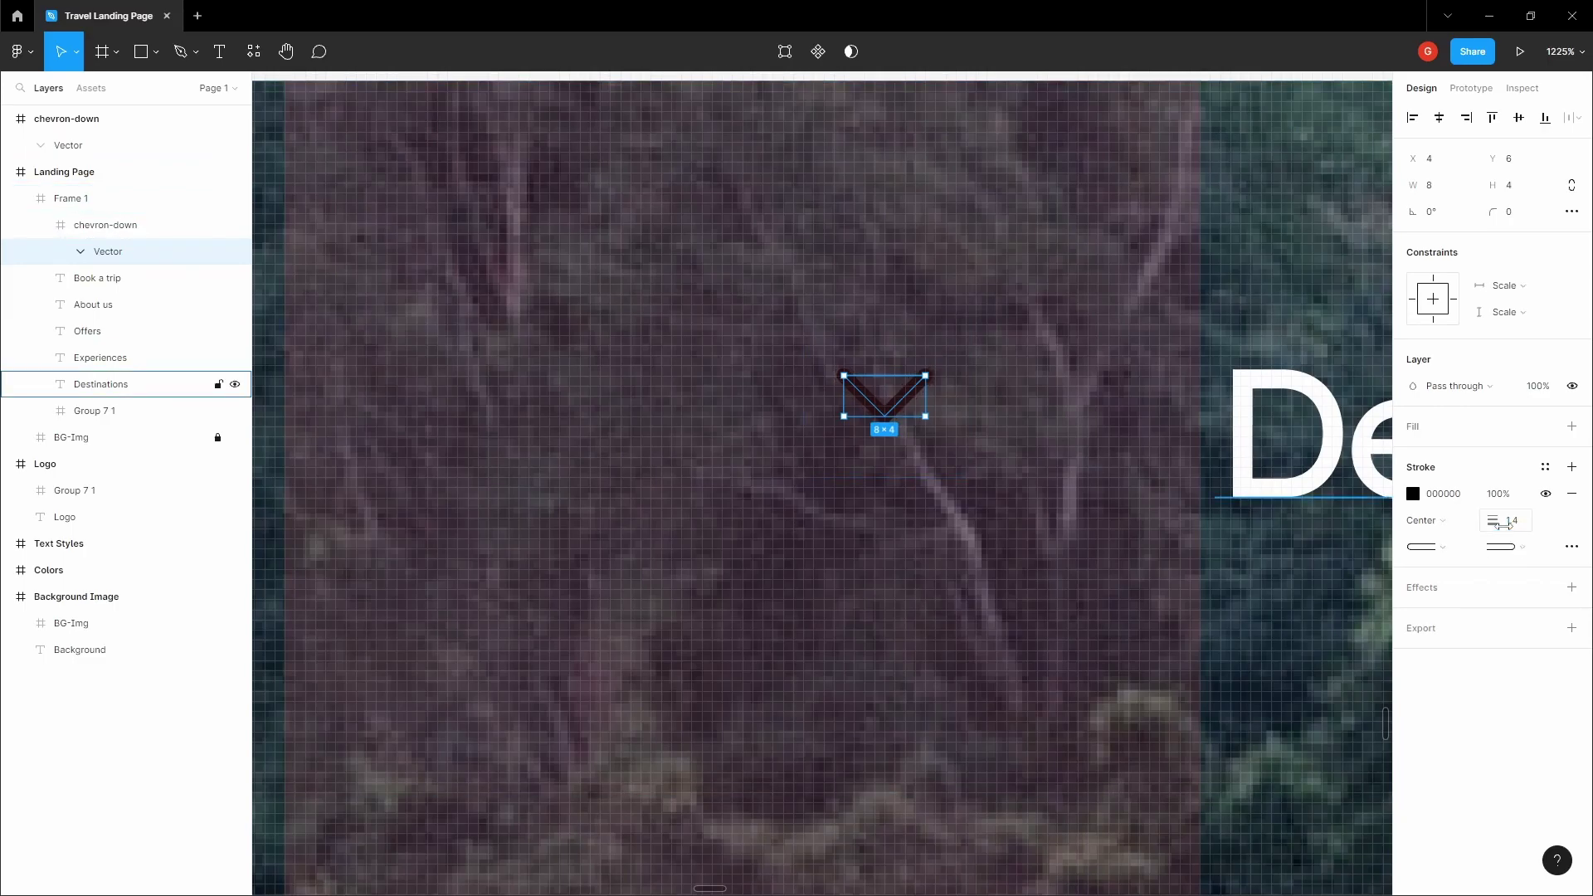
Step: Move the small chevron-down icon to just after the Destinations text
{"action": "scroll", "coordinate": [1025, 427], "scroll_direction": "down", "scroll_amount": 7}
{"action": "left_click", "coordinate": [985, 285]}
{"action": "key", "text": "space"}
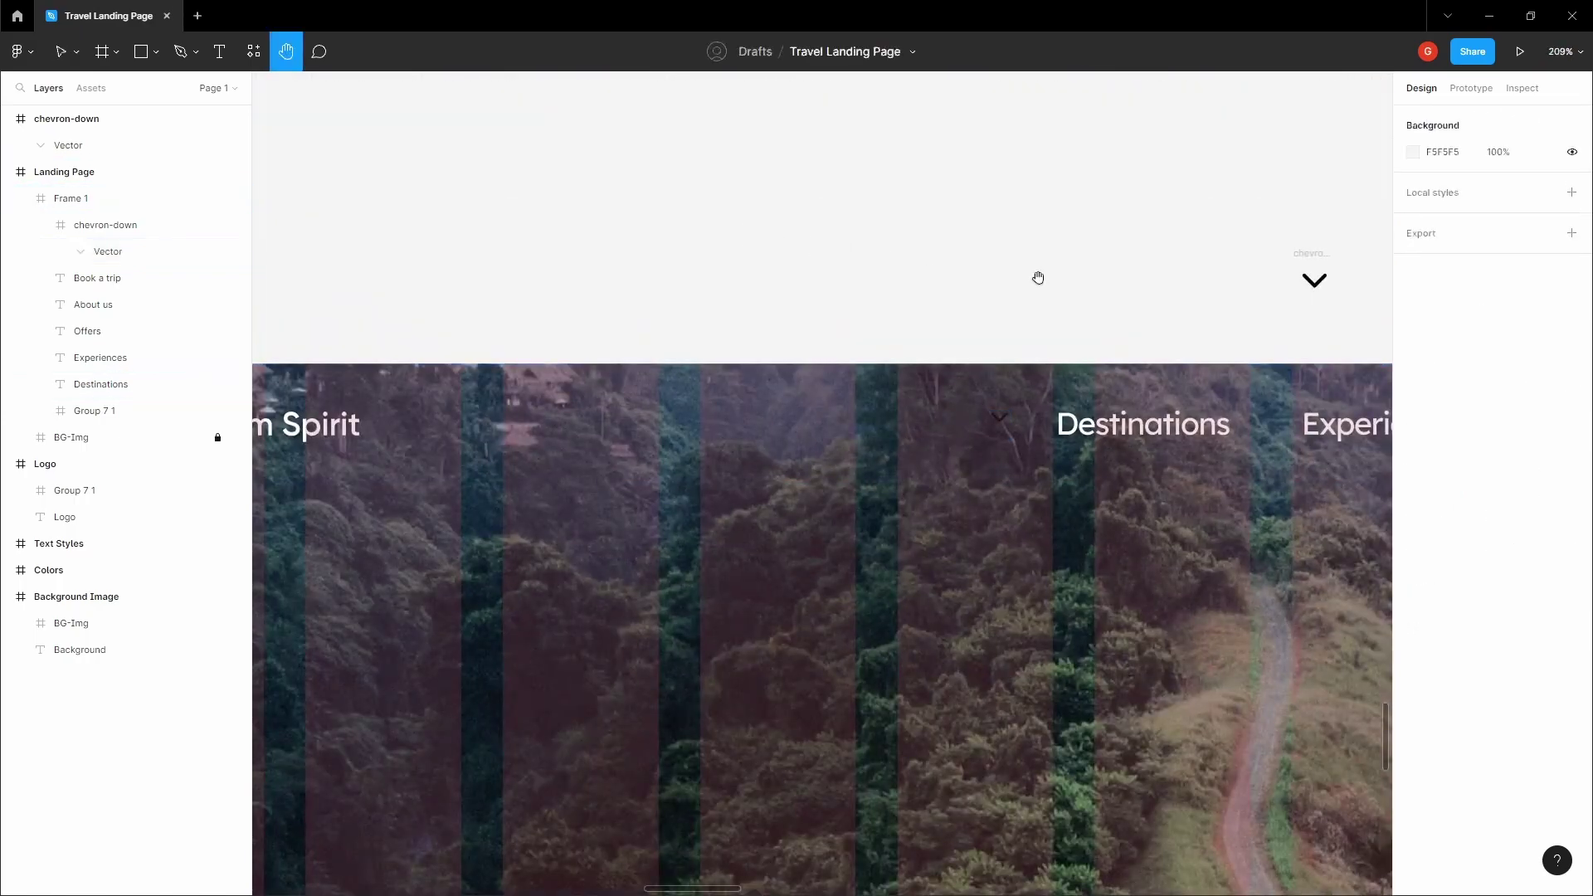
{"action": "left_click_drag", "start_coordinate": [1035, 277], "coordinate": [747, 220]}
{"action": "left_click", "coordinate": [731, 337]}
{"action": "double_click", "coordinate": [714, 360]}
{"action": "left_click_drag", "start_coordinate": [716, 361], "coordinate": [977, 361]}
Step: Align the chevron's vertical centre with the Destinations text and nudge the icon closer, to X 701
{"action": "left_click", "coordinate": [904, 377], "text": "shift"}
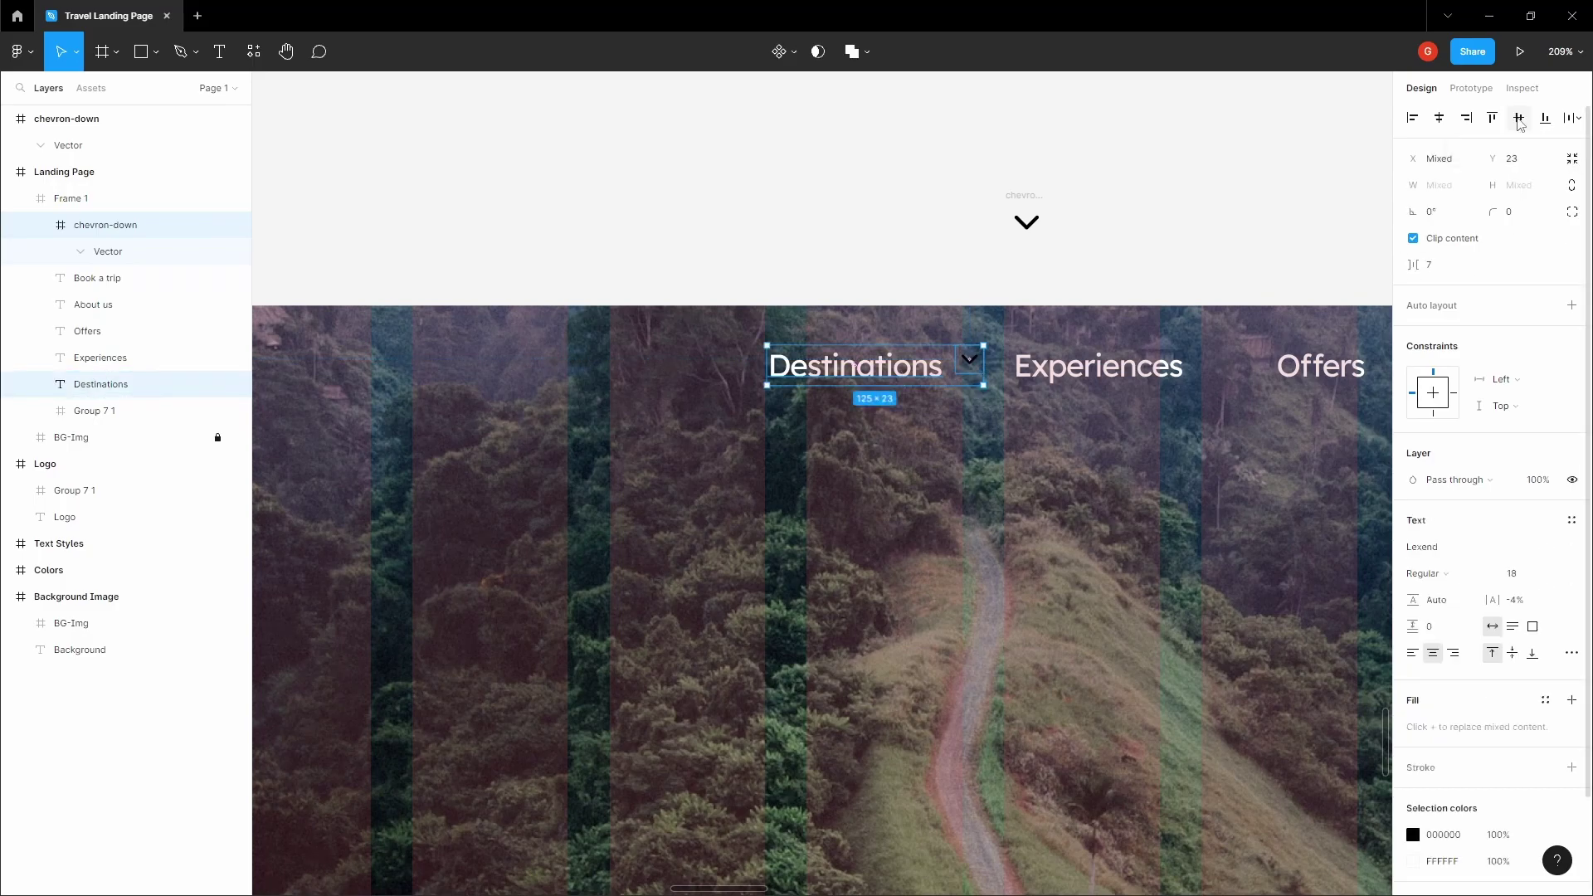
{"action": "left_click", "coordinate": [1519, 117]}
{"action": "scroll", "coordinate": [915, 369], "scroll_direction": "up", "scroll_amount": 5, "text": "ctrl"}
{"action": "left_click", "coordinate": [1034, 358]}
{"action": "key", "text": "Left"}
{"action": "key", "text": "Left"}
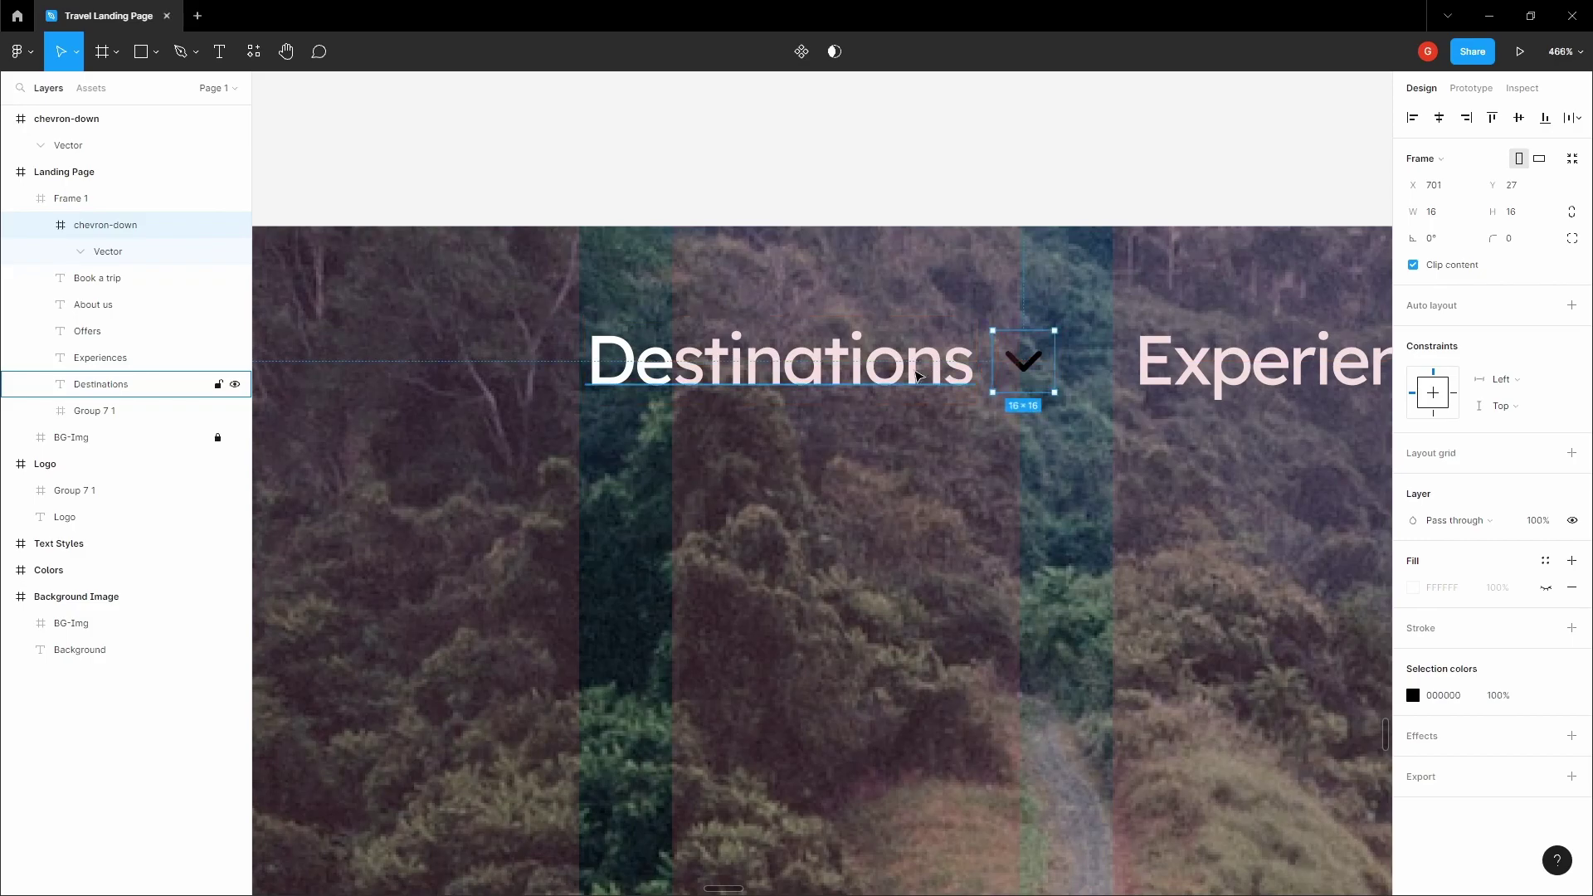
Step: Group the Destinations text with its chevron icon
{"action": "left_click", "coordinate": [918, 376], "text": "shift"}
{"action": "key", "text": "ctrl+g"}
{"action": "left_click", "coordinate": [941, 166]}
Step: Change the colour of the chevron beside Destinations to white
{"action": "left_click_drag", "start_coordinate": [923, 170], "coordinate": [759, 214]}
{"action": "double_click", "coordinate": [854, 403]}
{"action": "left_click", "coordinate": [1413, 655]}
{"action": "left_click_drag", "start_coordinate": [1304, 604], "coordinate": [1190, 475]}
{"action": "left_click", "coordinate": [756, 224]}
Step: Distribute the Destinations group, Experiences, Offers and About us horizontally with a spacing of 40
{"action": "scroll", "coordinate": [757, 232], "scroll_direction": "down", "scroll_amount": 2}
{"action": "key", "text": "space"}
{"action": "scroll", "coordinate": [760, 224], "scroll_direction": "down", "scroll_amount": 2}
{"action": "left_click_drag", "start_coordinate": [764, 207], "coordinate": [607, 258]}
{"action": "double_click", "coordinate": [834, 387]}
{"action": "key", "text": "space"}
{"action": "left_click", "coordinate": [829, 371], "text": "shift"}
{"action": "left_click", "coordinate": [965, 363], "text": "shift"}
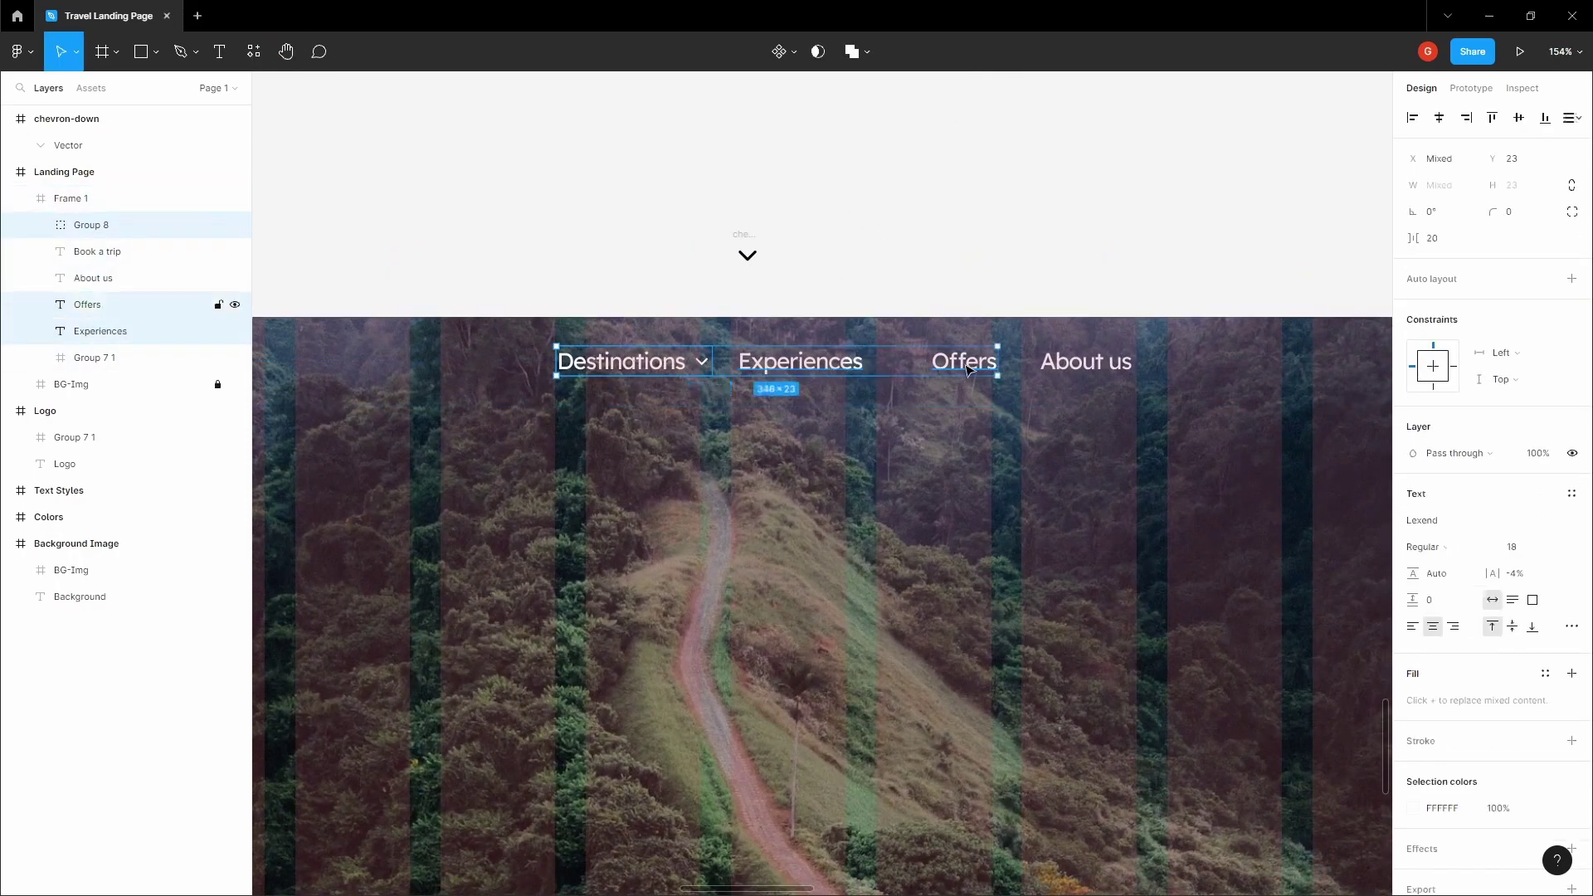
{"action": "left_click", "coordinate": [1072, 366], "text": "shift"}
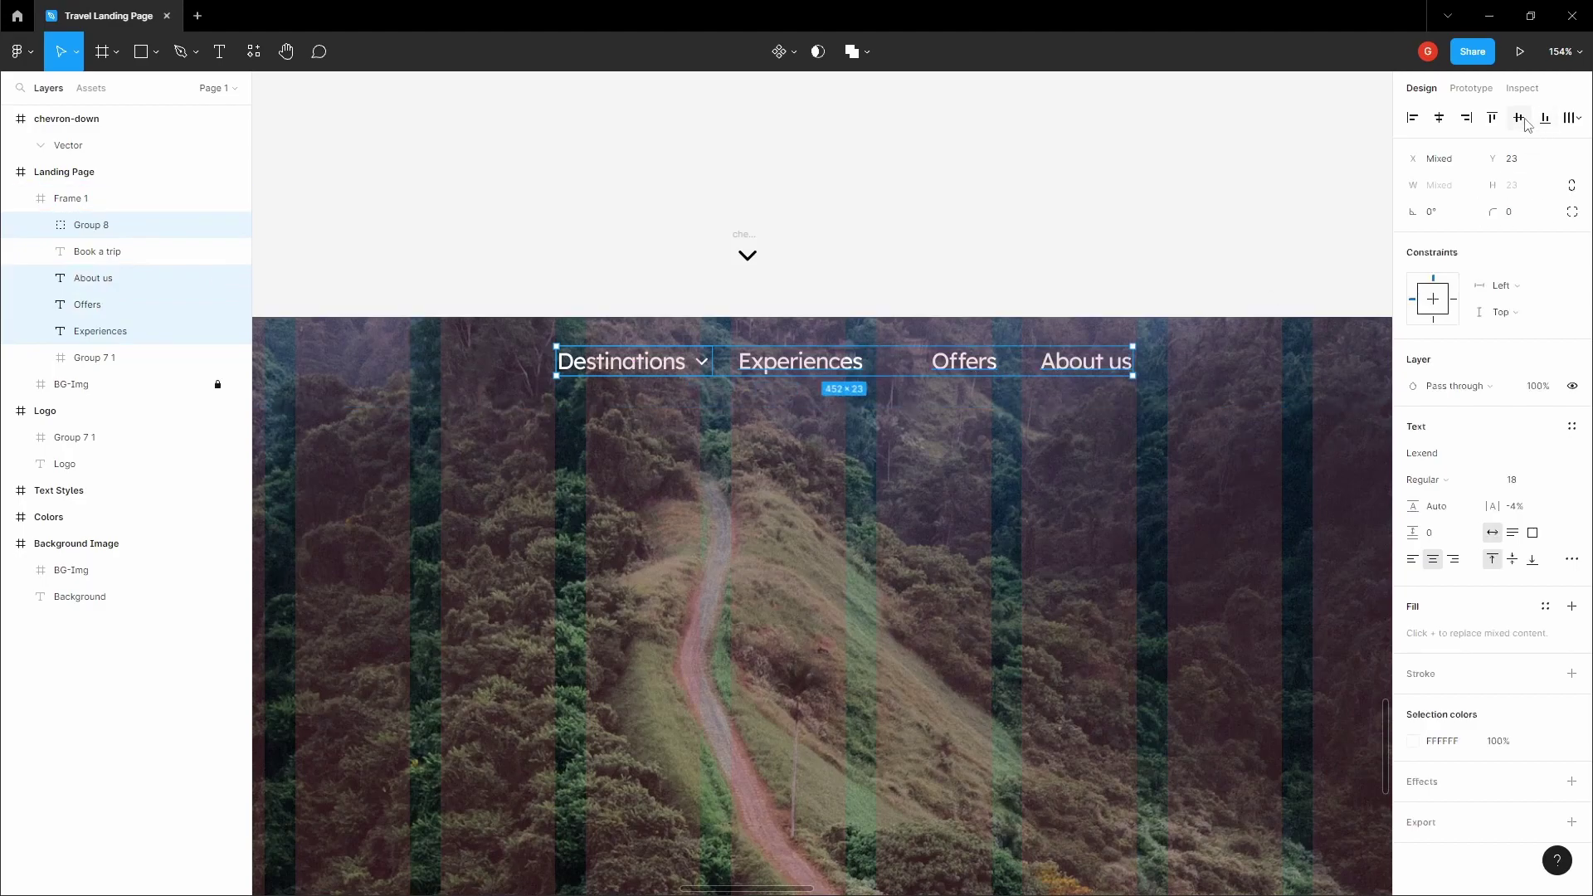
{"action": "left_click", "coordinate": [1574, 123]}
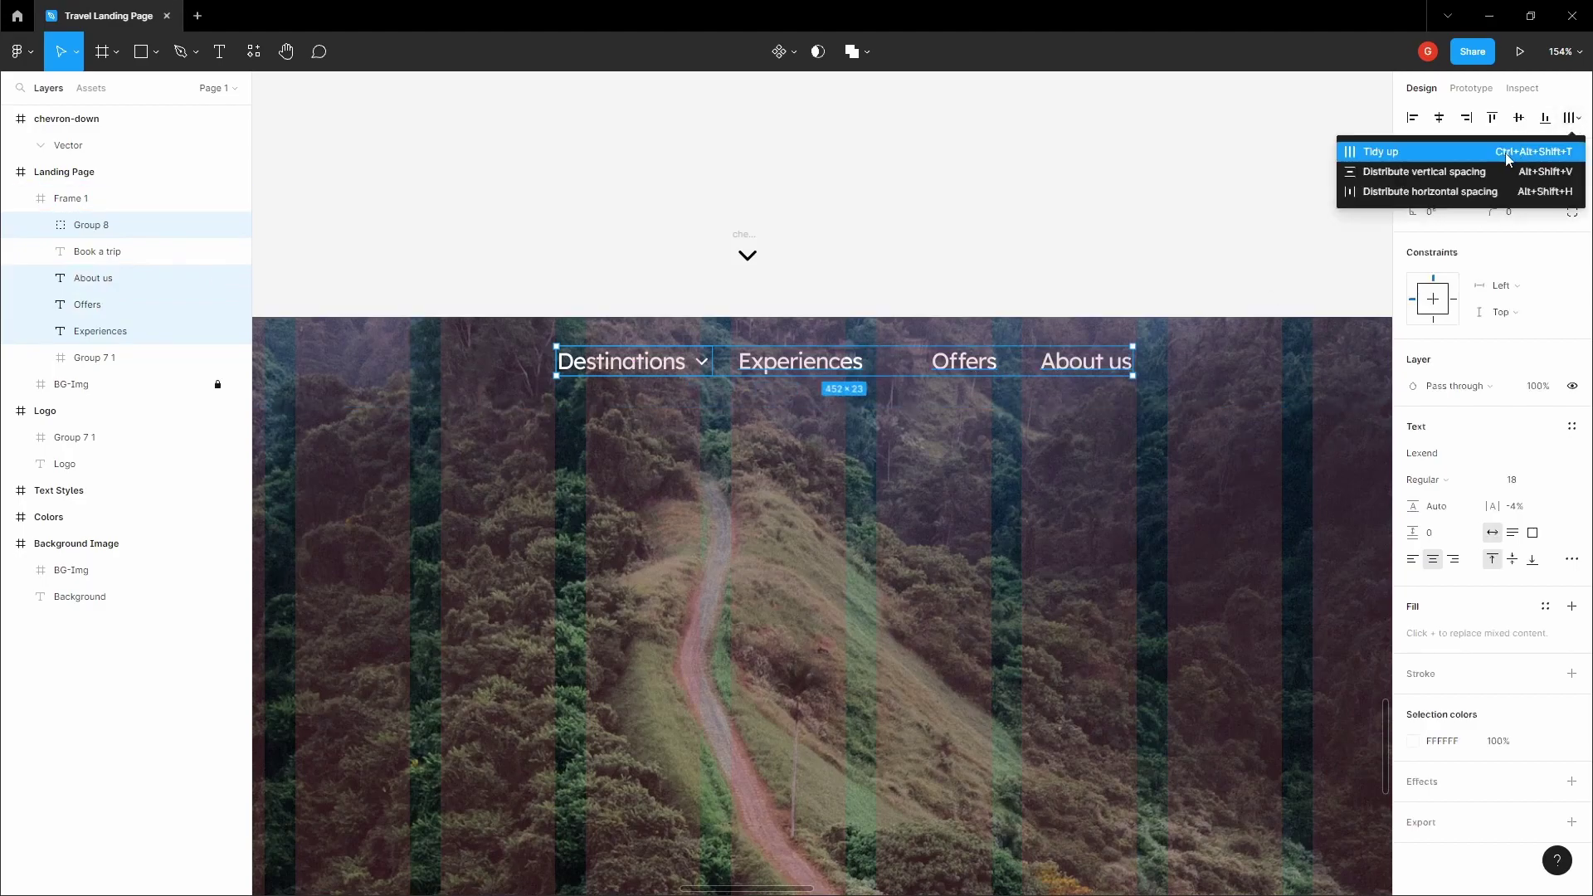
{"action": "left_click", "coordinate": [1475, 193]}
{"action": "type", "text": "40"}
{"action": "key", "text": "Tab"}
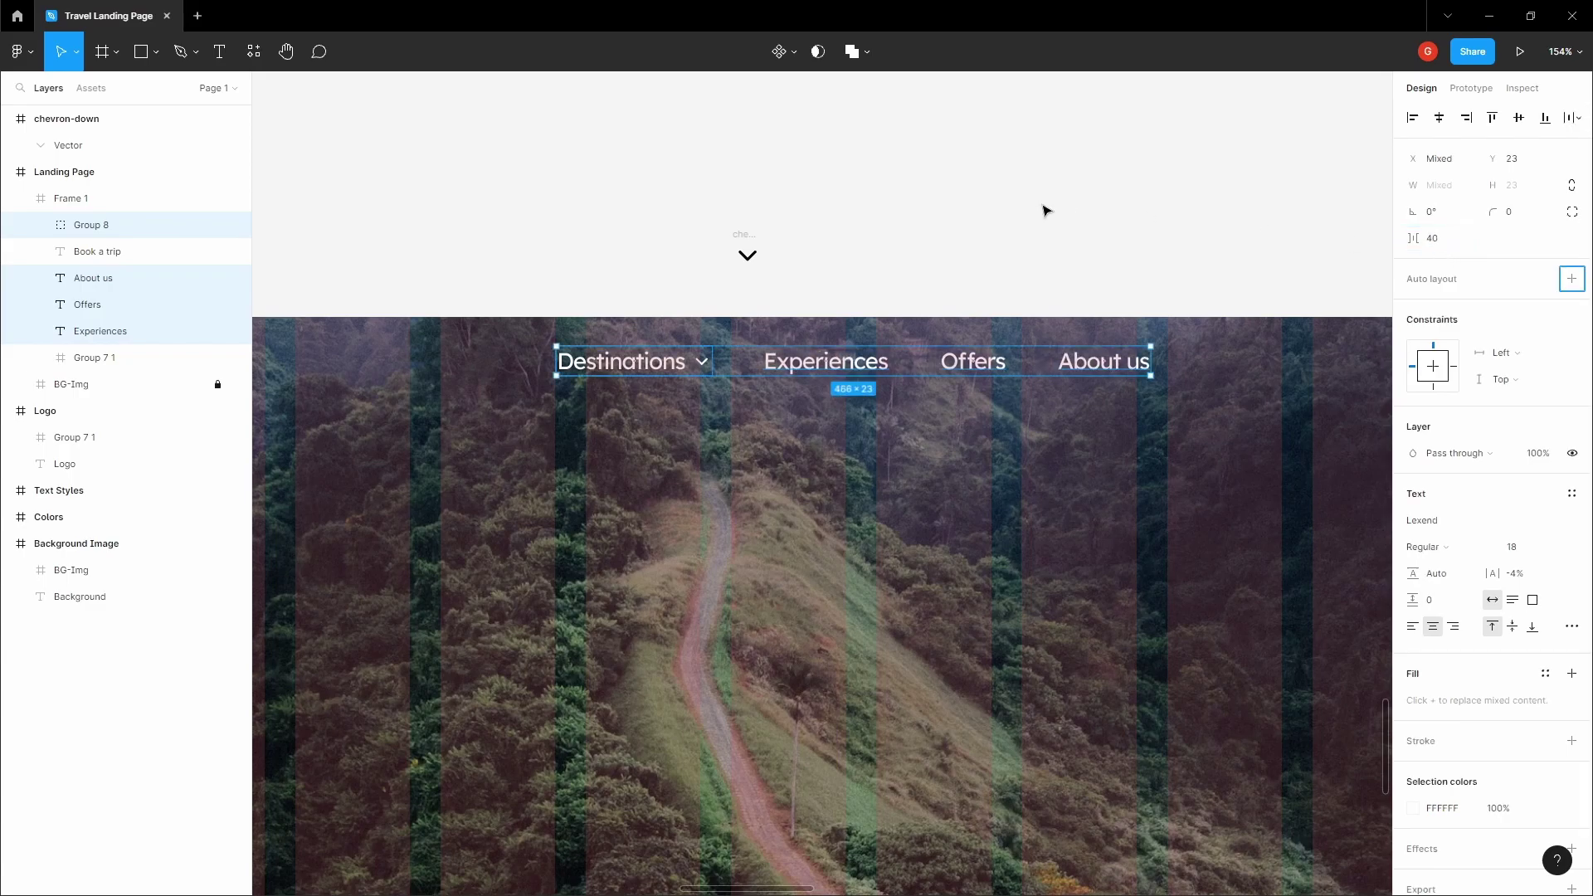
Step: Group the four evenly spaced navigation links and centre the group horizontally and vertically in Frame 1
{"action": "key", "text": "ctrl+g"}
{"action": "left_click", "coordinate": [984, 214]}
{"action": "scroll", "coordinate": [969, 214], "scroll_direction": "down", "scroll_amount": 5}
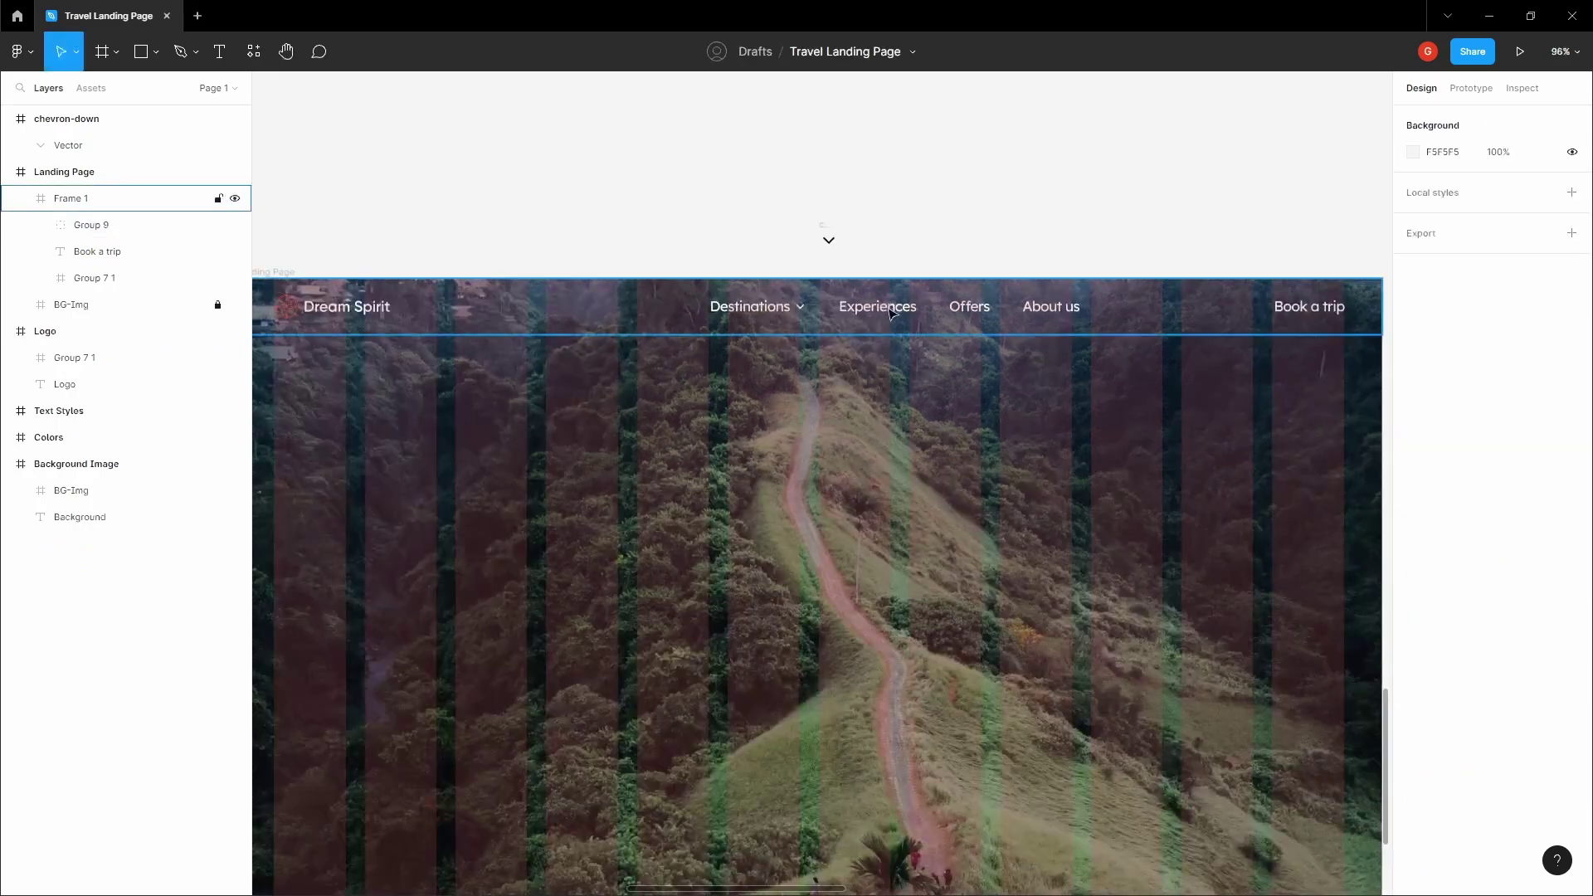
{"action": "left_click", "coordinate": [891, 312]}
{"action": "left_click", "coordinate": [1526, 121]}
{"action": "left_click", "coordinate": [1437, 123]}
{"action": "left_click", "coordinate": [1054, 174]}
Step: Move the Book a trip text within Frame 1 to about X 1261, Y 23
{"action": "key", "text": "space"}
{"action": "left_click_drag", "start_coordinate": [1053, 174], "coordinate": [1012, 234]}
{"action": "scroll", "coordinate": [1101, 175], "scroll_direction": "down", "scroll_amount": 3}
{"action": "key", "text": "v"}
{"action": "left_click", "coordinate": [1013, 286]}
{"action": "key", "text": "space"}
{"action": "left_click_drag", "start_coordinate": [1061, 229], "coordinate": [726, 271]}
{"action": "scroll", "coordinate": [775, 311], "scroll_direction": "up", "scroll_amount": 1}
{"action": "scroll", "coordinate": [810, 327], "scroll_direction": "up", "scroll_amount": 2}
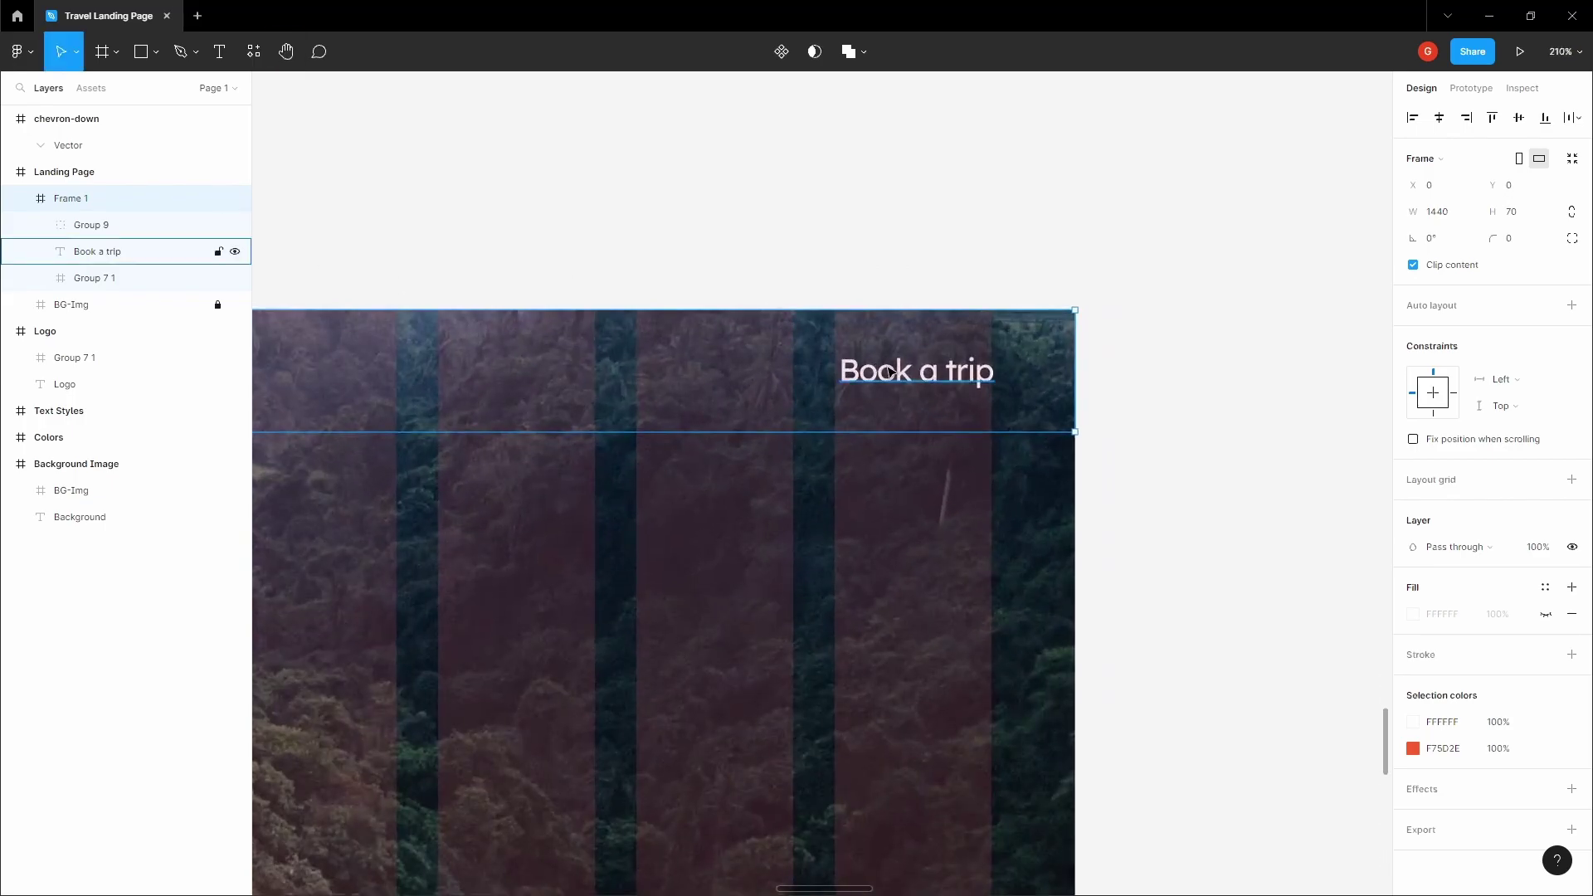
{"action": "scroll", "coordinate": [913, 358], "scroll_direction": "up", "scroll_amount": 1}
{"action": "left_click", "coordinate": [913, 369]}
{"action": "left_click_drag", "start_coordinate": [929, 375], "coordinate": [828, 378]}
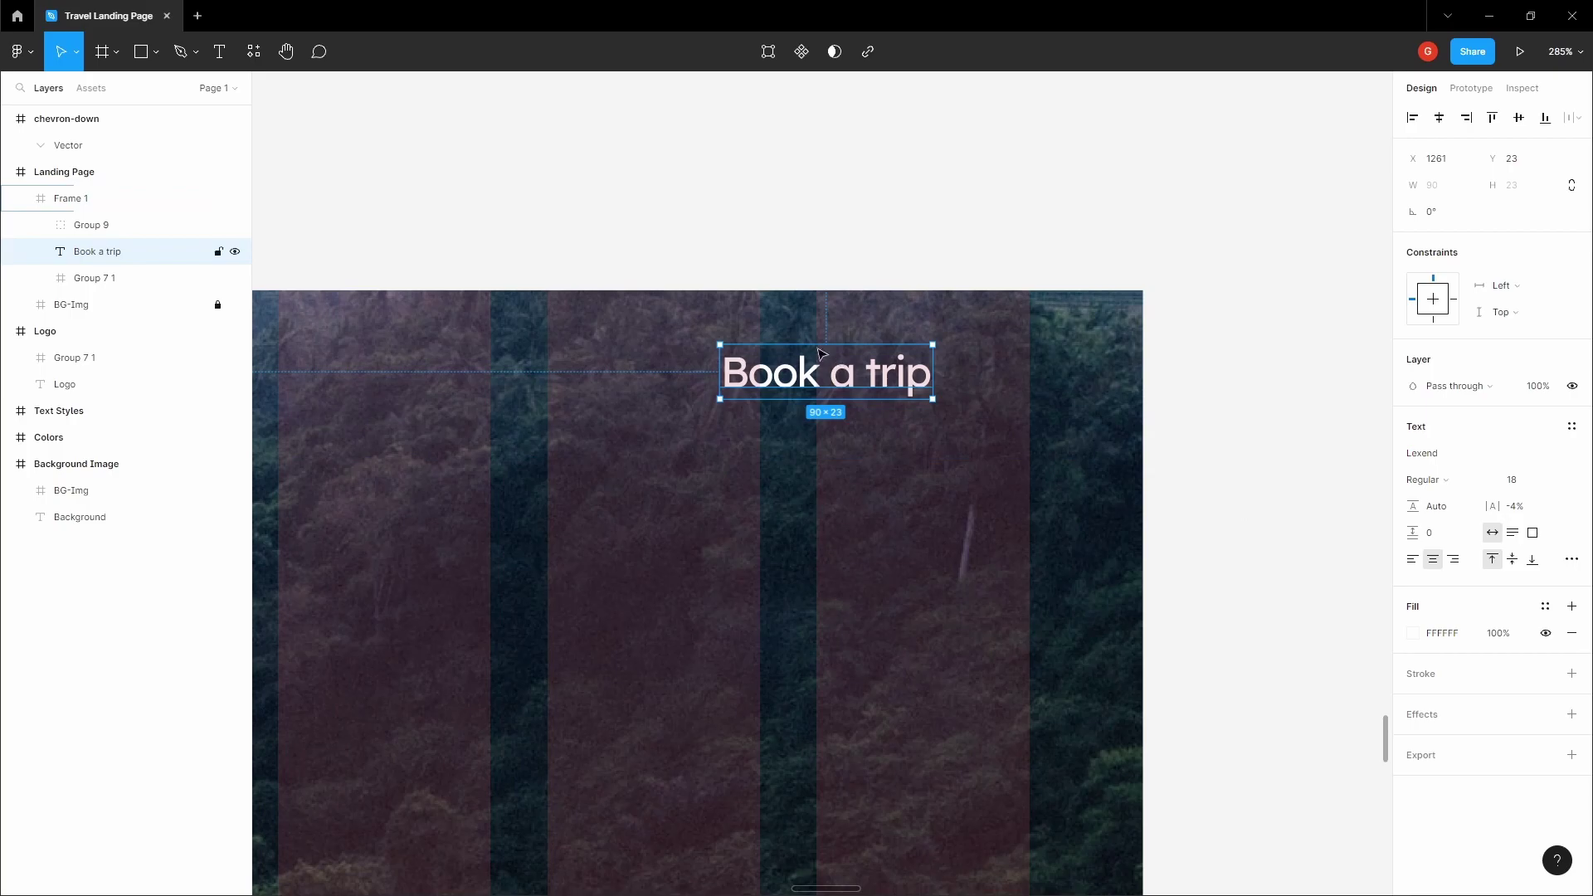
Step: Add auto layout to the Book a trip text with 16 horizontal and 8 vertical padding, and move it to about X 1270, Y 13
{"action": "key", "text": "shift+a"}
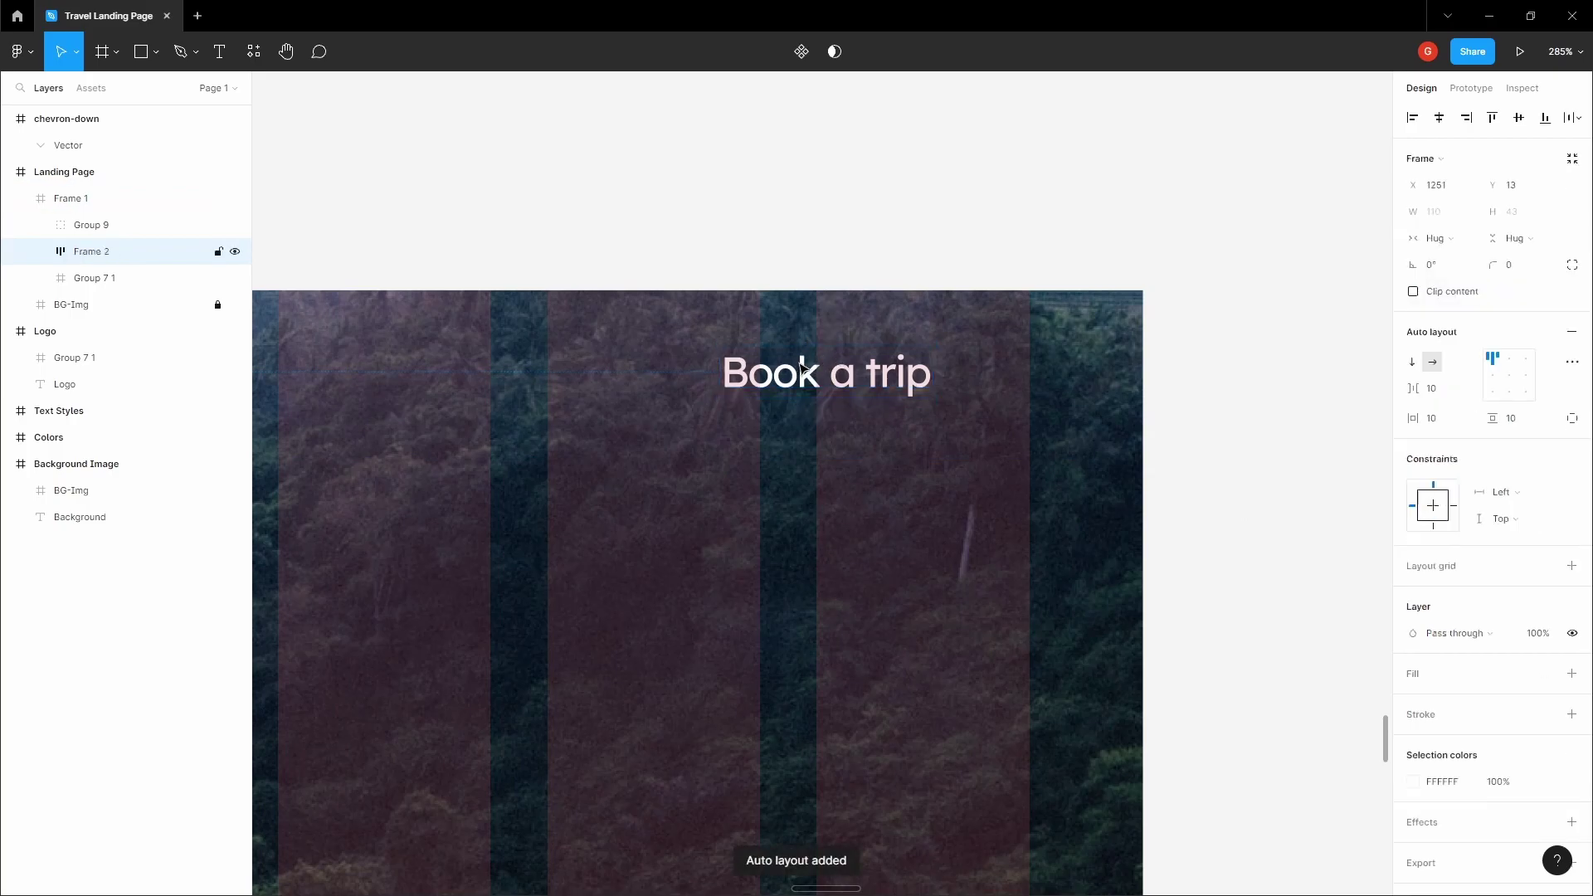
{"action": "left_click", "coordinate": [1531, 425]}
{"action": "key", "text": "Tab"}
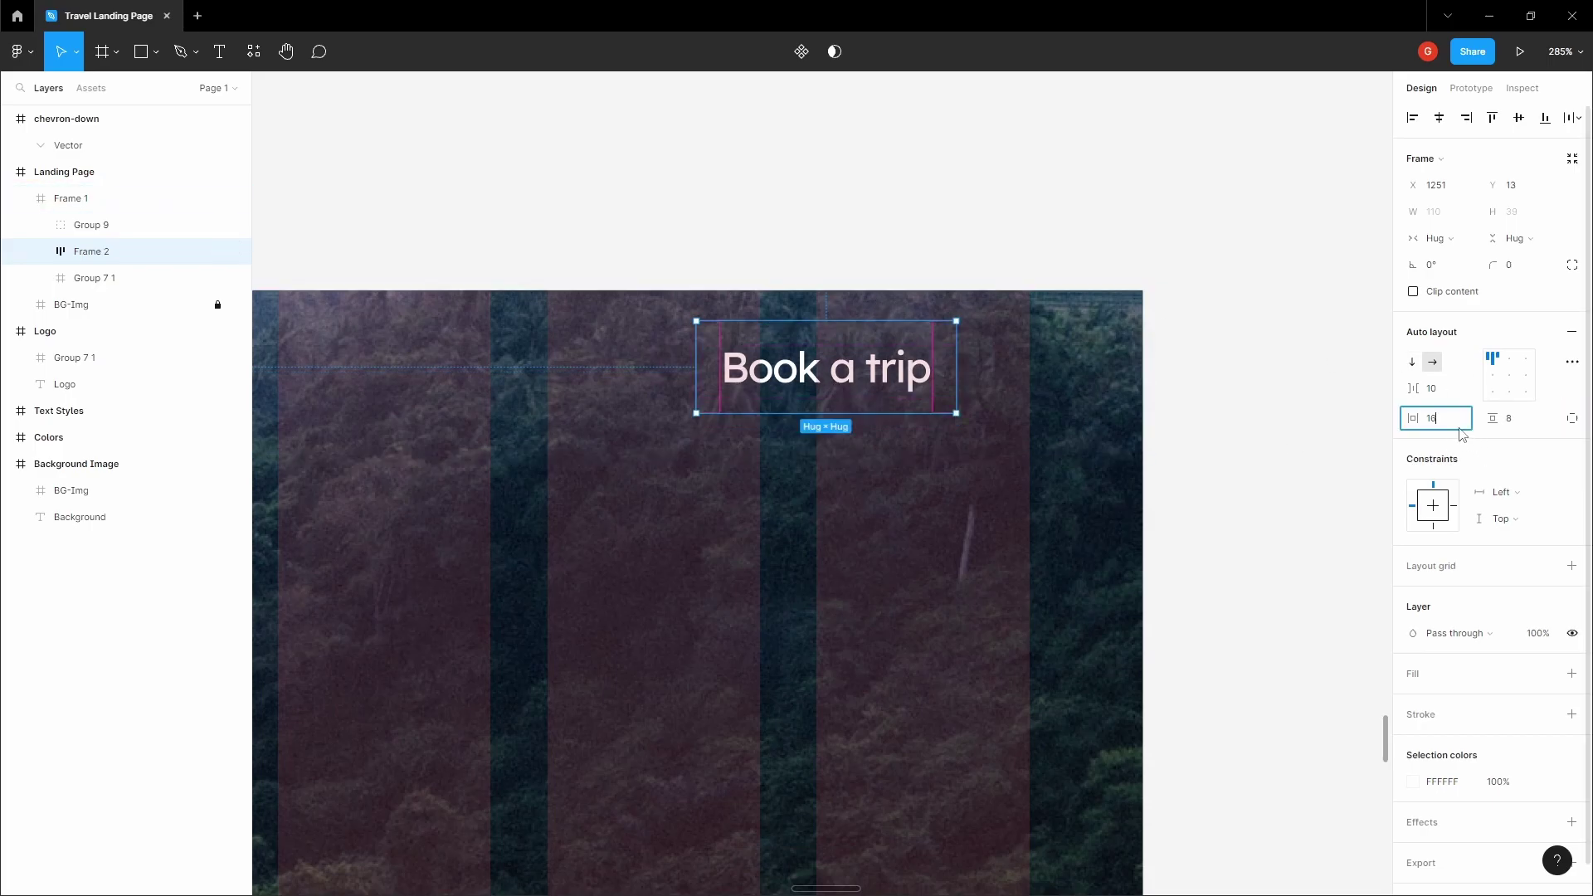
{"action": "left_click", "coordinate": [1458, 427]}
{"action": "type", "text": "16"}
{"action": "key", "text": "Tab"}
{"action": "left_click_drag", "start_coordinate": [921, 354], "coordinate": [983, 355]}
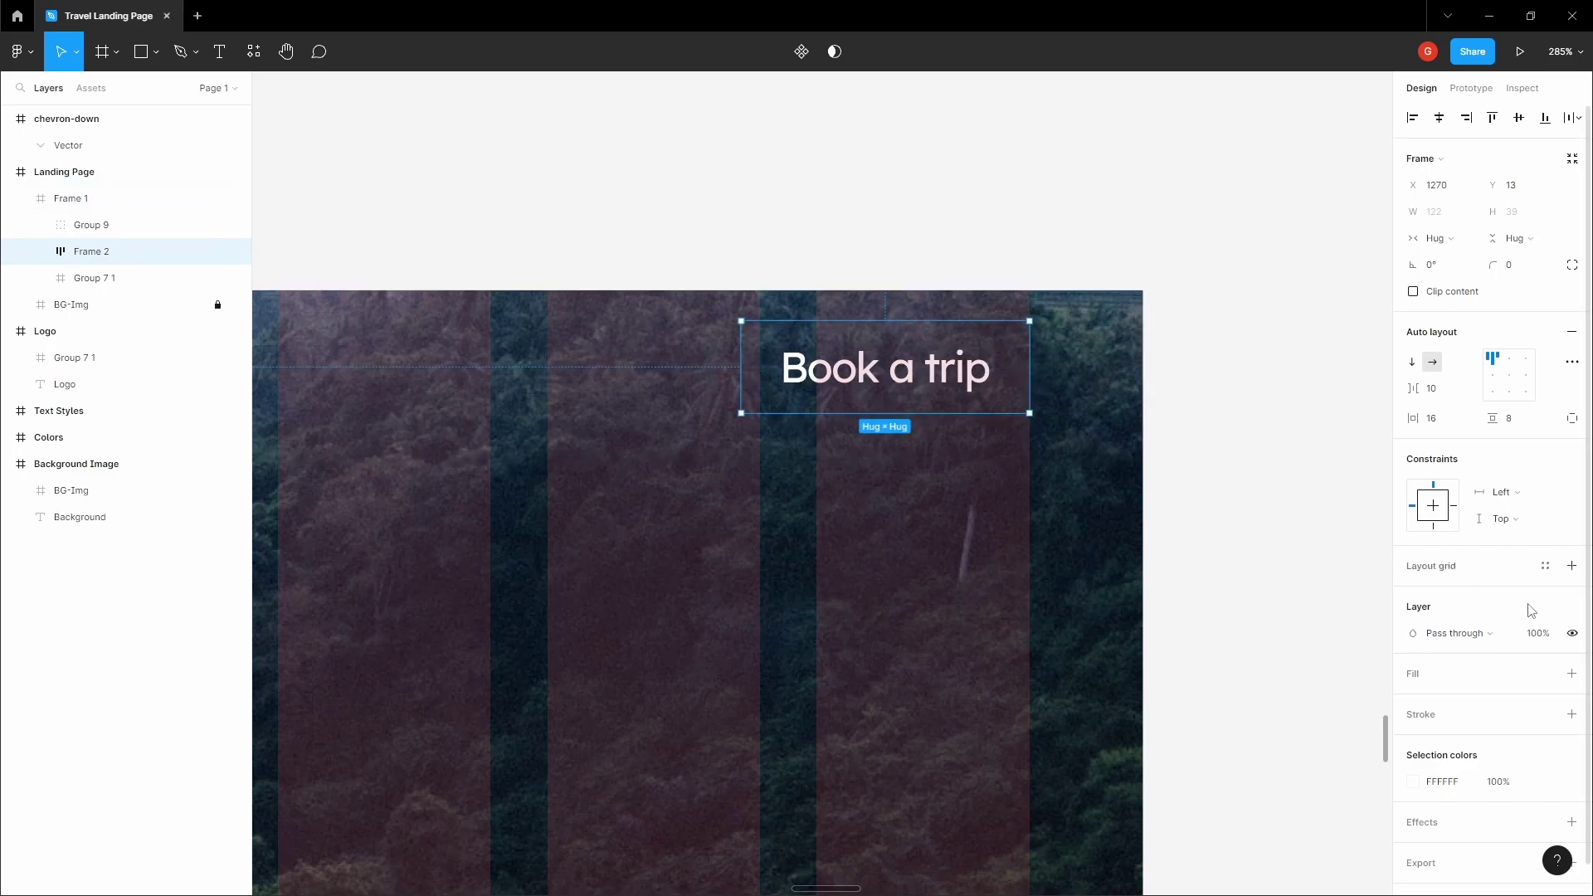
Step: Fill the Book a trip button with the primary colour F65D2E copied from the Colors frame's swatch
{"action": "left_click", "coordinate": [1578, 674]}
{"action": "left_click", "coordinate": [843, 178]}
{"action": "key", "text": "space"}
{"action": "scroll", "coordinate": [878, 241], "scroll_direction": "down", "scroll_amount": 8}
{"action": "left_click_drag", "start_coordinate": [847, 180], "coordinate": [877, 477]}
{"action": "scroll", "coordinate": [881, 294], "scroll_direction": "up", "scroll_amount": 5}
{"action": "left_click_drag", "start_coordinate": [881, 286], "coordinate": [868, 473]}
{"action": "scroll", "coordinate": [868, 472], "scroll_direction": "down", "scroll_amount": 4}
{"action": "left_click_drag", "start_coordinate": [855, 363], "coordinate": [803, 586]}
{"action": "left_click", "coordinate": [873, 172]}
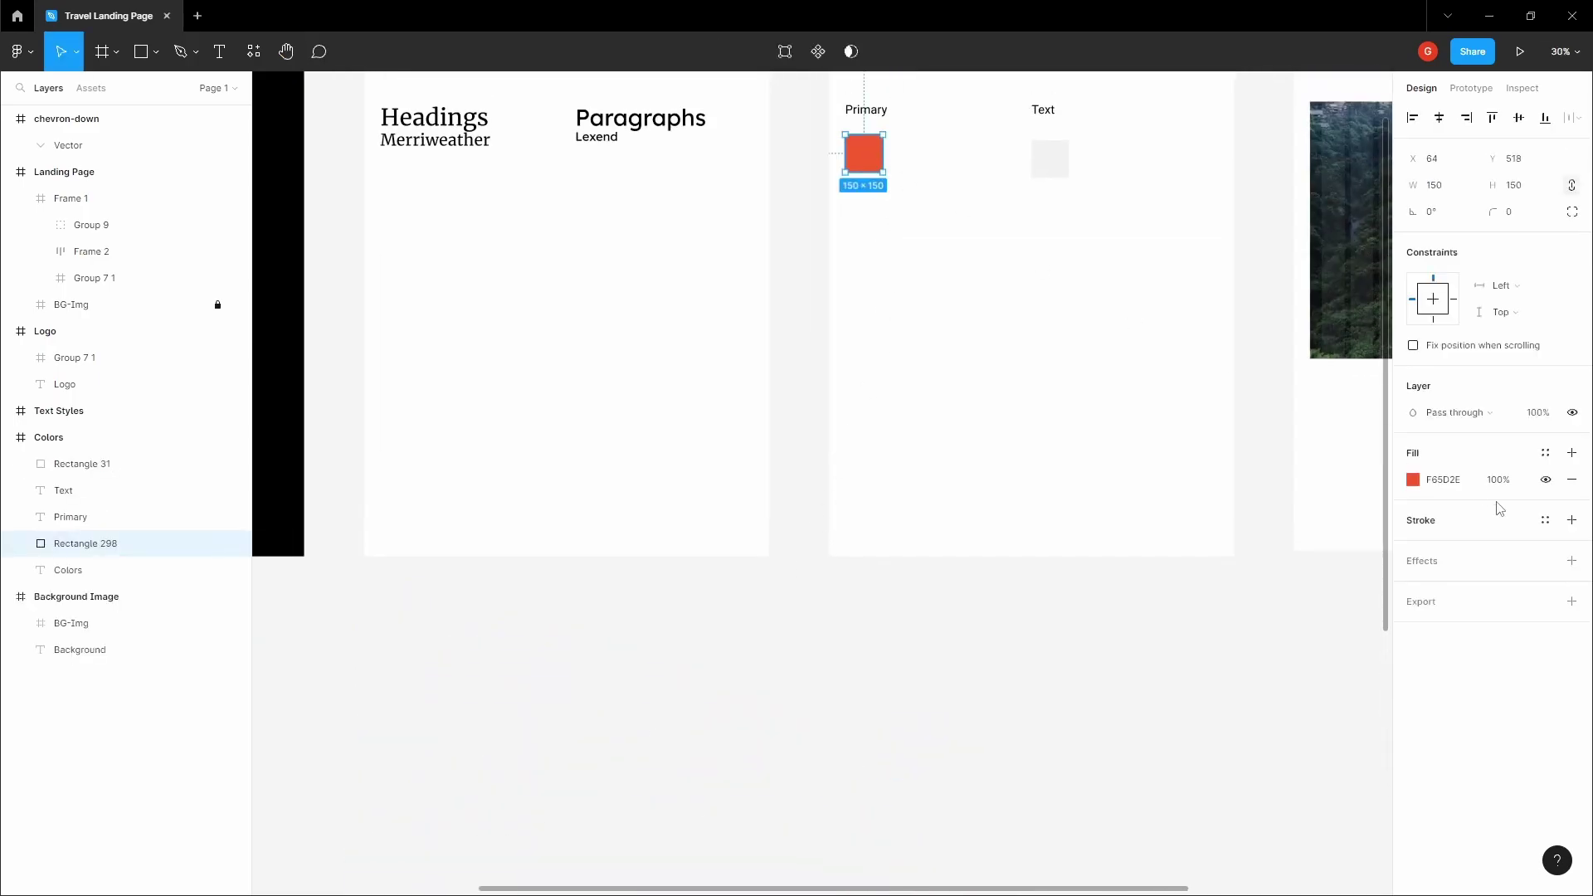
{"action": "left_click", "coordinate": [1040, 727]}
{"action": "left_click_drag", "start_coordinate": [1040, 727], "coordinate": [957, 260]}
{"action": "left_click_drag", "start_coordinate": [666, 593], "coordinate": [832, 426]}
{"action": "scroll", "coordinate": [863, 425], "scroll_direction": "up", "scroll_amount": 8}
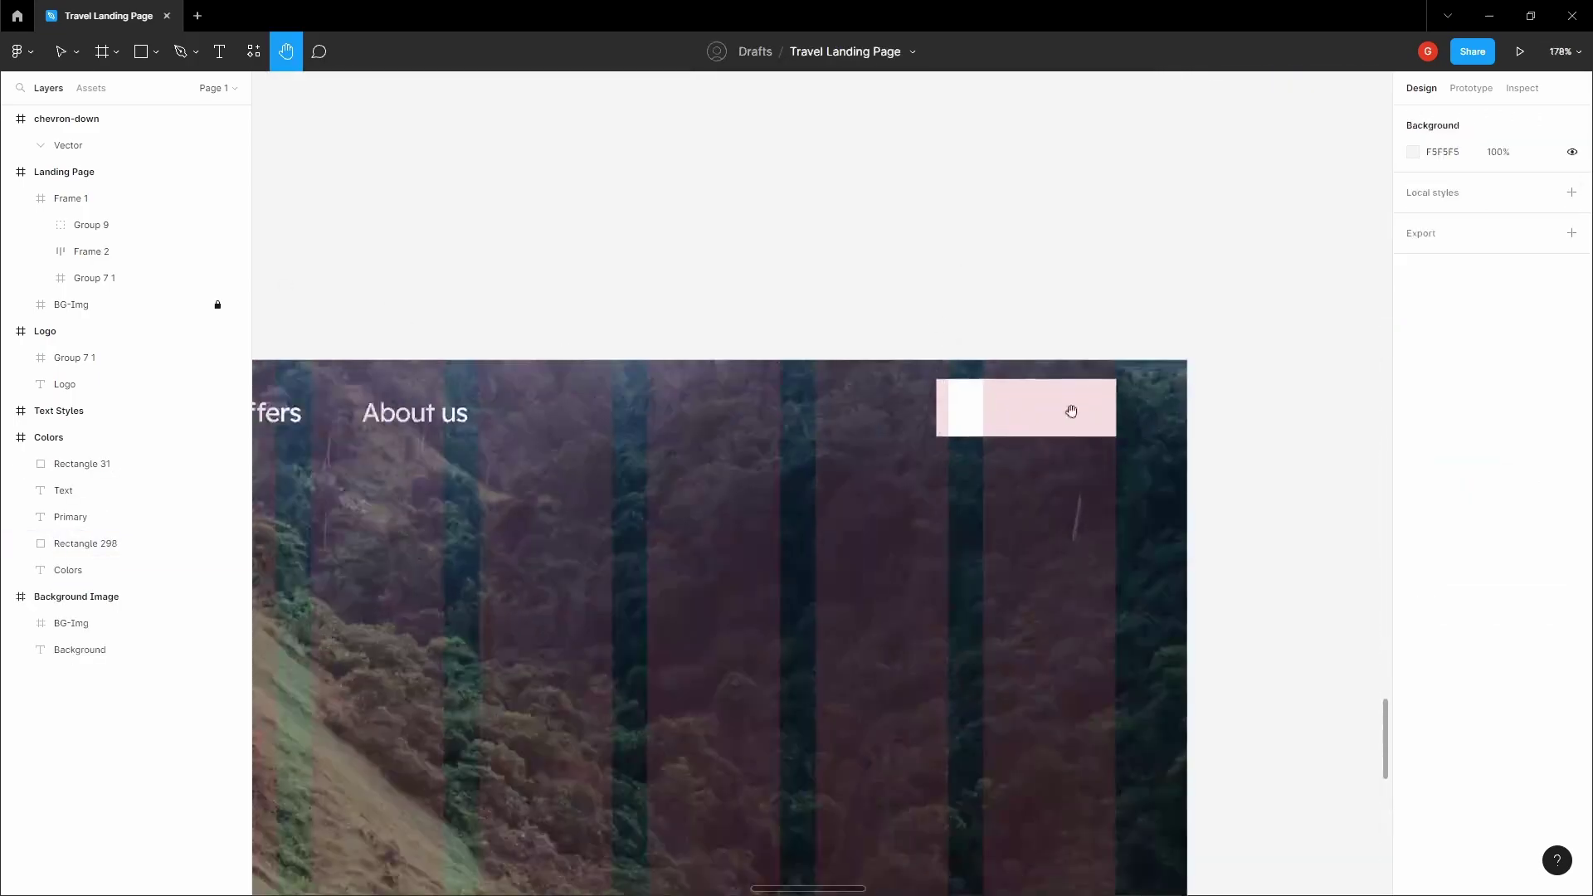
{"action": "left_click", "coordinate": [1080, 419]}
{"action": "key", "text": "ctrl+v"}
{"action": "left_click", "coordinate": [1092, 313]}
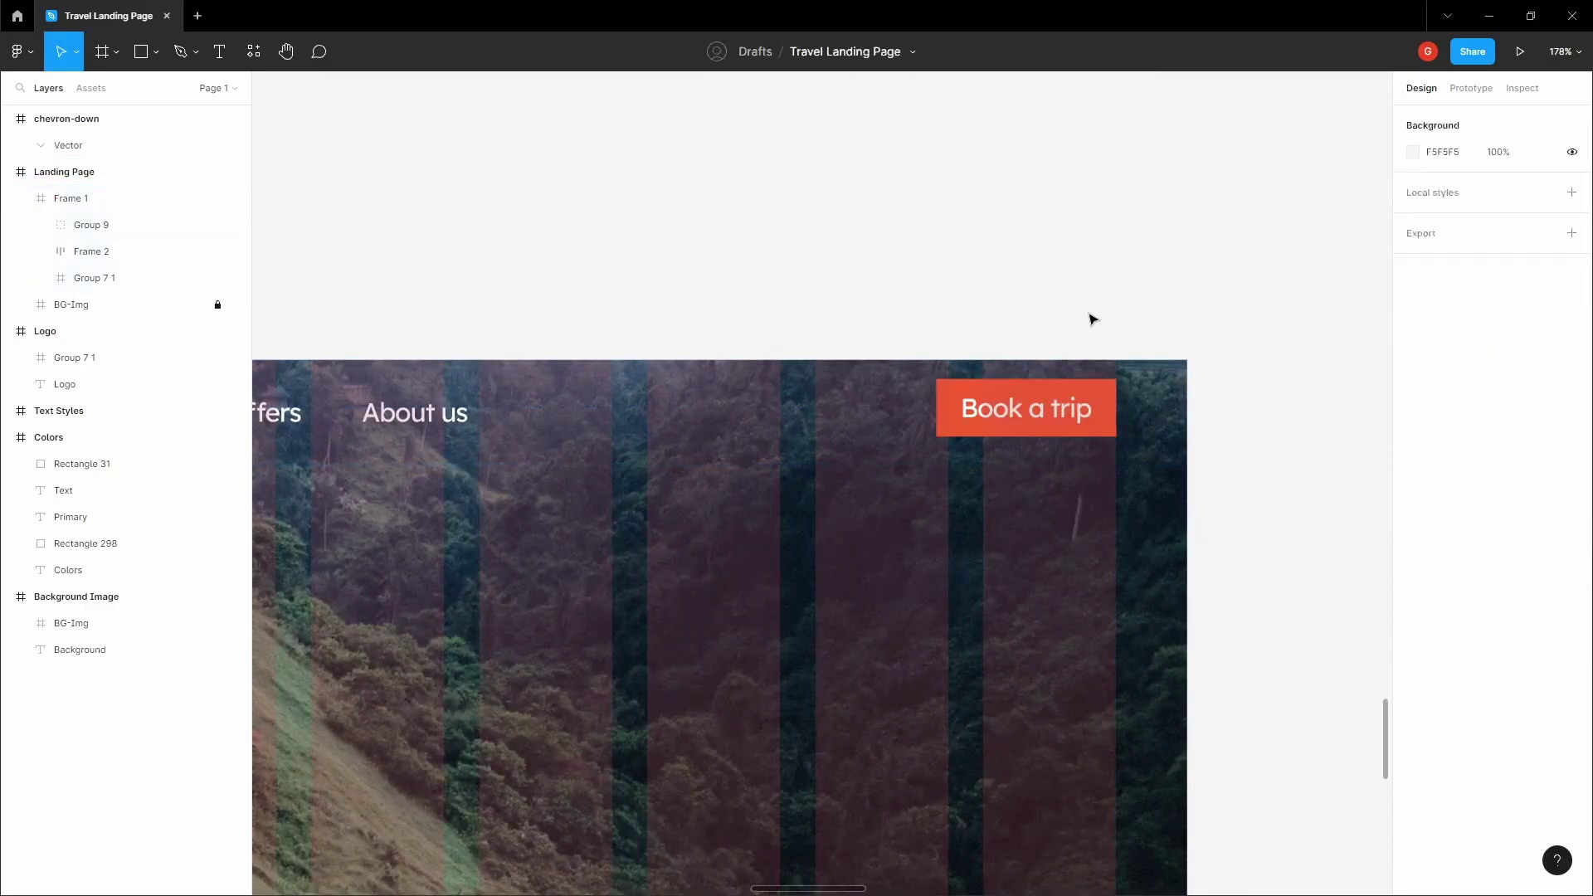
Step: Hide the layout grids and look over the whole landing page
{"action": "scroll", "coordinate": [1035, 362], "scroll_direction": "down", "scroll_amount": 4}
{"action": "left_click_drag", "start_coordinate": [874, 312], "coordinate": [1060, 280]}
{"action": "scroll", "coordinate": [942, 256], "scroll_direction": "down", "scroll_amount": 3}
{"action": "key", "text": "space"}
{"action": "left_click_drag", "start_coordinate": [910, 244], "coordinate": [937, 227]}
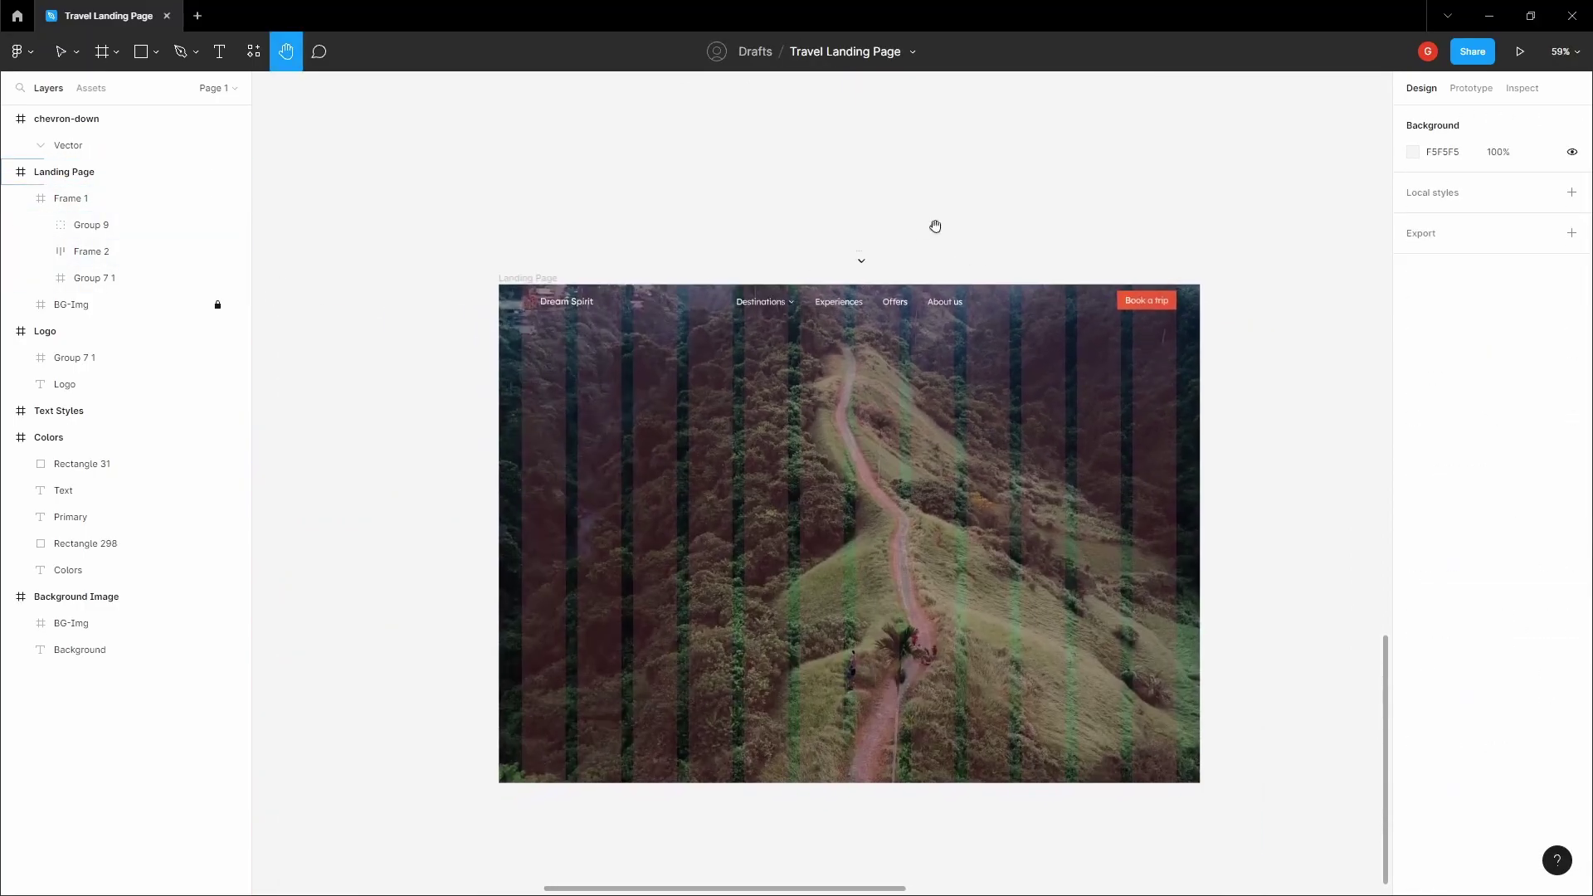
{"action": "key", "text": "shift+g"}
{"action": "key", "text": "space"}
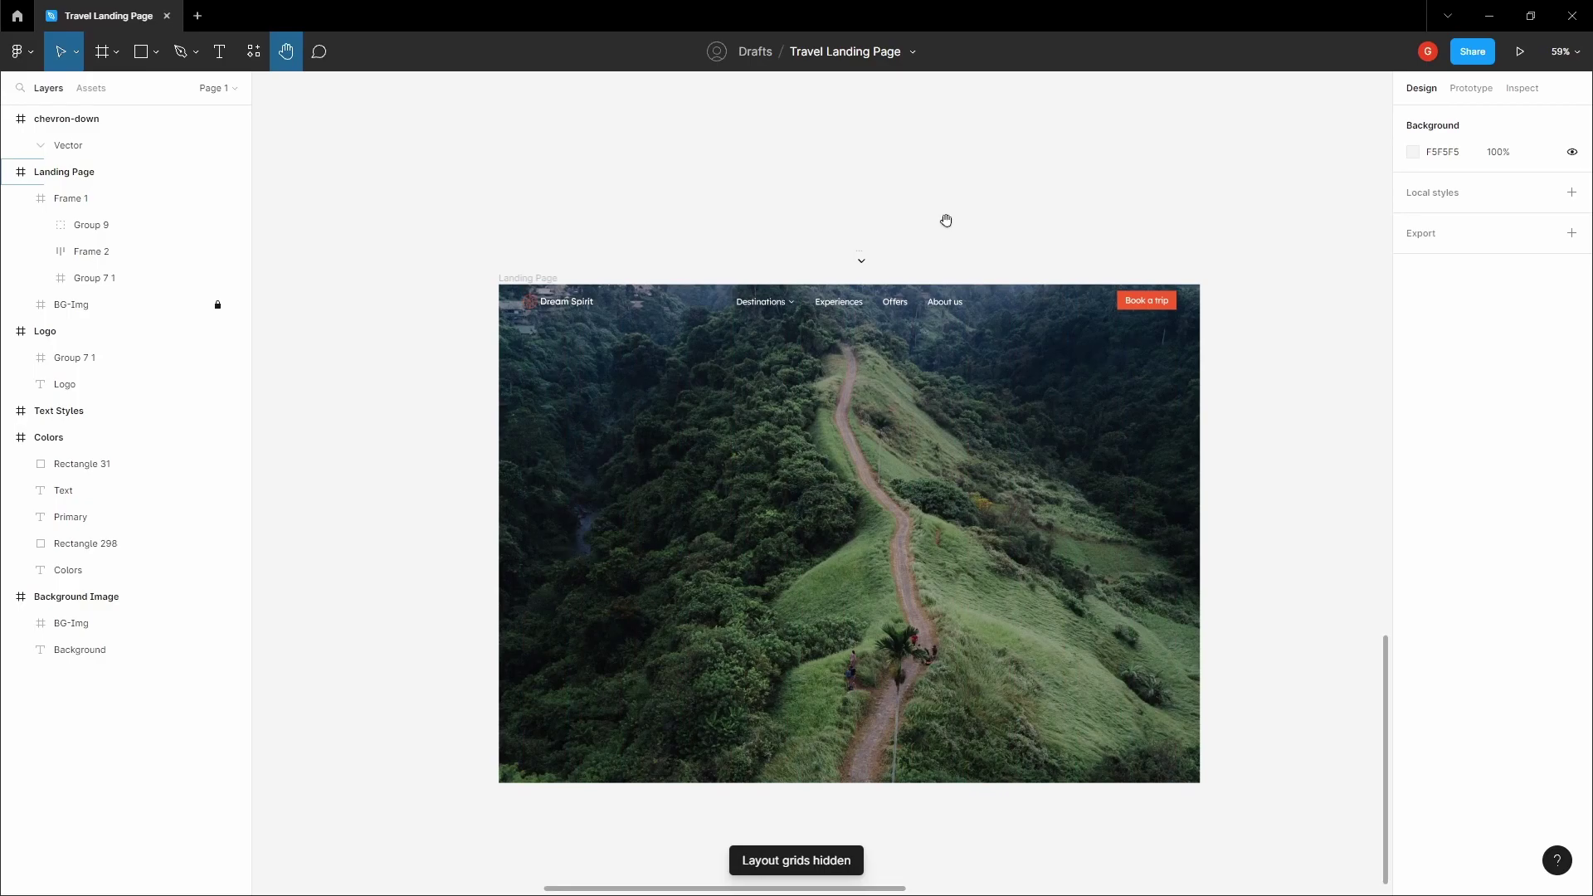
{"action": "left_click_drag", "start_coordinate": [946, 219], "coordinate": [903, 238]}
Step: Set the font size of Destinations, Experiences, Offers and About us in the navigation bar to 16
{"action": "scroll", "coordinate": [761, 304], "scroll_direction": "up", "scroll_amount": 4}
{"action": "left_click", "coordinate": [719, 334], "text": "ctrl"}
{"action": "scroll", "coordinate": [719, 334], "scroll_direction": "up", "scroll_amount": 2}
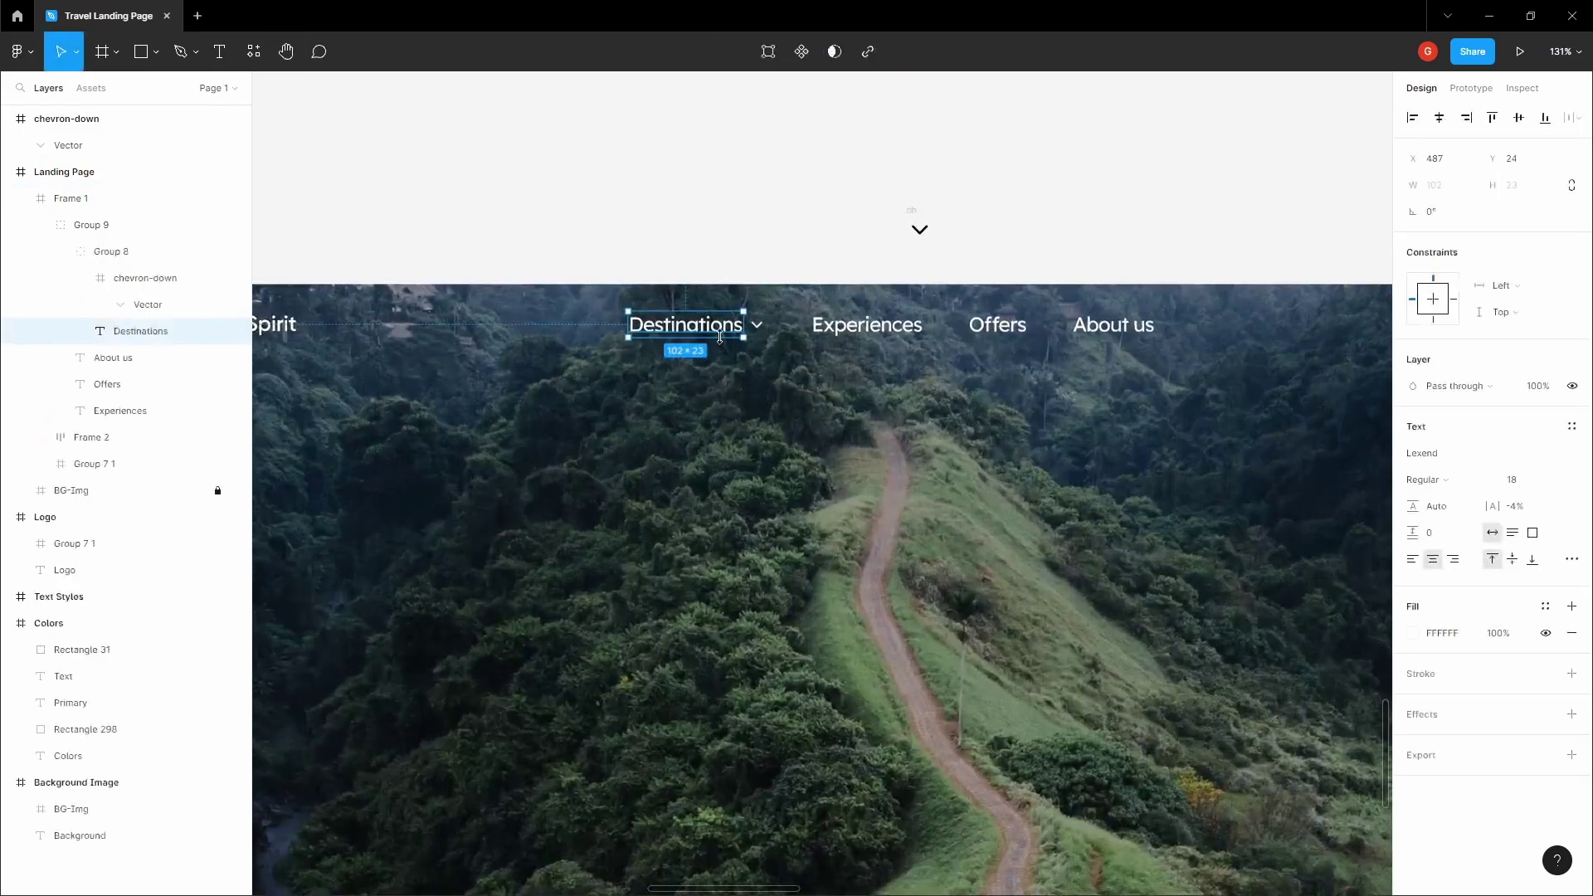
{"action": "left_click", "coordinate": [904, 329], "text": "ctrl+shift"}
{"action": "left_click", "coordinate": [1079, 328], "text": "ctrl+shift"}
{"action": "left_click", "coordinate": [1184, 331], "text": "shift"}
{"action": "left_click", "coordinate": [1533, 484]}
{"action": "type", "text": "16"}
{"action": "key", "text": "Tab"}
{"action": "left_click", "coordinate": [736, 210]}
Step: Nudge the chevron closer to the Destinations text, to X 587
{"action": "scroll", "coordinate": [690, 278], "scroll_direction": "up", "scroll_amount": 4}
{"action": "double_click", "coordinate": [889, 378]}
{"action": "scroll", "coordinate": [890, 378], "scroll_direction": "up", "scroll_amount": 3}
{"action": "left_click", "coordinate": [856, 365], "text": "ctrl"}
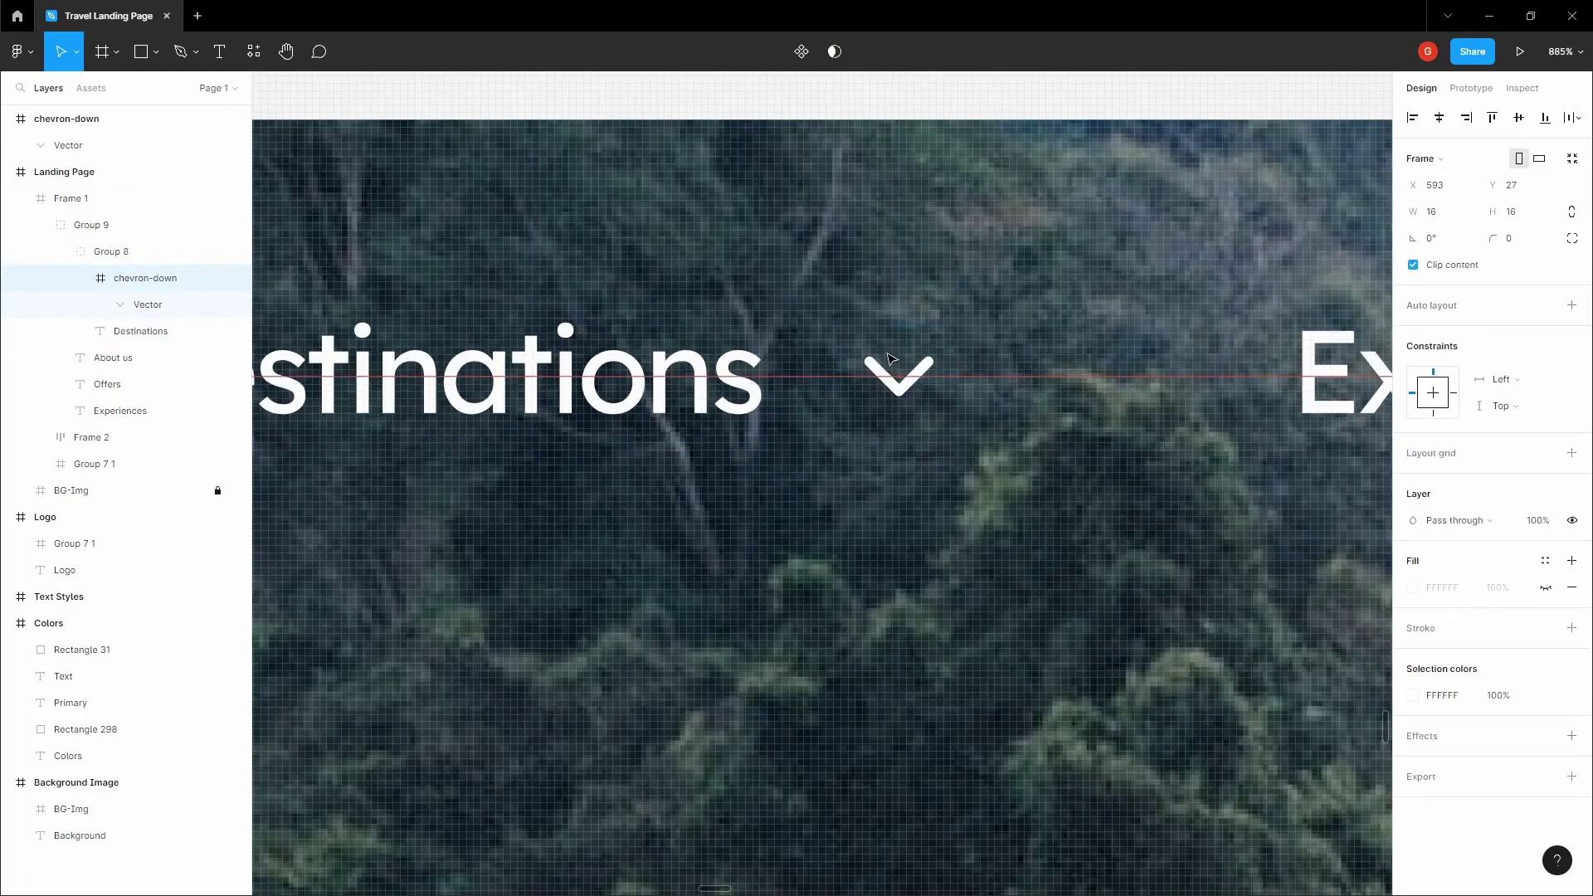
{"action": "key", "text": "Left"}
{"action": "key", "text": "Left"}
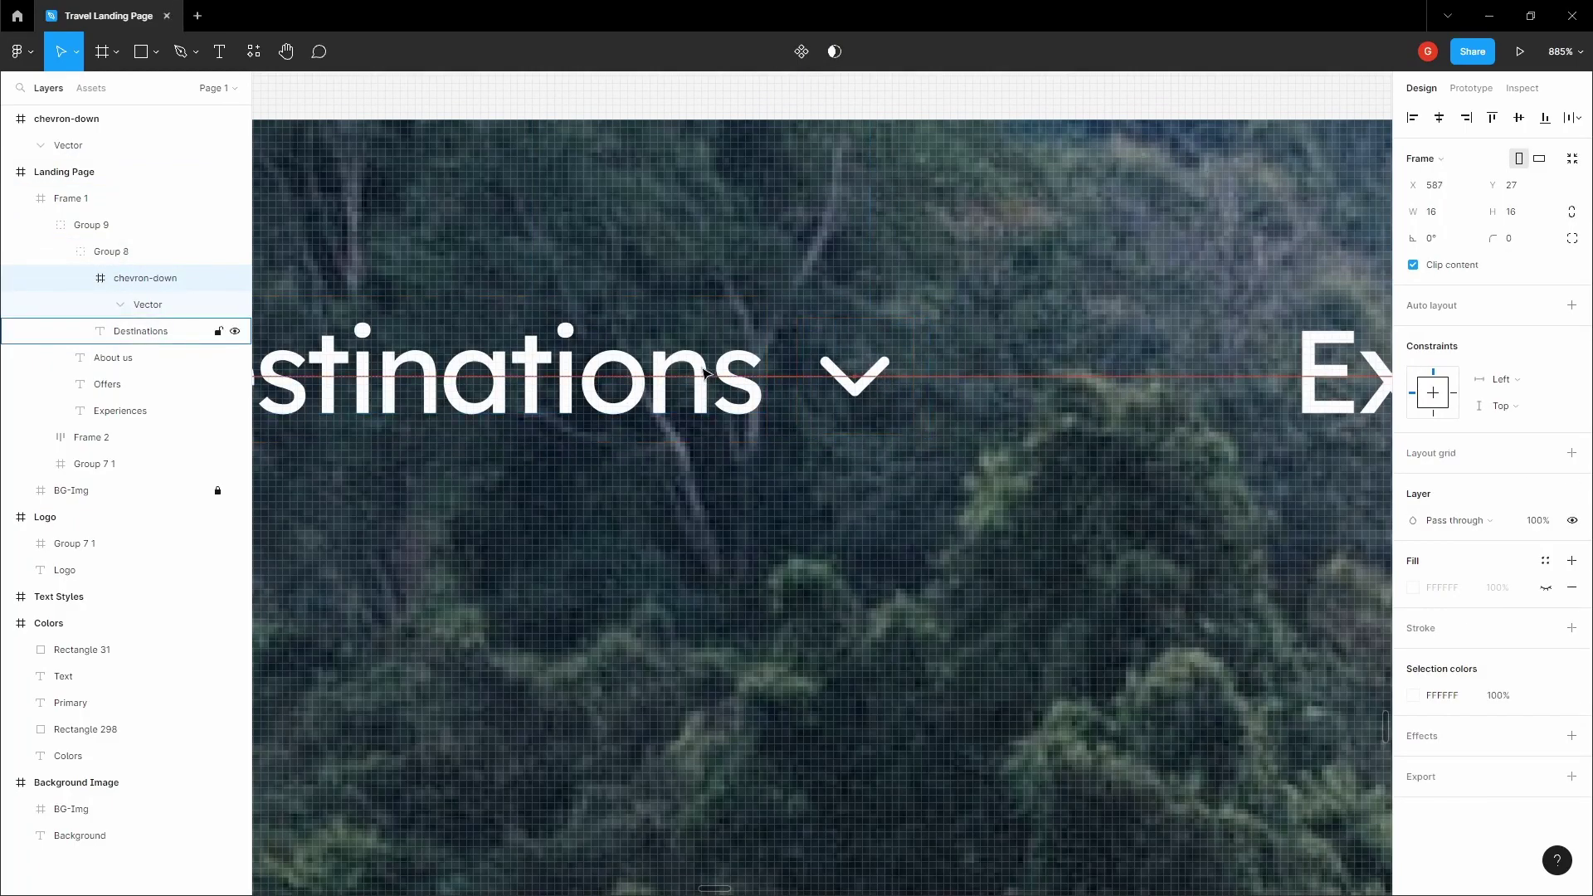
Step: Distribute the Destinations group and the three resized navigation links horizontally with a spacing of 40
{"action": "scroll", "coordinate": [716, 356], "scroll_direction": "down", "scroll_amount": 5}
{"action": "left_click", "coordinate": [758, 270]}
{"action": "left_click_drag", "start_coordinate": [760, 270], "coordinate": [689, 260]}
{"action": "double_click", "coordinate": [610, 364]}
{"action": "double_click", "coordinate": [610, 364]}
{"action": "left_click", "coordinate": [809, 373], "text": "shift"}
{"action": "left_click", "coordinate": [992, 365], "text": "shift"}
{"action": "left_click", "coordinate": [1143, 365], "text": "shift"}
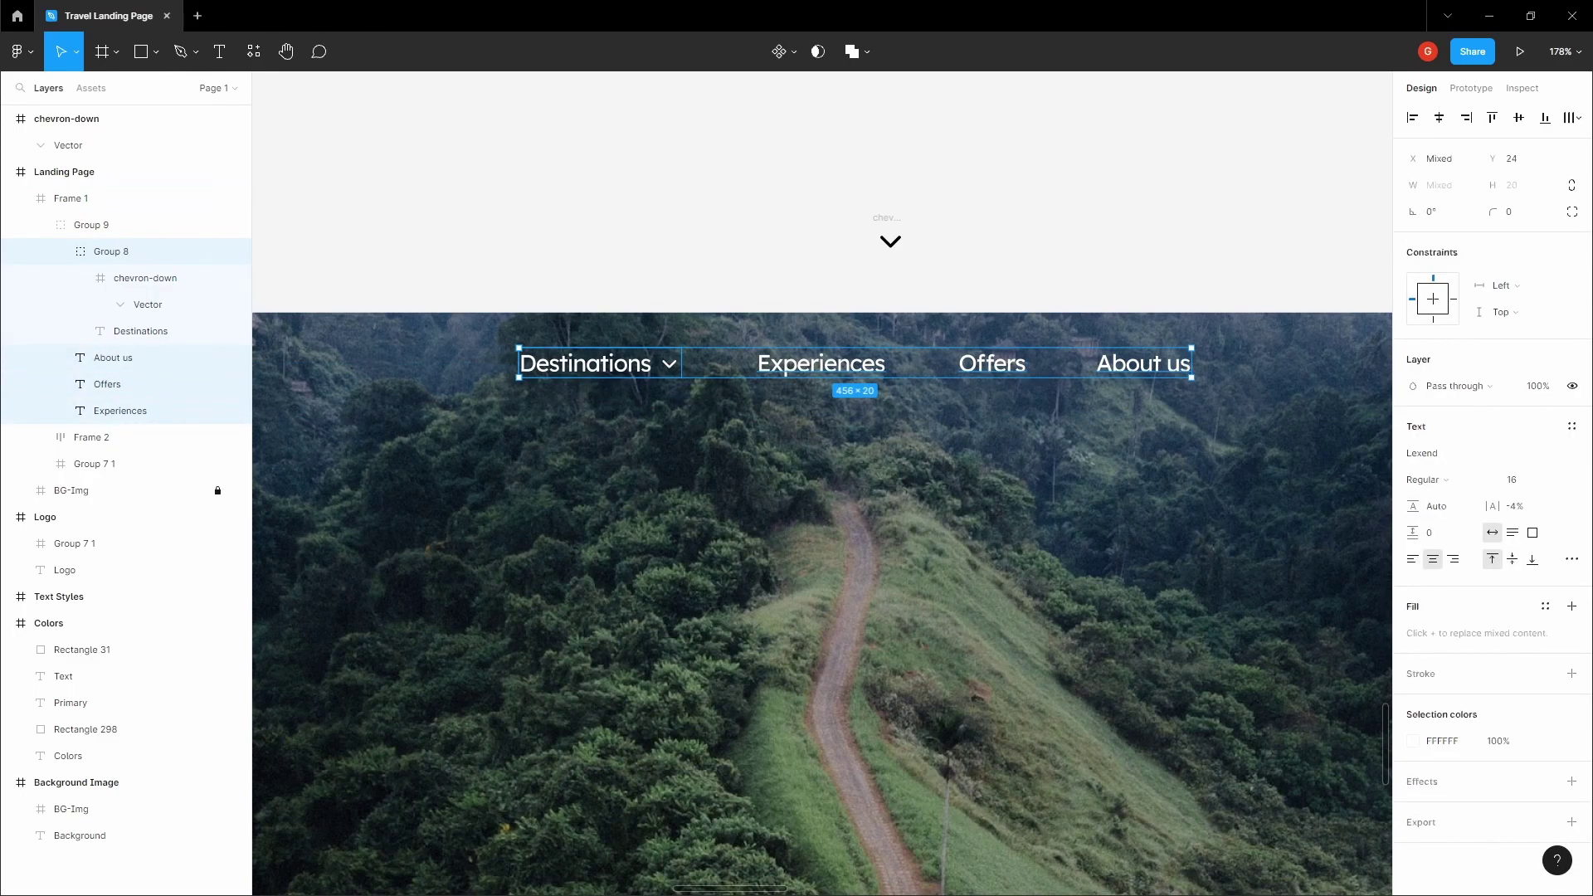
{"action": "left_click", "coordinate": [1571, 119]}
{"action": "left_click", "coordinate": [1458, 193]}
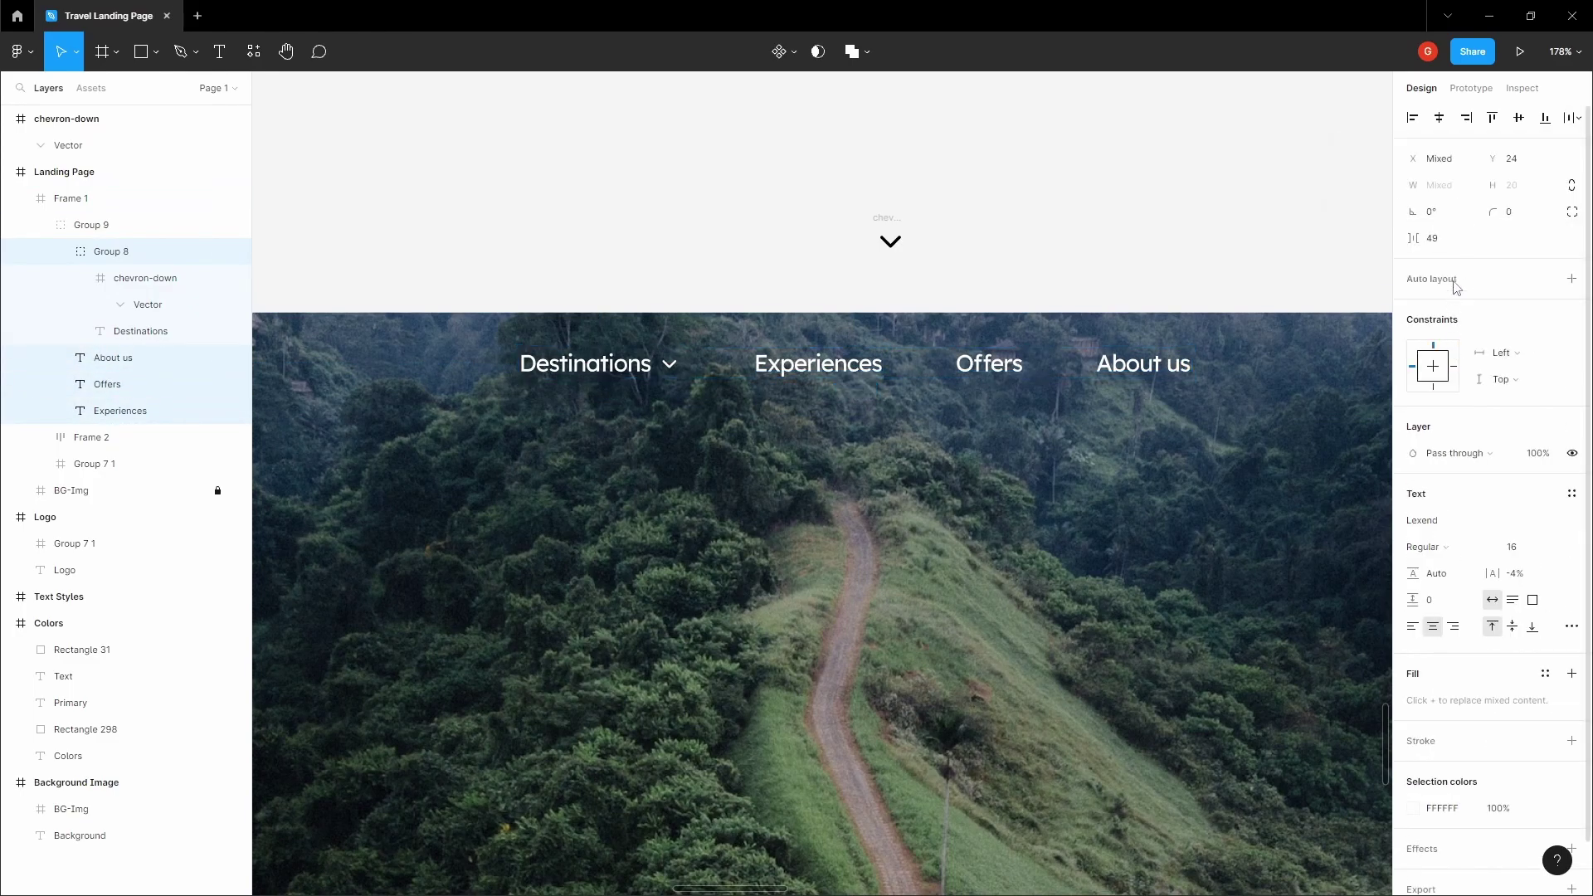
{"action": "left_click", "coordinate": [1462, 248]}
{"action": "type", "text": "40"}
{"action": "key", "text": "Return"}
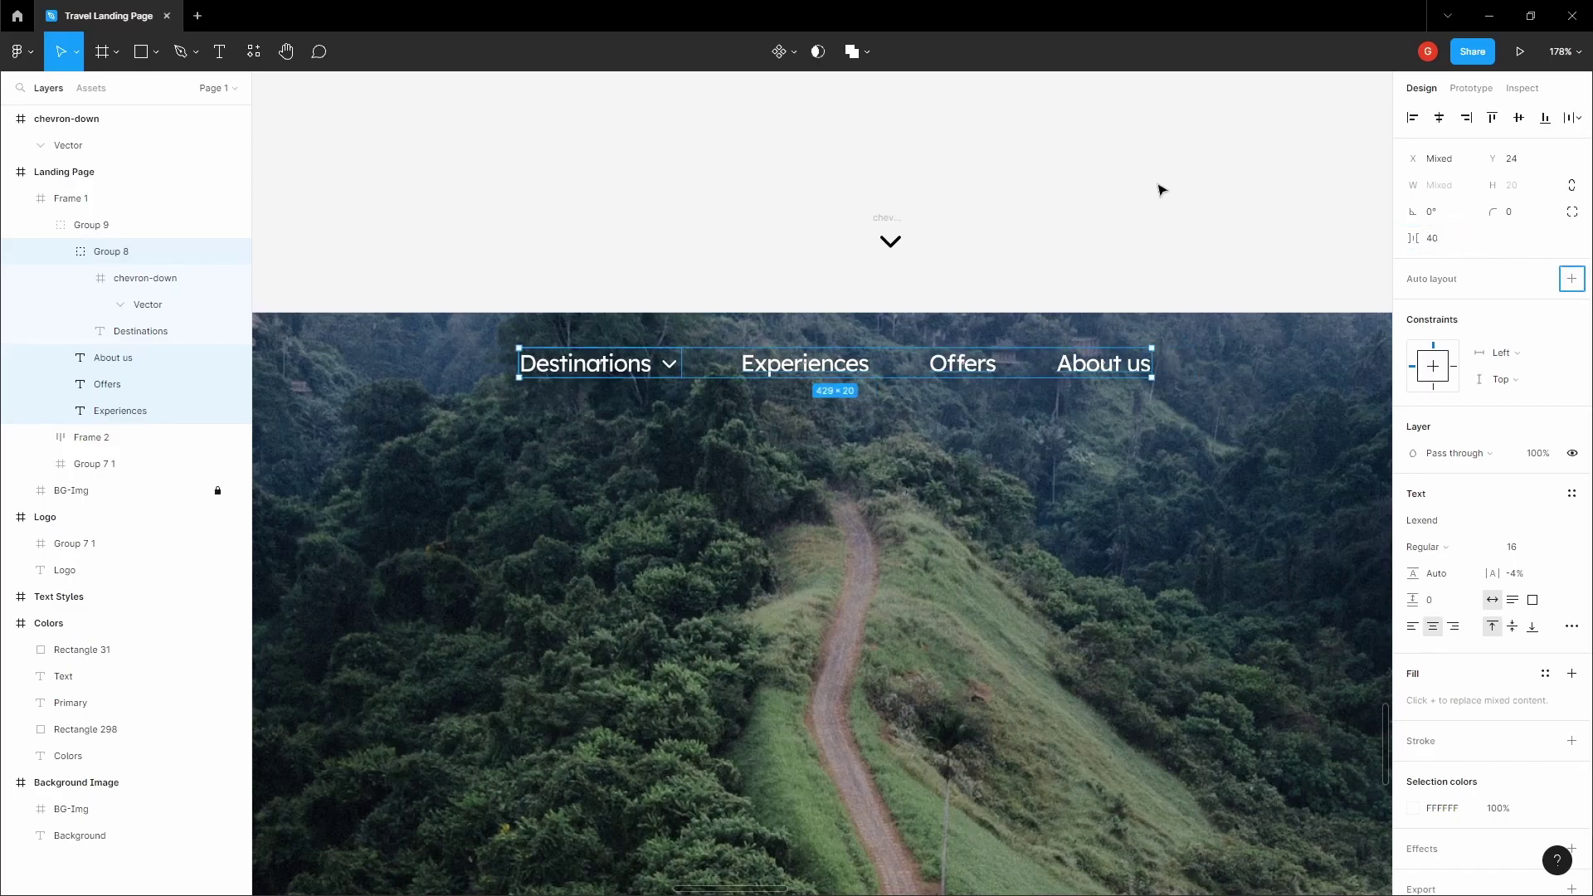
Step: Centre the group of navigation links vertically and horizontally within Frame 1
{"action": "key", "text": "Escape"}
{"action": "left_click", "coordinate": [842, 370]}
{"action": "left_click", "coordinate": [1519, 118]}
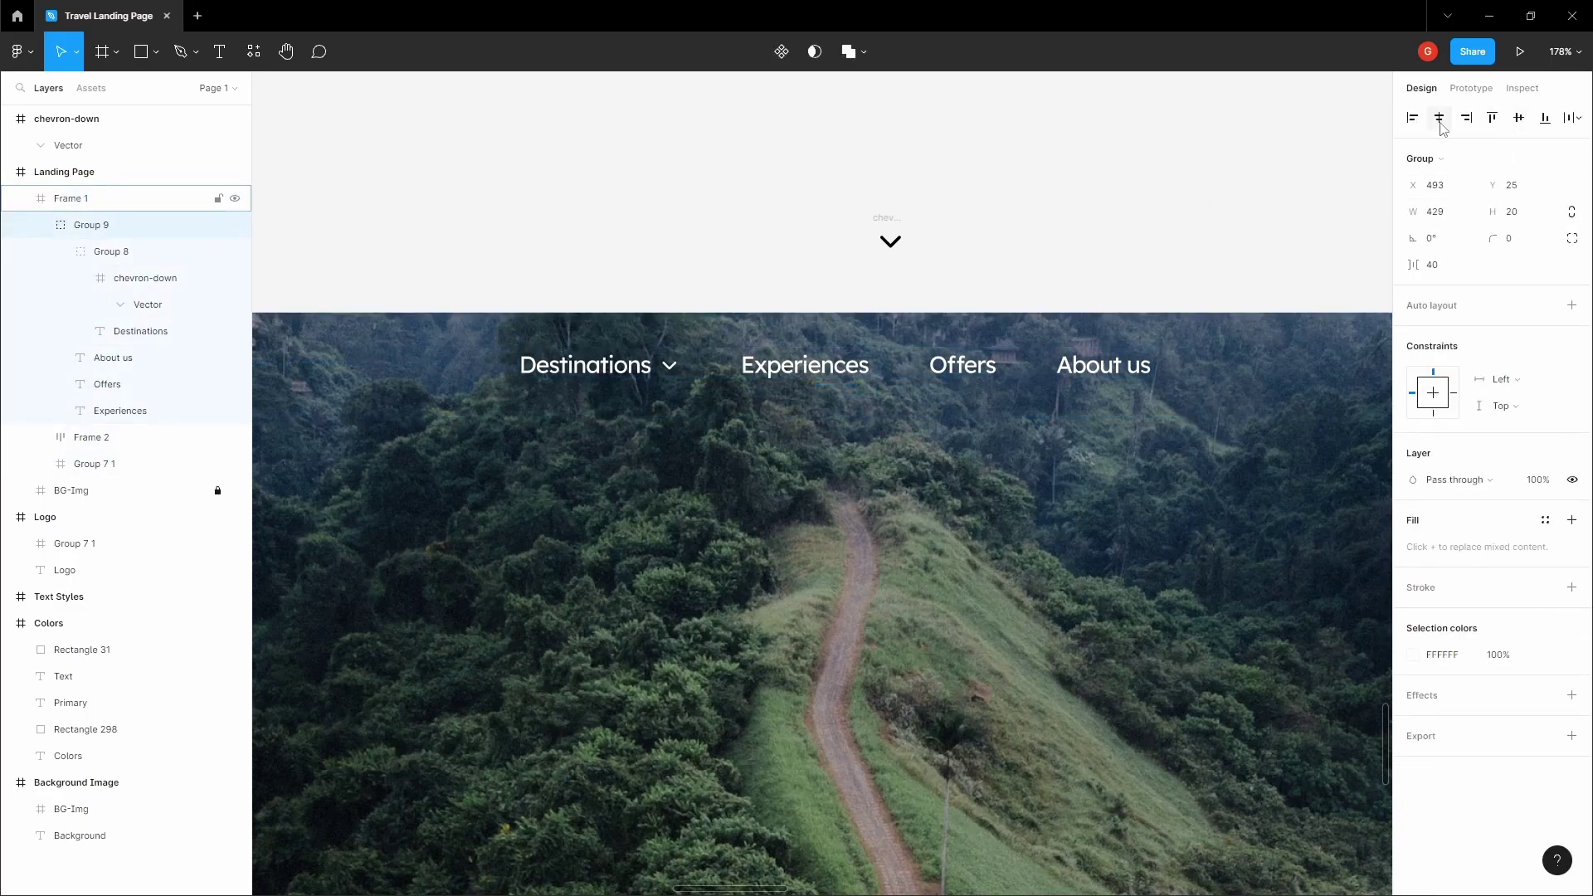
{"action": "left_click", "coordinate": [1439, 120]}
{"action": "left_click", "coordinate": [1062, 158]}
Step: Delete the leftover chevron-down frame above the landing page
{"action": "left_click_drag", "start_coordinate": [1061, 158], "coordinate": [953, 166]}
{"action": "scroll", "coordinate": [953, 166], "scroll_direction": "down", "scroll_amount": 5}
{"action": "left_click", "coordinate": [886, 199]}
{"action": "key", "text": "Delete"}
Step: Set the font size of the Book a trip button text to 16
{"action": "key", "text": "space"}
{"action": "left_click_drag", "start_coordinate": [1042, 182], "coordinate": [925, 210]}
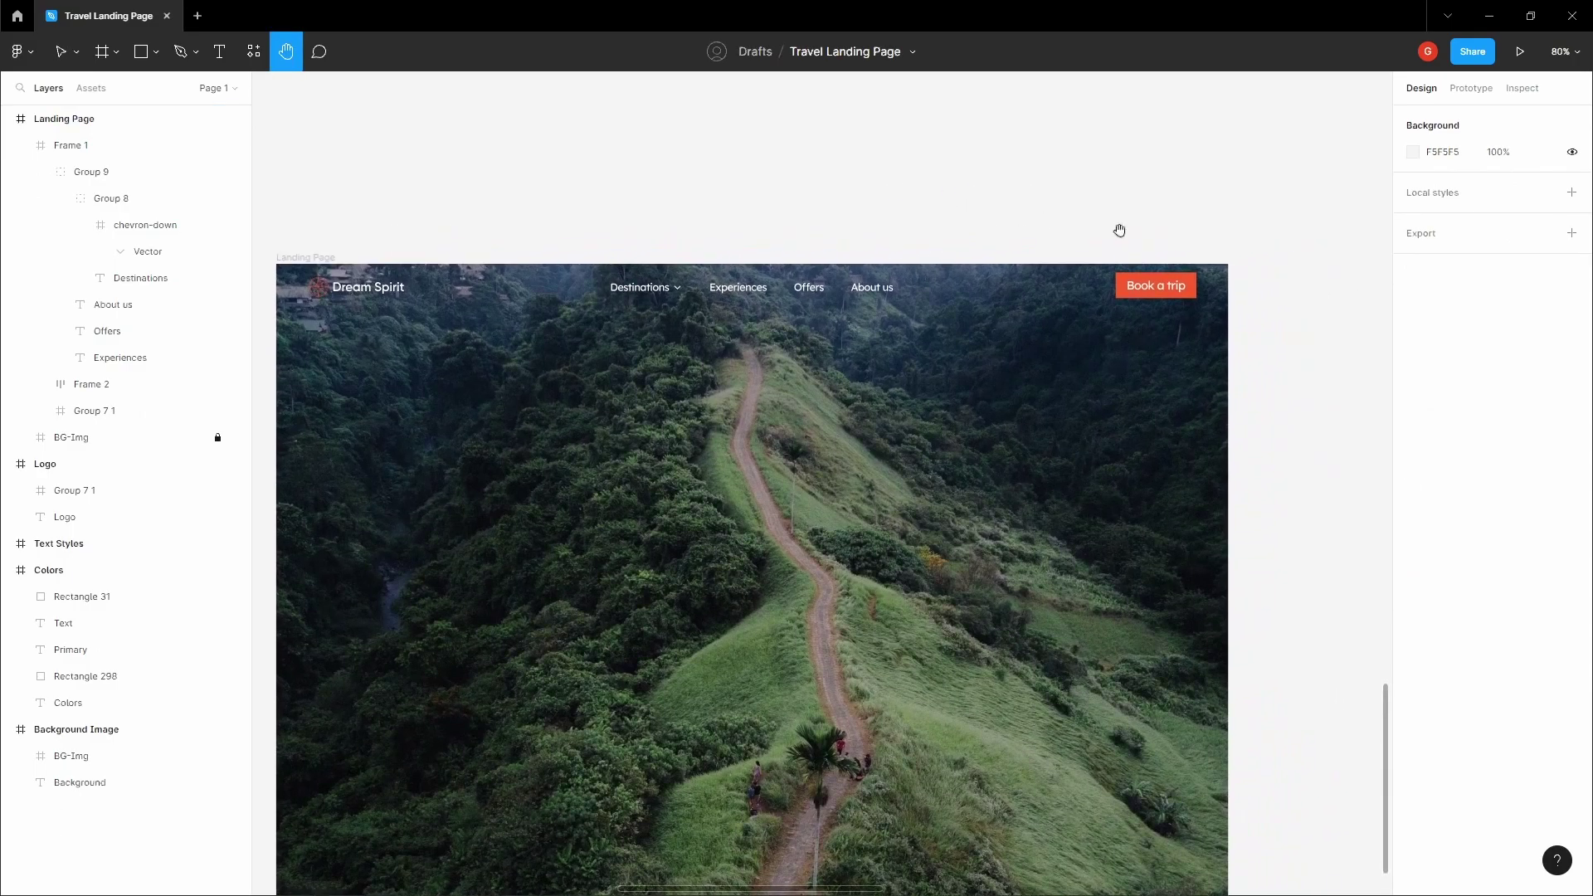
{"action": "left_click_drag", "start_coordinate": [1145, 260], "coordinate": [921, 245]}
{"action": "scroll", "coordinate": [939, 260], "scroll_direction": "up", "scroll_amount": 5}
{"action": "double_click", "coordinate": [944, 293]}
{"action": "scroll", "coordinate": [944, 293], "scroll_direction": "up", "scroll_amount": 4}
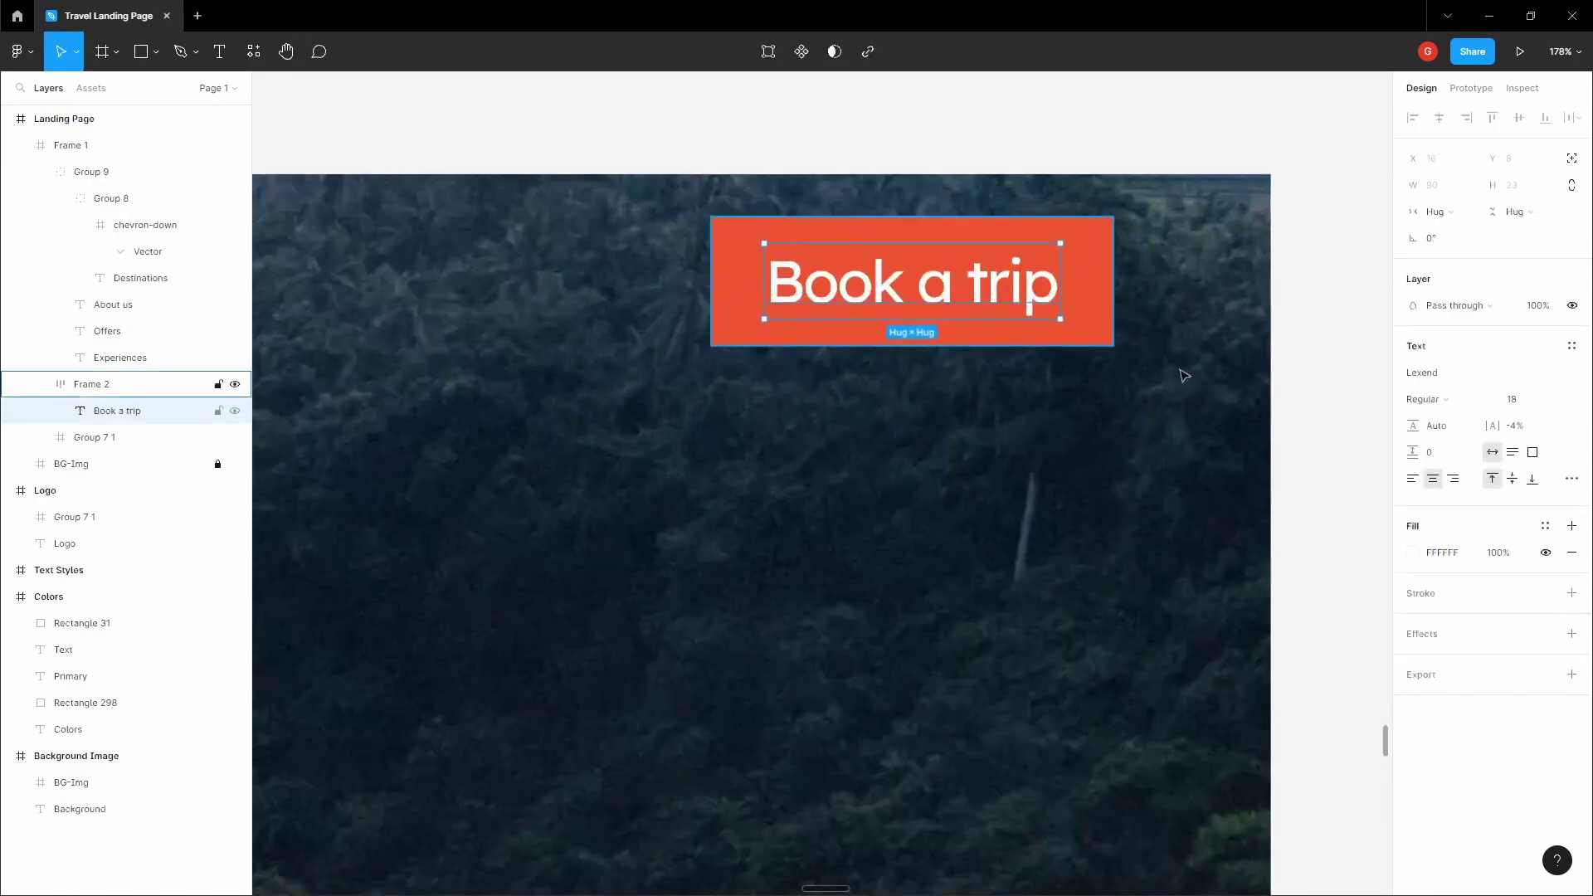
{"action": "left_click", "coordinate": [1538, 407]}
{"action": "type", "text": "16"}
{"action": "key", "text": "Tab"}
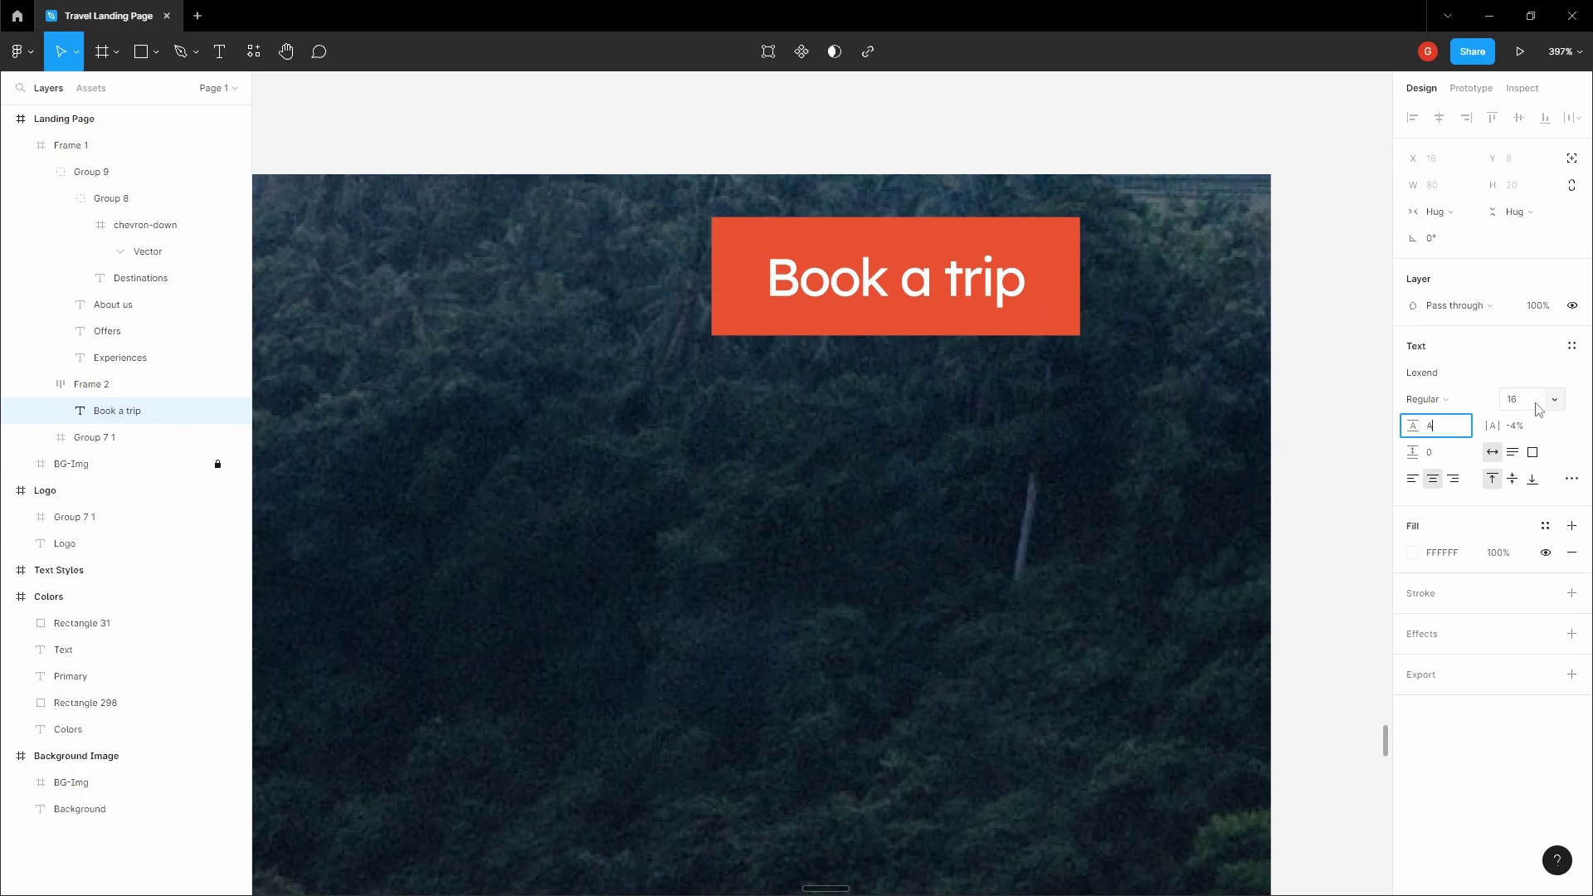
{"action": "left_click", "coordinate": [971, 114]}
Step: Shift the Book a trip button slightly to Y 12 and turn the layout grids back on
{"action": "double_click", "coordinate": [1042, 246]}
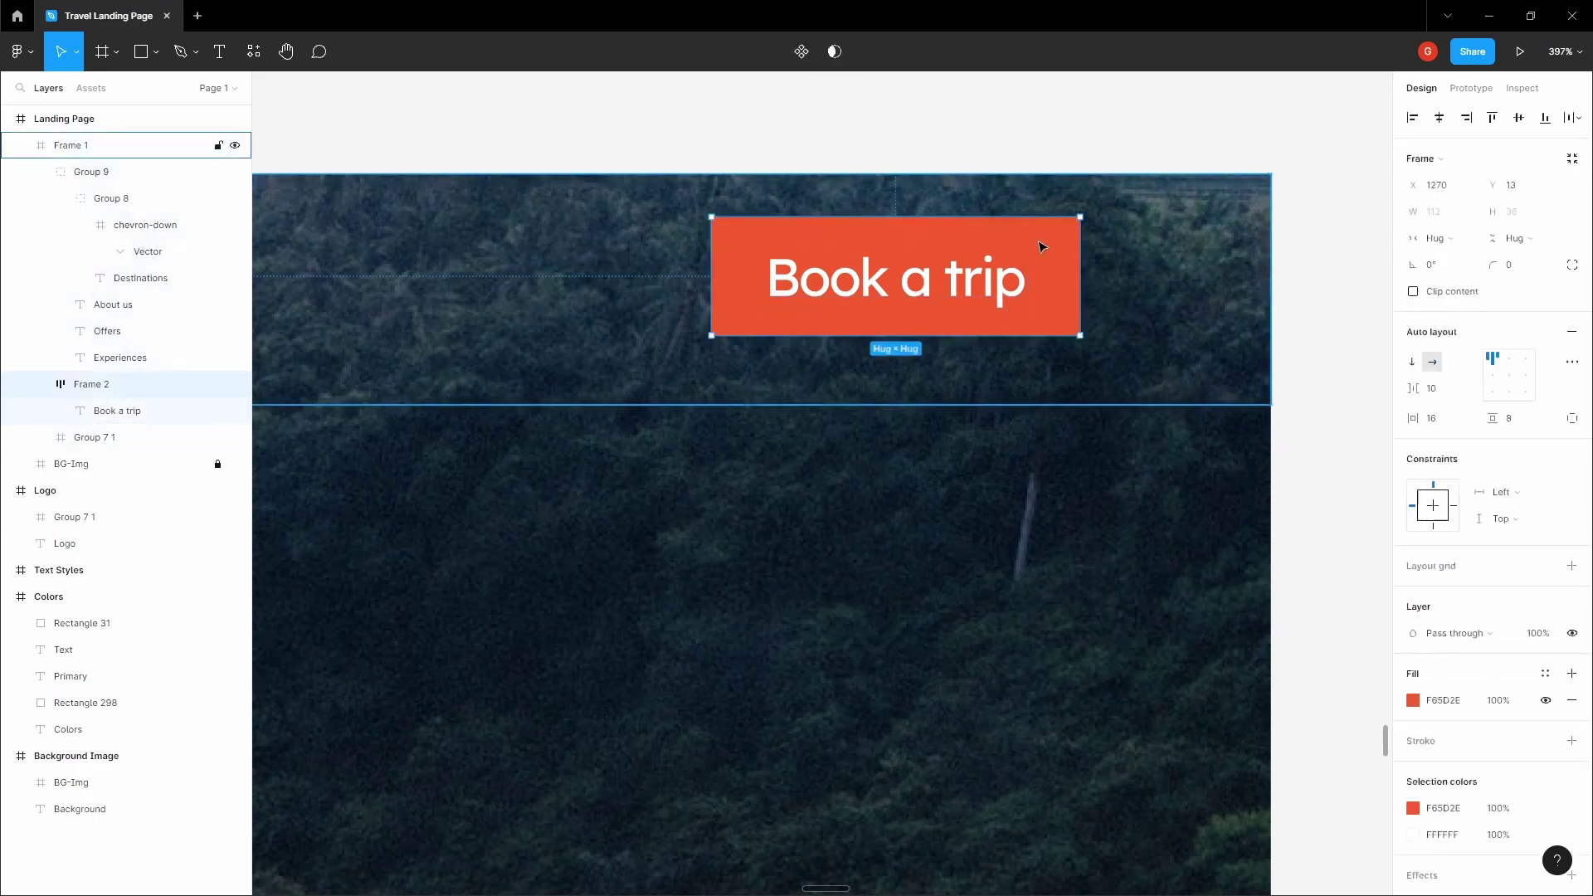
{"action": "left_click_drag", "start_coordinate": [1036, 237], "coordinate": [1039, 249]}
{"action": "left_click", "coordinate": [1020, 130]}
{"action": "scroll", "coordinate": [1020, 131], "scroll_direction": "down", "scroll_amount": 5}
{"action": "left_click_drag", "start_coordinate": [649, 81], "coordinate": [917, 153]}
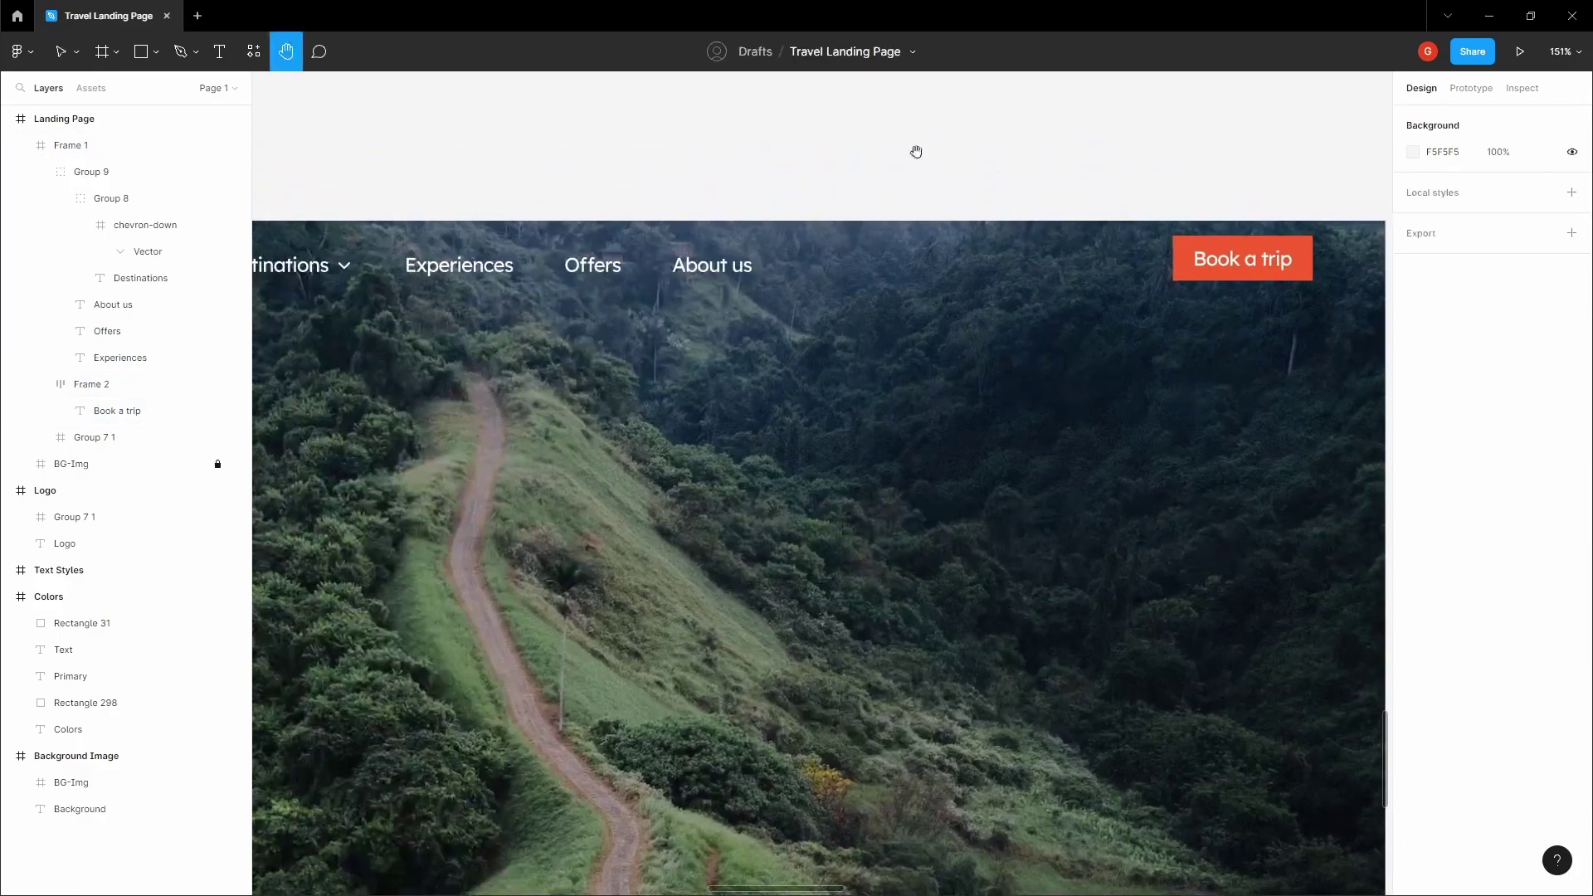
{"action": "key", "text": "ctrl+shift+4"}
Step: Align the Book a trip button's right edge with the last grid column at X 1280 and centre it vertically in Frame 1
{"action": "left_click_drag", "start_coordinate": [1023, 174], "coordinate": [706, 161]}
{"action": "scroll", "coordinate": [932, 247], "scroll_direction": "up", "scroll_amount": 4}
{"action": "left_click", "coordinate": [935, 248], "text": "ctrl"}
{"action": "scroll", "coordinate": [936, 249], "scroll_direction": "up", "scroll_amount": 2}
{"action": "left_click", "coordinate": [1130, 256]}
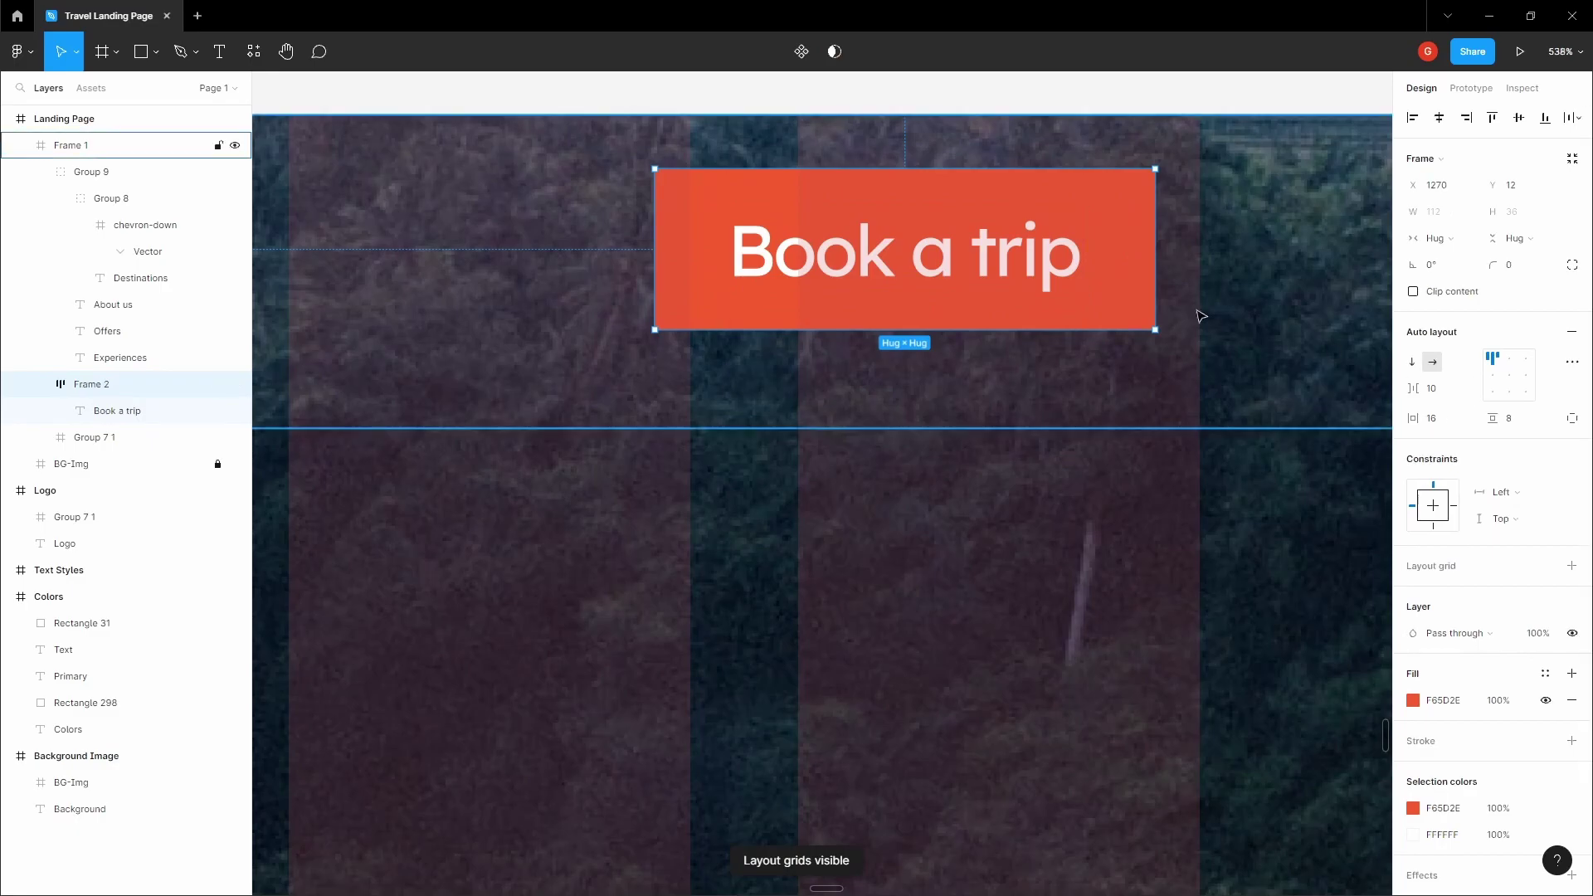
{"action": "scroll", "coordinate": [1178, 298], "scroll_direction": "down", "scroll_amount": 3}
{"action": "left_click_drag", "start_coordinate": [1148, 276], "coordinate": [1106, 245]}
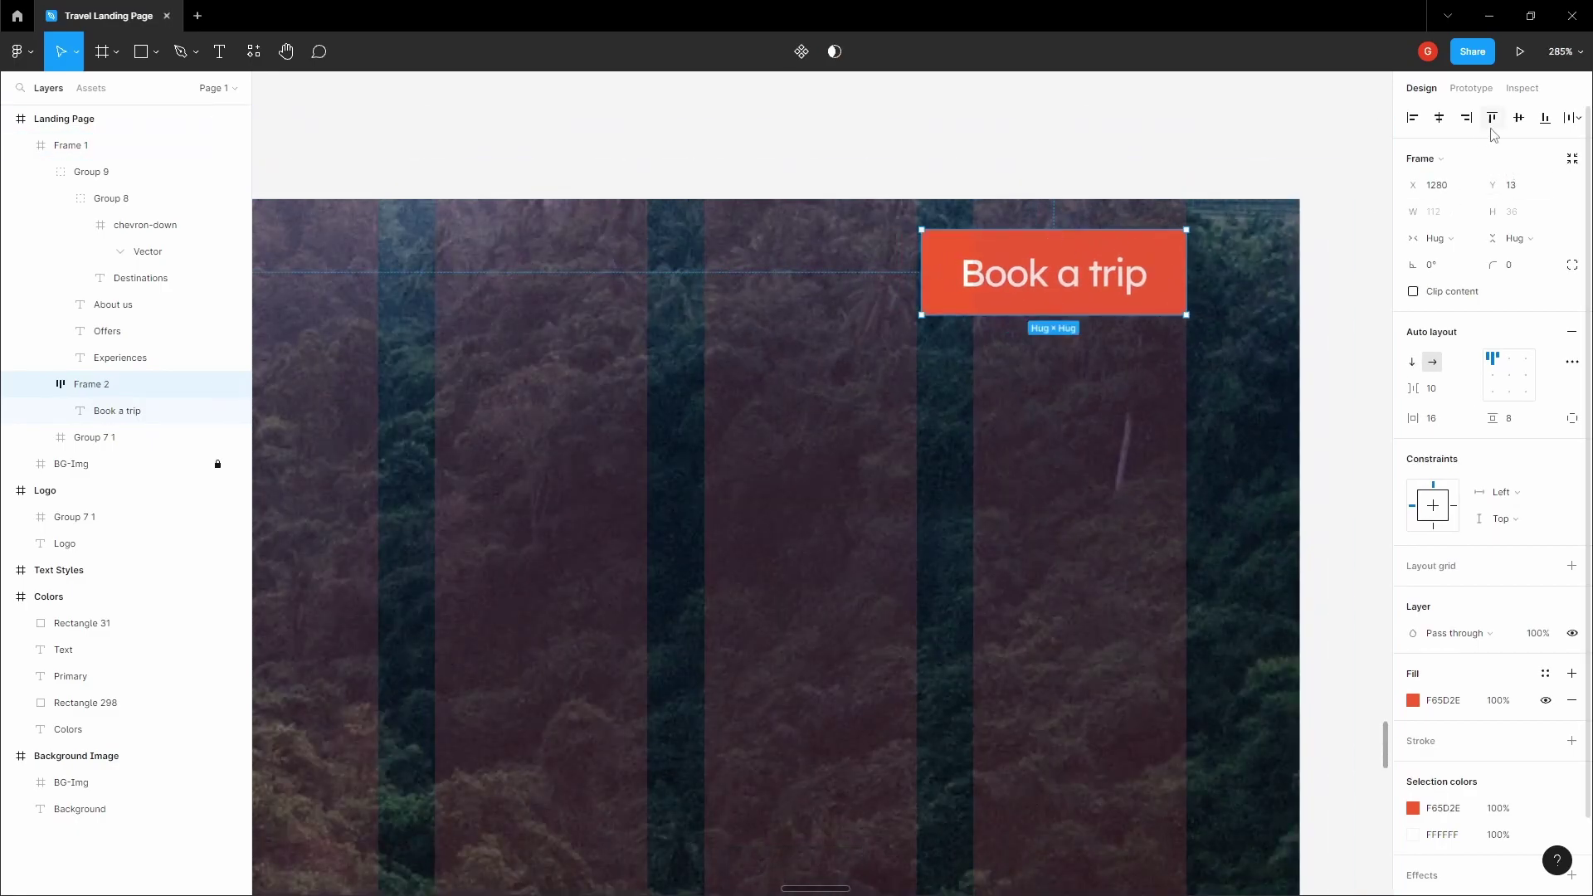
{"action": "left_click", "coordinate": [1518, 117]}
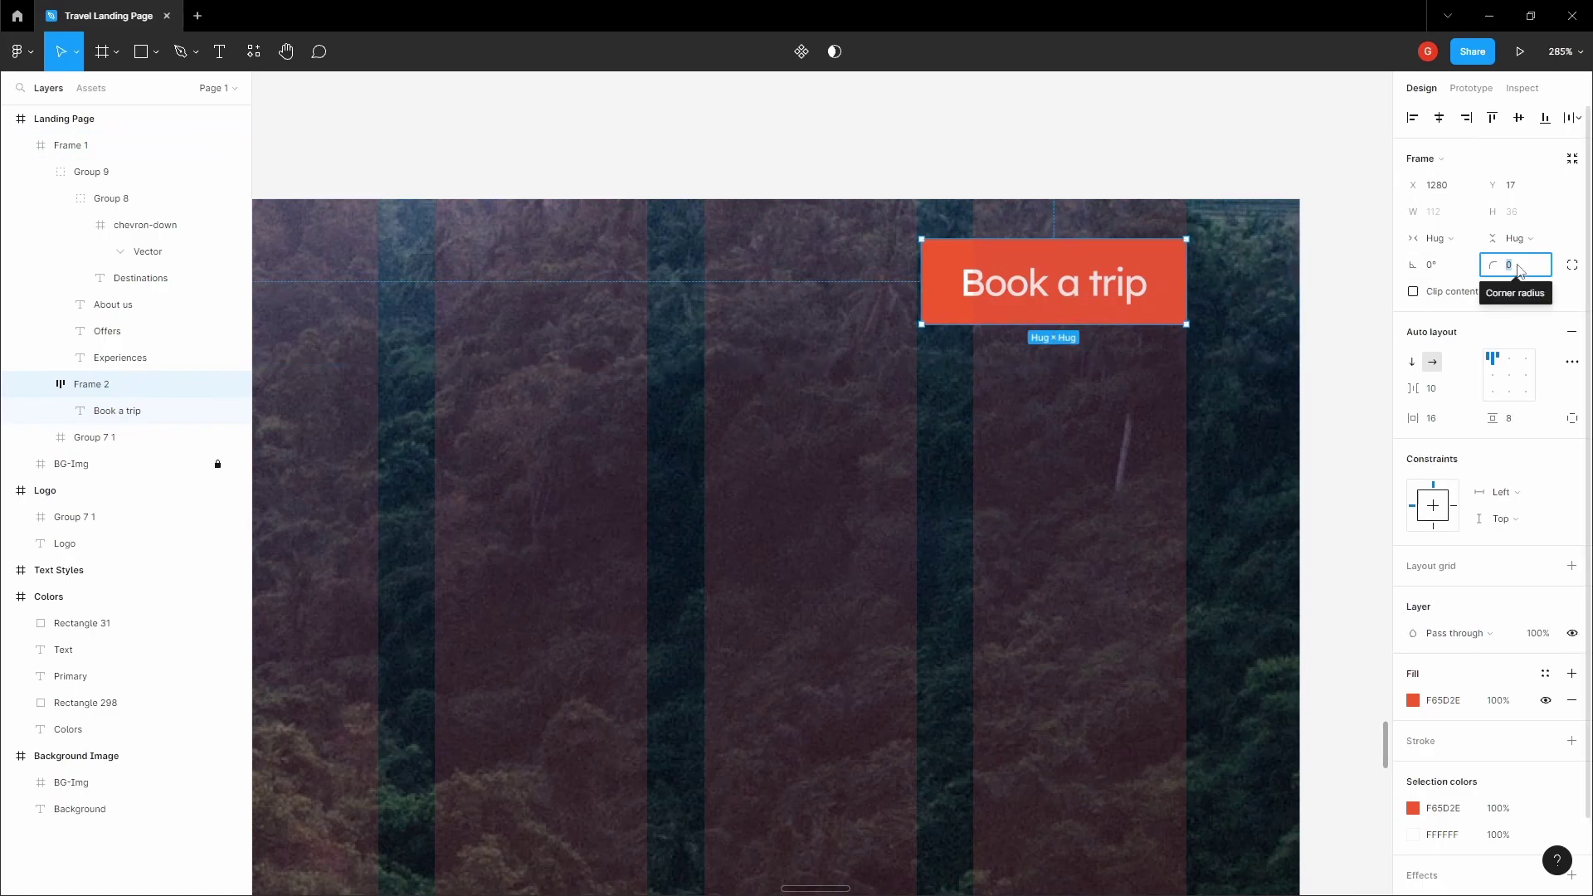
Step: Round the Book a trip button's corners with a radius of 8
{"action": "type", "text": "8"}
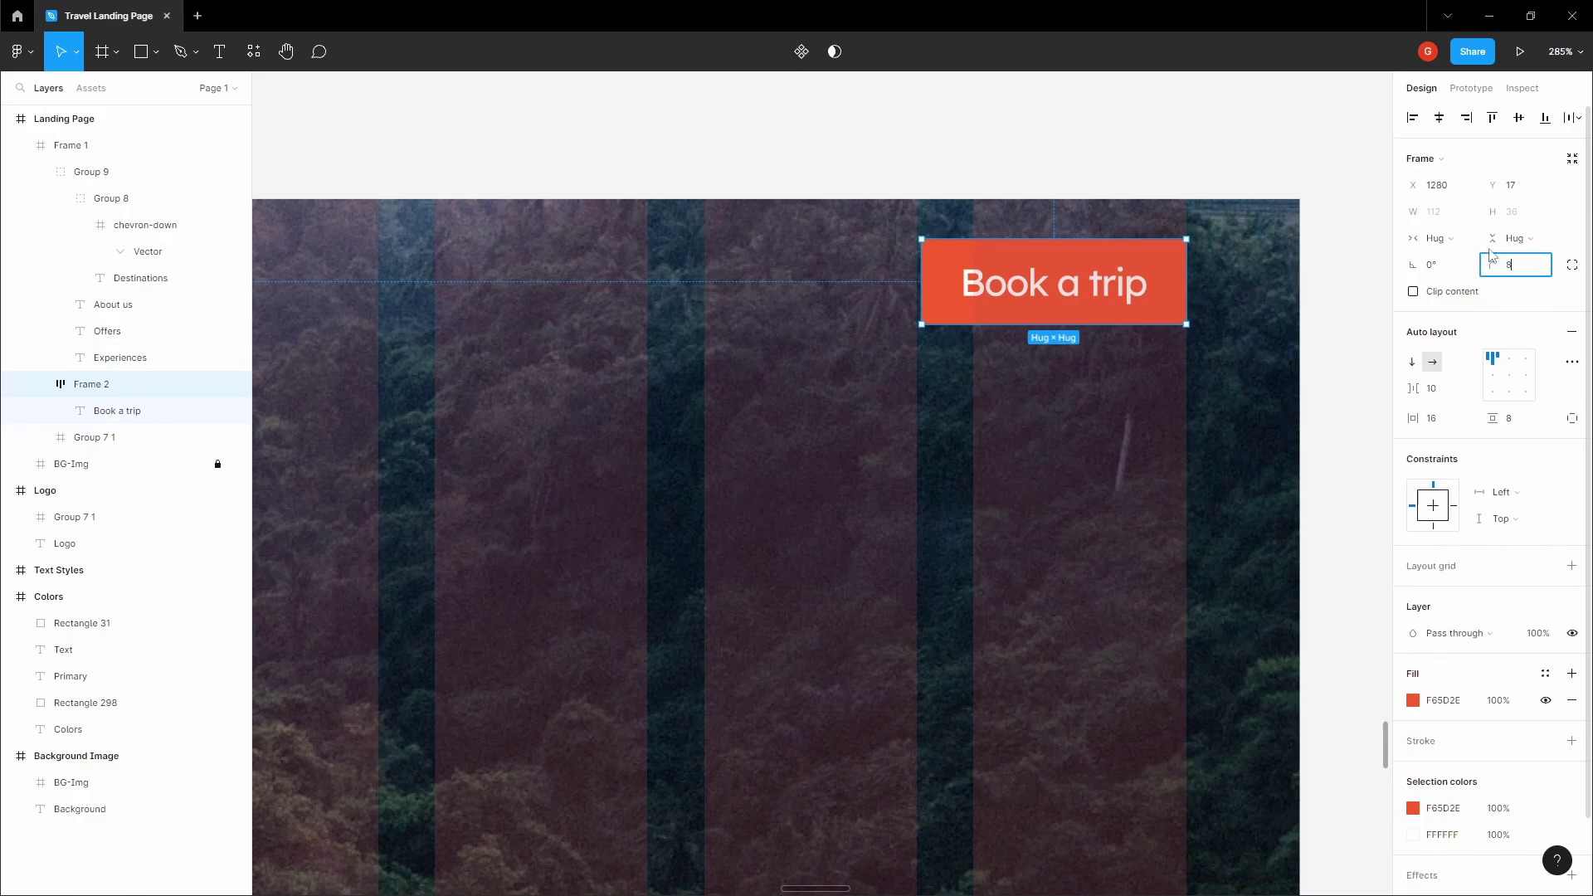
{"action": "left_click", "coordinate": [1081, 139]}
{"action": "left_click_drag", "start_coordinate": [1093, 139], "coordinate": [1273, 153]}
{"action": "scroll", "coordinate": [1135, 145], "scroll_direction": "down", "scroll_amount": 1}
{"action": "double_click", "coordinate": [1182, 250]}
{"action": "left_click", "coordinate": [1082, 140]}
Step: View the navigation bar with the layout grids briefly hidden, ending with the grids shown
{"action": "scroll", "coordinate": [1244, 149], "scroll_direction": "down", "scroll_amount": 5}
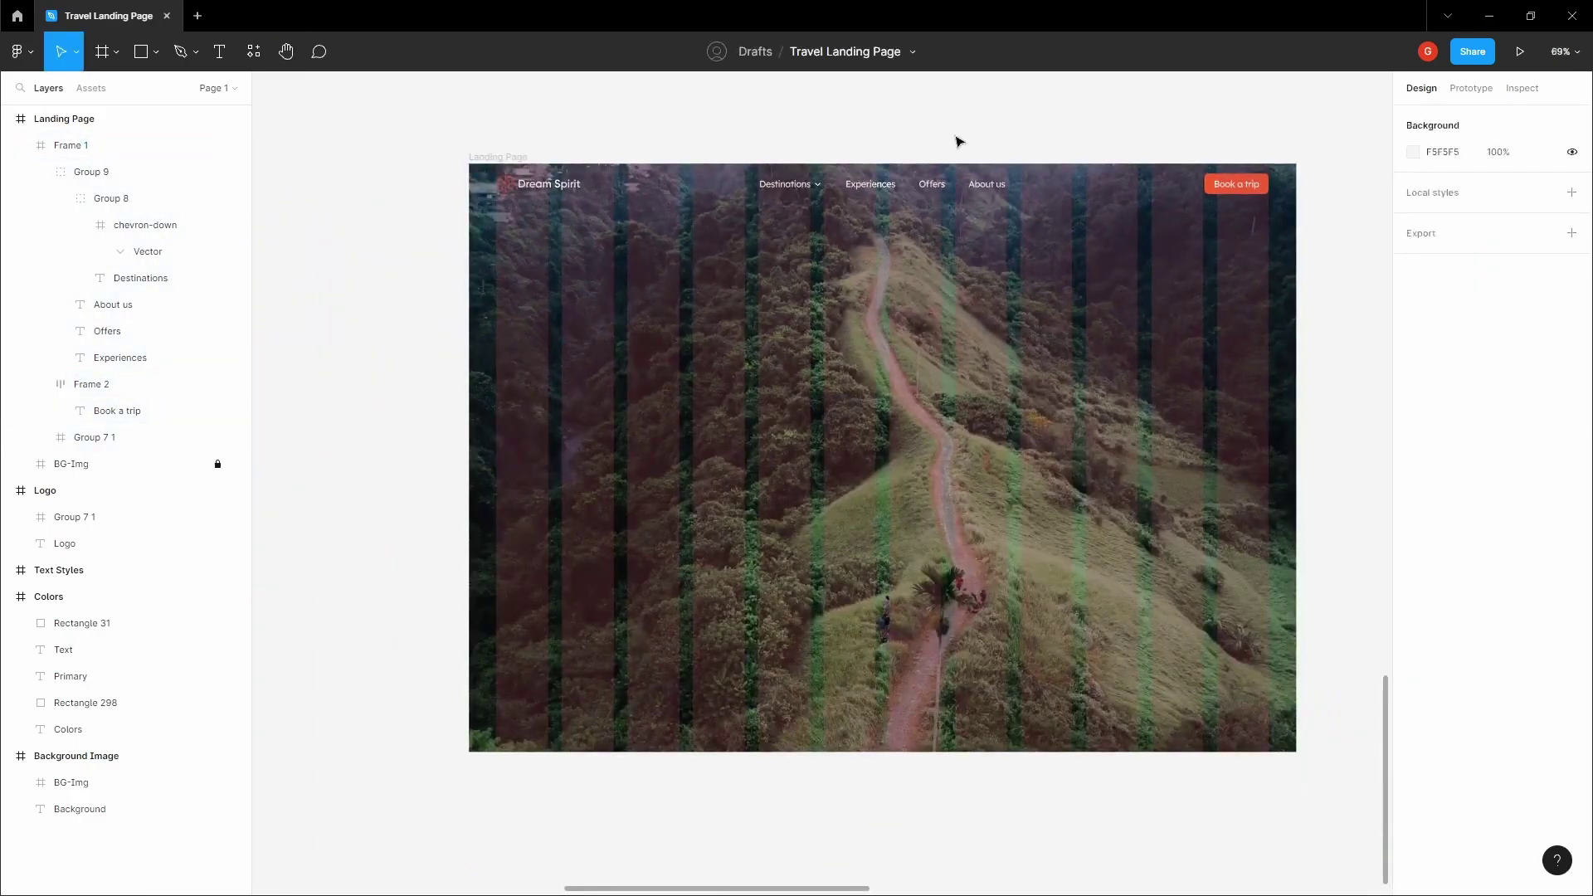
{"action": "key", "text": "ctrl+shift+4"}
{"action": "key", "text": "space"}
{"action": "left_click_drag", "start_coordinate": [842, 133], "coordinate": [1050, 180]}
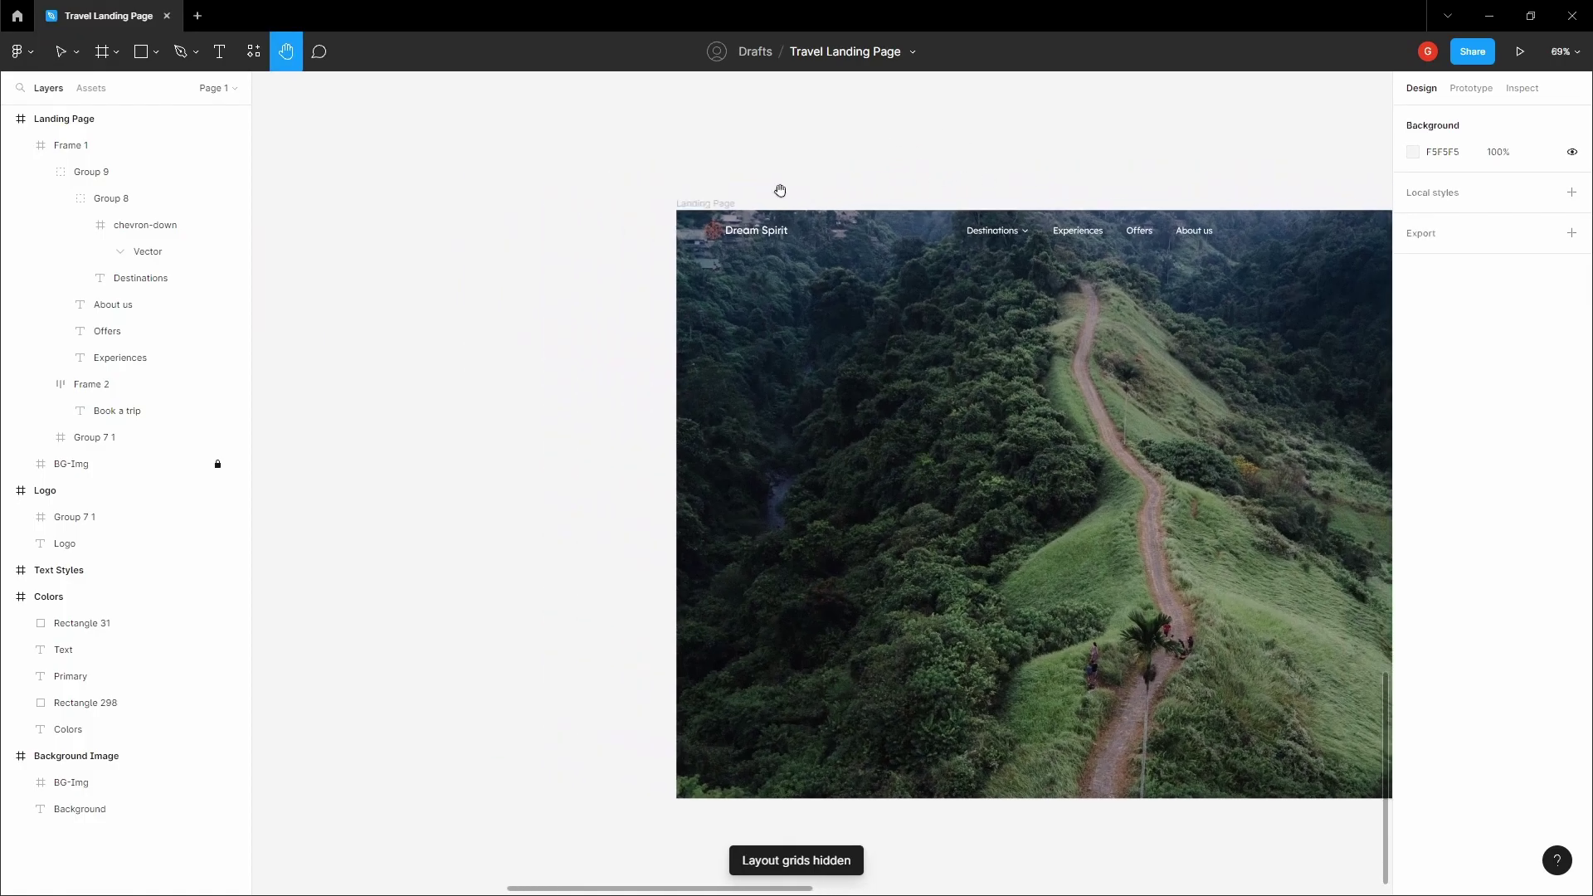
{"action": "key", "text": "v"}
{"action": "key", "text": "ctrl+shift+4"}
Step: Draw a short horizontal line about 13 long from the left end of Frame 1's bottom edge, at X 0, Y 70
{"action": "left_click", "coordinate": [701, 239]}
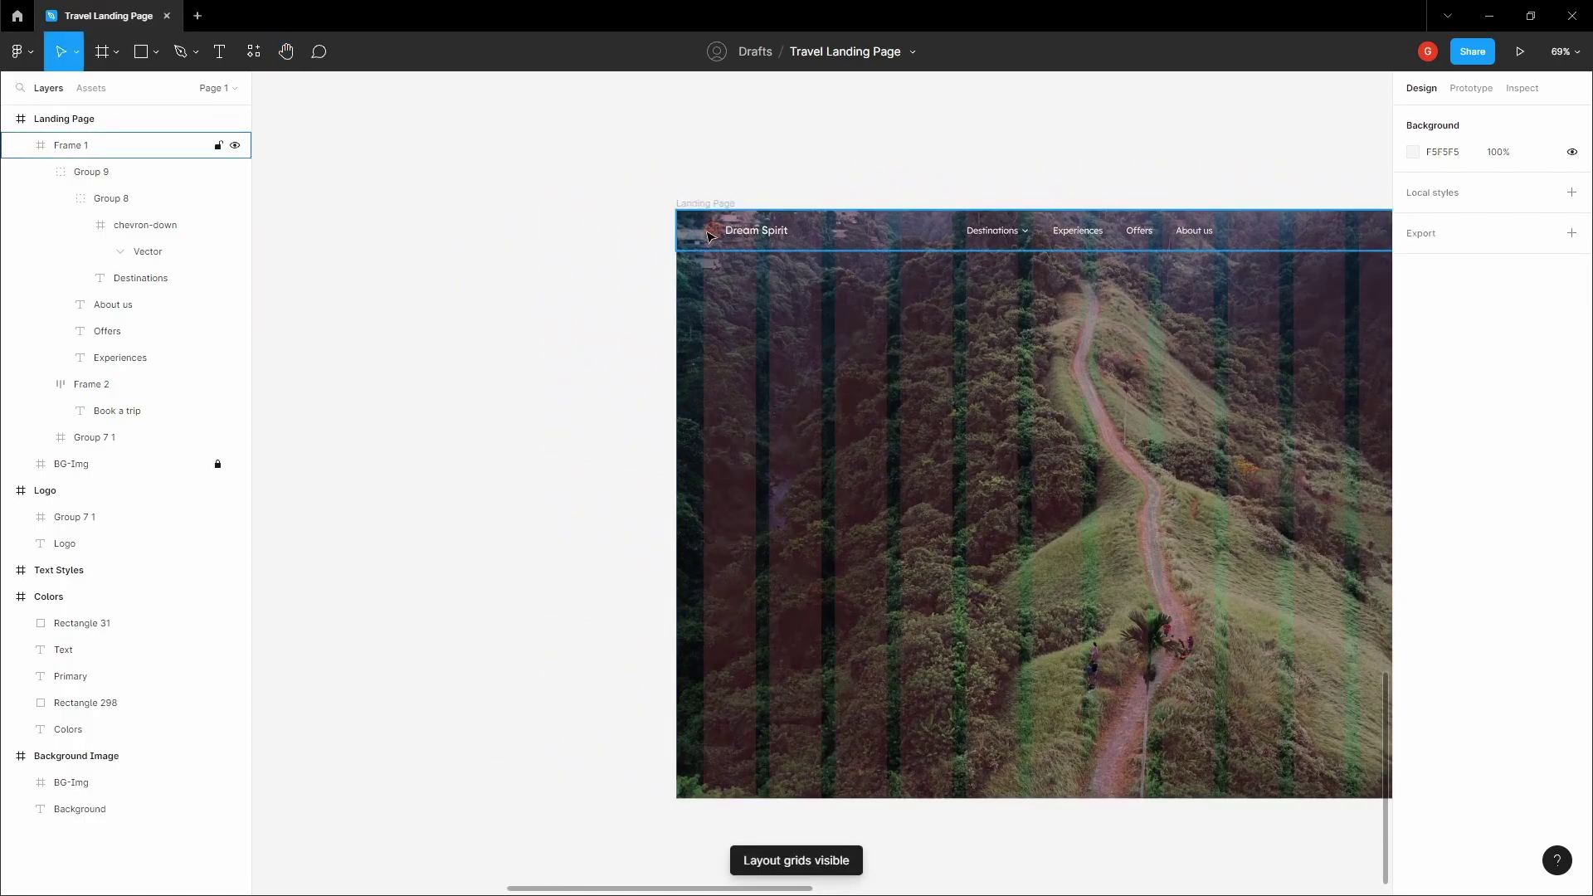
{"action": "scroll", "coordinate": [687, 241], "scroll_direction": "up", "scroll_amount": 10}
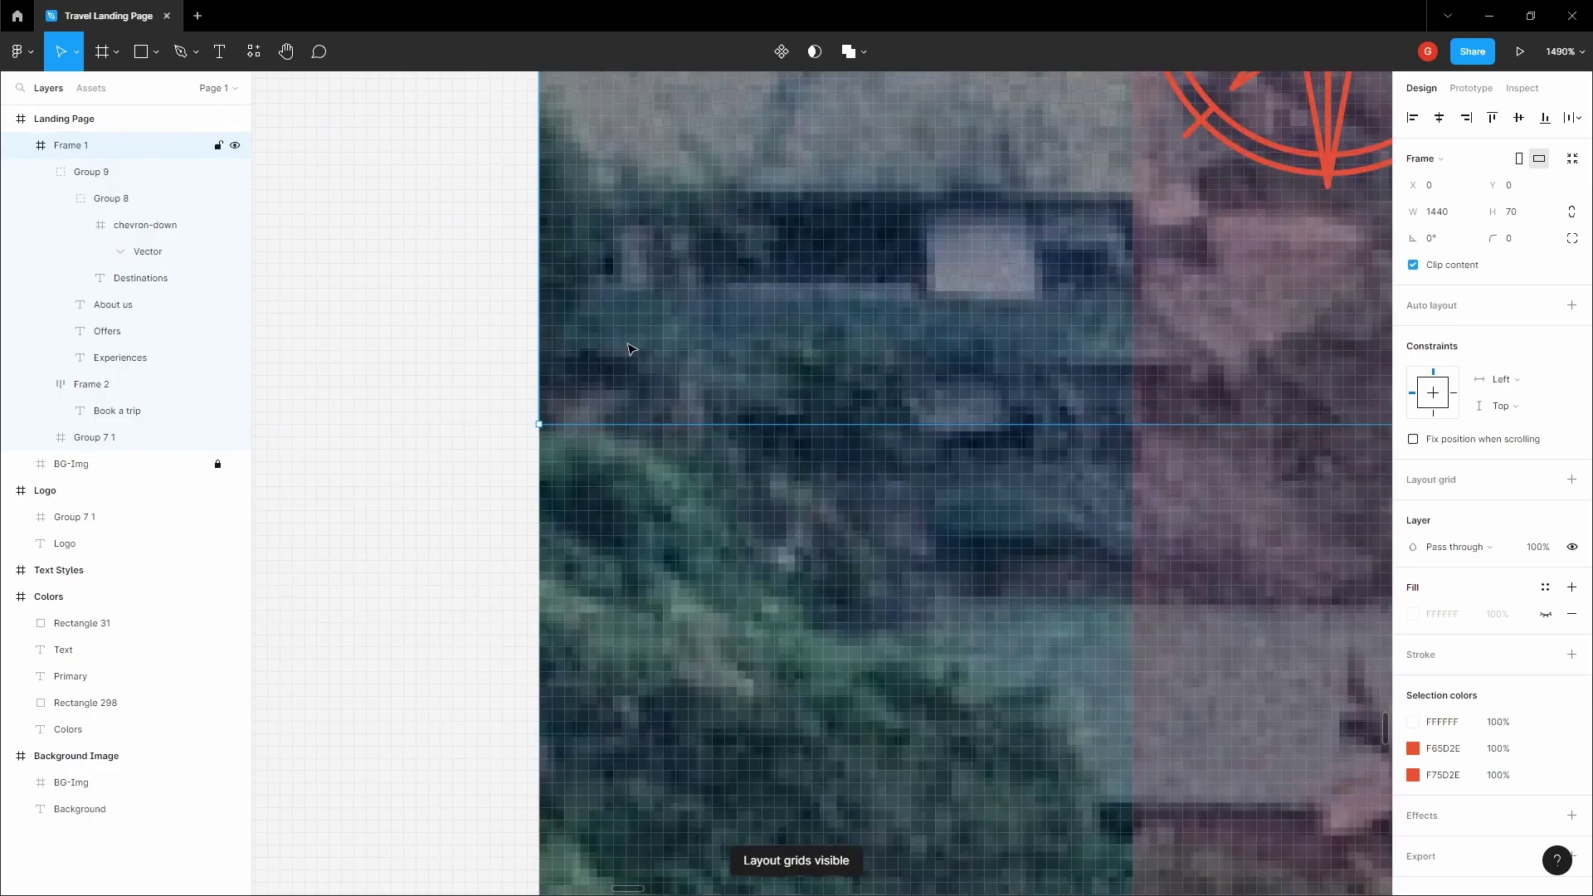
{"action": "key", "text": "l"}
{"action": "left_click_drag", "start_coordinate": [552, 423], "coordinate": [701, 423]}
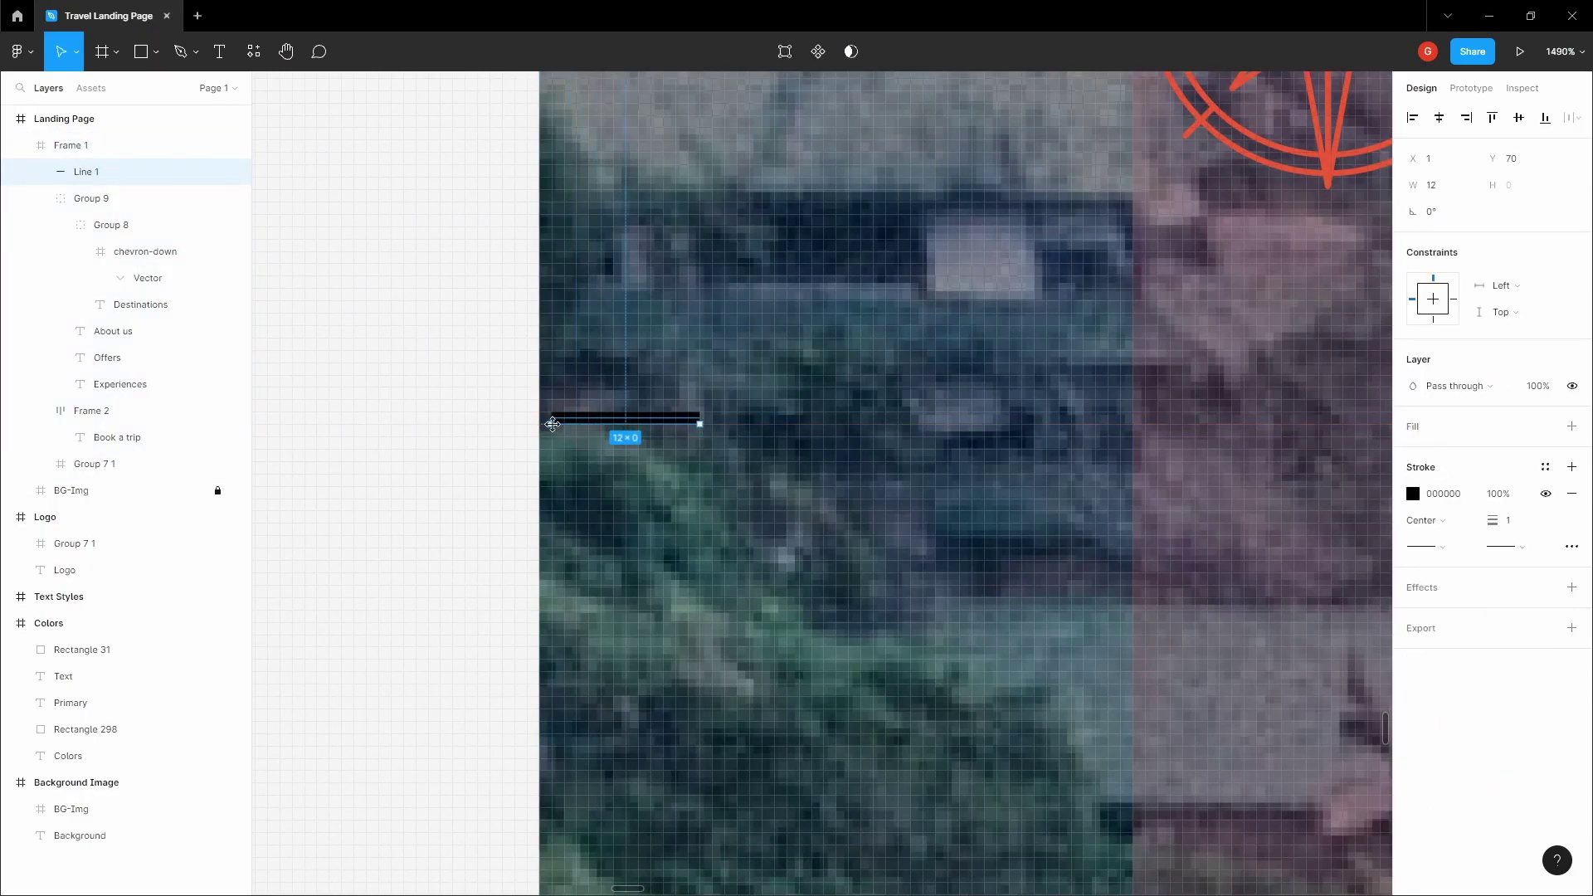
{"action": "scroll", "coordinate": [567, 421], "scroll_direction": "down", "scroll_amount": 5}
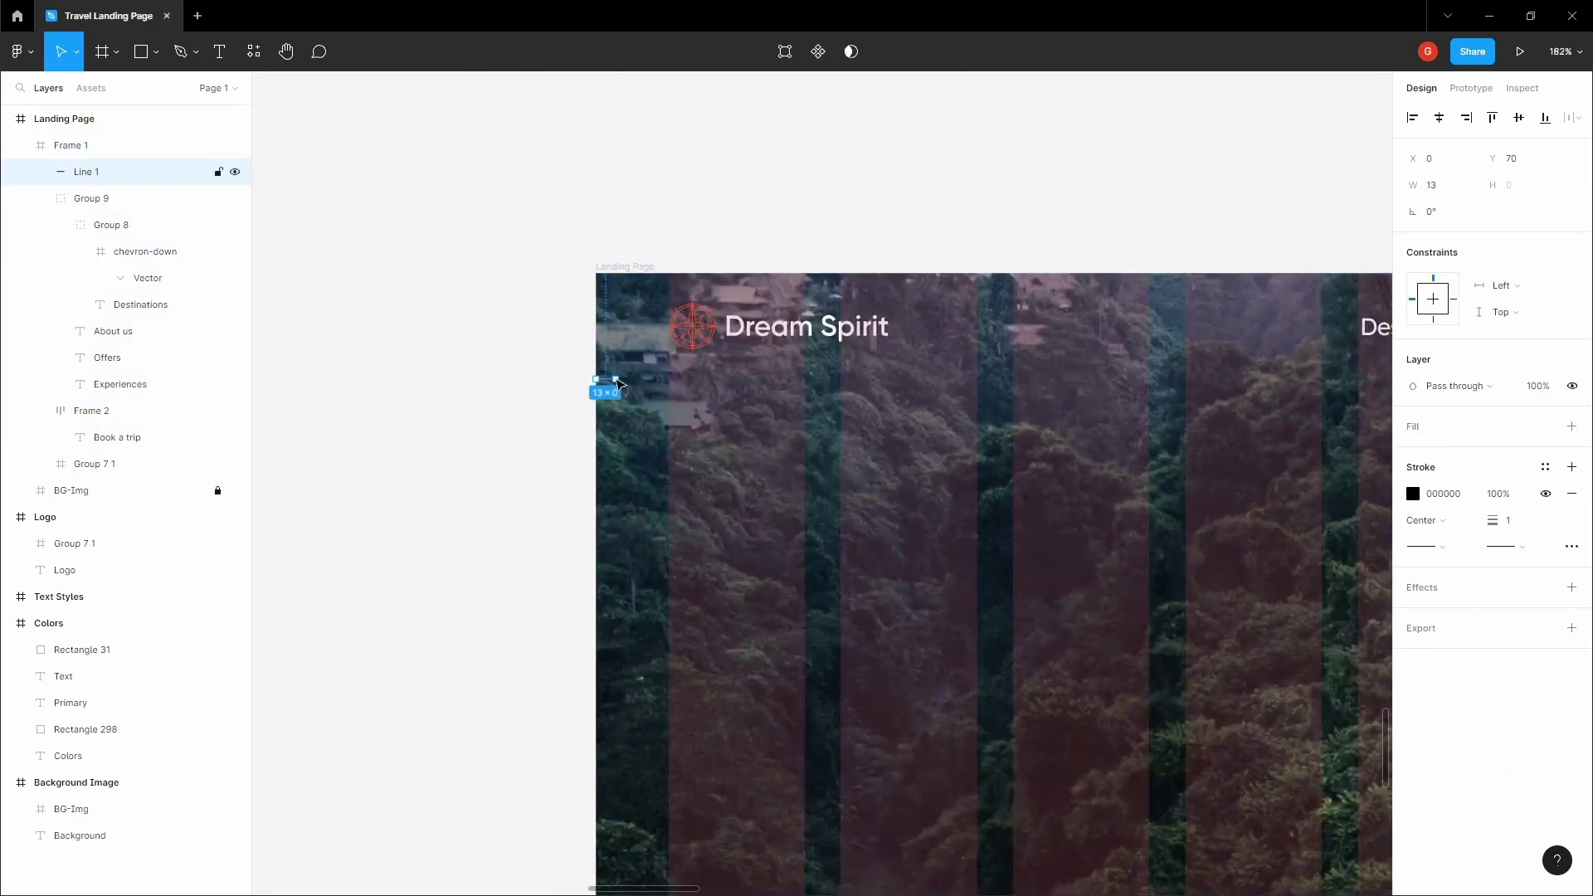
Step: Extend the line along the navigation bar's bottom edge to the page's full width of 1440
{"action": "key", "text": "ctrl+z"}
{"action": "scroll", "coordinate": [622, 379], "scroll_direction": "up", "scroll_amount": 3}
{"action": "left_click_drag", "start_coordinate": [612, 379], "coordinate": [1004, 379]}
{"action": "key", "text": "space"}
{"action": "left_click_drag", "start_coordinate": [910, 359], "coordinate": [1156, 363]}
{"action": "scroll", "coordinate": [607, 346], "scroll_direction": "down", "scroll_amount": 6}
{"action": "scroll", "coordinate": [617, 343], "scroll_direction": "down", "scroll_amount": 5}
{"action": "key", "text": "v"}
{"action": "scroll", "coordinate": [1010, 349], "scroll_direction": "up", "scroll_amount": 5}
{"action": "left_click", "coordinate": [1057, 369]}
{"action": "key", "text": "space"}
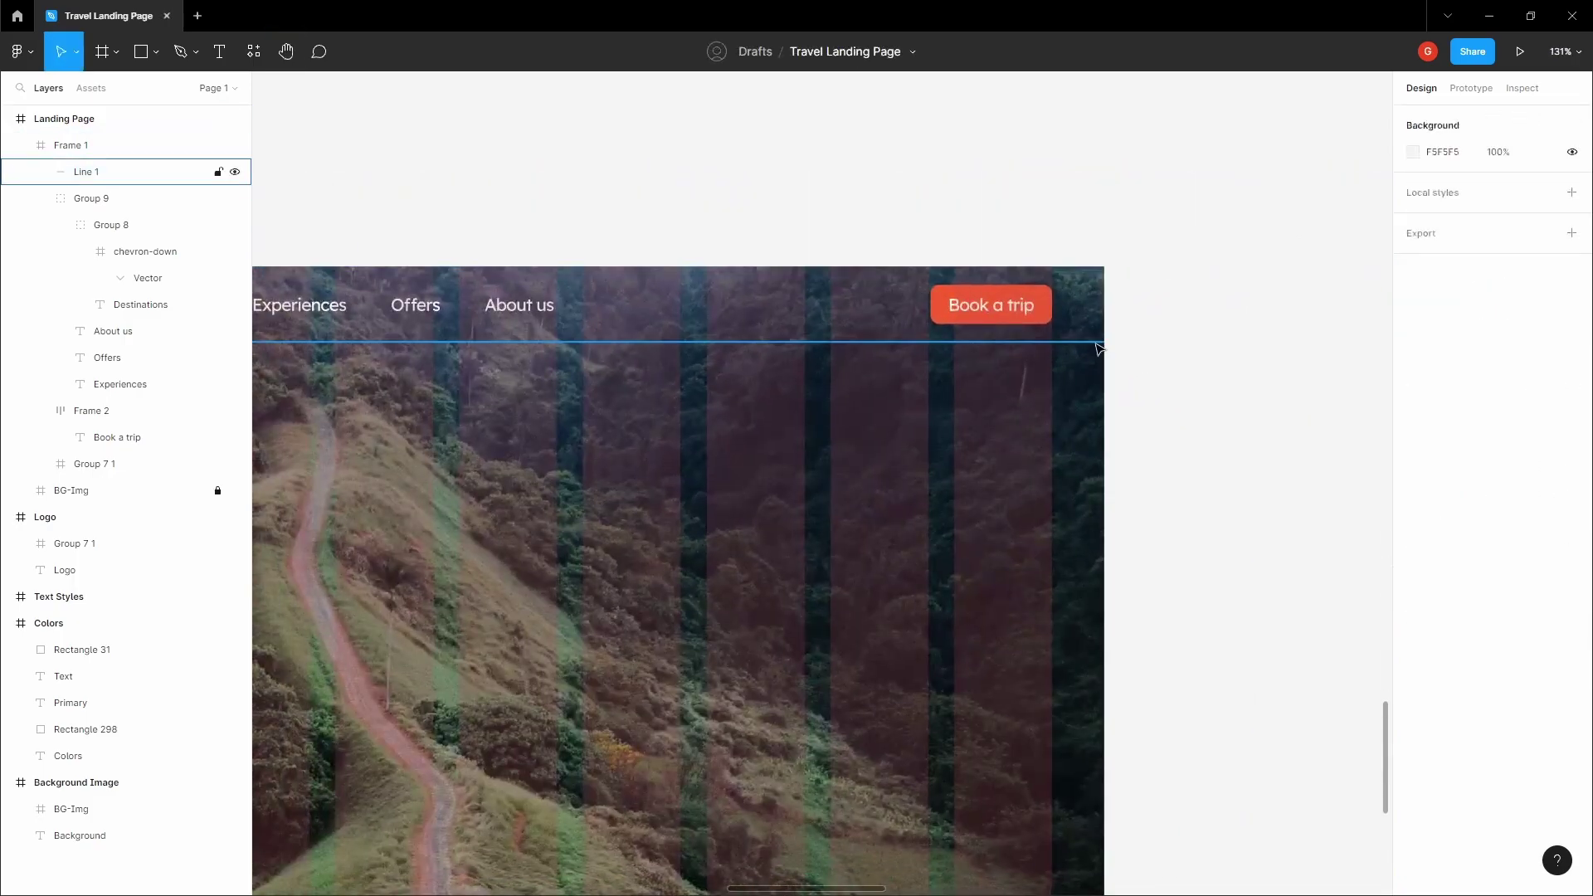
Step: Select the full-width line below the navigation bar and hide the layout grids
{"action": "left_click", "coordinate": [1098, 344]}
{"action": "key", "text": "space"}
{"action": "scroll", "coordinate": [1020, 353], "scroll_direction": "down", "scroll_amount": 4}
{"action": "key", "text": "ctrl+shift+4"}
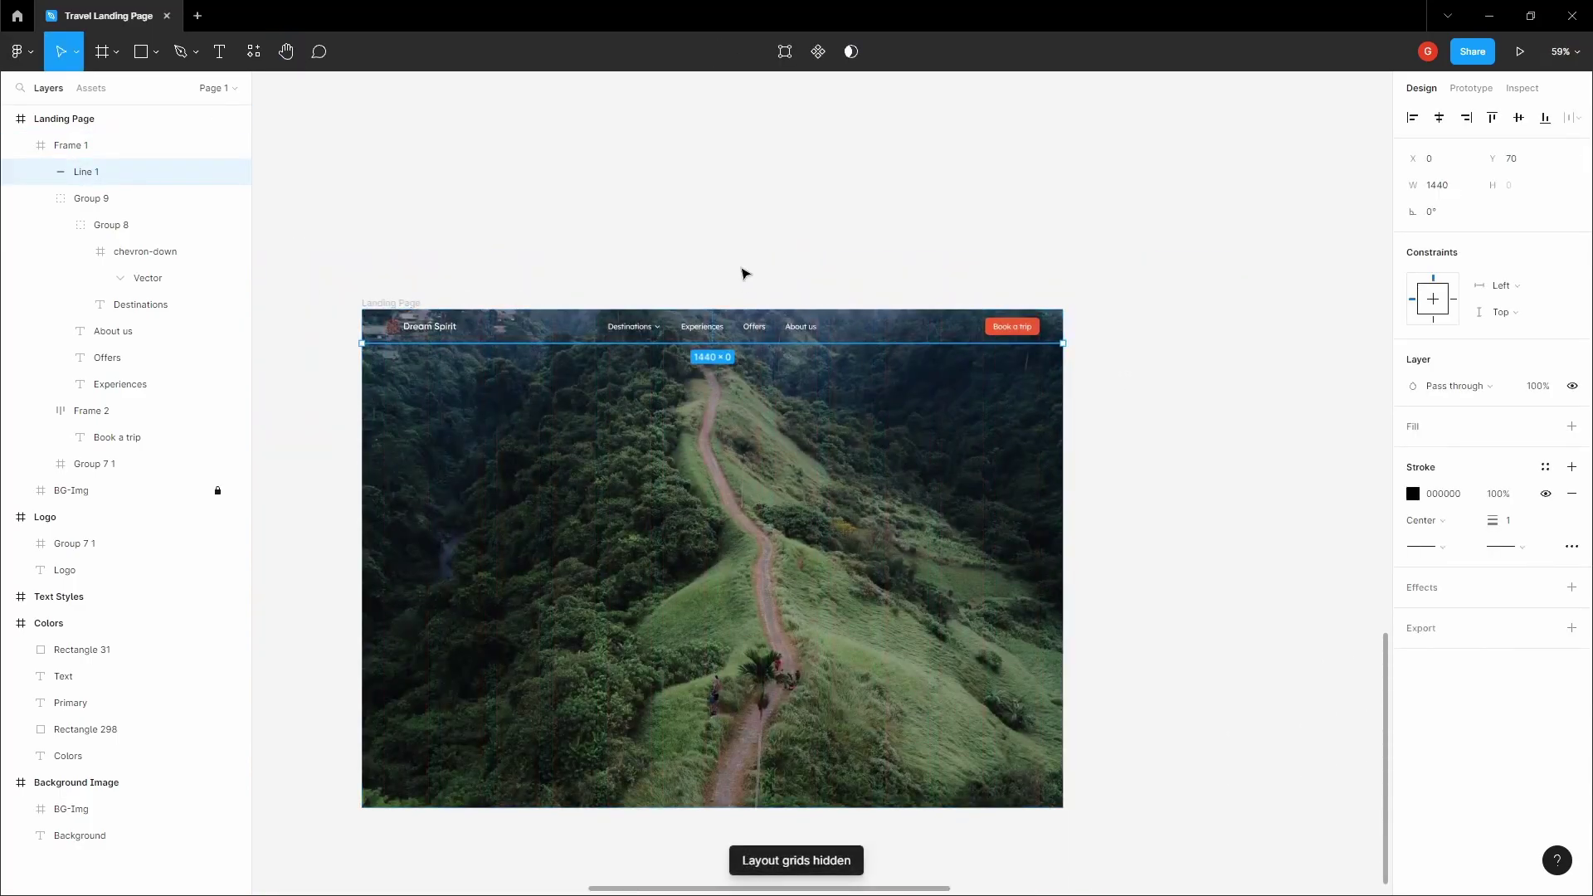
{"action": "left_click_drag", "start_coordinate": [708, 270], "coordinate": [756, 233]}
{"action": "scroll", "coordinate": [756, 233], "scroll_direction": "up", "scroll_amount": 1}
Step: Sample a dark colour from the background picture for the line's stroke and lighten it to the green 3B726B
{"action": "key", "text": "v"}
{"action": "left_click", "coordinate": [1411, 494]}
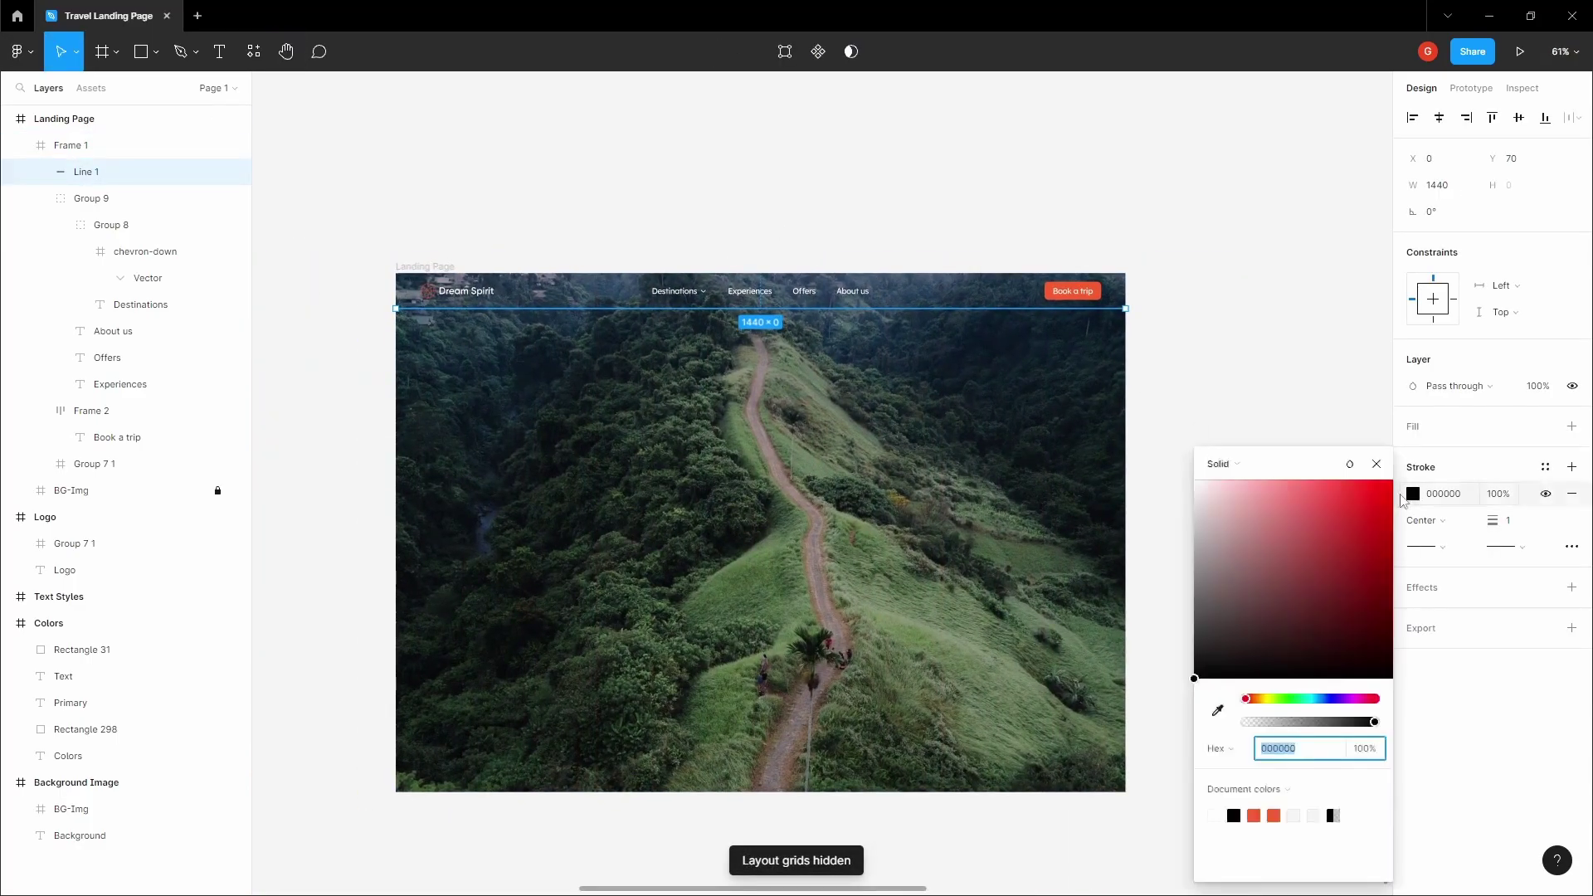
{"action": "left_click", "coordinate": [1217, 711]}
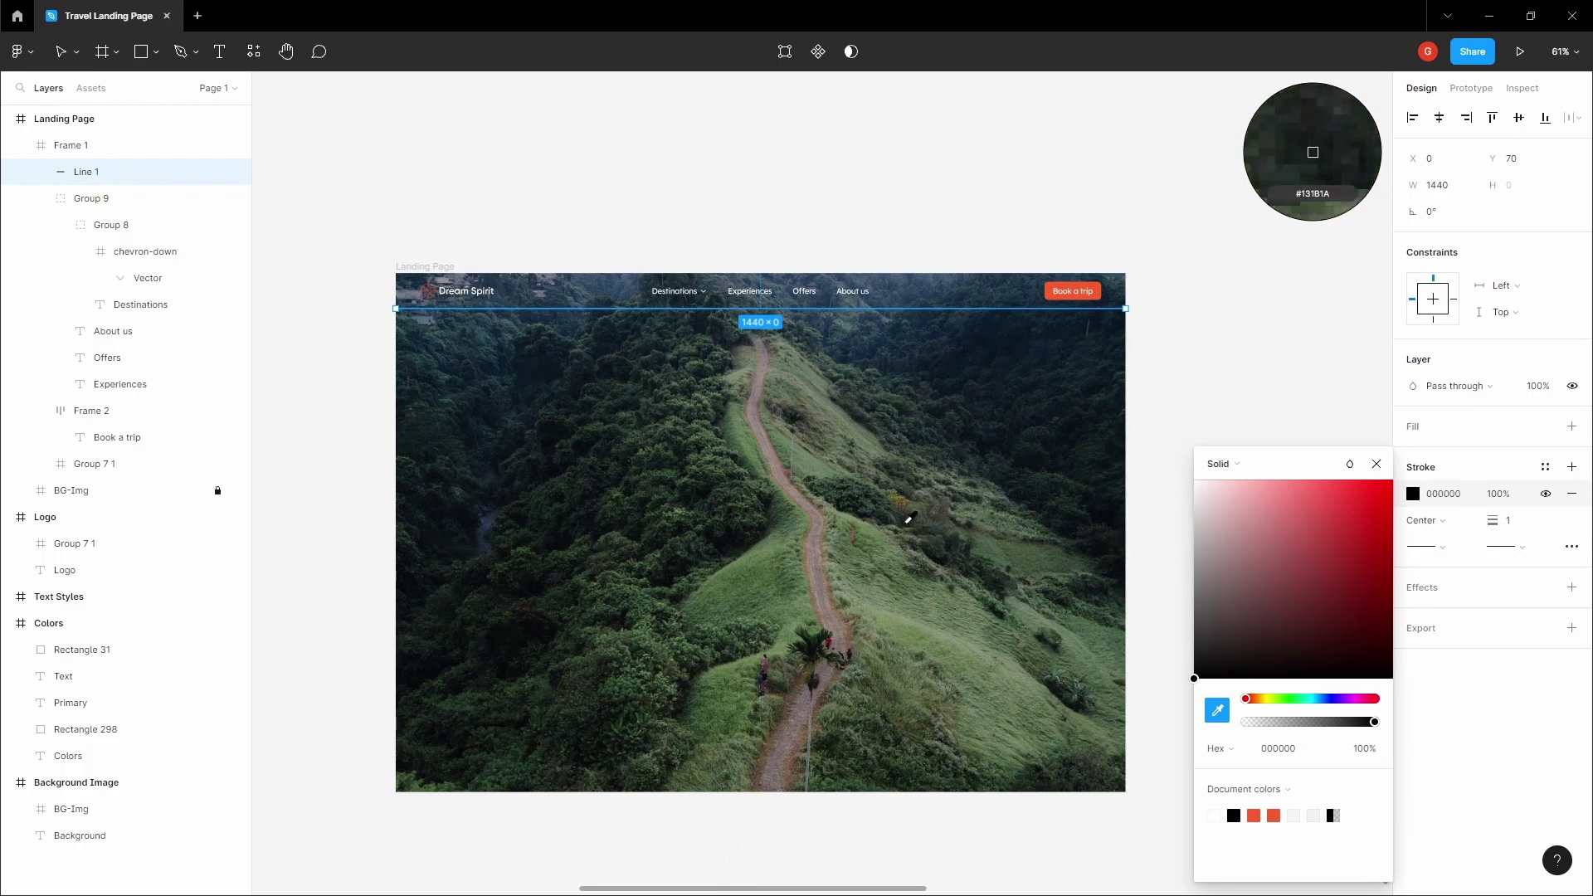
{"action": "left_click", "coordinate": [911, 533]}
{"action": "mouse_move", "coordinate": [1255, 664]}
{"action": "left_mouse_down"}
{"action": "mouse_move", "coordinate": [1322, 611]}
{"action": "mouse_move", "coordinate": [1291, 595]}
{"action": "left_mouse_up"}
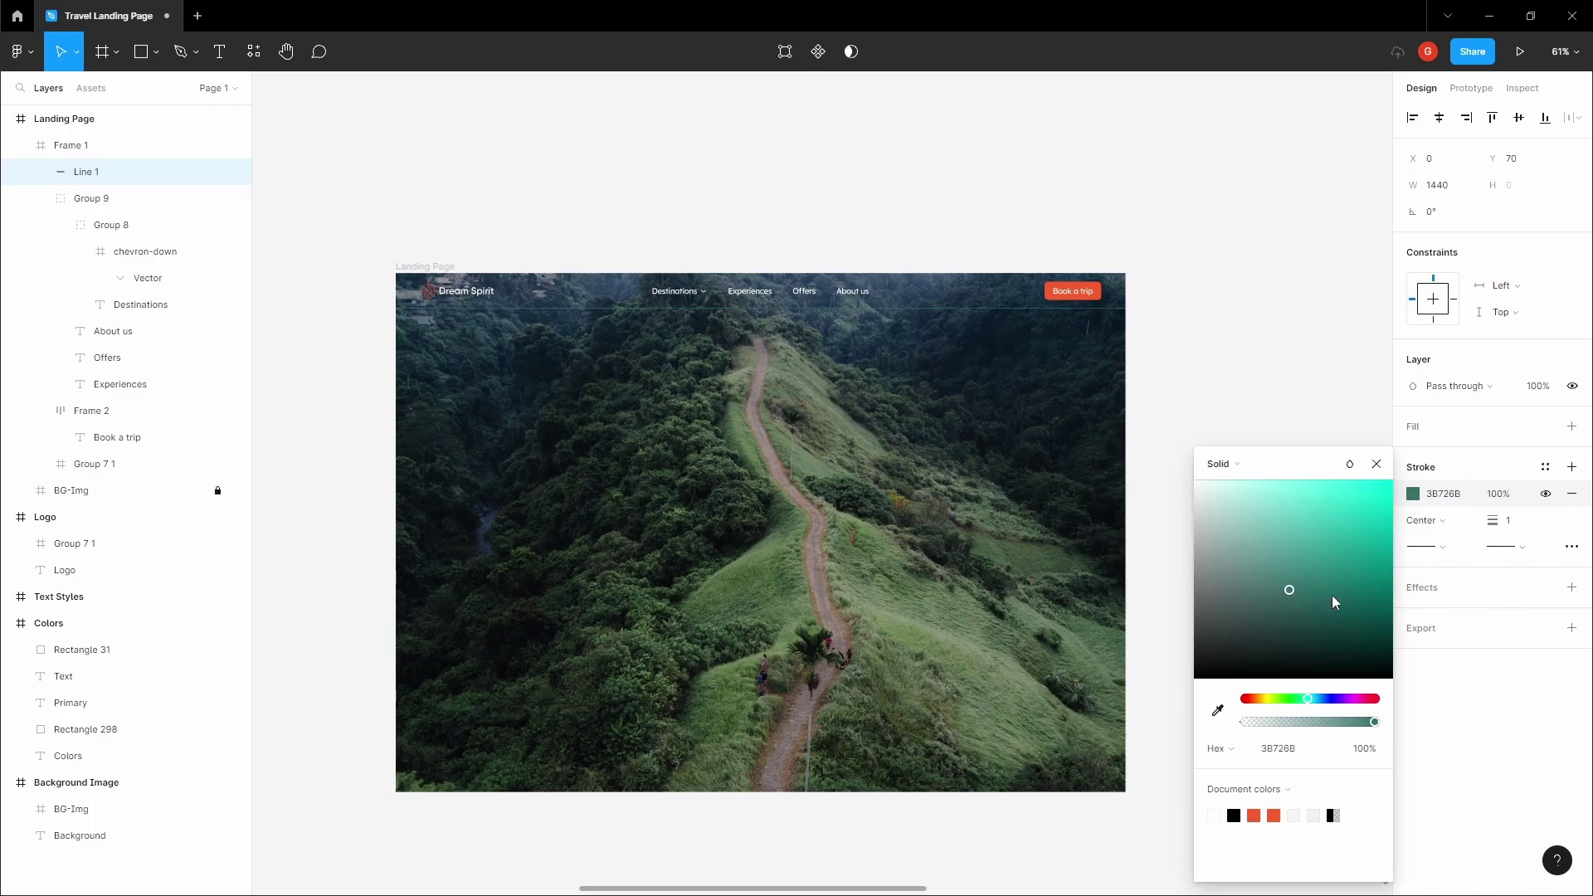
Step: Set the divider line's stroke weight to 0.75
{"action": "left_click", "coordinate": [1516, 522]}
{"action": "key", "text": "BackSpace"}
{"action": "type", "text": ".75"}
{"action": "key", "text": "Return"}
{"action": "left_click", "coordinate": [950, 192]}
{"action": "key", "text": "space"}
{"action": "left_click_drag", "start_coordinate": [879, 235], "coordinate": [929, 245]}
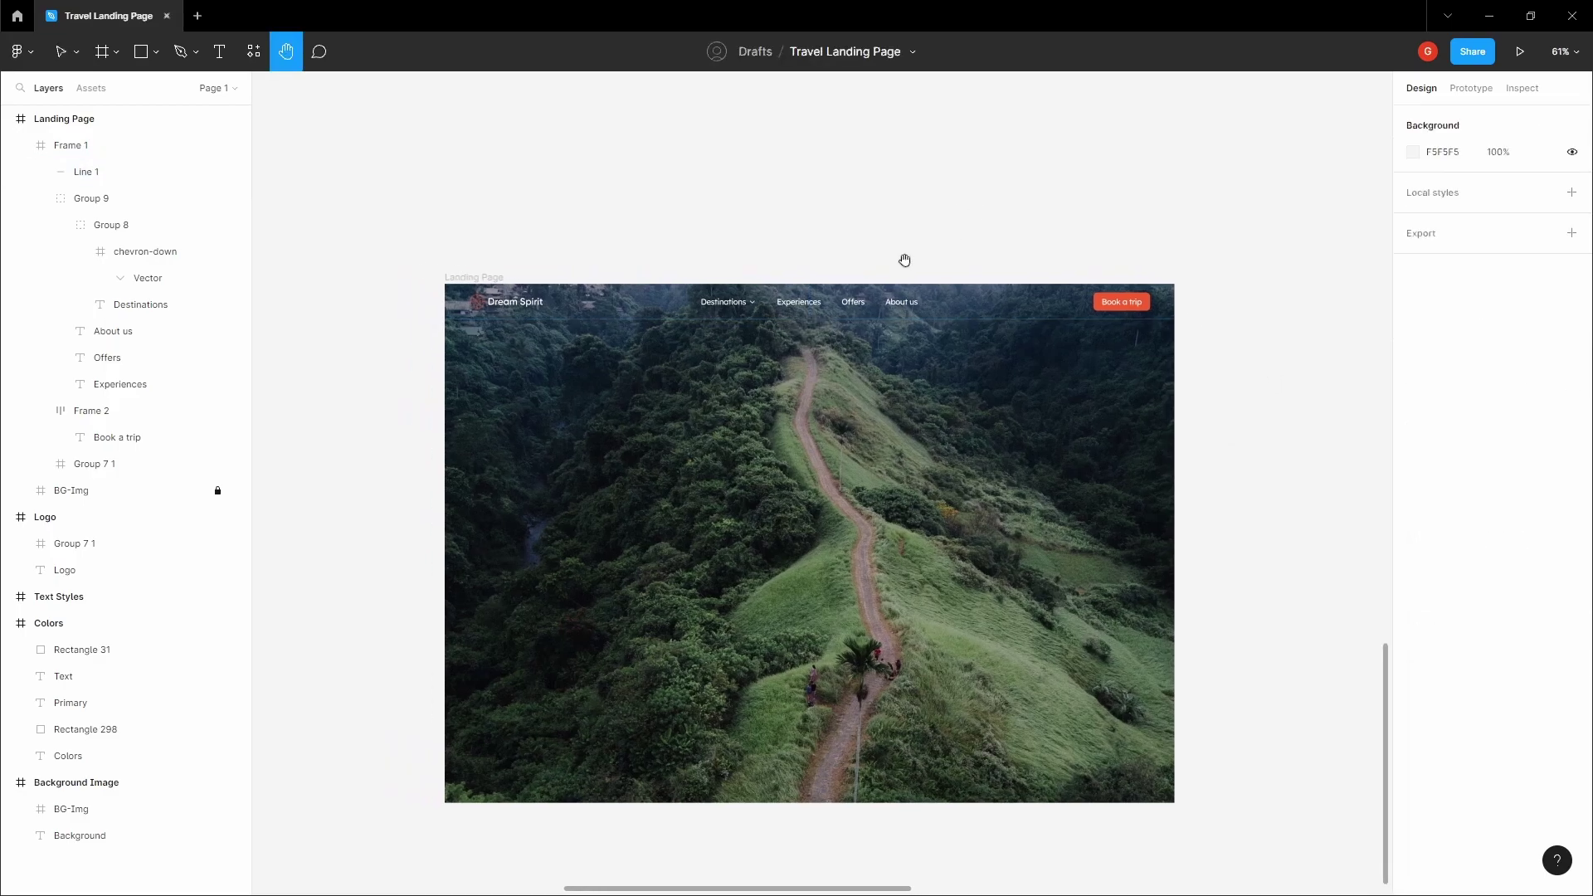
{"action": "scroll", "coordinate": [864, 277], "scroll_direction": "up", "scroll_amount": 2}
{"action": "scroll", "coordinate": [860, 272], "scroll_direction": "down", "scroll_amount": 2}
{"action": "scroll", "coordinate": [838, 245], "scroll_direction": "down", "scroll_amount": 2}
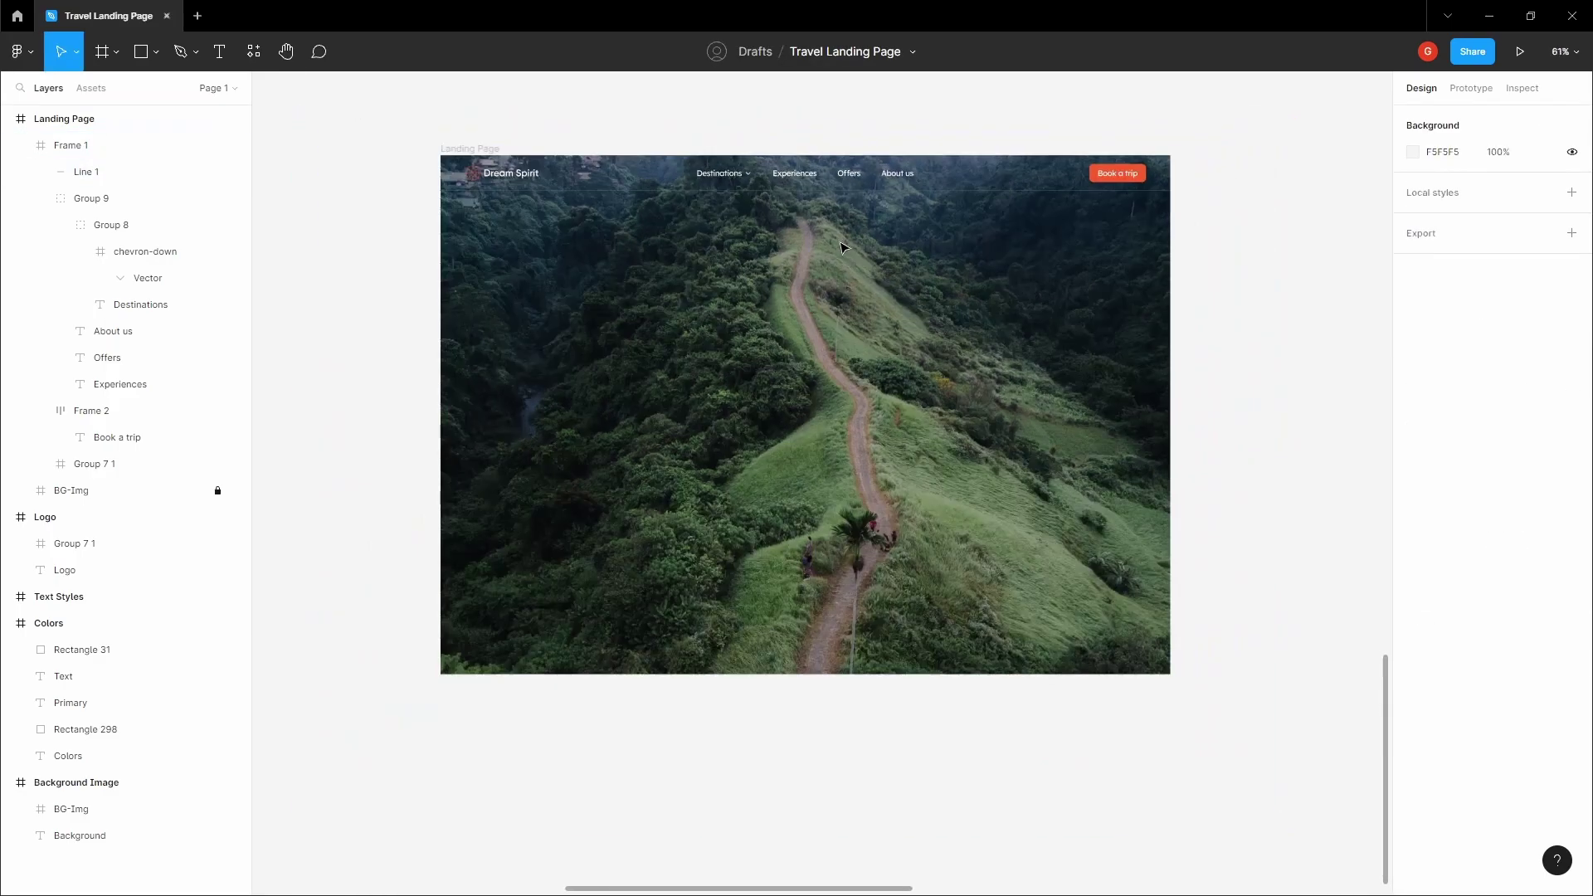
Step: Change the divider line's stroke colour to the darker teal 2D6F7D and select the Landing Page frame
{"action": "left_click", "coordinate": [787, 191]}
{"action": "scroll", "coordinate": [788, 221], "scroll_direction": "up", "scroll_amount": 2}
{"action": "left_click", "coordinate": [1413, 493]}
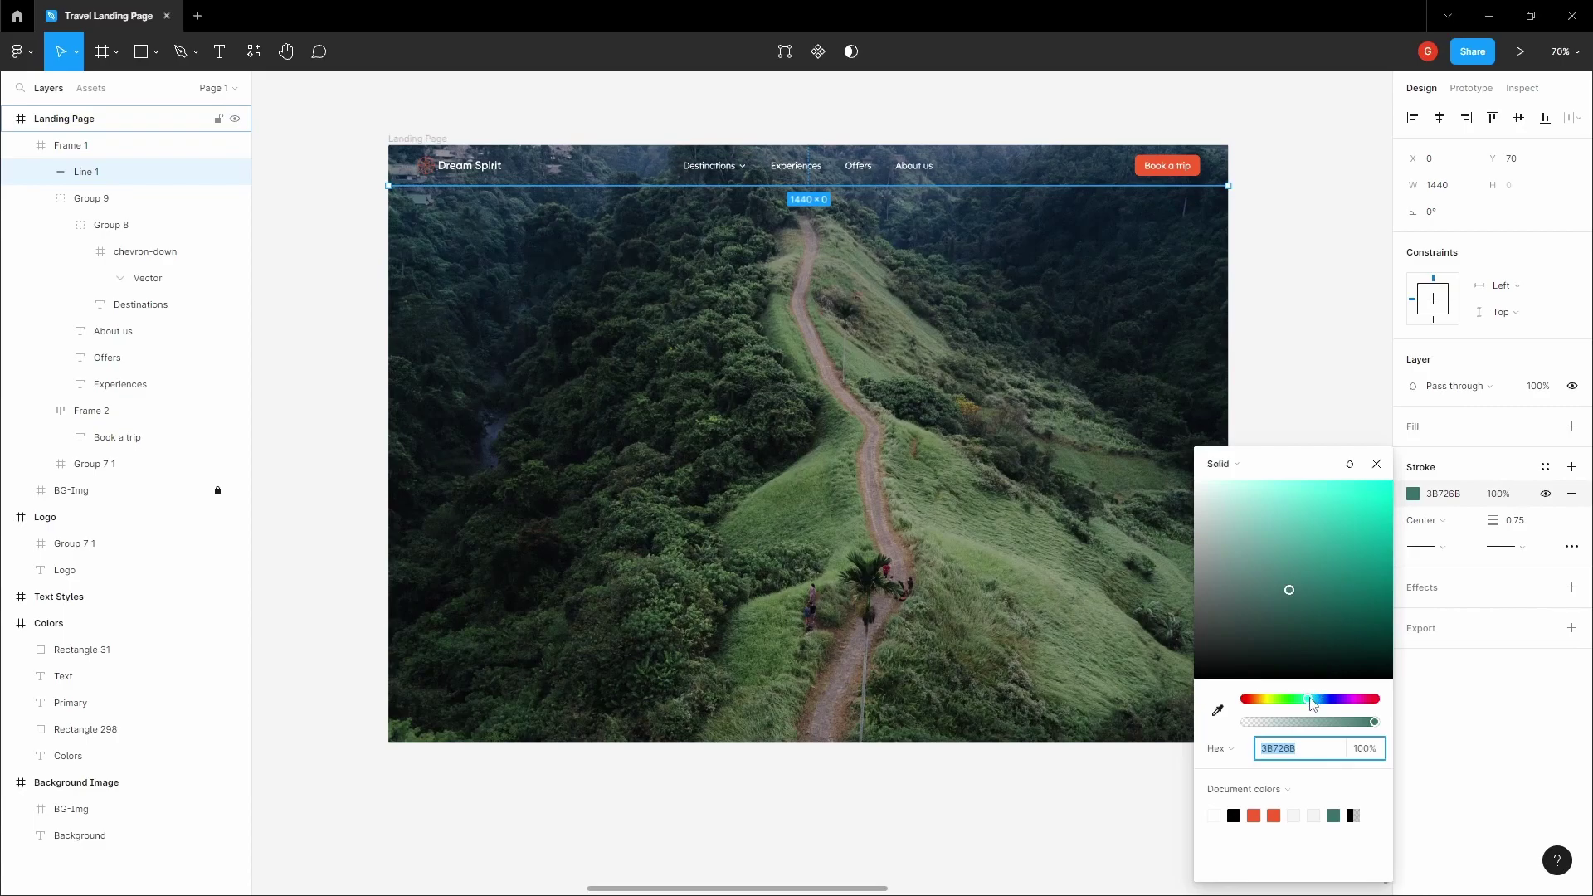
{"action": "type", "text": "3B726E"}
{"action": "key", "text": "Return"}
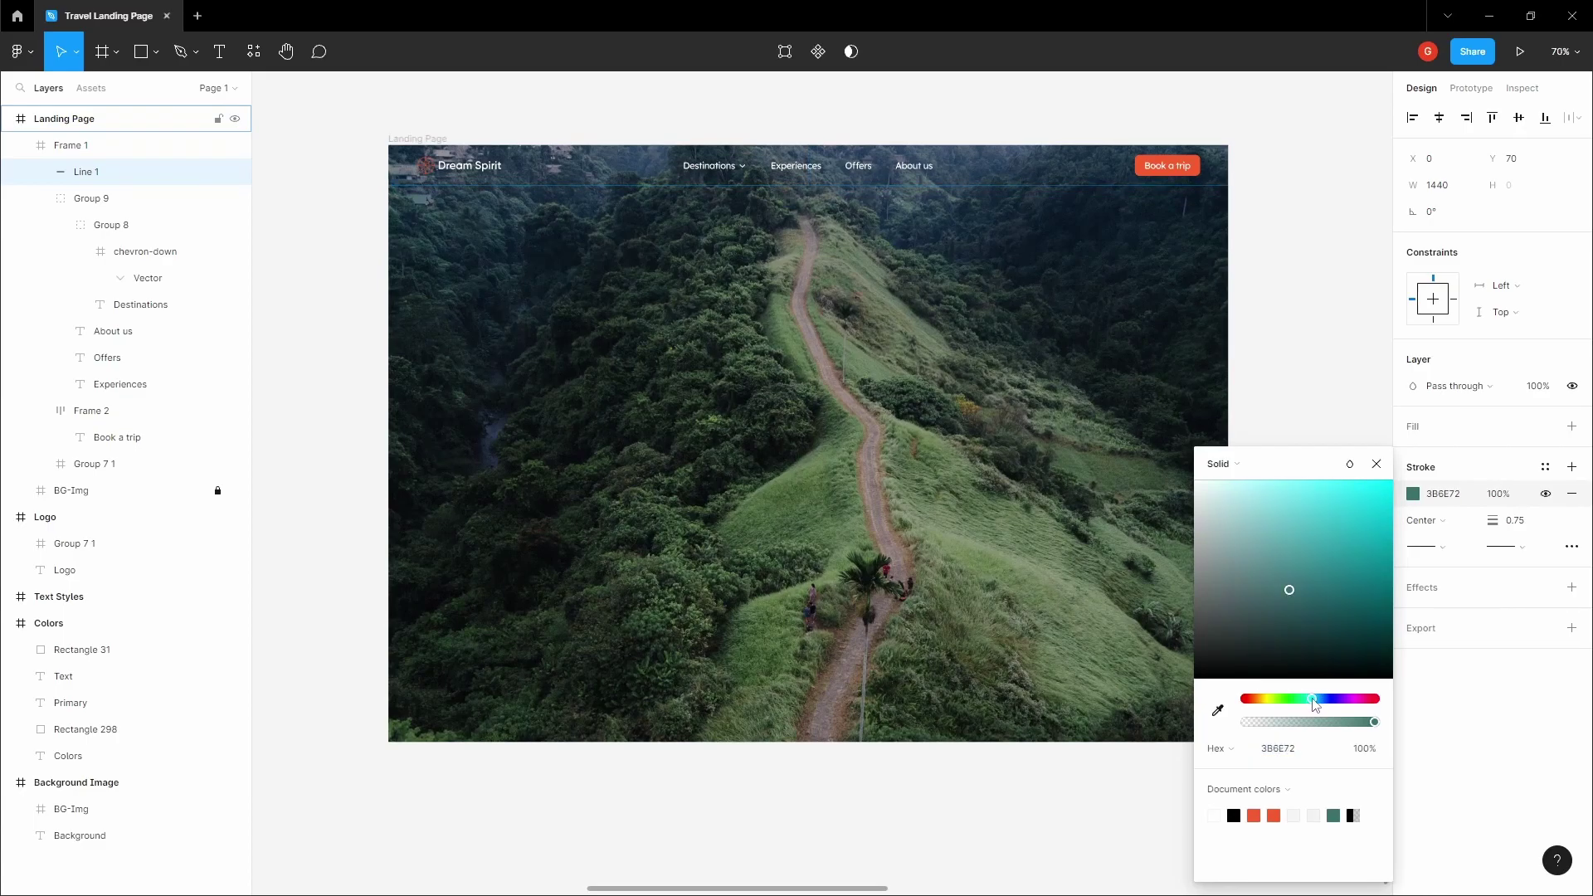
{"action": "left_click_drag", "start_coordinate": [1314, 701], "coordinate": [1316, 702]}
{"action": "mouse_move", "coordinate": [1344, 561]}
{"action": "left_mouse_down"}
{"action": "mouse_move", "coordinate": [1336, 550]}
{"action": "mouse_move", "coordinate": [1320, 586]}
{"action": "left_mouse_up"}
{"action": "left_click", "coordinate": [1282, 351]}
{"action": "key", "text": "space"}
{"action": "left_click_drag", "start_coordinate": [1282, 351], "coordinate": [1267, 381]}
{"action": "key", "text": "v"}
{"action": "left_click", "coordinate": [588, 311]}
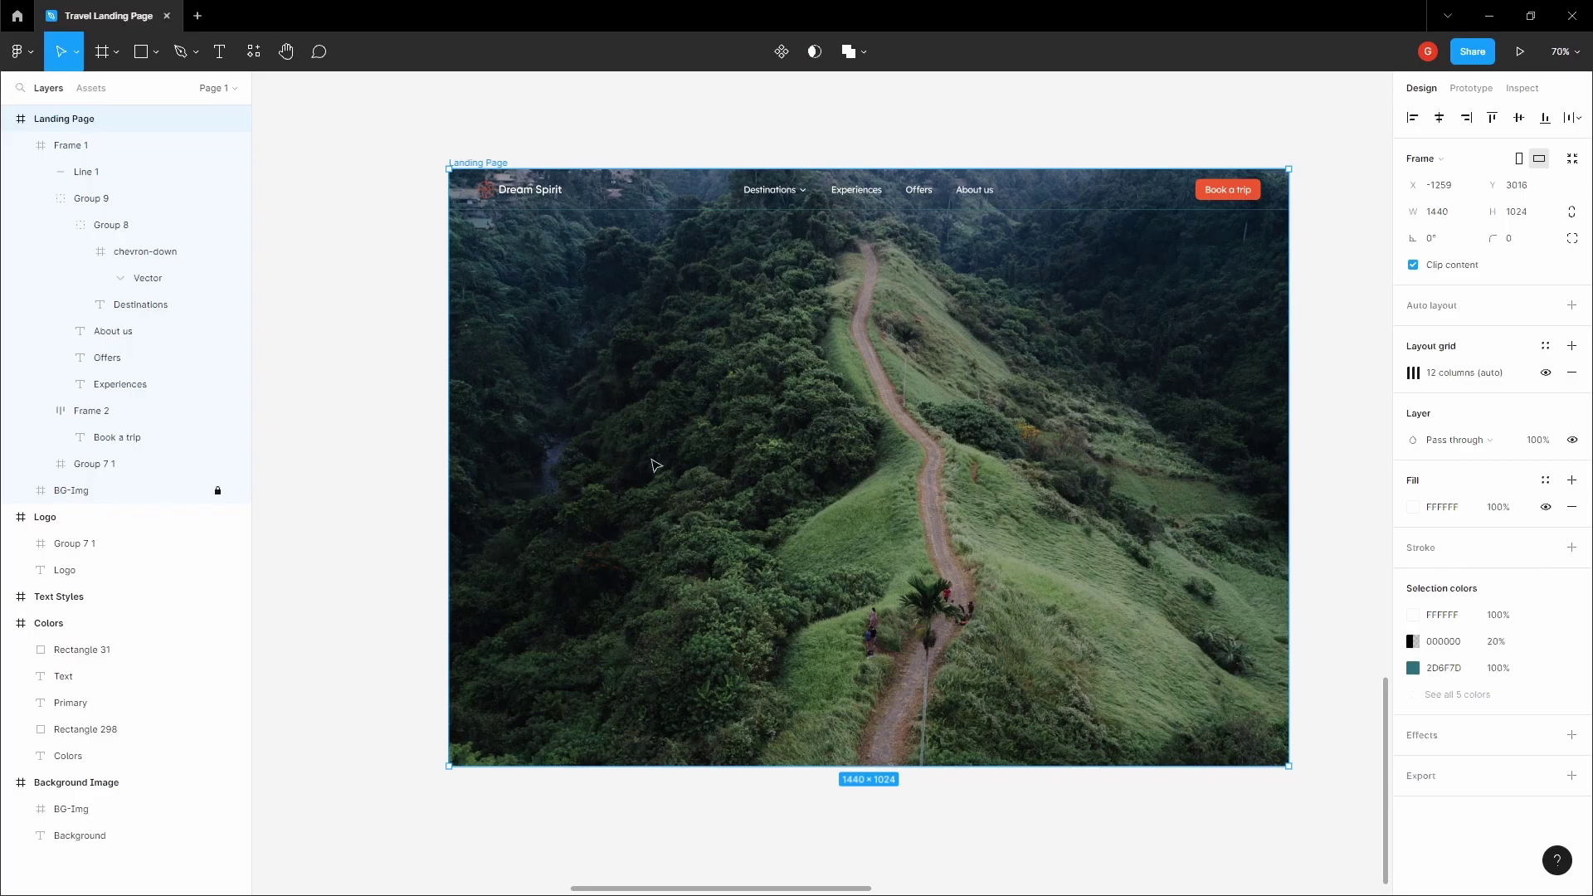
{"action": "key", "text": "t"}
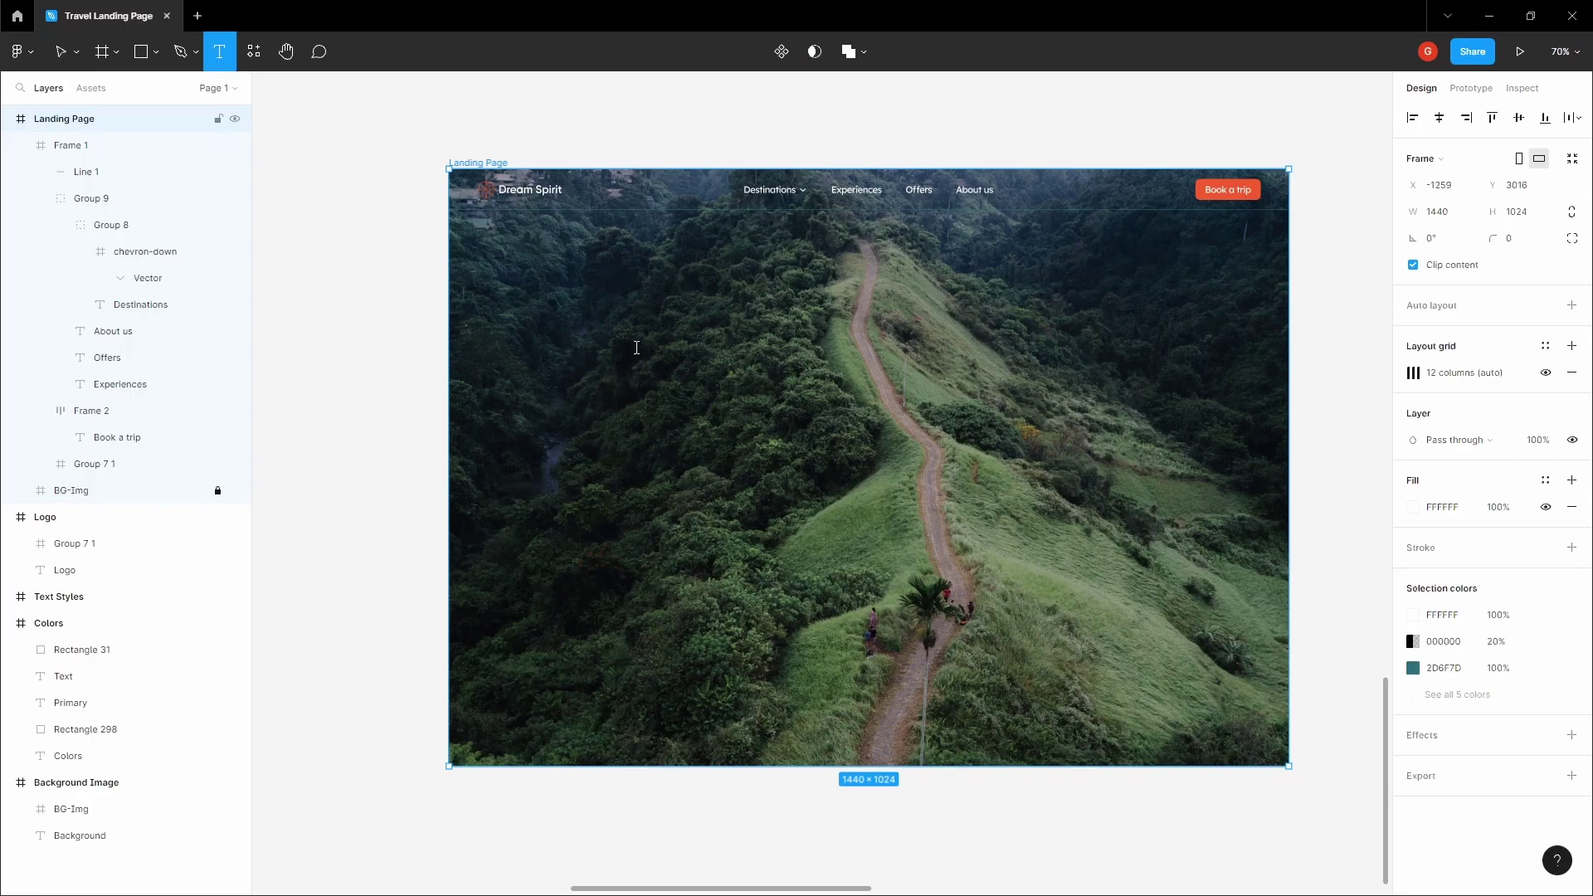
{"action": "left_click", "coordinate": [636, 346]}
{"action": "scroll", "coordinate": [635, 345], "scroll_direction": "down", "scroll_amount": 4}
{"action": "key", "text": "Escape"}
Step: Check which fonts the Text Styles frame defines for headings and paragraphs
{"action": "key", "text": "space"}
{"action": "scroll", "coordinate": [636, 160], "scroll_direction": "down", "scroll_amount": 3}
{"action": "left_click_drag", "start_coordinate": [732, 191], "coordinate": [784, 600]}
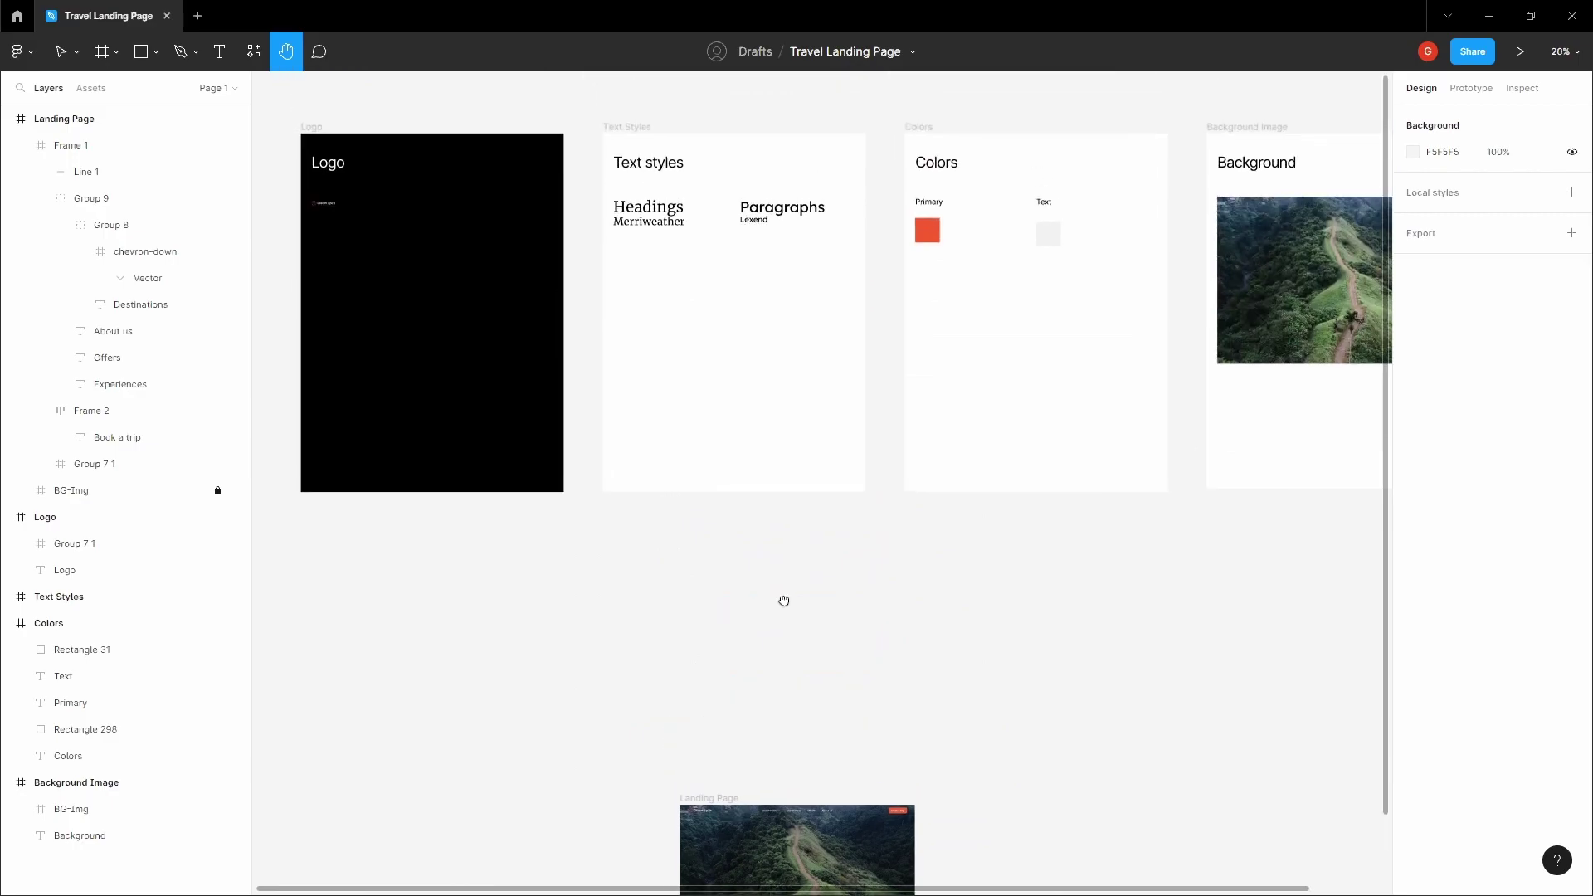
{"action": "scroll", "coordinate": [608, 217], "scroll_direction": "up", "scroll_amount": 2}
{"action": "key", "text": "v"}
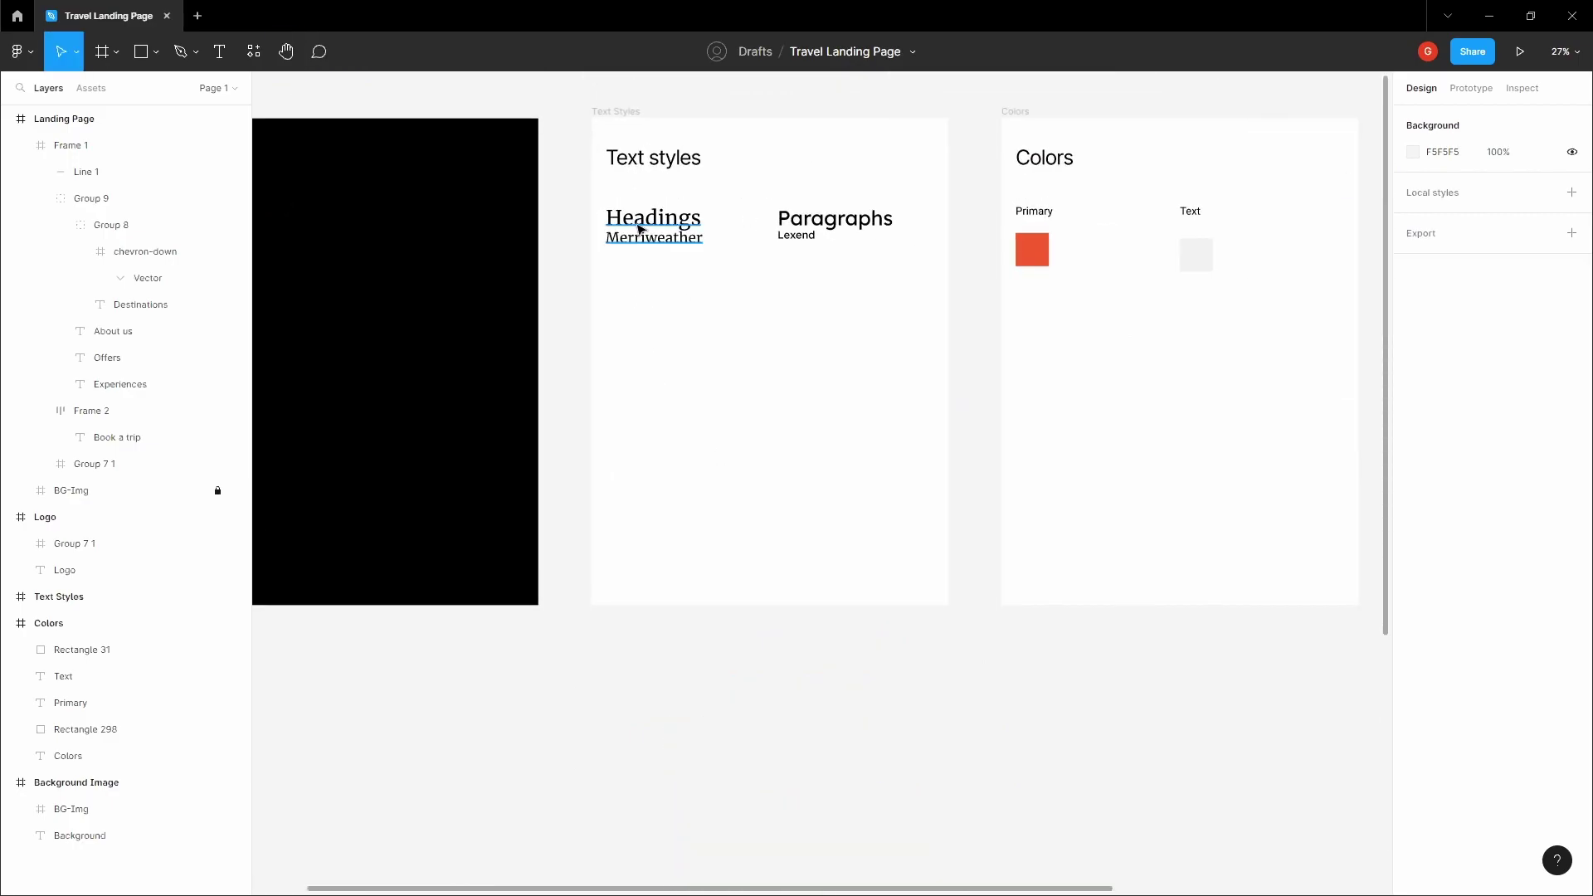
{"action": "scroll", "coordinate": [669, 220], "scroll_direction": "down", "scroll_amount": 10}
{"action": "scroll", "coordinate": [836, 238], "scroll_direction": "up", "scroll_amount": 3}
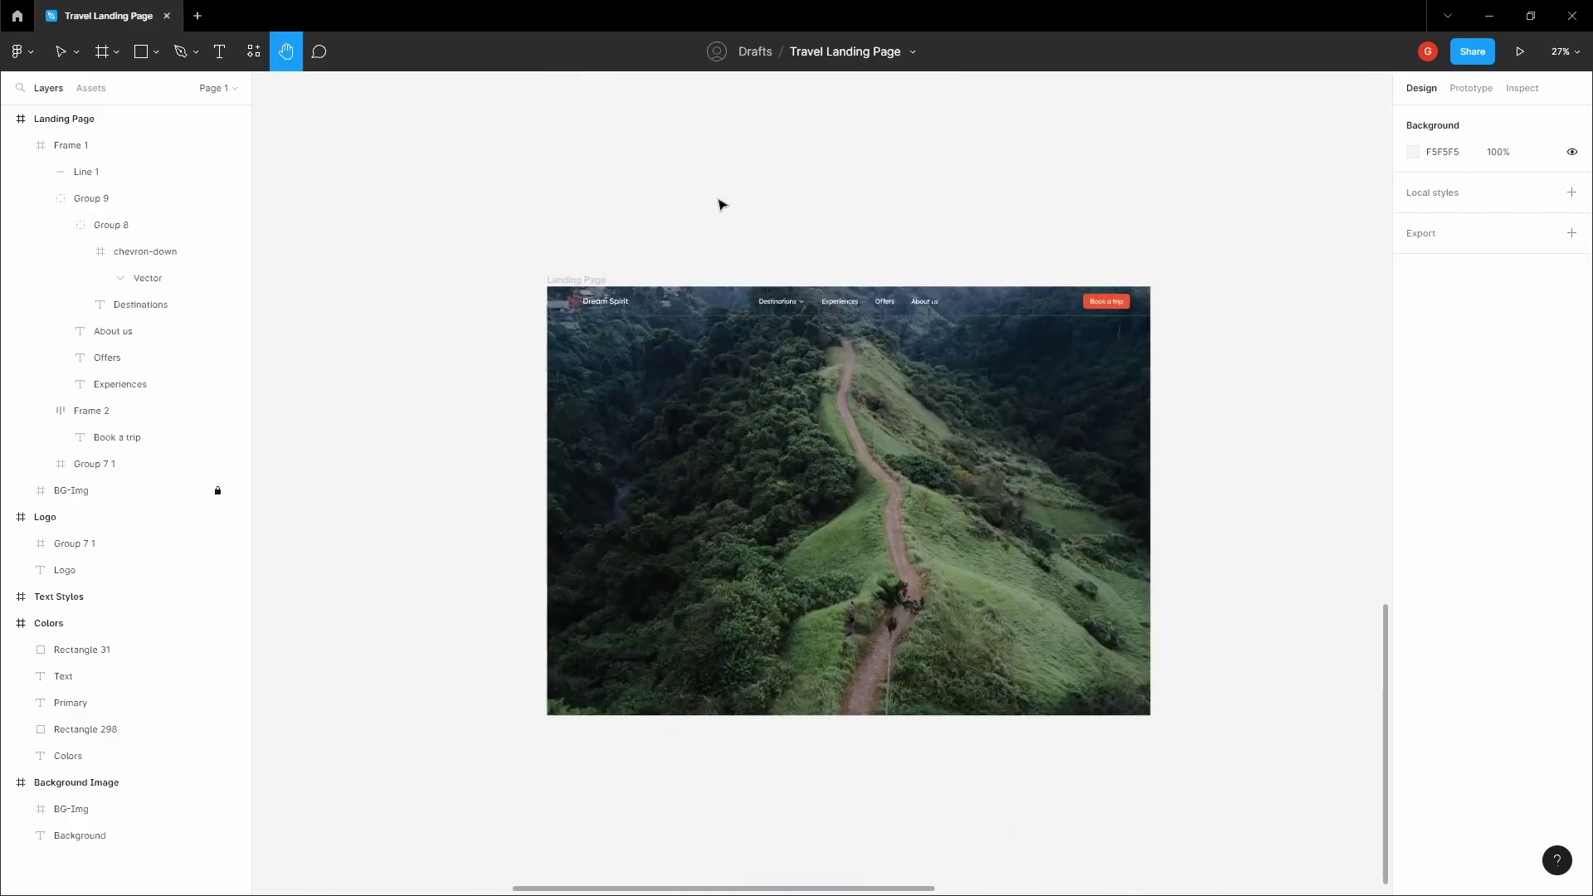
Step: Add the two-line heading "Explore epic destinations and / meet exciting people" on the dark hillside of the landing page
{"action": "key", "text": "t"}
{"action": "left_click", "coordinate": [709, 427]}
{"action": "scroll", "coordinate": [704, 439], "scroll_direction": "up", "scroll_amount": 3}
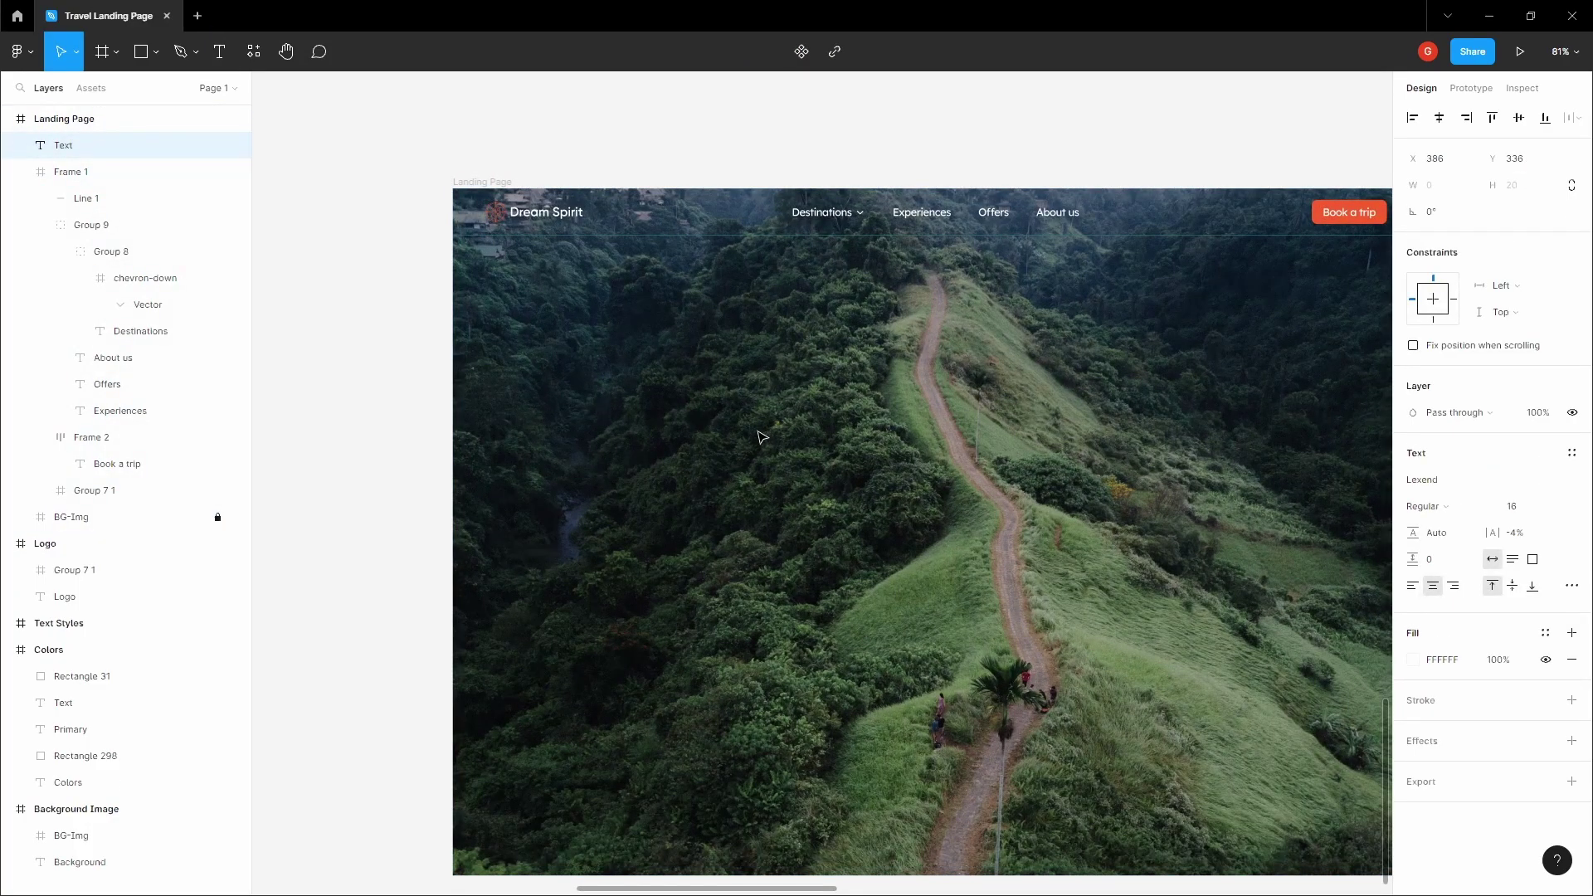
{"action": "type", "text": "Explore epic destinations and"}
{"action": "key", "text": "Return"}
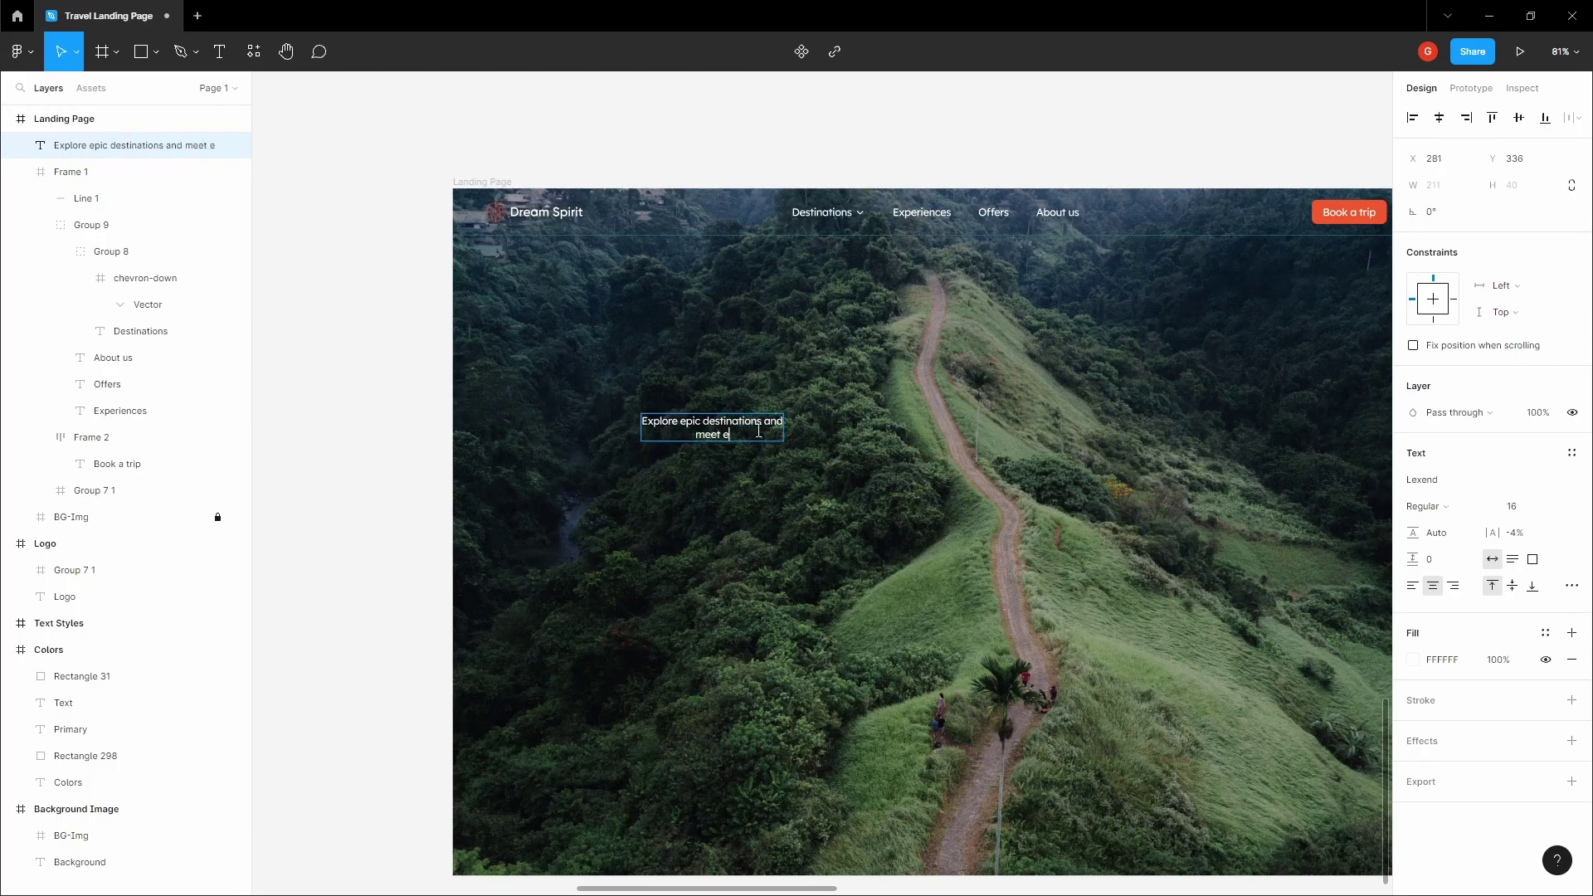
{"action": "type", "text": "meet exic"}
{"action": "key", "text": "BackSpace"}
{"action": "type", "text": "iting people"}
{"action": "key", "text": "Escape"}
Step: Format the heading in Merriweather, left-aligned, at size 48
{"action": "left_click", "coordinate": [1502, 481]}
{"action": "type", "text": "Merri"}
{"action": "key", "text": "Return"}
{"action": "left_click", "coordinate": [1245, 502]}
{"action": "left_click", "coordinate": [697, 414]}
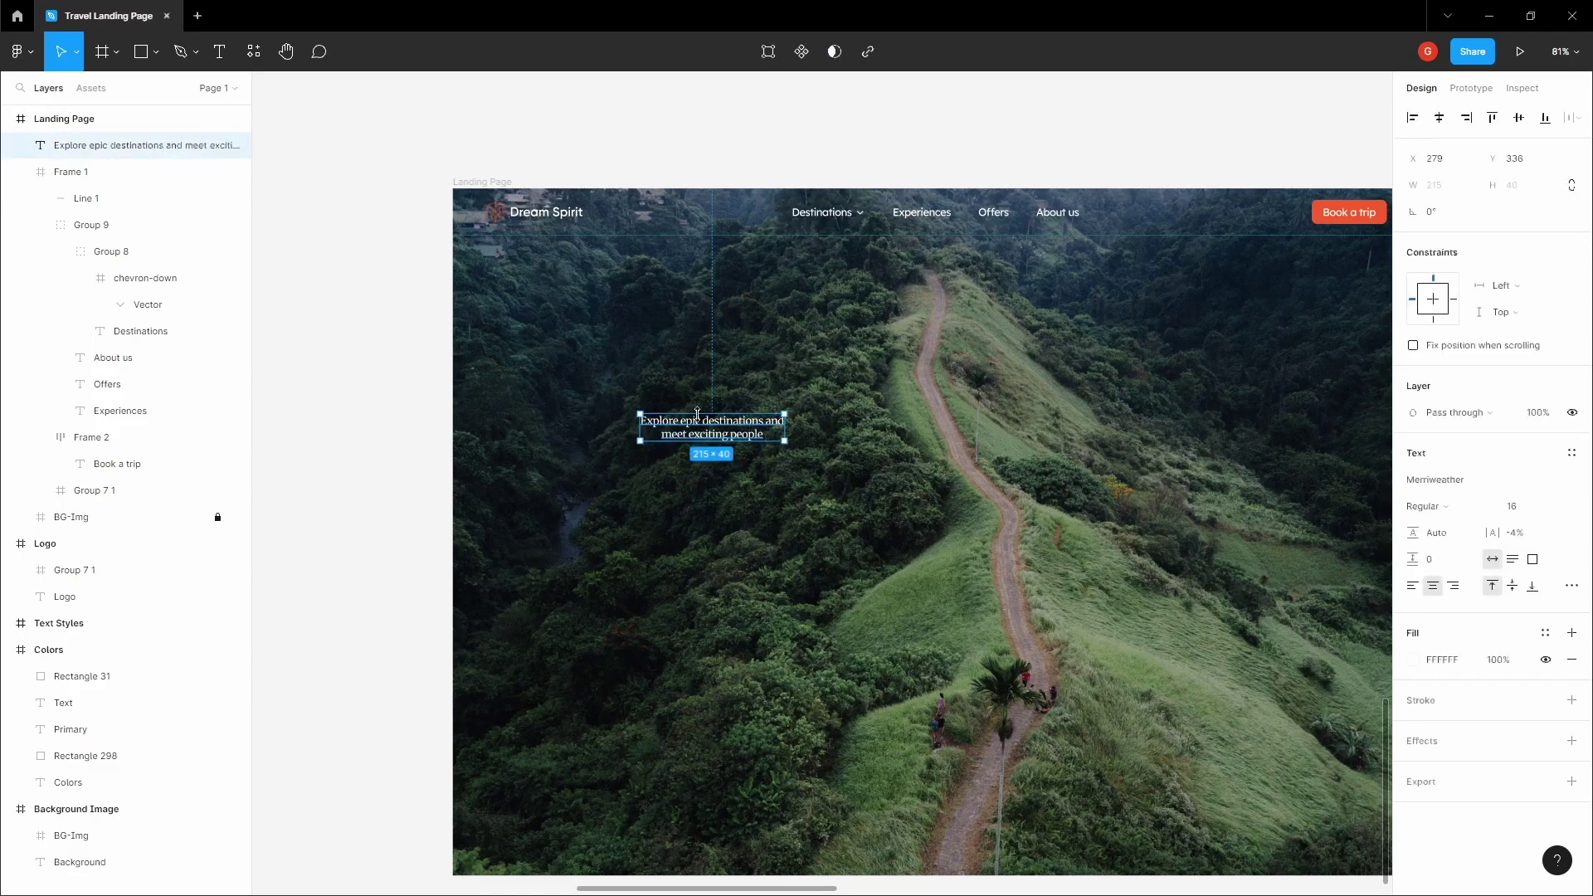
{"action": "left_click", "coordinate": [1412, 586]}
{"action": "left_click", "coordinate": [1552, 507]}
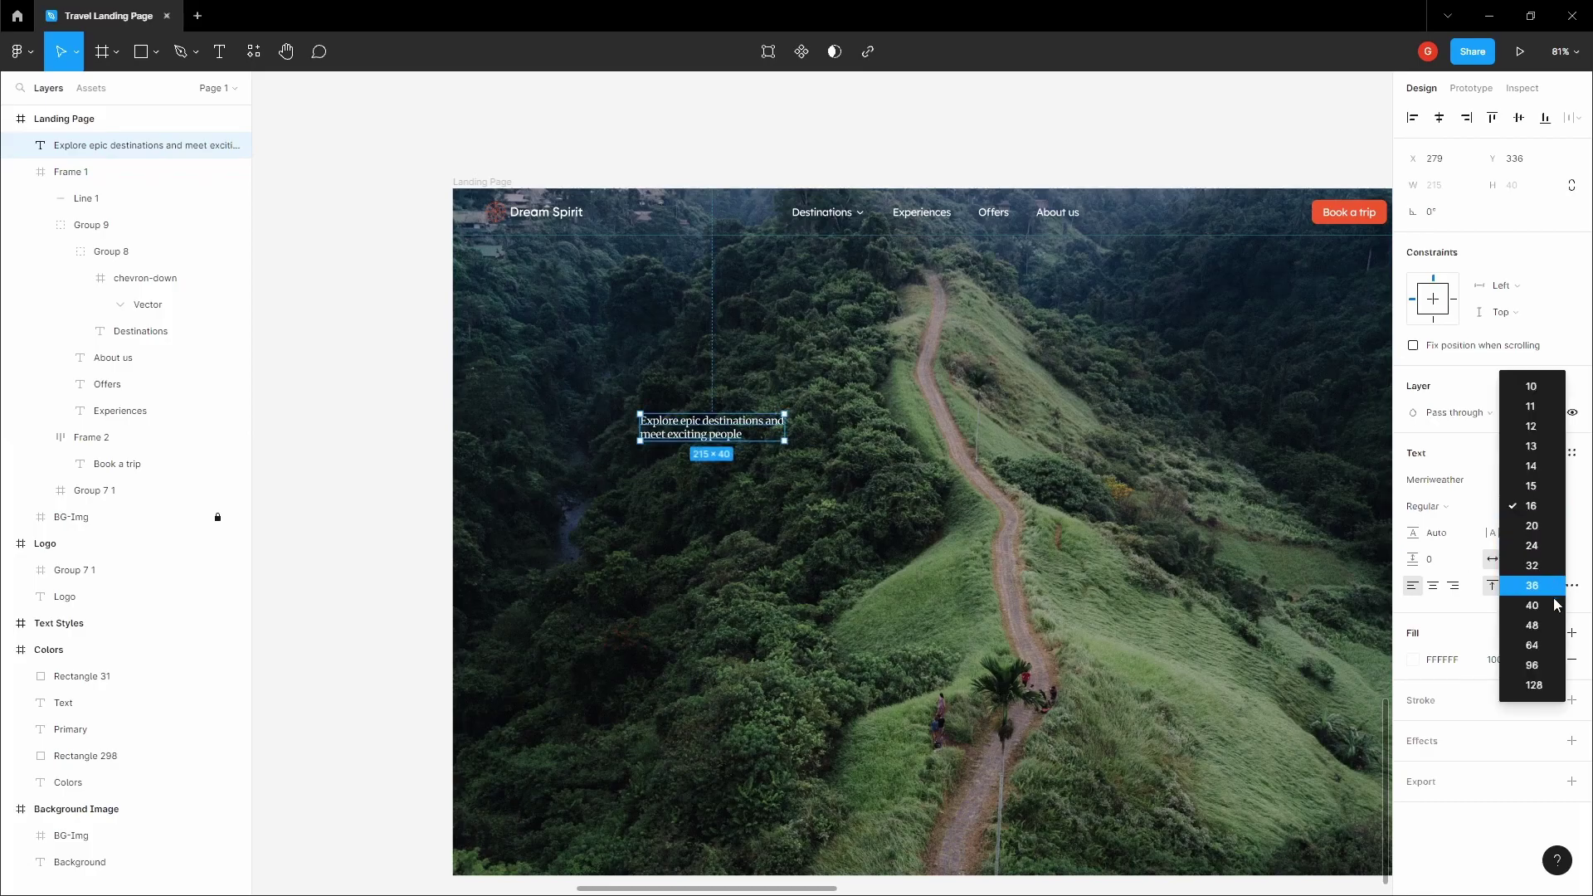
{"action": "left_click", "coordinate": [1537, 627]}
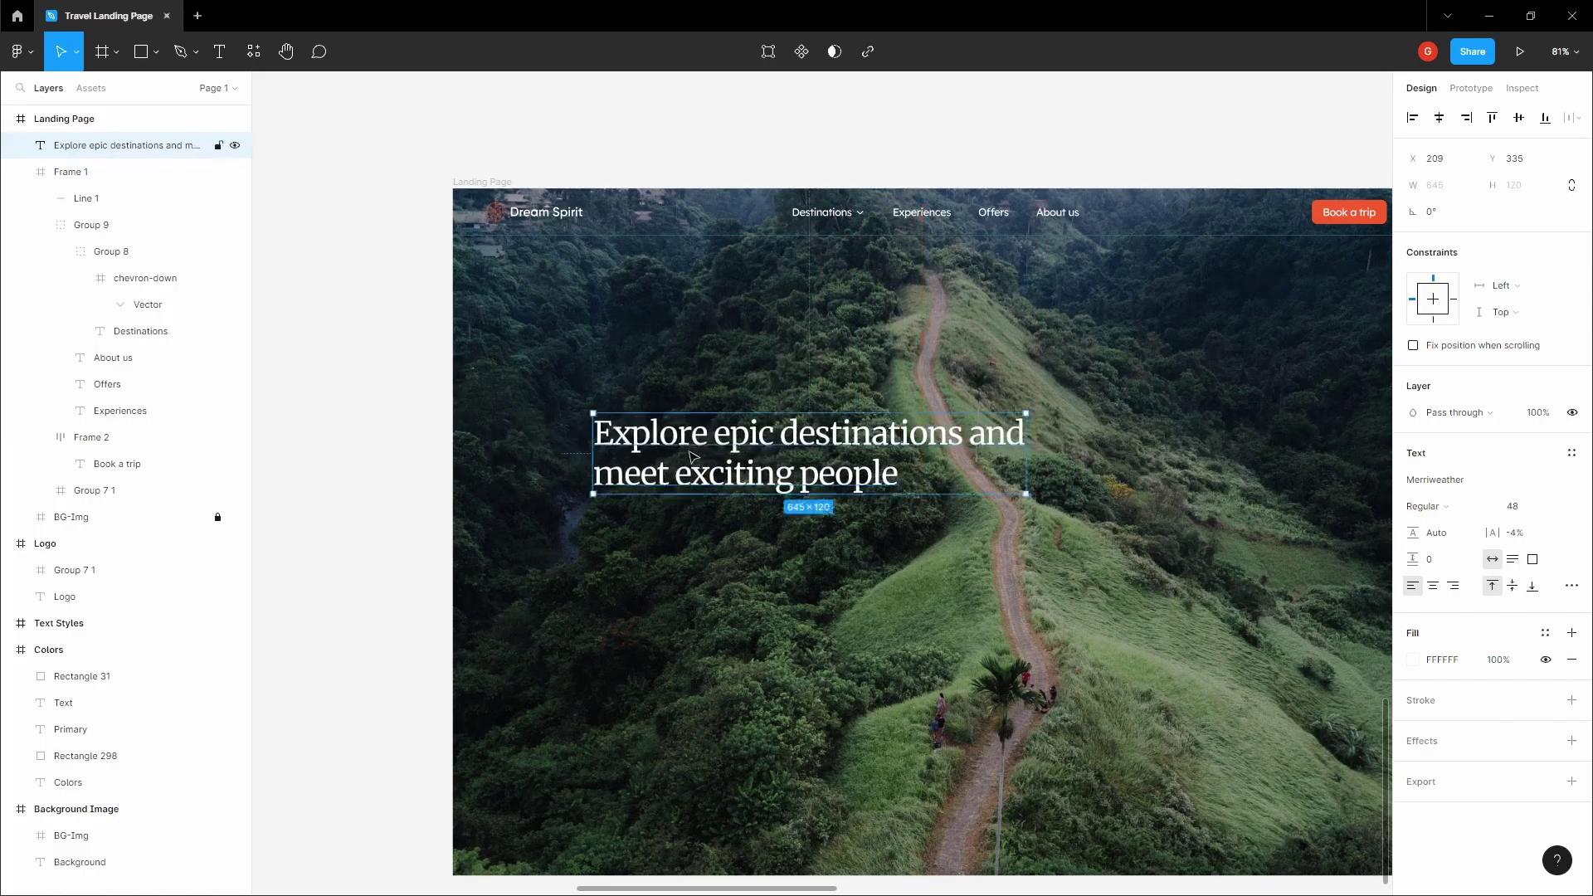
Step: Show the layout grids and align the heading's left edge with a grid column, at X 162, Y 331
{"action": "left_click", "coordinate": [412, 234]}
{"action": "left_click", "coordinate": [465, 181]}
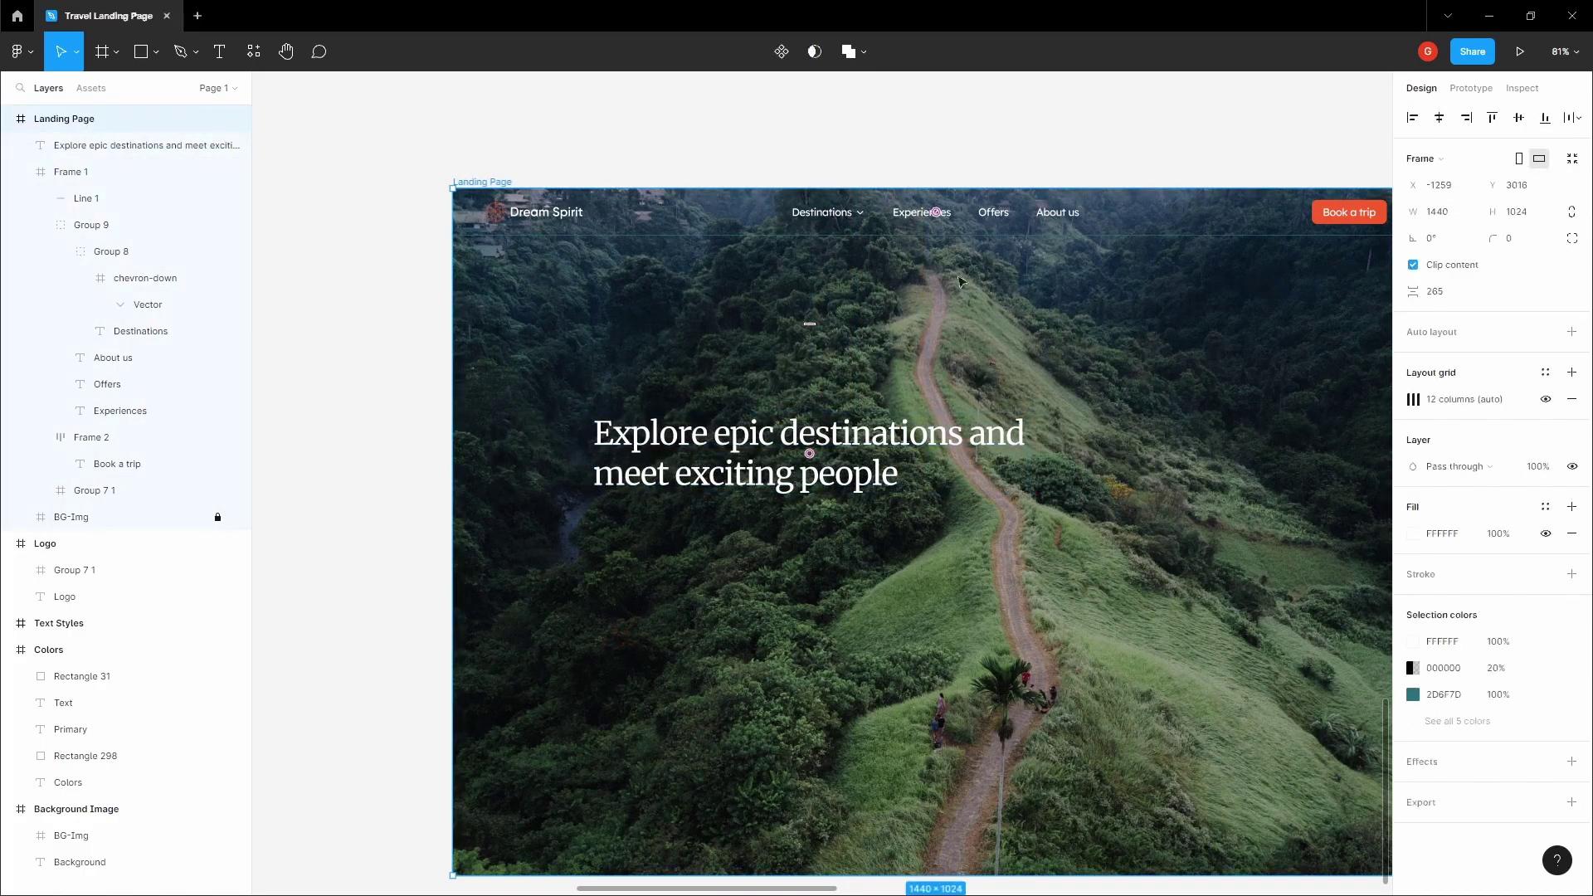
{"action": "left_click", "coordinate": [1545, 399]}
{"action": "left_click", "coordinate": [141, 145]}
{"action": "key", "text": "shift+2"}
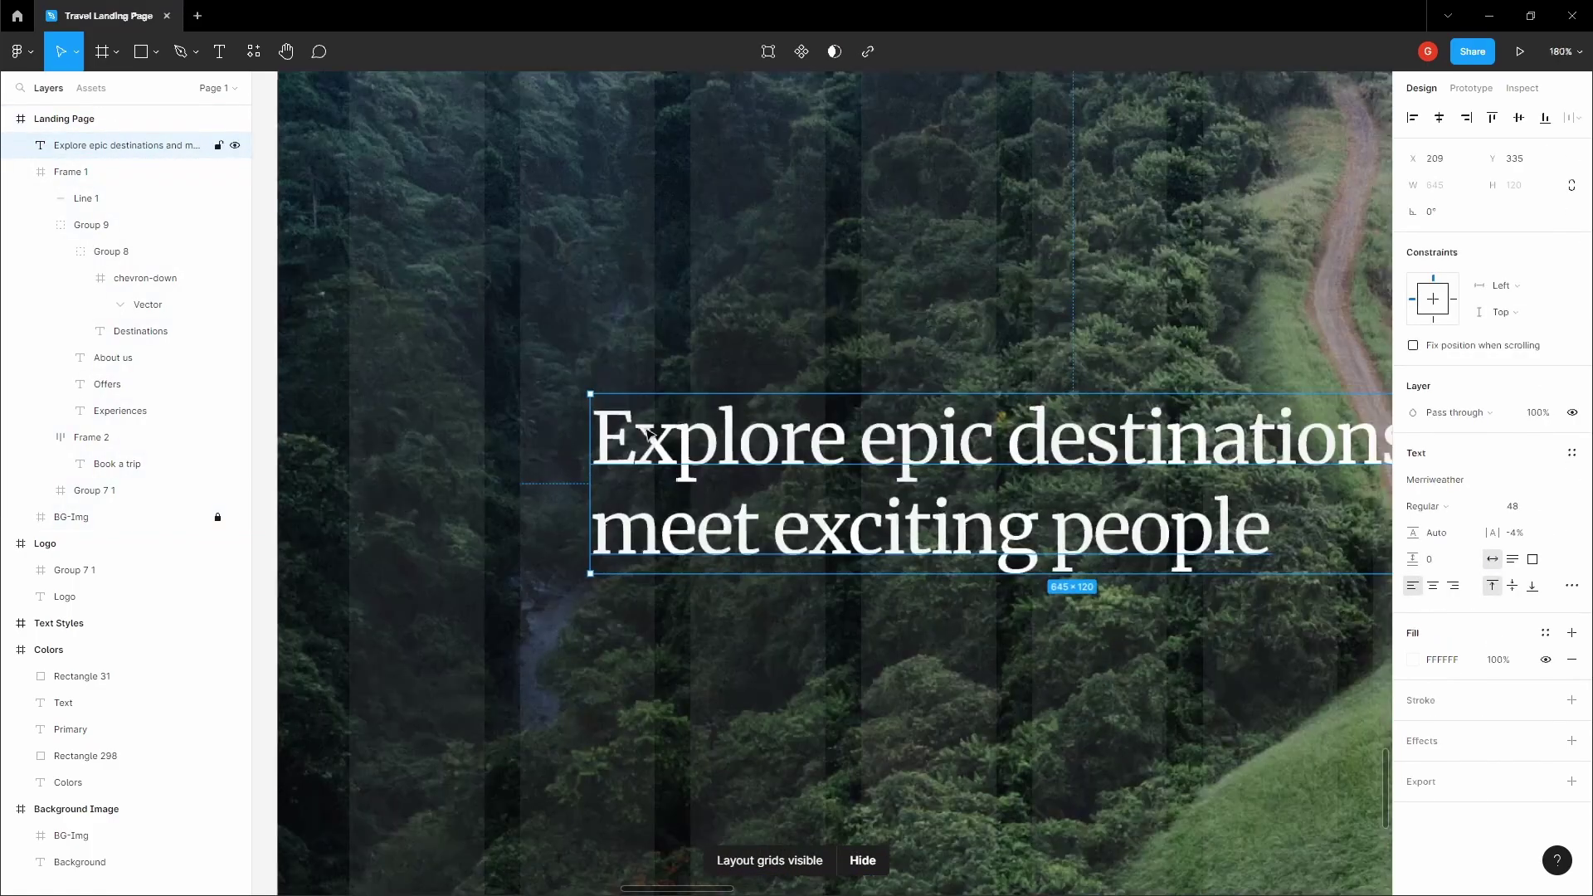
{"action": "scroll", "coordinate": [580, 424], "scroll_direction": "up", "scroll_amount": 4}
{"action": "left_click_drag", "start_coordinate": [587, 424], "coordinate": [566, 421]}
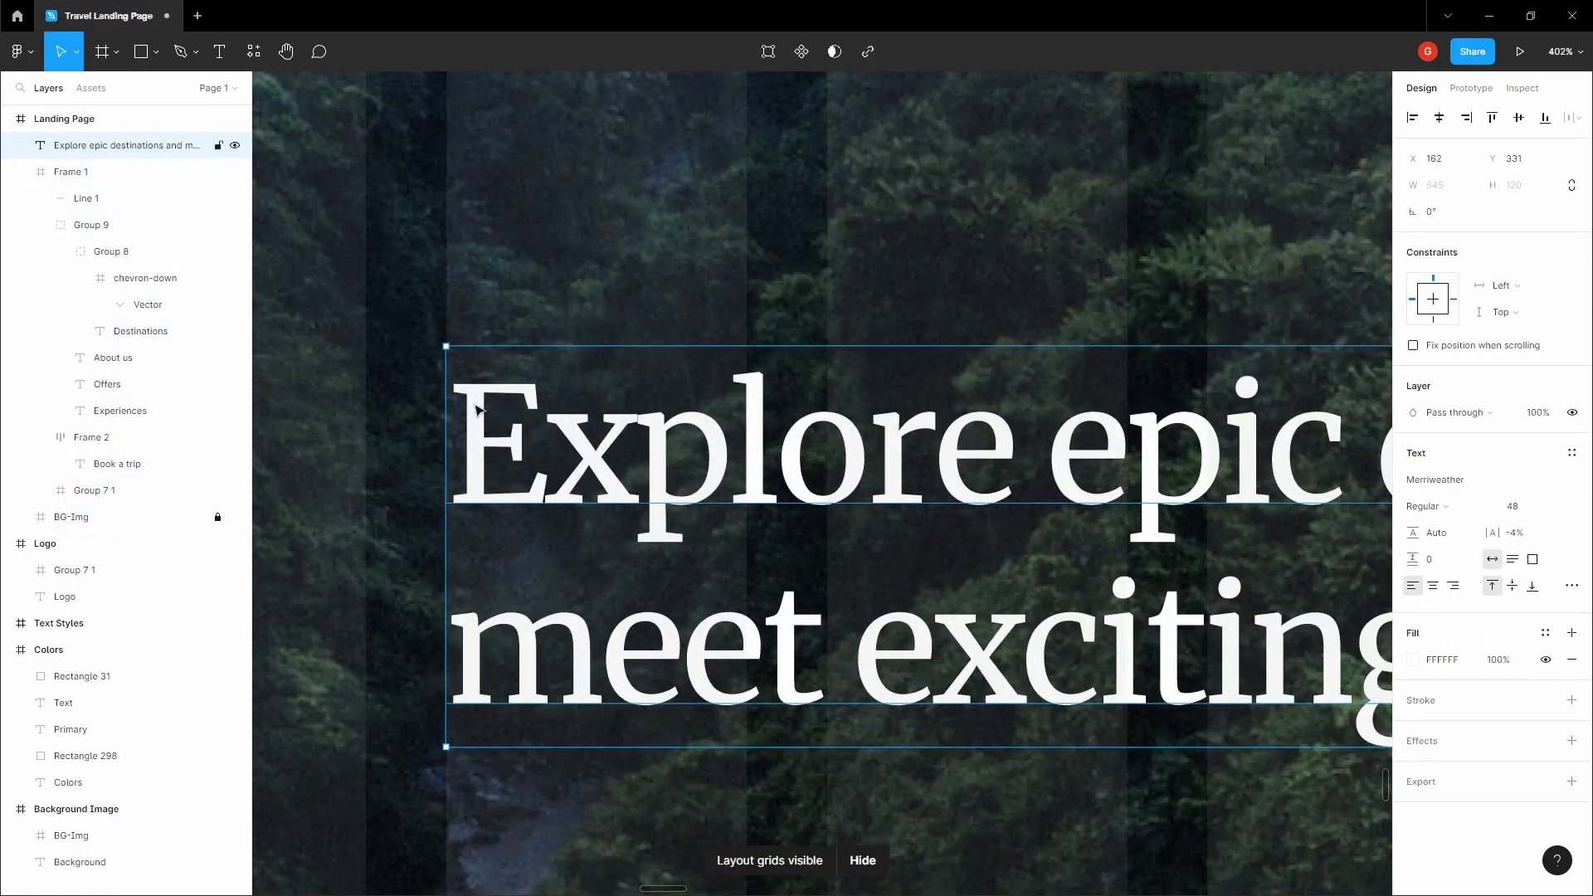
{"action": "scroll", "coordinate": [449, 339], "scroll_direction": "down", "scroll_amount": 10}
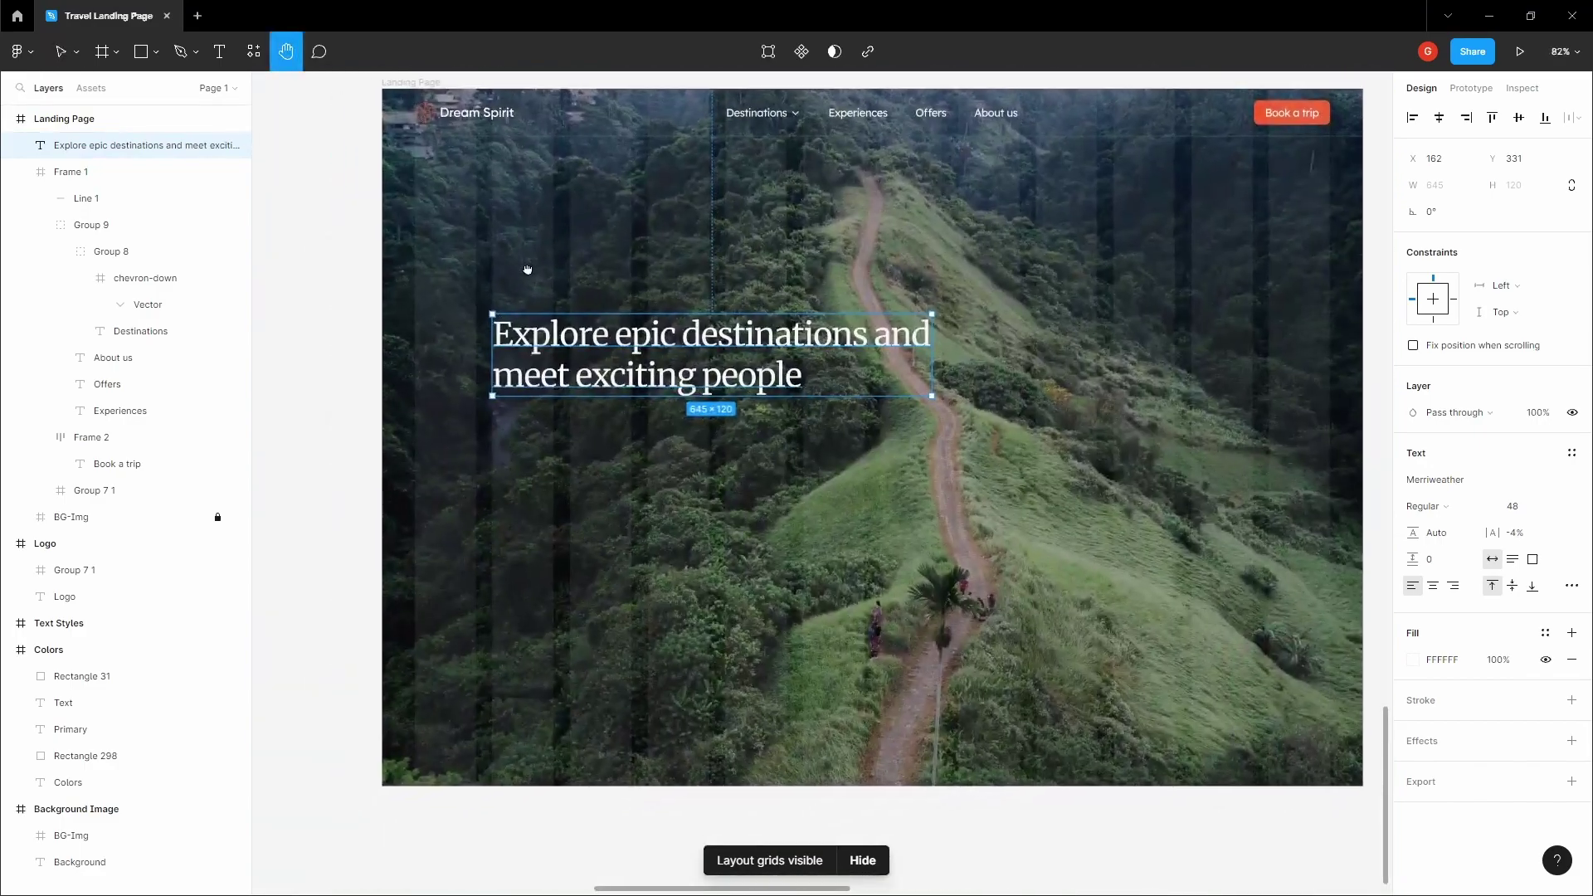
Step: Start a text block below the heading reading "We help people find the best destinations"
{"action": "double_click", "coordinate": [527, 270]}
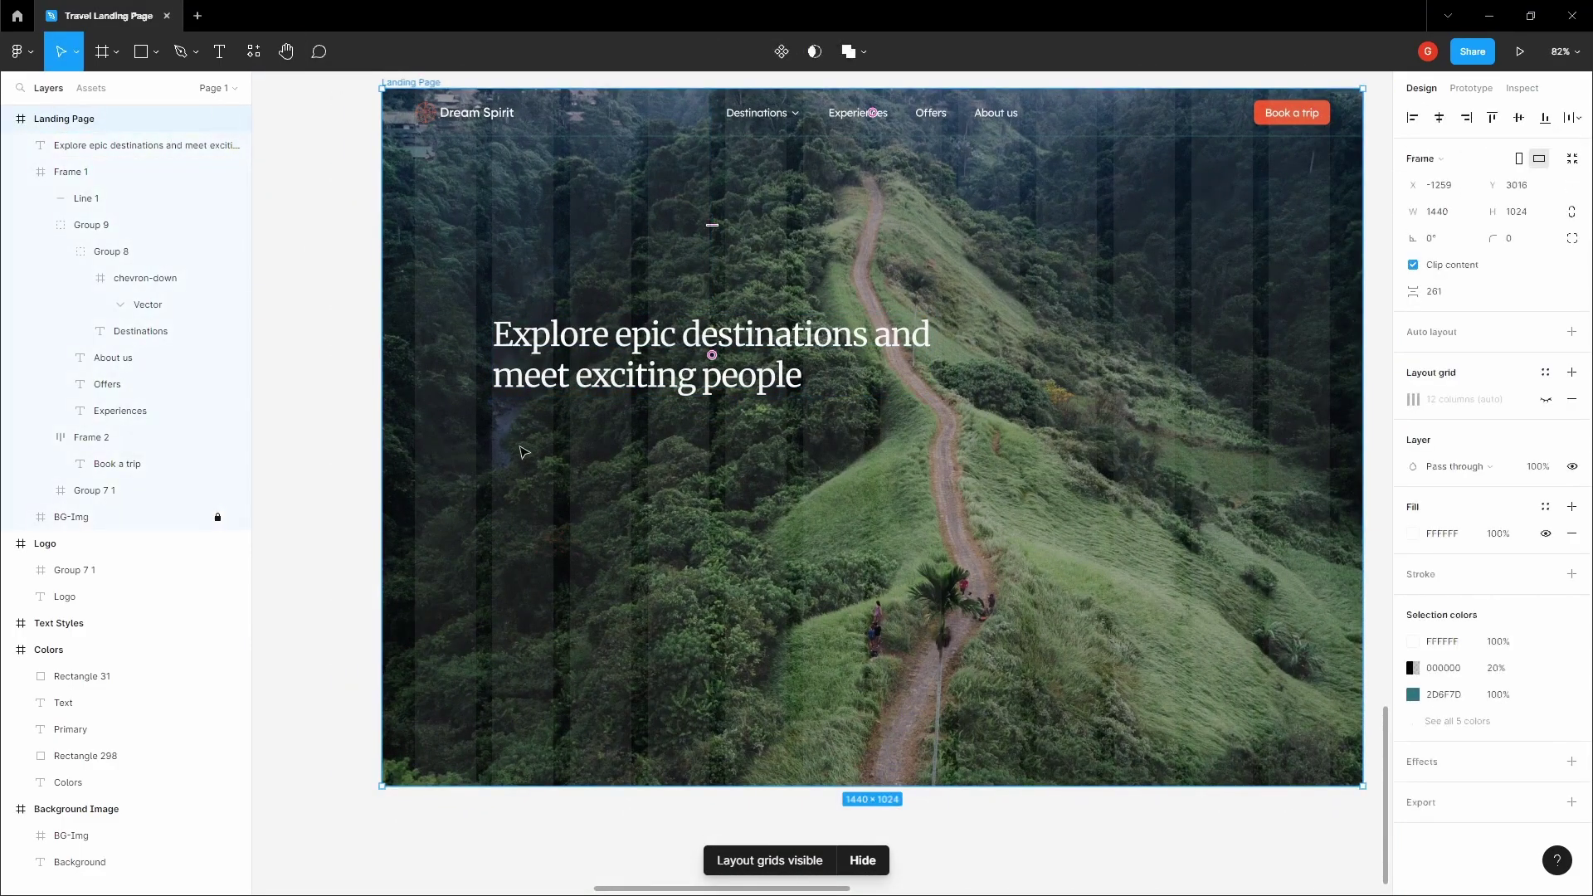
{"action": "scroll", "coordinate": [524, 452], "scroll_direction": "up", "scroll_amount": 2}
{"action": "key", "text": "t"}
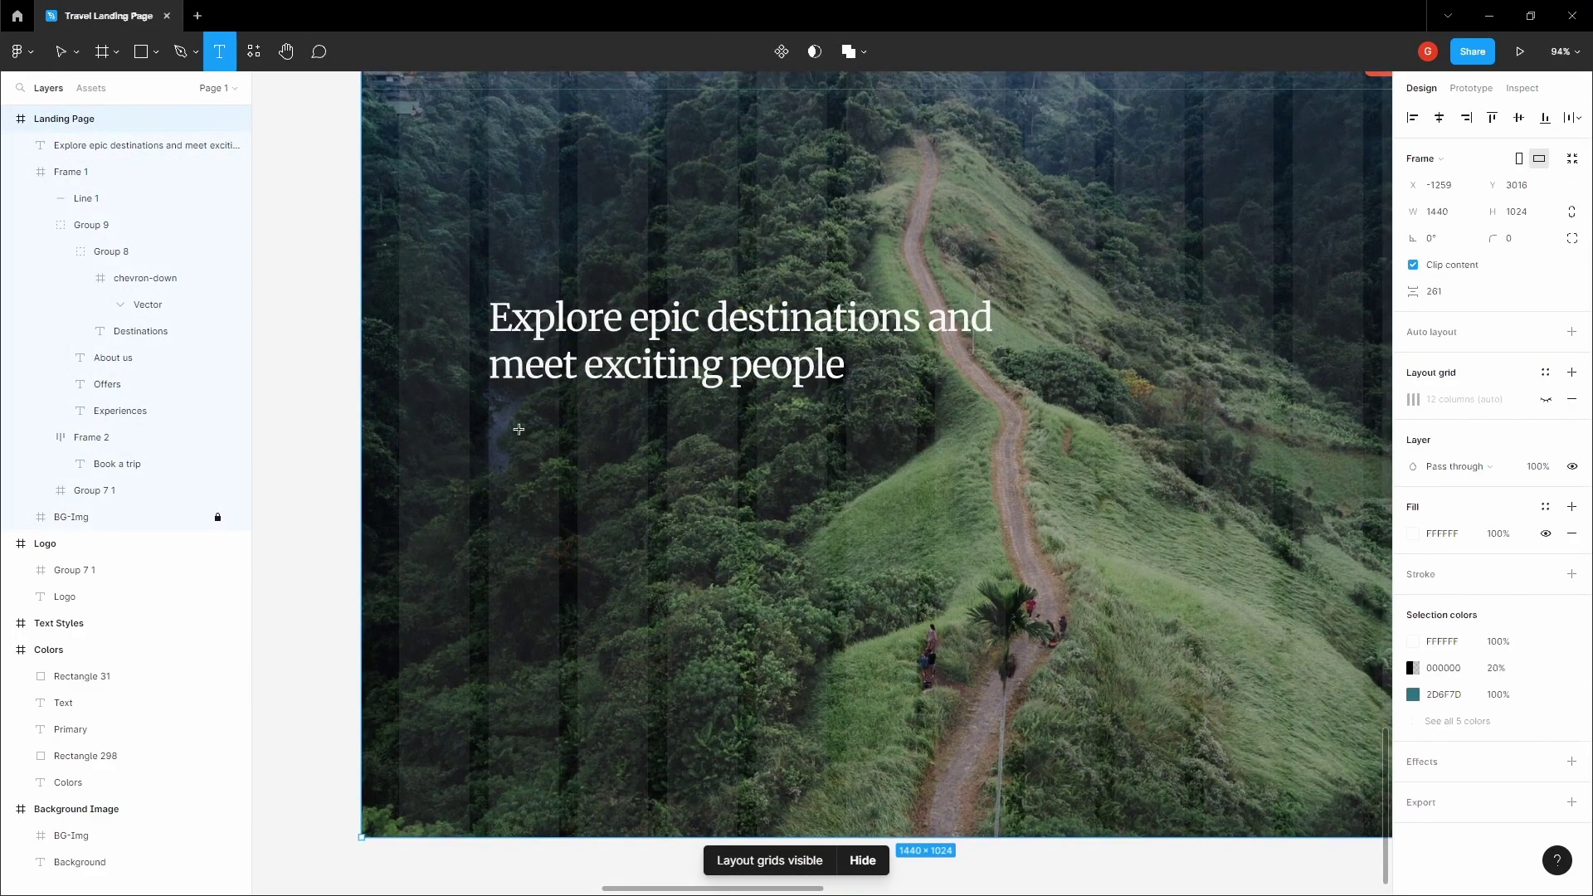
{"action": "left_click", "coordinate": [519, 430]}
{"action": "type", "text": "We hel"}
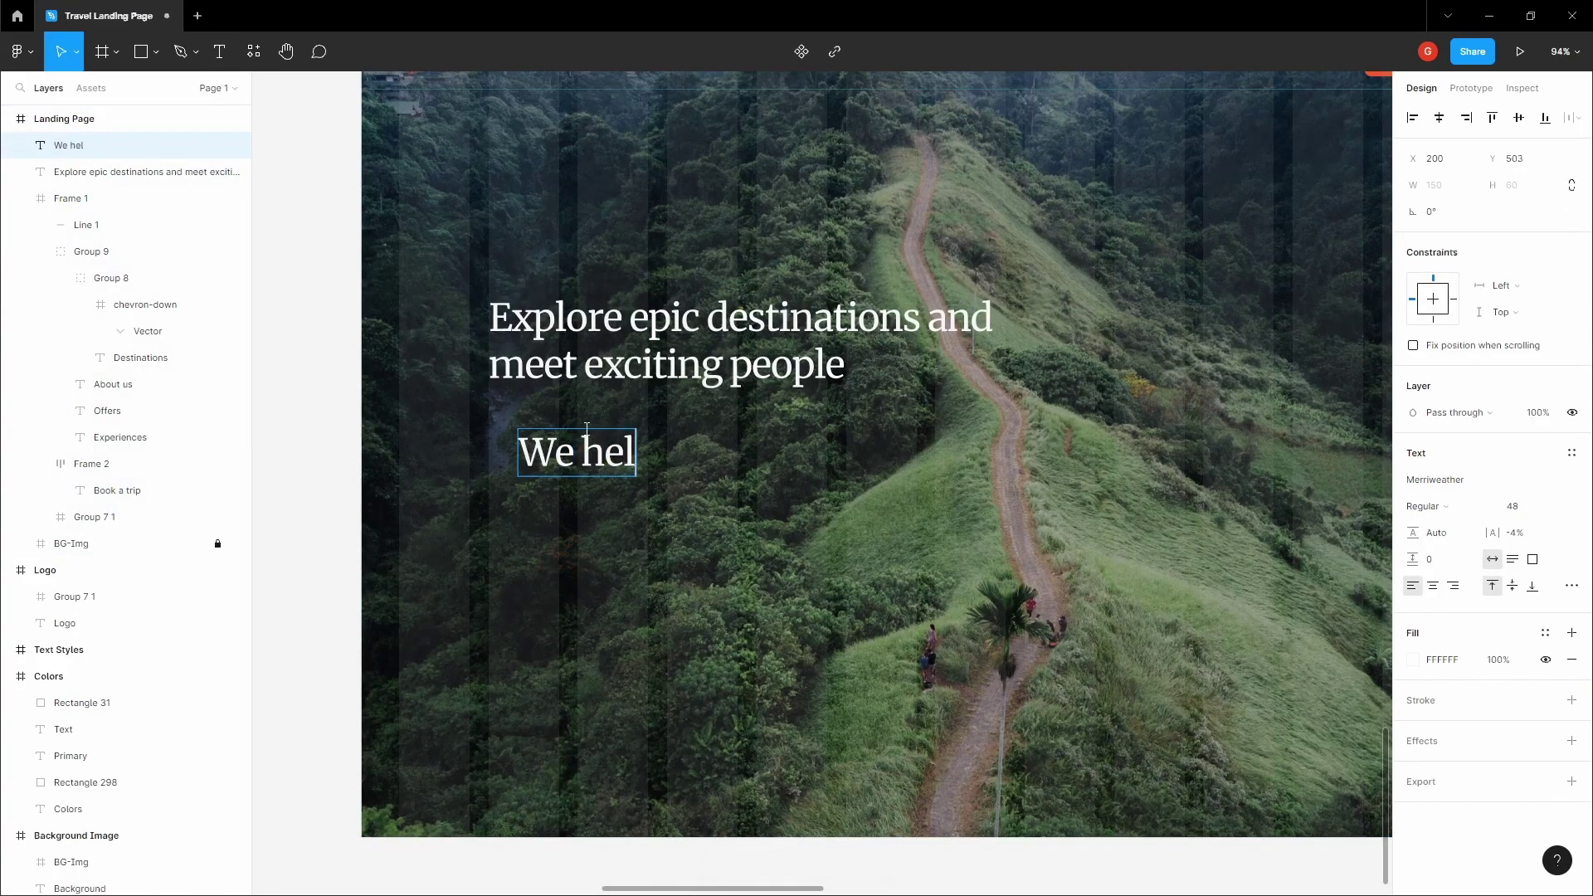
{"action": "type", "text": "p people "}
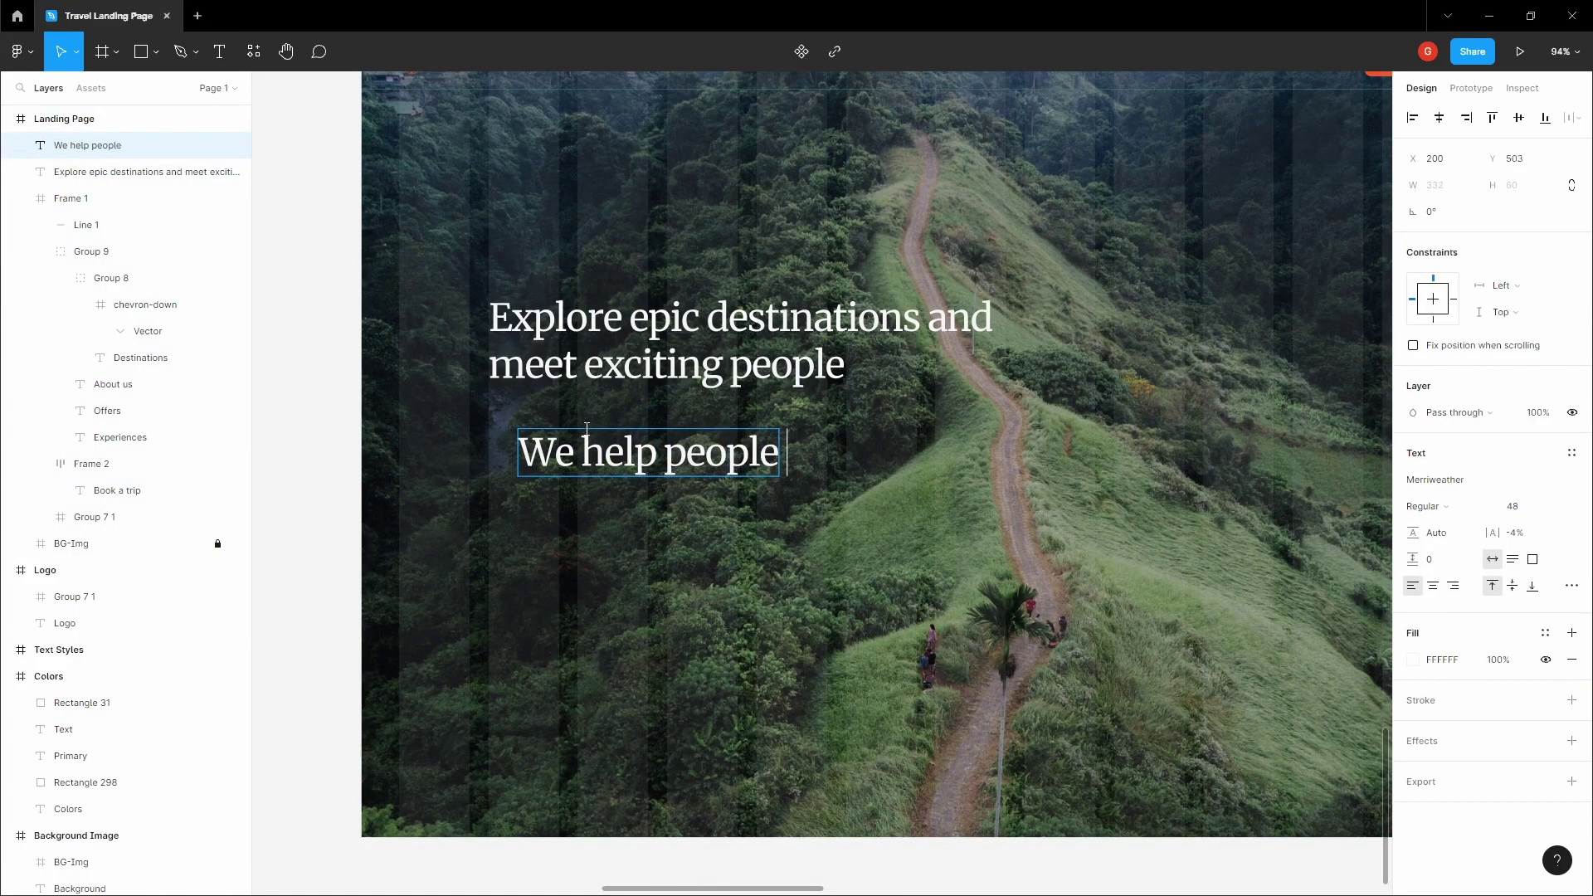
{"action": "type", "text": "find the best des"}
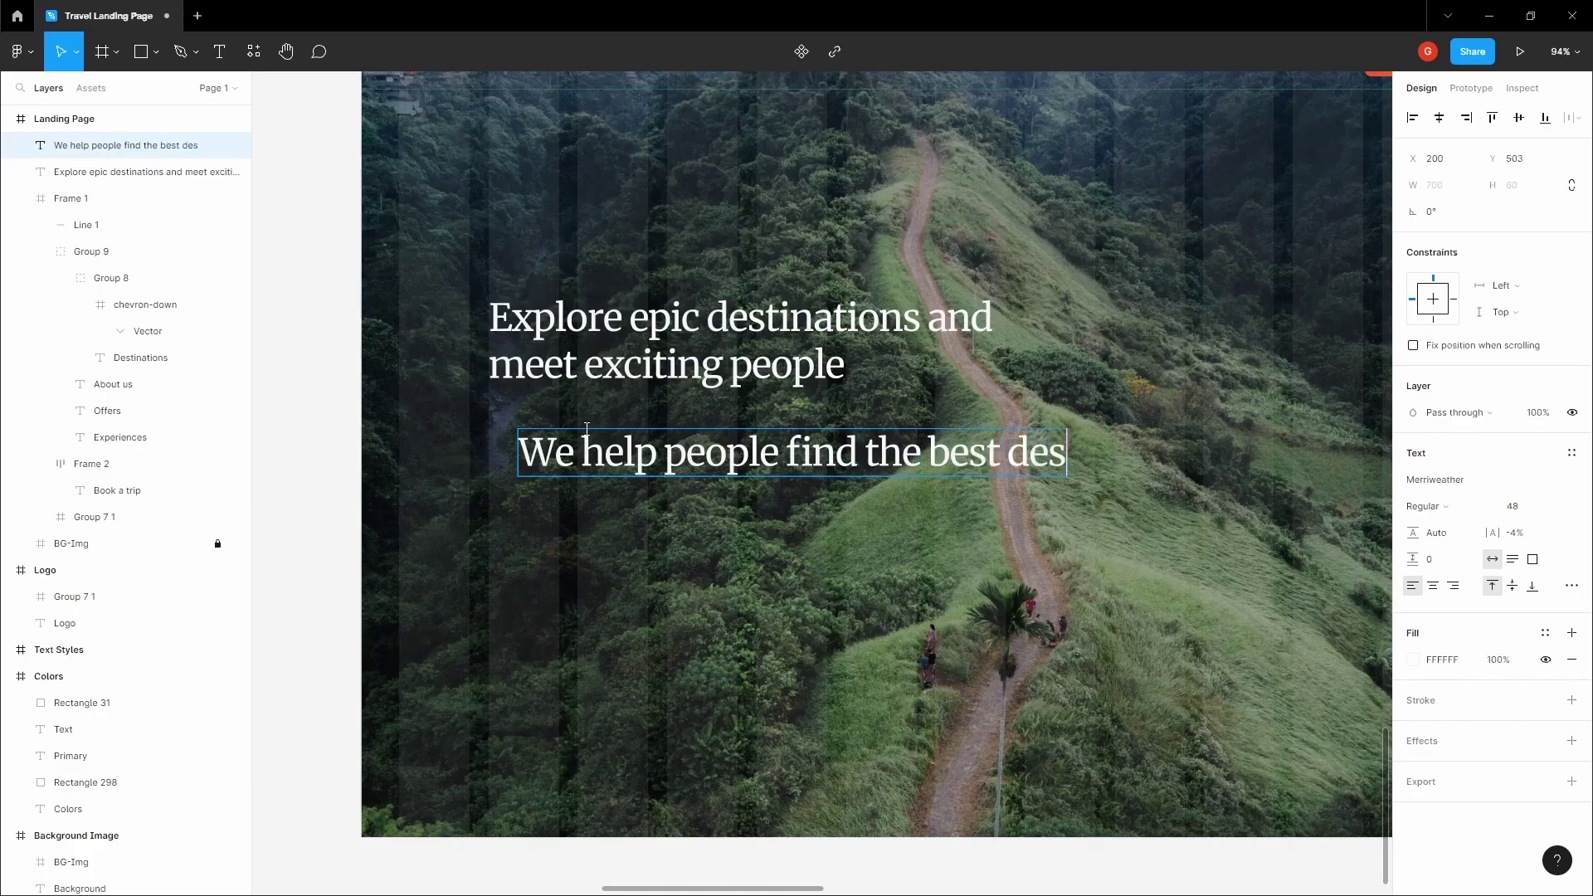
{"action": "type", "text": "tinations and offer"}
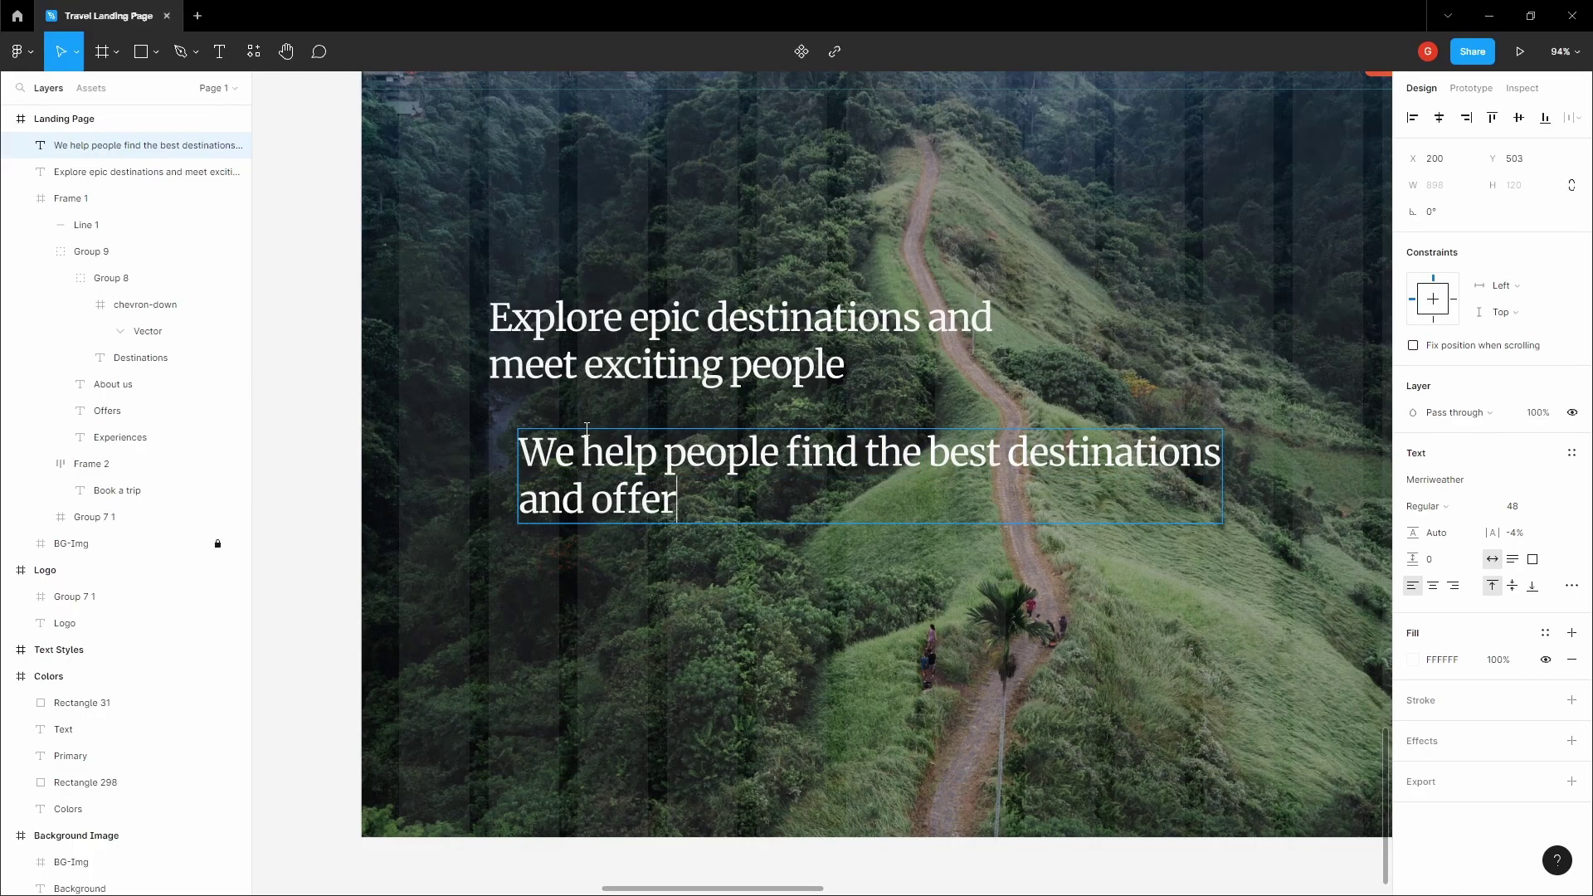
{"action": "key", "text": "BackSpace"}
{"action": "key", "text": "BackSpace"}
{"action": "key", "text": "BackSpace"}
{"action": "key", "text": "BackSpace"}
{"action": "key", "text": "BackSpace"}
{"action": "key", "text": "BackSpace"}
{"action": "key", "text": "BackSpace"}
{"action": "key", "text": "BackSpace"}
{"action": "key", "text": "BackSpace"}
{"action": "key", "text": "BackSpace"}
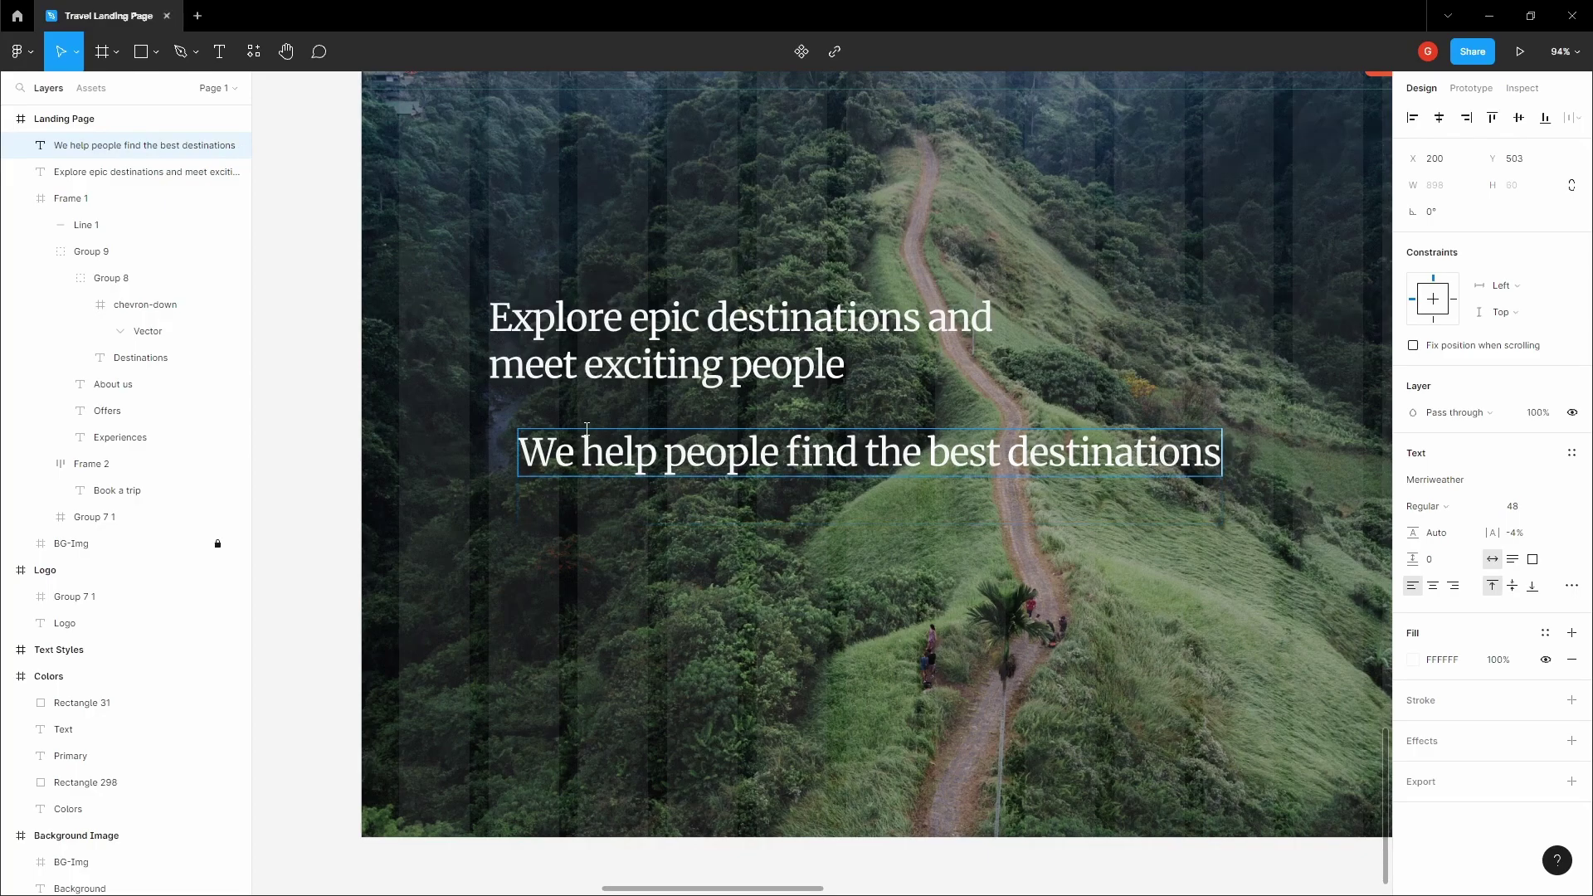
Step: Complete the paragraph with "and offer" on the first line and "even better experiences and adventures." on the second
{"action": "type", "text": "and offer "}
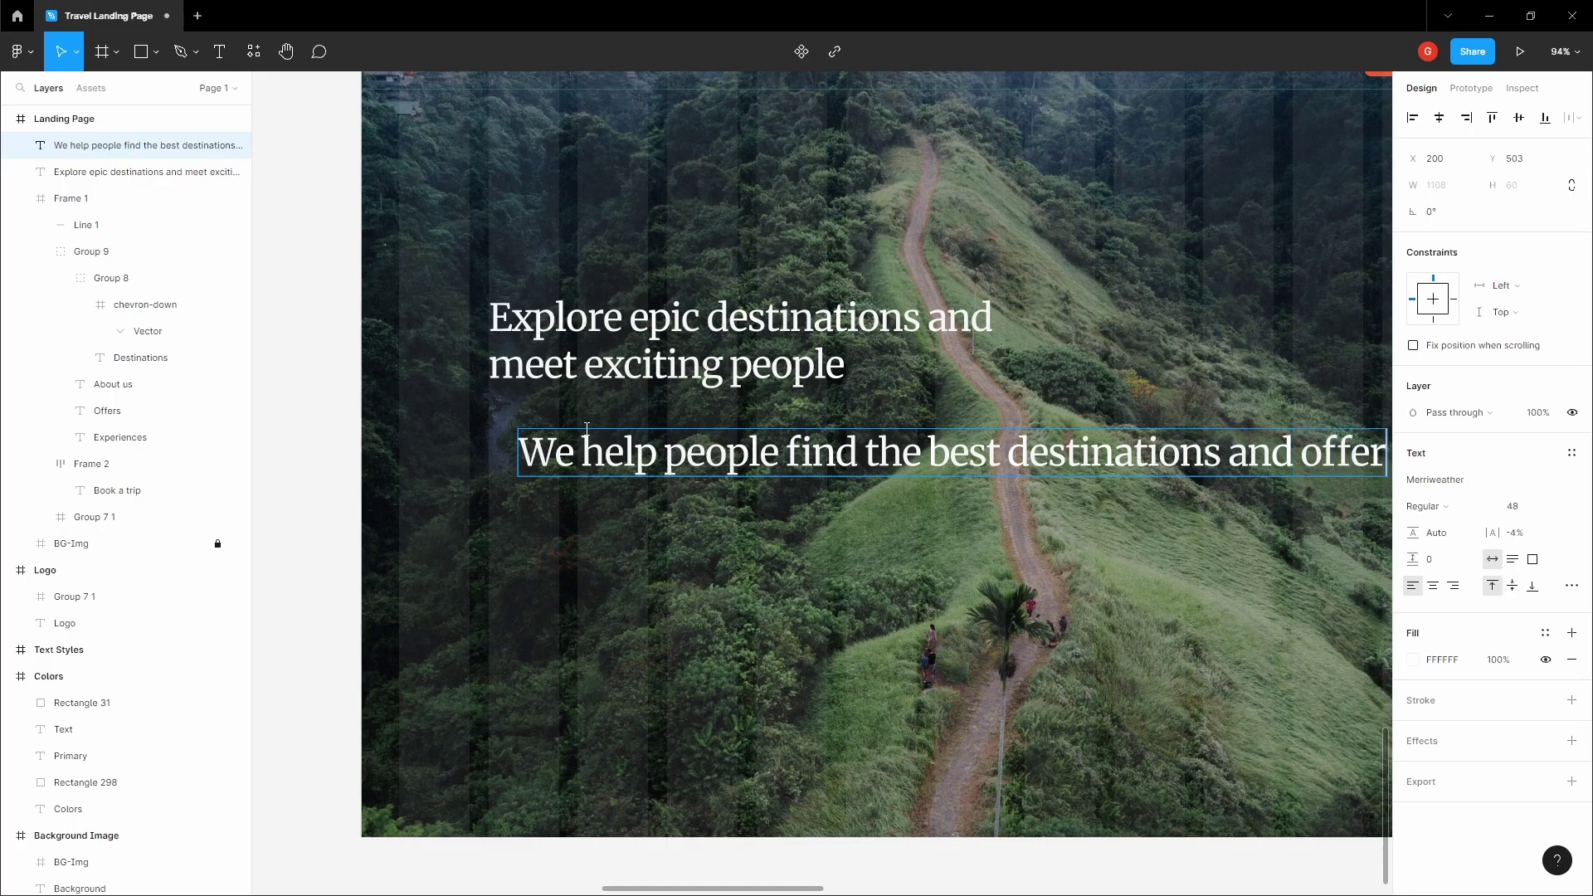
{"action": "type", "text": "even b"}
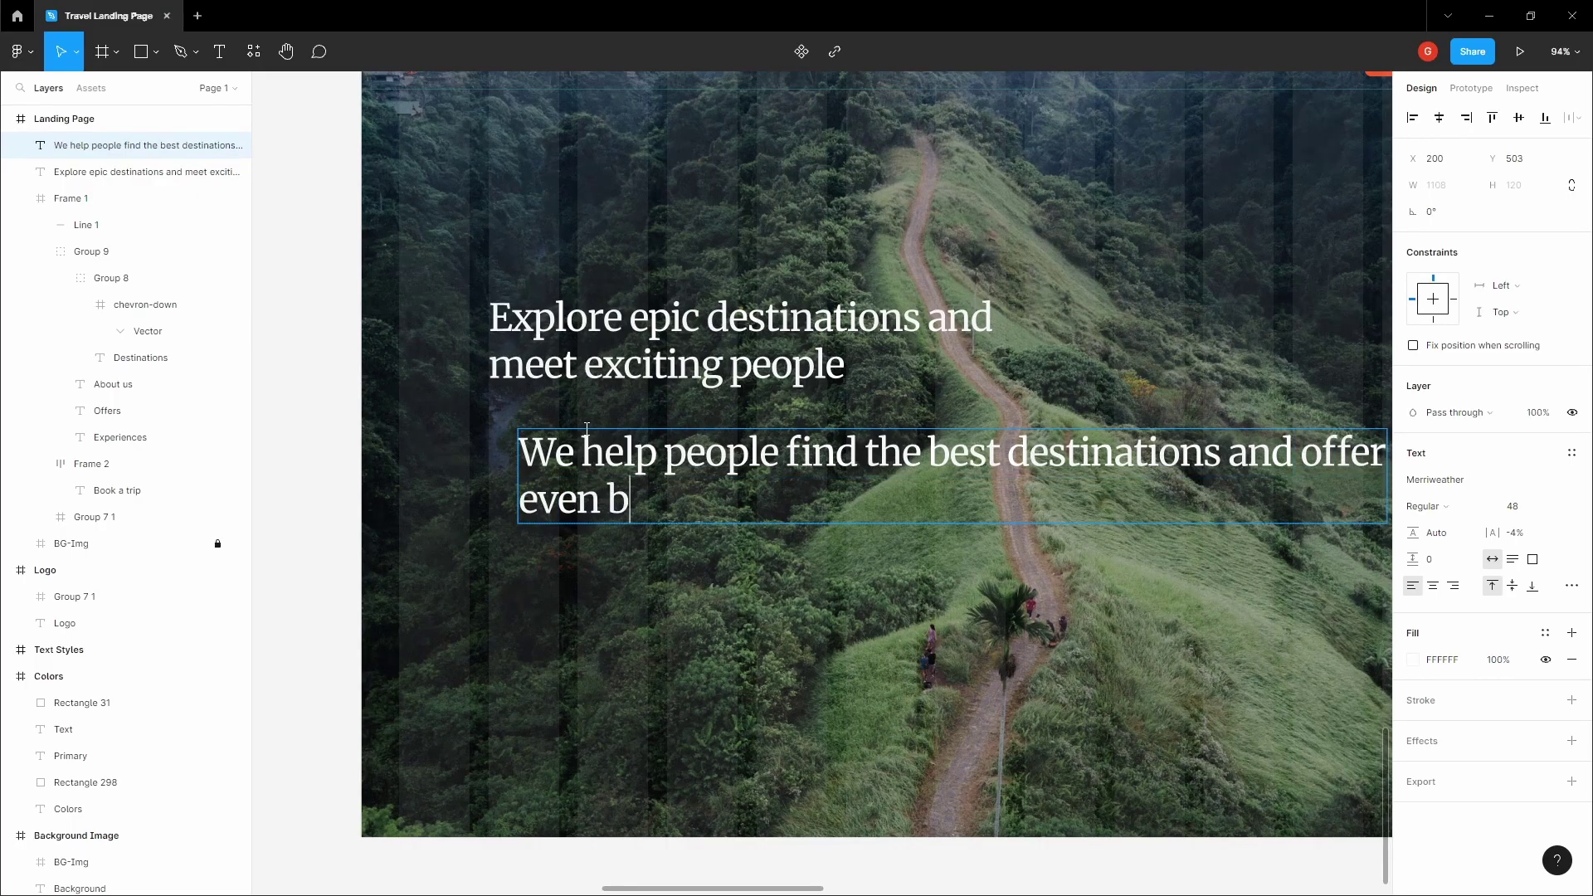
{"action": "type", "text": "etter experie"}
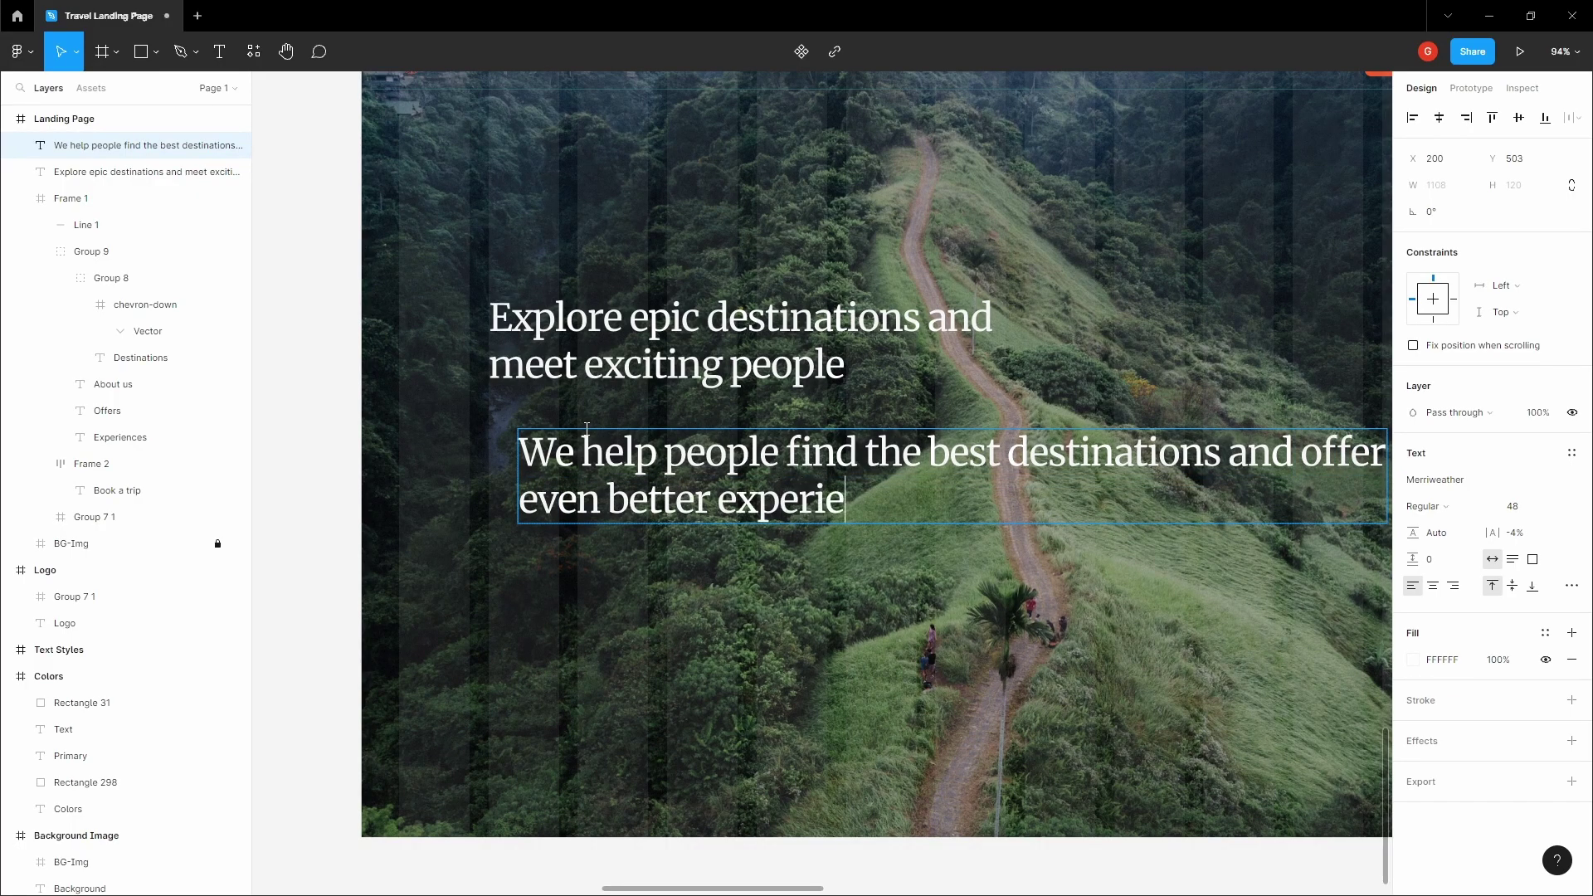
{"action": "type", "text": "nces and acv"}
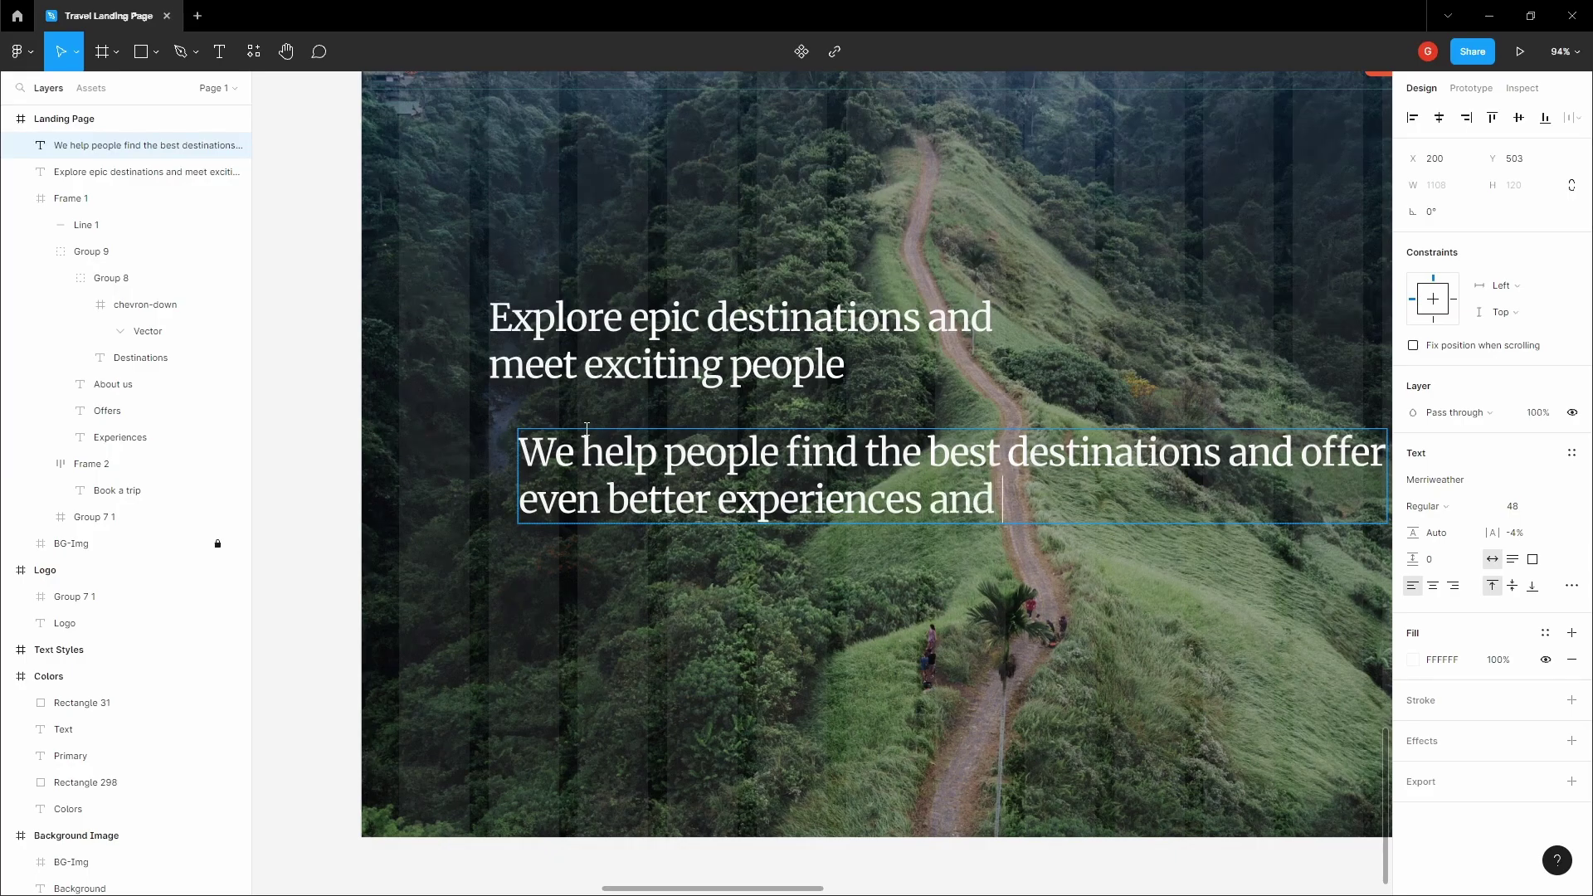
{"action": "key", "text": "BackSpace"}
{"action": "key", "text": "BackSpace"}
{"action": "type", "text": "dventures"}
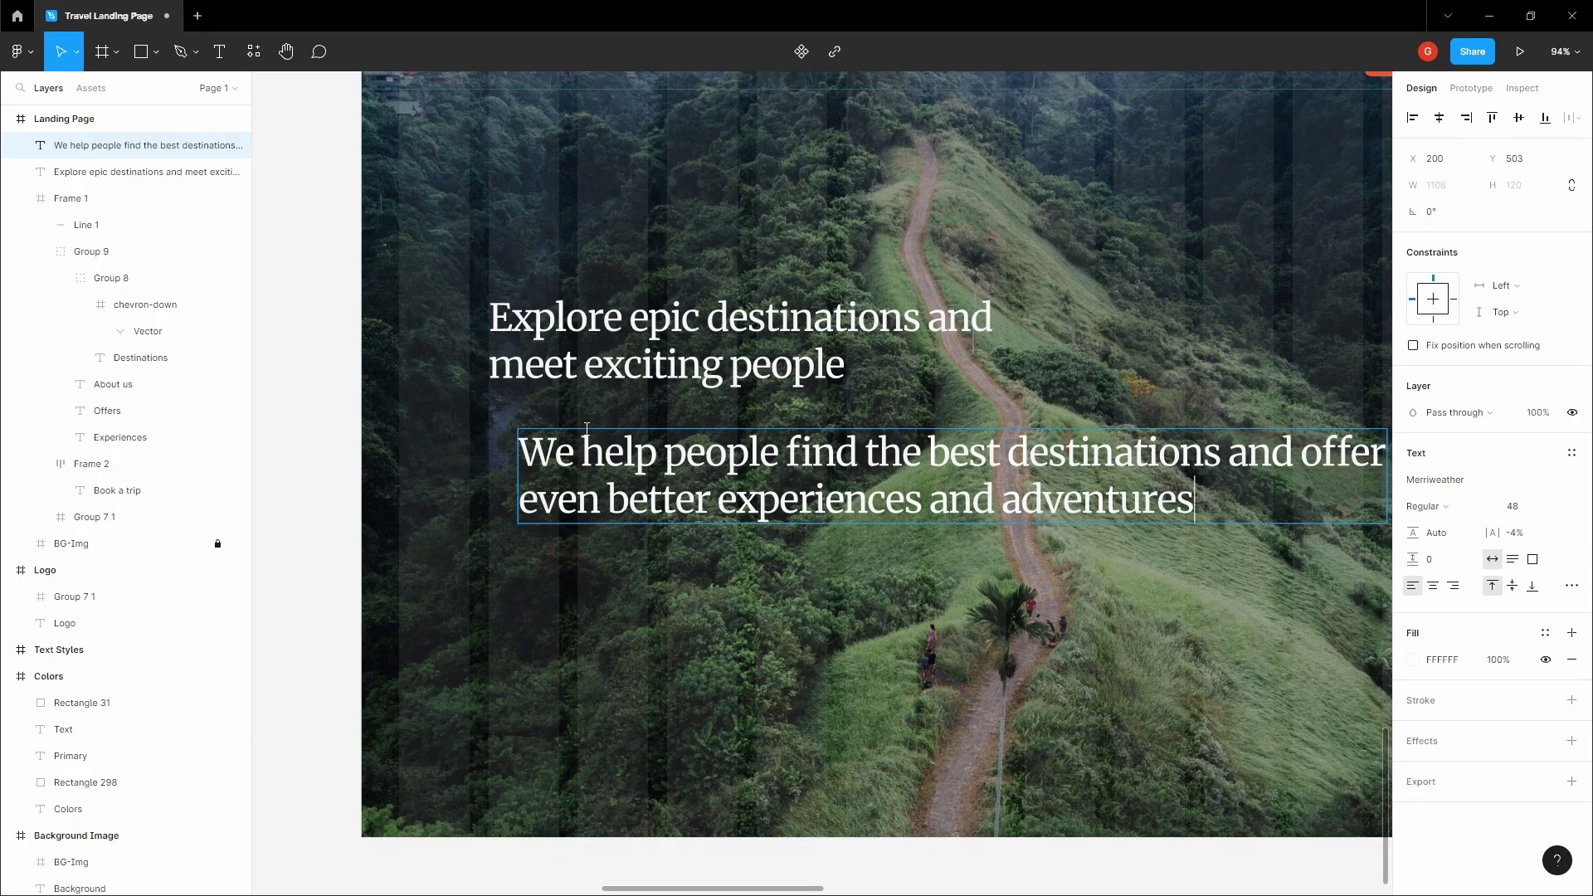
{"action": "type", "text": "."}
{"action": "key", "text": "Escape"}
Step: Set the paragraph in Lexend at size 18 and align it beneath the heading at X 162, Y 471
{"action": "left_click", "coordinate": [1484, 481]}
{"action": "type", "text": "Lexend"}
{"action": "key", "text": "Return"}
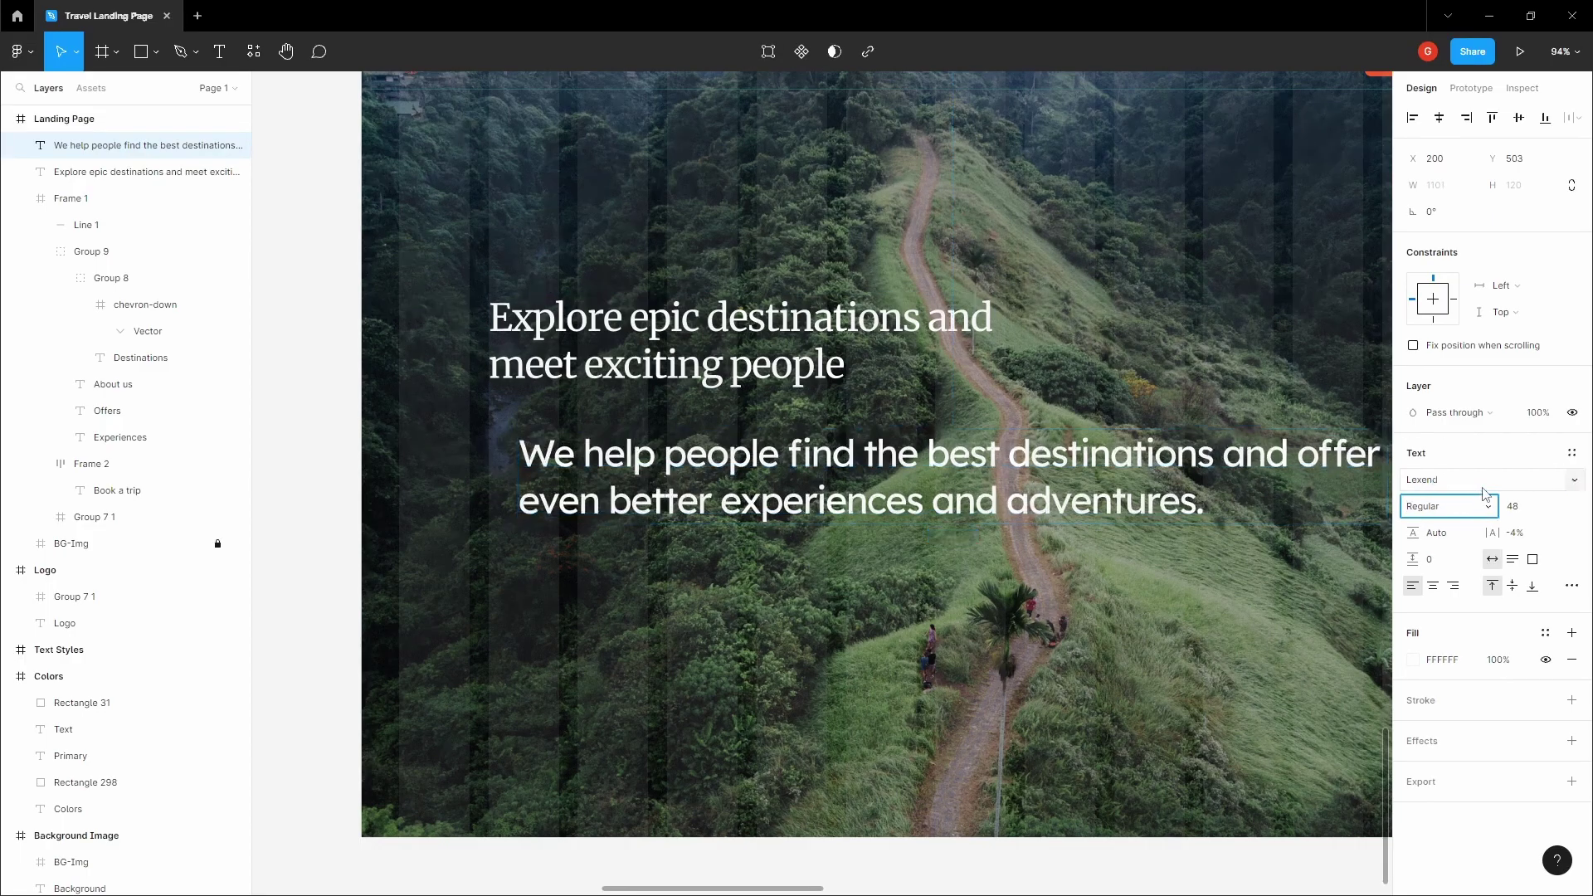
{"action": "left_click", "coordinate": [1548, 504]}
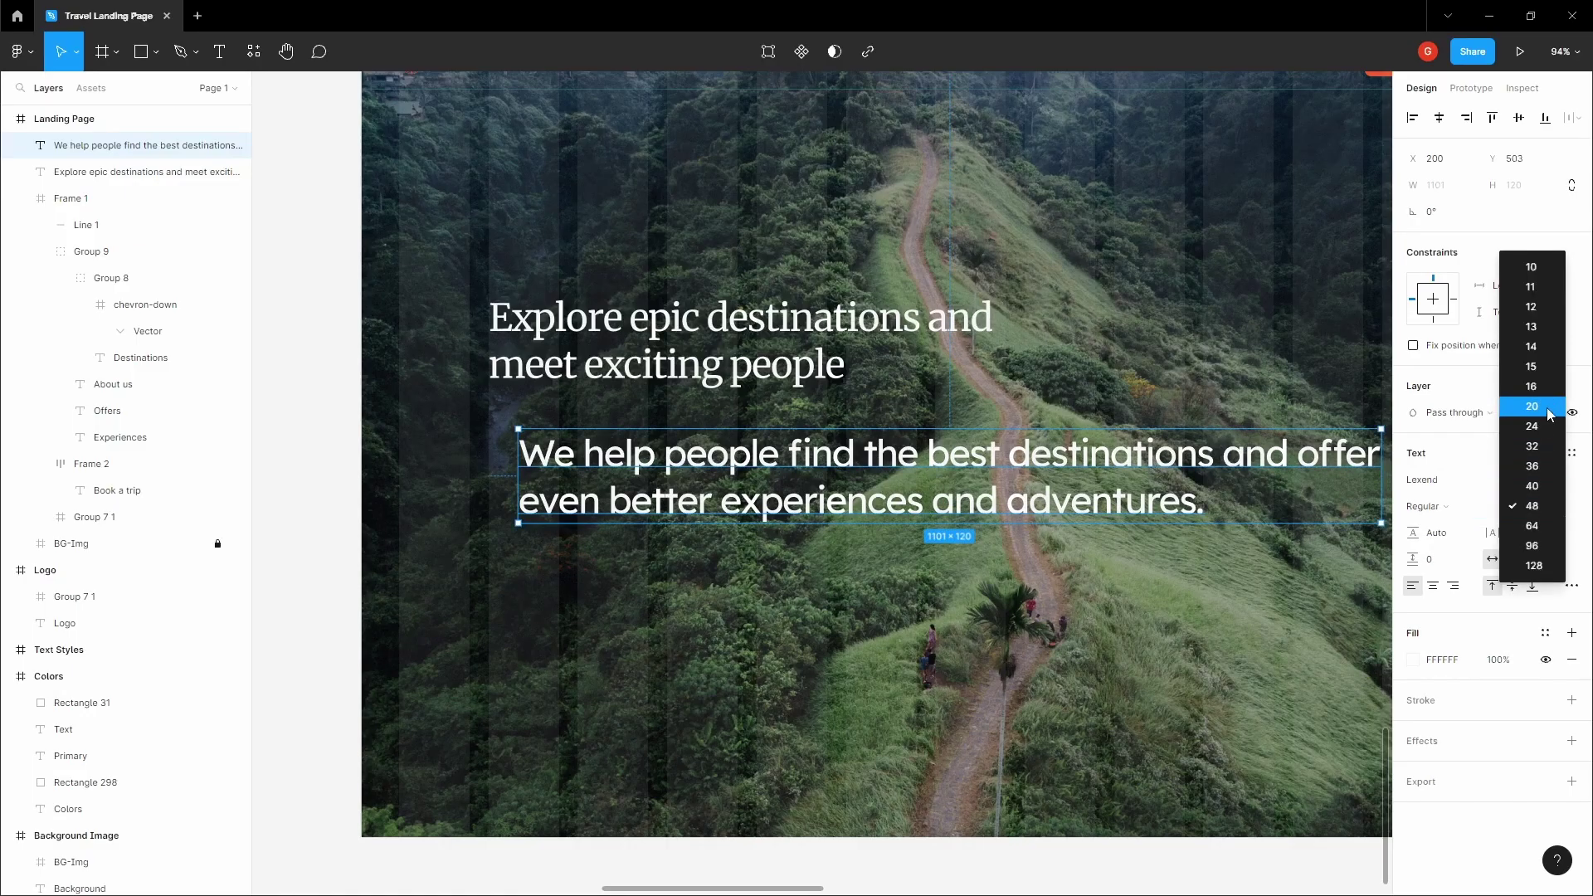
{"action": "left_click", "coordinate": [1541, 386]}
{"action": "left_click", "coordinate": [1534, 506]}
{"action": "type", "text": "18"}
{"action": "key", "text": "Tab"}
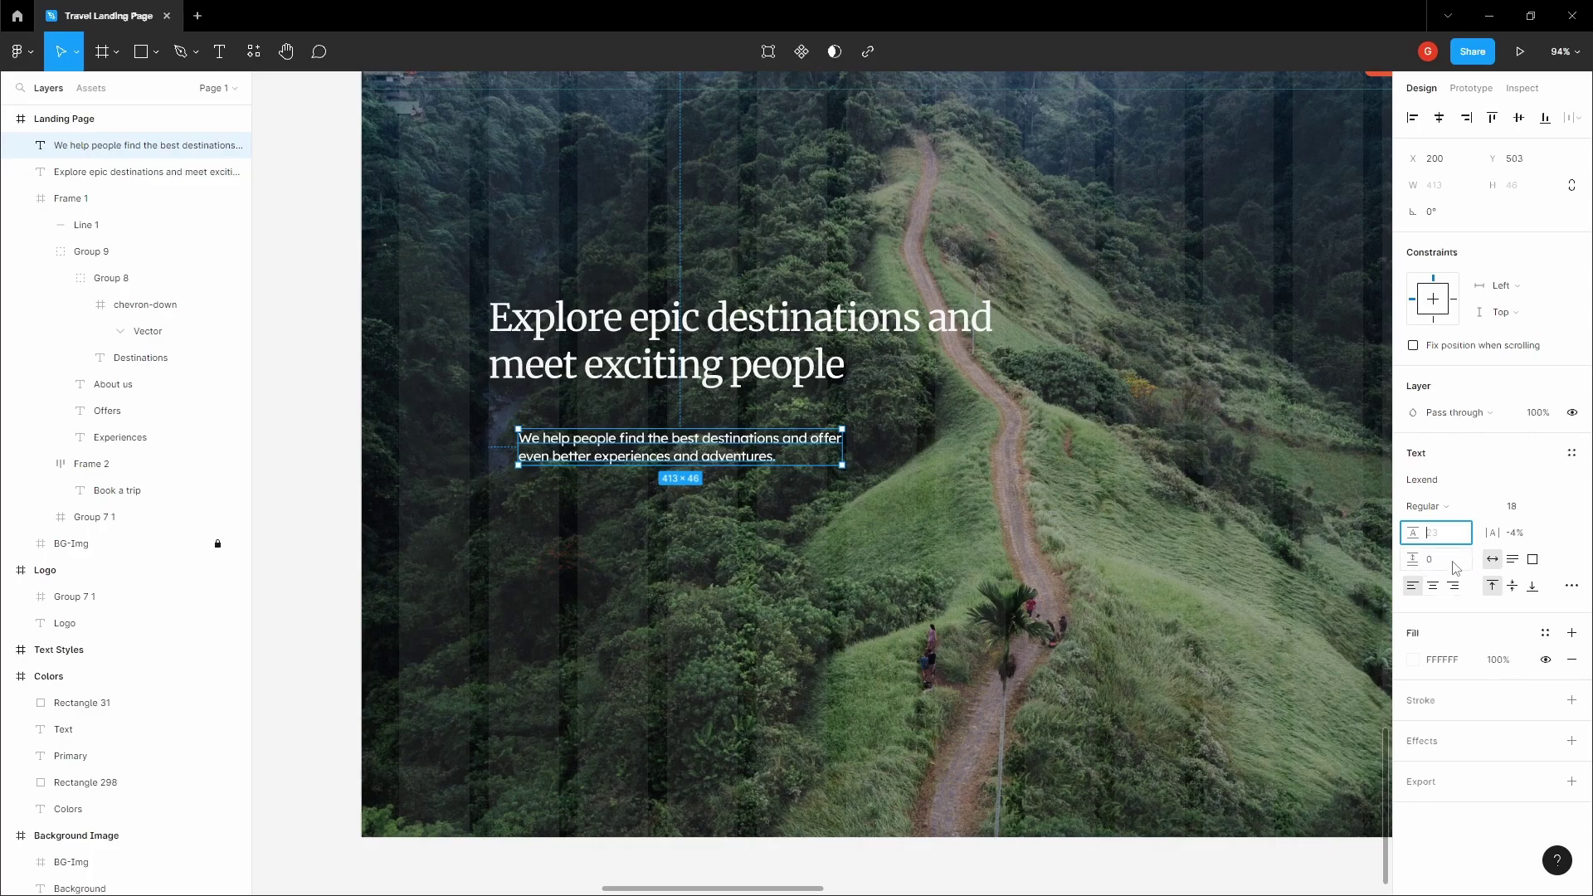
{"action": "key", "text": "Tab"}
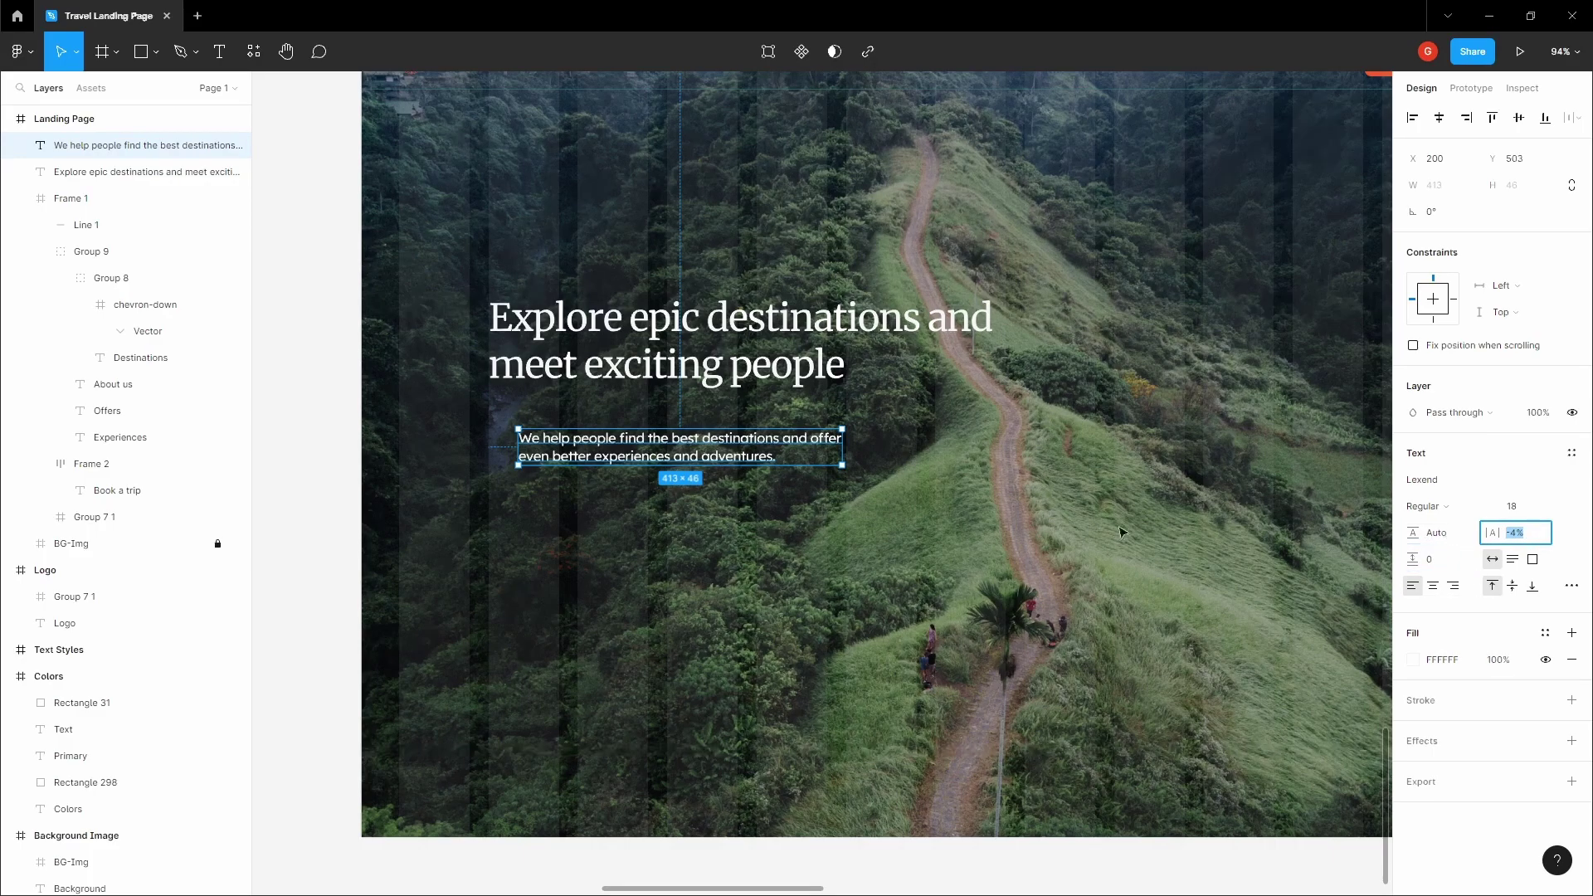
{"action": "left_click_drag", "start_coordinate": [510, 437], "coordinate": [480, 413]}
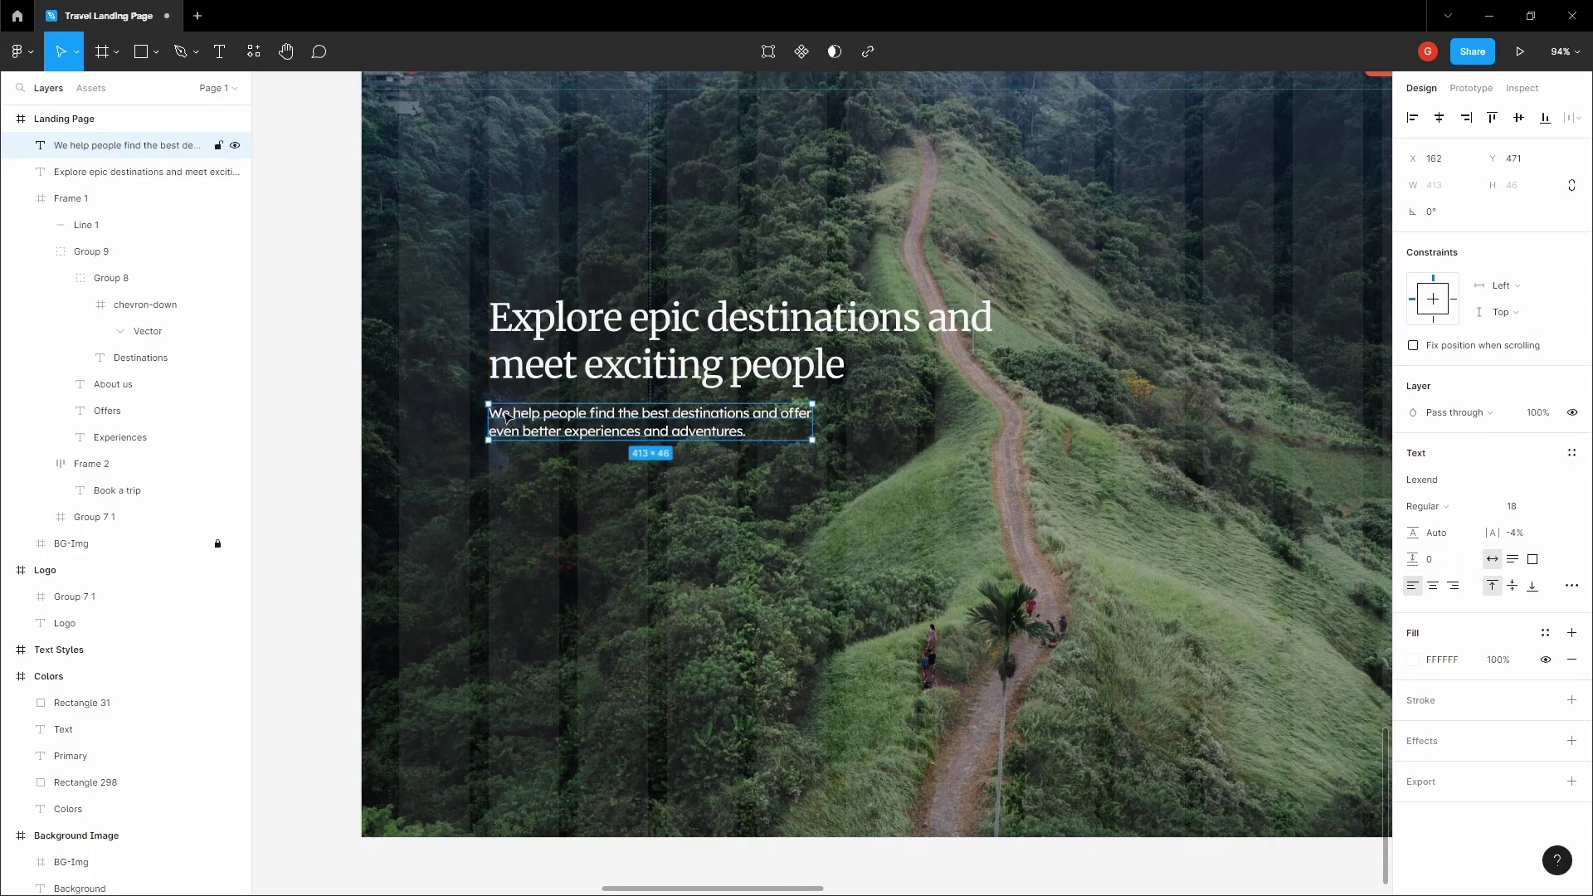
Step: Set the paragraph's fill to F1F1F1, matching the Text colour swatch in the Colors frame
{"action": "left_click", "coordinate": [648, 248]}
{"action": "scroll", "coordinate": [647, 248], "scroll_direction": "down", "scroll_amount": 6}
{"action": "scroll", "coordinate": [694, 277], "scroll_direction": "down", "scroll_amount": 5}
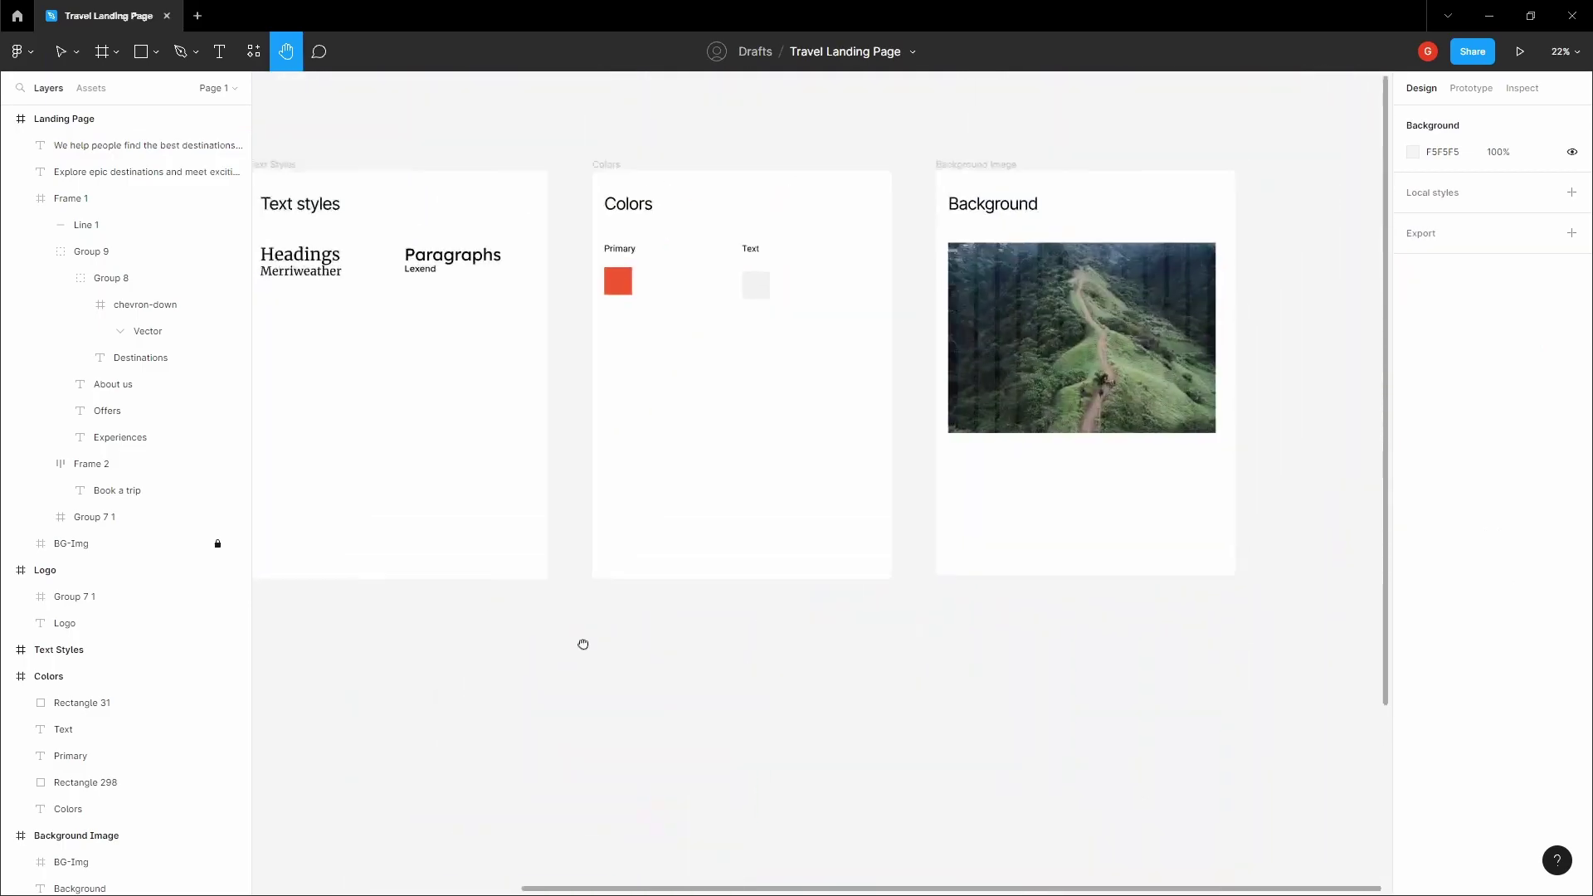
{"action": "left_click", "coordinate": [742, 324]}
{"action": "left_click", "coordinate": [1458, 487]}
{"action": "left_click", "coordinate": [864, 697]}
{"action": "key", "text": "space"}
{"action": "left_click_drag", "start_coordinate": [799, 750], "coordinate": [900, 316]}
{"action": "left_click_drag", "start_coordinate": [725, 566], "coordinate": [952, 434]}
{"action": "scroll", "coordinate": [671, 518], "scroll_direction": "up", "scroll_amount": 4}
{"action": "left_click", "coordinate": [781, 457]}
{"action": "scroll", "coordinate": [781, 459], "scroll_direction": "up", "scroll_amount": 2}
{"action": "left_click", "coordinate": [1454, 655]}
{"action": "type", "text": "F1F1F1"}
{"action": "left_click", "coordinate": [998, 551]}
Step: Nudge the paragraph 4 px down to Y 475 to widen its gap below the heading
{"action": "left_click", "coordinate": [803, 462]}
{"action": "scroll", "coordinate": [803, 465], "scroll_direction": "up", "scroll_amount": 2}
{"action": "key", "text": "alt"}
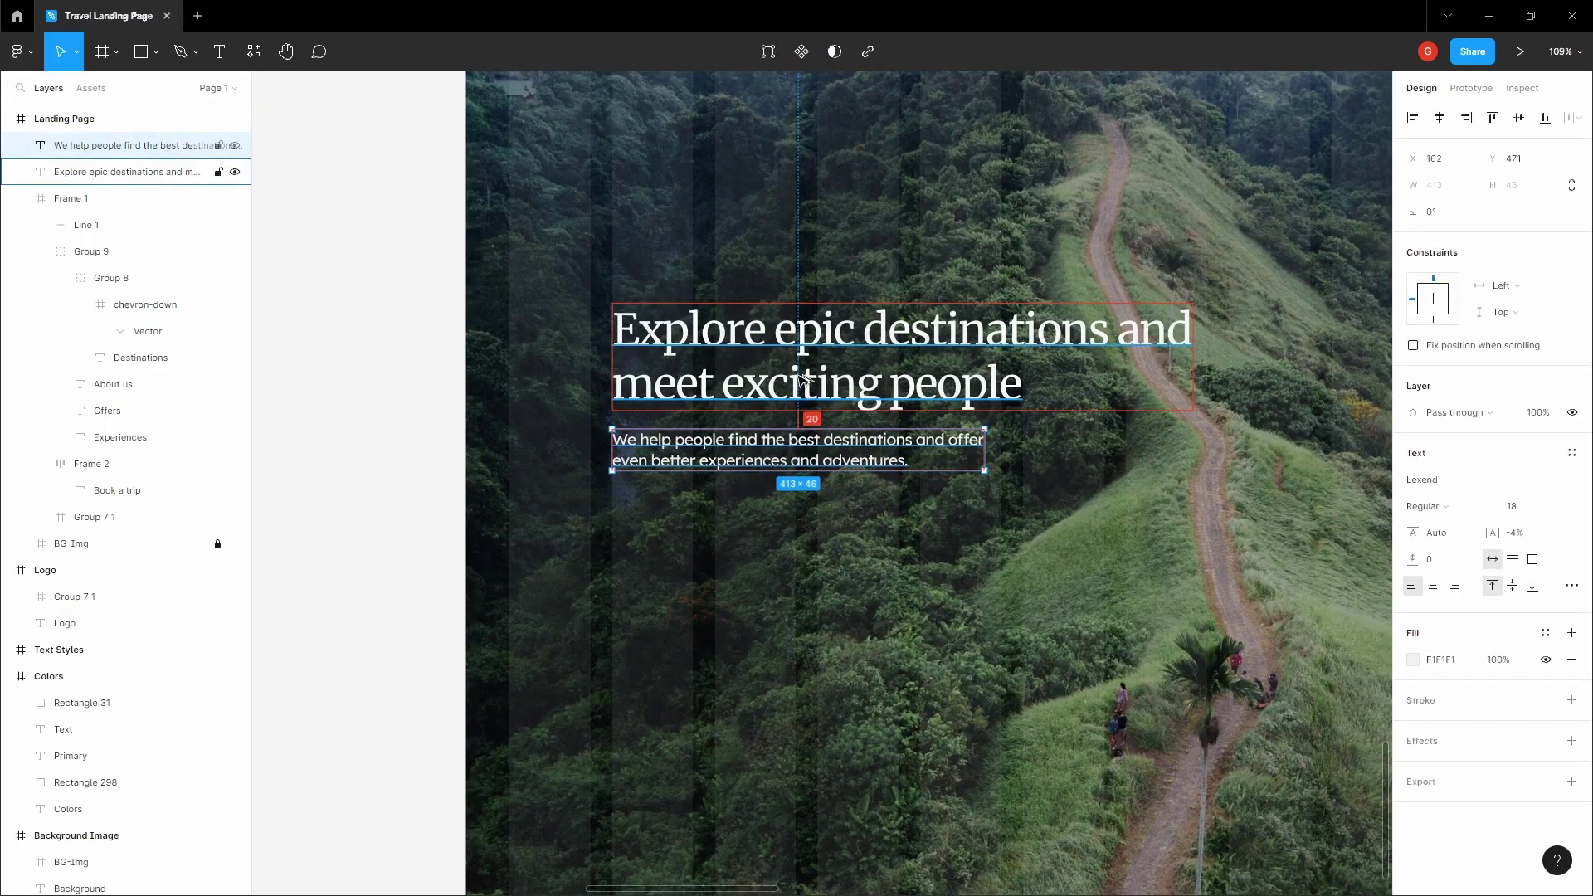
{"action": "key", "text": "Down"}
{"action": "key", "text": "Down"}
{"action": "key", "text": "Down"}
{"action": "key", "text": "Down"}
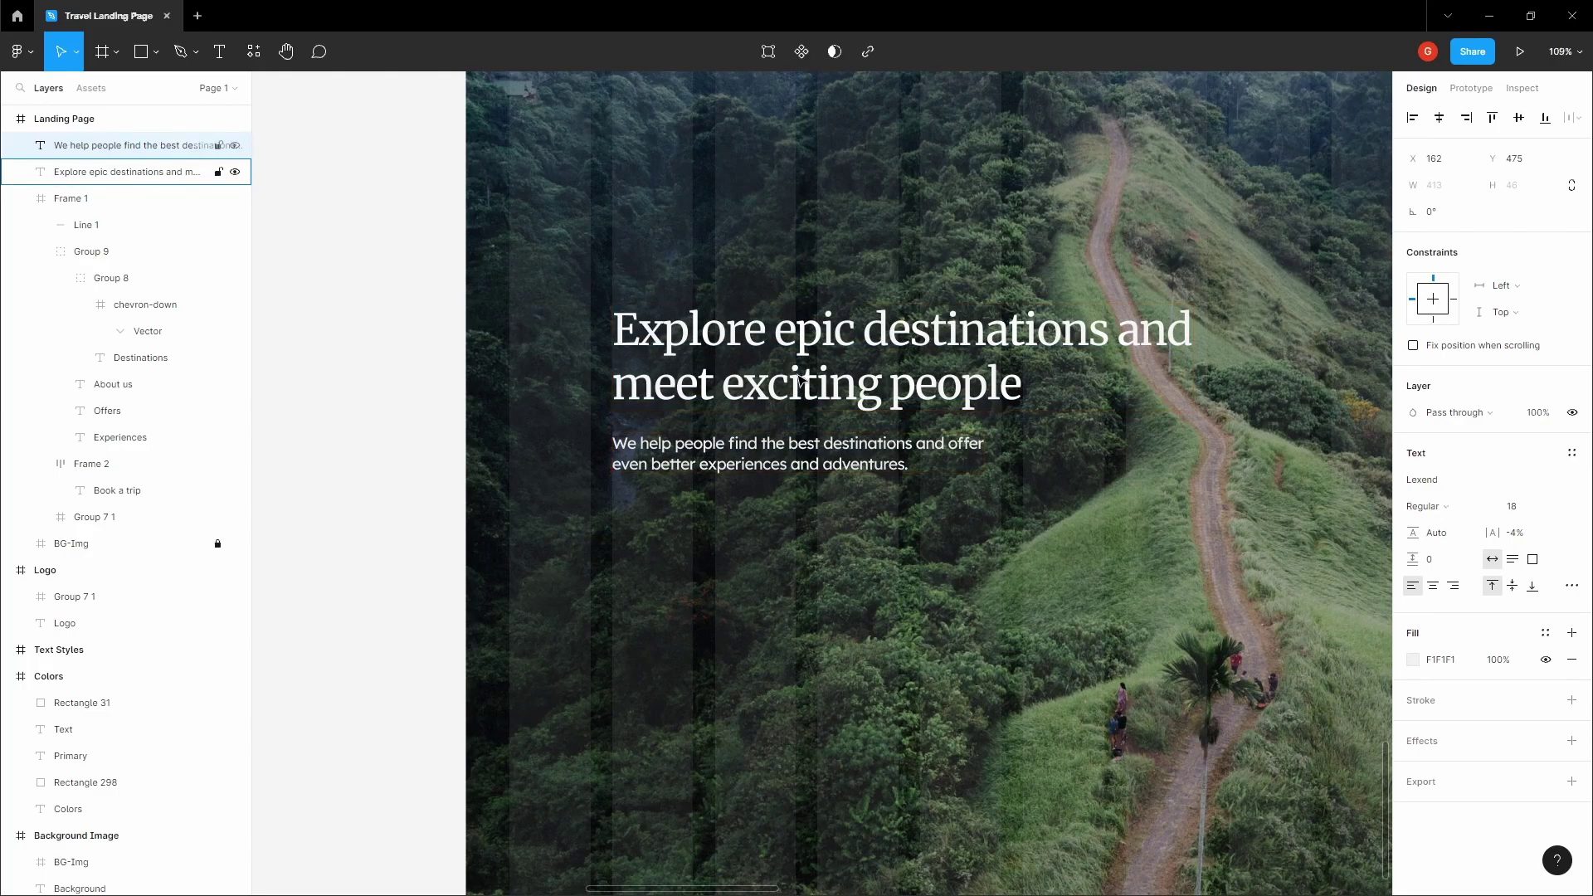
{"action": "left_click", "coordinate": [701, 529]}
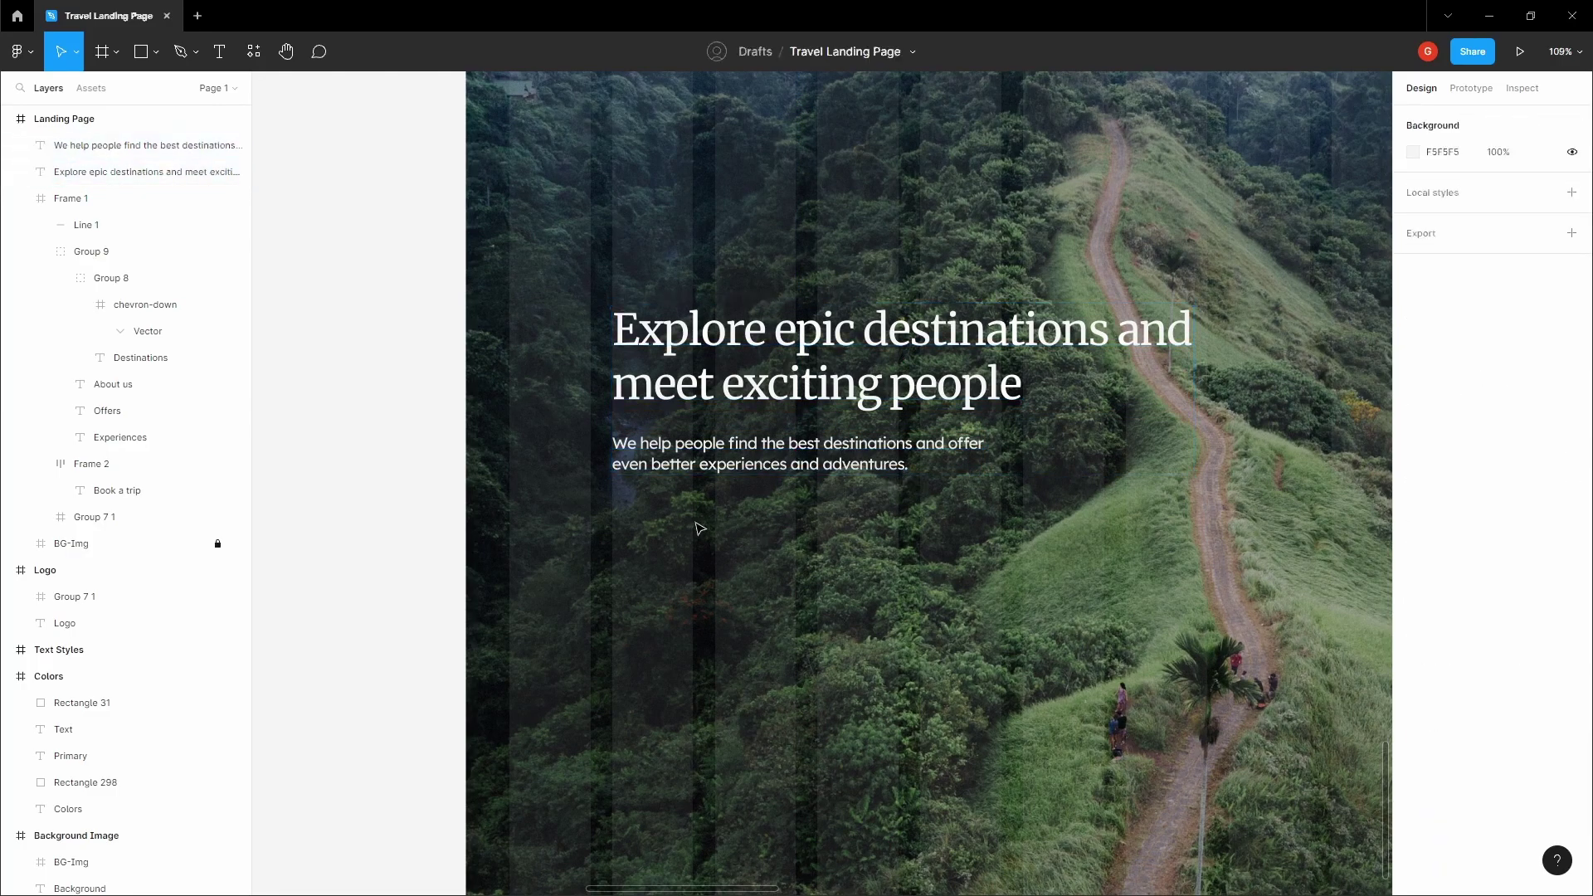
Step: Add a text layer reading "Explore trips" below the paragraph
{"action": "scroll", "coordinate": [682, 527], "scroll_direction": "up", "scroll_amount": 1}
{"action": "key", "text": "t"}
{"action": "left_click", "coordinate": [679, 526]}
{"action": "key", "text": "Escape"}
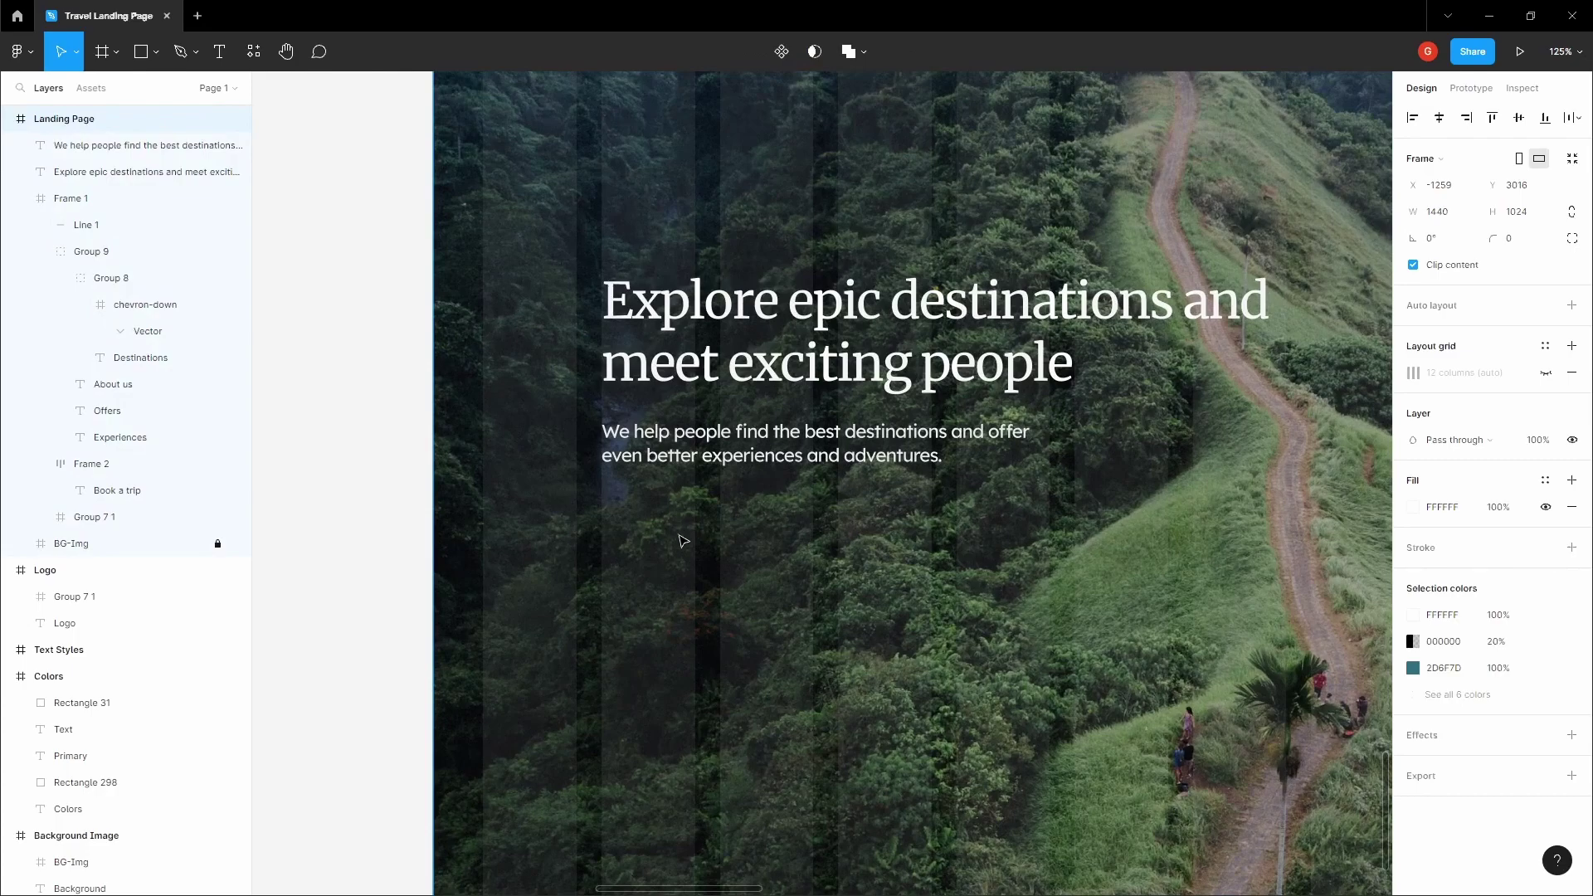
{"action": "key", "text": "t"}
{"action": "left_click", "coordinate": [666, 544]}
{"action": "type", "text": "Explore trips"}
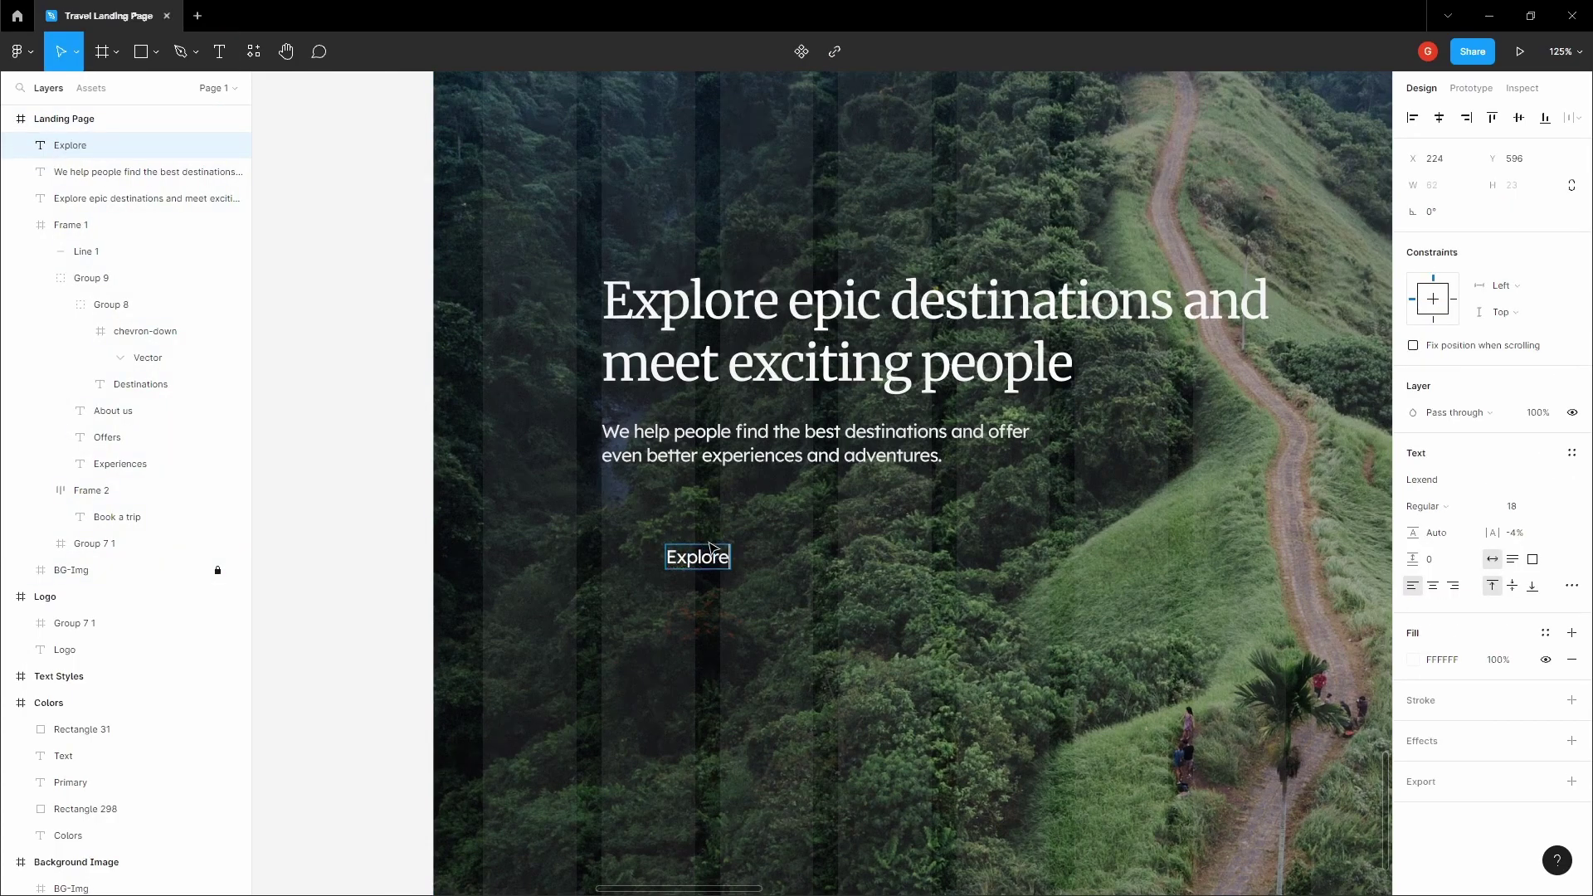
{"action": "key", "text": "Escape"}
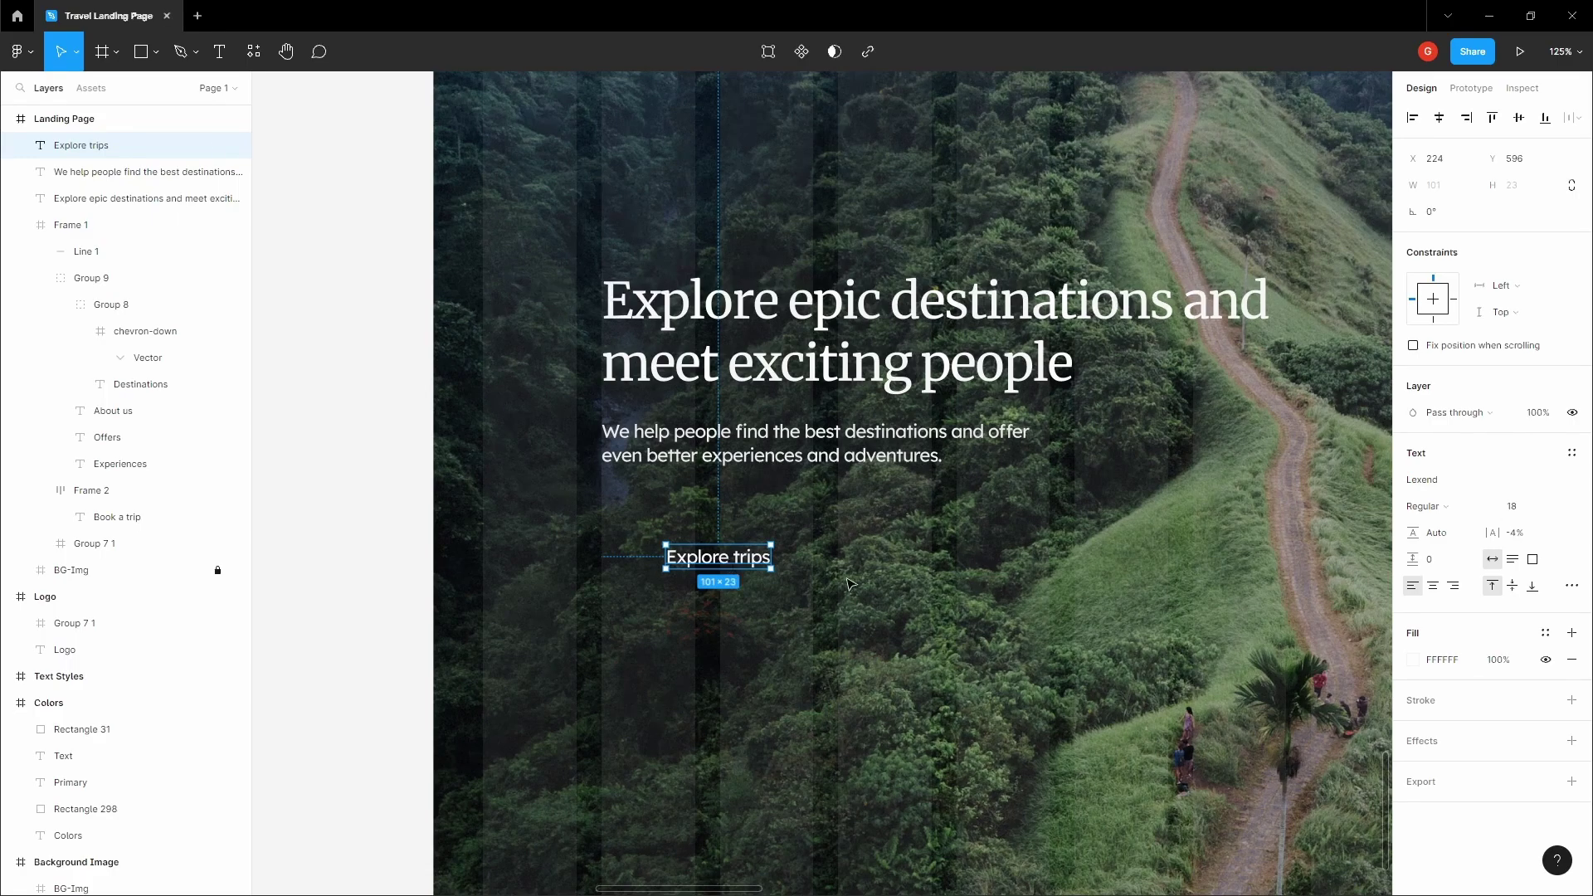
Step: Wrap the "Explore trips" text in an auto layout frame with a vertical padding of 12
{"action": "key", "text": "shift+a"}
{"action": "left_click", "coordinate": [1534, 423]}
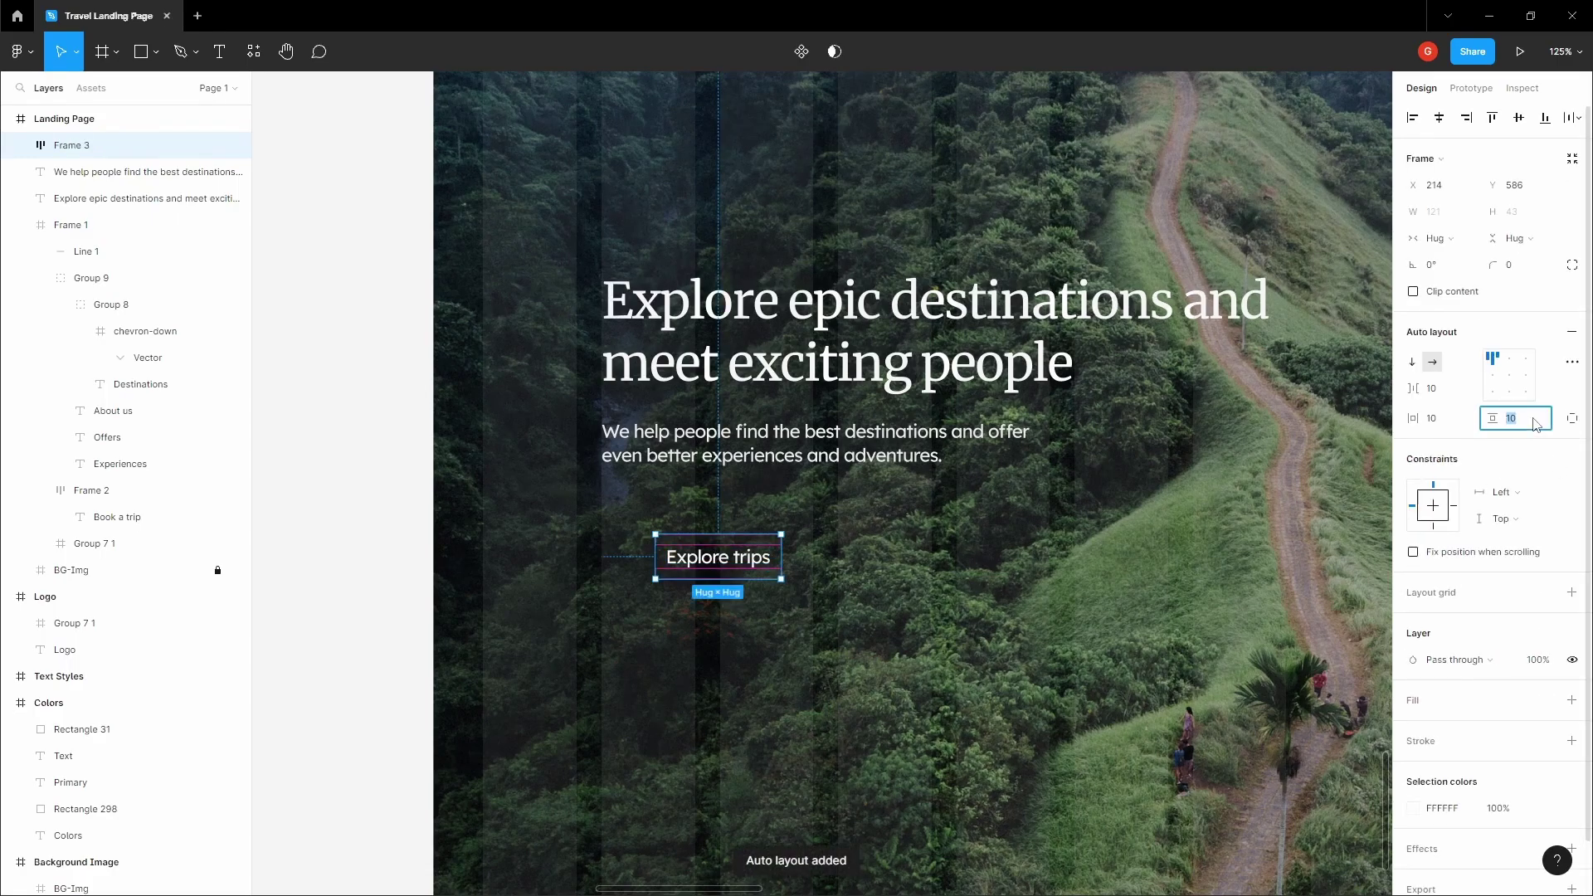
{"action": "type", "text": "12"}
{"action": "key", "text": "Return"}
Step: Set the button frame's padding to 24 horizontal and 16 vertical, and align it under the paragraph at X 162, Y 553
{"action": "left_click", "coordinate": [1442, 426]}
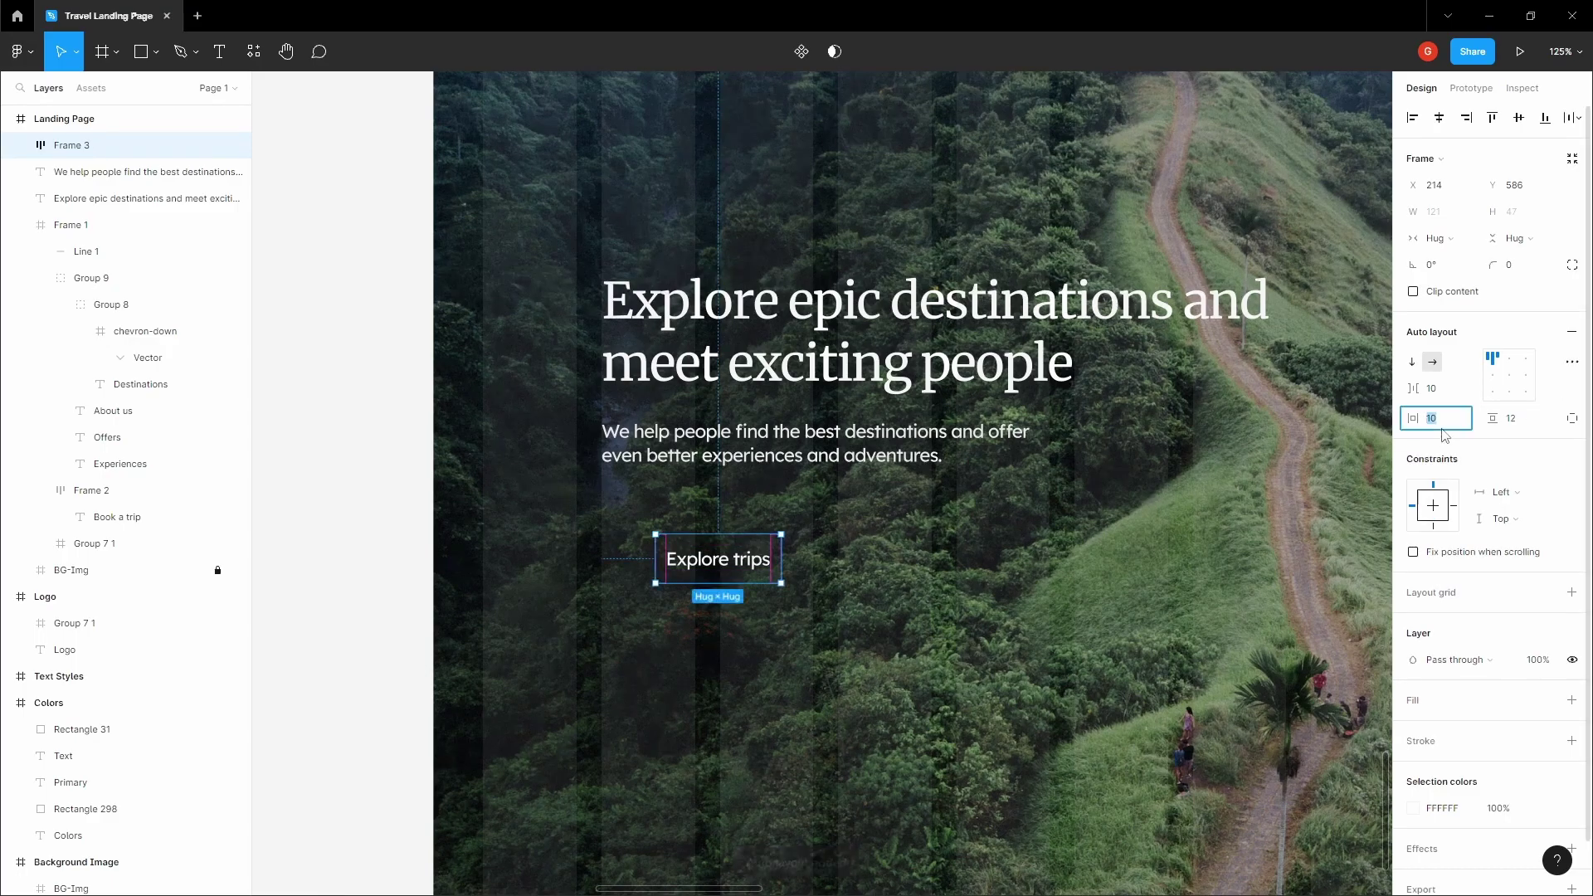
{"action": "left_click", "coordinate": [1509, 421]}
{"action": "type", "text": "16"}
{"action": "key", "text": "Tab"}
{"action": "left_click", "coordinate": [1455, 424]}
{"action": "type", "text": "24"}
{"action": "key", "text": "Return"}
{"action": "left_click_drag", "start_coordinate": [719, 570], "coordinate": [679, 546]}
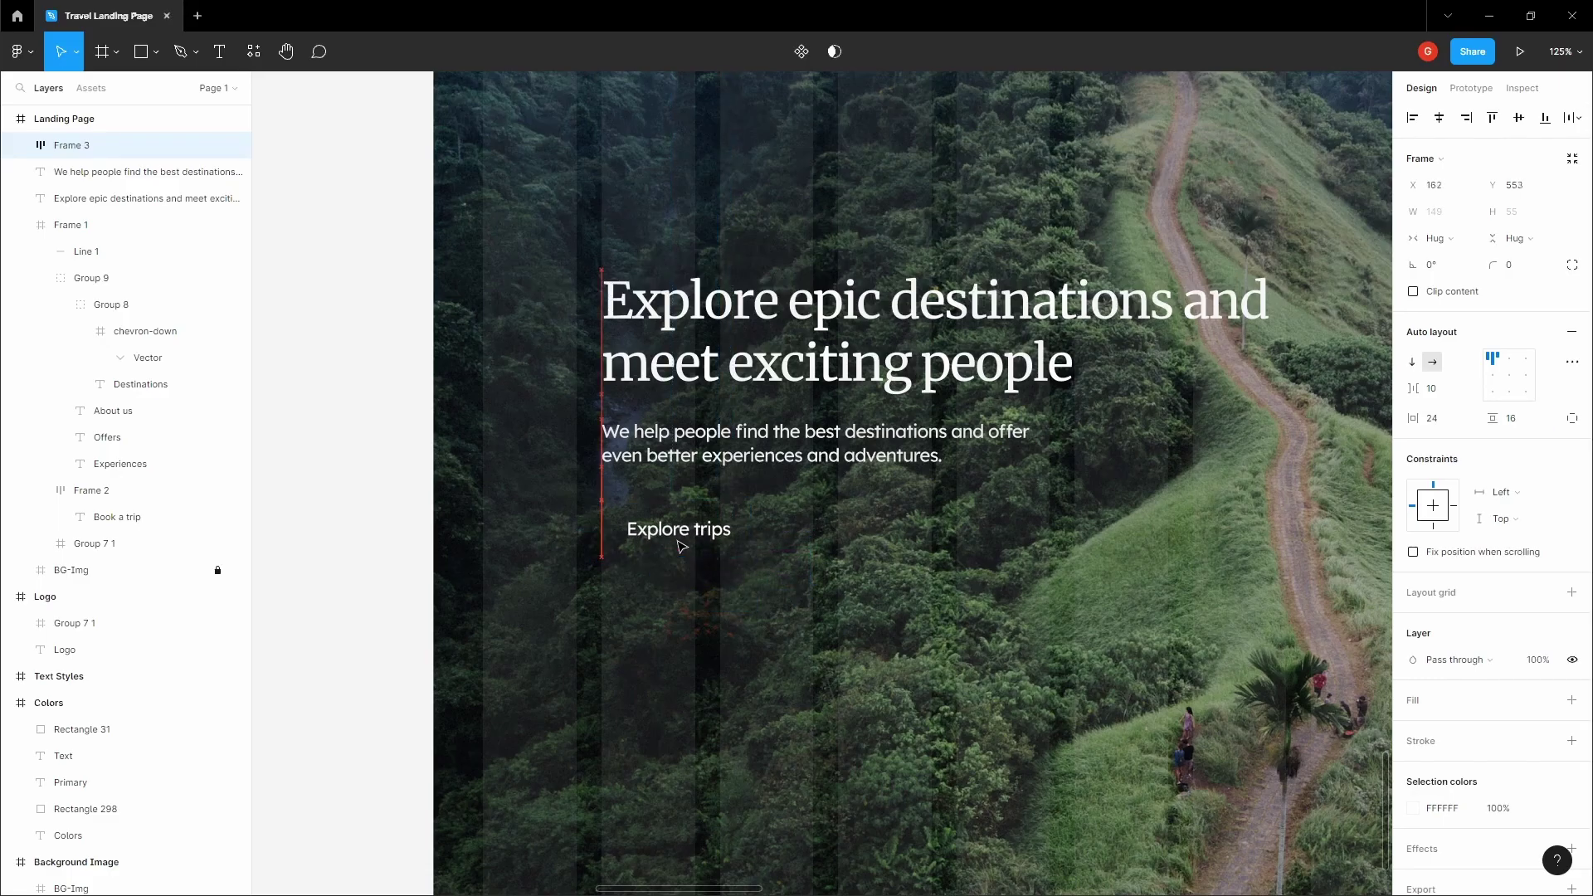
Step: Give the "Explore trips" button a solid fill sampled from the "Book a trip" button, F65D2E
{"action": "left_click", "coordinate": [1571, 699]}
{"action": "scroll", "coordinate": [874, 588], "scroll_direction": "down", "scroll_amount": 5}
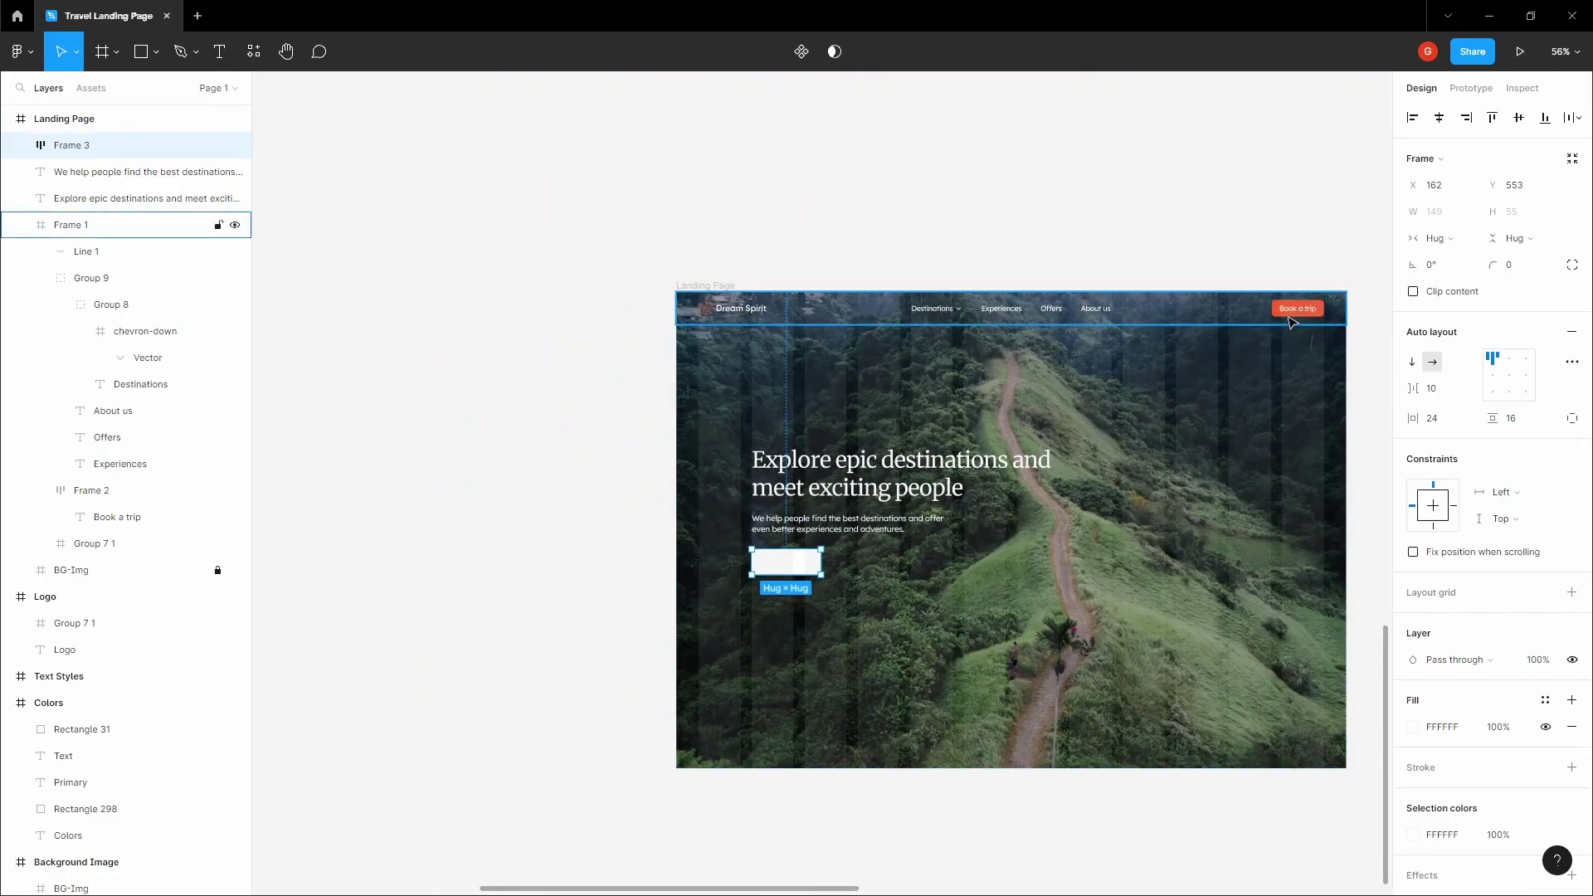
{"action": "left_click", "coordinate": [1413, 727]}
{"action": "left_click", "coordinate": [1217, 711]}
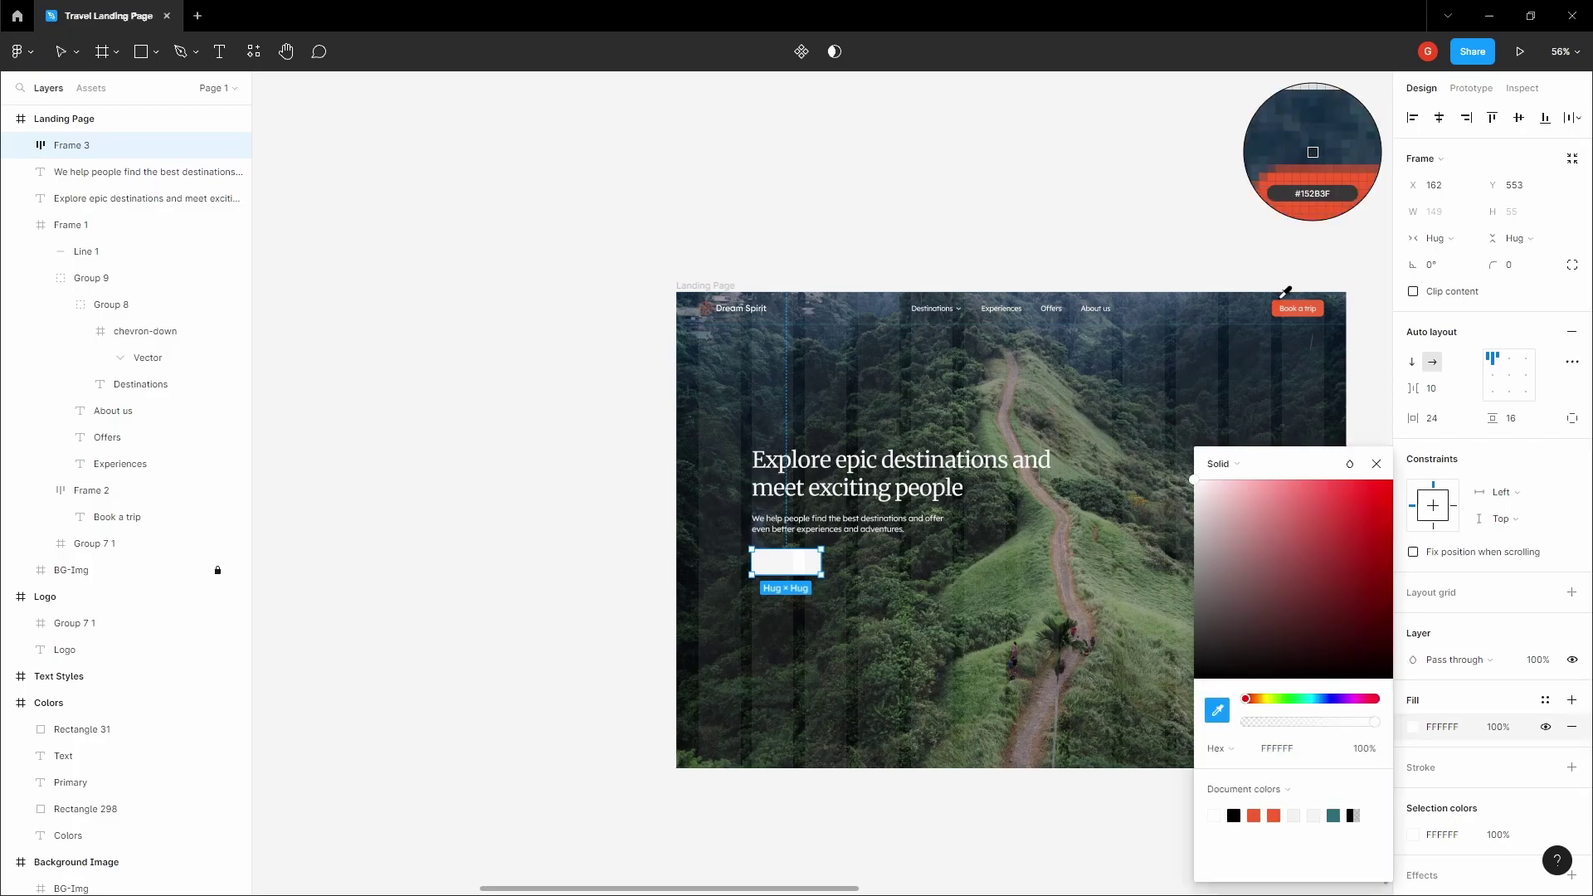
{"action": "left_click", "coordinate": [1294, 307]}
{"action": "scroll", "coordinate": [789, 608], "scroll_direction": "up", "scroll_amount": 5}
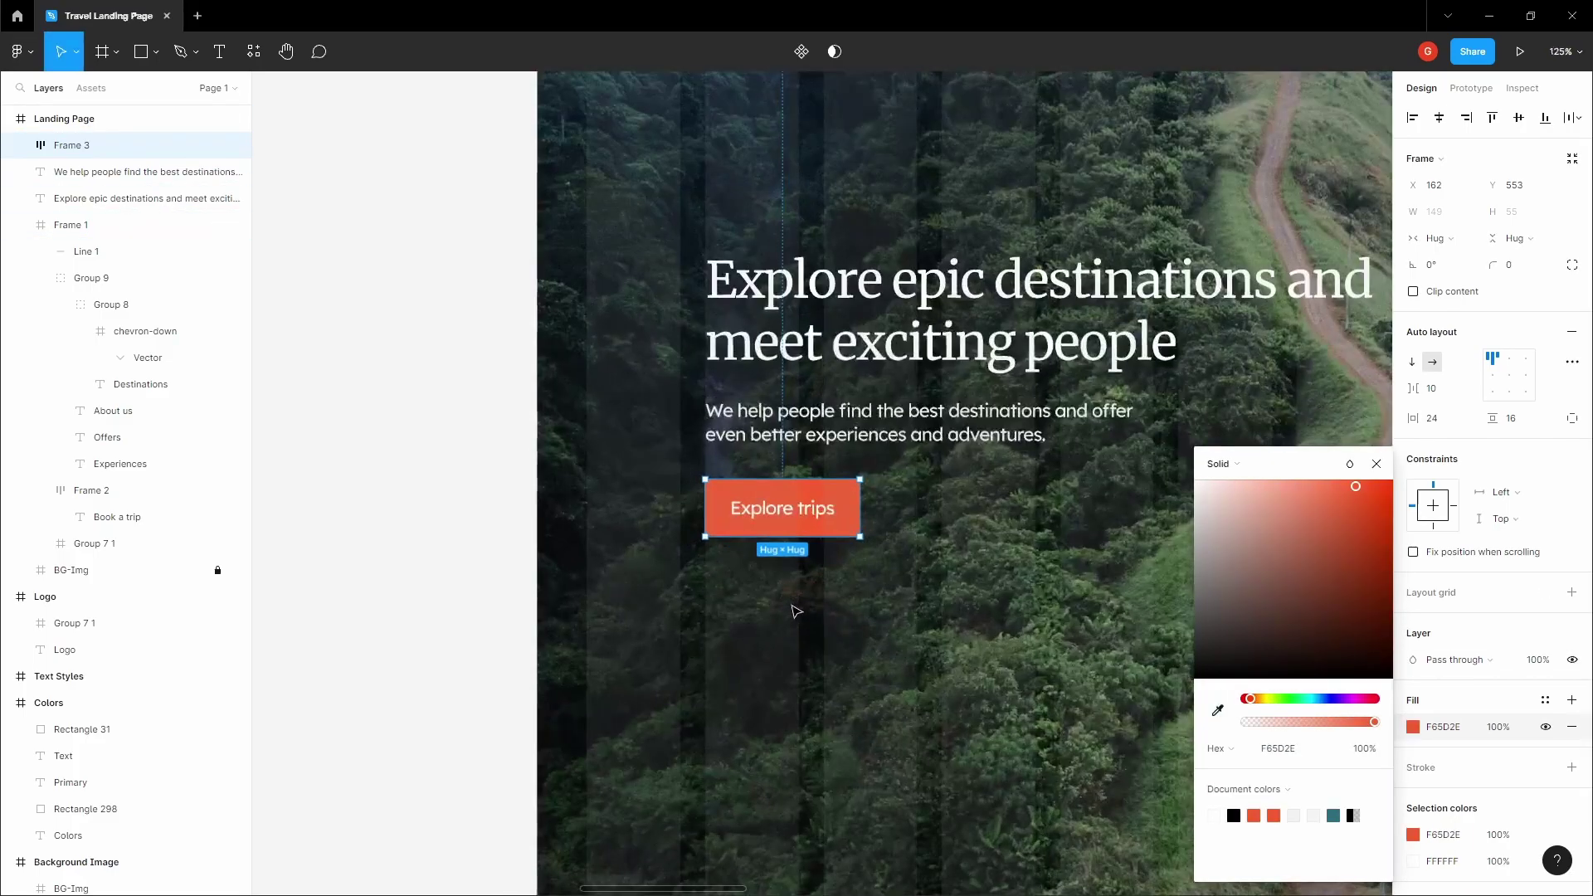
{"action": "left_click", "coordinate": [513, 473]}
{"action": "scroll", "coordinate": [503, 468], "scroll_direction": "down", "scroll_amount": 4}
{"action": "key", "text": "space"}
{"action": "left_click_drag", "start_coordinate": [503, 468], "coordinate": [471, 470]}
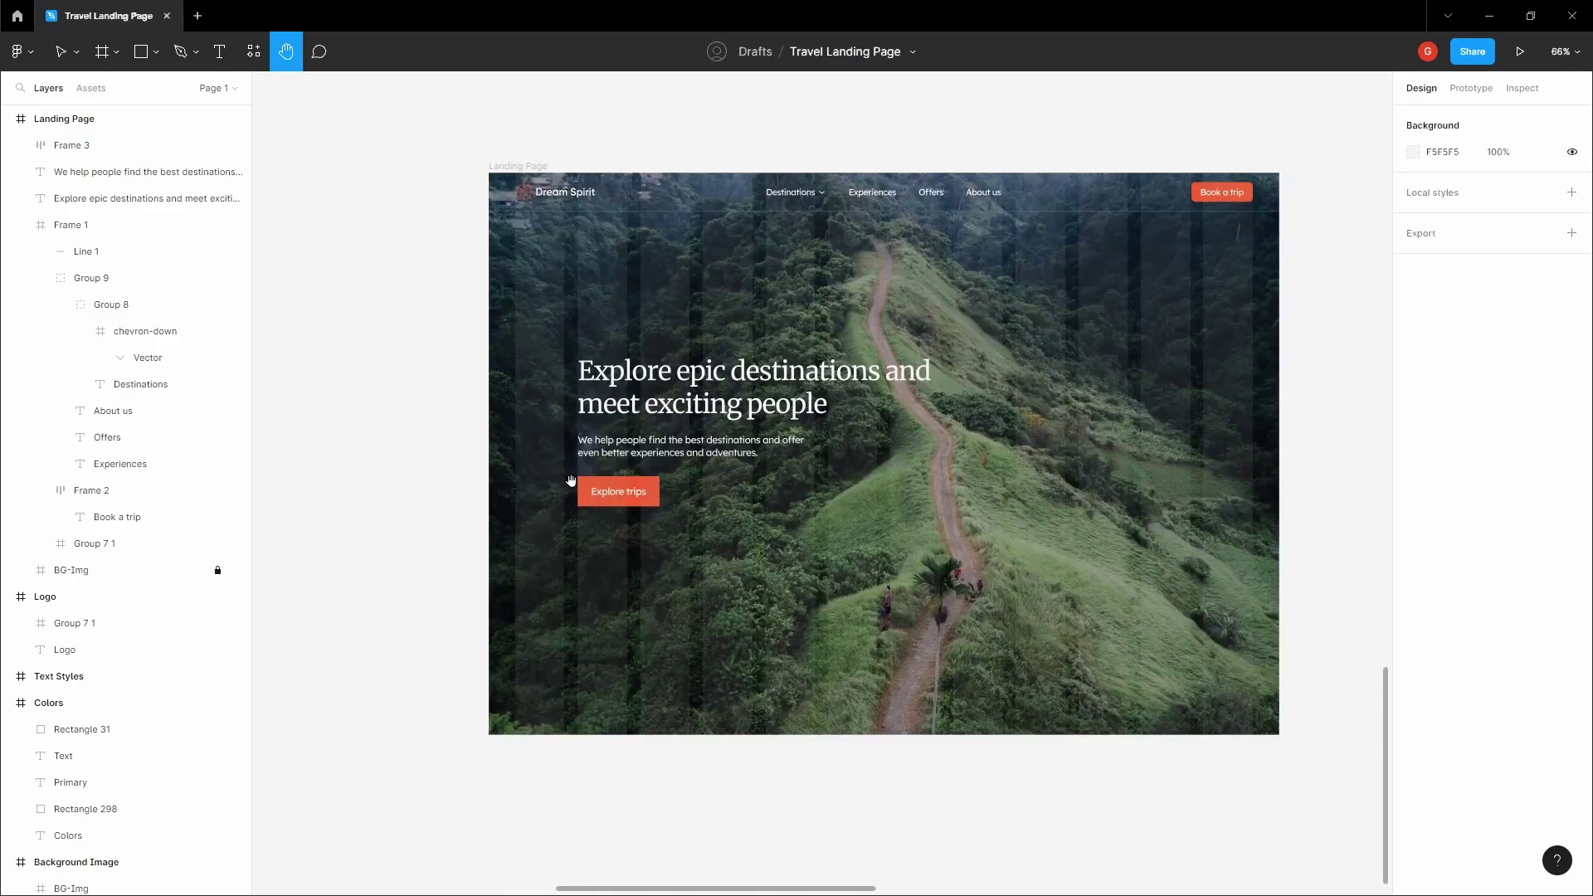
Step: Reduce the "Explore trips" button's vertical padding to 12
{"action": "scroll", "coordinate": [571, 482], "scroll_direction": "up", "scroll_amount": 2}
{"action": "key", "text": "v"}
{"action": "left_click", "coordinate": [668, 488]}
{"action": "left_click", "coordinate": [1534, 427]}
{"action": "type", "text": "12"}
{"action": "key", "text": "Tab"}
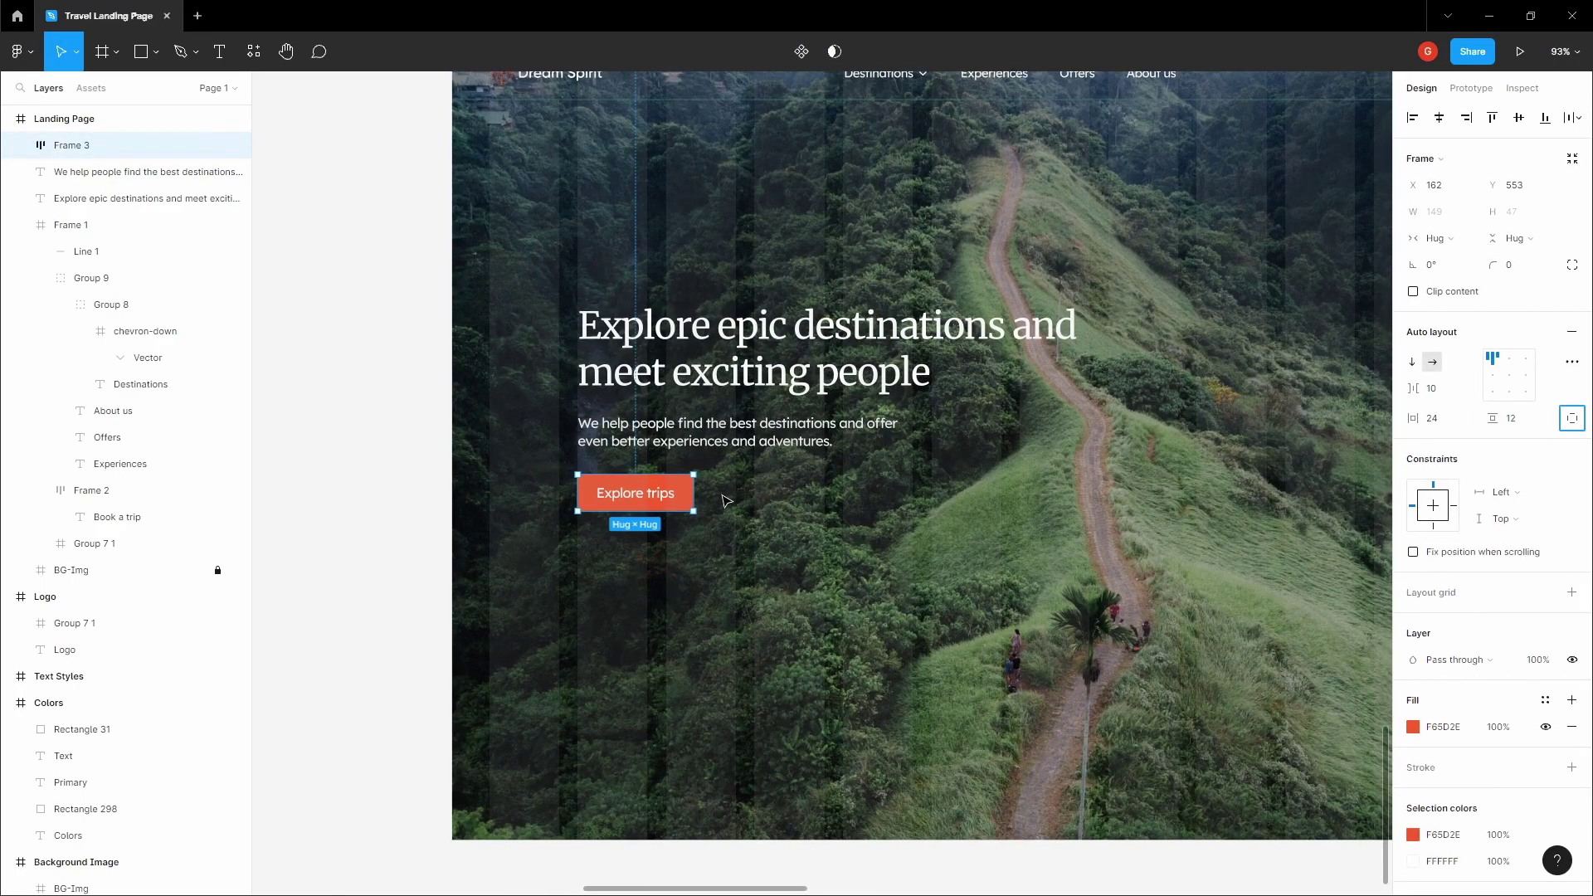
Step: Round the "Explore trips" button's corners with a radius of 8
{"action": "left_click", "coordinate": [658, 458]}
{"action": "left_click", "coordinate": [672, 493]}
{"action": "left_click", "coordinate": [1539, 273]}
{"action": "type", "text": "8"}
{"action": "key", "text": "Escape"}
{"action": "left_click", "coordinate": [643, 496]}
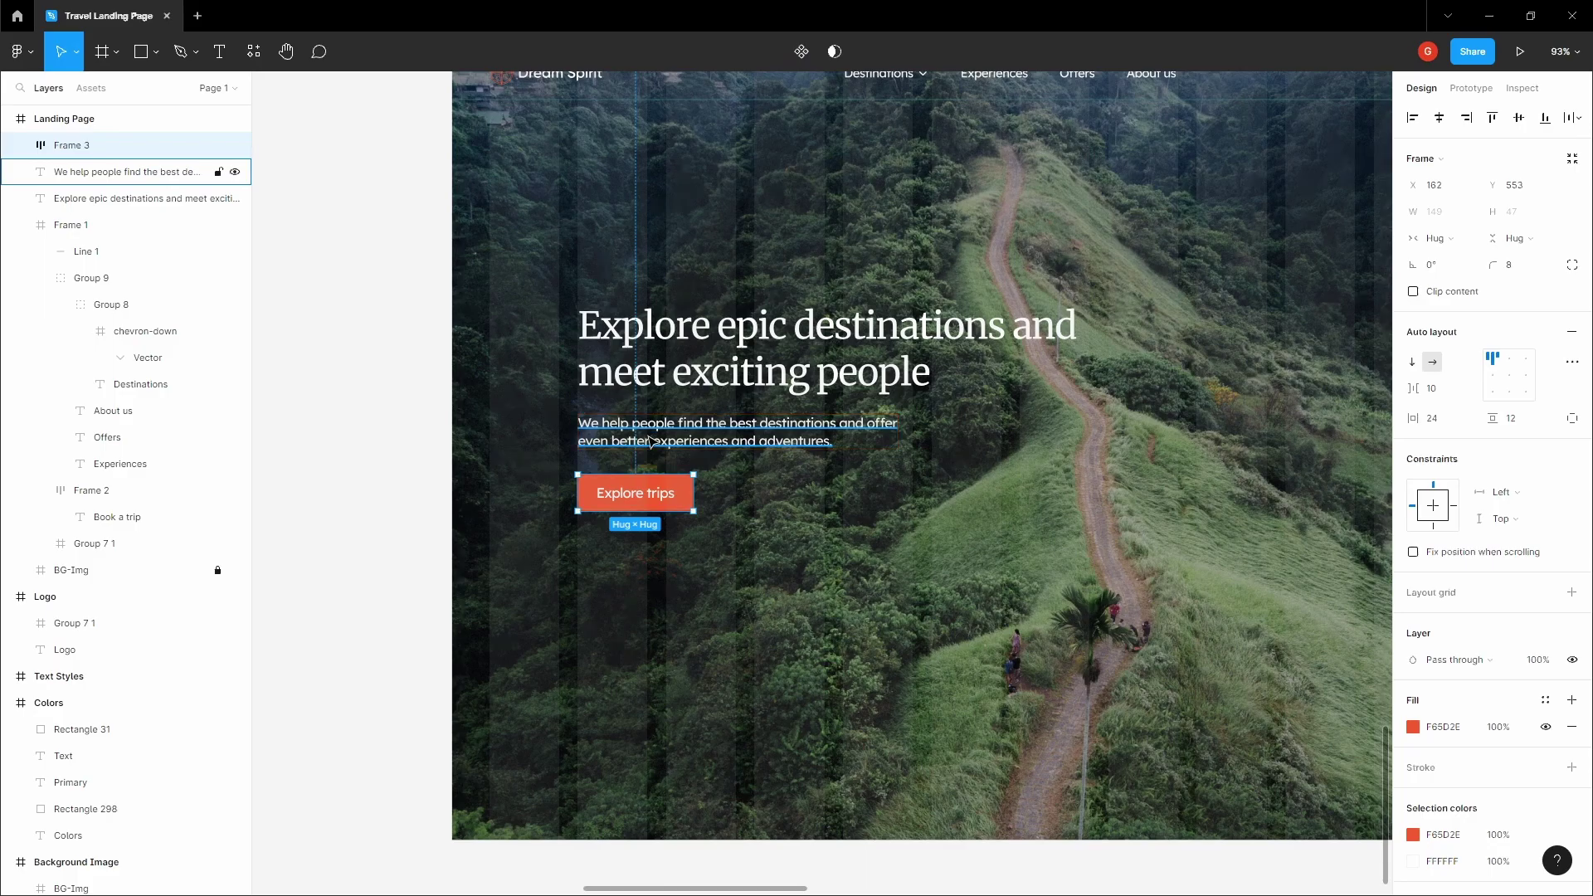
Step: Group the heading, the paragraph and the "Explore trips" button together
{"action": "scroll", "coordinate": [647, 440], "scroll_direction": "up", "scroll_amount": 4}
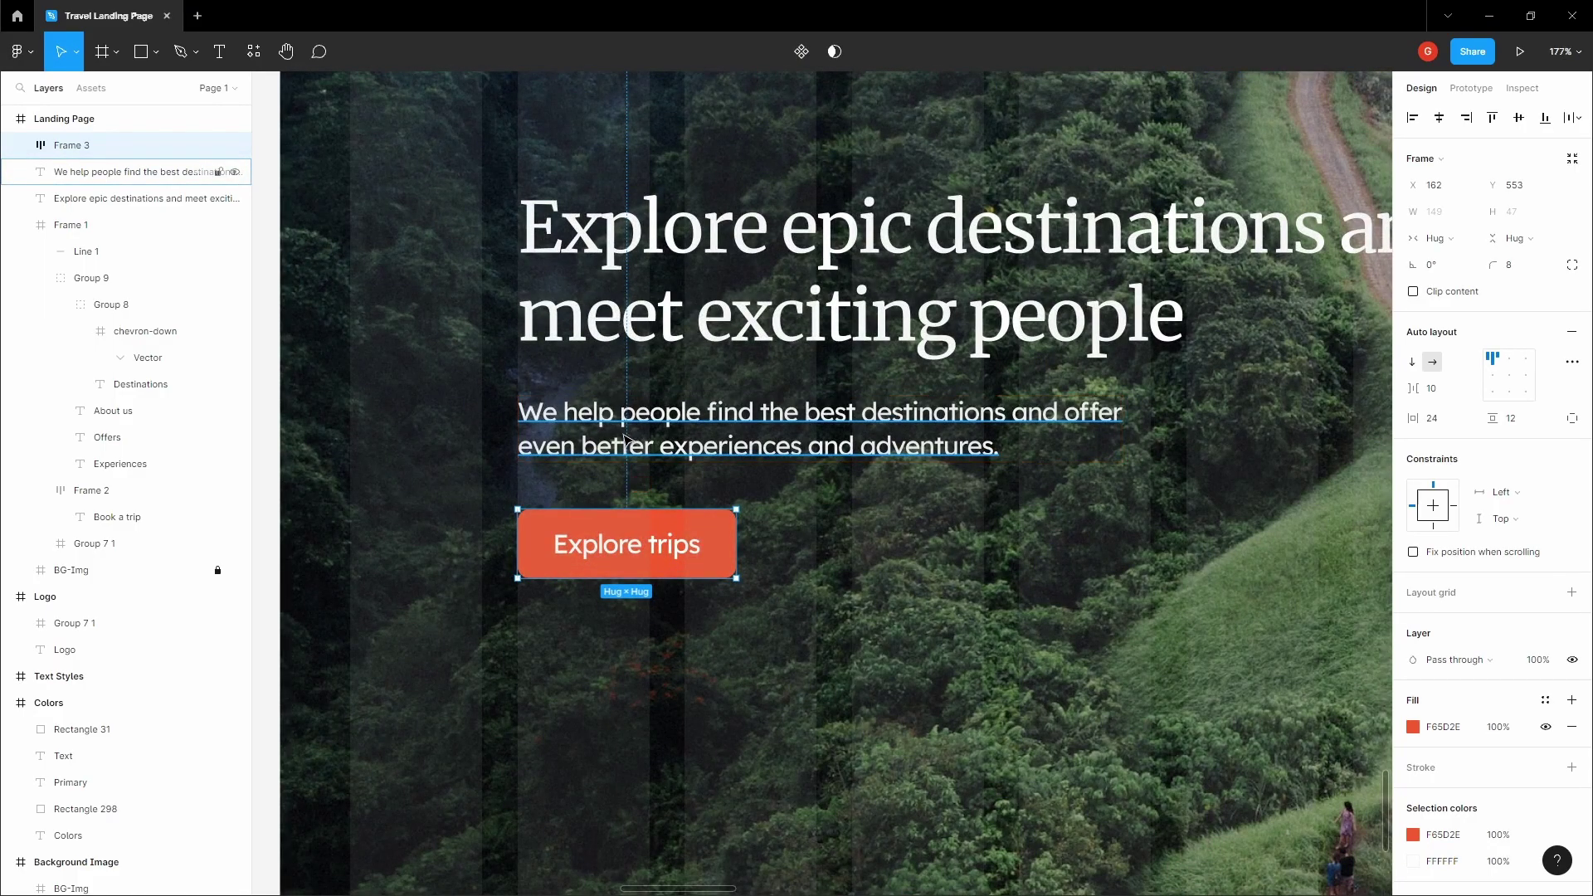
{"action": "left_click", "coordinate": [622, 440], "text": "shift"}
{"action": "left_click", "coordinate": [671, 318], "text": "shift"}
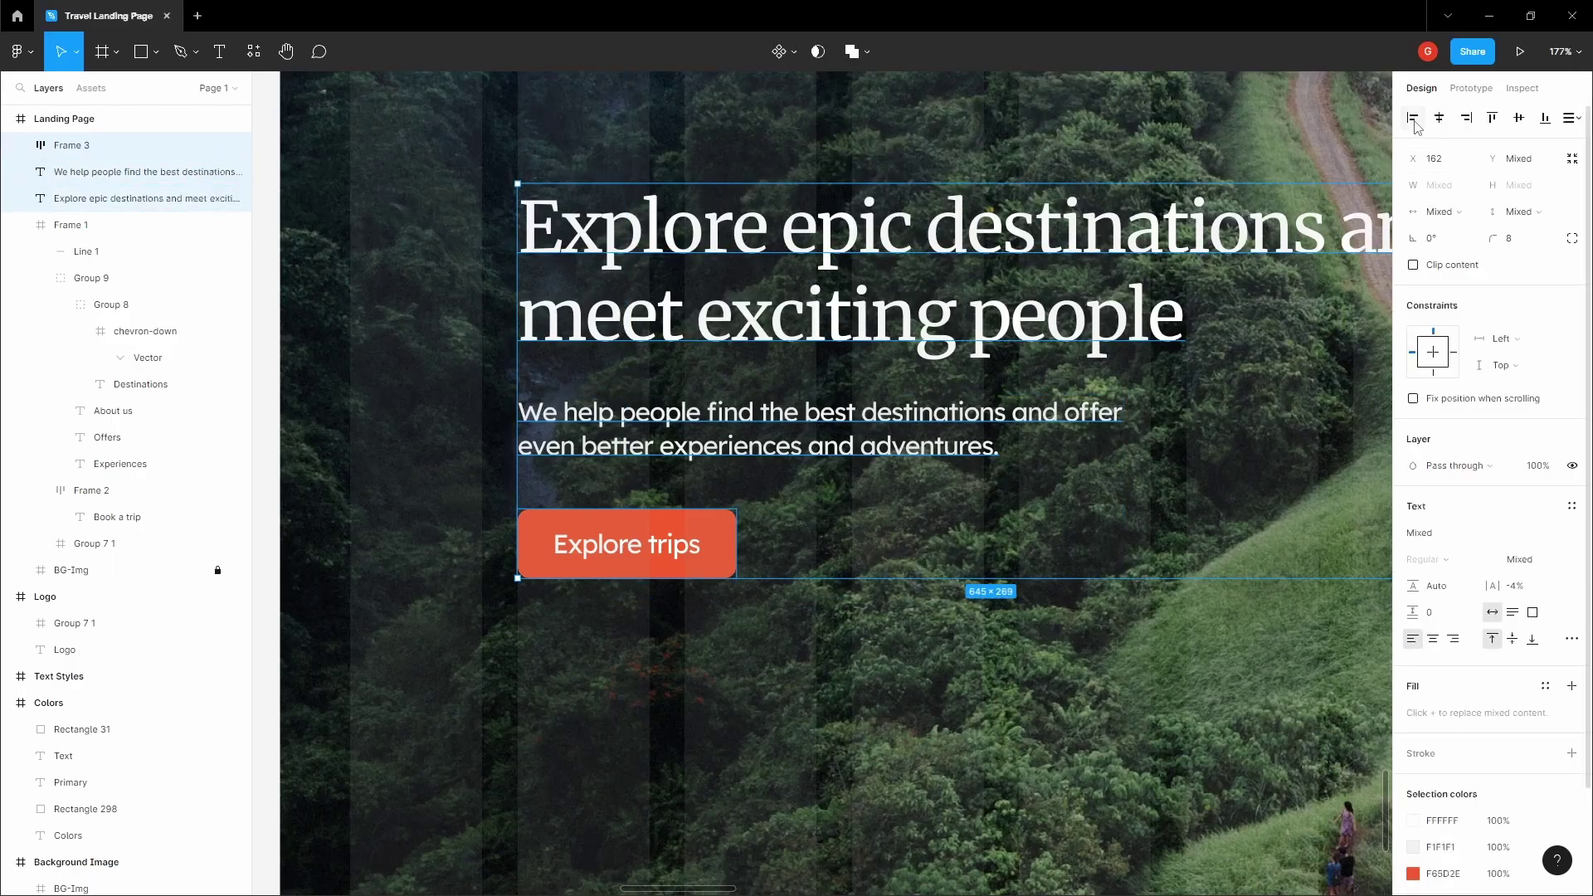
{"action": "key", "text": "ctrl+g"}
{"action": "scroll", "coordinate": [705, 371], "scroll_direction": "down", "scroll_amount": 5}
{"action": "key", "text": "space"}
{"action": "scroll", "coordinate": [498, 290], "scroll_direction": "down", "scroll_amount": 2}
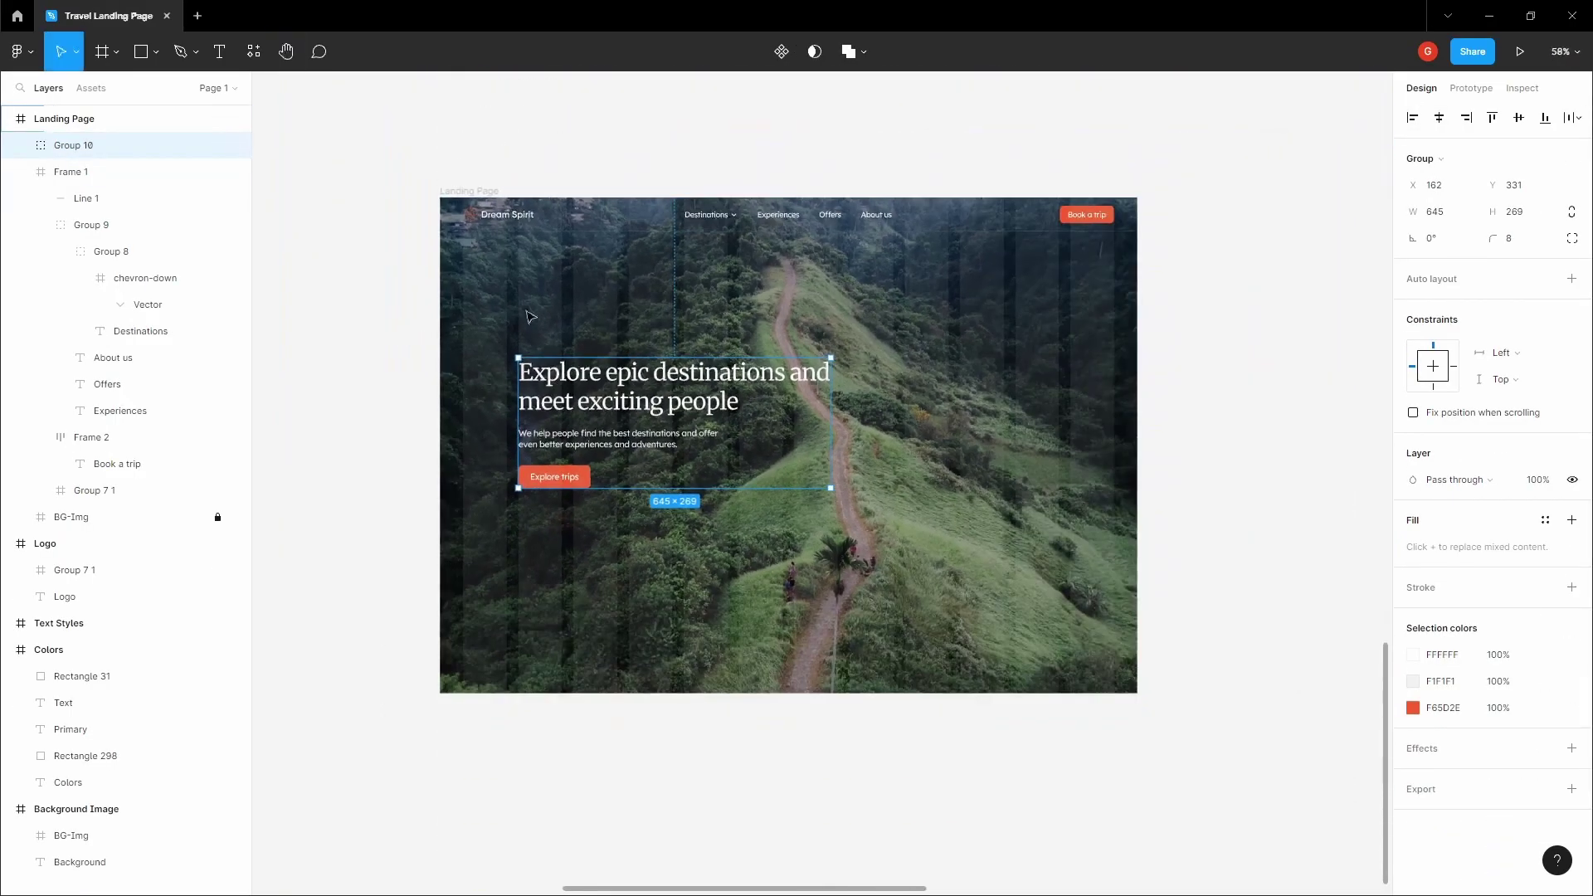
Step: Centre the hero group vertically on the page and raise it to Y 310, leaving 240 px below the navigation bar
{"action": "left_click", "coordinate": [1517, 118]}
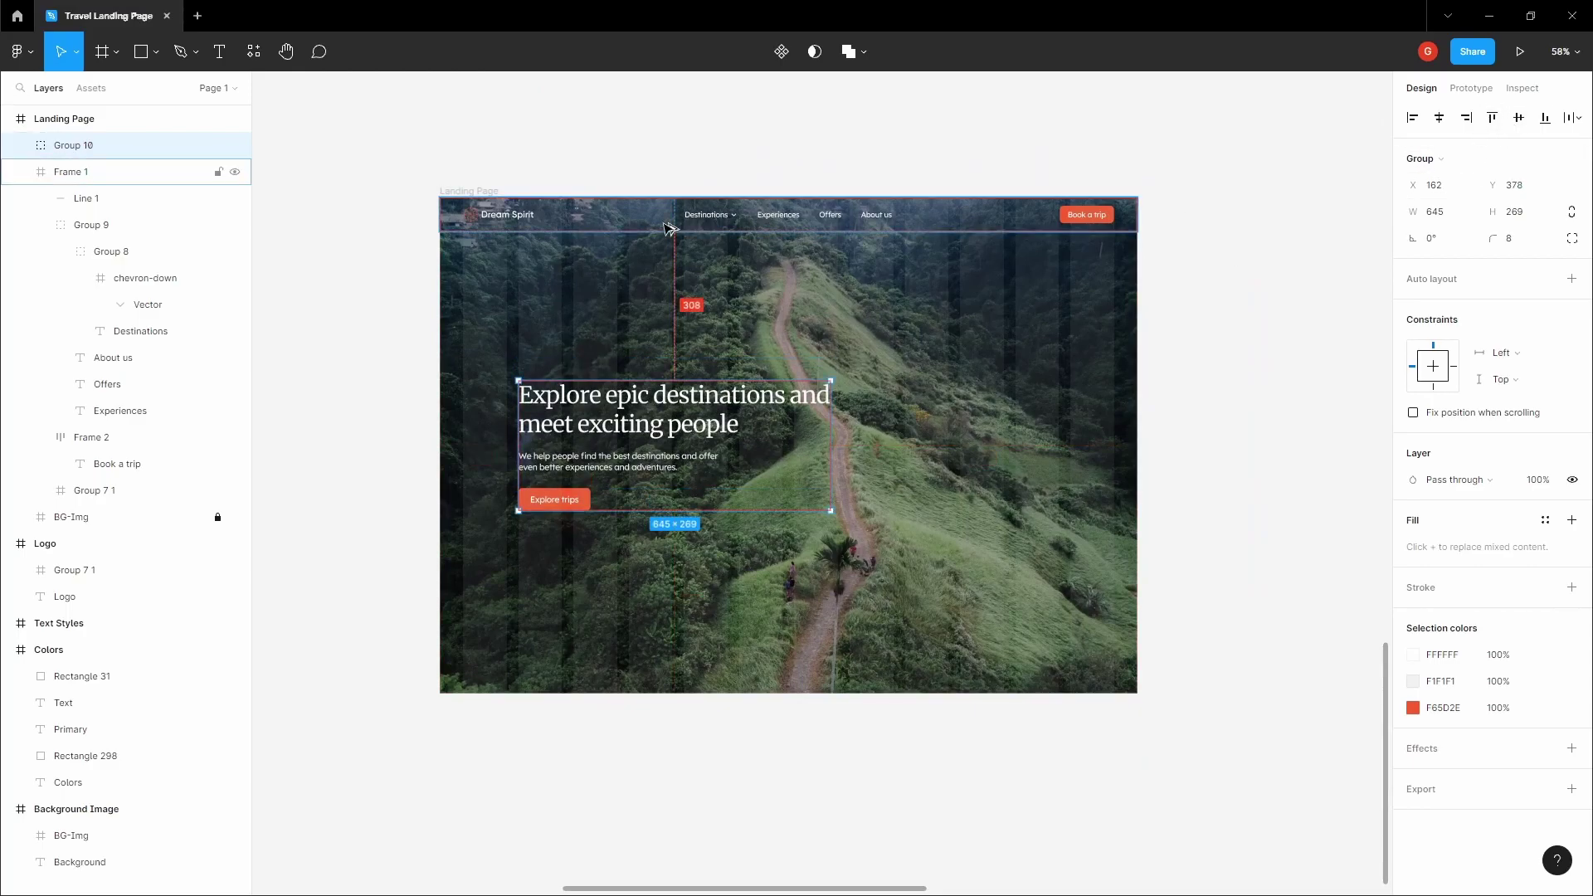
{"action": "key", "text": "shift+Up"}
{"action": "key", "text": "shift+Up"}
{"action": "key", "text": "shift+Up"}
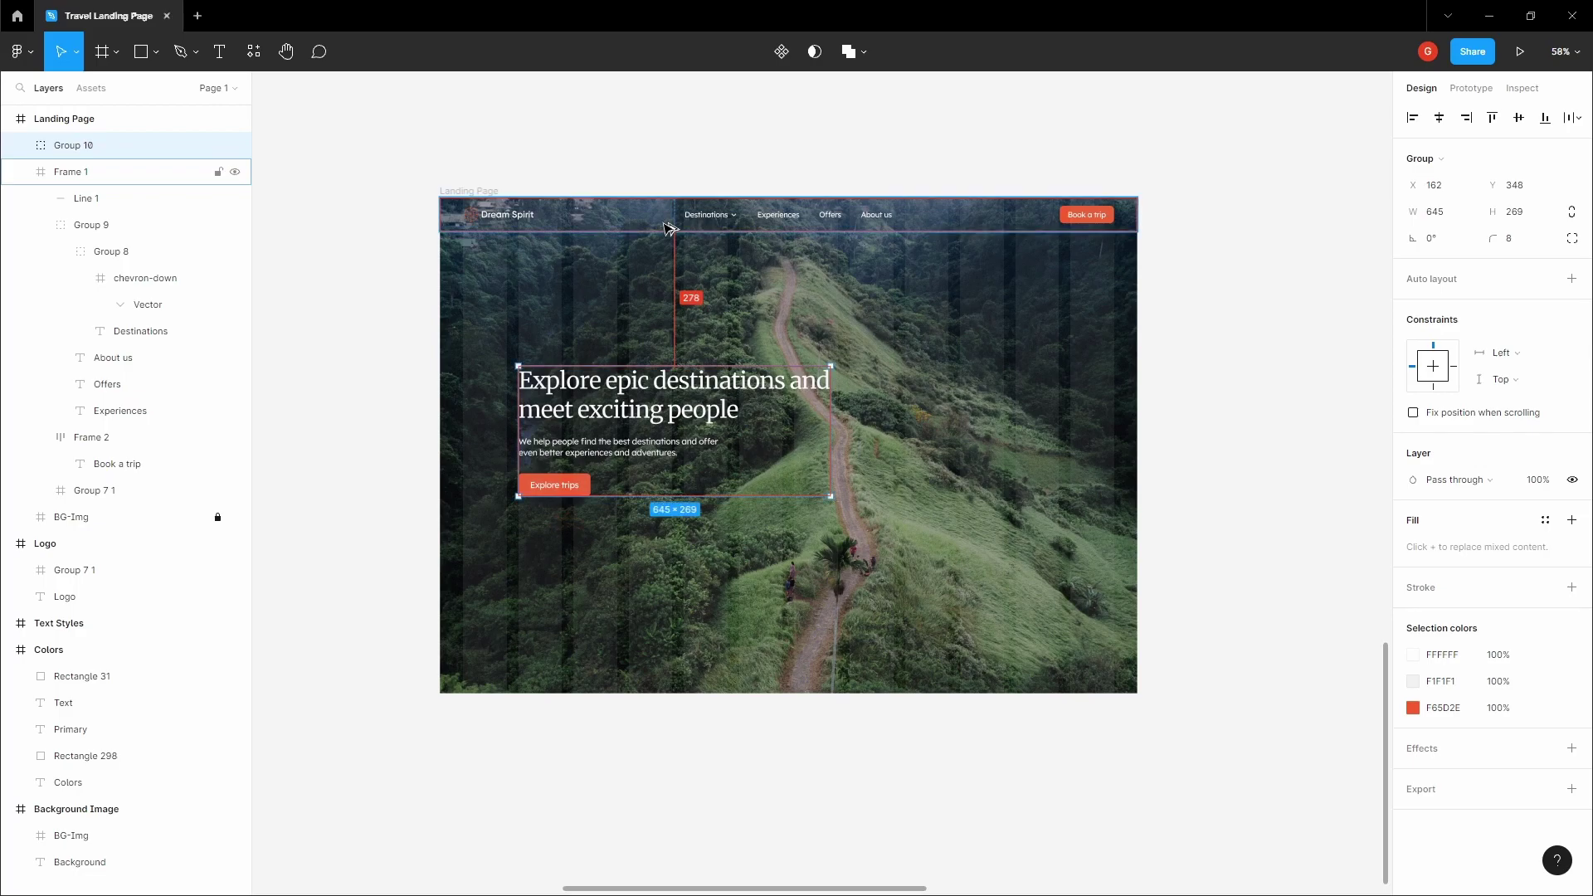
{"action": "key", "text": "Up"}
{"action": "key", "text": "Up"}
{"action": "key", "text": "Up"}
{"action": "key", "text": "Up"}
{"action": "key", "text": "Up"}
{"action": "key", "text": "Up"}
{"action": "key", "text": "Up"}
{"action": "key", "text": "Up"}
{"action": "key", "text": "Up"}
{"action": "key", "text": "Up"}
{"action": "key", "text": "Up"}
{"action": "key", "text": "Up"}
{"action": "key", "text": "Up"}
{"action": "key", "text": "Up"}
{"action": "key", "text": "Up"}
{"action": "key", "text": "Up"}
{"action": "key", "text": "Up"}
{"action": "key", "text": "Up"}
{"action": "key", "text": "Up"}
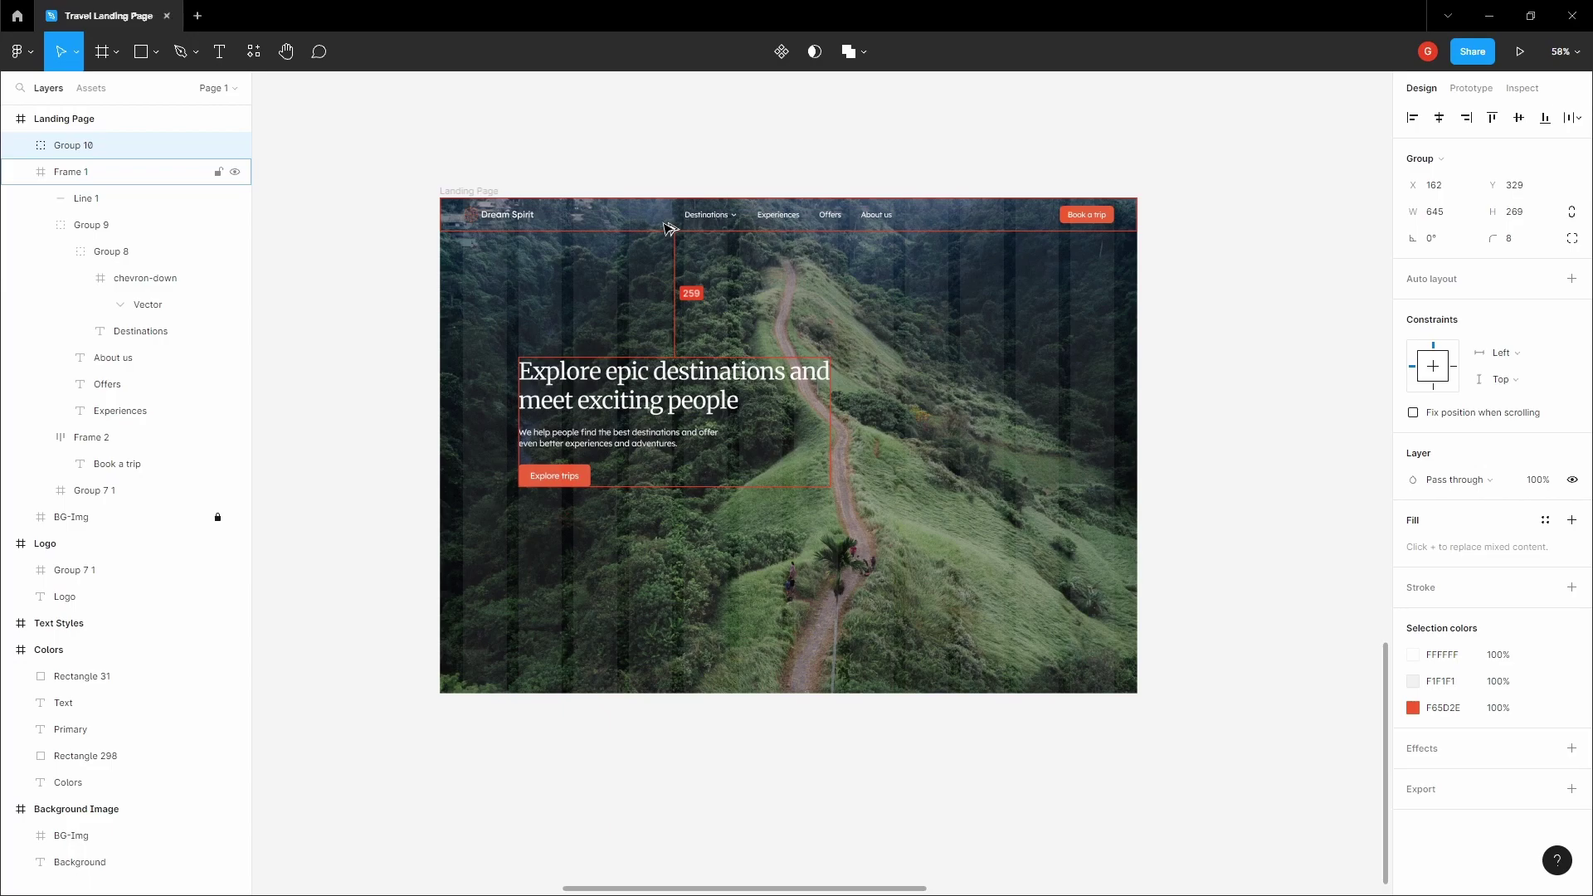
{"action": "key", "text": "Up"}
{"action": "key", "text": "Up"}
{"action": "key", "text": "Up"}
{"action": "key", "text": "Up"}
{"action": "key", "text": "Up"}
{"action": "key", "text": "Up"}
{"action": "key", "text": "Up"}
{"action": "key", "text": "Up"}
{"action": "key", "text": "Up"}
{"action": "key", "text": "Up"}
{"action": "key", "text": "Up"}
{"action": "key", "text": "Up"}
{"action": "key", "text": "Up"}
{"action": "key", "text": "Up"}
{"action": "key", "text": "Up"}
{"action": "key", "text": "Up"}
{"action": "key", "text": "Up"}
{"action": "key", "text": "Up"}
{"action": "key", "text": "Up"}
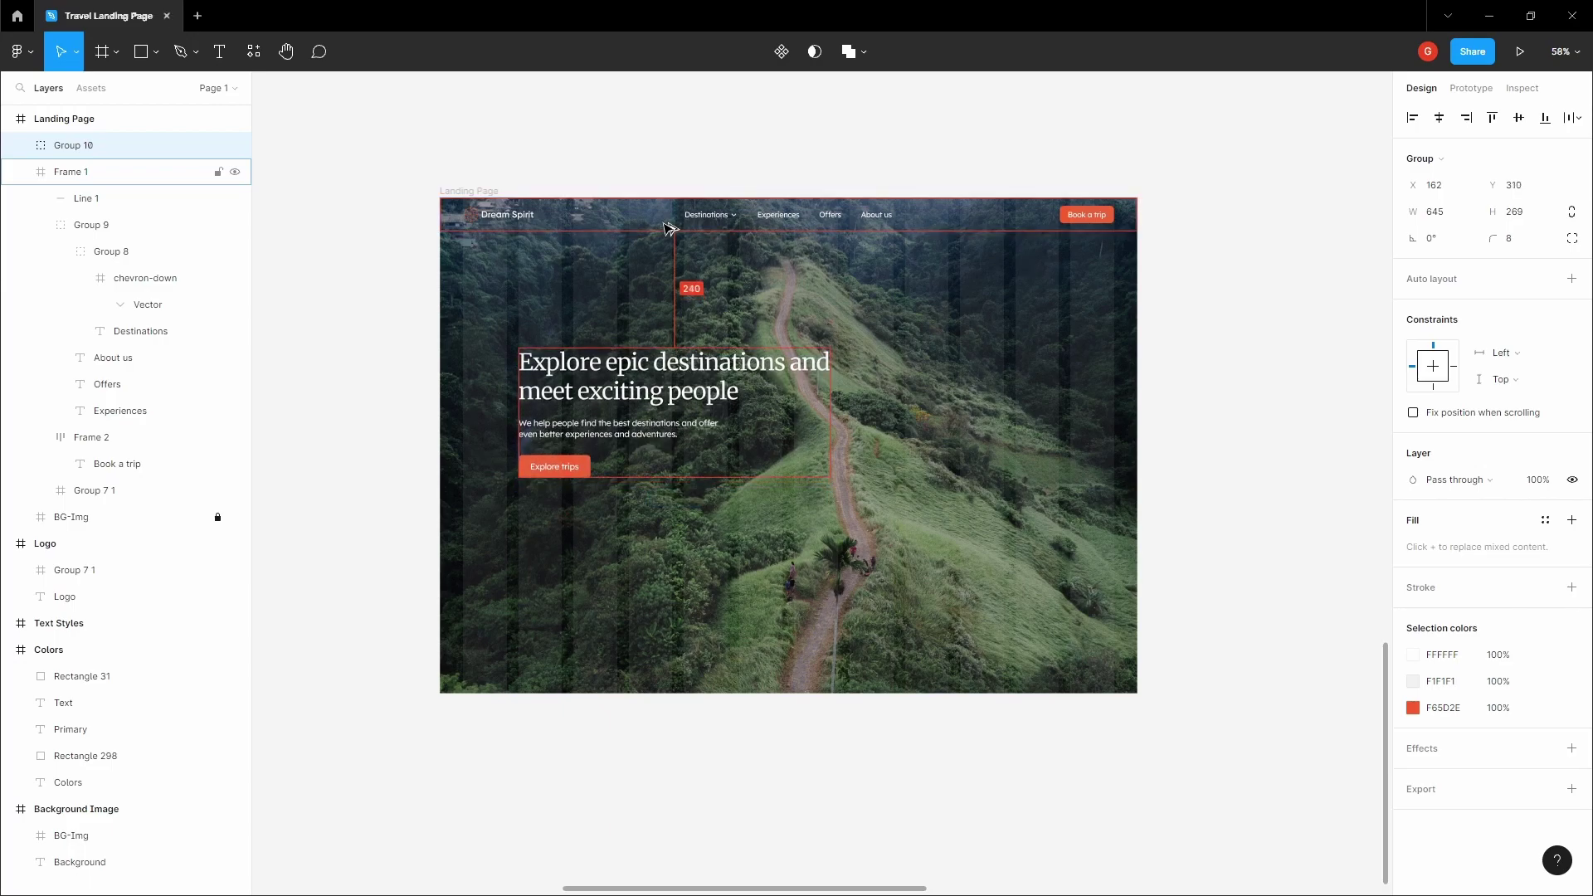
Step: Check the hero group's placement and its distances to the edges of the landing page
{"action": "left_click", "coordinate": [665, 178]}
{"action": "key", "text": "h"}
{"action": "left_click_drag", "start_coordinate": [665, 178], "coordinate": [590, 160]}
{"action": "key", "text": "v"}
{"action": "left_click", "coordinate": [549, 376]}
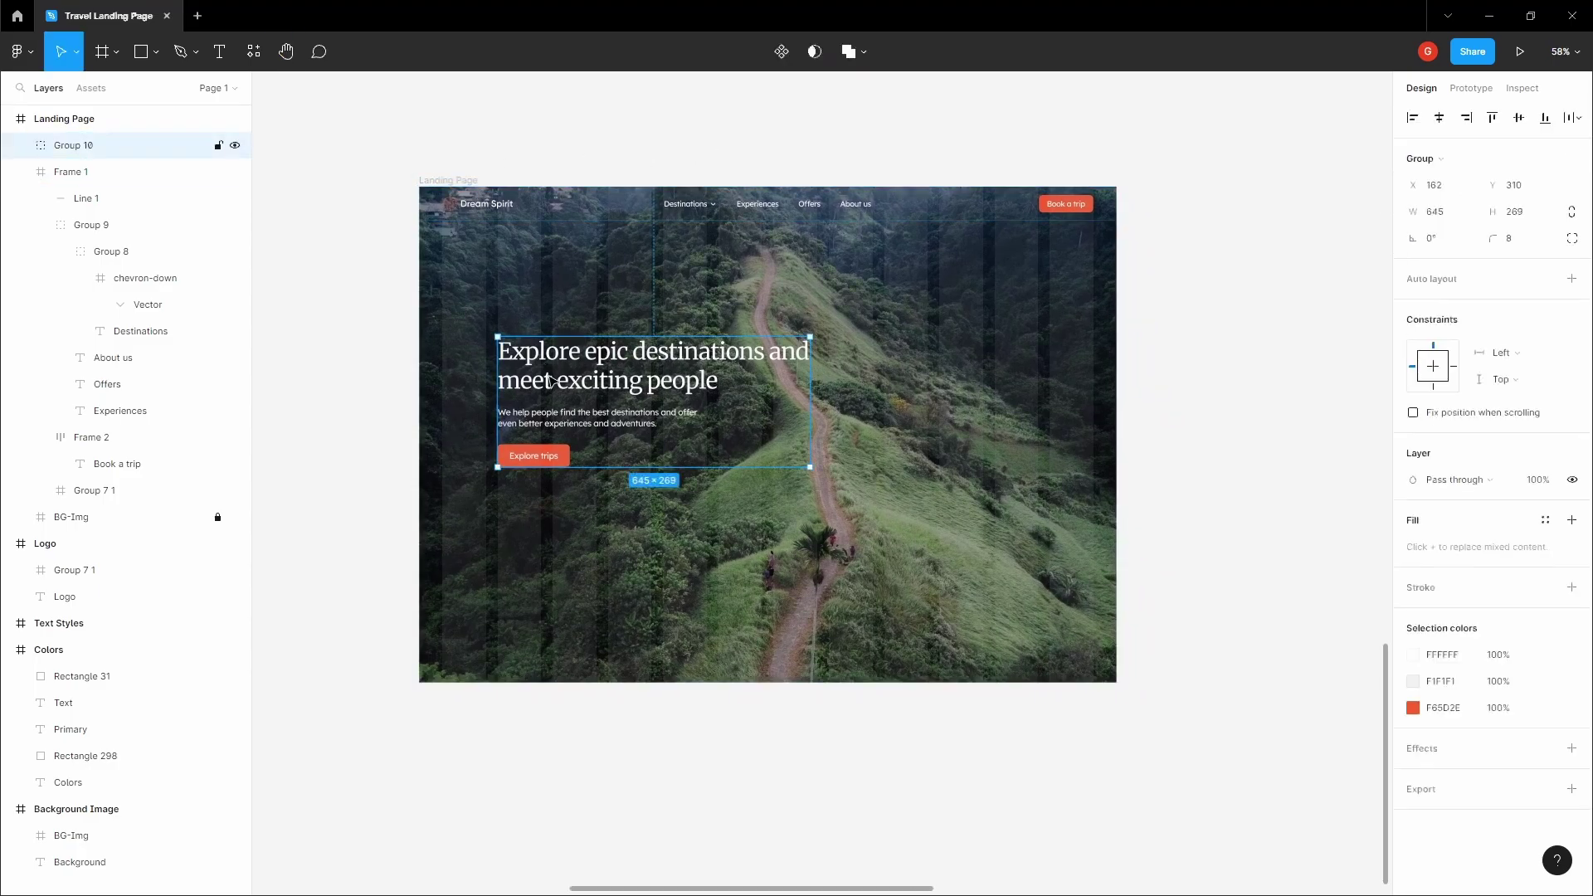
{"action": "key", "text": "alt"}
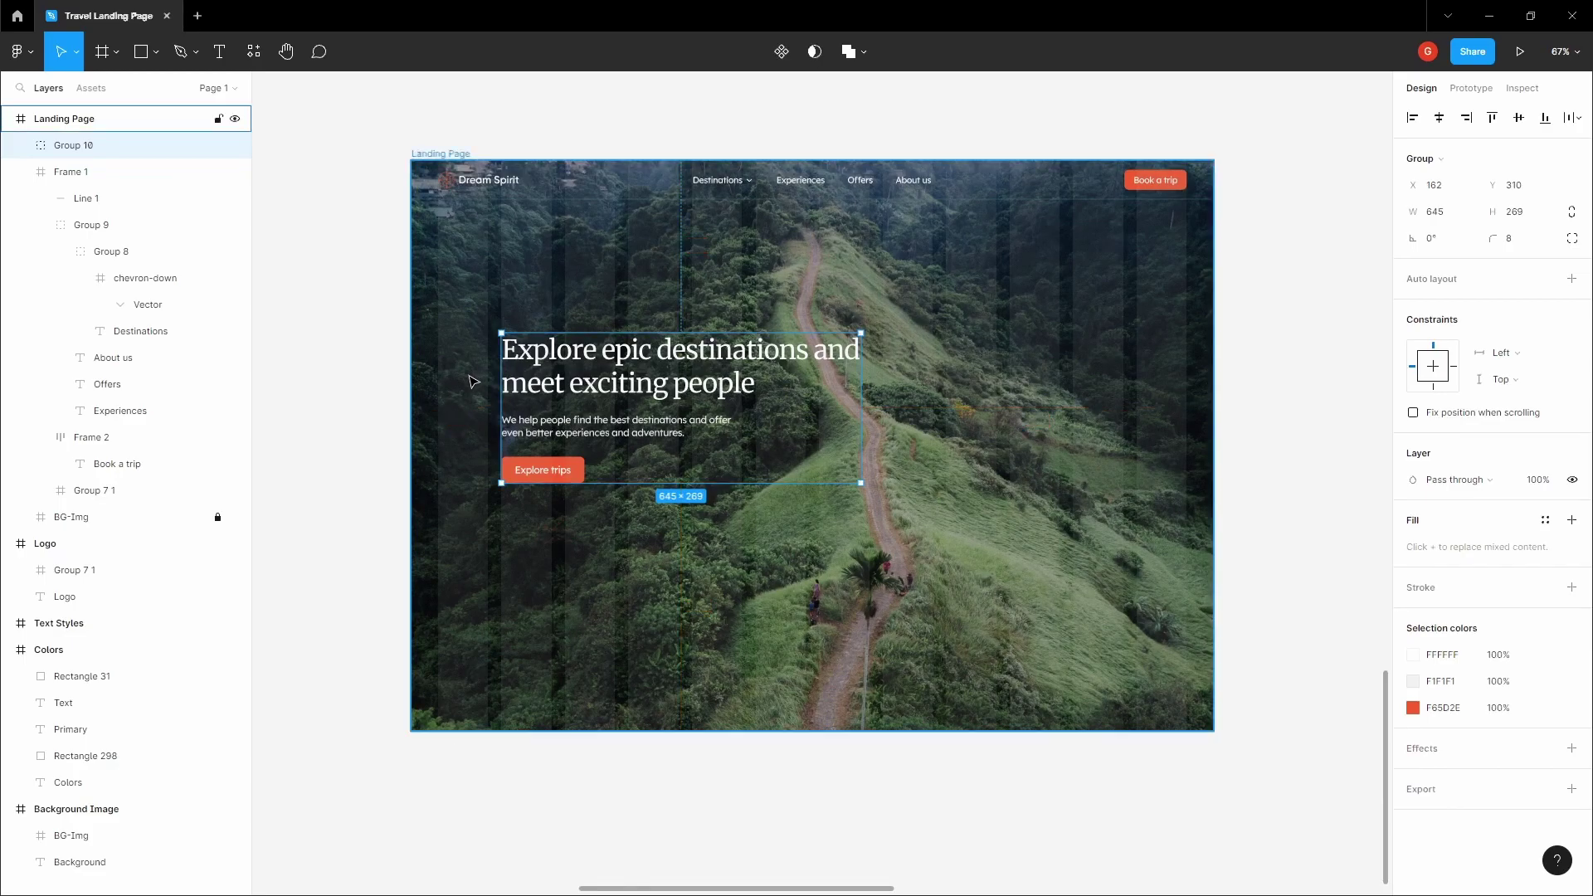
{"action": "scroll", "coordinate": [470, 380], "scroll_direction": "up", "scroll_amount": 5}
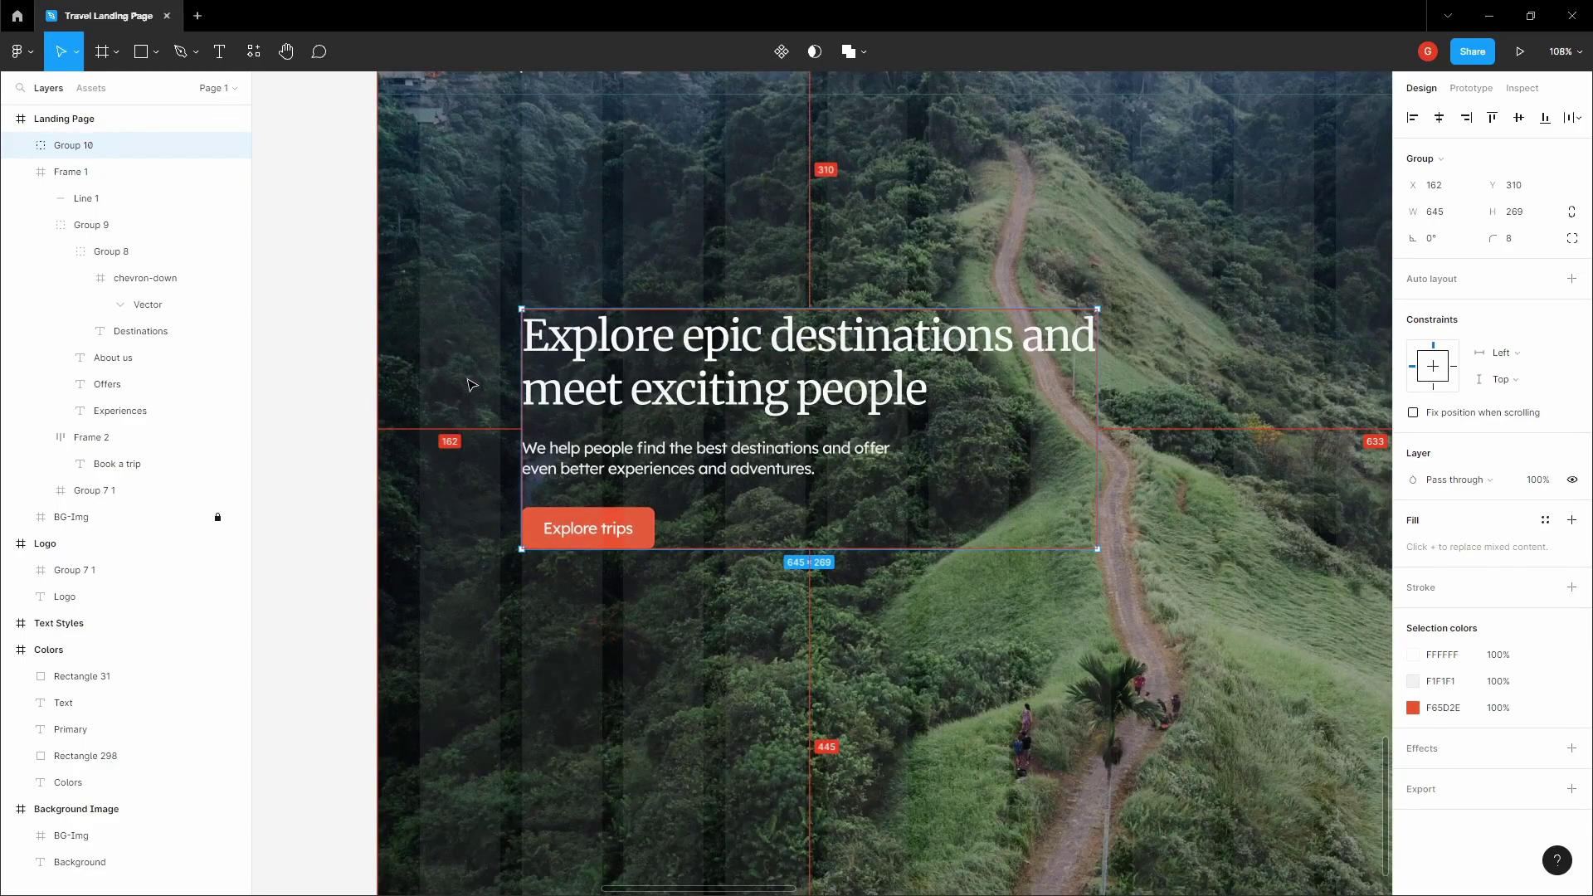
{"action": "scroll", "coordinate": [470, 382], "scroll_direction": "down", "scroll_amount": 5}
{"action": "key", "text": "h"}
{"action": "left_click_drag", "start_coordinate": [530, 128], "coordinate": [551, 161]}
{"action": "scroll", "coordinate": [552, 193], "scroll_direction": "up", "scroll_amount": 1}
{"action": "left_click_drag", "start_coordinate": [590, 228], "coordinate": [563, 192]}
{"action": "key", "text": "v"}
Step: Toggle the Landing Page frame's 12-column grid and hide all layout grids
{"action": "left_click", "coordinate": [433, 221]}
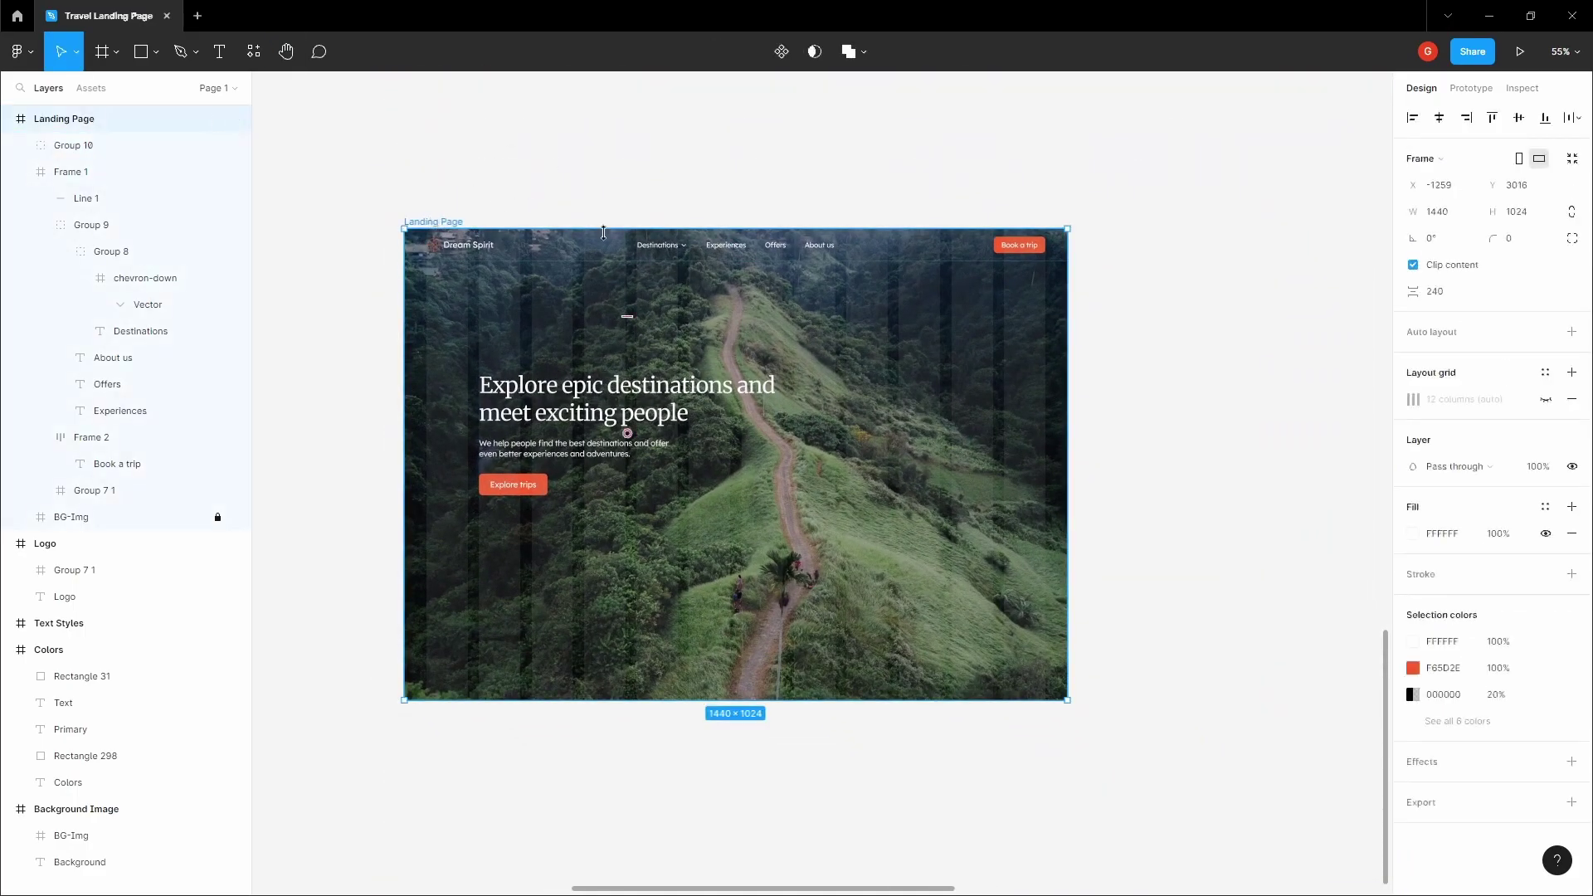
{"action": "left_click", "coordinate": [1546, 400]}
{"action": "left_click", "coordinate": [1545, 400]}
{"action": "left_click", "coordinate": [917, 174]}
{"action": "key", "text": "ctrl+shift+4"}
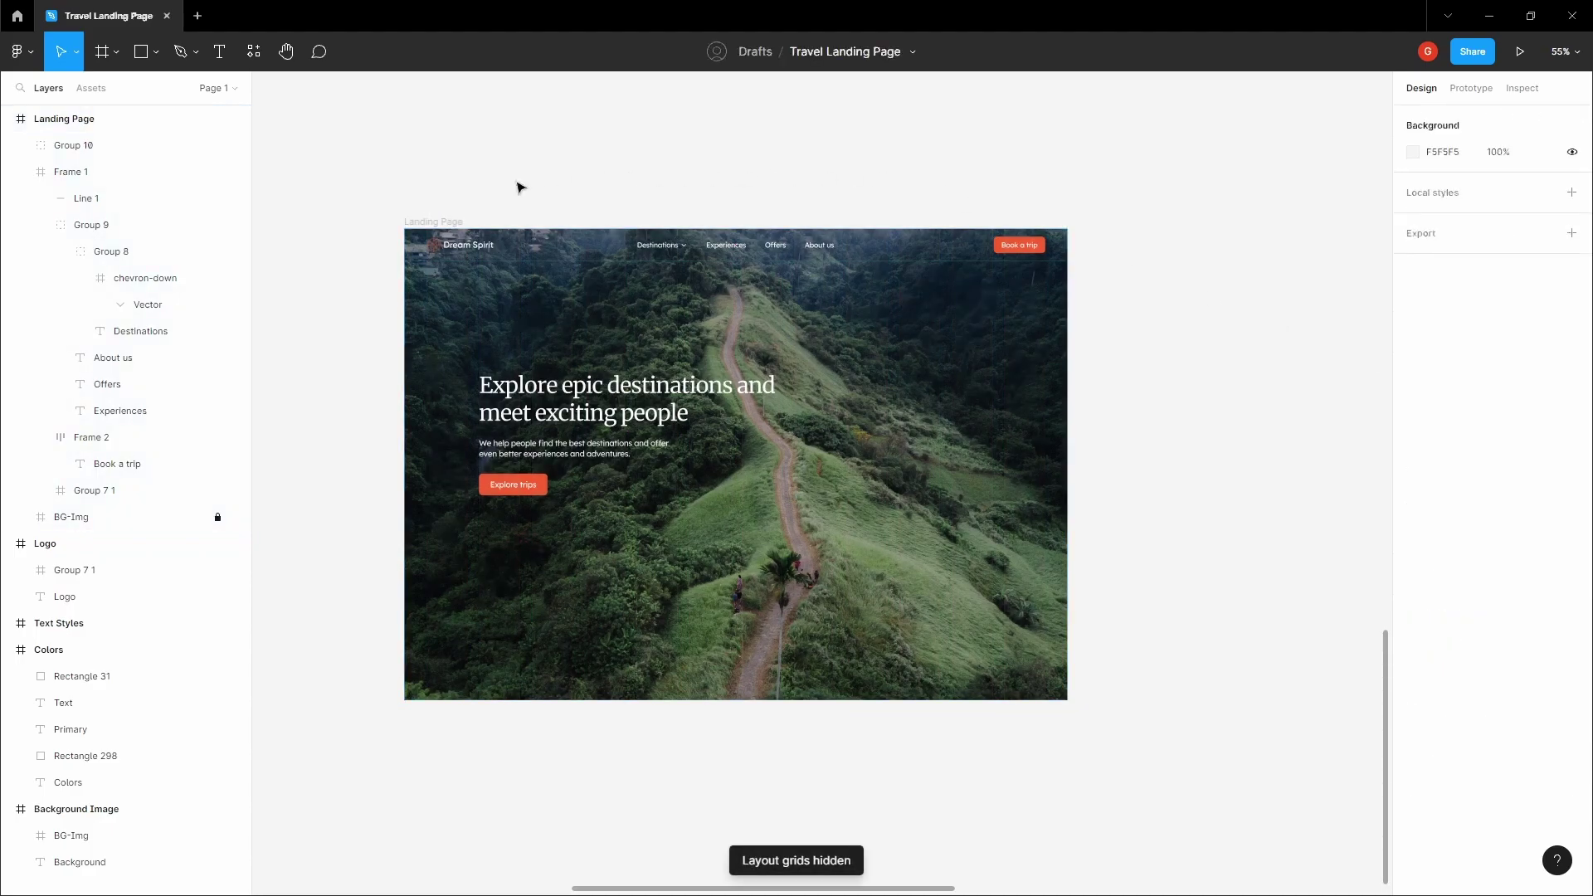
Step: Add a second layout grid to the Landing Page frame and switch its type to columns
{"action": "left_click", "coordinate": [416, 219]}
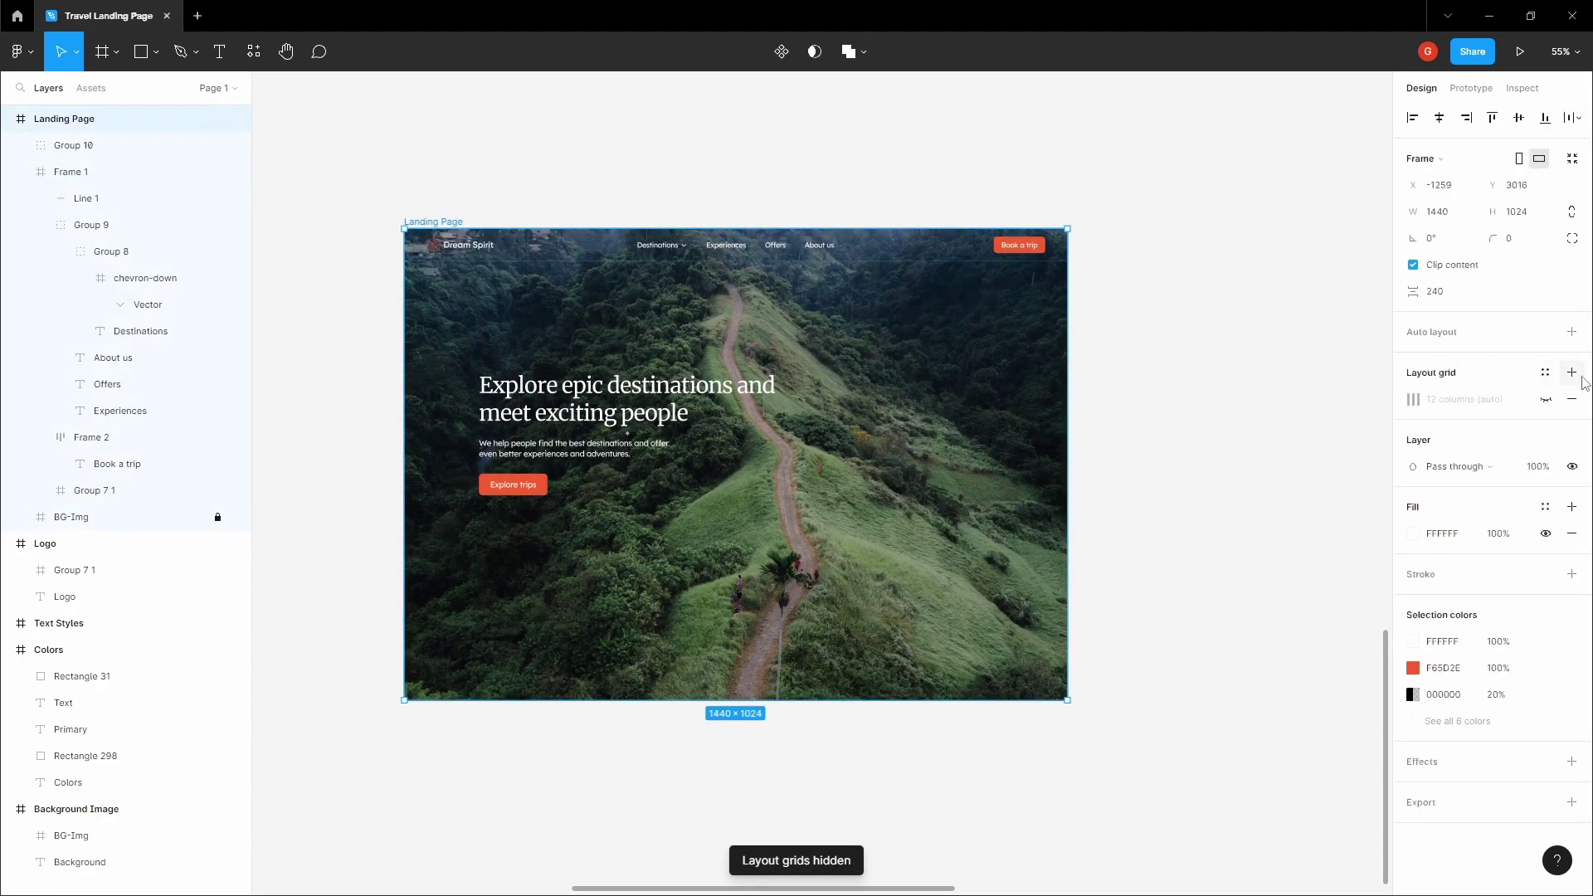
{"action": "left_click", "coordinate": [1572, 373]}
{"action": "left_click", "coordinate": [1546, 425]}
{"action": "left_click", "coordinate": [1546, 426]}
{"action": "left_click", "coordinate": [1413, 399]}
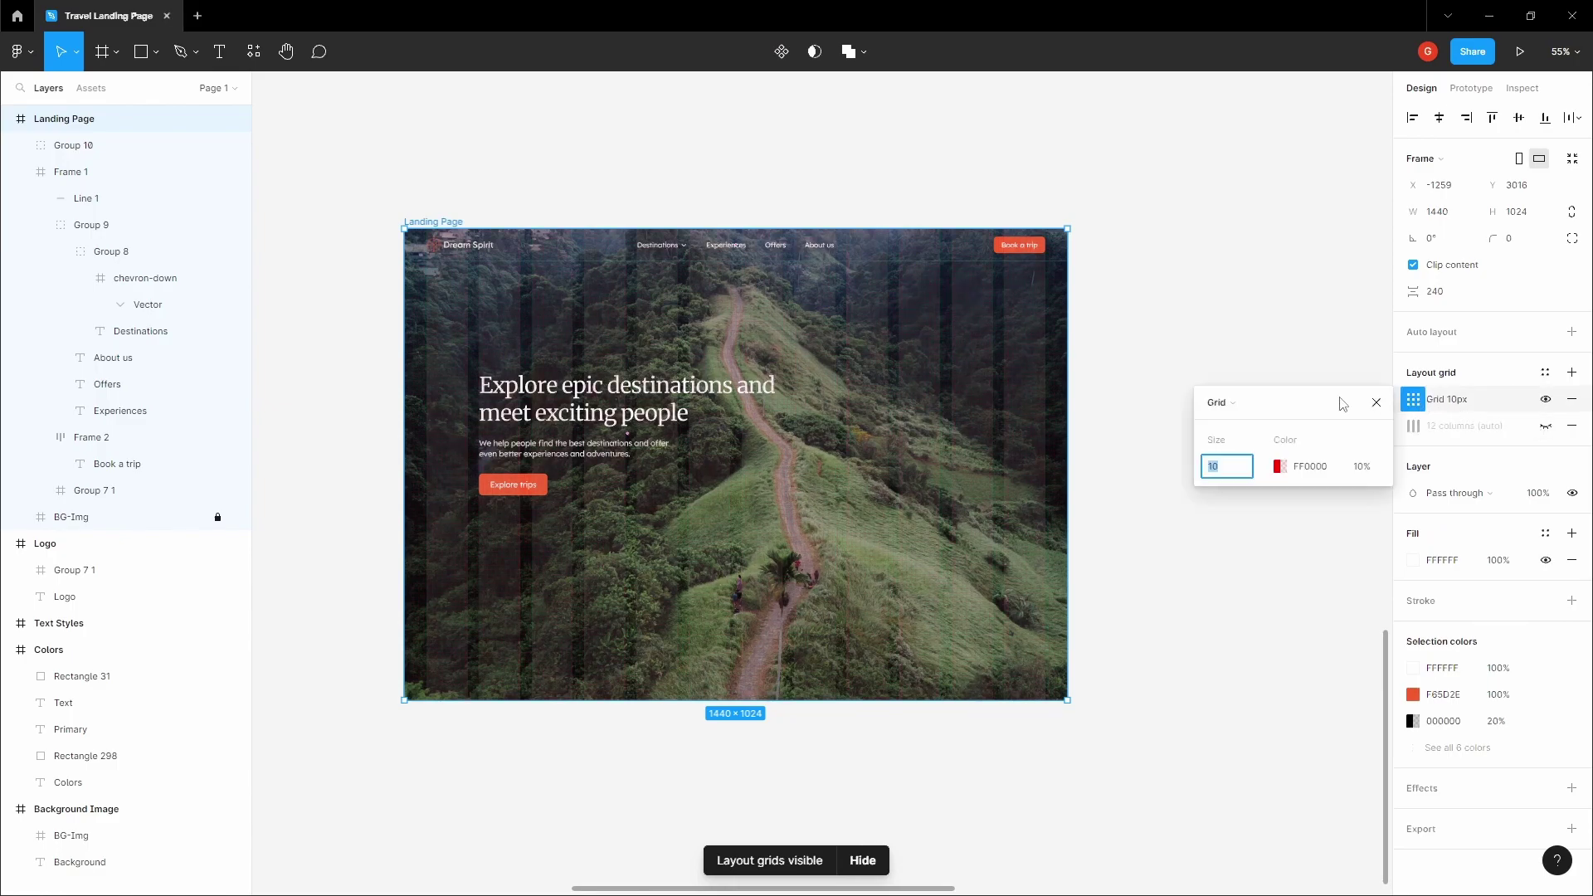
{"action": "left_click", "coordinate": [1224, 403]}
{"action": "left_click", "coordinate": [1232, 427]}
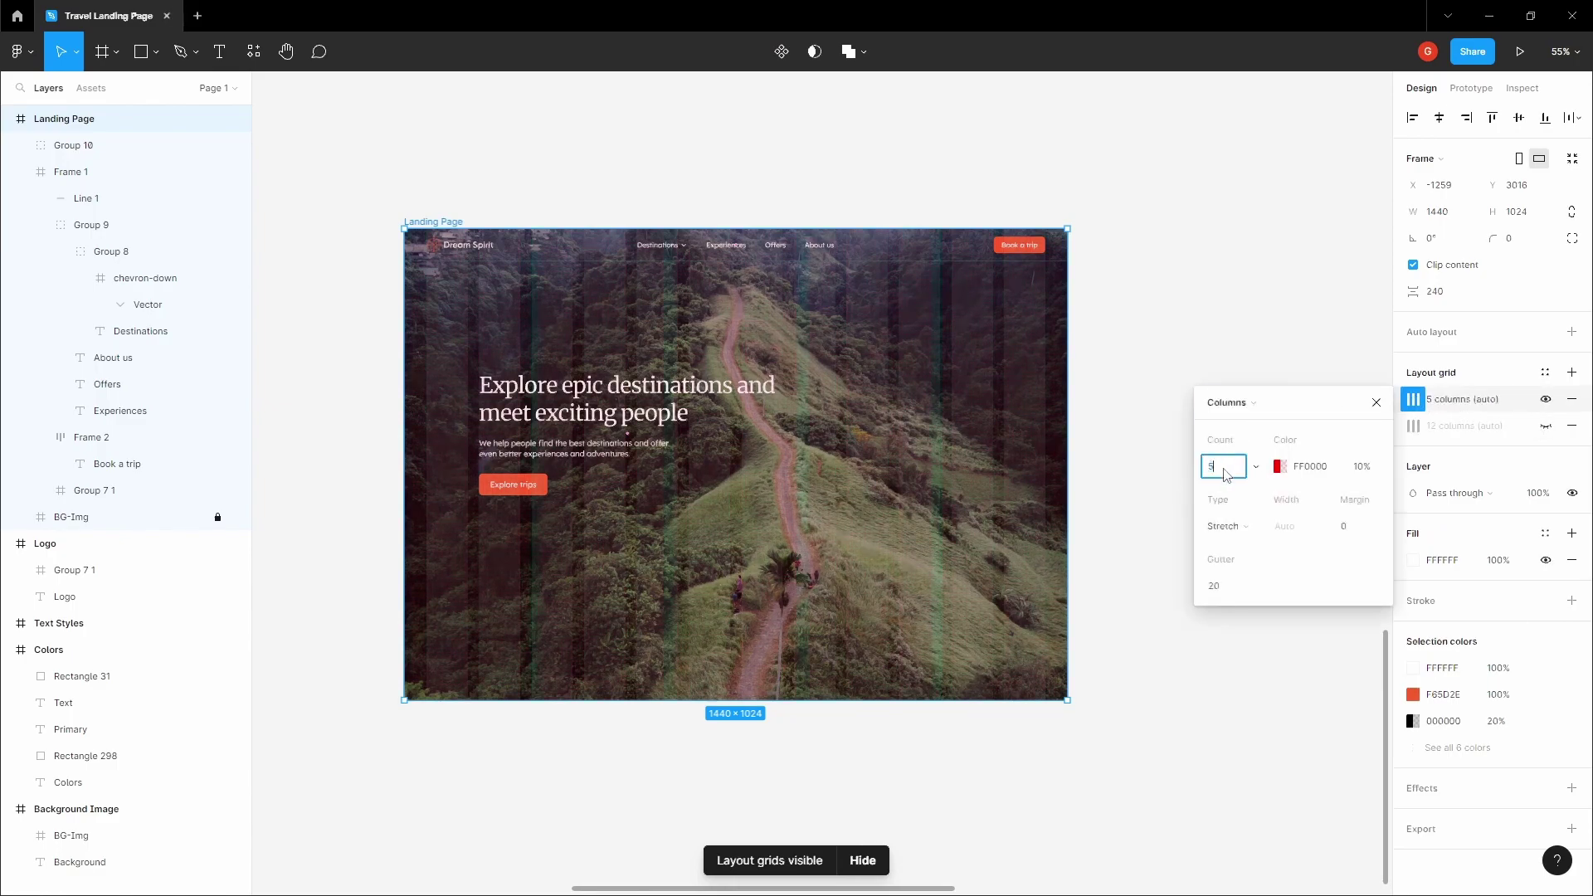
Step: Set the new column grid to a count of 3 with a margin of 164
{"action": "type", "text": "3"}
{"action": "key", "text": "Tab"}
{"action": "left_click", "coordinate": [1364, 525]}
{"action": "type", "text": "164"}
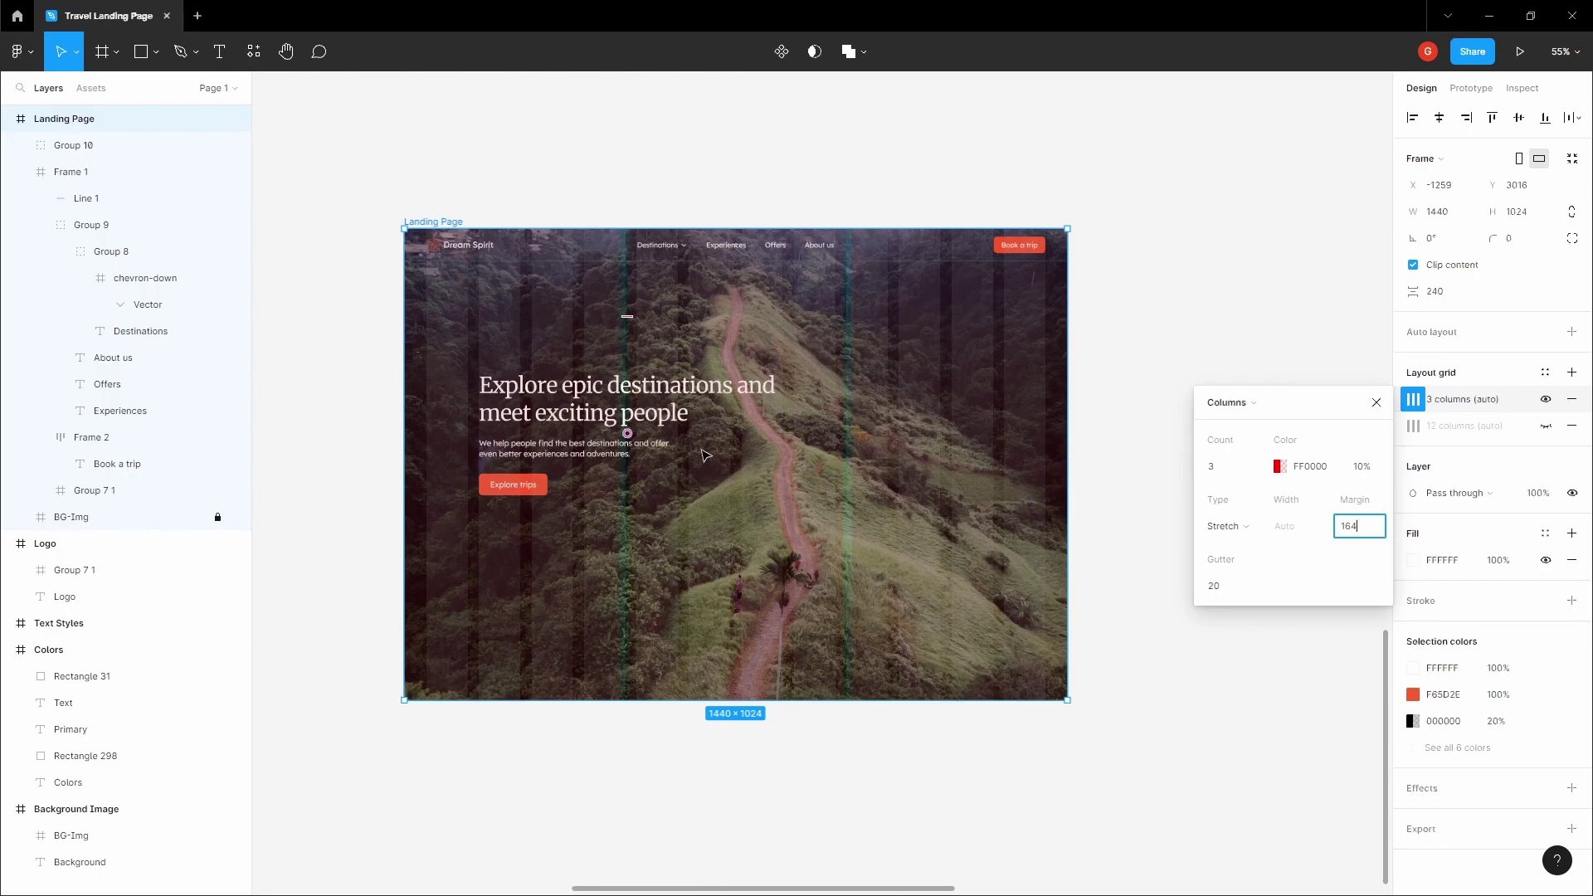
Step: Check the hero group's distances to the frame edges and set the 3-column grid's margin to 162 and gutter to 80
{"action": "left_click", "coordinate": [701, 454]}
{"action": "key", "text": "alt"}
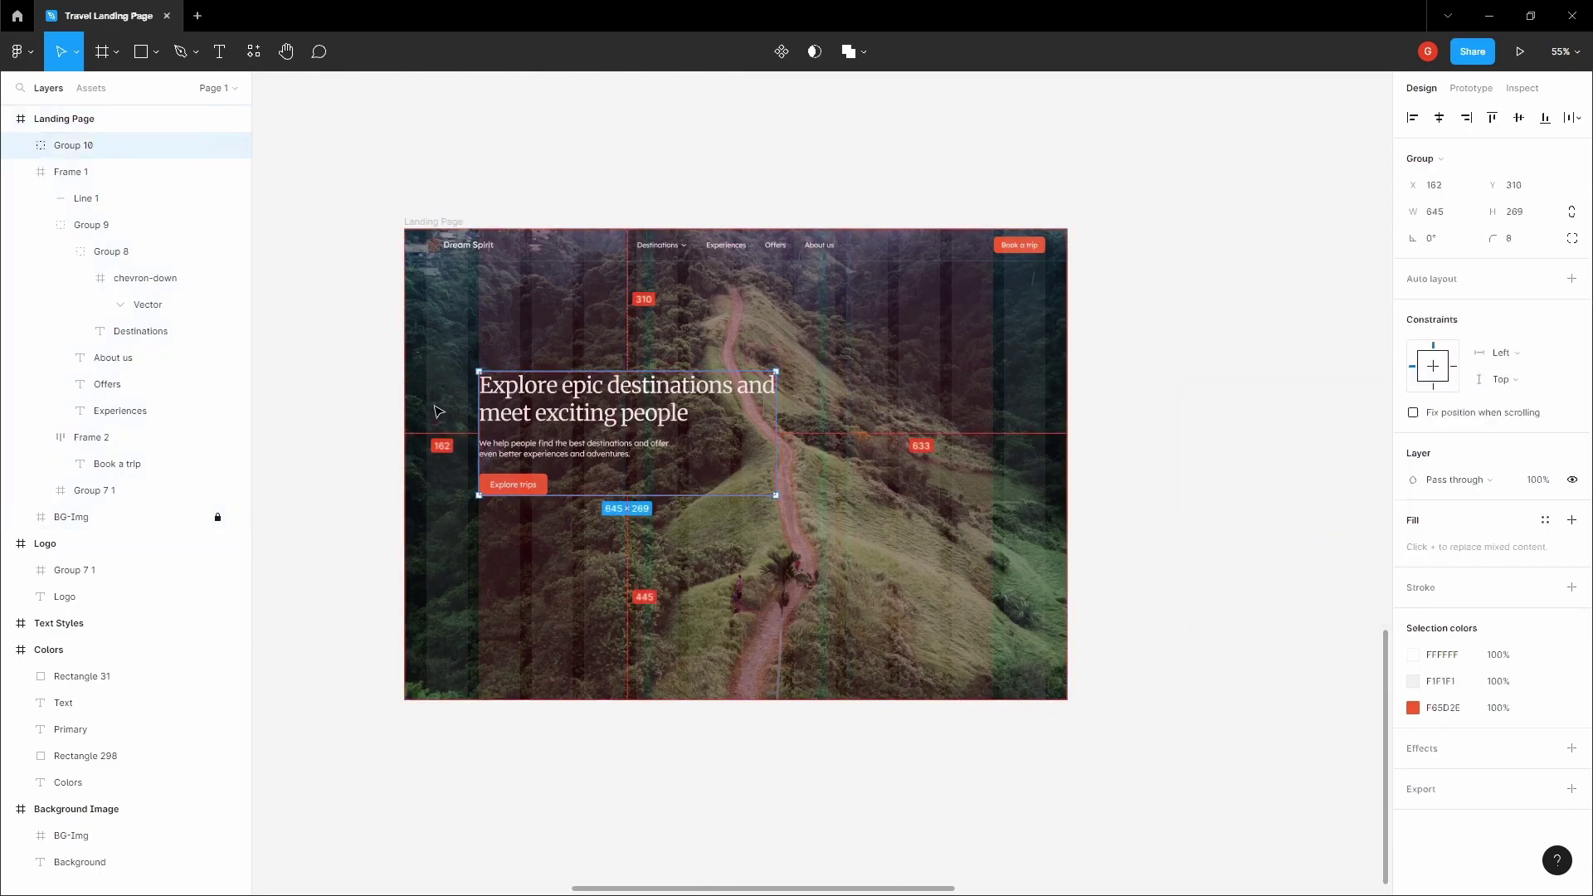
{"action": "key", "text": "Escape"}
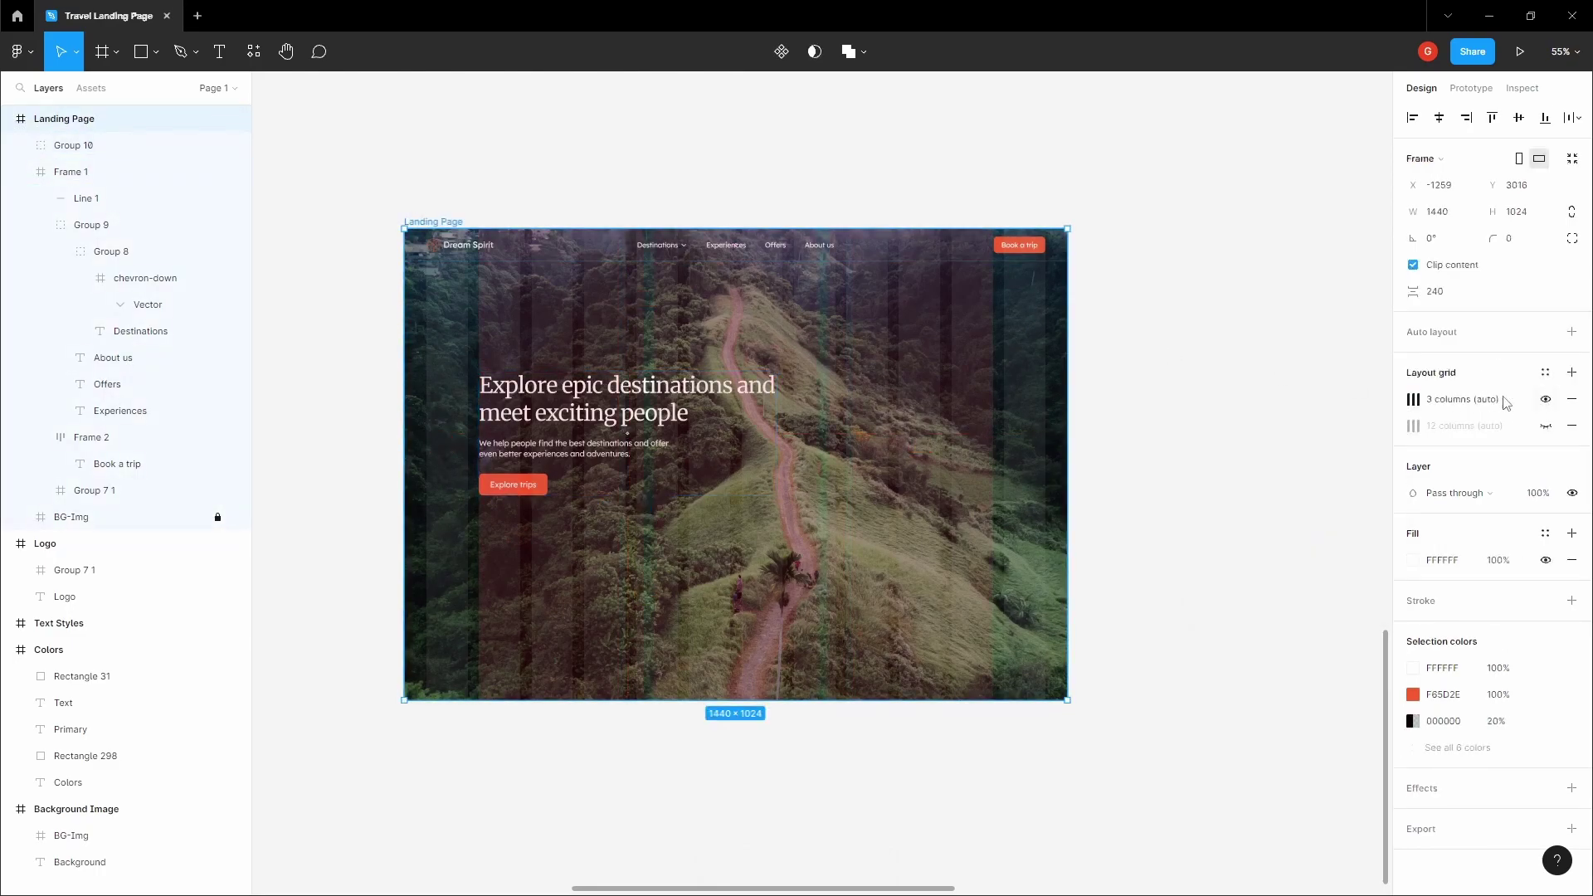
{"action": "left_click", "coordinate": [1413, 399]}
{"action": "left_click", "coordinate": [1368, 531]}
{"action": "left_click", "coordinate": [1235, 585]}
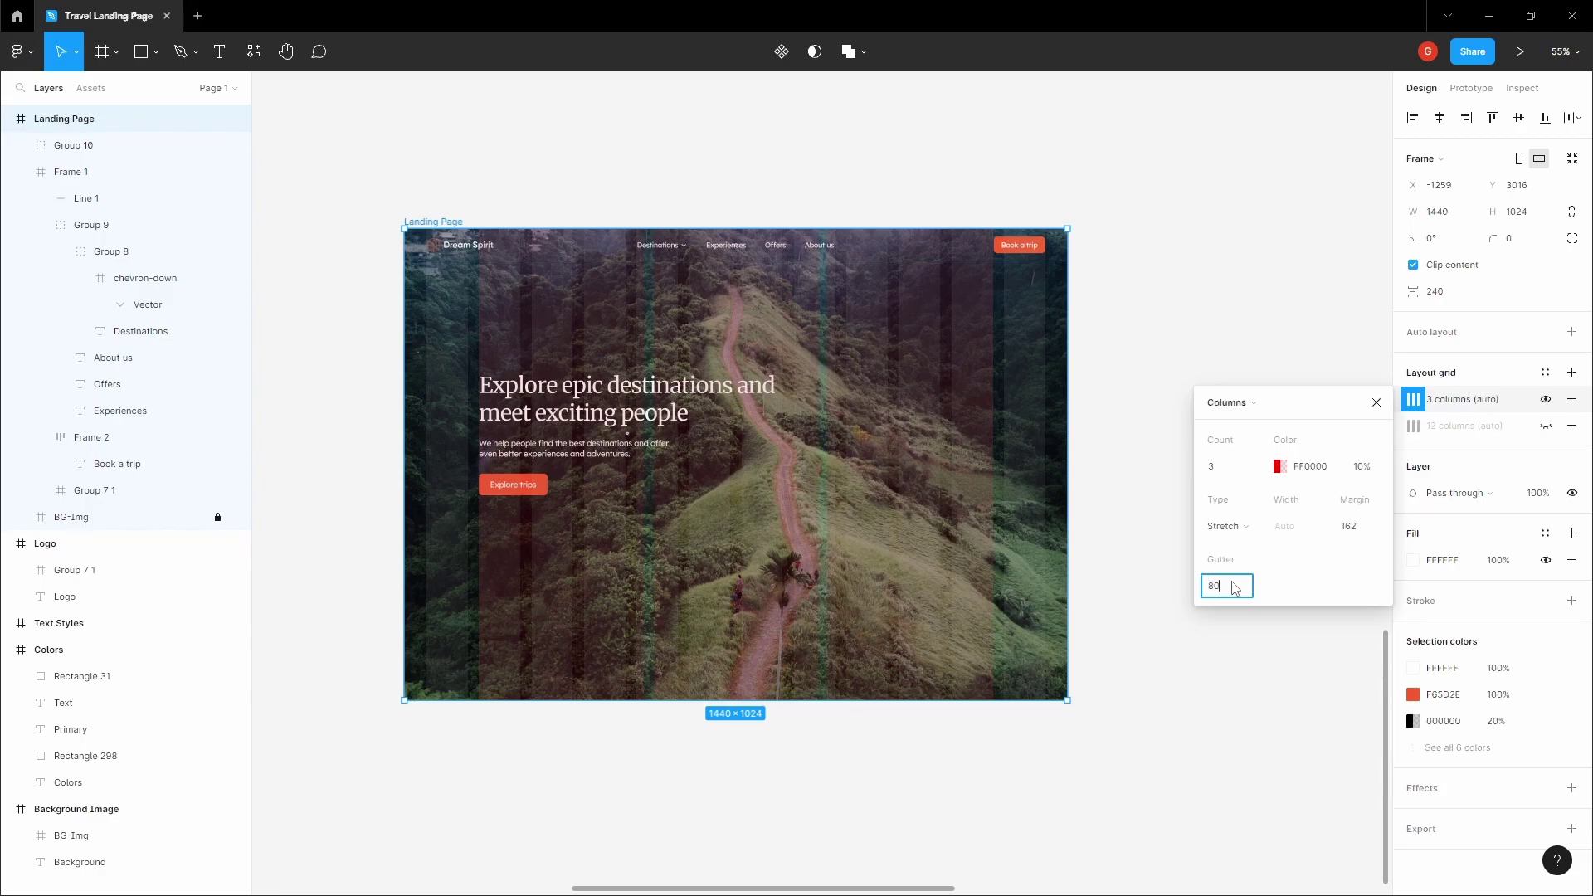
{"action": "key", "text": "Tab"}
{"action": "left_click", "coordinate": [1258, 308]}
Step: Toggle the Landing Page frame's 12-column grid and all layout grids to check which columns they draw
{"action": "left_click_drag", "start_coordinate": [551, 206], "coordinate": [556, 205]}
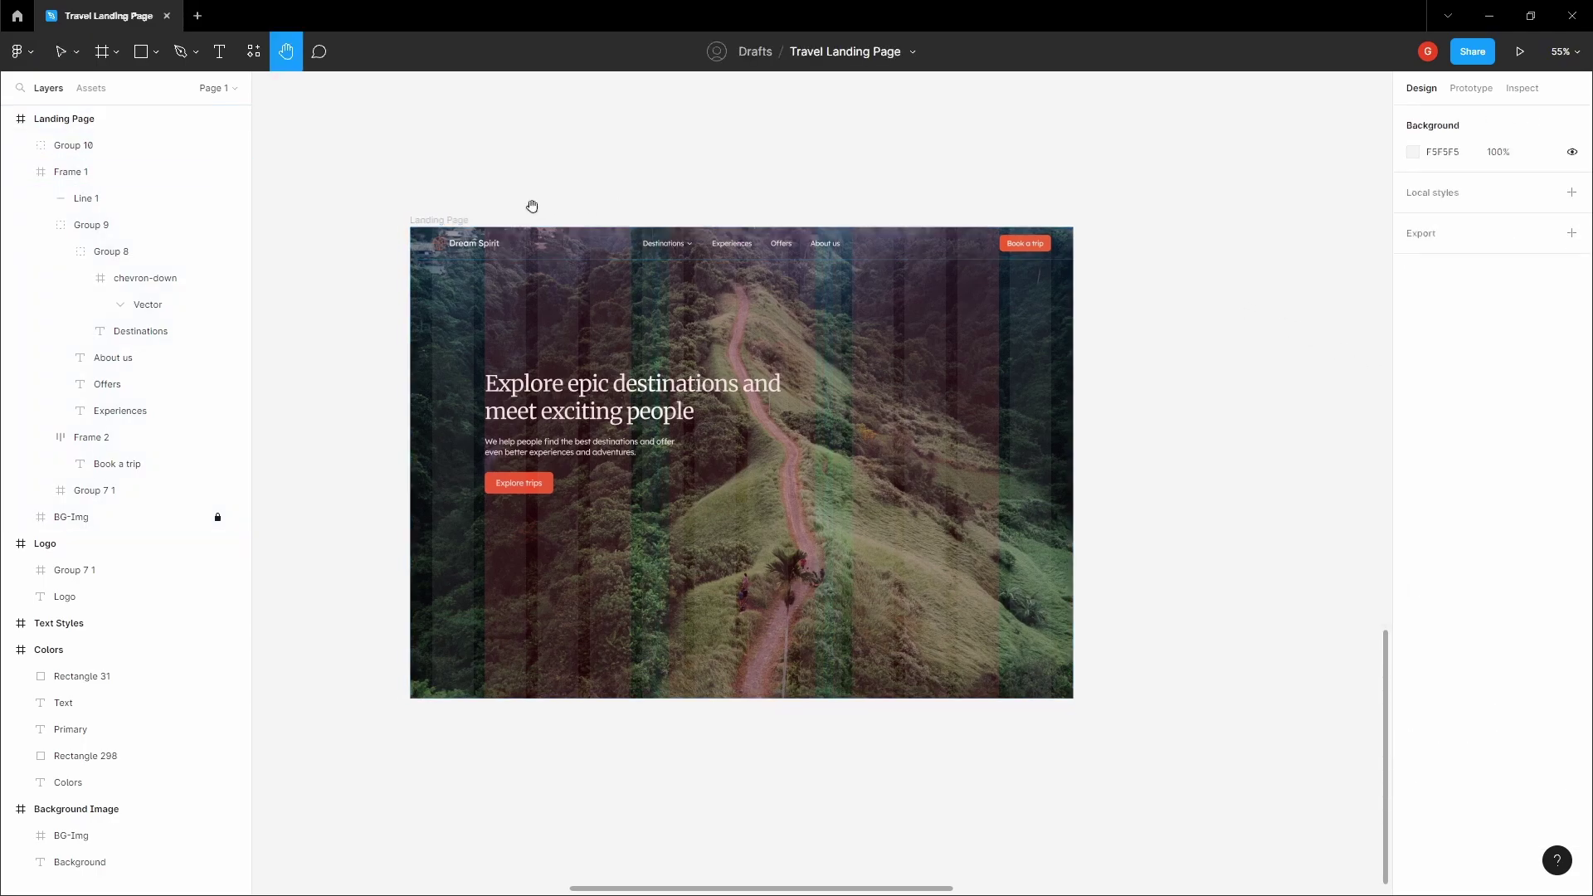
{"action": "left_click", "coordinate": [448, 221]}
{"action": "left_click", "coordinate": [1546, 427]}
{"action": "left_click", "coordinate": [1546, 428]}
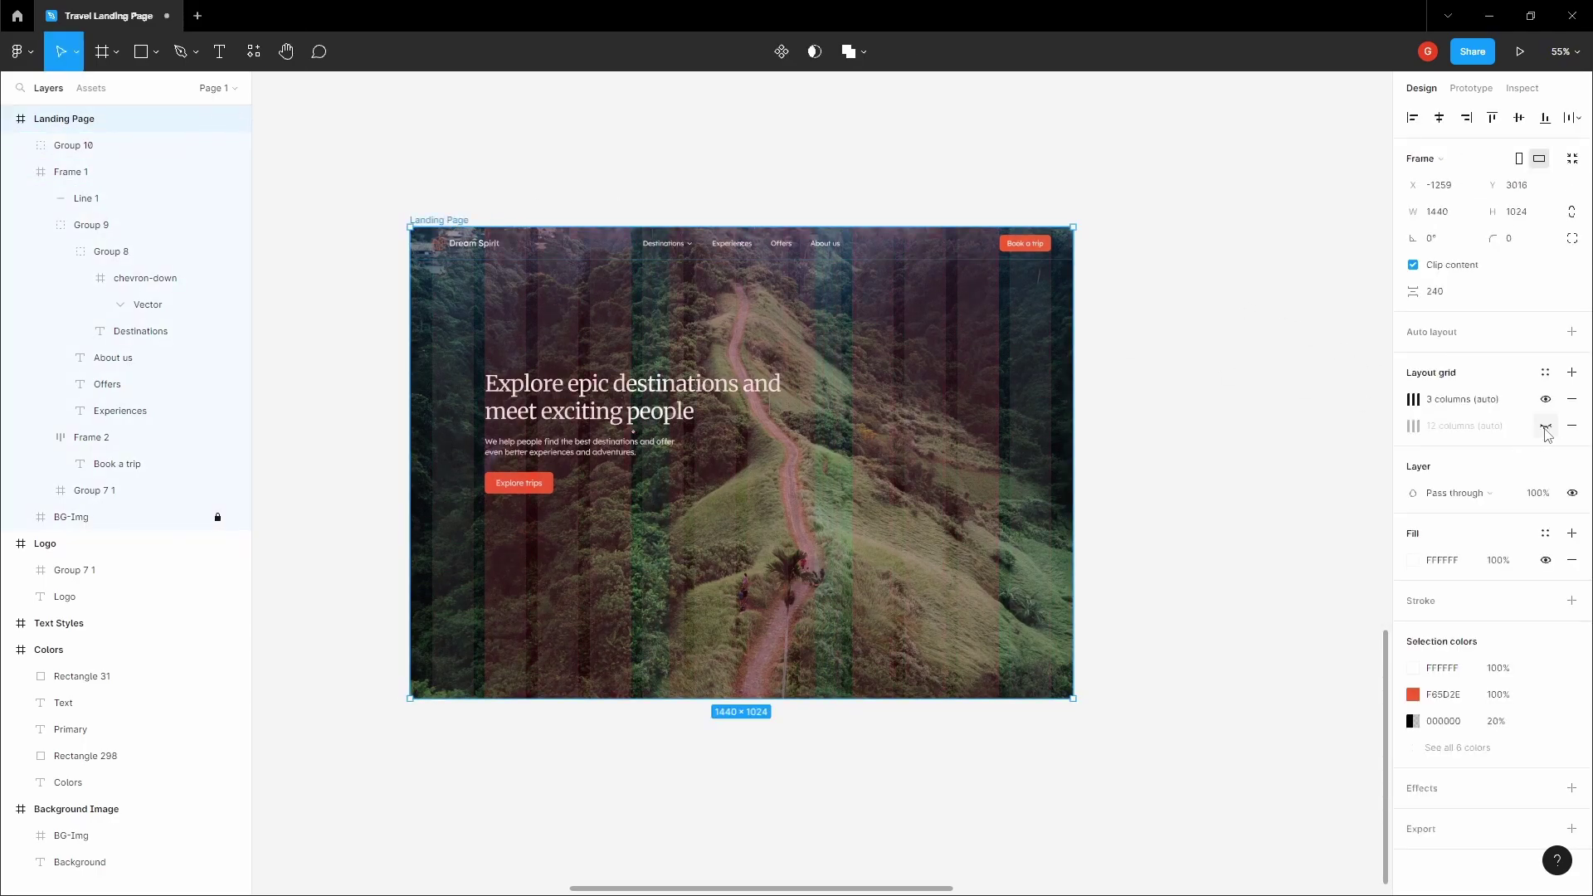
{"action": "left_click", "coordinate": [1280, 370]}
{"action": "key", "text": "ctrl+shift+4"}
{"action": "key", "text": "ctrl+shift+4"}
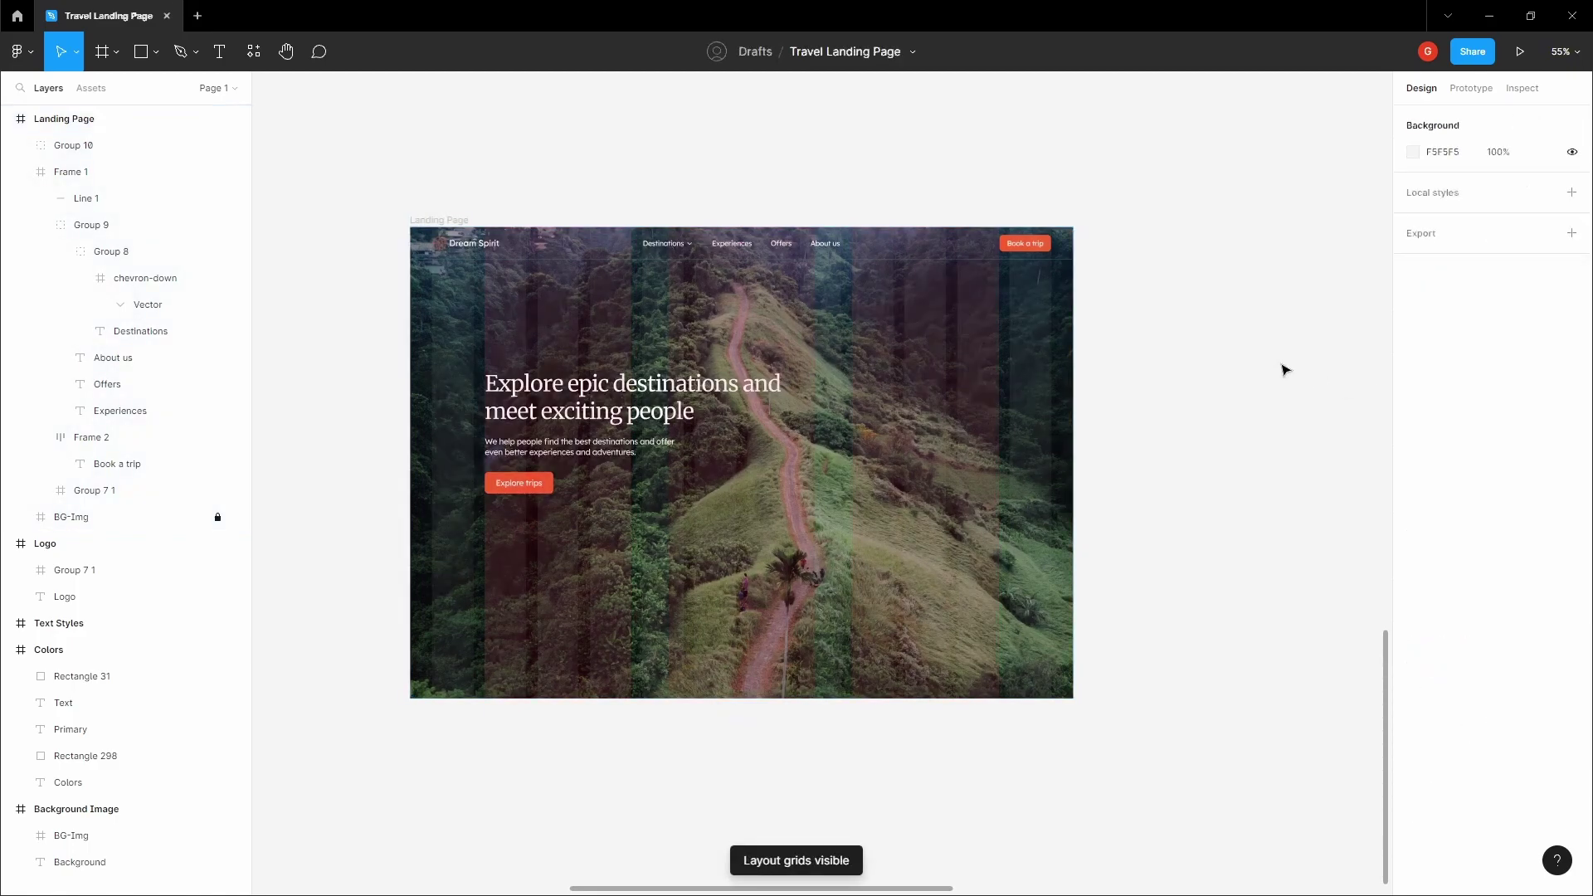
Step: Toggle the Landing Page frame's 12-column and 3-column grids individually to compare their columns
{"action": "left_click", "coordinate": [423, 217]}
{"action": "left_click", "coordinate": [1545, 427]}
{"action": "left_click", "coordinate": [1546, 428]}
{"action": "left_click", "coordinate": [1255, 373]}
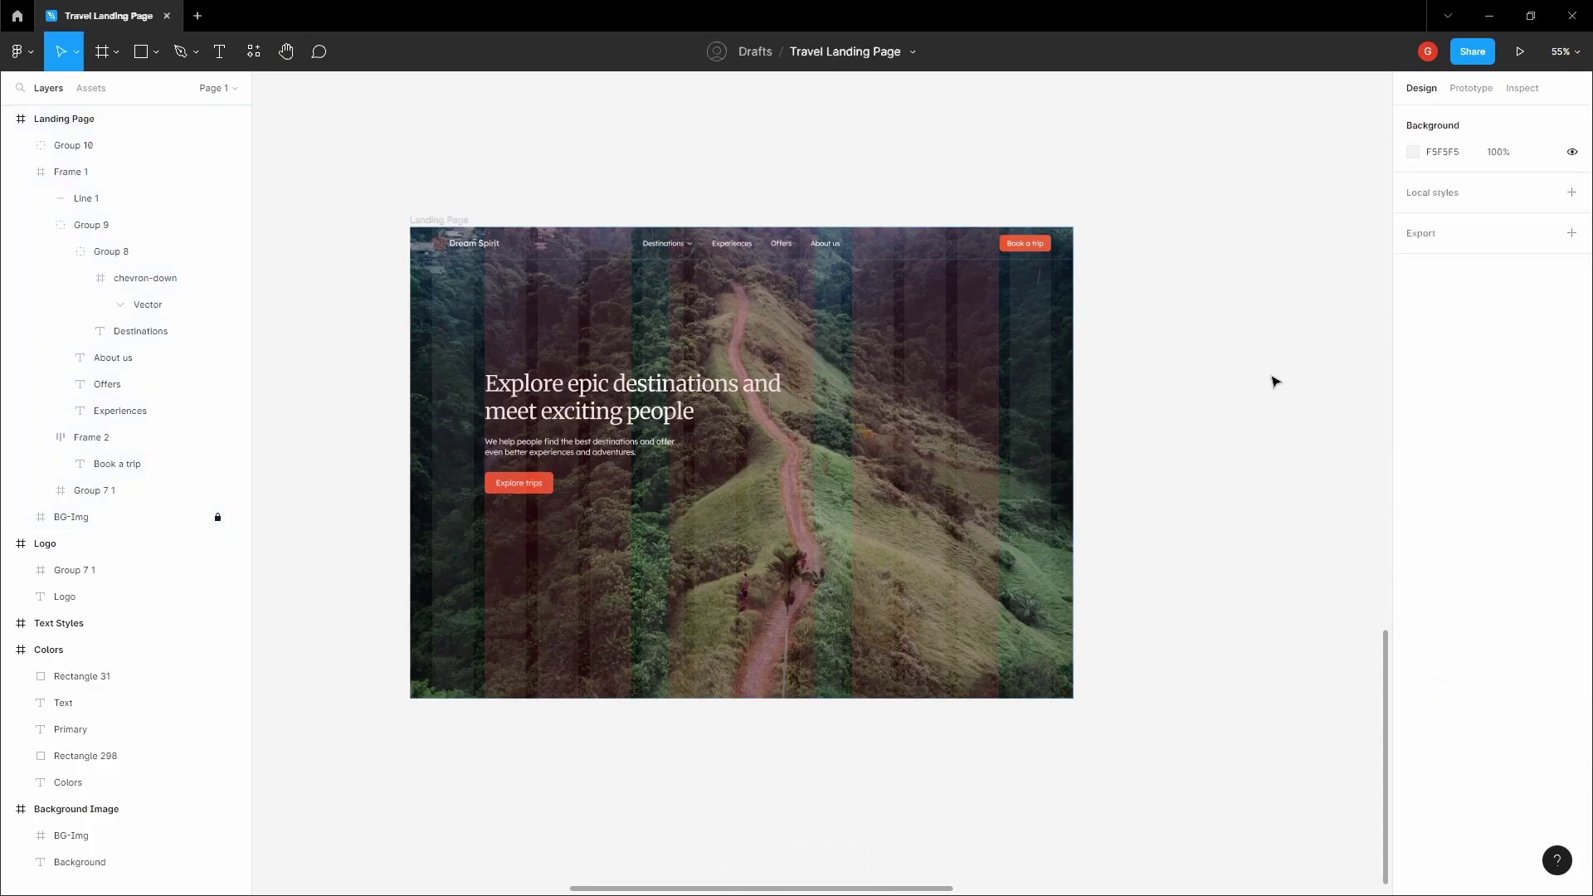
{"action": "left_click", "coordinate": [965, 393]}
{"action": "left_click", "coordinate": [1545, 426]}
{"action": "left_click", "coordinate": [1546, 427]}
{"action": "left_click", "coordinate": [1546, 400]}
{"action": "left_click", "coordinate": [1545, 400]}
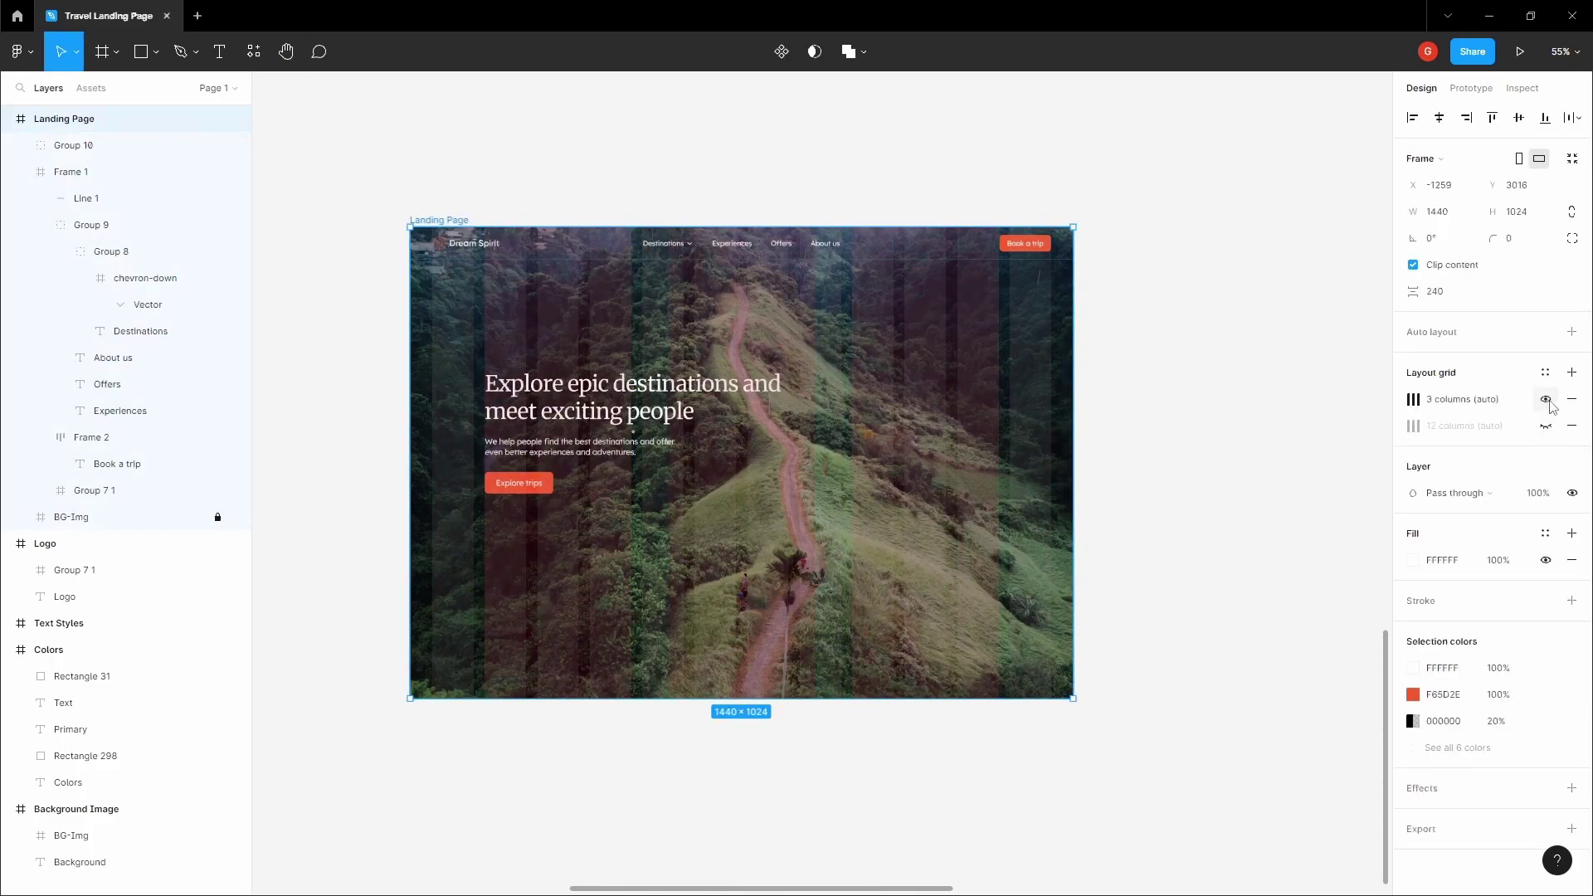
Step: Remove the 12-column layout grid from the Landing Page frame
{"action": "left_click", "coordinate": [1415, 400]}
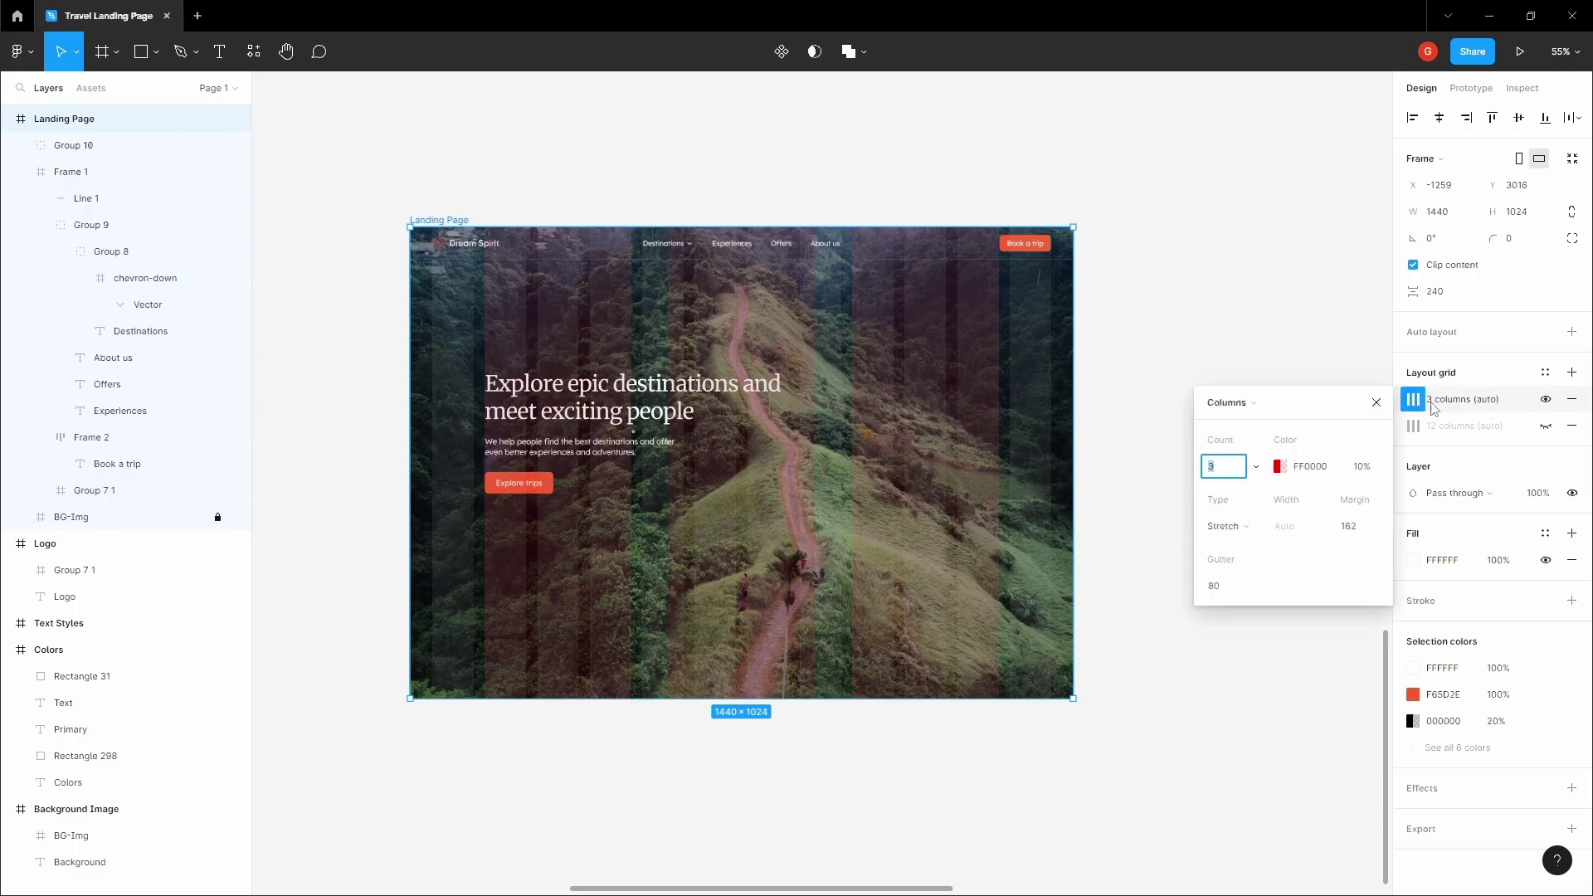
{"action": "left_click", "coordinate": [1567, 430]}
{"action": "left_click", "coordinate": [1300, 354]}
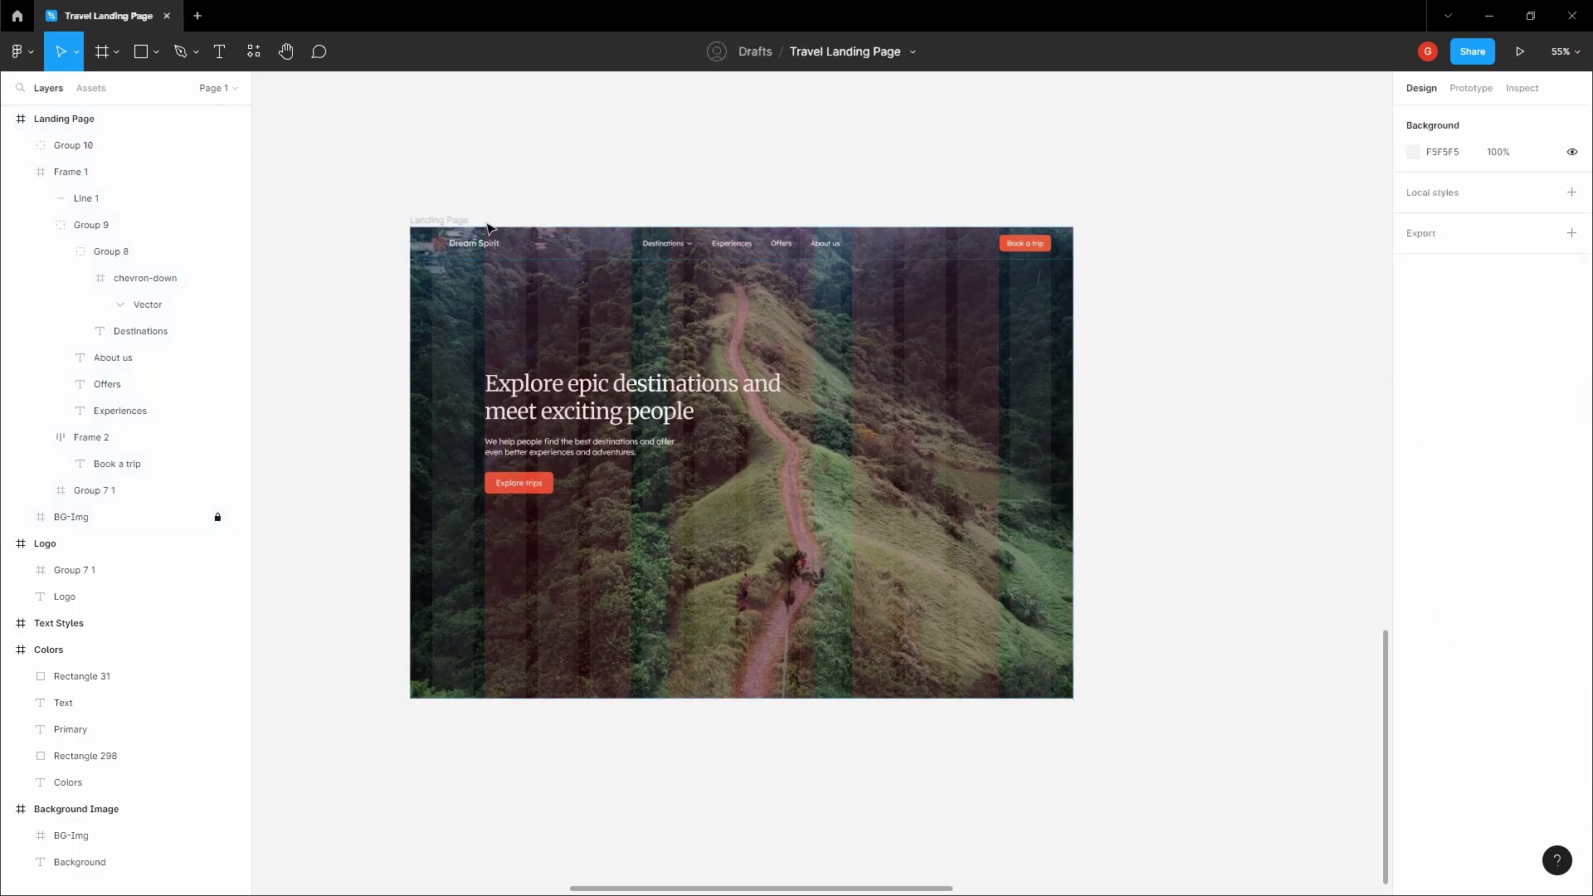
Step: Inspect the Landing Page frame, navigation bar, logo and Book a trip button for a leftover layout grid
{"action": "left_click", "coordinate": [124, 119]}
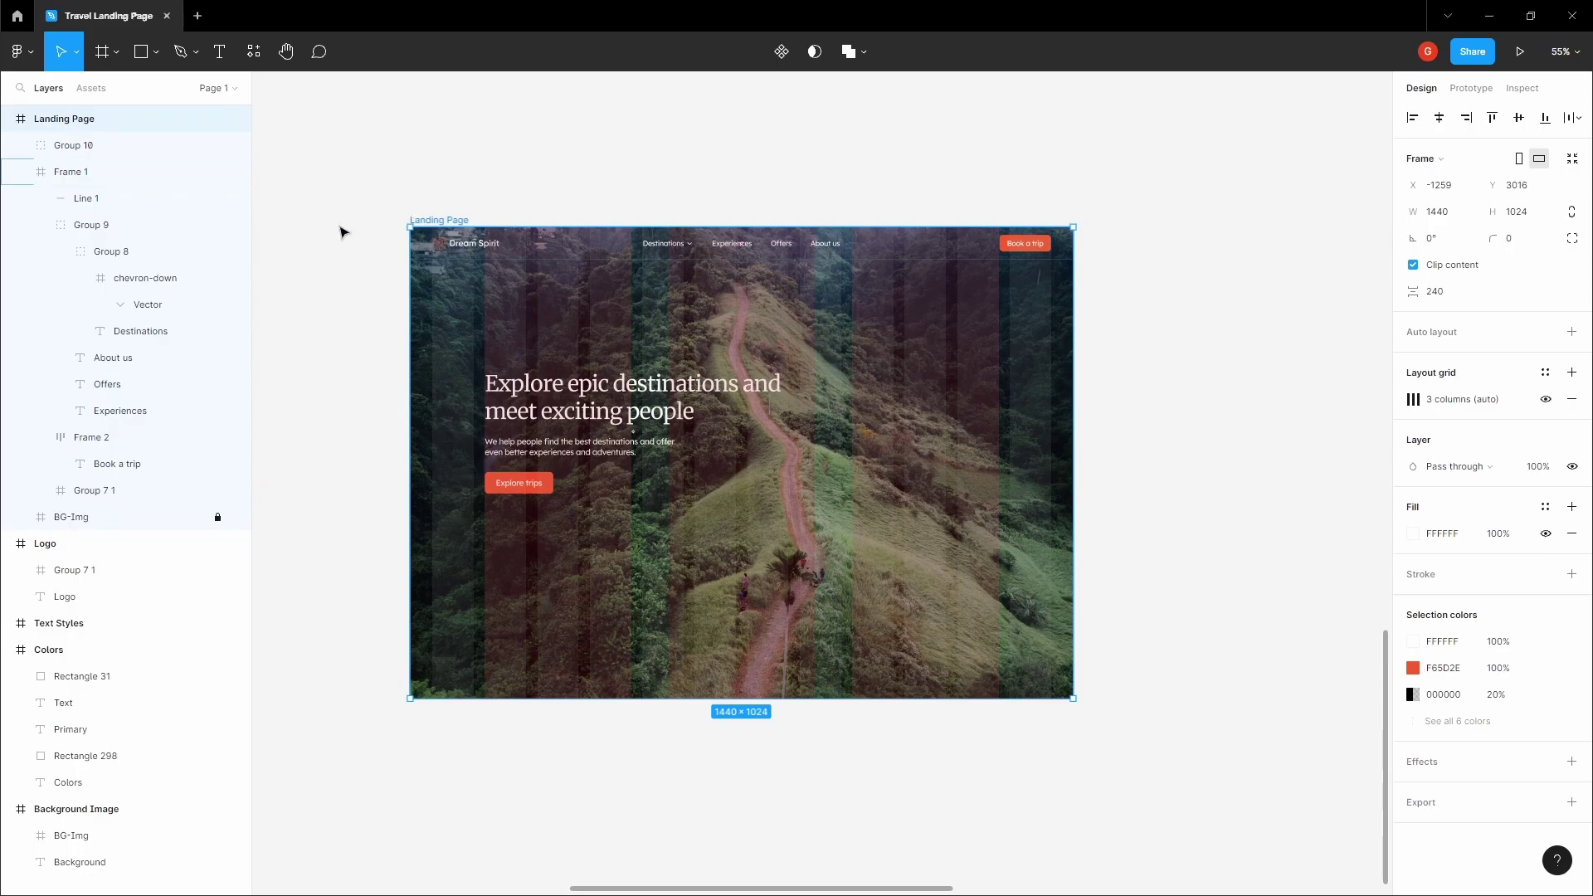
{"action": "left_click", "coordinate": [96, 177]}
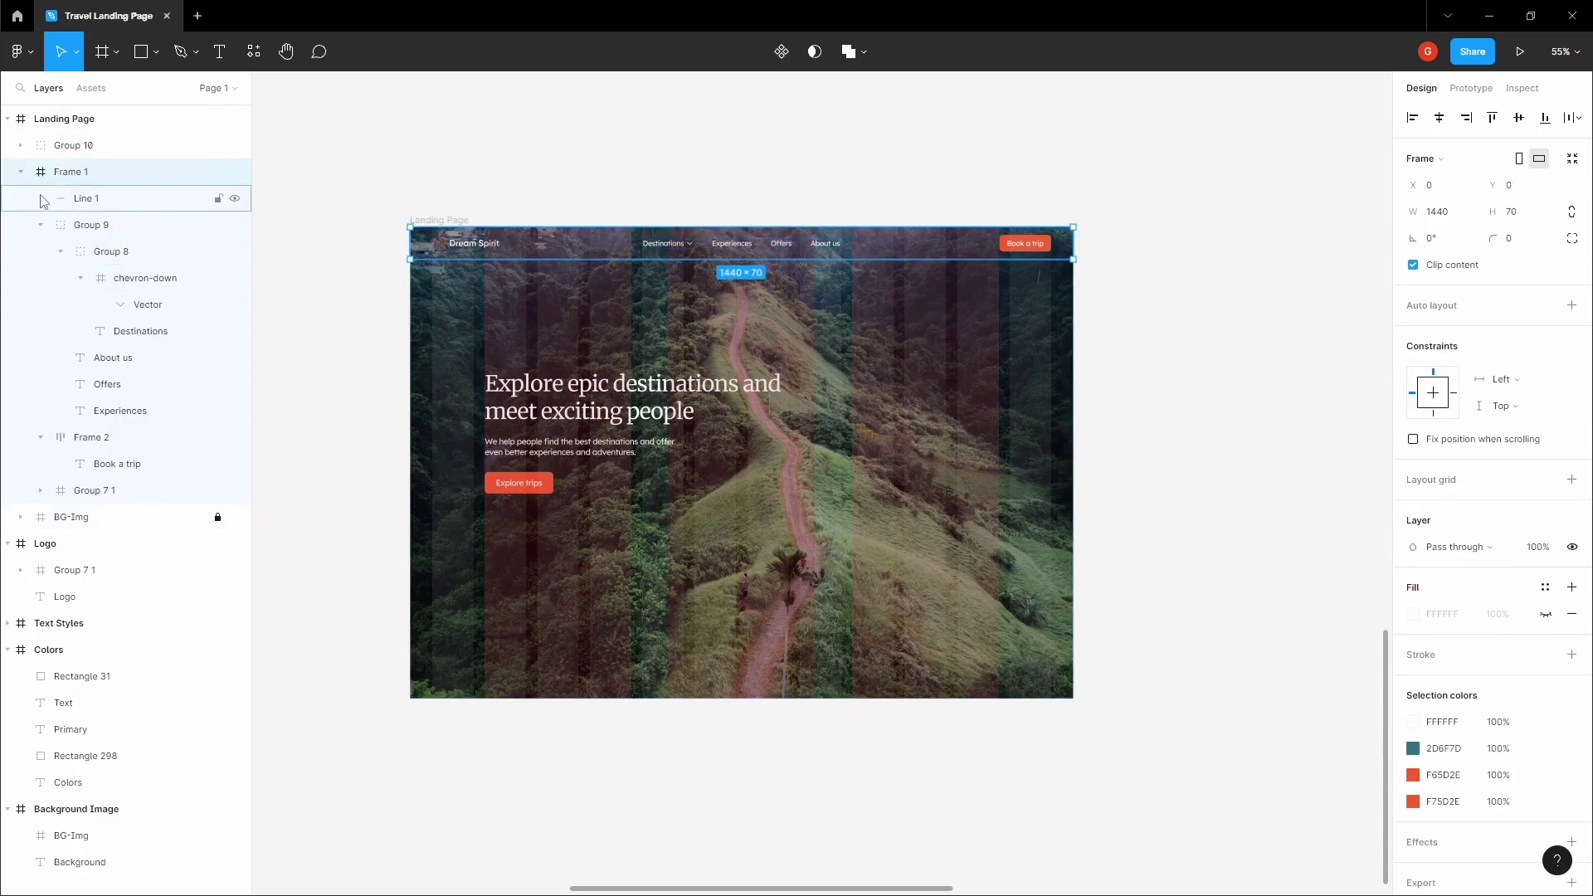
{"action": "left_click", "coordinate": [119, 492]}
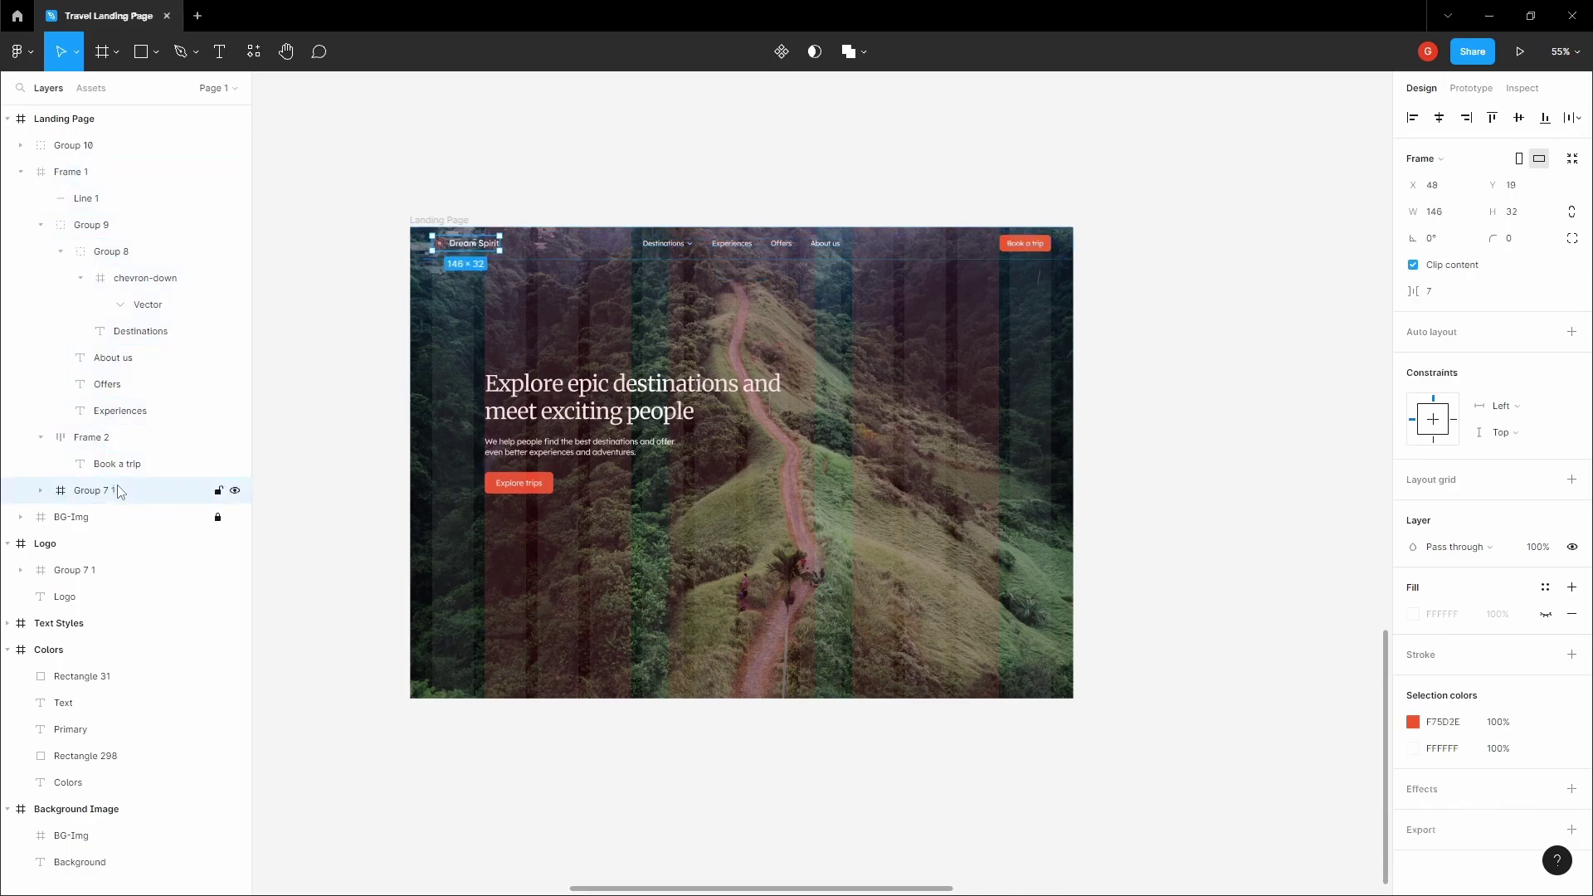
{"action": "left_click", "coordinate": [117, 437]}
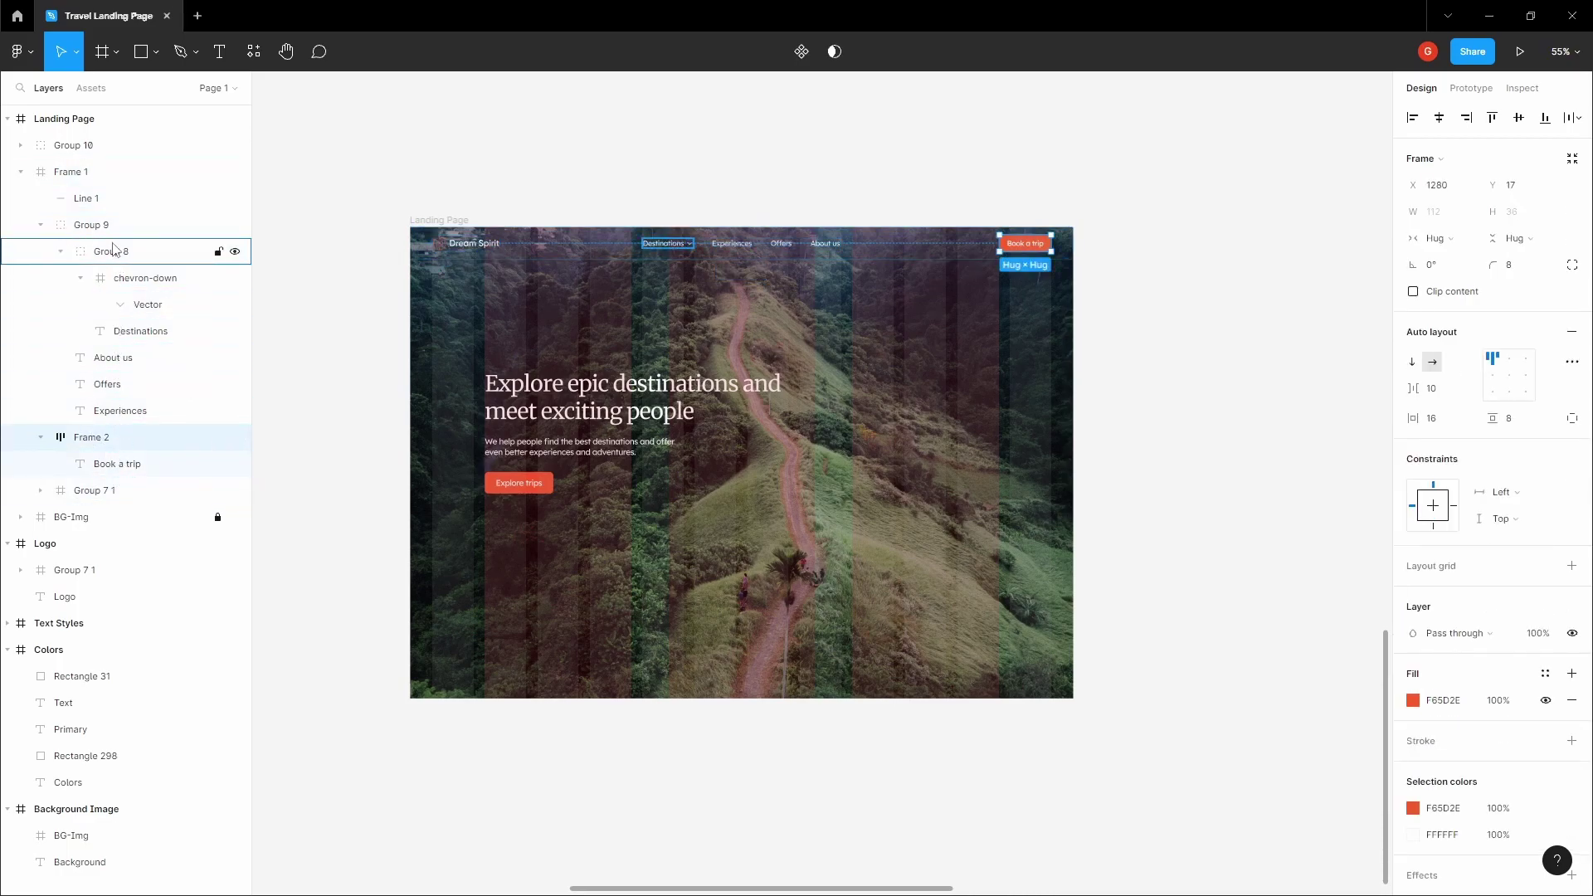
{"action": "left_click", "coordinate": [105, 174]}
{"action": "left_click", "coordinate": [101, 149]}
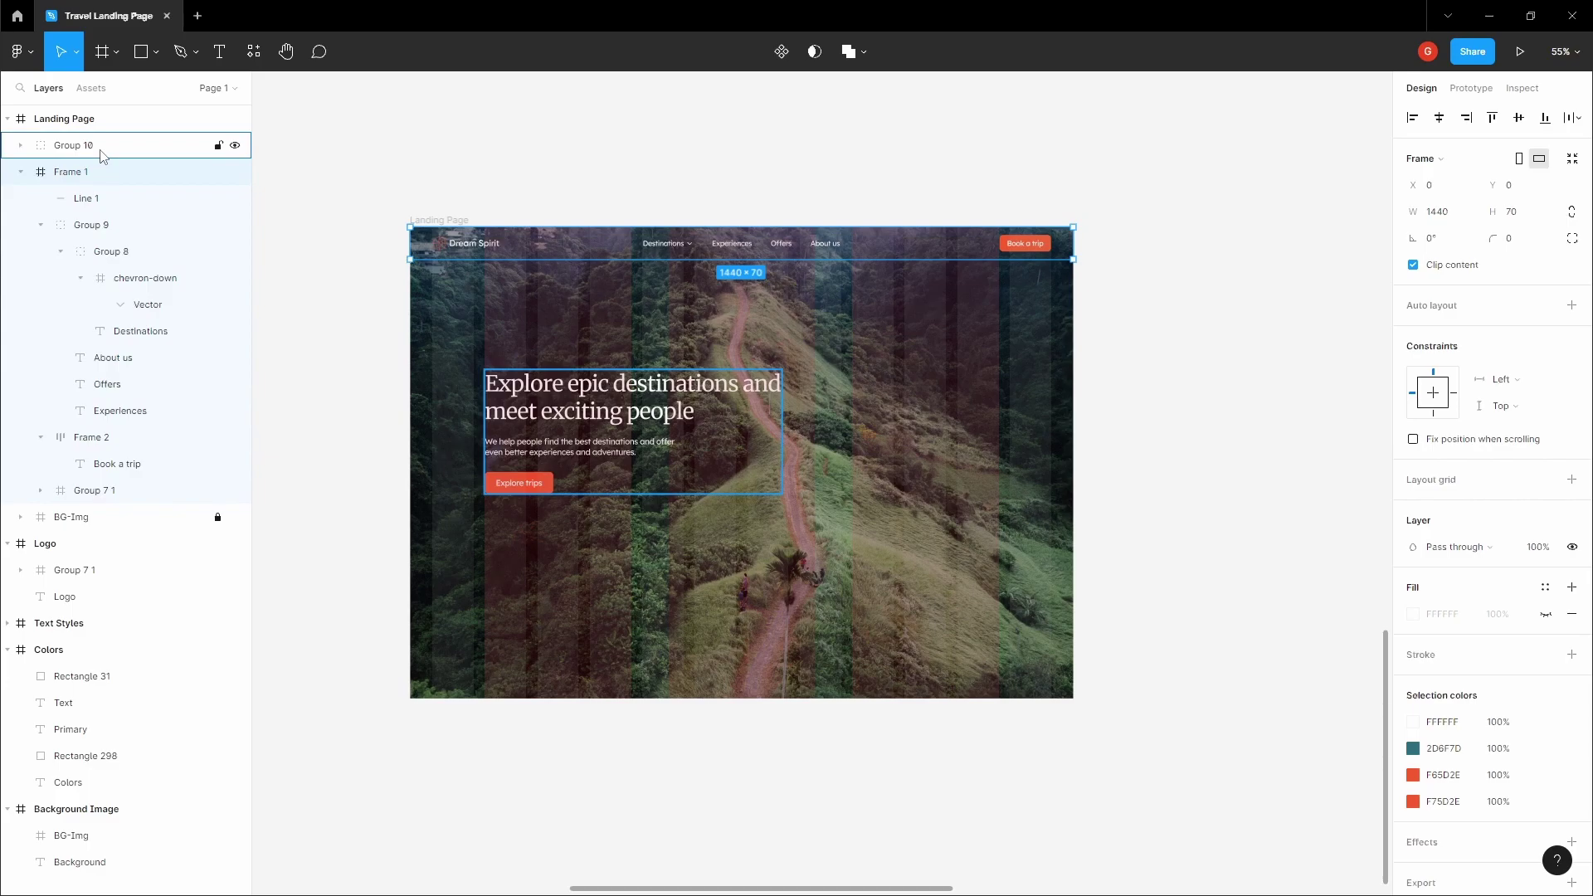
{"action": "left_click", "coordinate": [108, 122]}
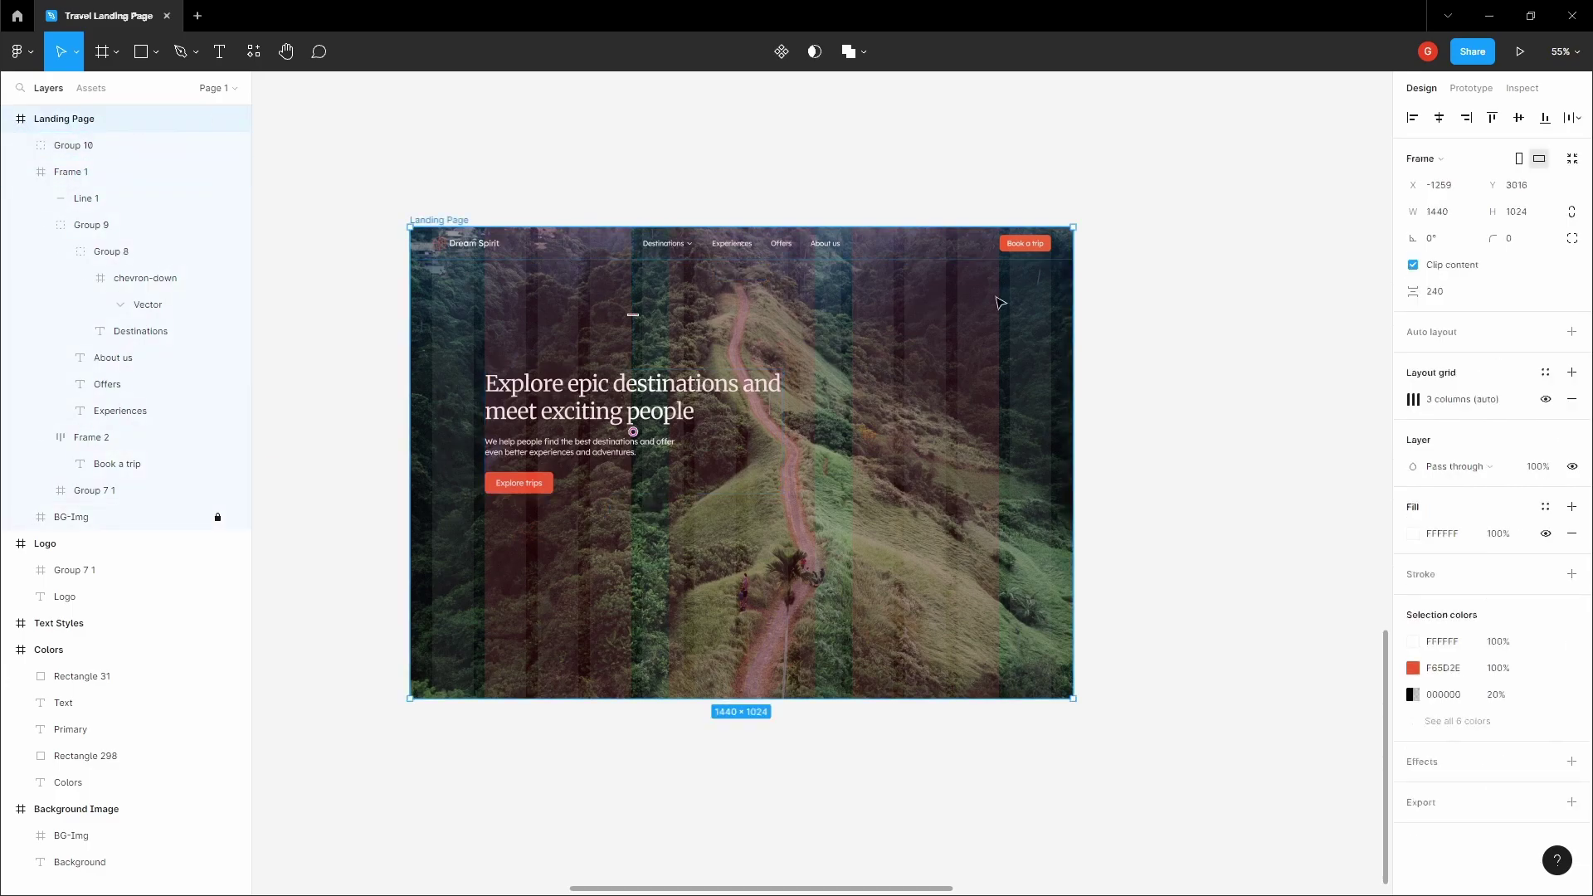
{"action": "left_click", "coordinate": [1157, 326]}
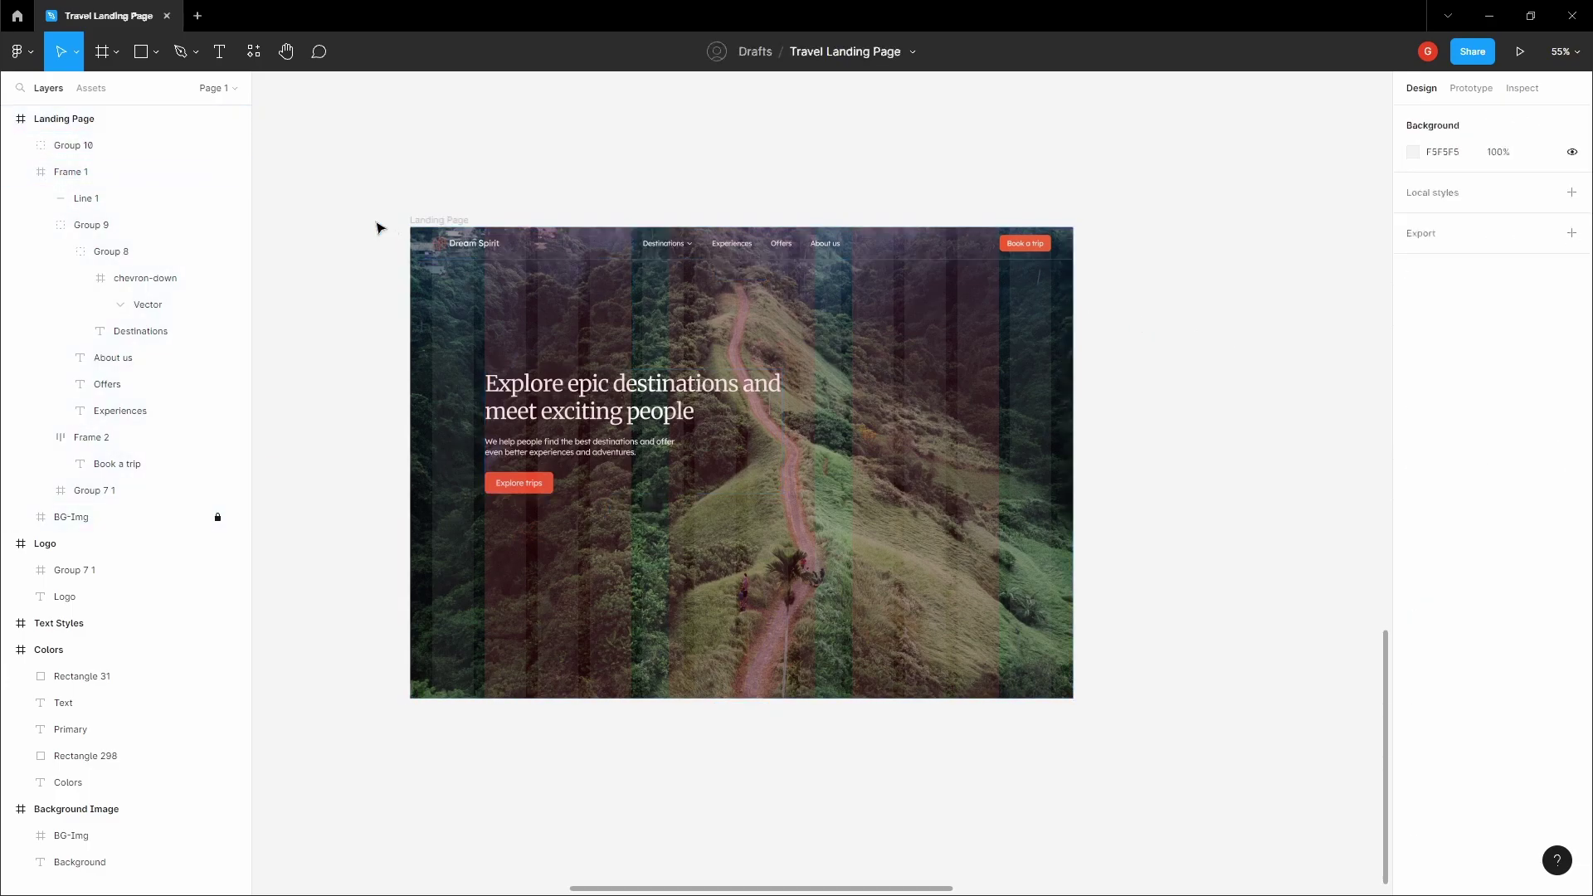
Step: Recheck the landing page's hero group, navigation bar, button and logo layers for the source of the stray dark columns
{"action": "left_click_drag", "start_coordinate": [376, 224], "coordinate": [473, 216]}
{"action": "left_click", "coordinate": [101, 122]}
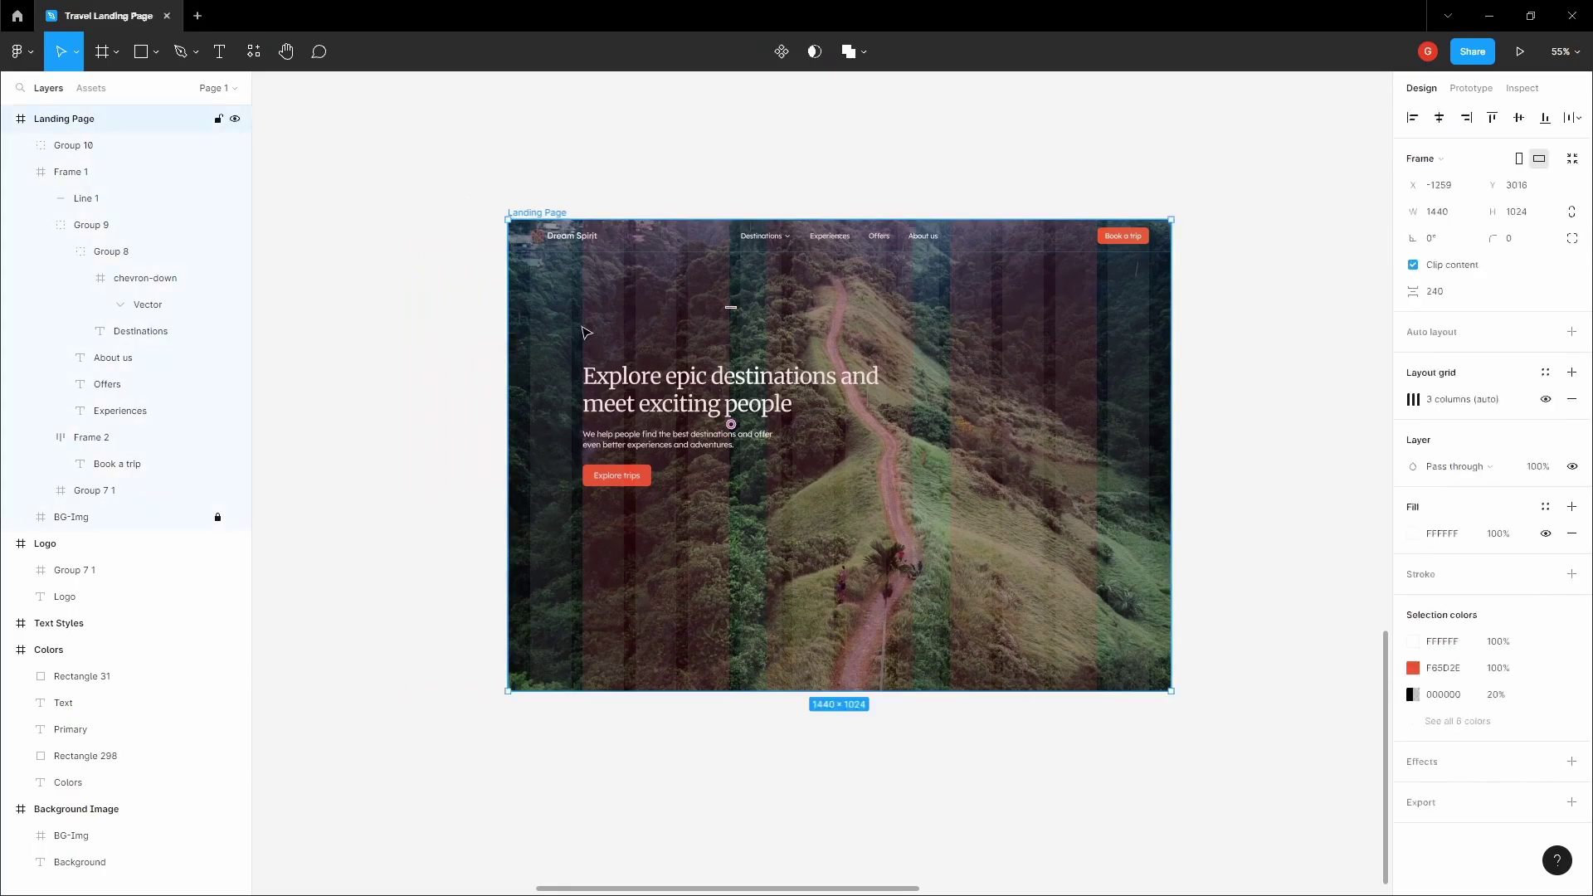
{"action": "left_click", "coordinate": [34, 150]}
{"action": "left_click", "coordinate": [46, 176]}
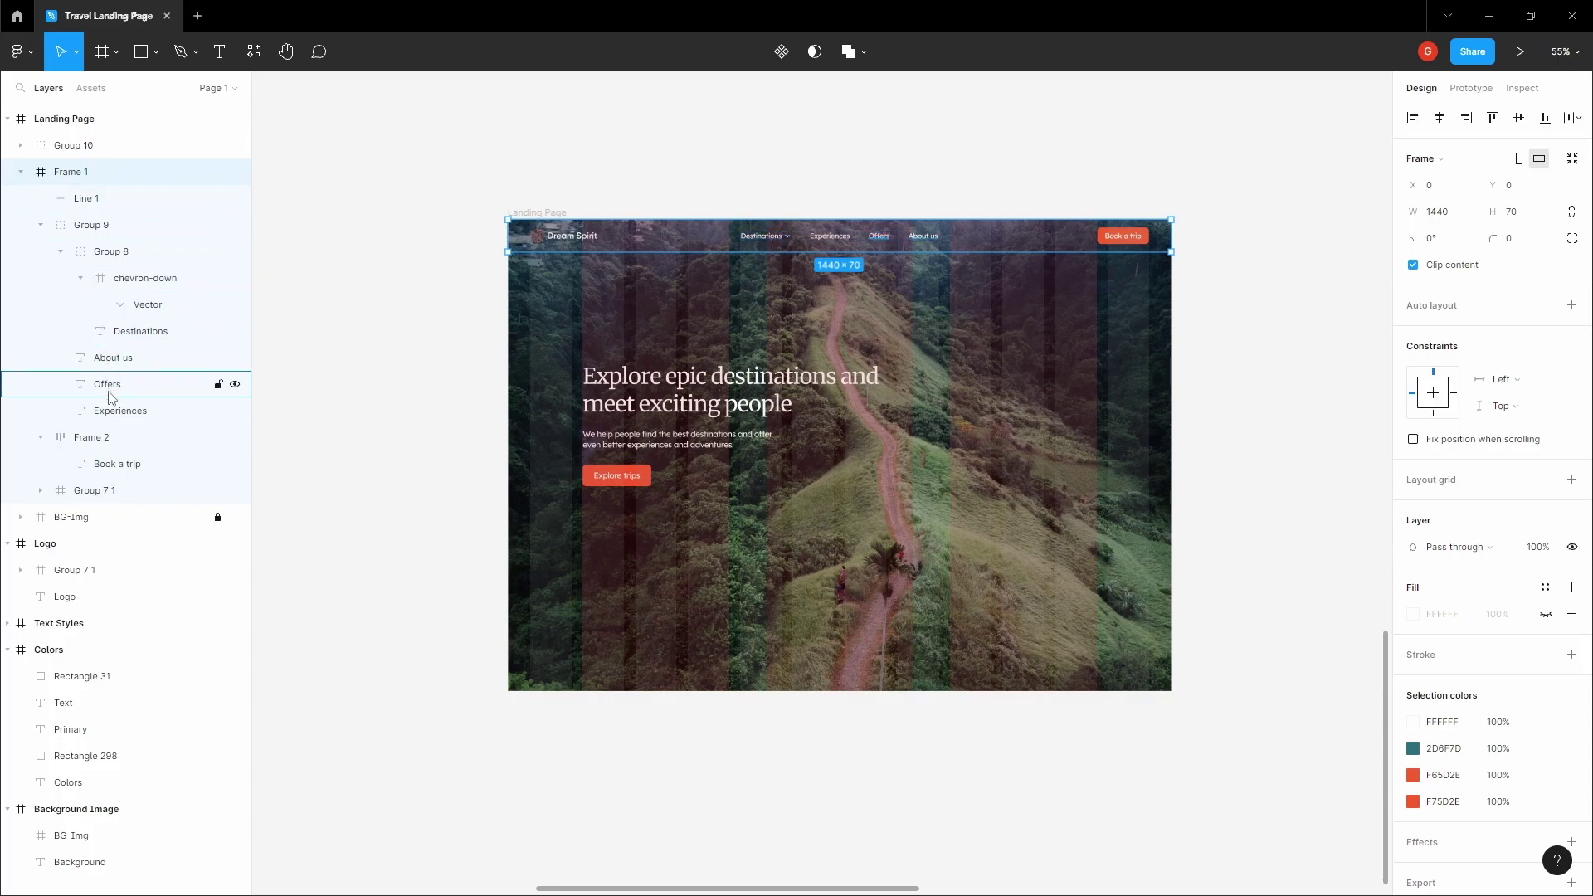
{"action": "left_click", "coordinate": [106, 438]}
{"action": "left_click", "coordinate": [111, 490]}
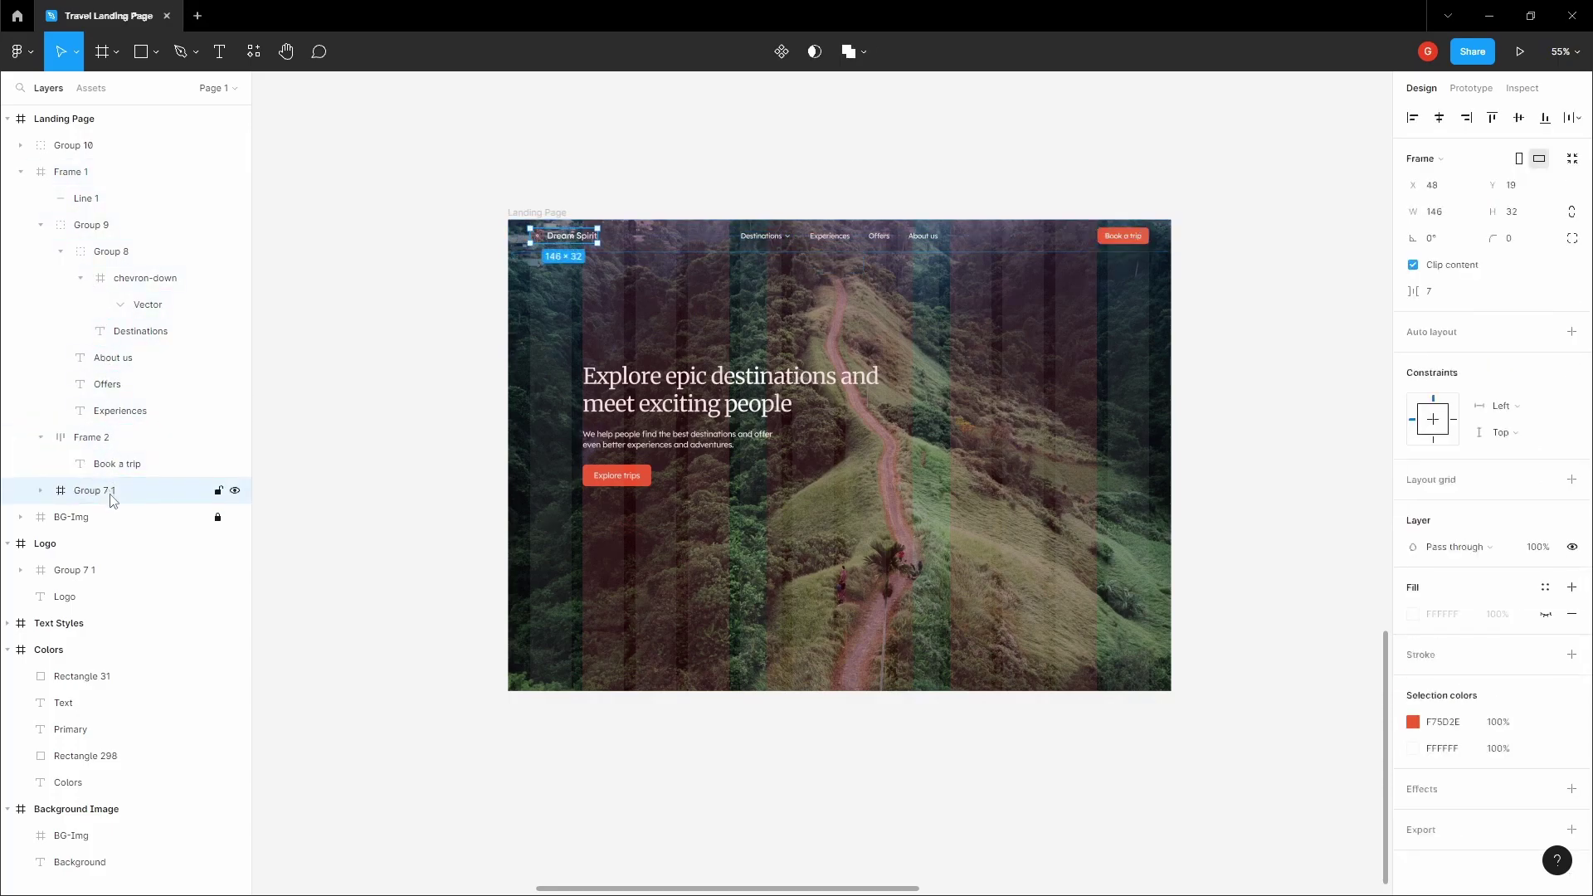
{"action": "key", "text": "Escape"}
{"action": "left_click", "coordinate": [107, 119]}
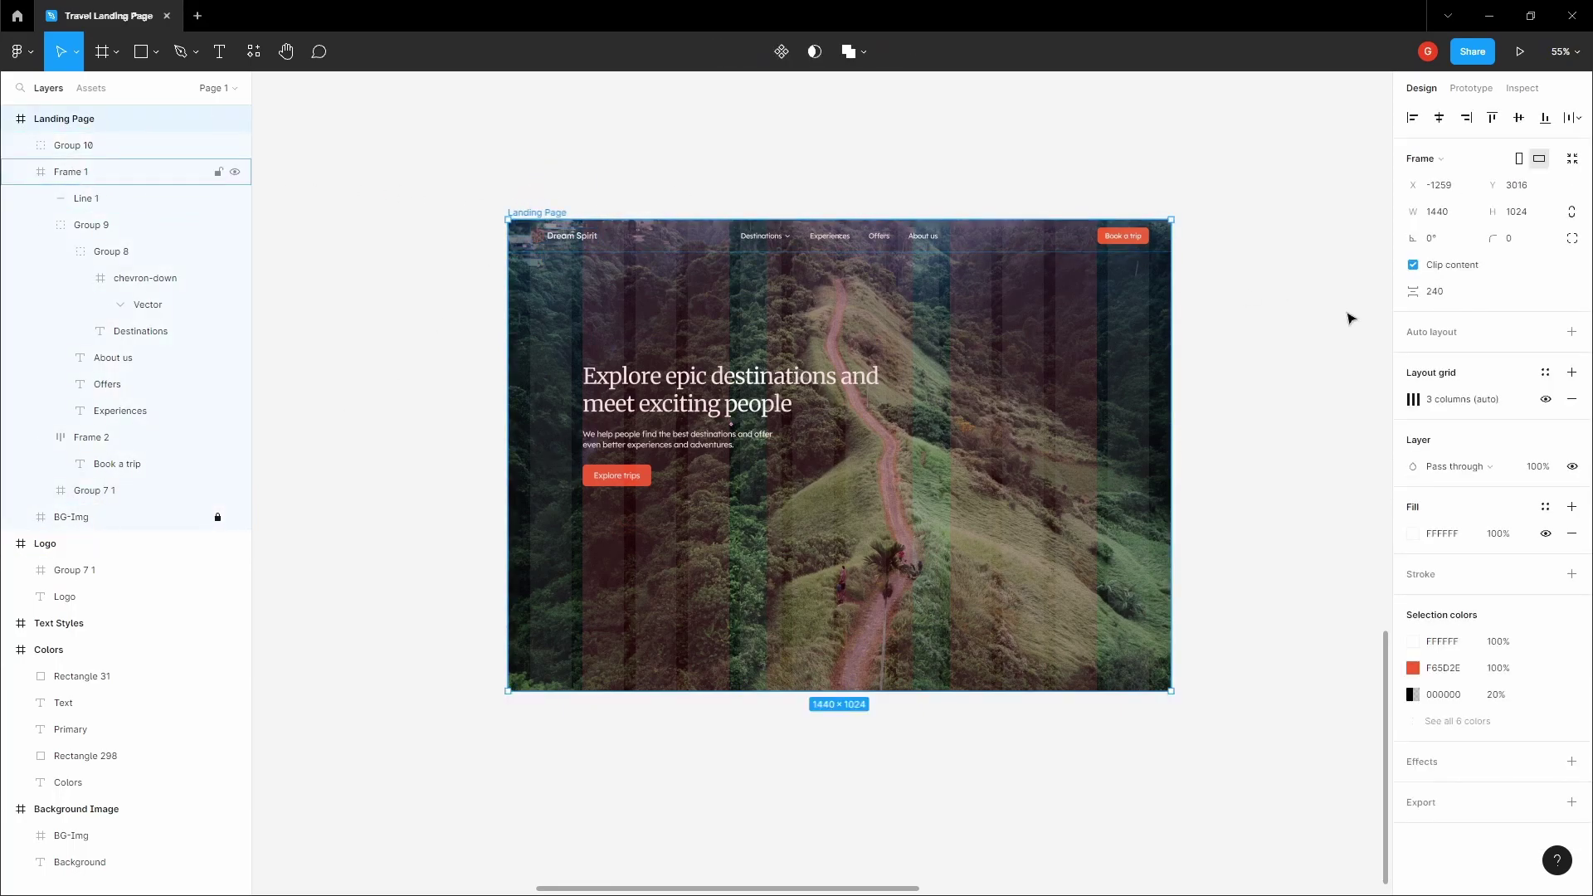
Step: Hide the Landing Page frame's 3-column grid and check the hero group and every navigation bar layer for another layout grid
{"action": "left_click", "coordinate": [1547, 401]}
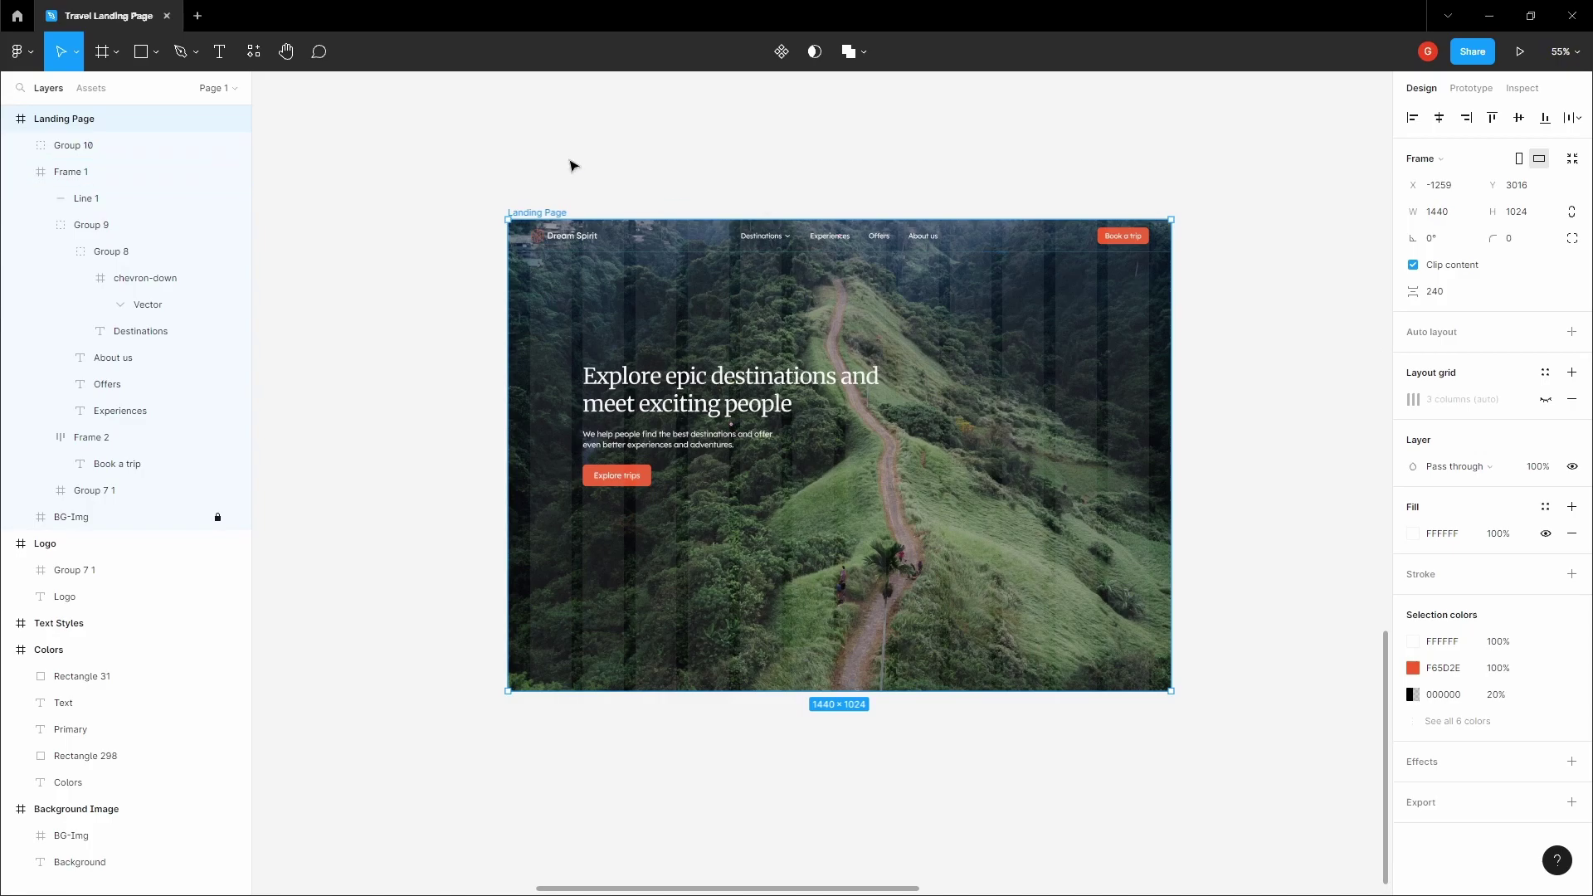
{"action": "left_click", "coordinate": [73, 147]}
{"action": "left_click", "coordinate": [75, 171]}
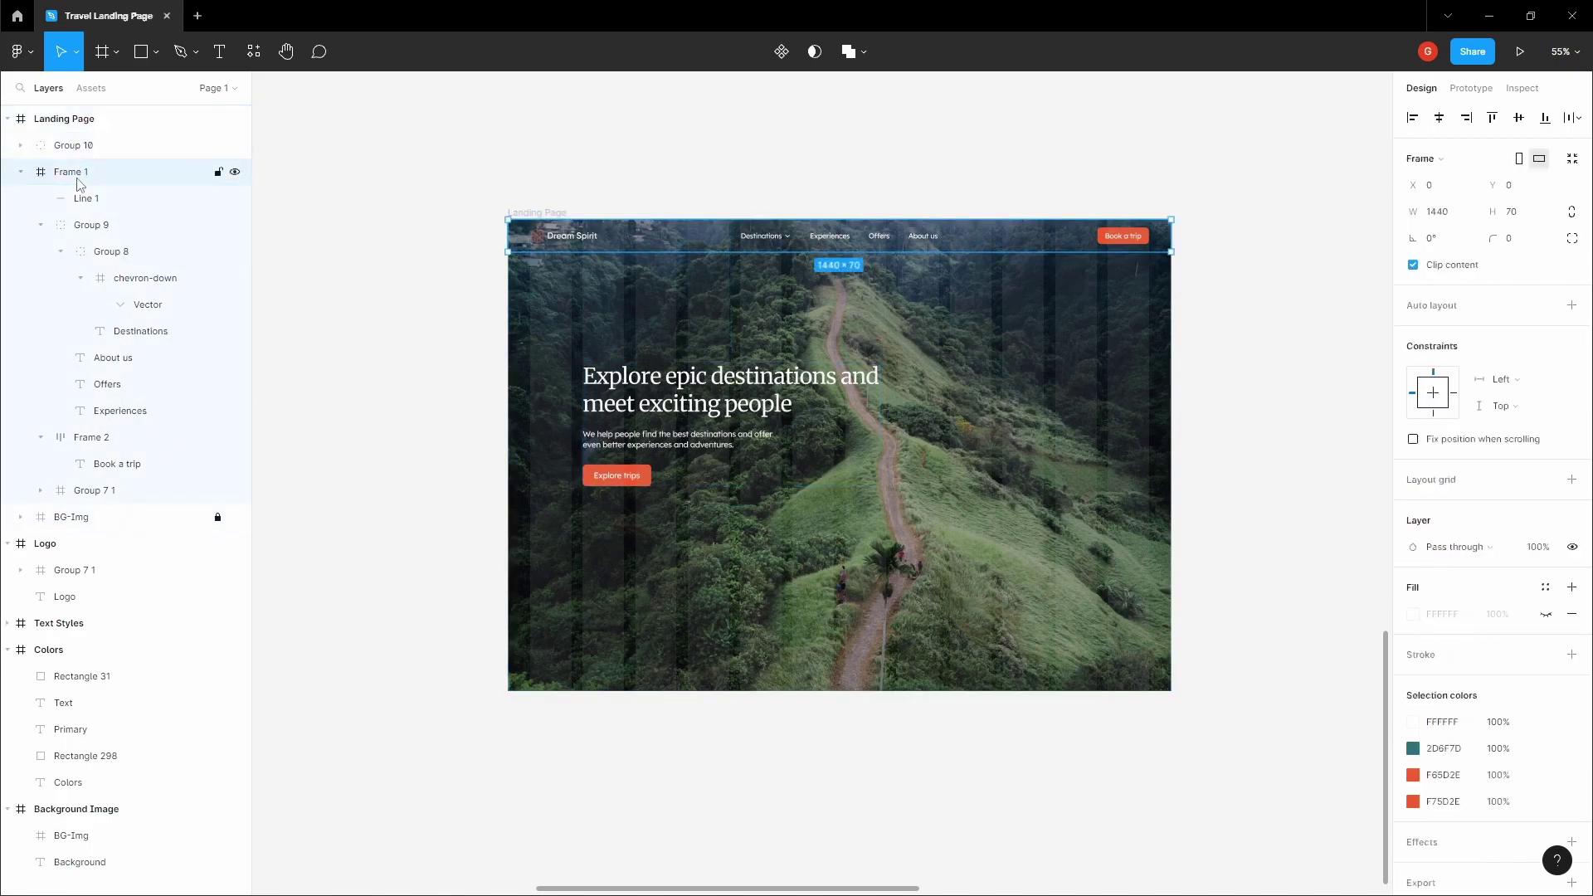
{"action": "left_click", "coordinate": [81, 201]}
{"action": "left_click", "coordinate": [87, 225]}
{"action": "left_click", "coordinate": [106, 252]}
{"action": "left_click", "coordinate": [105, 281]}
{"action": "left_click", "coordinate": [124, 331]}
{"action": "left_click", "coordinate": [116, 358]}
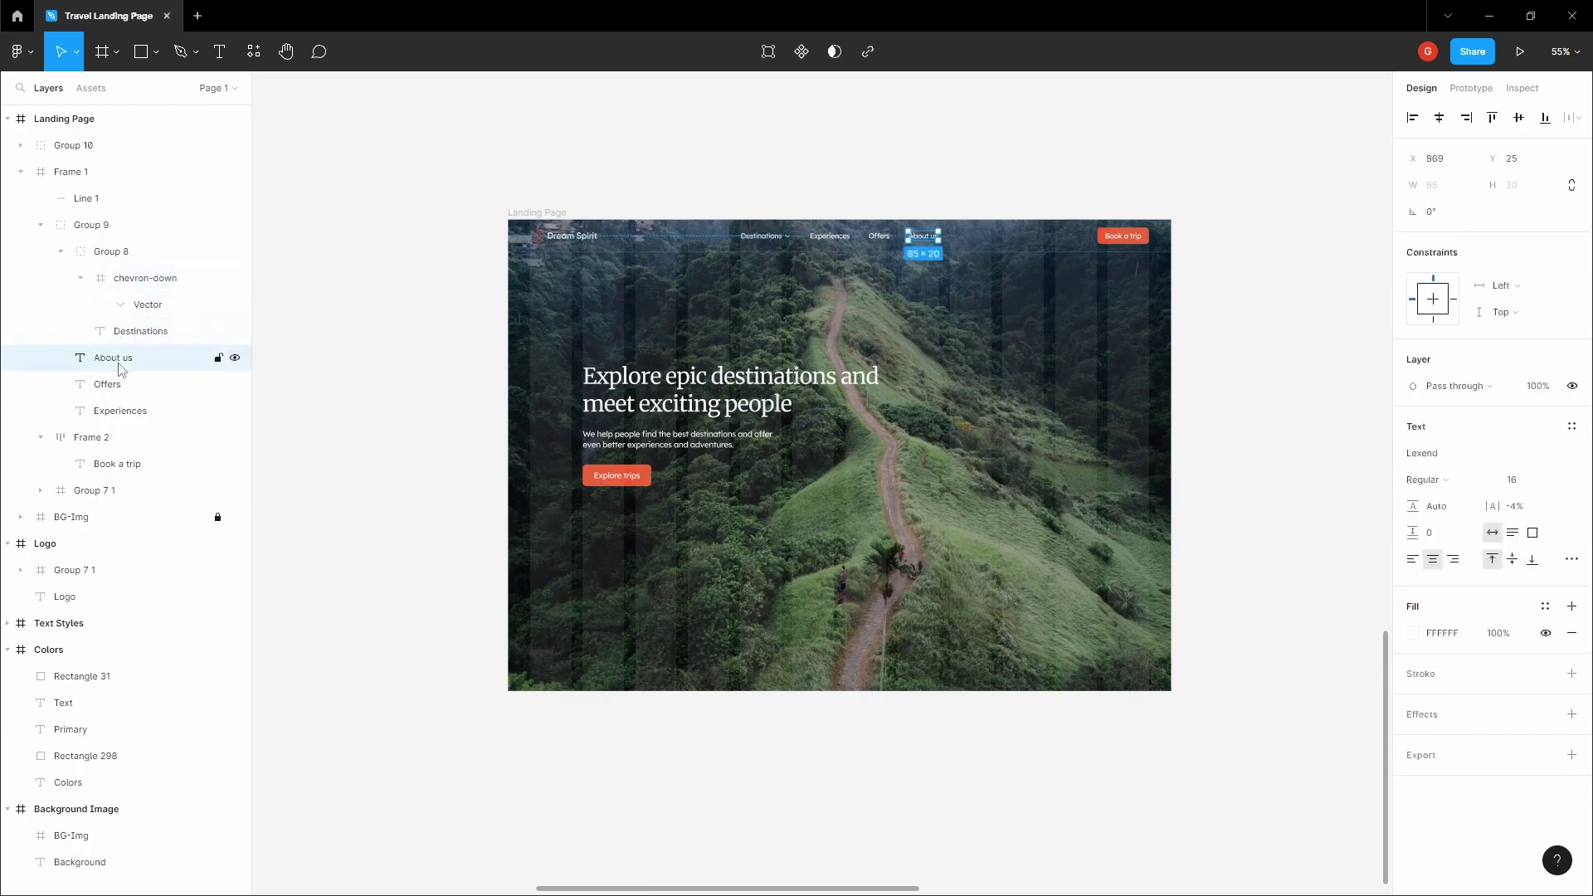
{"action": "left_click", "coordinate": [120, 385]}
{"action": "left_click", "coordinate": [126, 412]}
{"action": "left_click", "coordinate": [143, 439]}
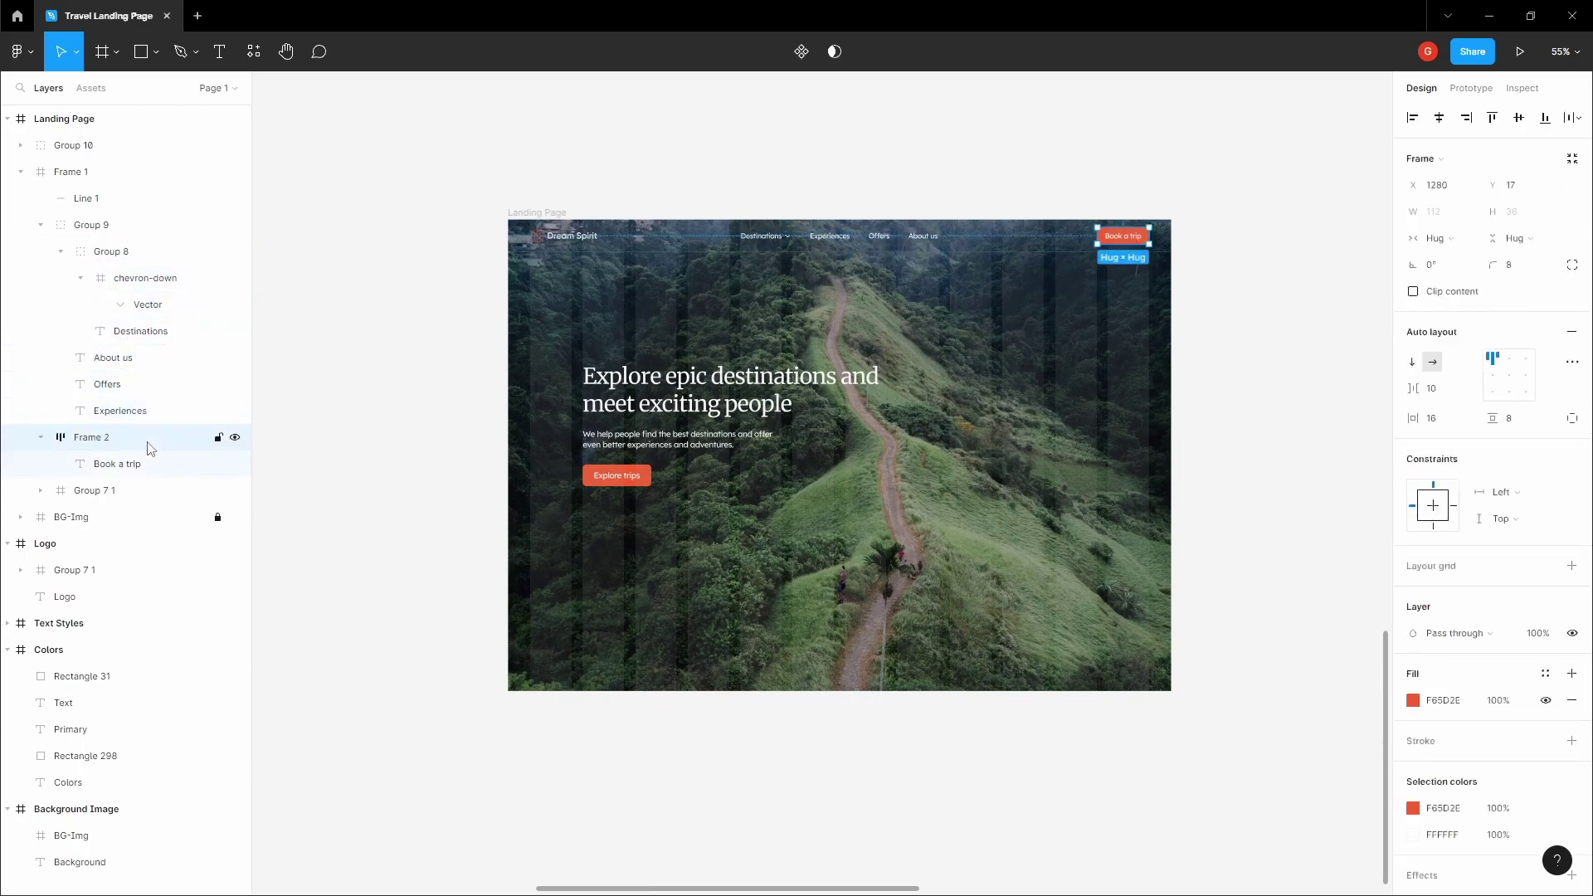
{"action": "left_click", "coordinate": [151, 466]}
{"action": "left_click", "coordinate": [141, 491]}
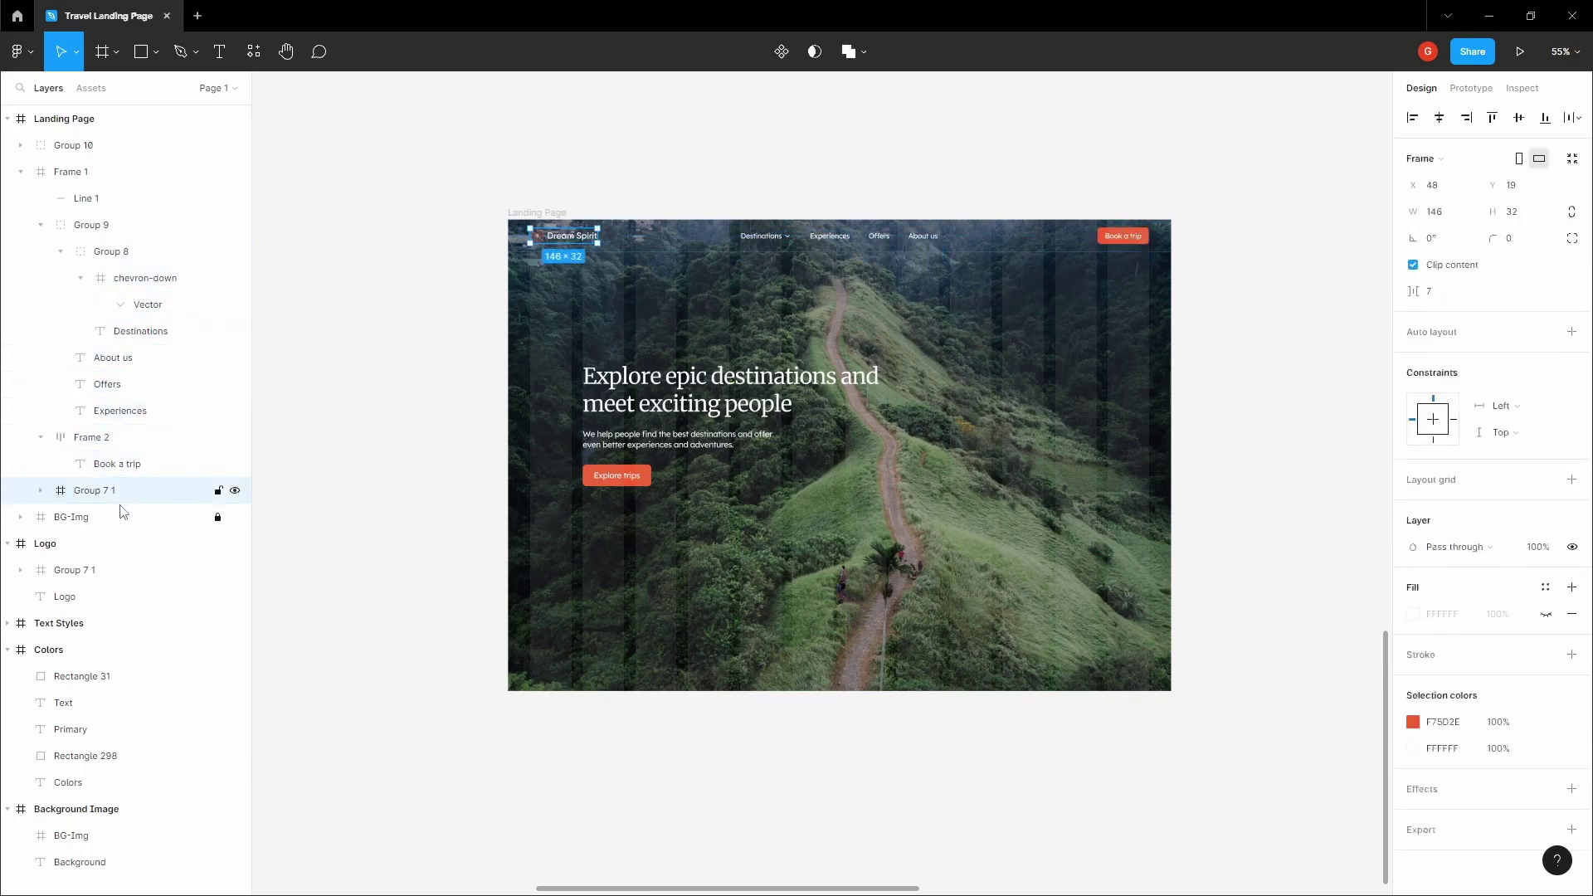
Step: Hide the 12-column grid on the BG-Img frame and show the Landing Page frame's 3-column grid again
{"action": "left_click", "coordinate": [119, 519]}
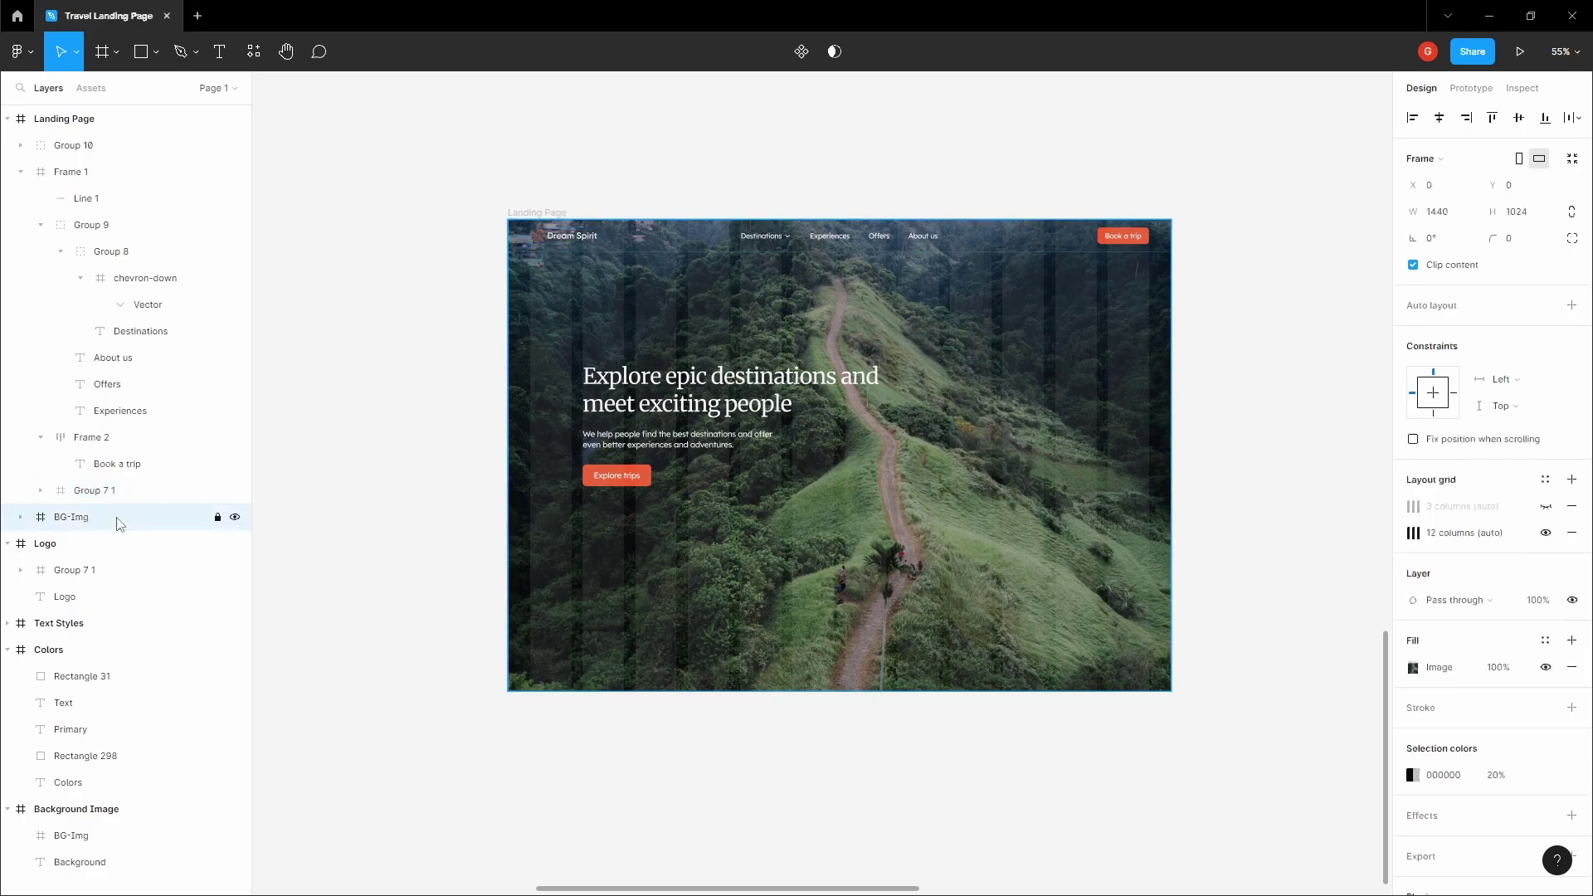
{"action": "left_click", "coordinate": [1545, 534]}
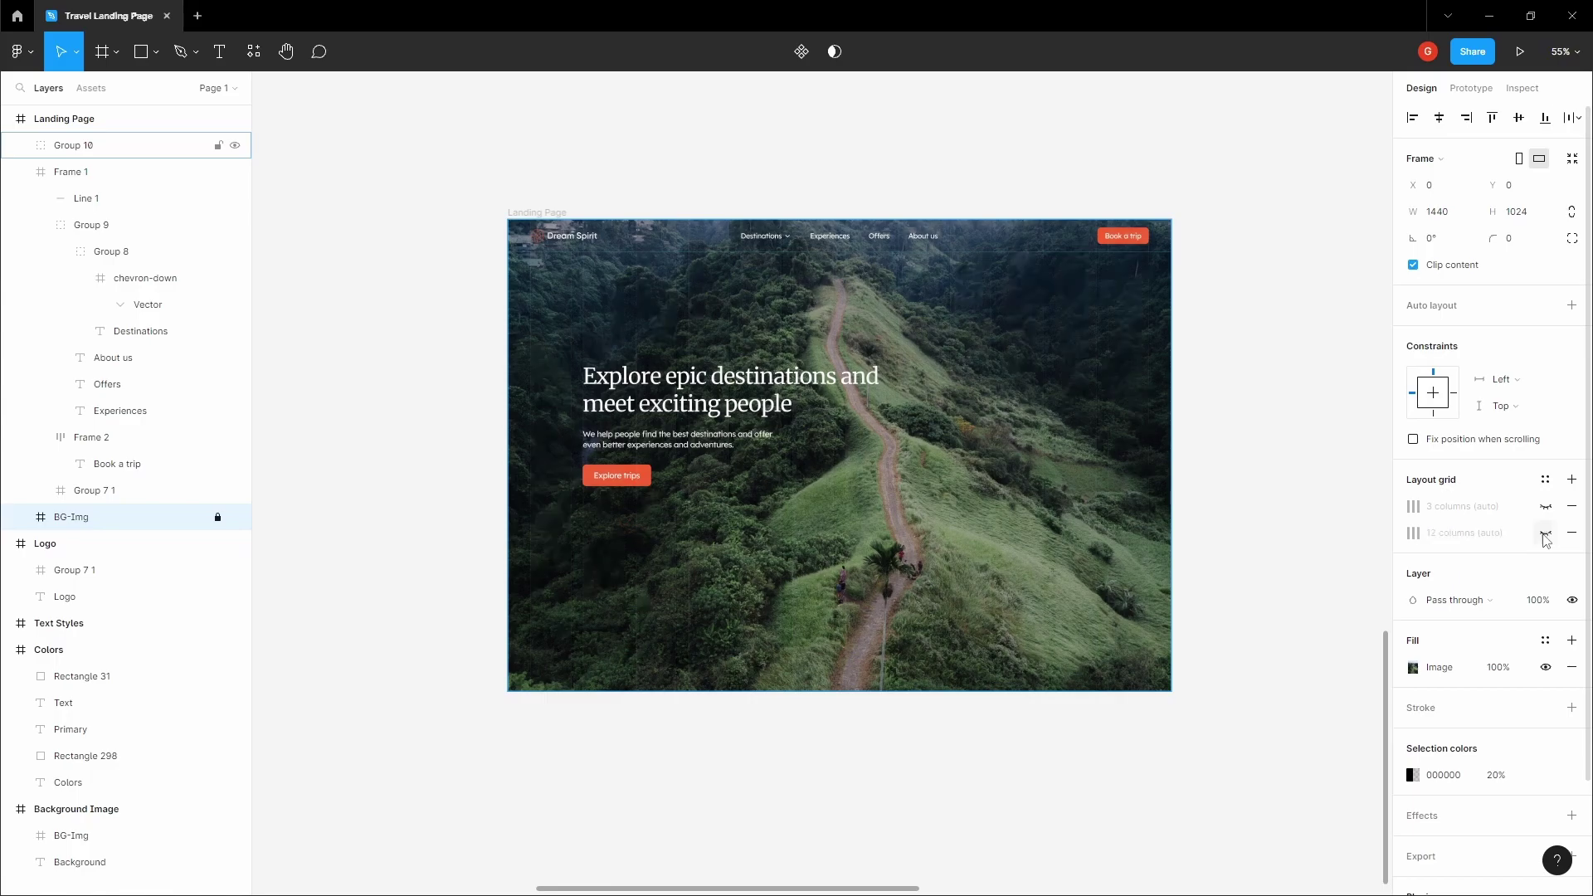
{"action": "left_click", "coordinate": [596, 174]}
{"action": "left_click", "coordinate": [530, 214]}
{"action": "left_click", "coordinate": [1545, 399]}
{"action": "left_click", "coordinate": [775, 99]}
Step: Add the text "01" in the first column below the Explore trips button
{"action": "key", "text": "h"}
{"action": "left_click_drag", "start_coordinate": [721, 485], "coordinate": [579, 435]}
{"action": "scroll", "coordinate": [739, 421], "scroll_direction": "up", "scroll_amount": 2}
{"action": "scroll", "coordinate": [653, 459], "scroll_direction": "up", "scroll_amount": 1}
{"action": "scroll", "coordinate": [540, 551], "scroll_direction": "up", "scroll_amount": 1}
{"action": "key", "text": "v"}
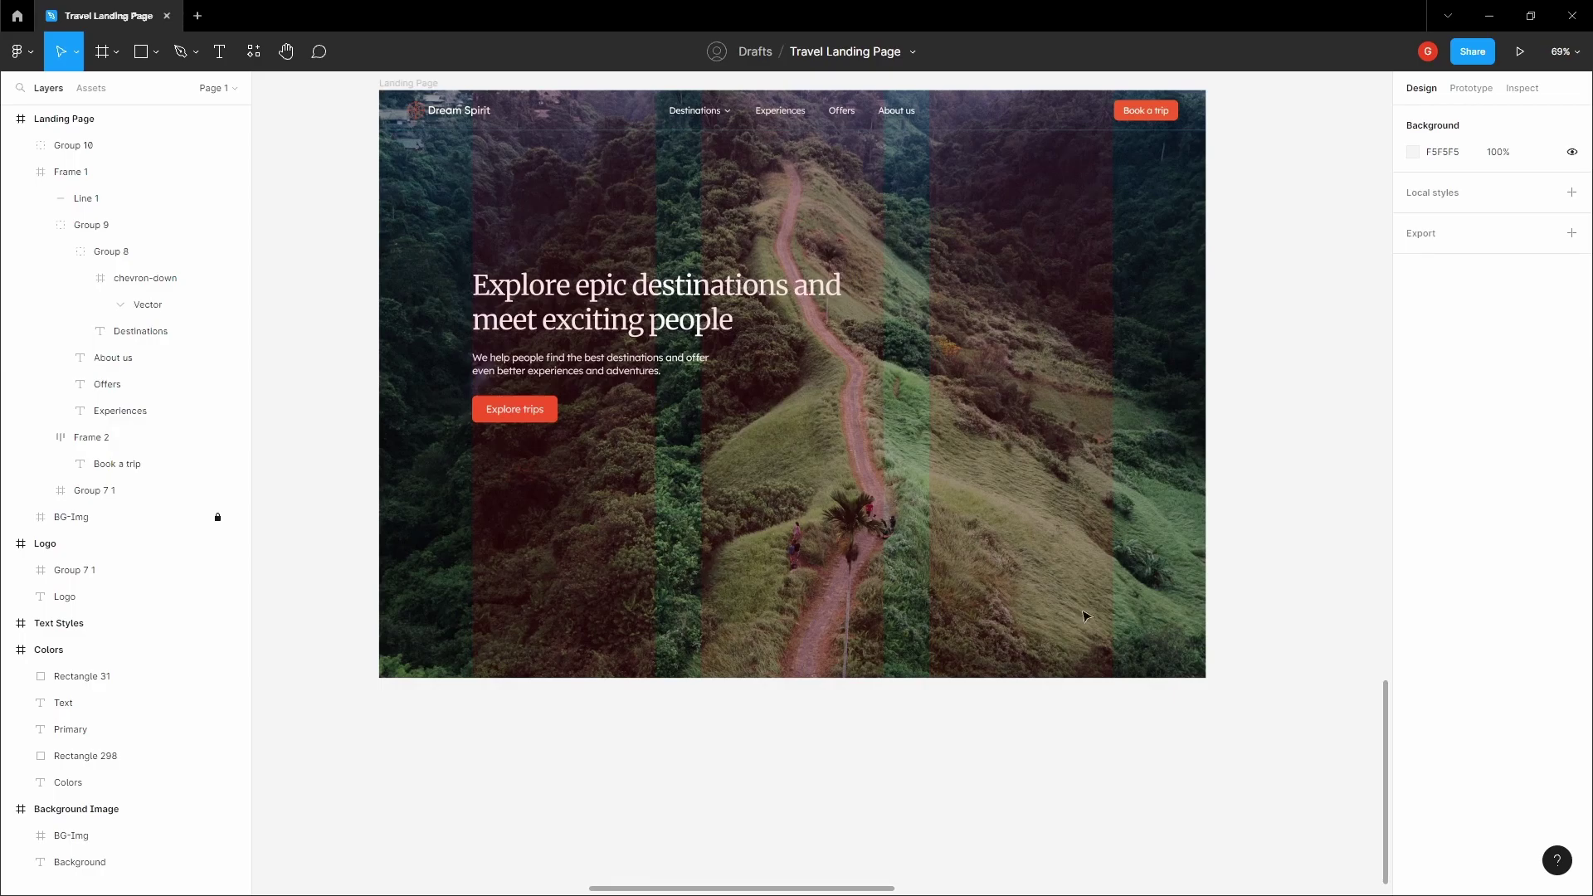
{"action": "scroll", "coordinate": [941, 540], "scroll_direction": "up", "scroll_amount": 1}
{"action": "left_click_drag", "start_coordinate": [687, 493], "coordinate": [762, 475]}
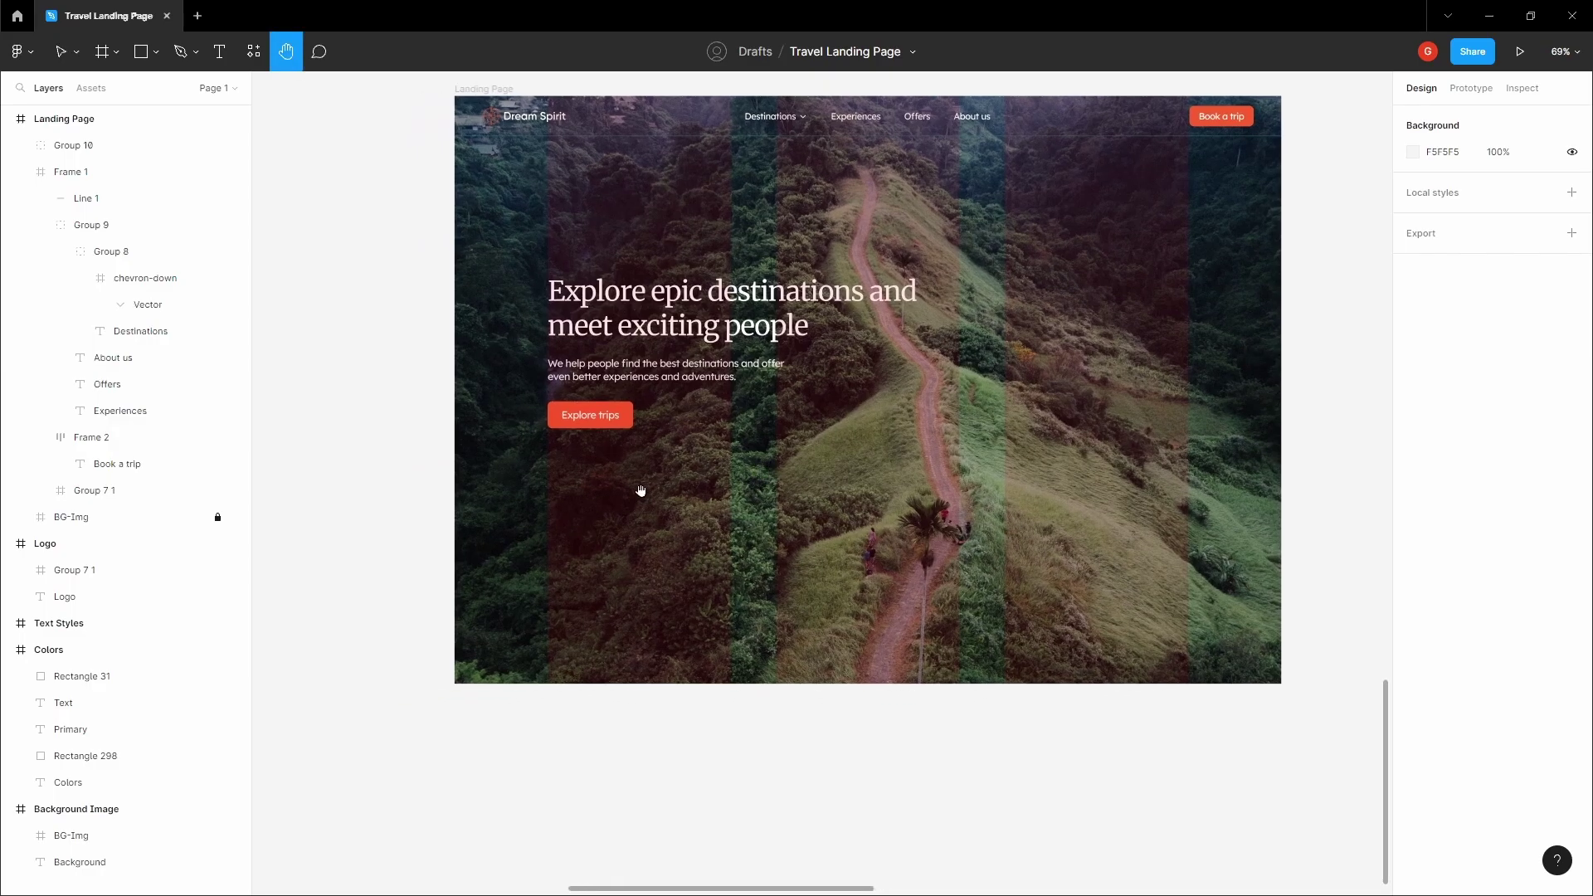
{"action": "left_click", "coordinate": [632, 498]}
{"action": "scroll", "coordinate": [596, 524], "scroll_direction": "up", "scroll_amount": 3}
{"action": "key", "text": "t"}
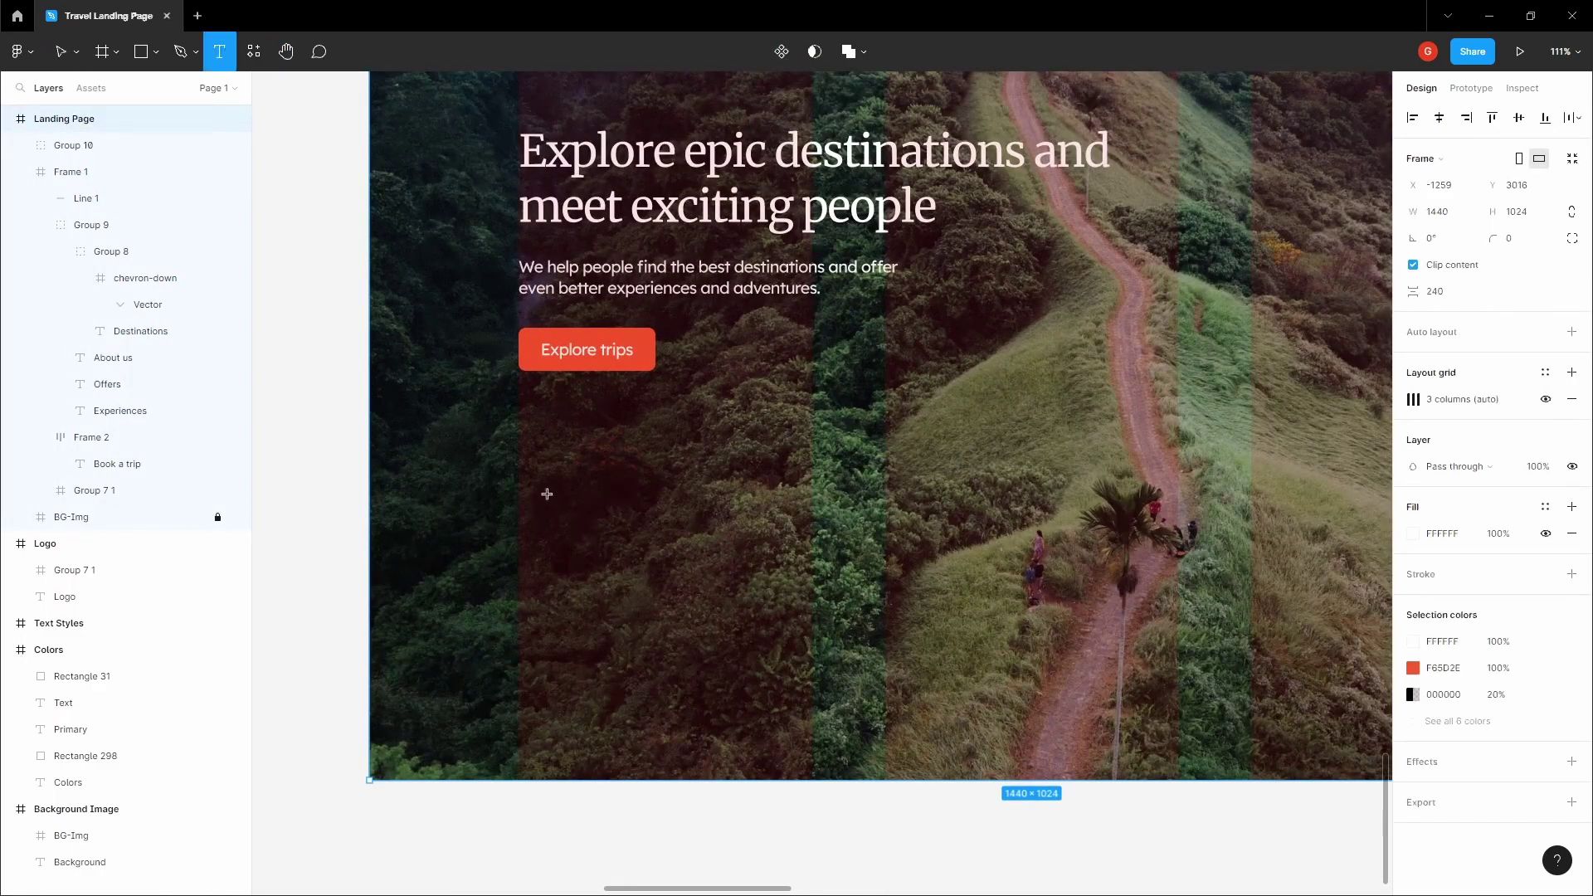
{"action": "left_click", "coordinate": [546, 498]}
{"action": "type", "text": "01"}
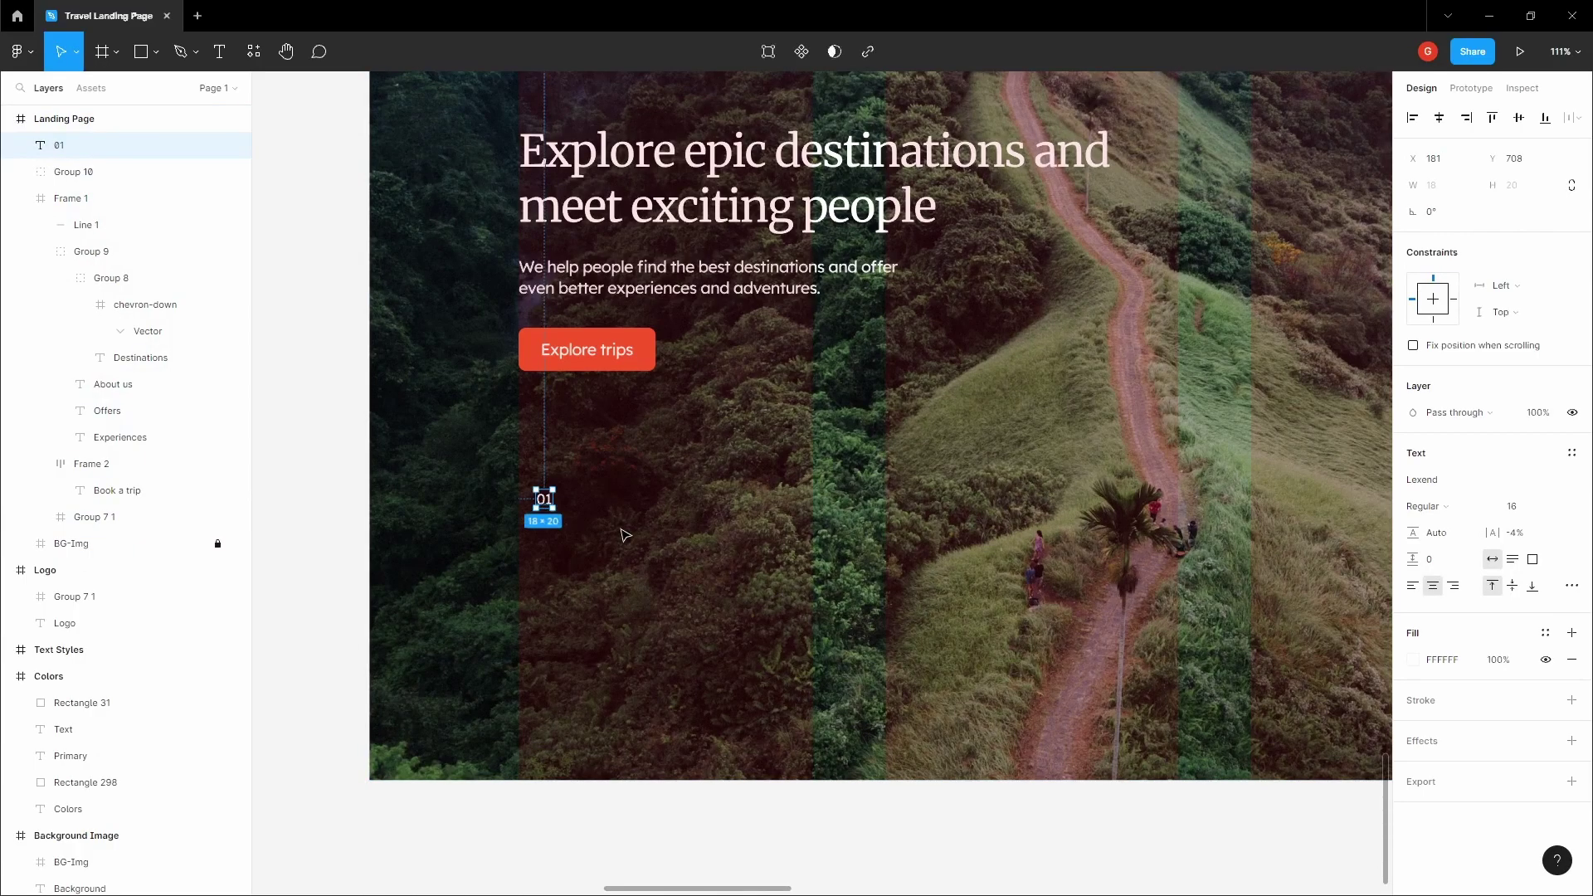
{"action": "left_click", "coordinate": [625, 535]}
Step: Set the "01" text to Merriweather at size 32 and align it with the first column's left edge
{"action": "scroll", "coordinate": [636, 519], "scroll_direction": "down", "scroll_amount": 2}
{"action": "left_click", "coordinate": [599, 298], "text": "ctrl"}
{"action": "left_click", "coordinate": [563, 503]}
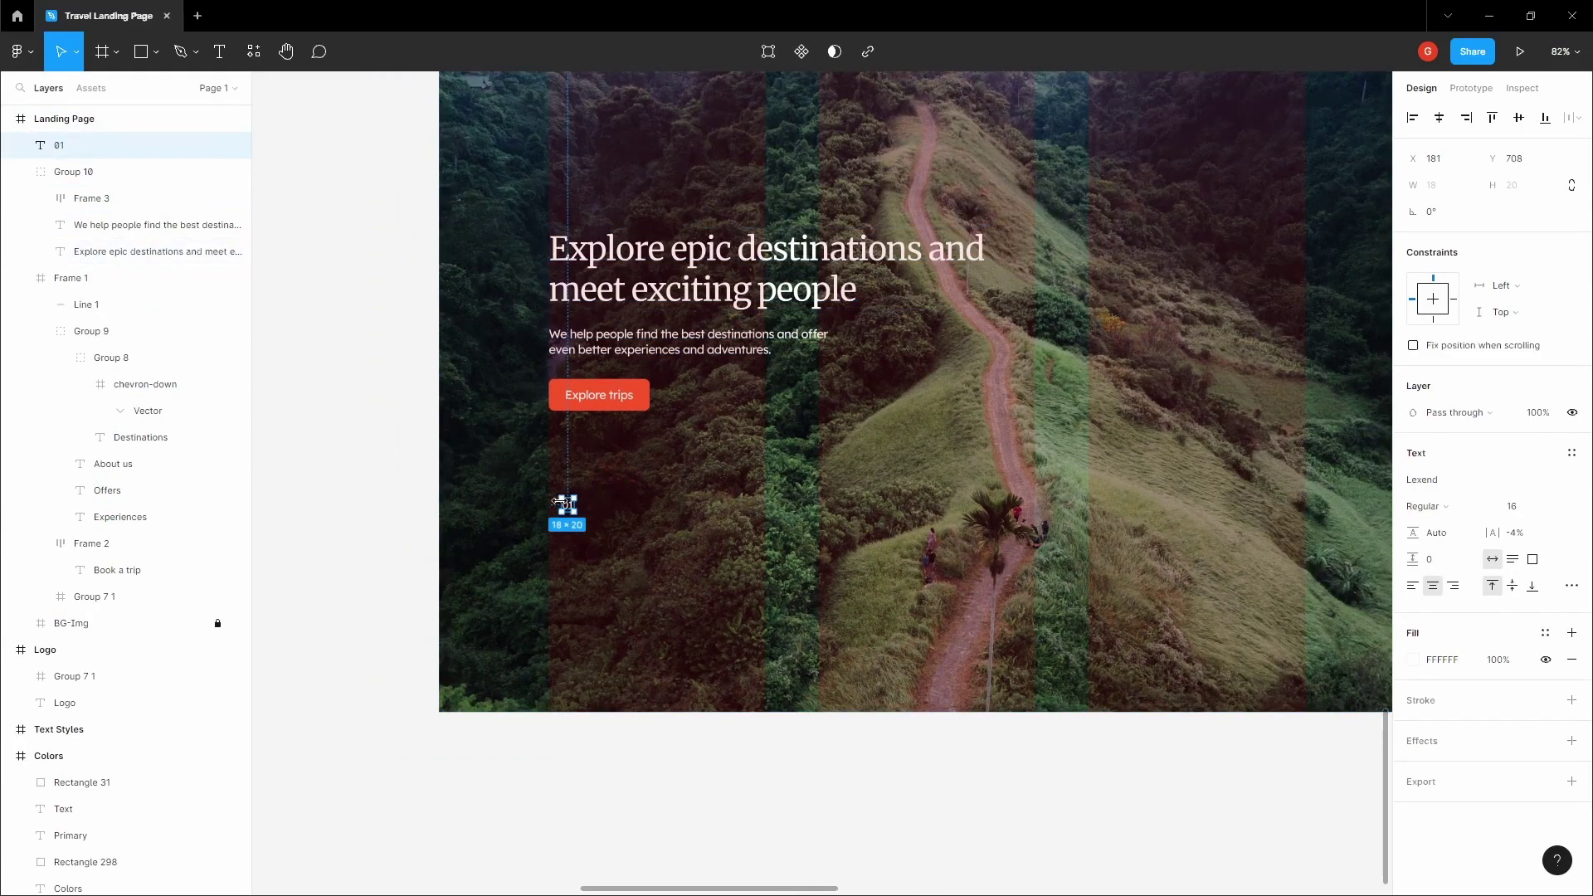
{"action": "scroll", "coordinate": [556, 502], "scroll_direction": "up", "scroll_amount": 3}
{"action": "left_click", "coordinate": [1471, 481]}
{"action": "type", "text": "Merriweather"}
{"action": "key", "text": "Return"}
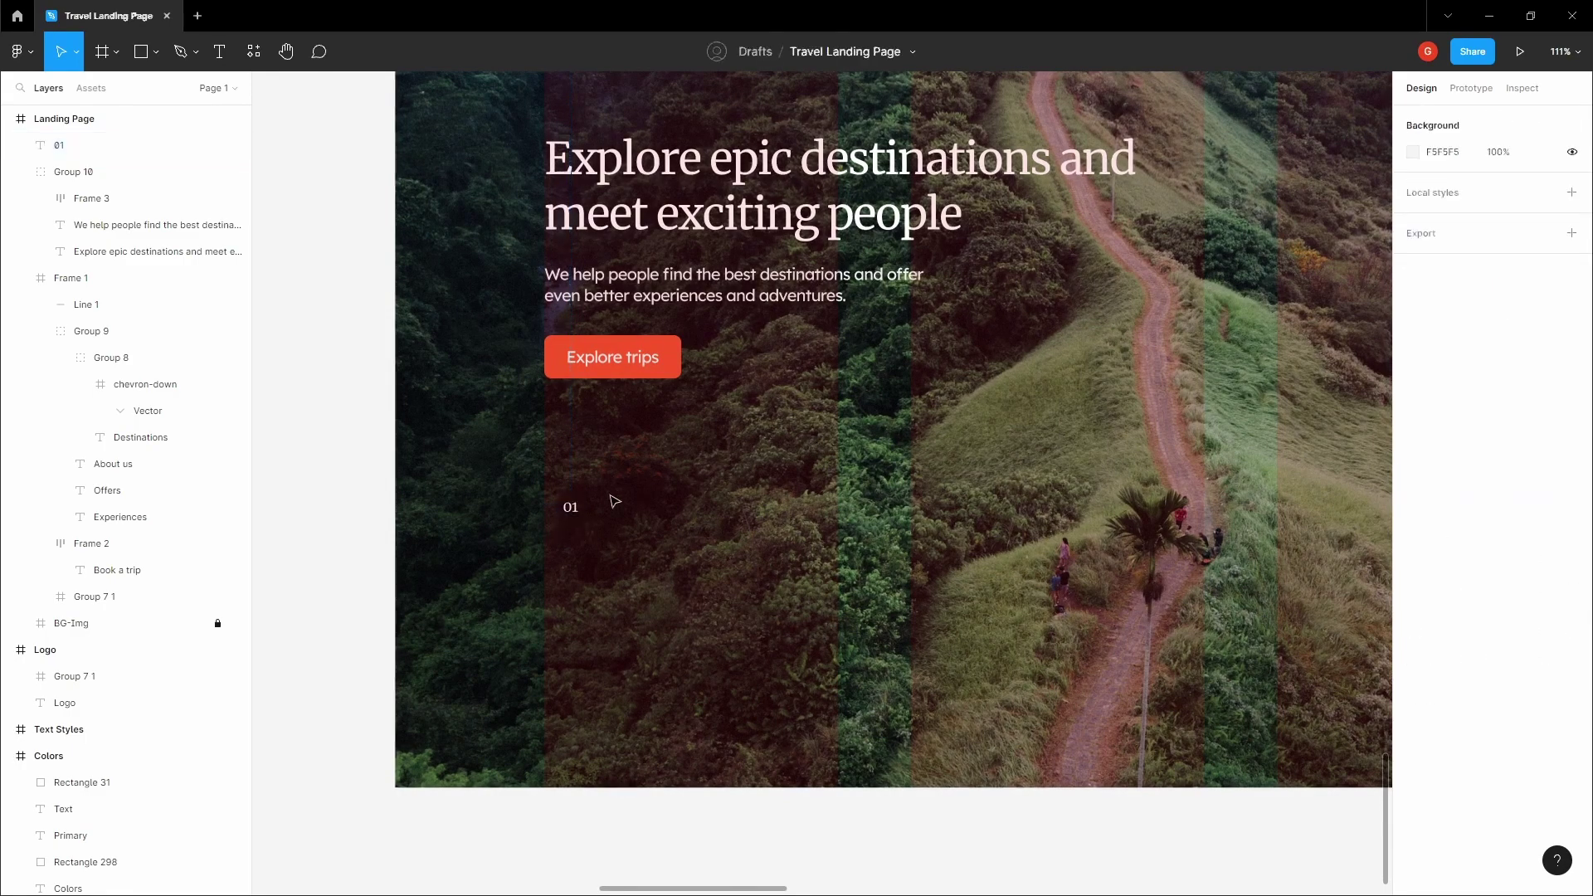
{"action": "left_click", "coordinate": [1556, 506]}
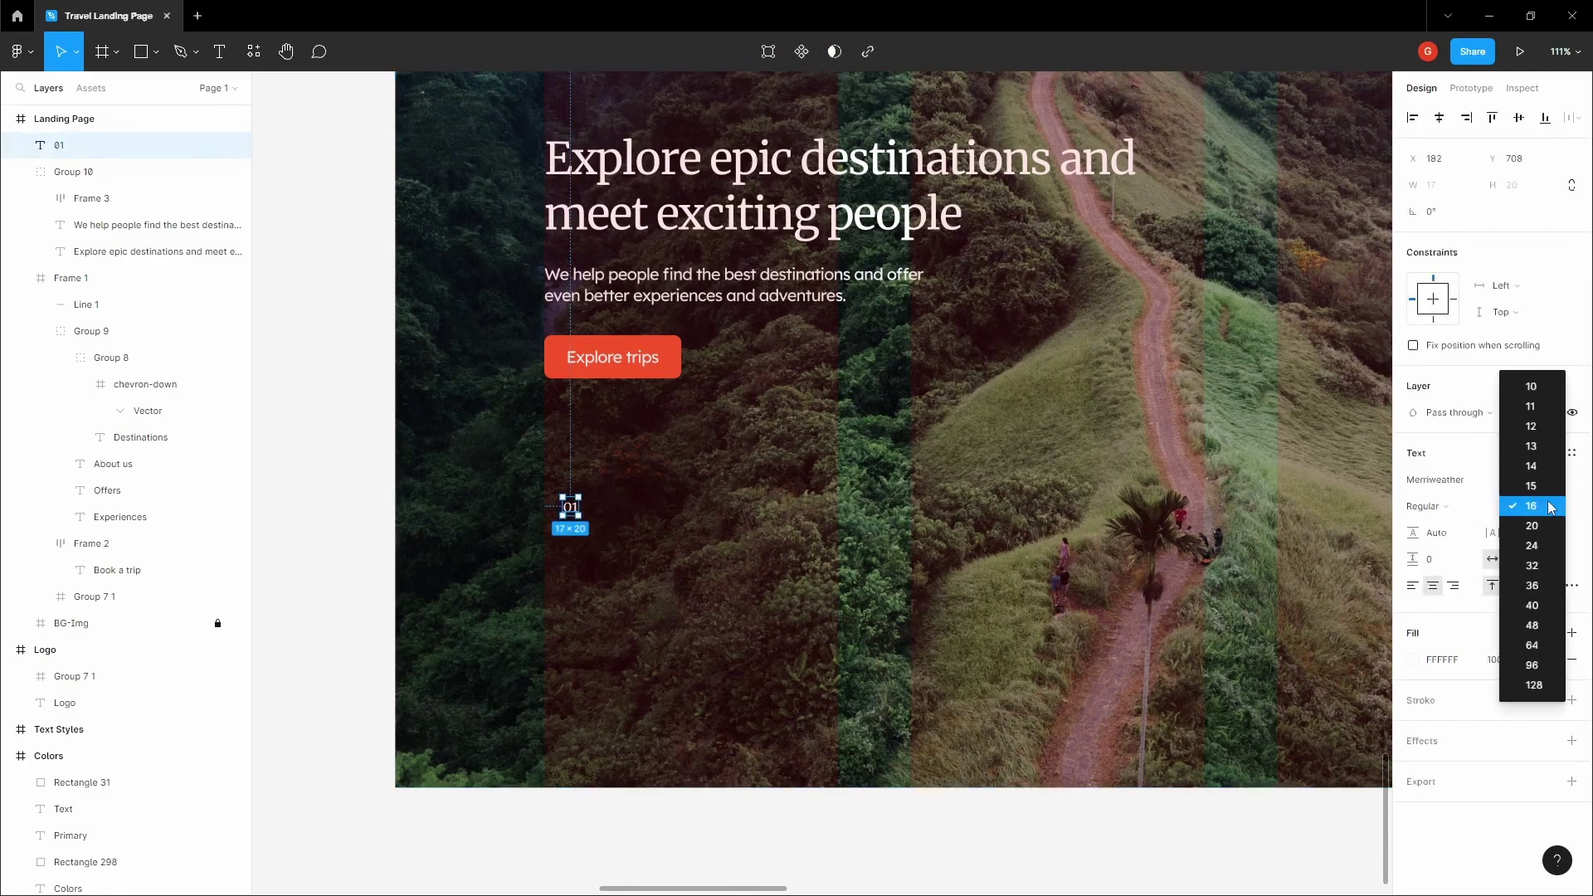
{"action": "left_click", "coordinate": [1546, 572]}
{"action": "left_click_drag", "start_coordinate": [577, 523], "coordinate": [567, 518]}
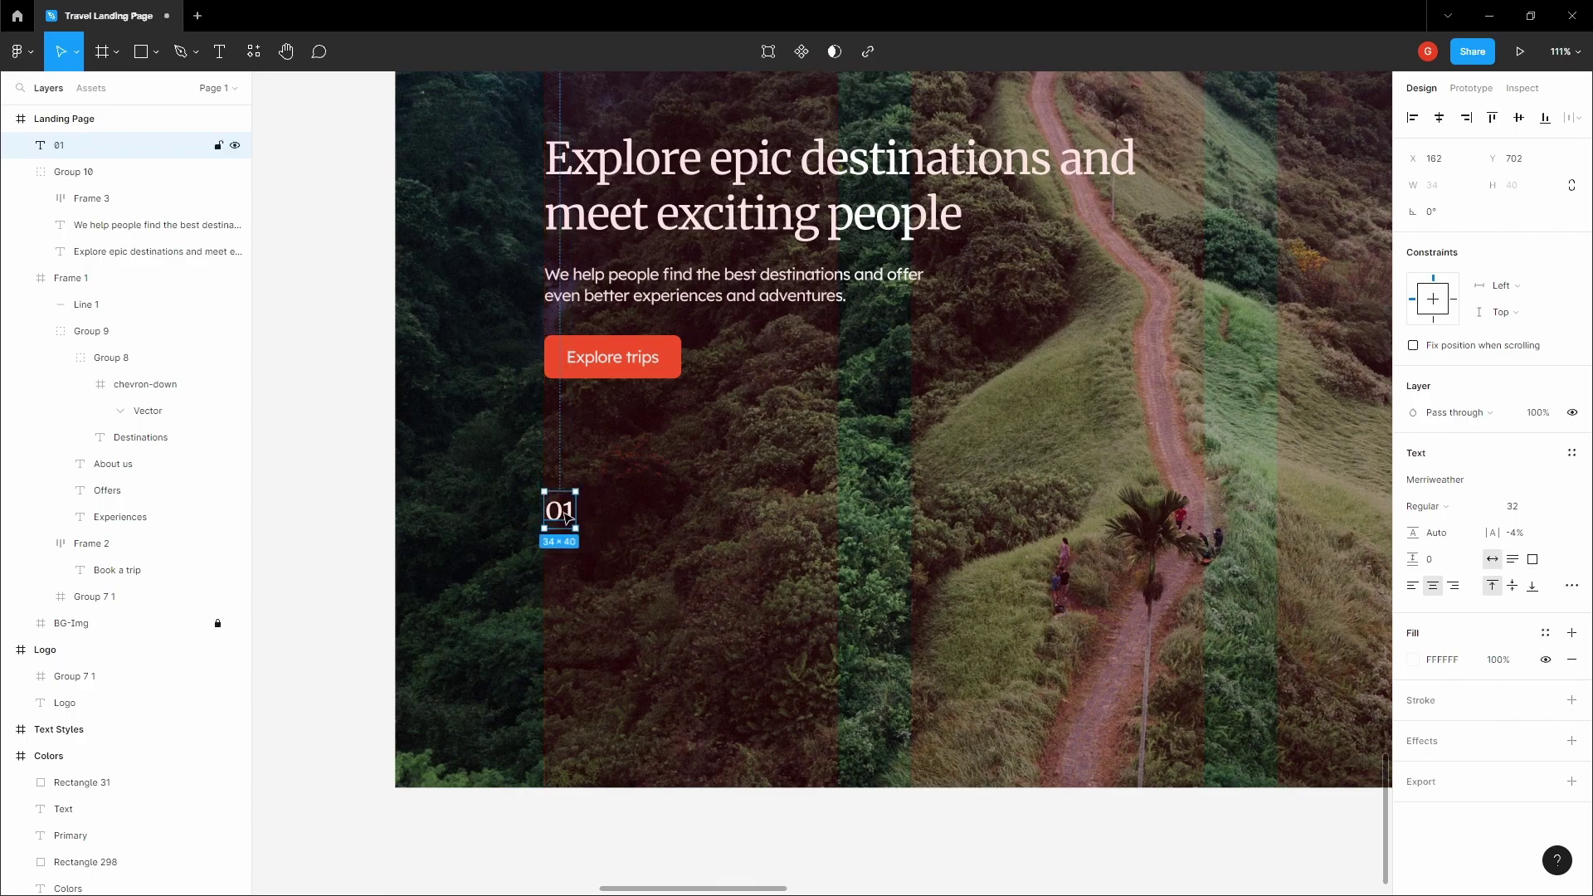
Step: Add the text "Select your type of adventure" below the "01"
{"action": "left_click", "coordinate": [659, 507]}
{"action": "left_click", "coordinate": [570, 514]}
{"action": "left_click", "coordinate": [579, 549]}
{"action": "left_click", "coordinate": [564, 516]}
{"action": "left_click", "coordinate": [572, 564]}
{"action": "key", "text": "t"}
{"action": "left_click", "coordinate": [571, 564]}
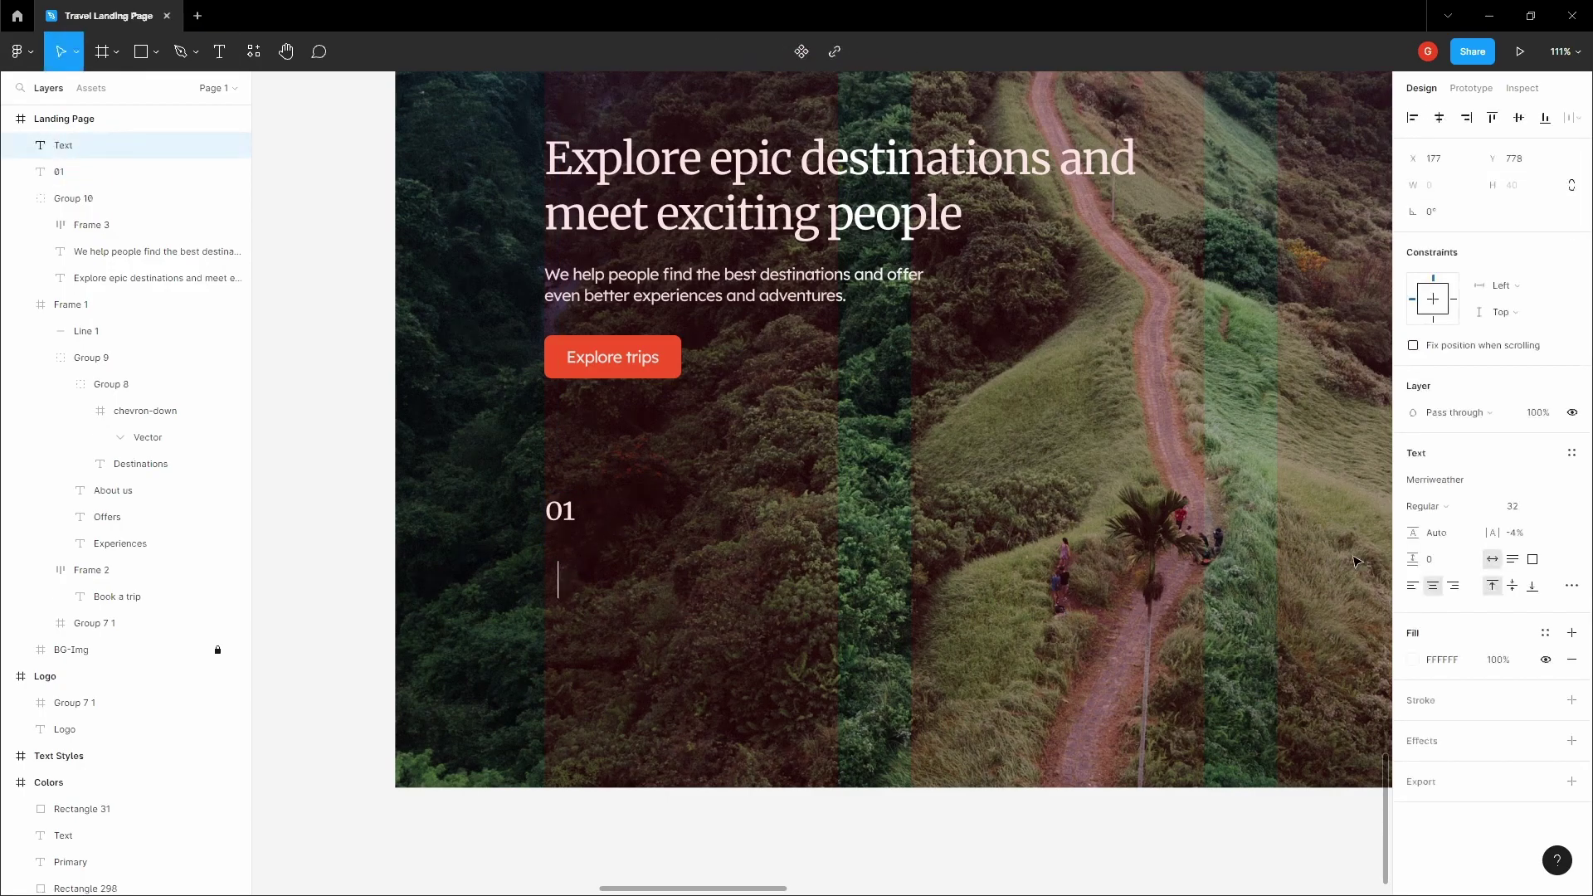
{"action": "type", "text": "Select your type of adventure"}
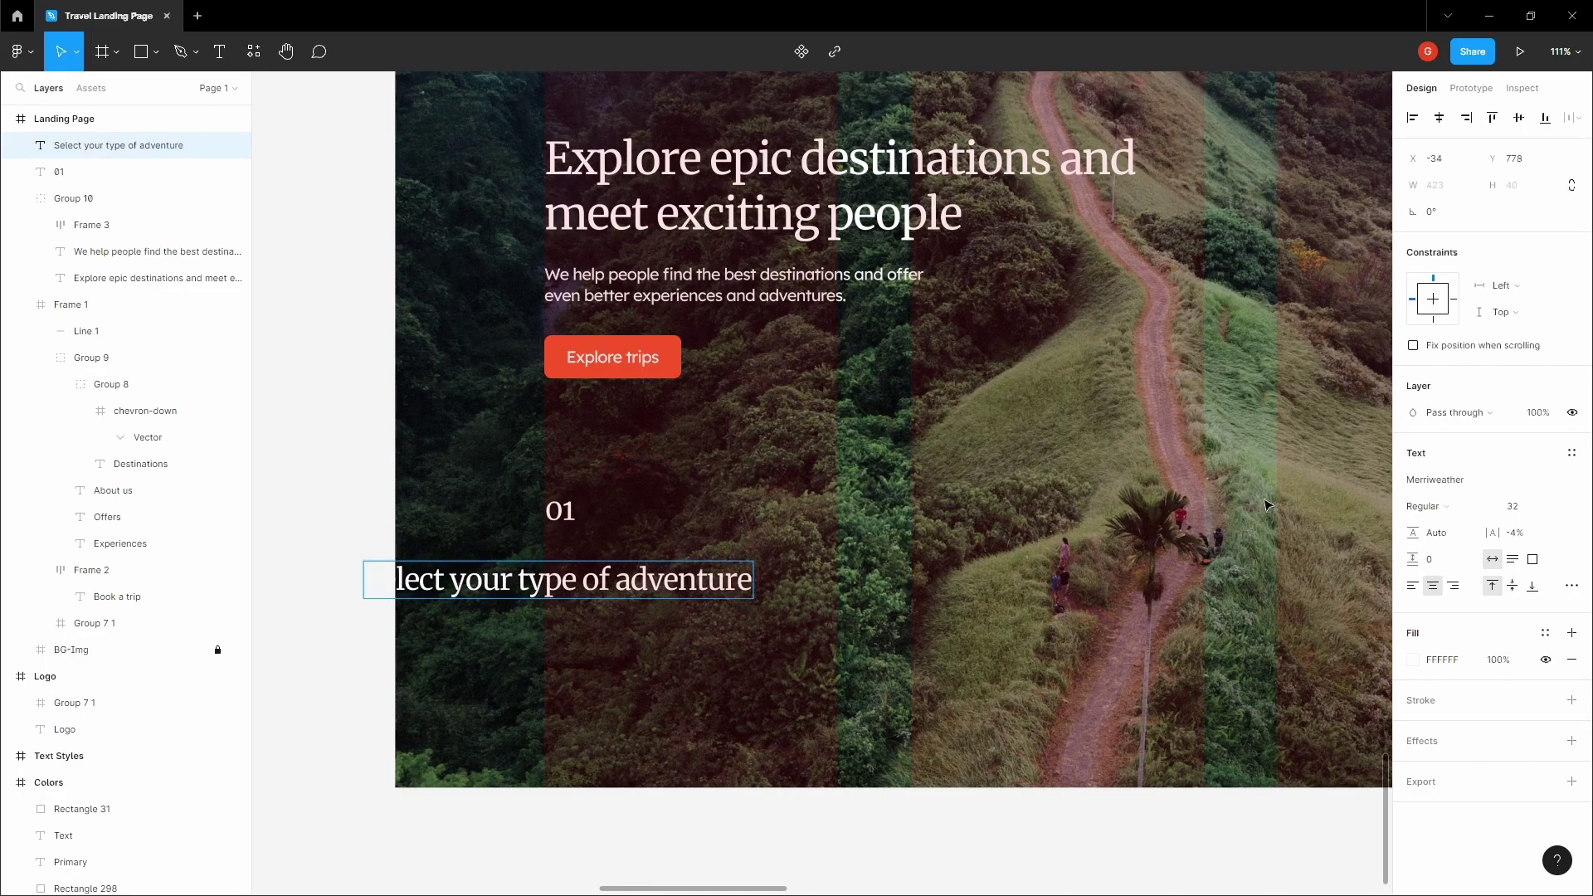
{"action": "key", "text": "Escape"}
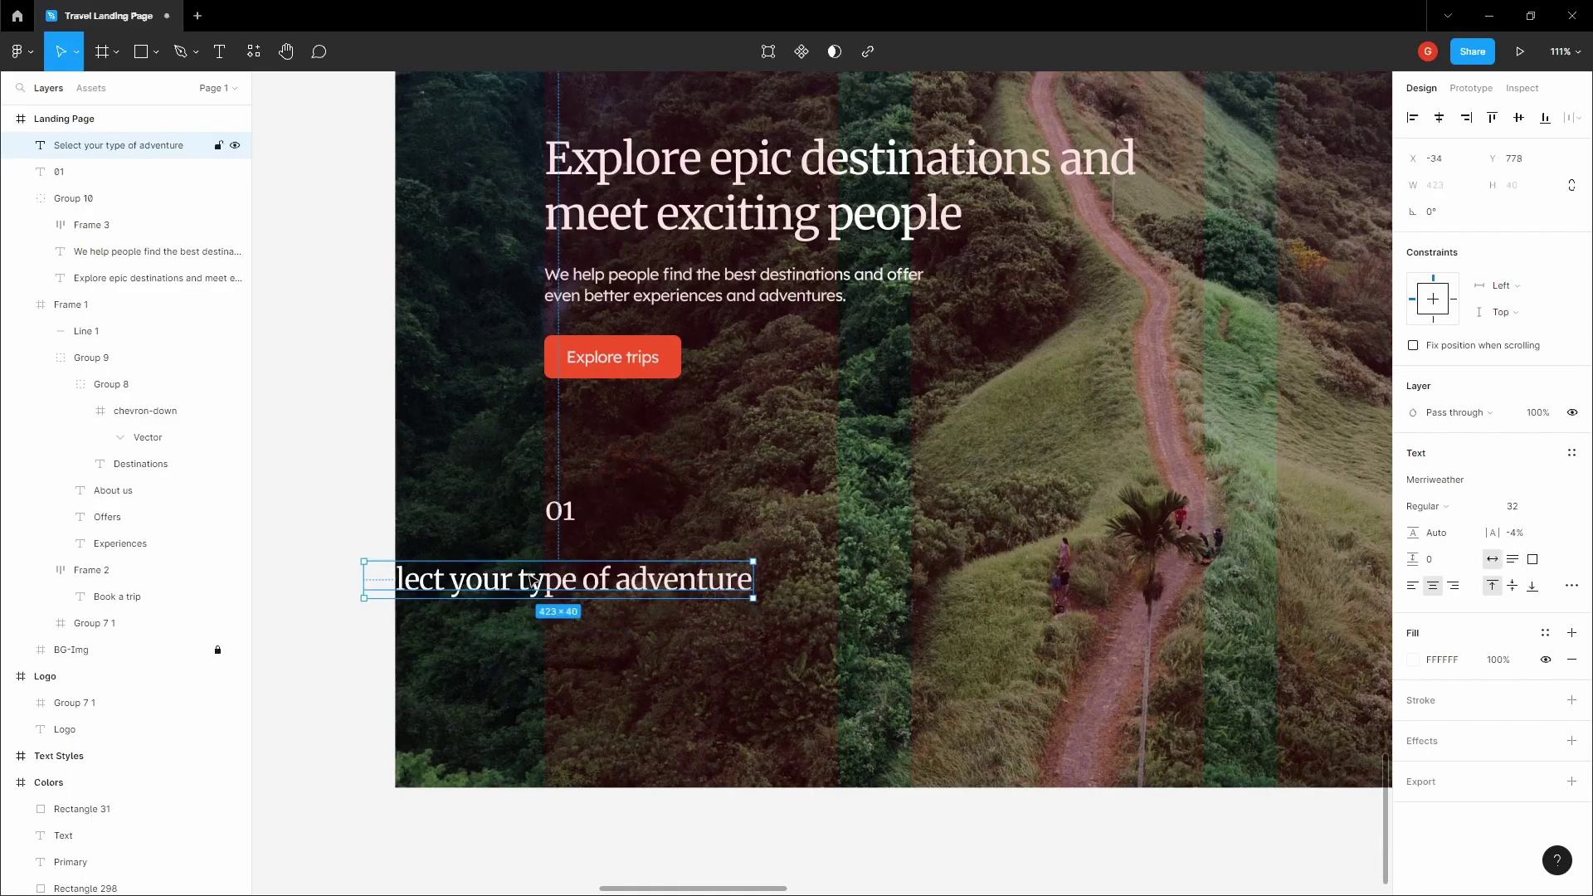
Step: Set the "Select your type of adventure" text to Lexend at size 18 and move it to the first column's left edge
{"action": "left_click_drag", "start_coordinate": [544, 589], "coordinate": [725, 589]}
{"action": "left_click", "coordinate": [1454, 481]}
{"action": "type", "text": "Lexend"}
{"action": "key", "text": "Tab"}
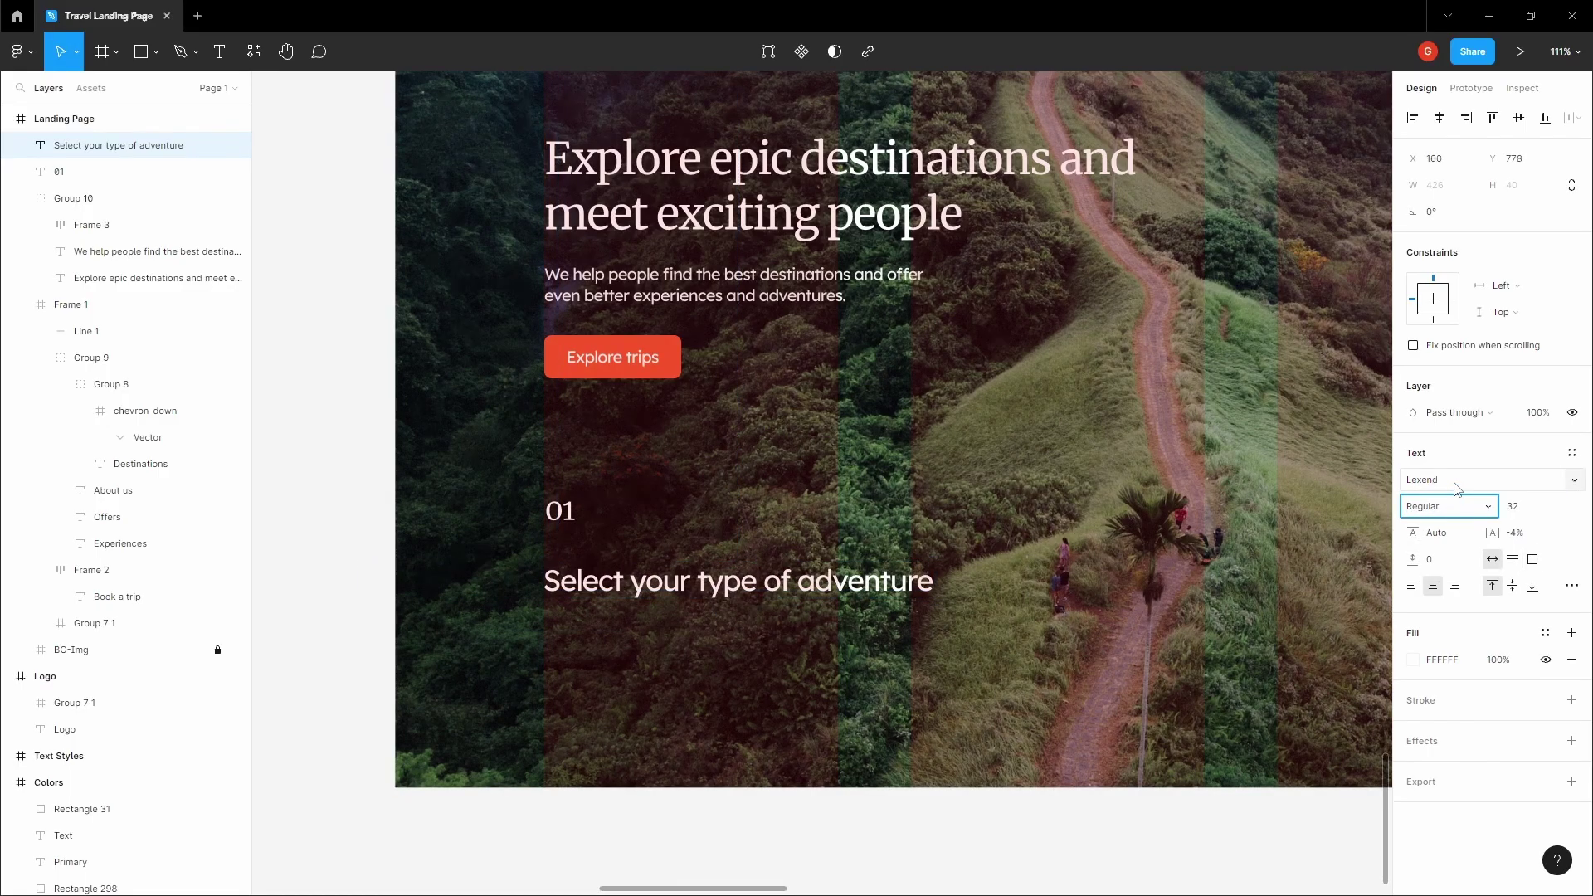
{"action": "left_click", "coordinate": [1557, 510]}
{"action": "left_click", "coordinate": [1532, 506]}
{"action": "left_click", "coordinate": [1510, 514]}
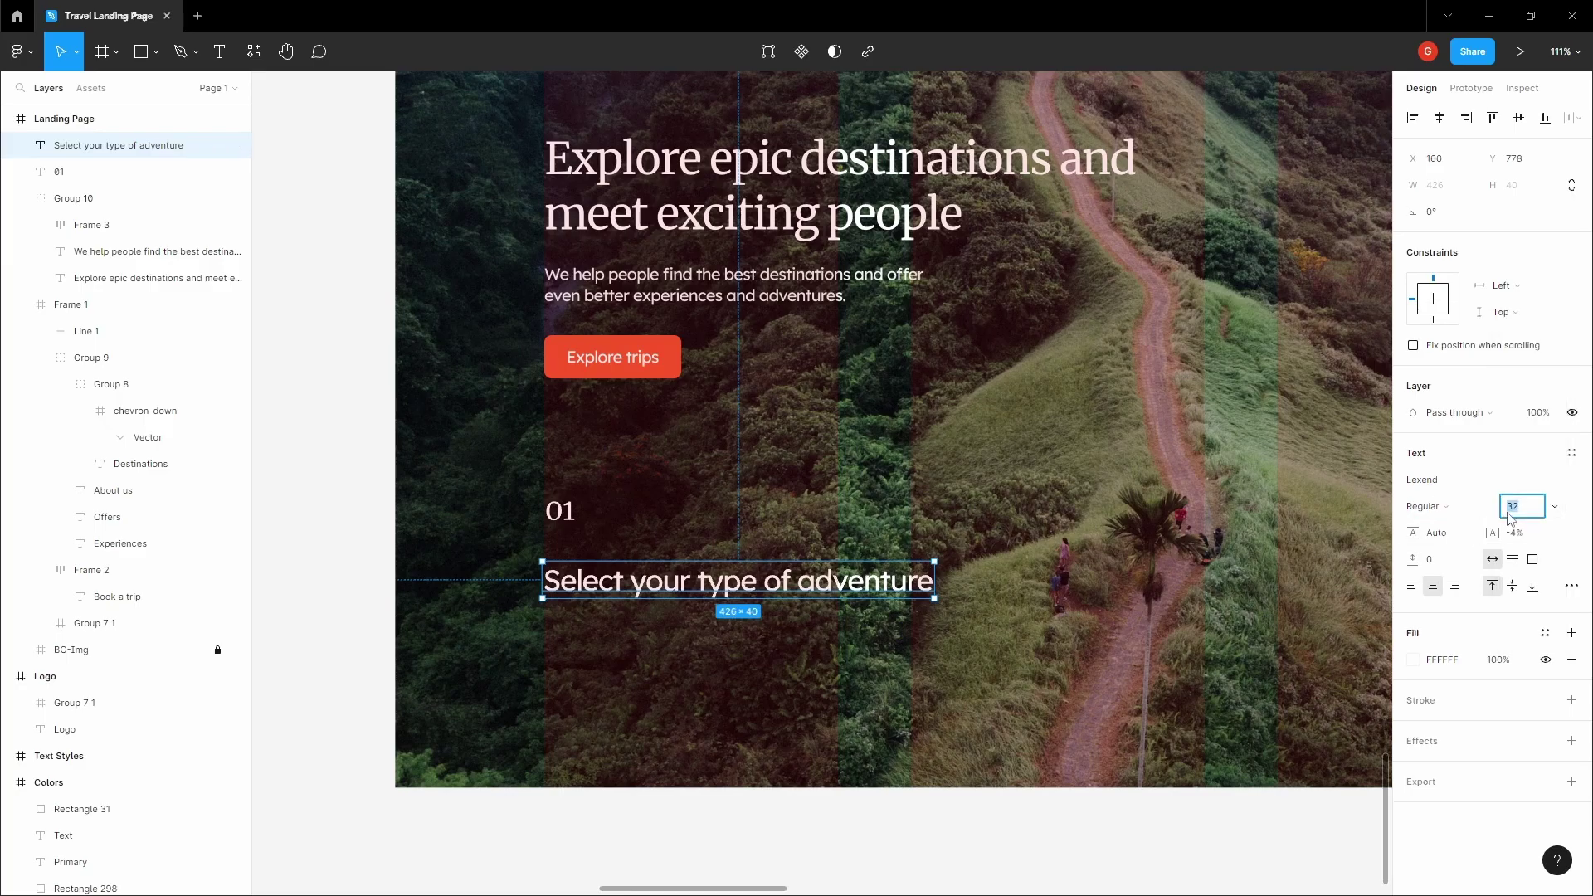
{"action": "key", "text": "Tab"}
{"action": "left_click_drag", "start_coordinate": [671, 572], "coordinate": [588, 570]}
{"action": "left_click", "coordinate": [669, 536]}
{"action": "scroll", "coordinate": [673, 535], "scroll_direction": "down", "scroll_amount": 4}
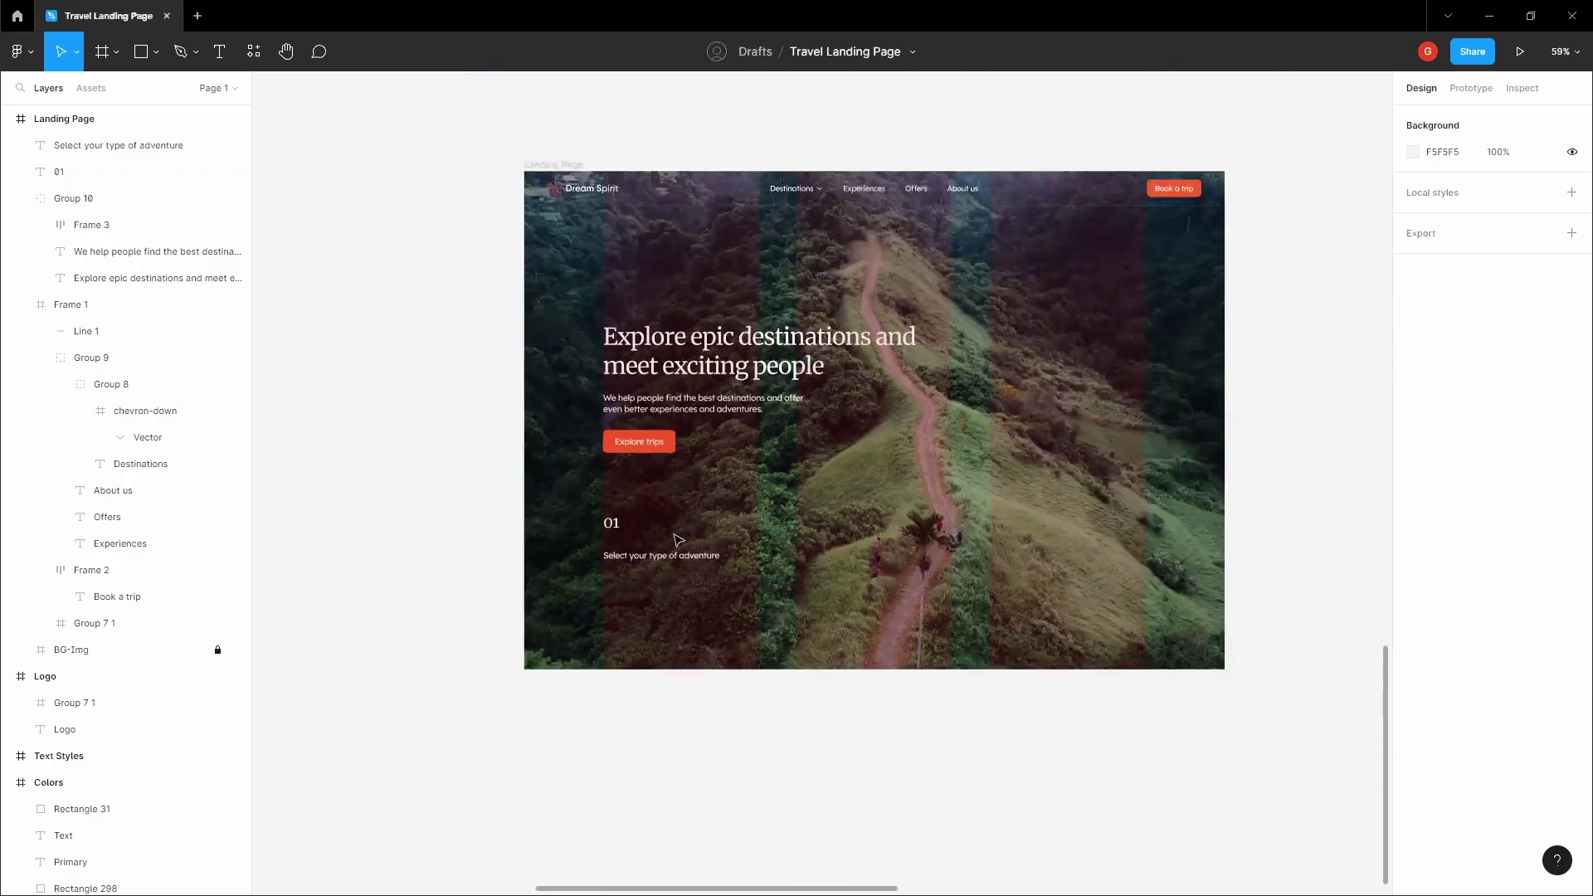
Step: Duplicate the "Select your type of adventure" text just below itself and set the copy's size to 16
{"action": "left_click", "coordinate": [639, 555]}
{"action": "scroll", "coordinate": [643, 558], "scroll_direction": "up", "scroll_amount": 5}
{"action": "left_click_drag", "start_coordinate": [652, 563], "coordinate": [581, 601], "text": "alt"}
{"action": "left_click", "coordinate": [1536, 513]}
{"action": "type", "text": "1"}
{"action": "type", "text": "6"}
{"action": "key", "text": "Tab"}
Step: Replace the copied text with "Browse hundreds of offers on our website and choose the best one for you." over two lines
{"action": "double_click", "coordinate": [582, 602]}
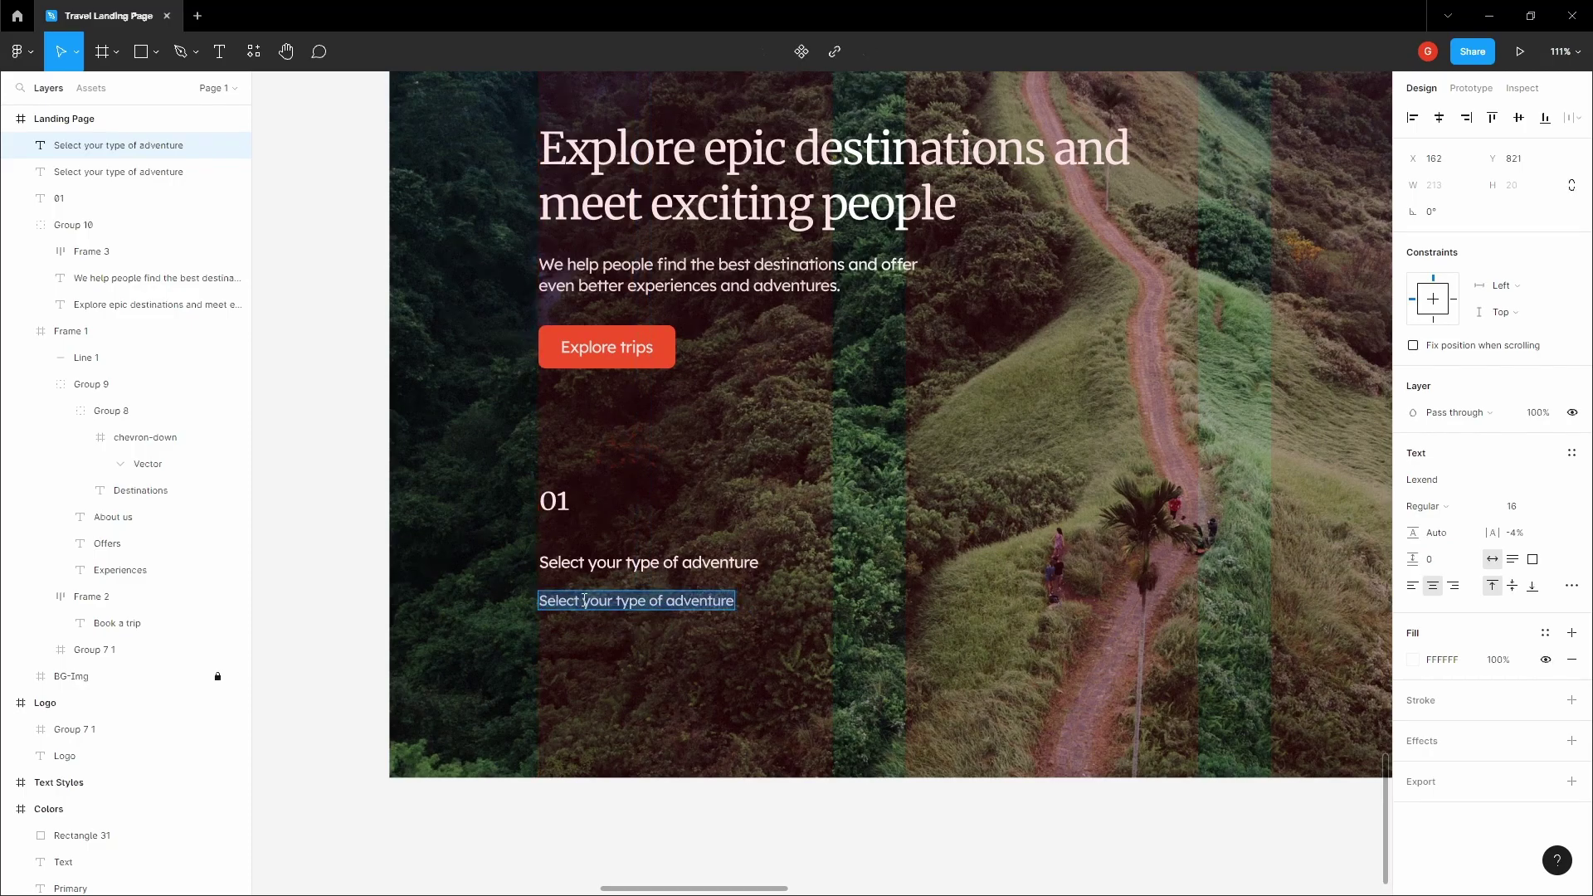
{"action": "type", "text": "Browse hu"}
{"action": "type", "text": "ndd"}
{"action": "type", "text": "red"}
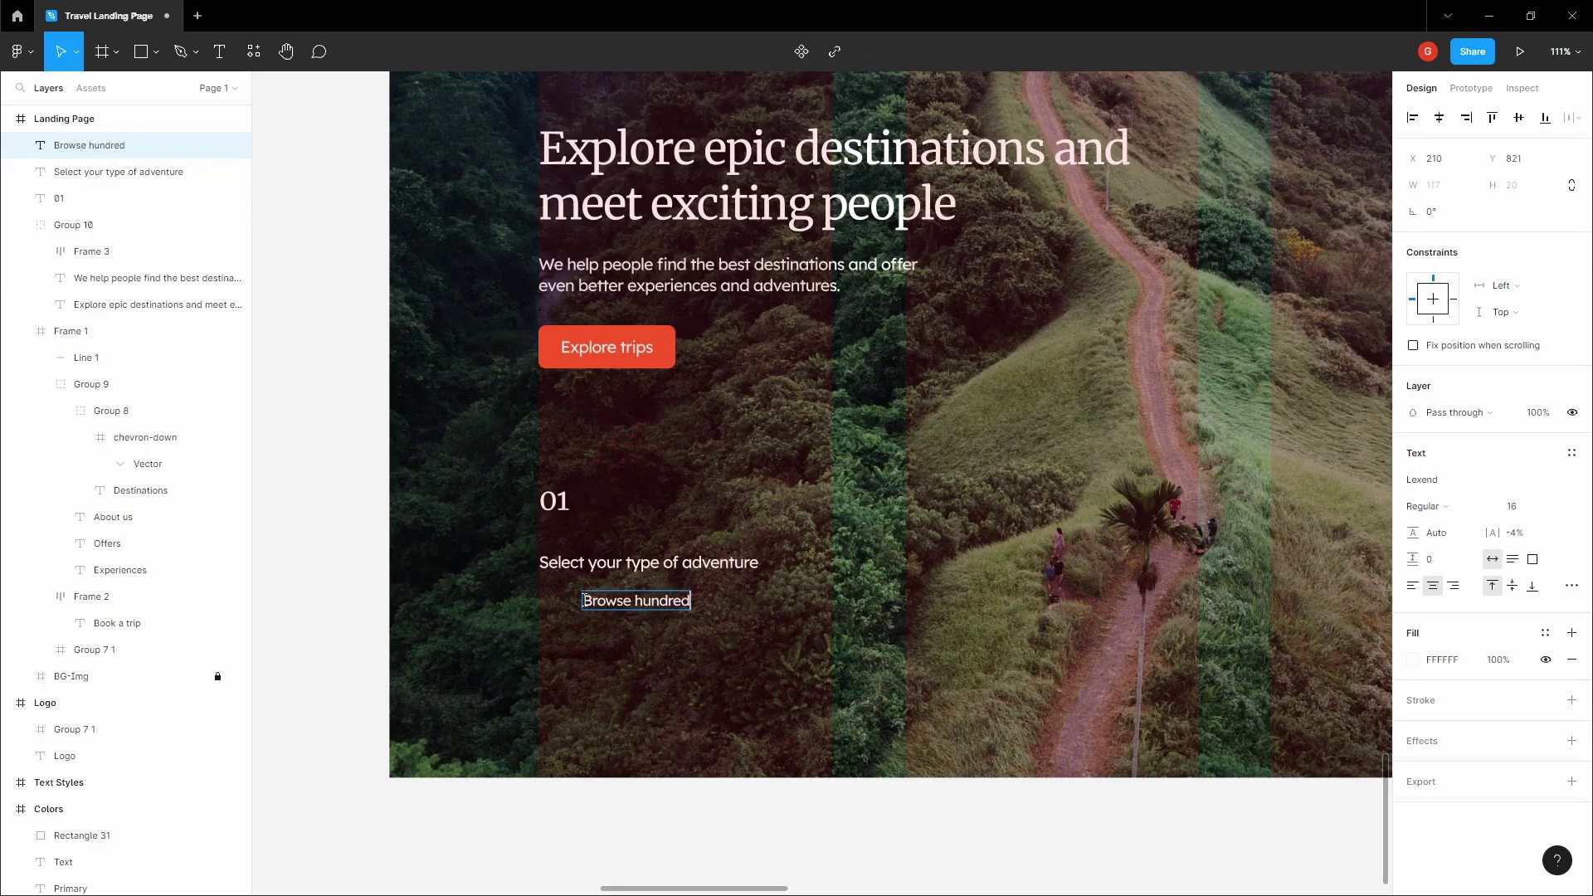
{"action": "type", "text": "s of offe"}
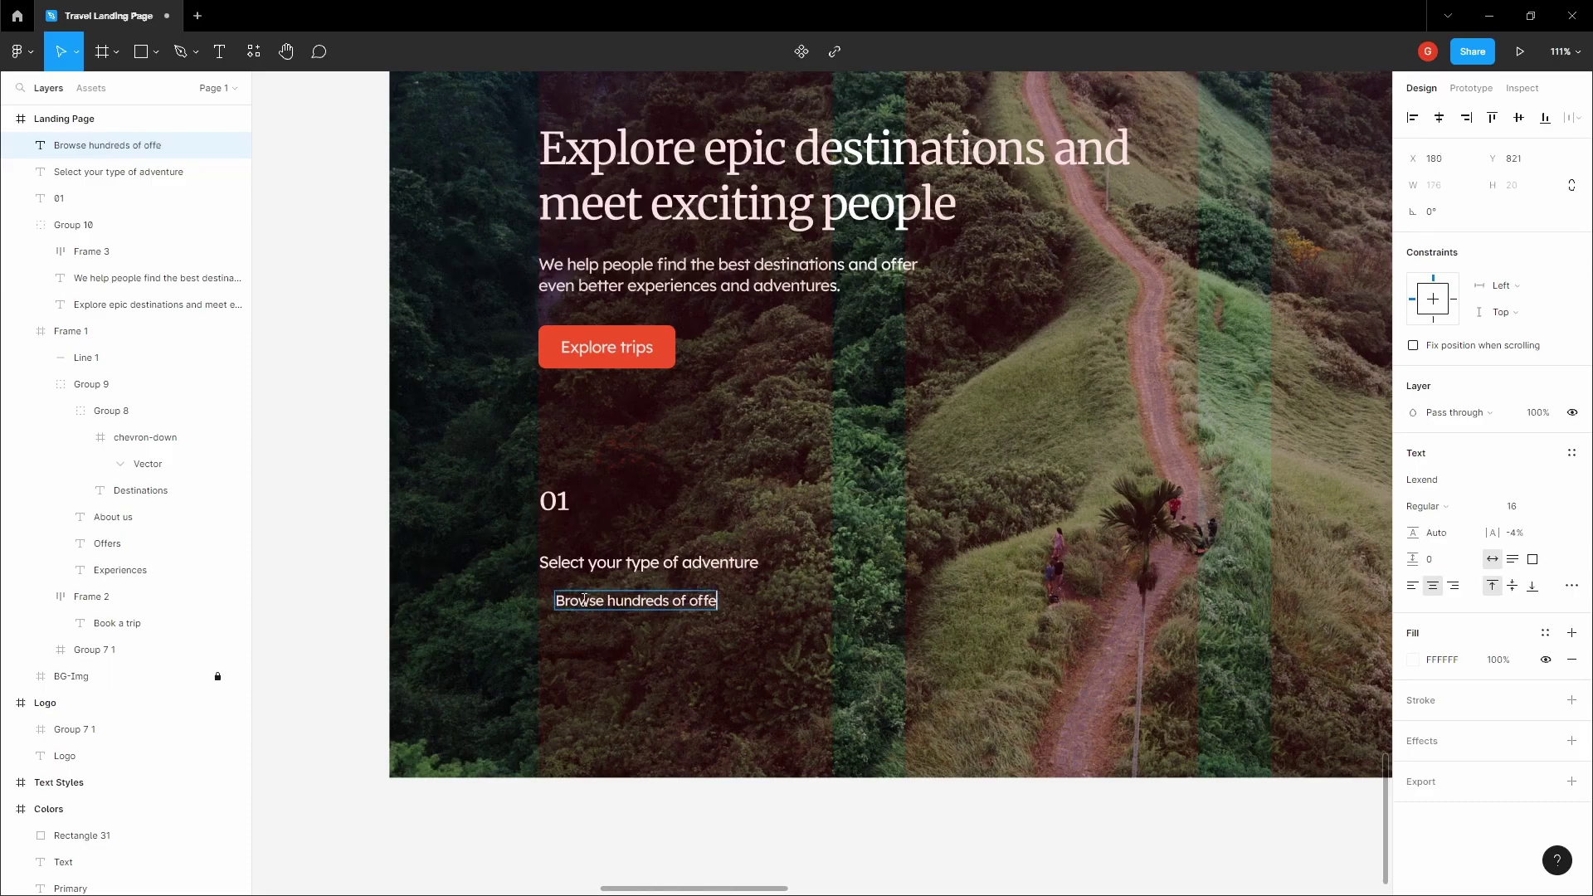
{"action": "type", "text": "rs on our websit"}
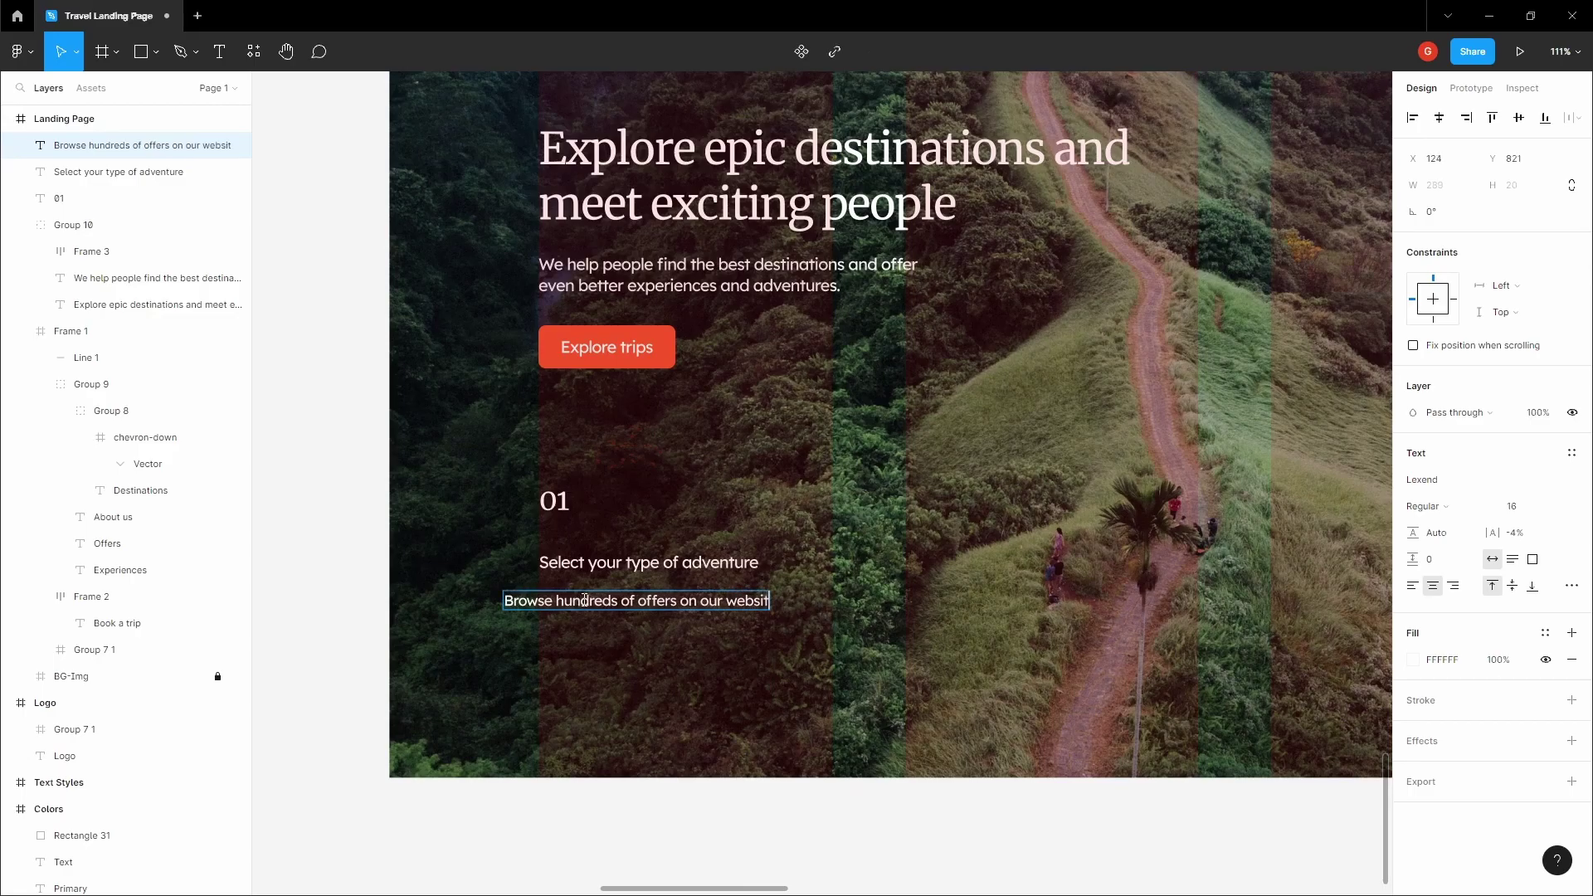
{"action": "type", "text": "e and choose the best one for you."}
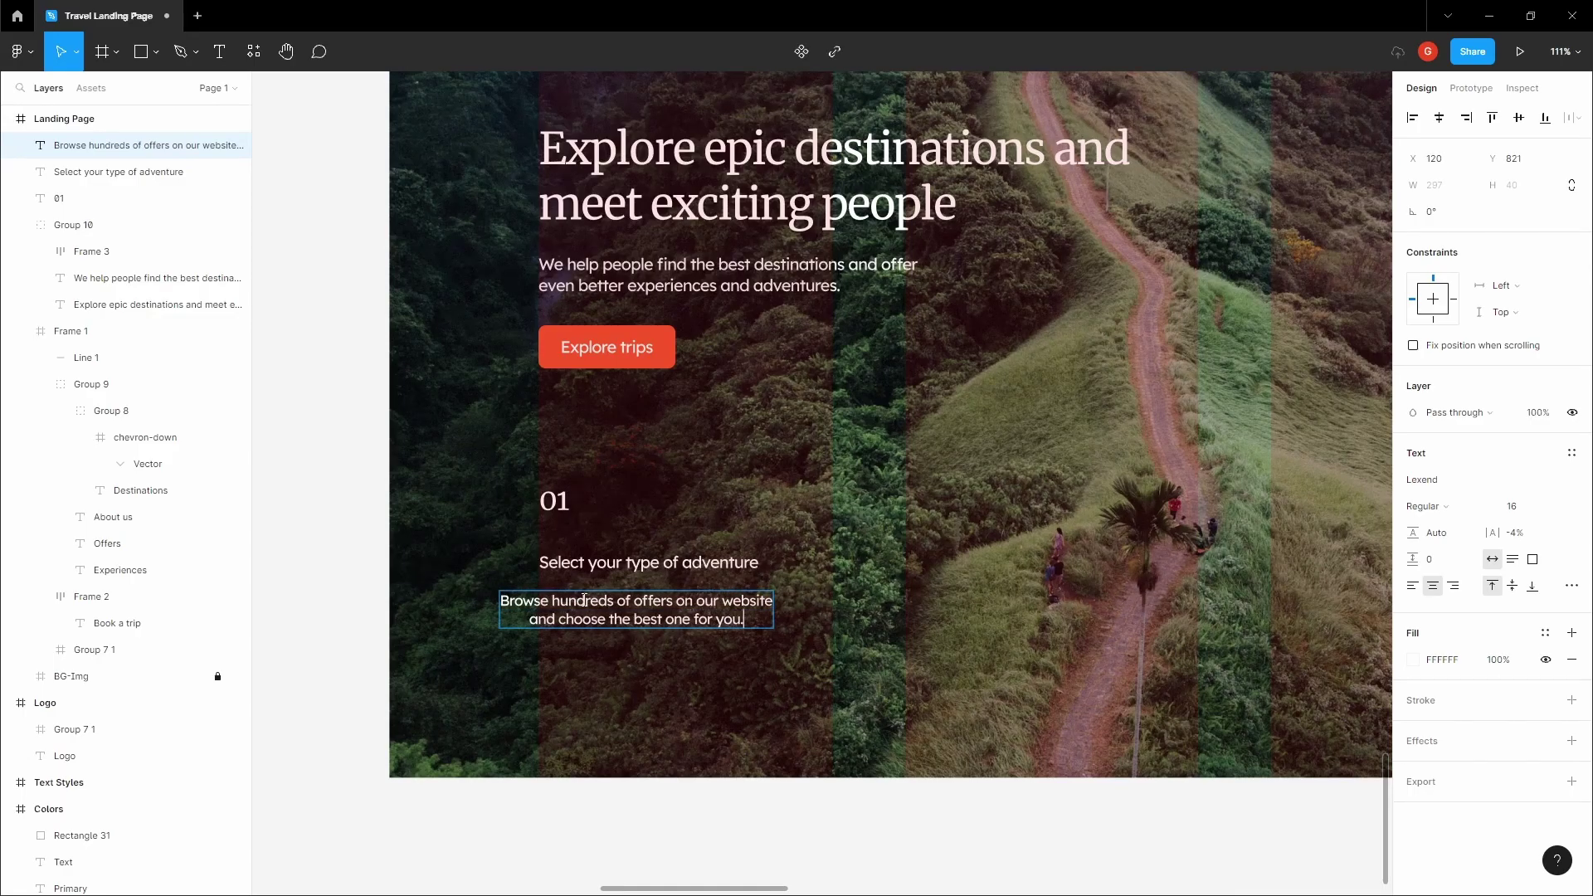
{"action": "key", "text": "Escape"}
Step: Move the description to the first column's left edge and left-align the text of the description, heading and "01"
{"action": "left_click_drag", "start_coordinate": [584, 606], "coordinate": [623, 606]}
{"action": "left_click", "coordinate": [1412, 586]}
{"action": "key", "text": "Tab"}
{"action": "left_click", "coordinate": [1414, 587]}
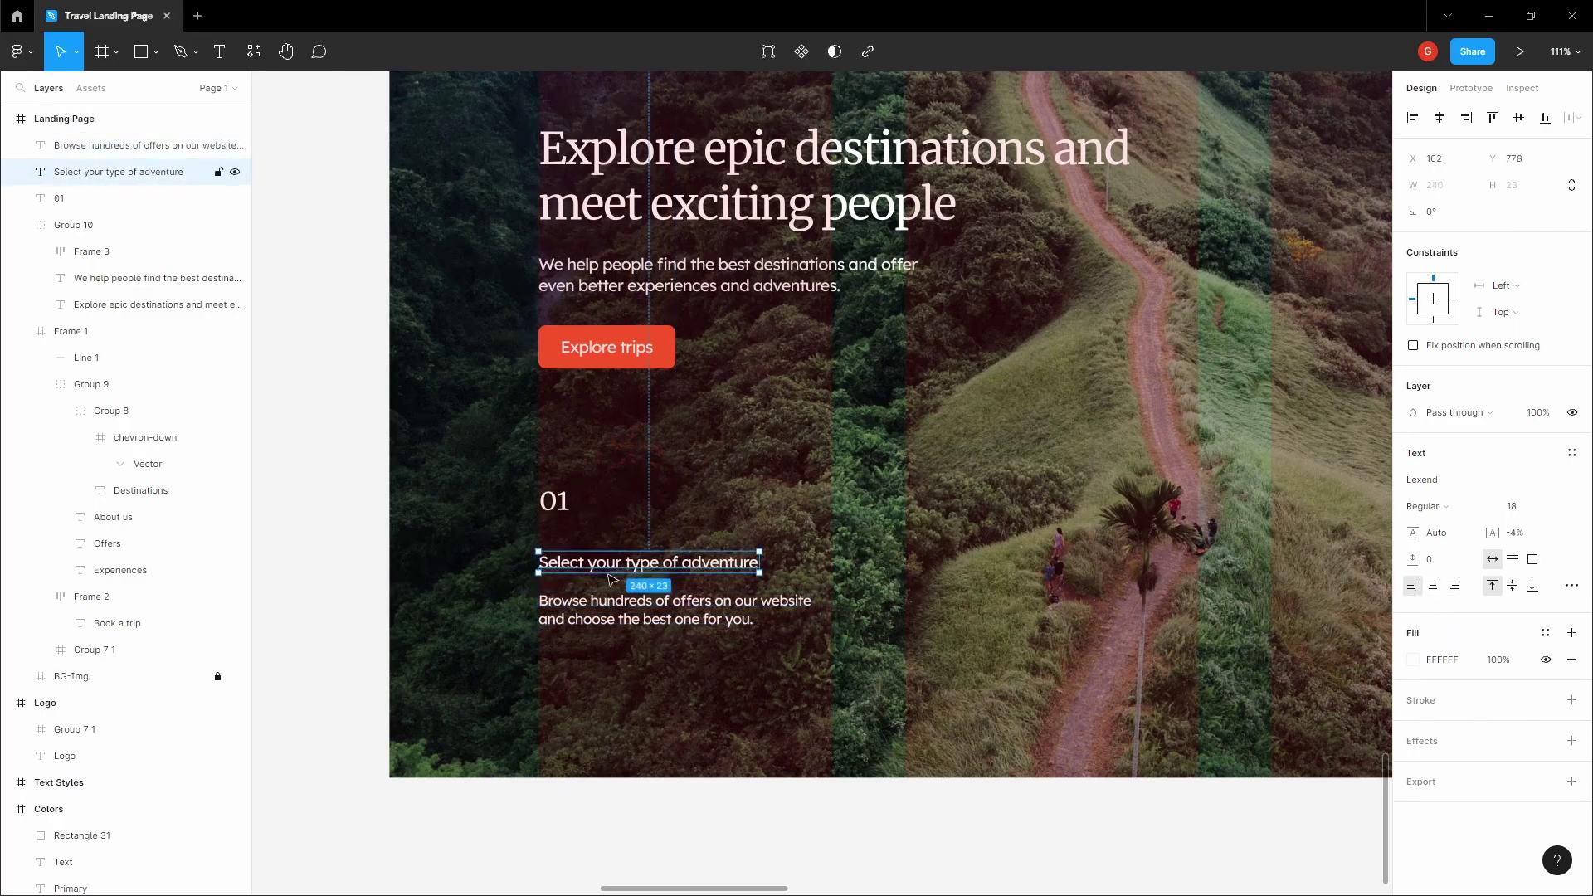
{"action": "key", "text": "Tab"}
{"action": "left_click", "coordinate": [1421, 588]}
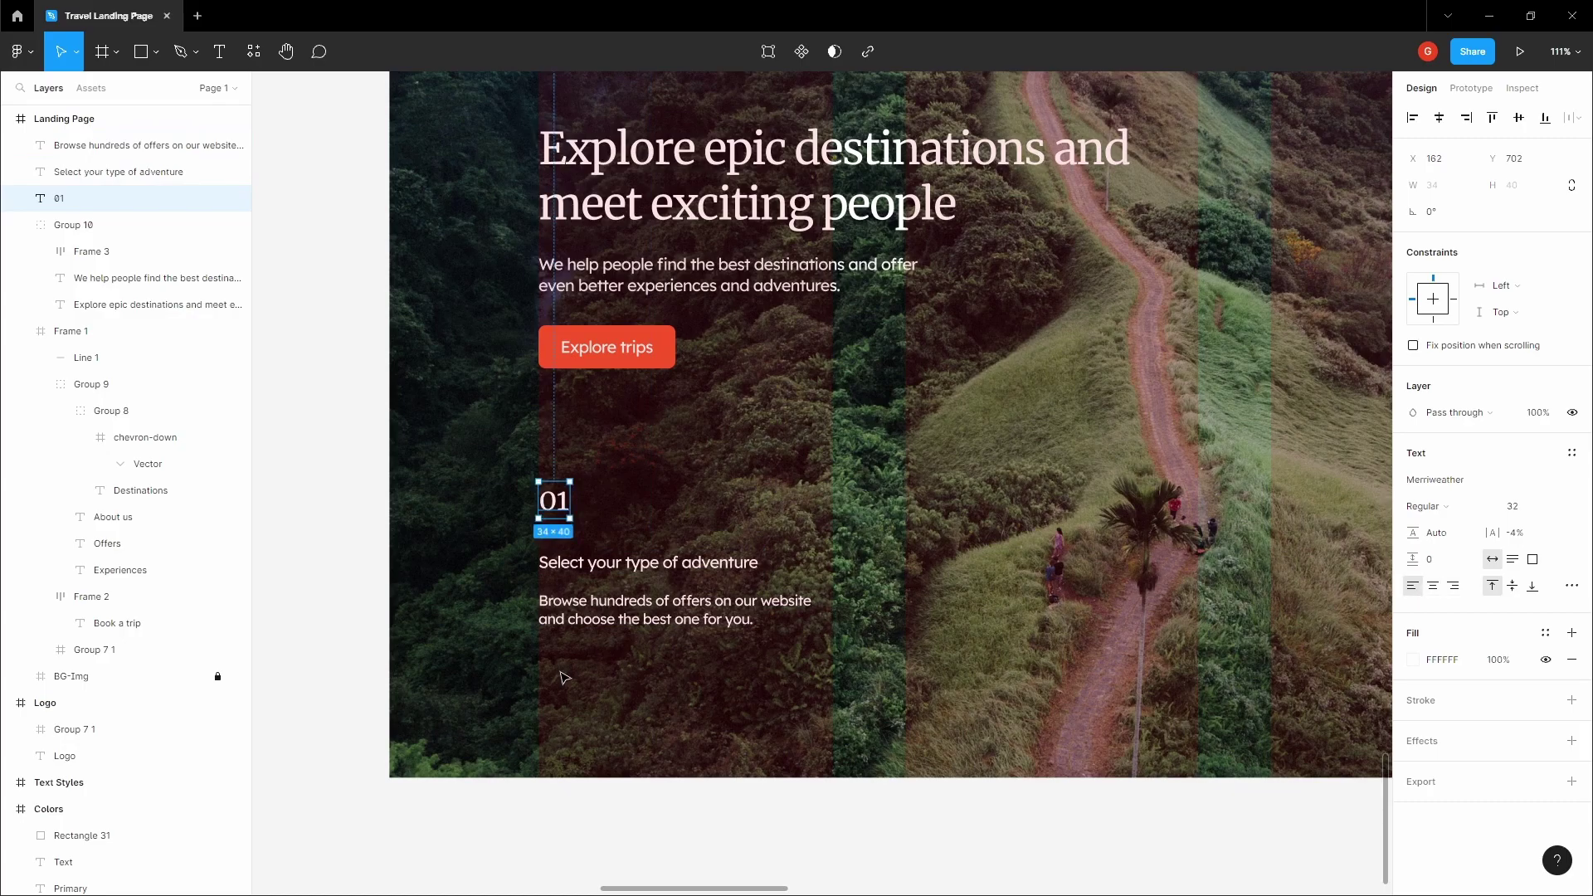
Step: Move the "Select your type of adventure" heading up to Y 754, closer to the "01"
{"action": "key", "text": "shift+Tab"}
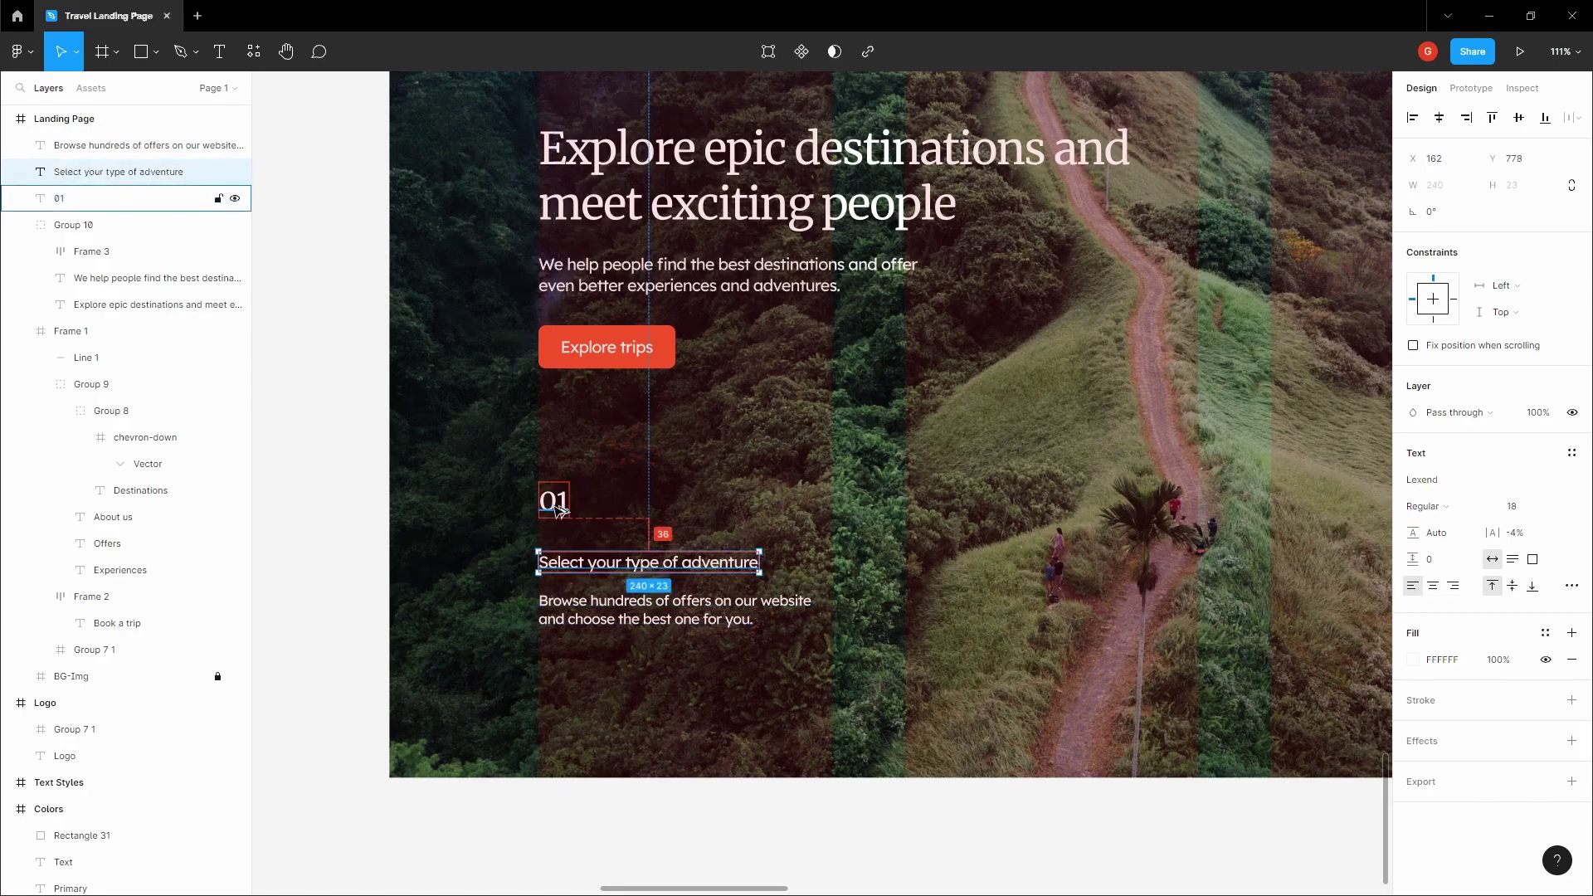
{"action": "key", "text": "alt+shift+Up"}
{"action": "key", "text": "alt+shift+Up"}
{"action": "key", "text": "alt+Up"}
{"action": "key", "text": "alt+Up"}
{"action": "key", "text": "alt+Up"}
{"action": "key", "text": "alt+Up"}
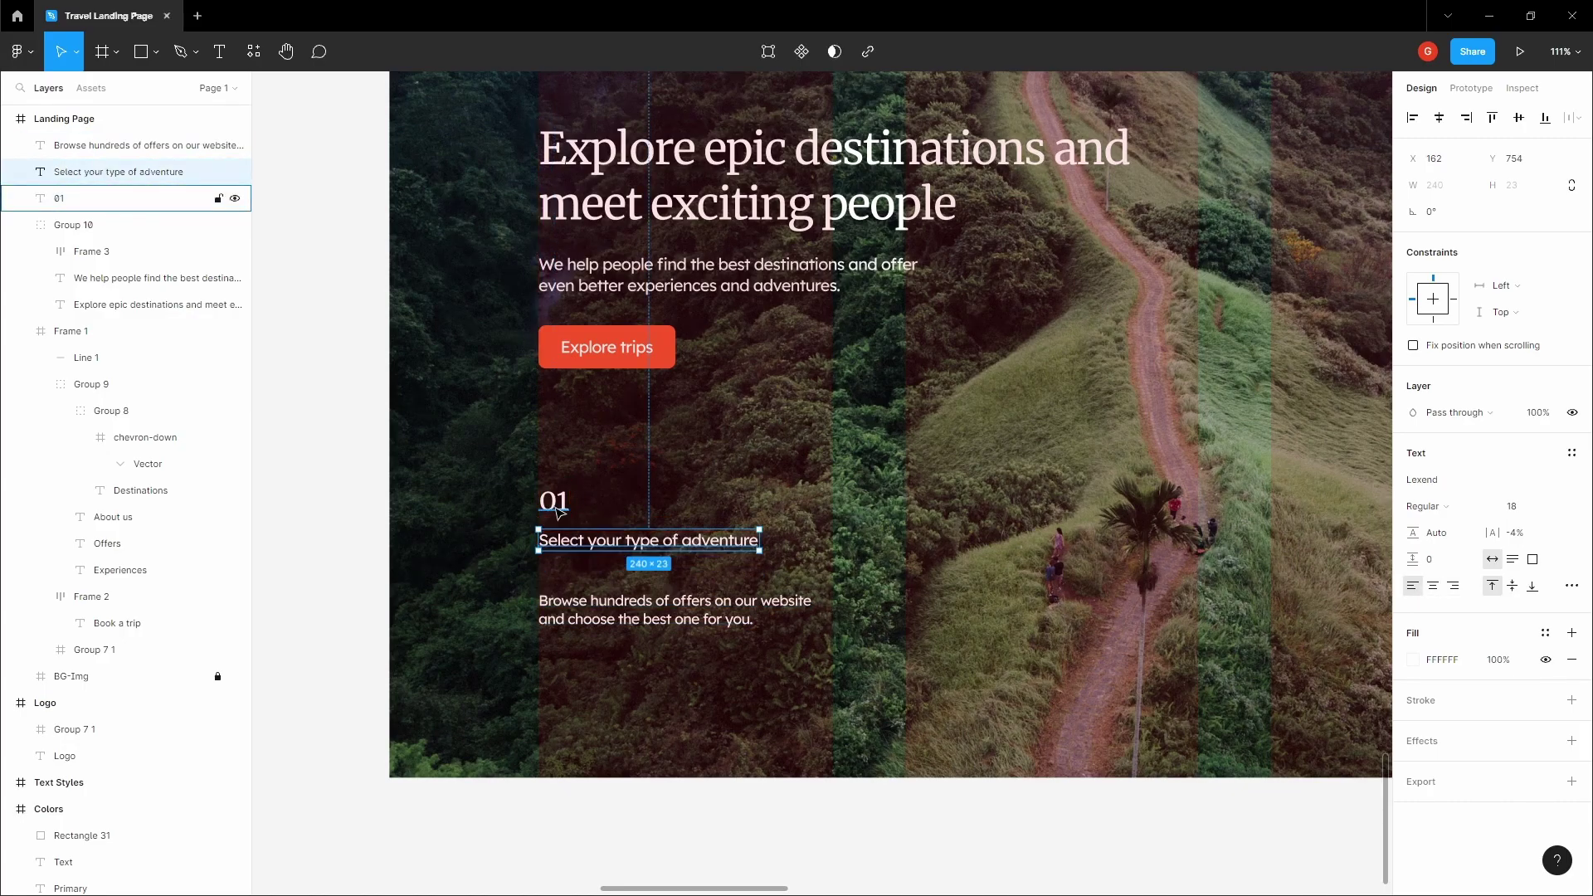
Step: Move the description up to Y 785, leaving 8 px below the heading
{"action": "key", "text": "shift+Tab"}
{"action": "key", "text": "shift+Up"}
{"action": "key", "text": "shift+Up"}
{"action": "key", "text": "shift+Up"}
{"action": "key", "text": "Up"}
{"action": "key", "text": "Up"}
{"action": "key", "text": "Up"}
{"action": "key", "text": "Up"}
{"action": "key", "text": "Up"}
{"action": "key", "text": "Up"}
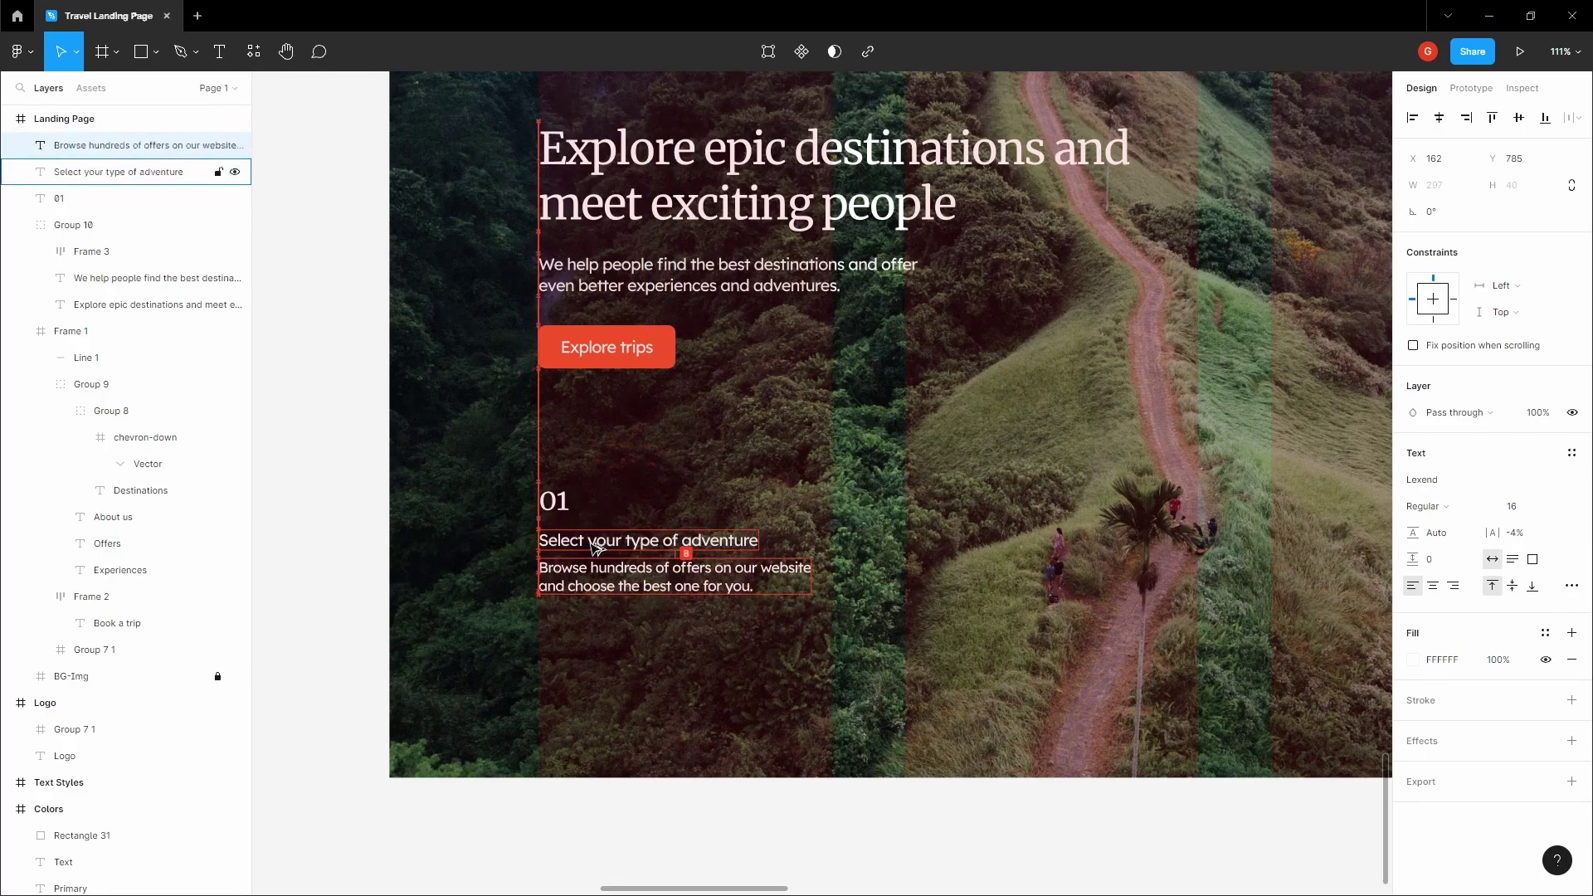
Step: Try the Light weight on the description and hide the layout grids to judge its readability
{"action": "left_click", "coordinate": [1440, 505]}
{"action": "left_click", "coordinate": [1441, 486]}
{"action": "left_click", "coordinate": [829, 476]}
{"action": "scroll", "coordinate": [809, 475], "scroll_direction": "down", "scroll_amount": 1}
{"action": "left_click_drag", "start_coordinate": [807, 475], "coordinate": [767, 516]}
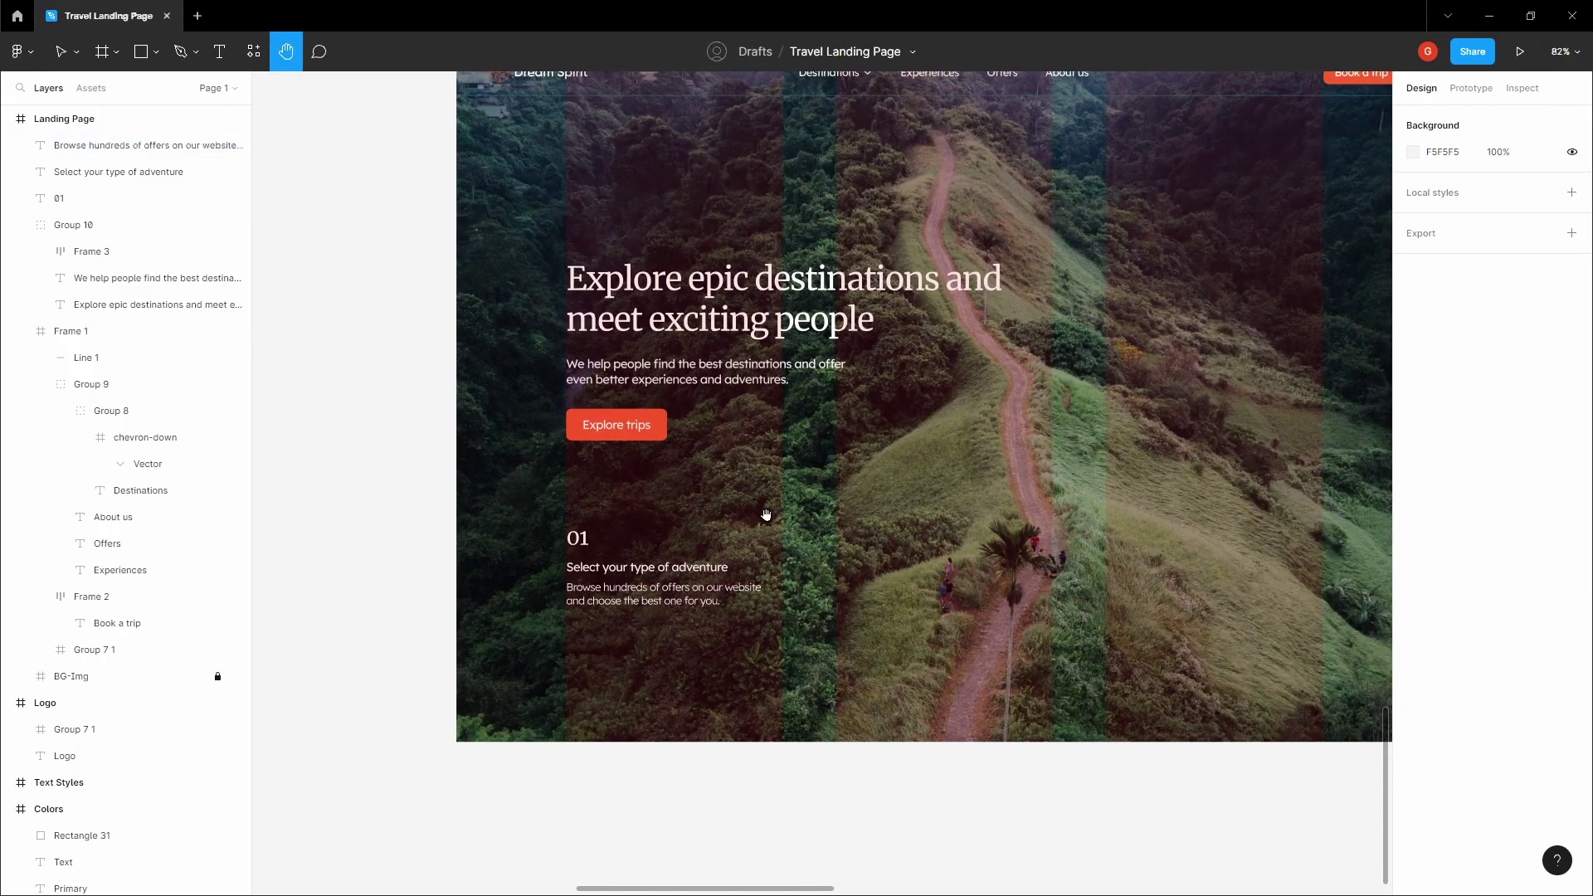
{"action": "key", "text": "ctrl+shift+4"}
{"action": "left_click_drag", "start_coordinate": [612, 591], "coordinate": [591, 604]}
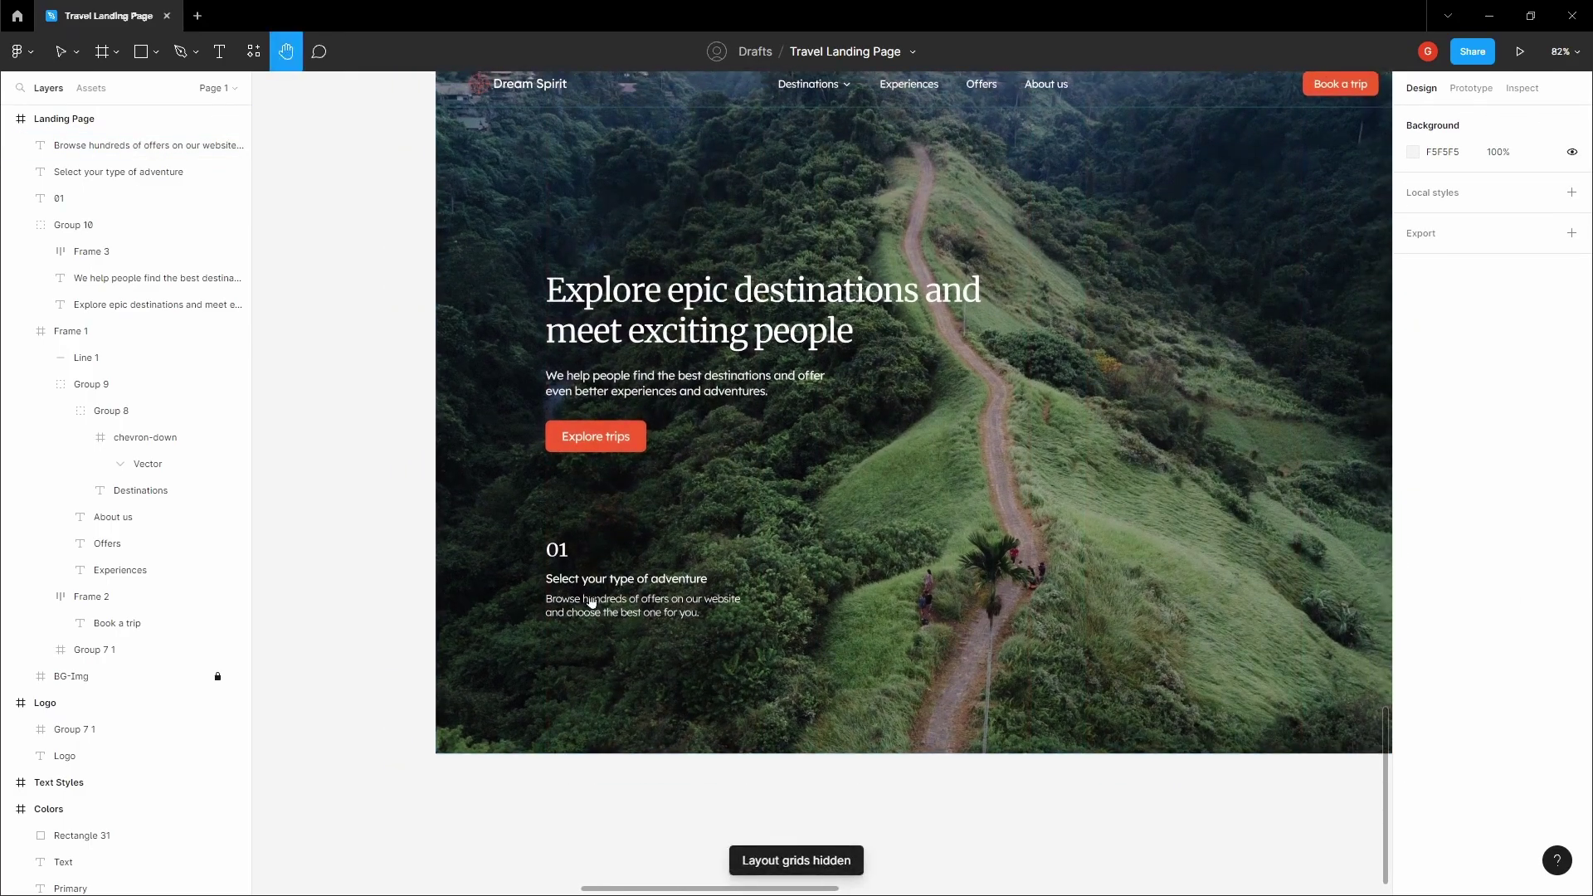
Step: Set the description's font weight back to Regular
{"action": "key", "text": "v"}
{"action": "left_click", "coordinate": [592, 603]}
{"action": "scroll", "coordinate": [592, 603], "scroll_direction": "up", "scroll_amount": 3}
{"action": "left_click", "coordinate": [1433, 506]}
{"action": "left_click", "coordinate": [1447, 526]}
Step: Copy the Text swatch's colour from the Colors frame and apply F1F1F1 as the description's fill
{"action": "scroll", "coordinate": [983, 423], "scroll_direction": "down", "scroll_amount": 3}
{"action": "left_click", "coordinate": [973, 433]}
{"action": "left_click_drag", "start_coordinate": [961, 443], "coordinate": [784, 565]}
{"action": "scroll", "coordinate": [784, 561], "scroll_direction": "down", "scroll_amount": 4}
{"action": "left_click_drag", "start_coordinate": [843, 356], "coordinate": [764, 710]}
{"action": "left_click_drag", "start_coordinate": [820, 158], "coordinate": [765, 490]}
{"action": "scroll", "coordinate": [765, 476], "scroll_direction": "down", "scroll_amount": 1}
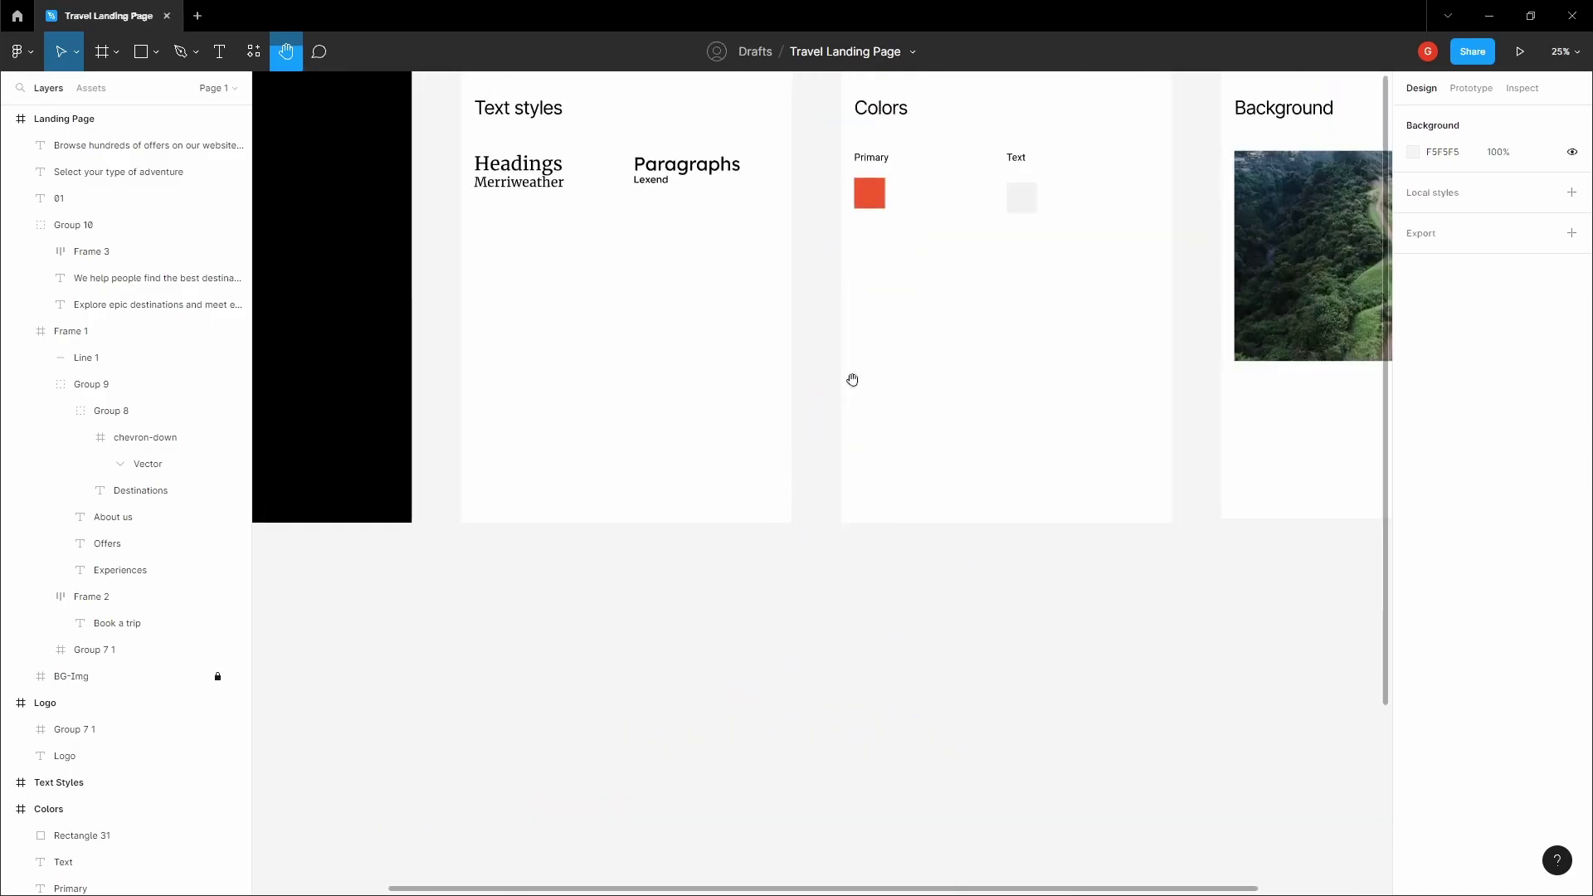
{"action": "key", "text": "v"}
{"action": "left_click", "coordinate": [1022, 196]}
{"action": "left_click", "coordinate": [911, 671]}
{"action": "left_click_drag", "start_coordinate": [911, 672], "coordinate": [793, 443]}
{"action": "scroll", "coordinate": [911, 473], "scroll_direction": "up", "scroll_amount": 8}
{"action": "left_click", "coordinate": [771, 541]}
{"action": "left_click", "coordinate": [1459, 660]}
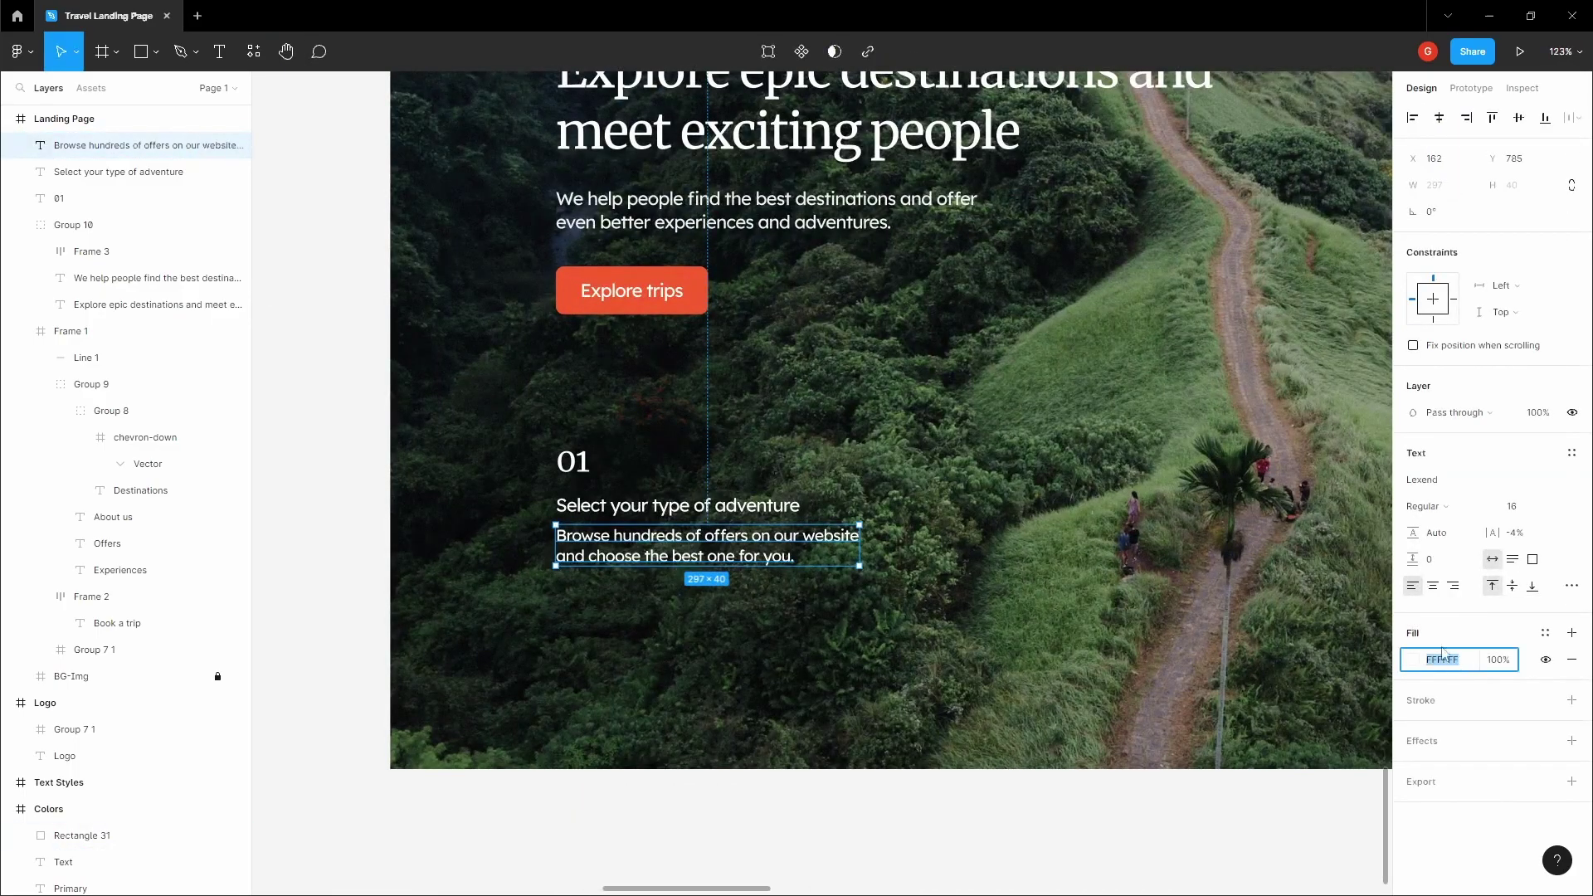
{"action": "key", "text": "ctrl+v"}
Step: Set the font weight of the "Browse hundreds of offers" description to Light
{"action": "left_click", "coordinate": [979, 477]}
{"action": "scroll", "coordinate": [954, 479], "scroll_direction": "down", "scroll_amount": 1}
{"action": "left_click_drag", "start_coordinate": [936, 480], "coordinate": [791, 545]}
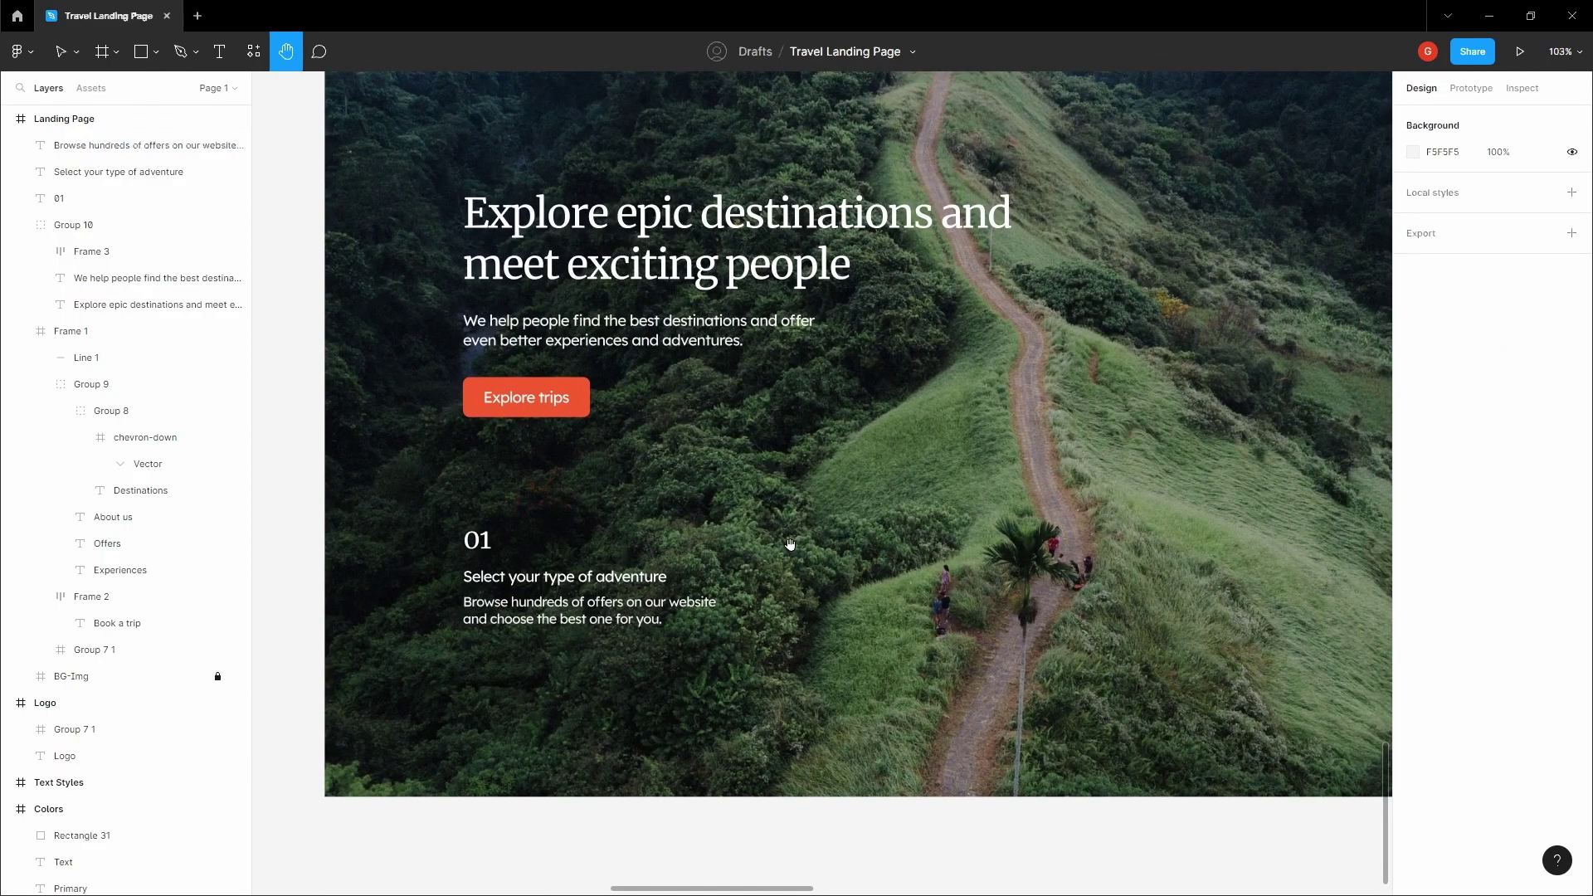
{"action": "key", "text": "v"}
{"action": "left_click", "coordinate": [589, 611]}
{"action": "left_click", "coordinate": [1452, 500]}
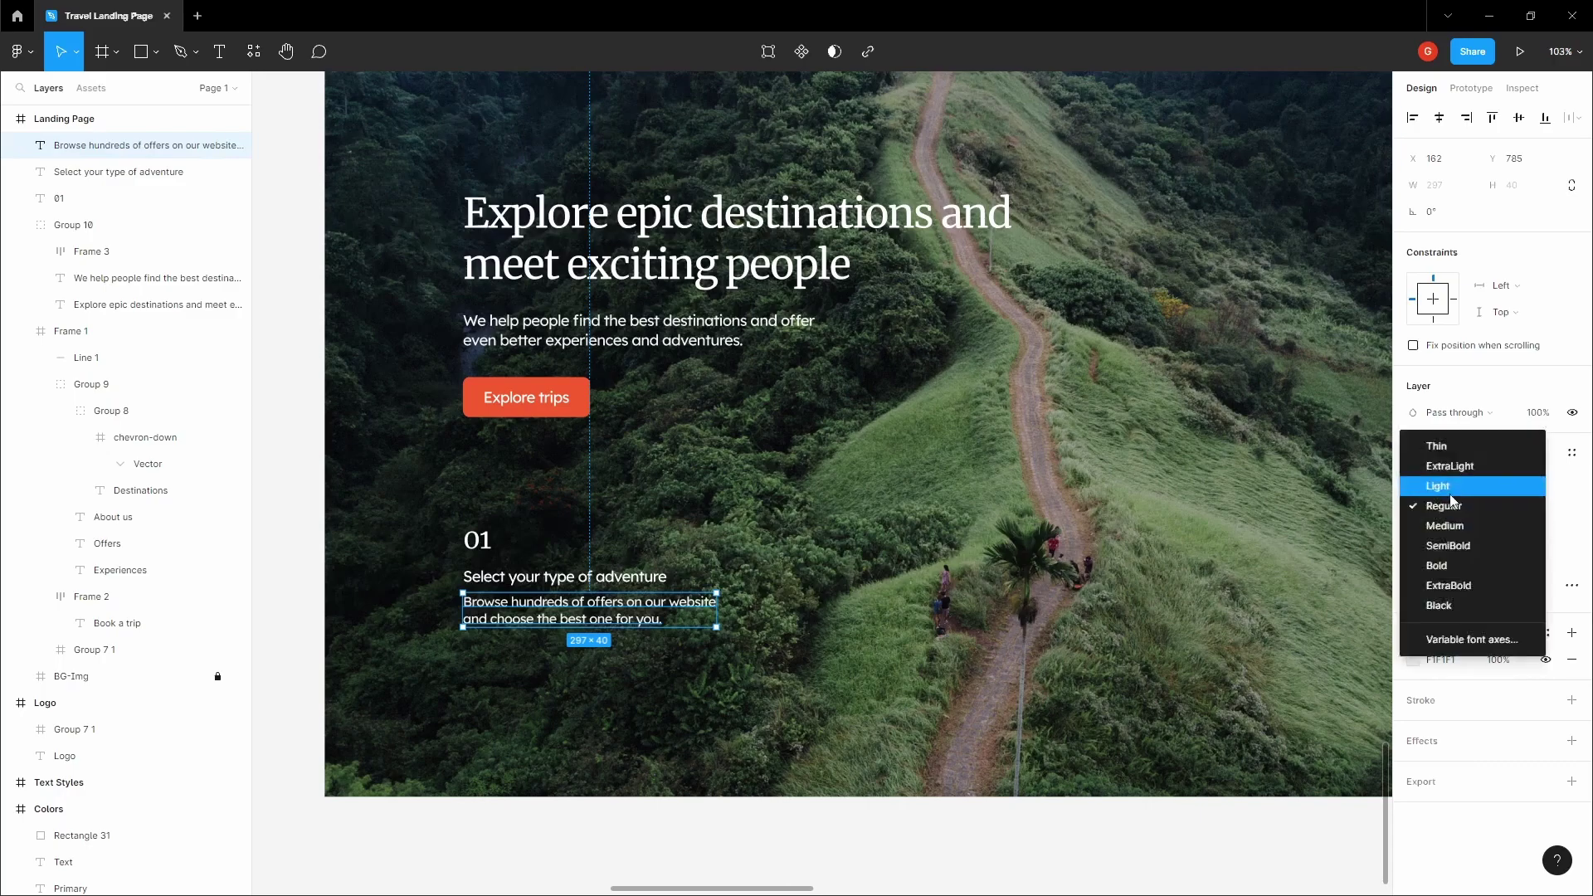
{"action": "left_click", "coordinate": [1443, 484]}
{"action": "left_click", "coordinate": [929, 420]}
Step: Group the "01", its heading and its description
{"action": "left_click", "coordinate": [586, 608]}
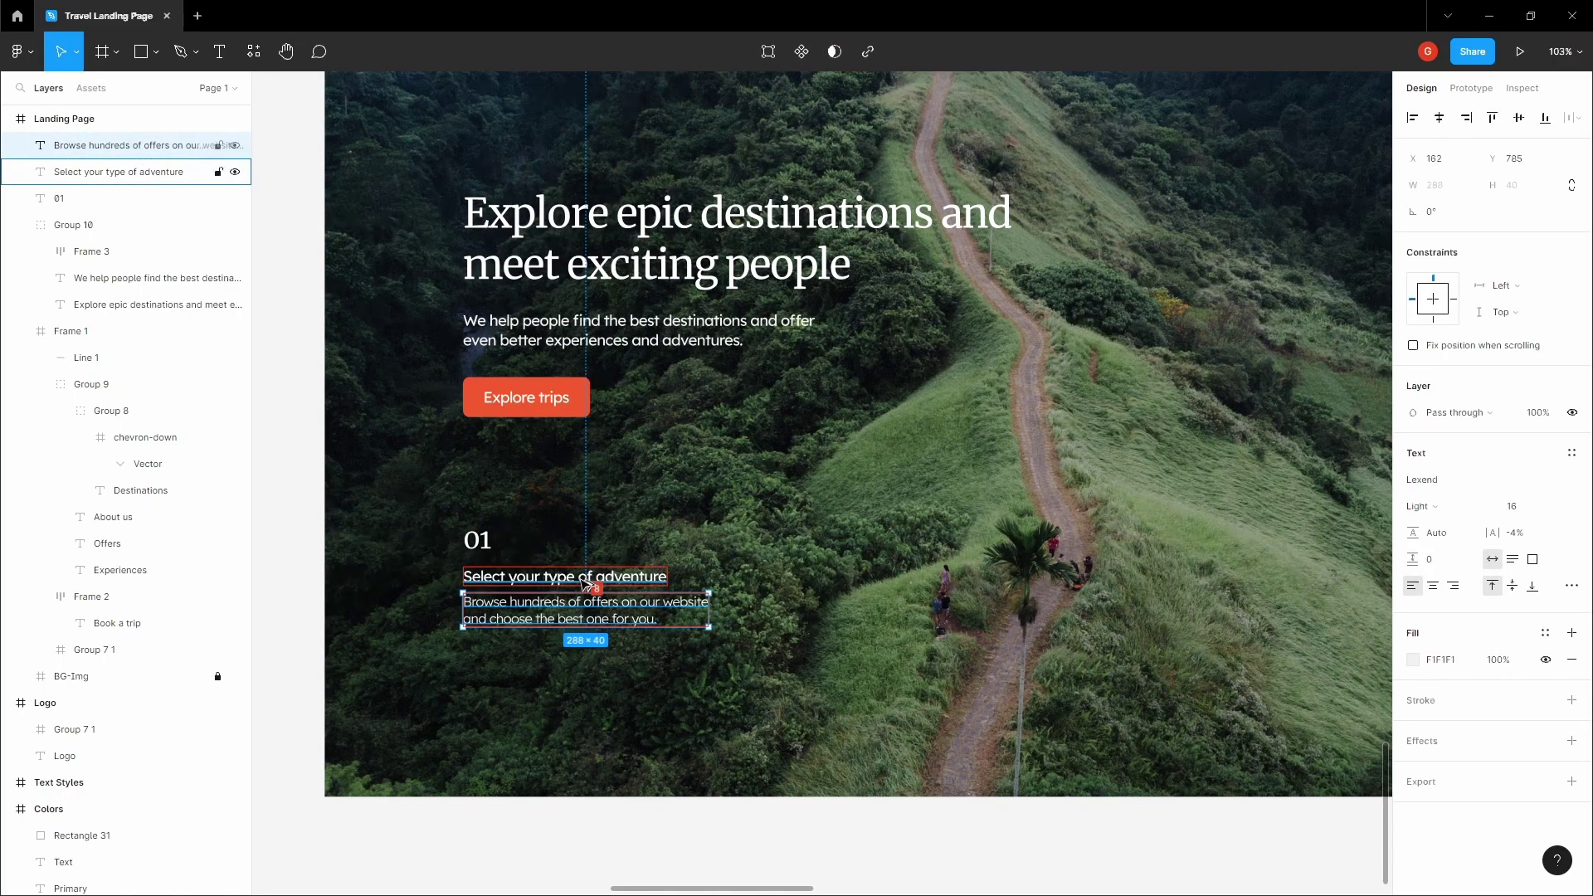
{"action": "left_click", "coordinate": [585, 581], "text": "shift"}
{"action": "left_click", "coordinate": [489, 547], "text": "shift"}
{"action": "key", "text": "ctrl+g"}
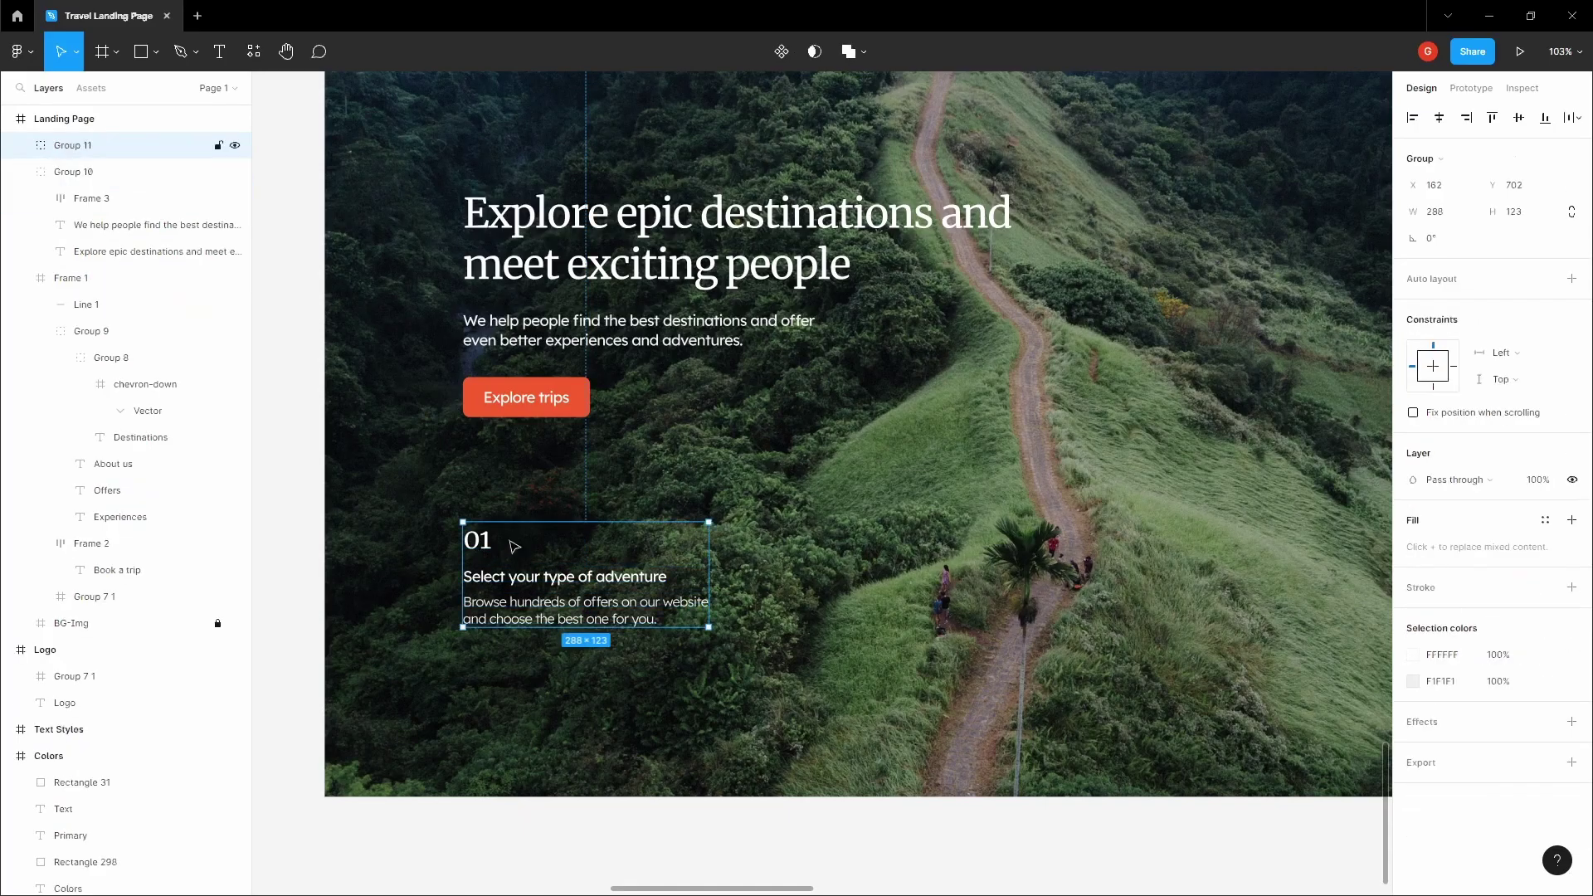
{"action": "left_click", "coordinate": [464, 834]}
Step: Show the layout grids again and copy the 01 block, moved lower on the page, to the second column's left edge
{"action": "left_click", "coordinate": [744, 469]}
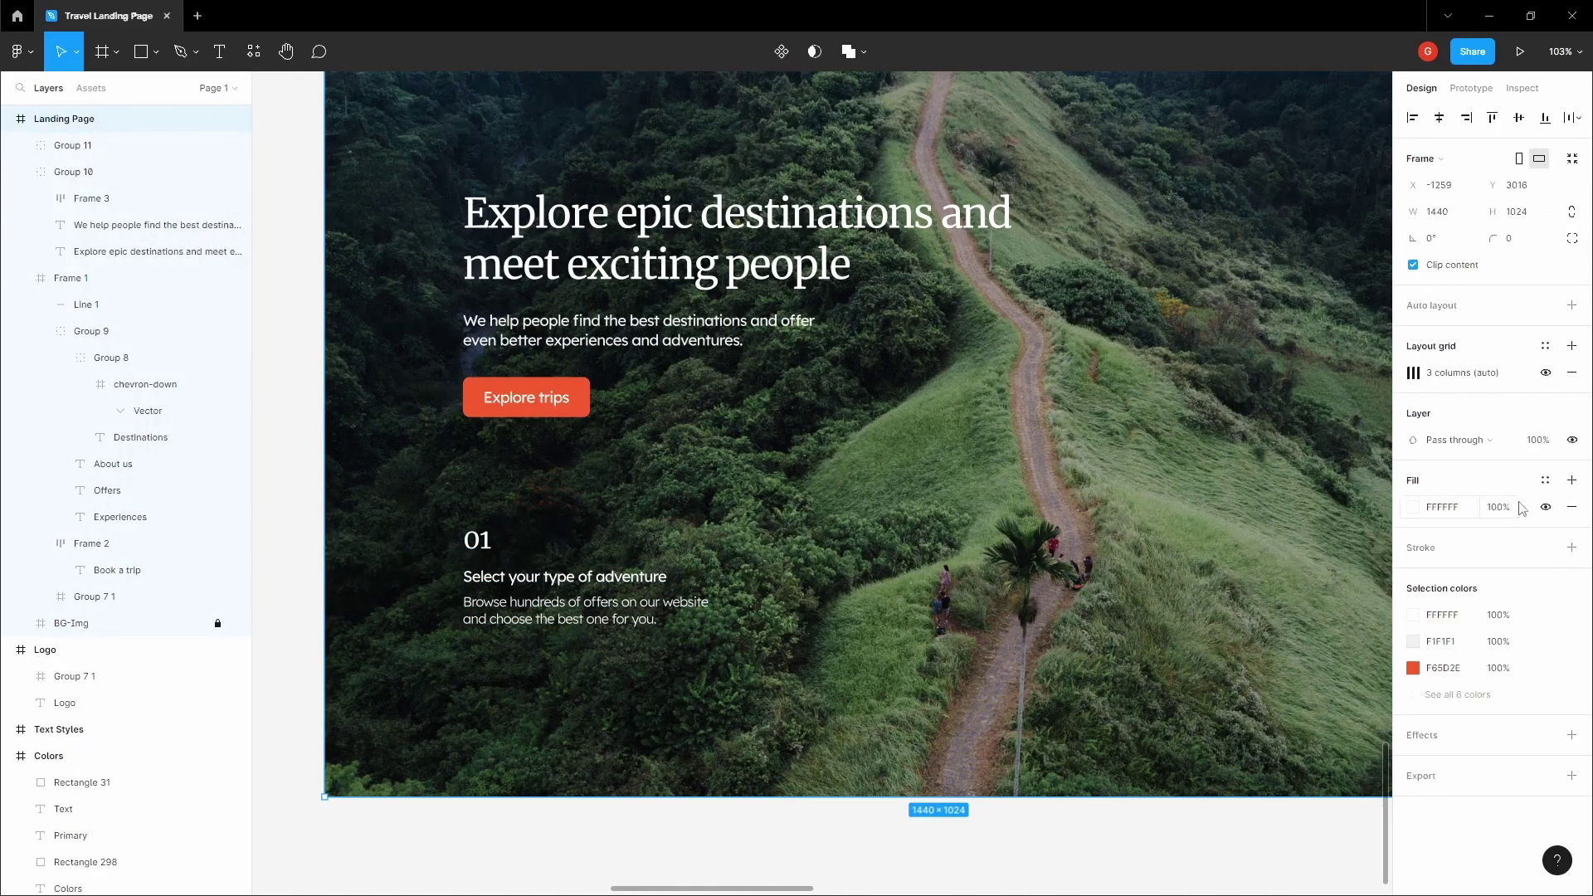
{"action": "left_click", "coordinate": [1546, 373]}
{"action": "left_click", "coordinate": [556, 584]}
{"action": "left_click_drag", "start_coordinate": [556, 585], "coordinate": [861, 636]}
Step: Change the second column's number to "02" and its heading to "Book your trips date"
{"action": "double_click", "coordinate": [838, 596]}
{"action": "type", "text": "02"}
{"action": "double_click", "coordinate": [845, 629]}
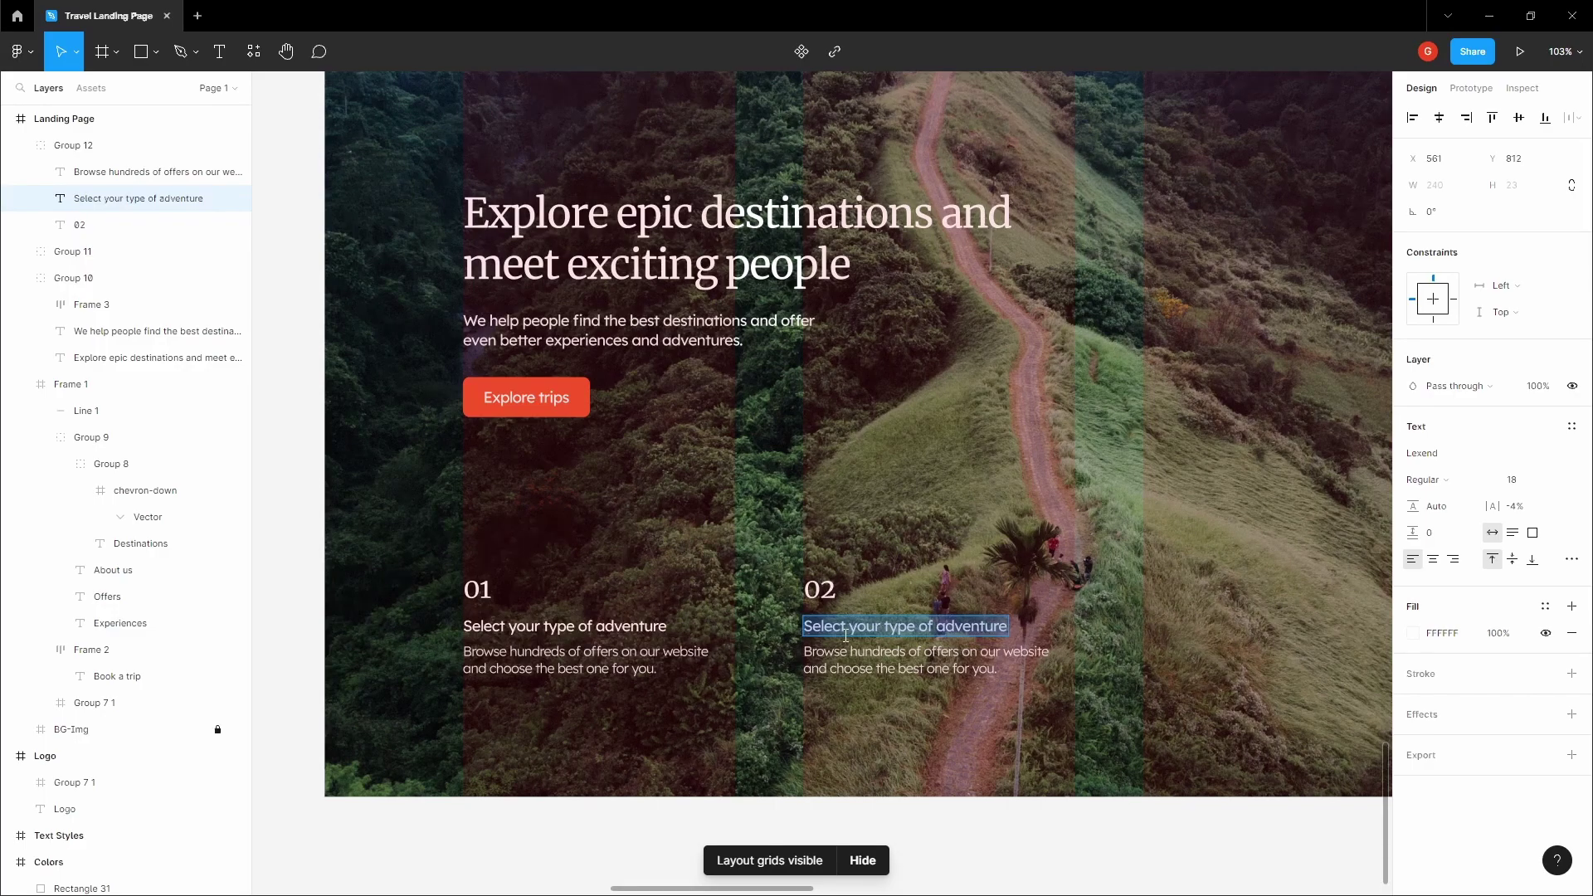
{"action": "type", "text": "Book your trips date"}
Step: Replace the second column's description with "Select the date of your trip and select all the essentials for your trip."
{"action": "double_click", "coordinate": [884, 656]}
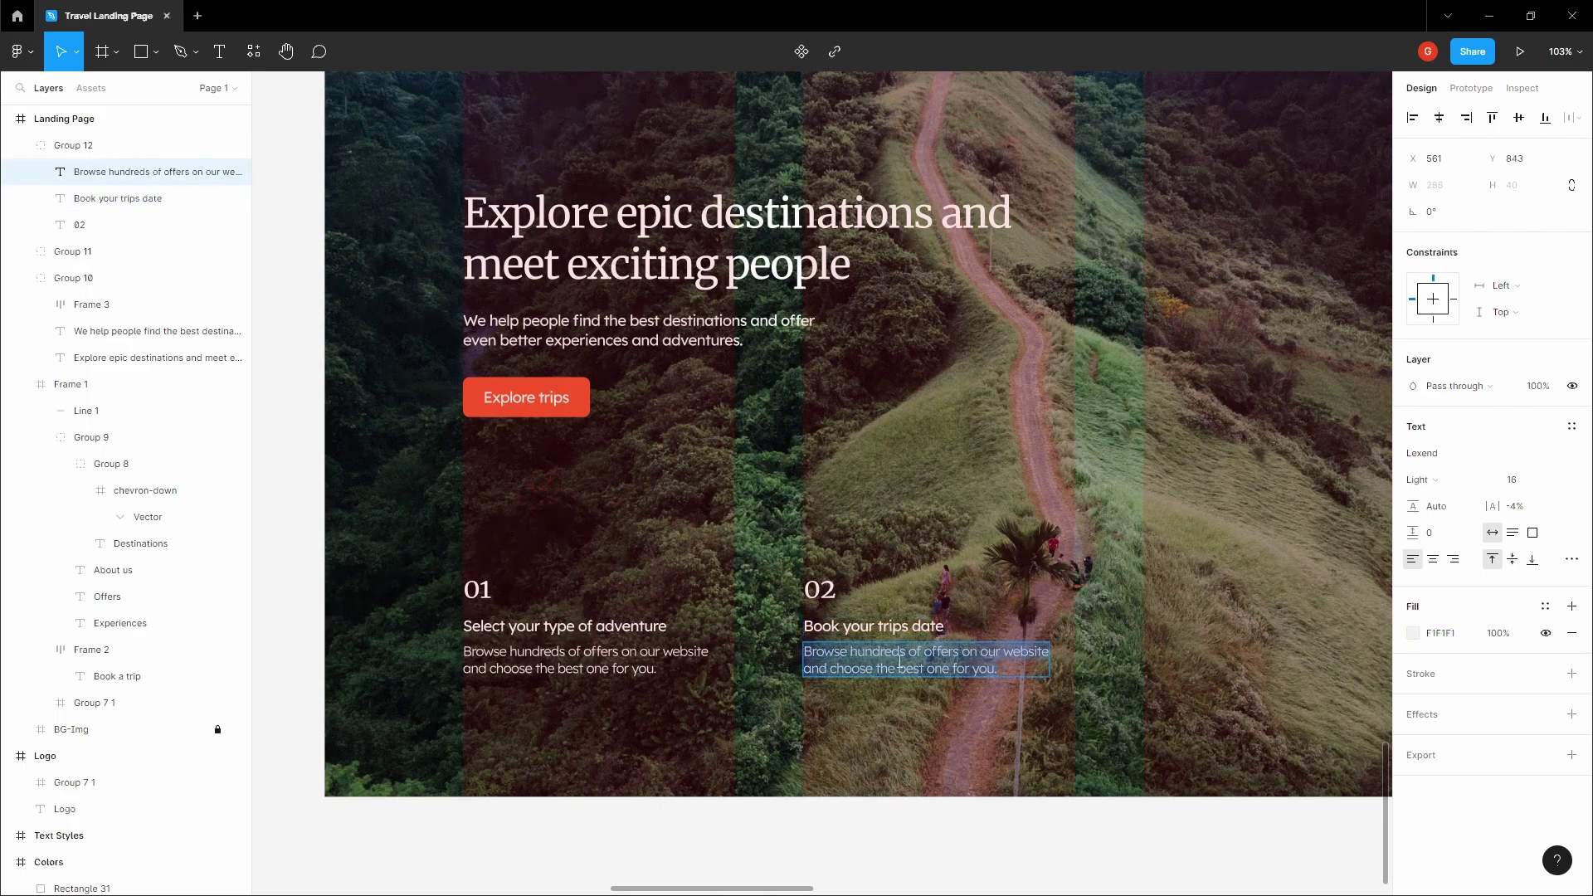
{"action": "type", "text": "Selec"}
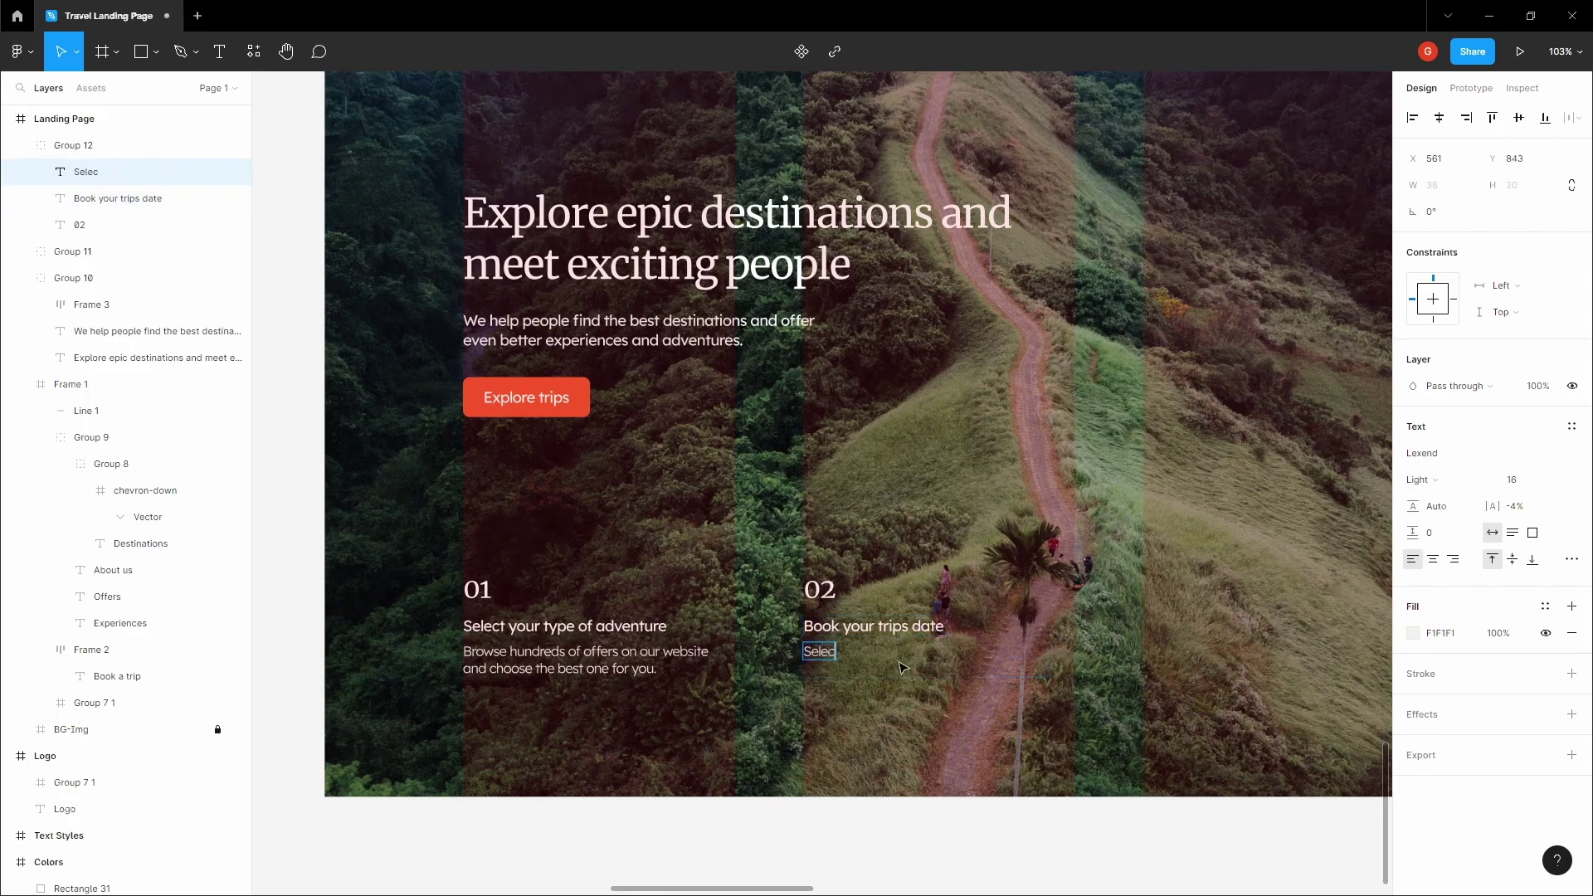
{"action": "type", "text": "t the date of"}
{"action": "type", "text": " your trip and select"}
{"action": "type", "text": " all the essenti"}
{"action": "type", "text": "als for your trip"}
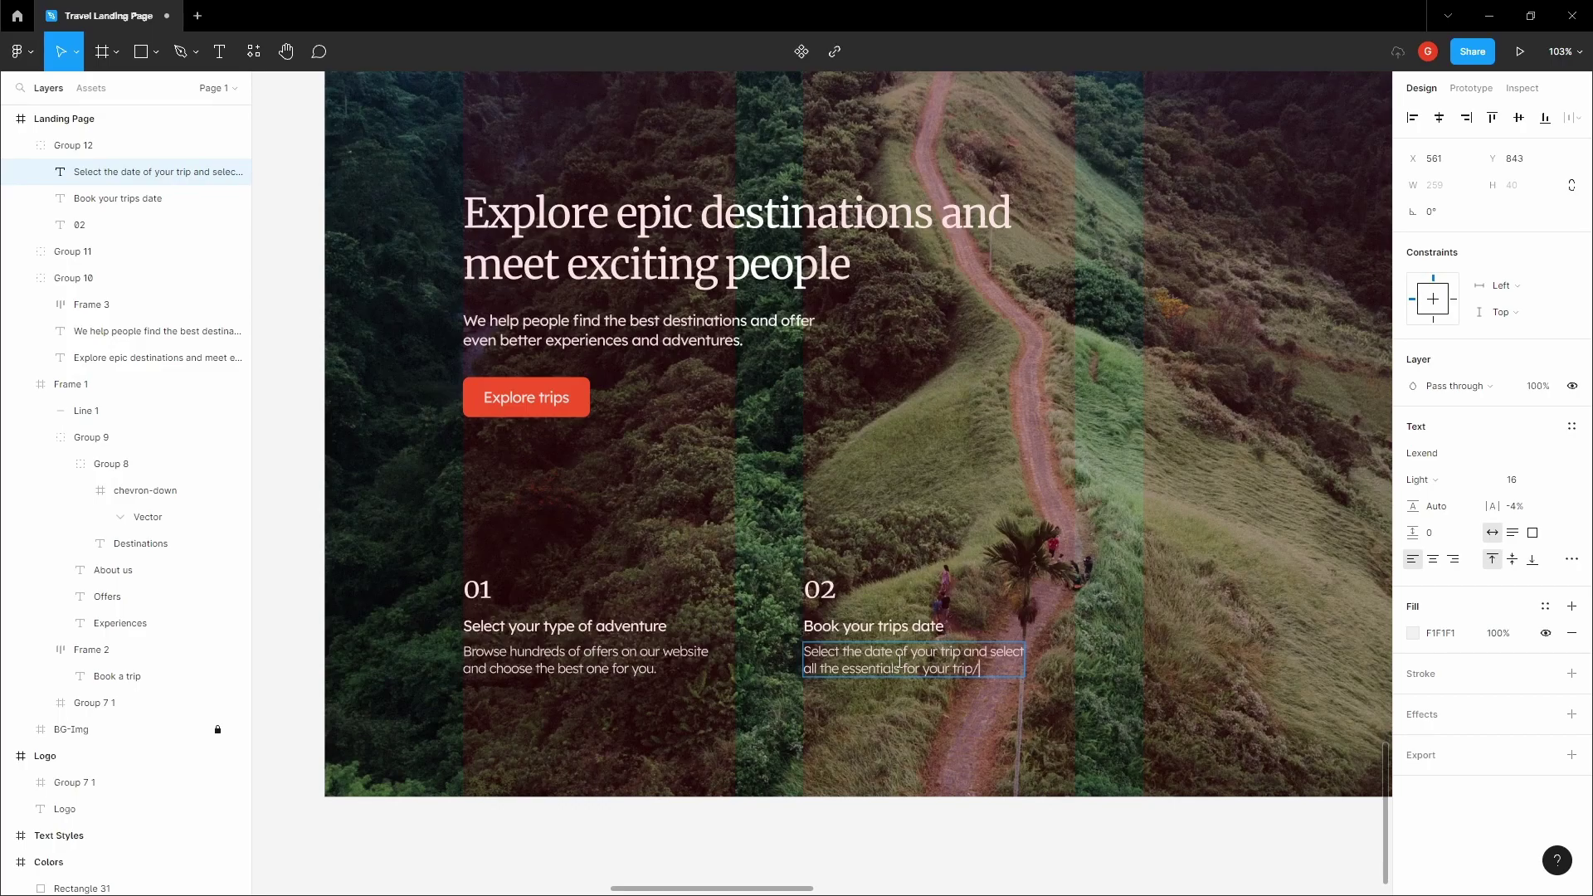
{"action": "left_click", "coordinate": [955, 601]}
{"action": "left_click", "coordinate": [956, 600]}
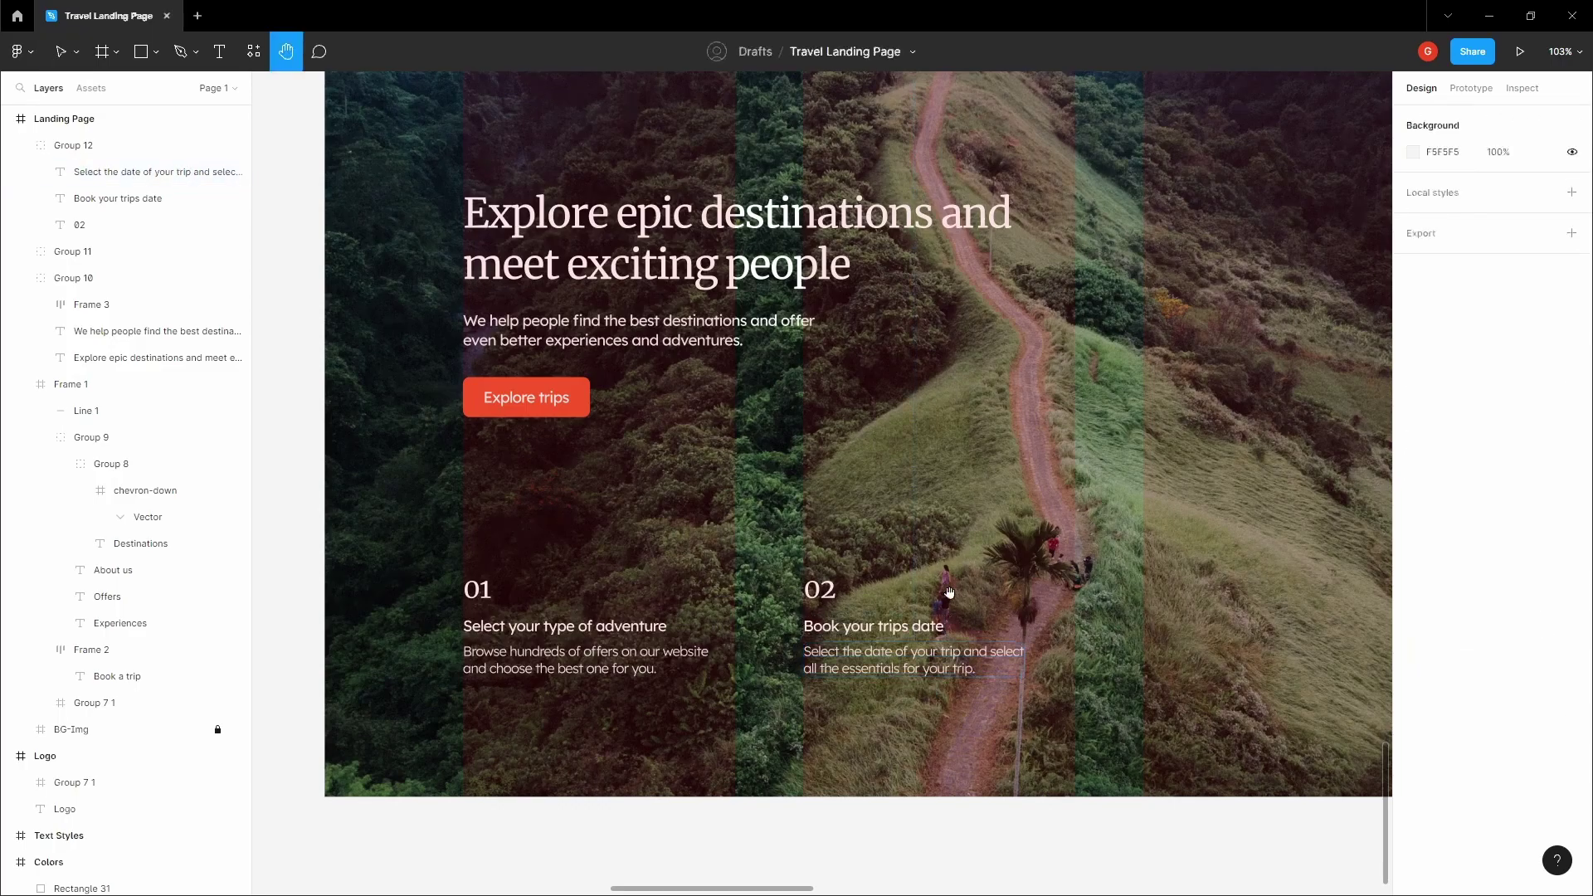
Step: Duplicate the 02 block to the third column's left edge at X 959, level with the other blocks
{"action": "left_click_drag", "start_coordinate": [956, 600], "coordinate": [914, 593]}
{"action": "left_click", "coordinate": [820, 624]}
{"action": "left_click_drag", "start_coordinate": [794, 618], "coordinate": [1138, 618]}
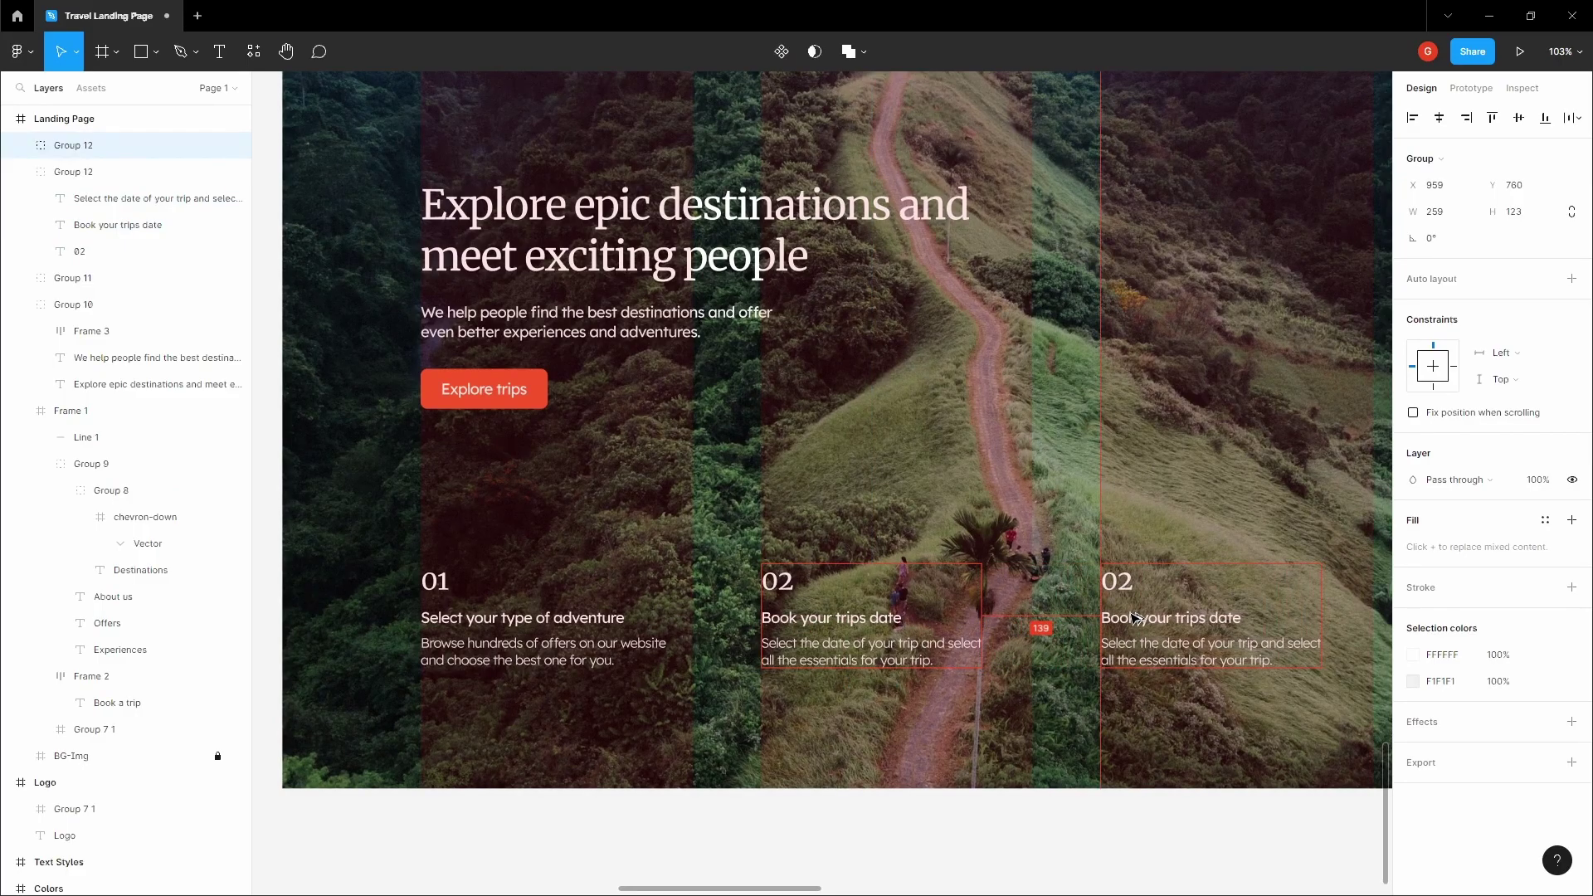
Step: Change the third column's number to "03" and its heading to "Get ready for an adventure"
{"action": "scroll", "coordinate": [1137, 618], "scroll_direction": "up", "scroll_amount": 3}
{"action": "double_click", "coordinate": [850, 551]}
{"action": "type", "text": "03"}
{"action": "key", "text": "Escape"}
{"action": "key", "text": "Escape"}
{"action": "double_click", "coordinate": [929, 599]}
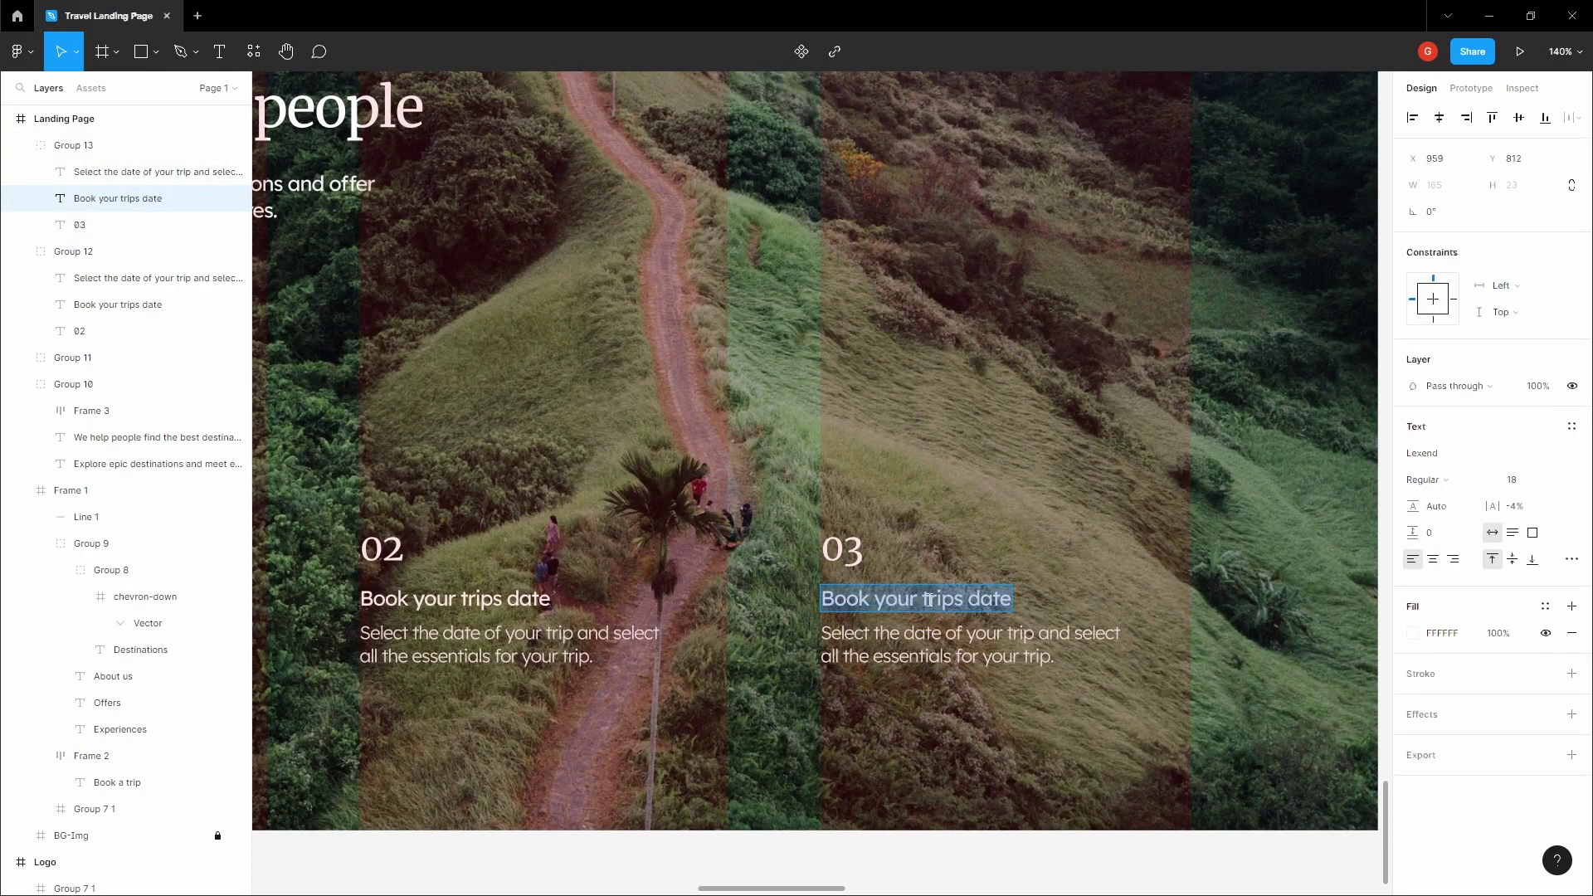
{"action": "type", "text": "B"}
{"action": "key", "text": "BackSpace"}
{"action": "type", "text": "Get ready for an adventure"}
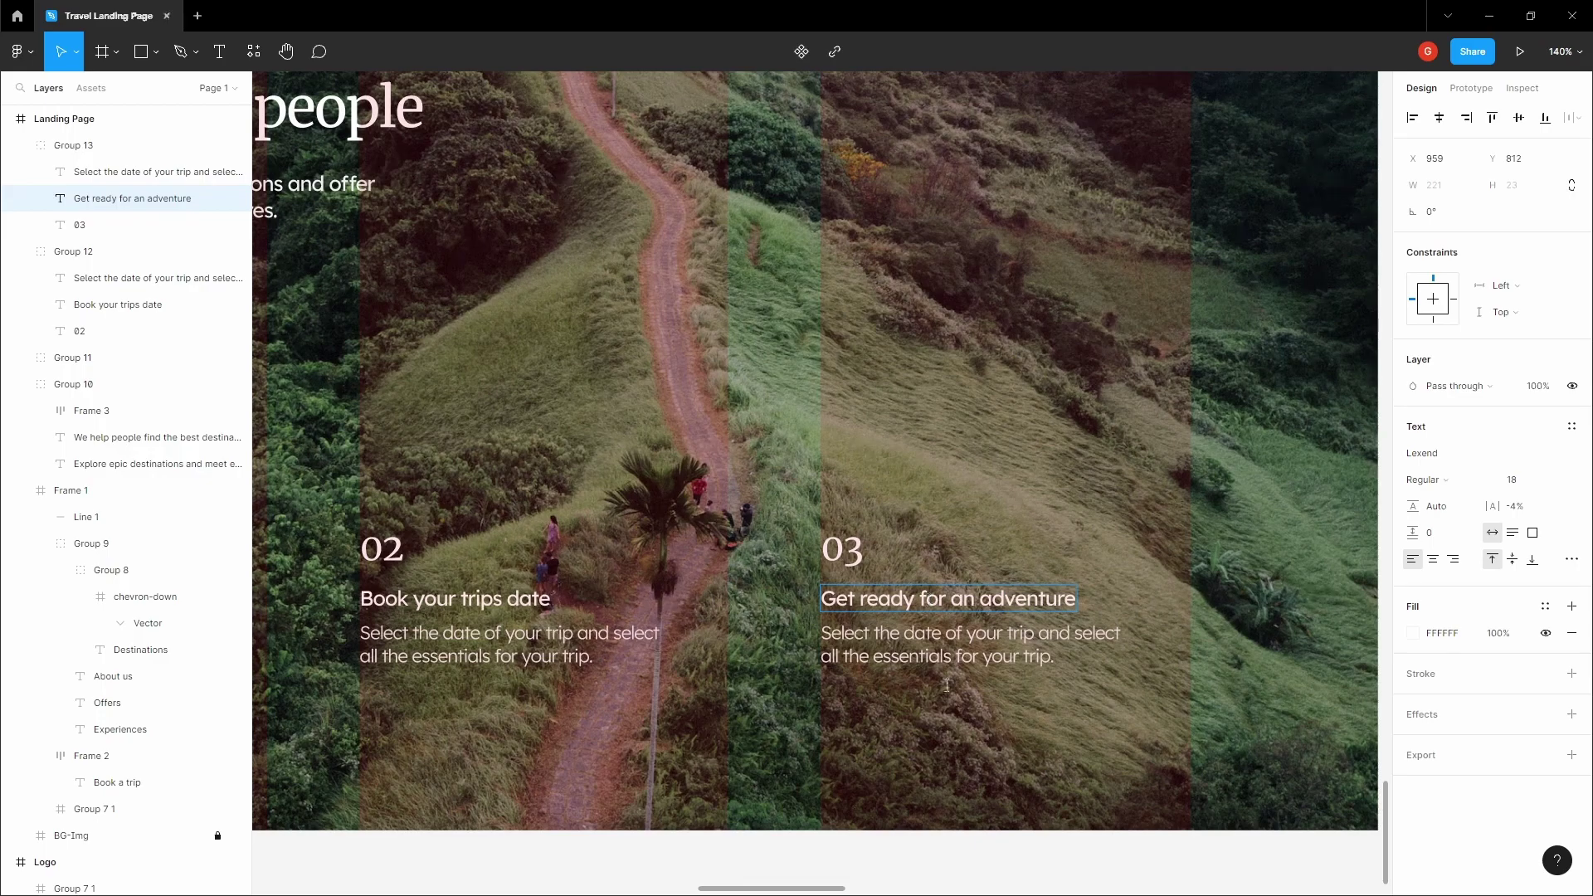
Step: Replace the third column's description with "That's it, pack your clothes and don't forget your spirit for adventure!"
{"action": "left_click_drag", "start_coordinate": [822, 633], "coordinate": [1044, 656]}
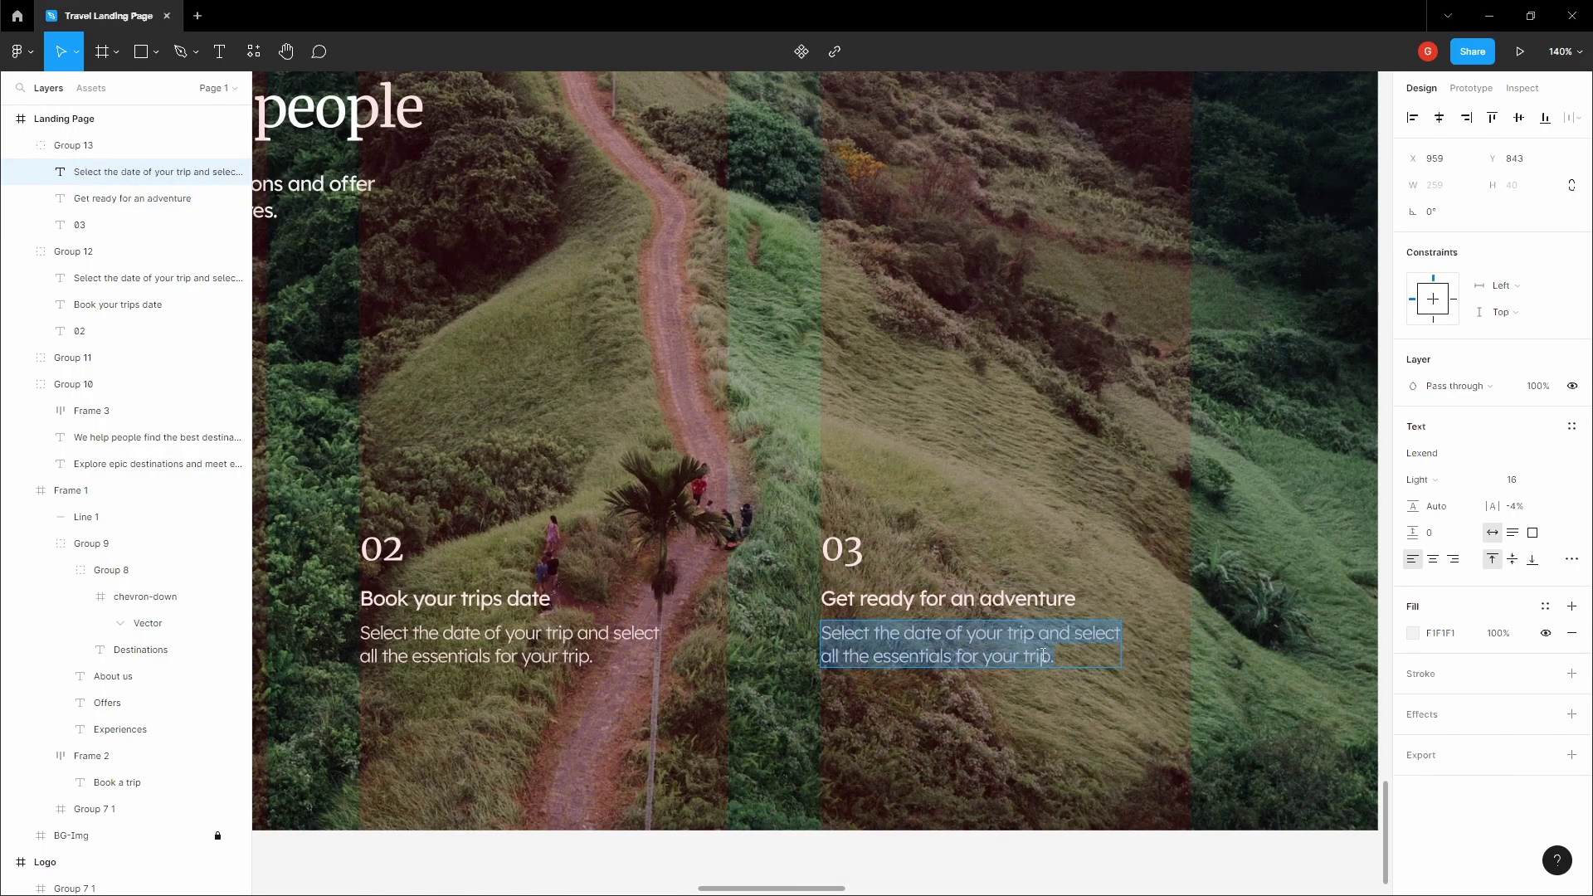
{"action": "type", "text": "That's it, pack your clothes and don't forget your sp"}
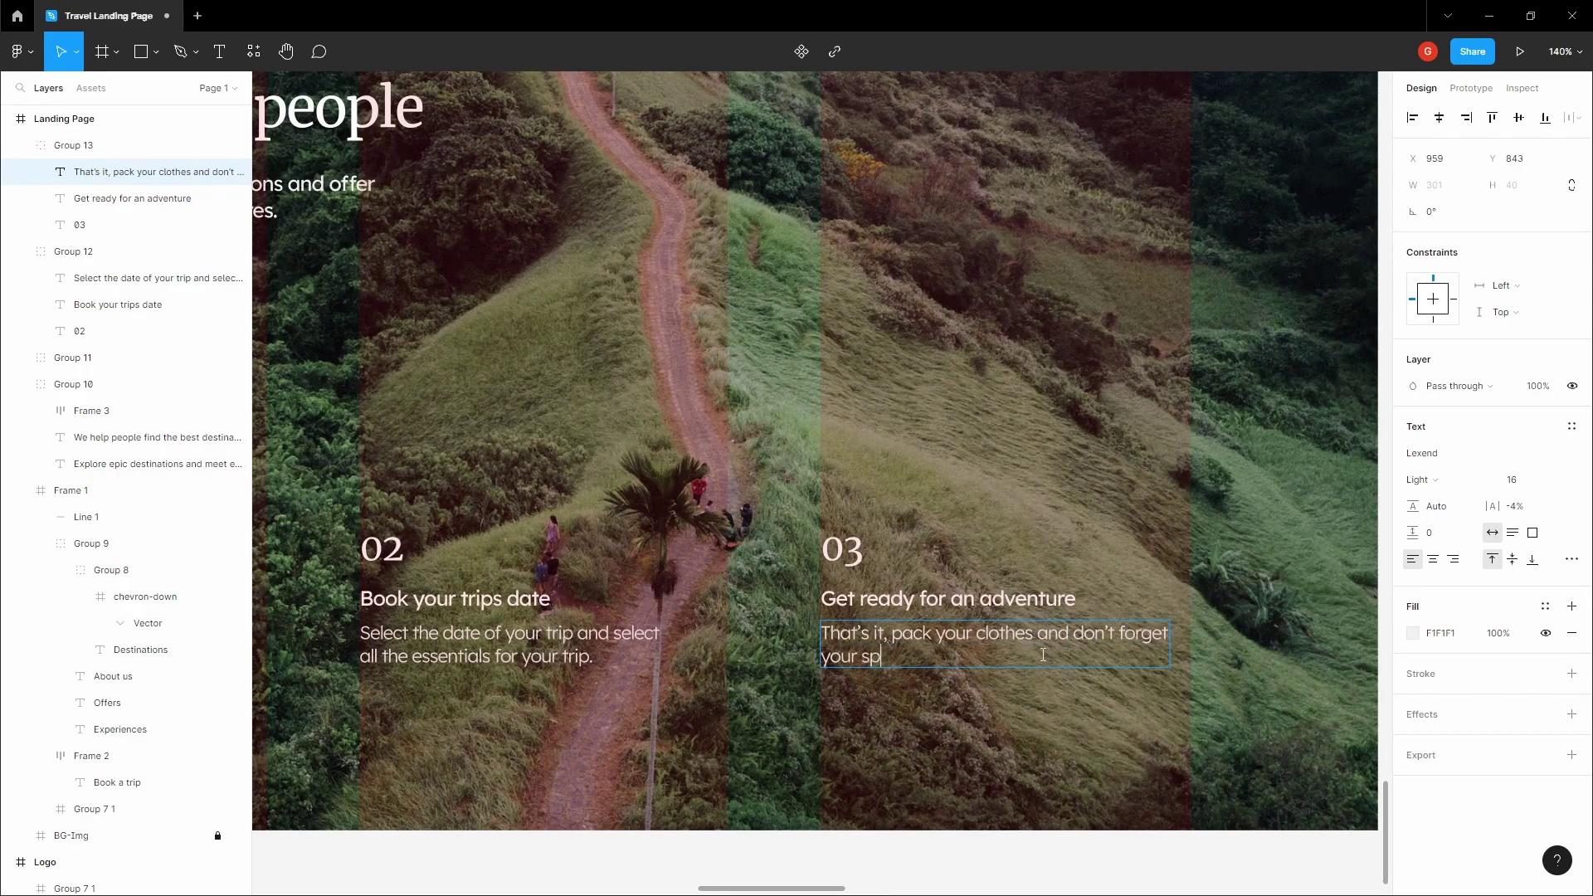
{"action": "type", "text": "irit of"}
{"action": "key", "text": "BackSpace"}
{"action": "key", "text": "BackSpace"}
{"action": "key", "text": "BackSpace"}
{"action": "type", "text": "for adventure!"}
{"action": "key", "text": "Escape"}
{"action": "key", "text": "Escape"}
Step: Group the 01, 02 and 03 blocks together
{"action": "key", "text": "h"}
{"action": "scroll", "coordinate": [933, 498], "scroll_direction": "down", "scroll_amount": 5}
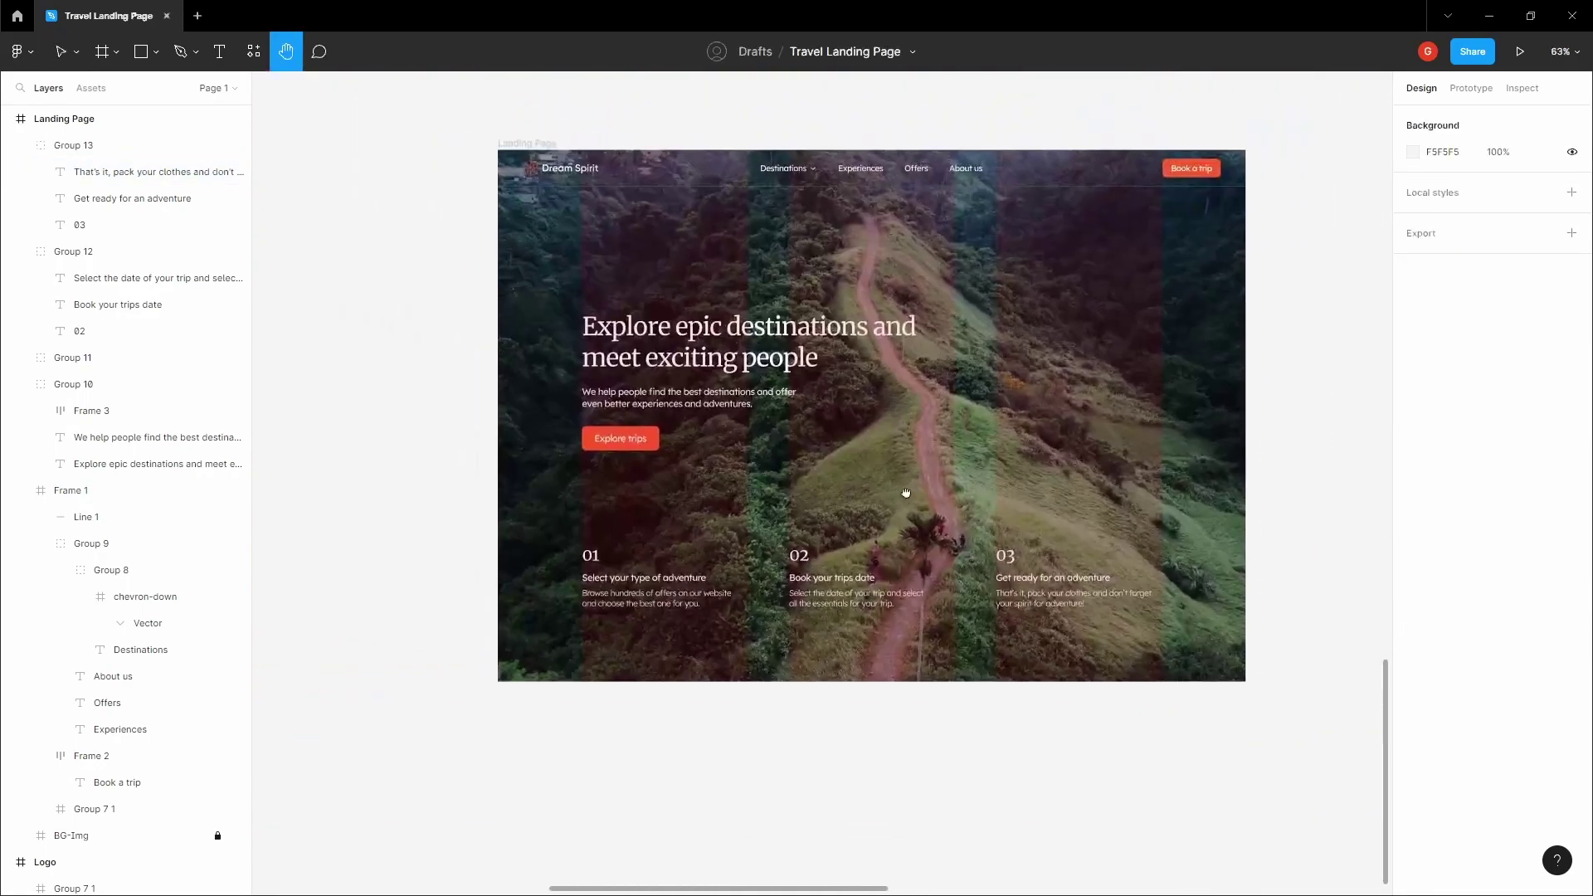
{"action": "left_click_drag", "start_coordinate": [933, 498], "coordinate": [869, 483]}
{"action": "key", "text": "v"}
{"action": "left_click", "coordinate": [639, 572]}
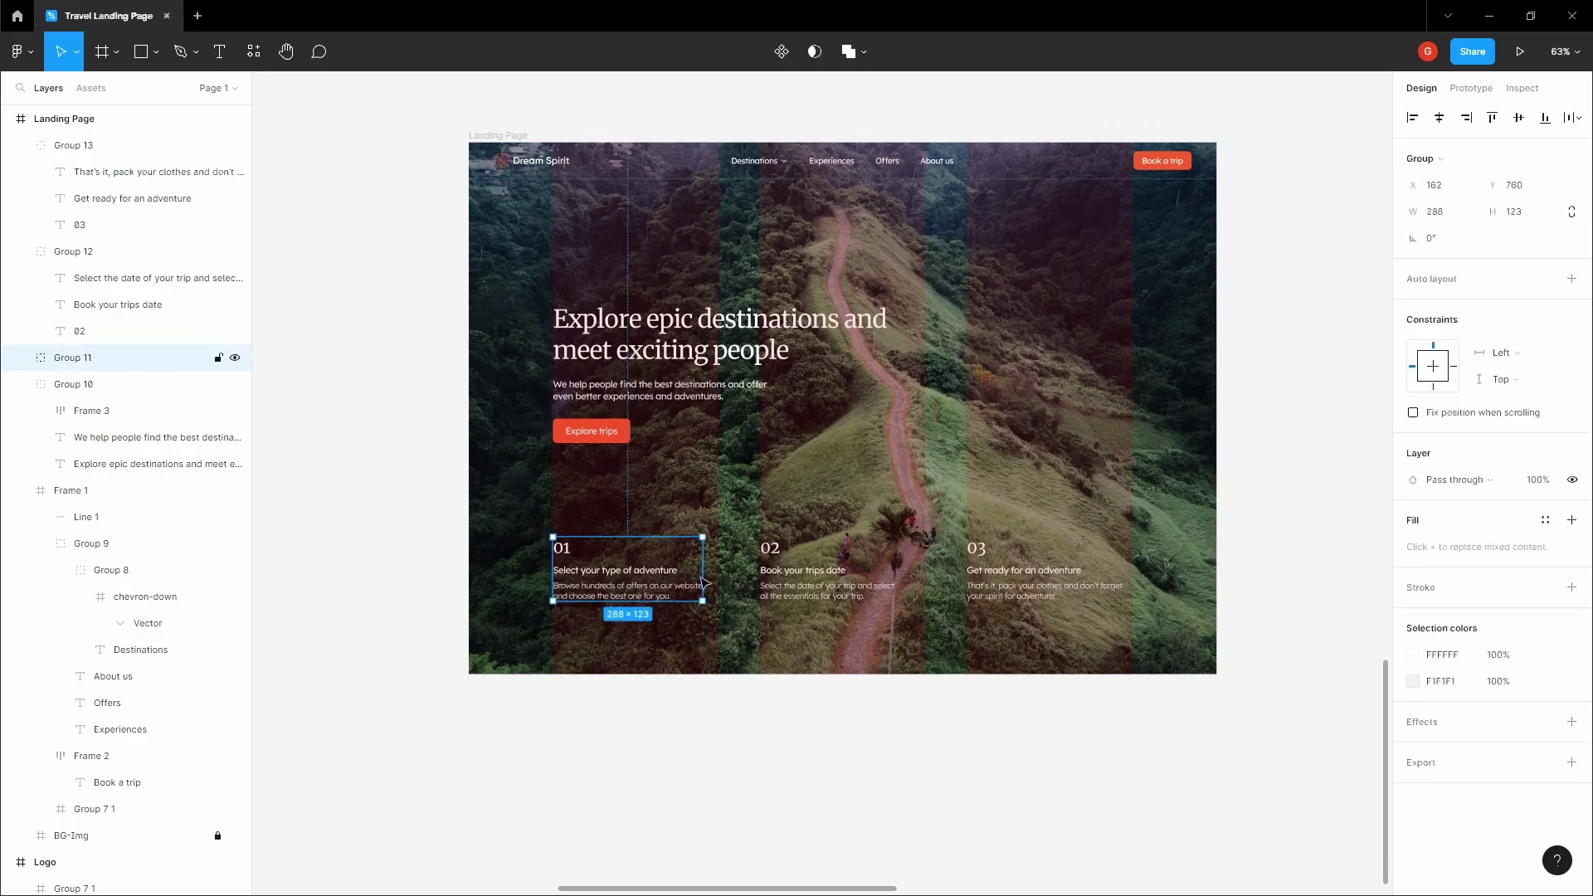
{"action": "left_click", "coordinate": [780, 585], "text": "shift"}
{"action": "left_click", "coordinate": [1078, 581], "text": "shift"}
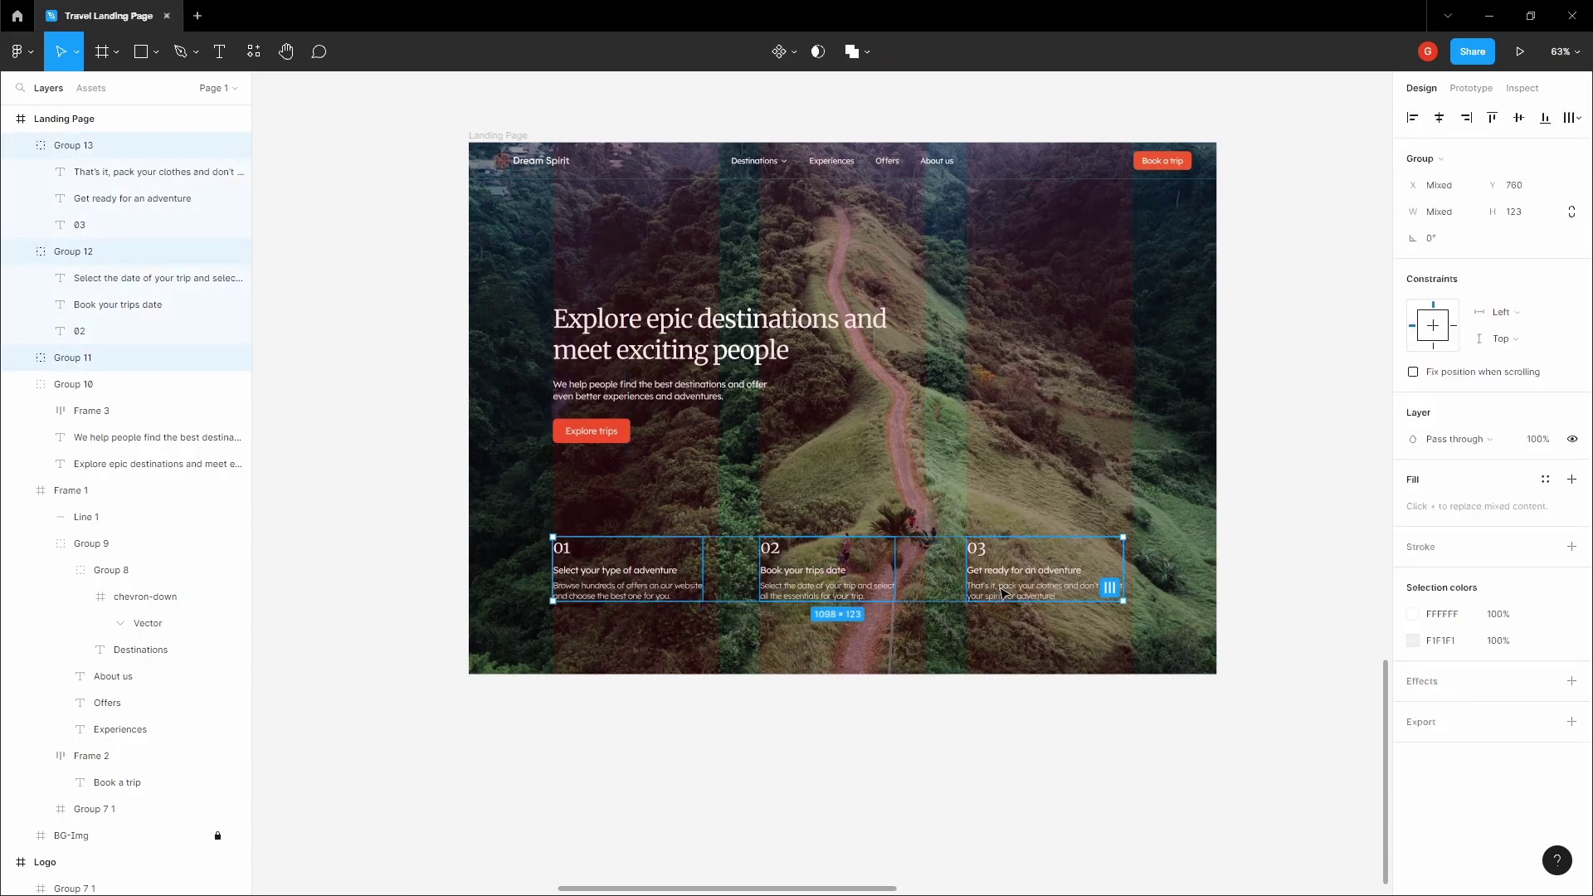
{"action": "key", "text": "ctrl+g"}
{"action": "key", "text": "alt"}
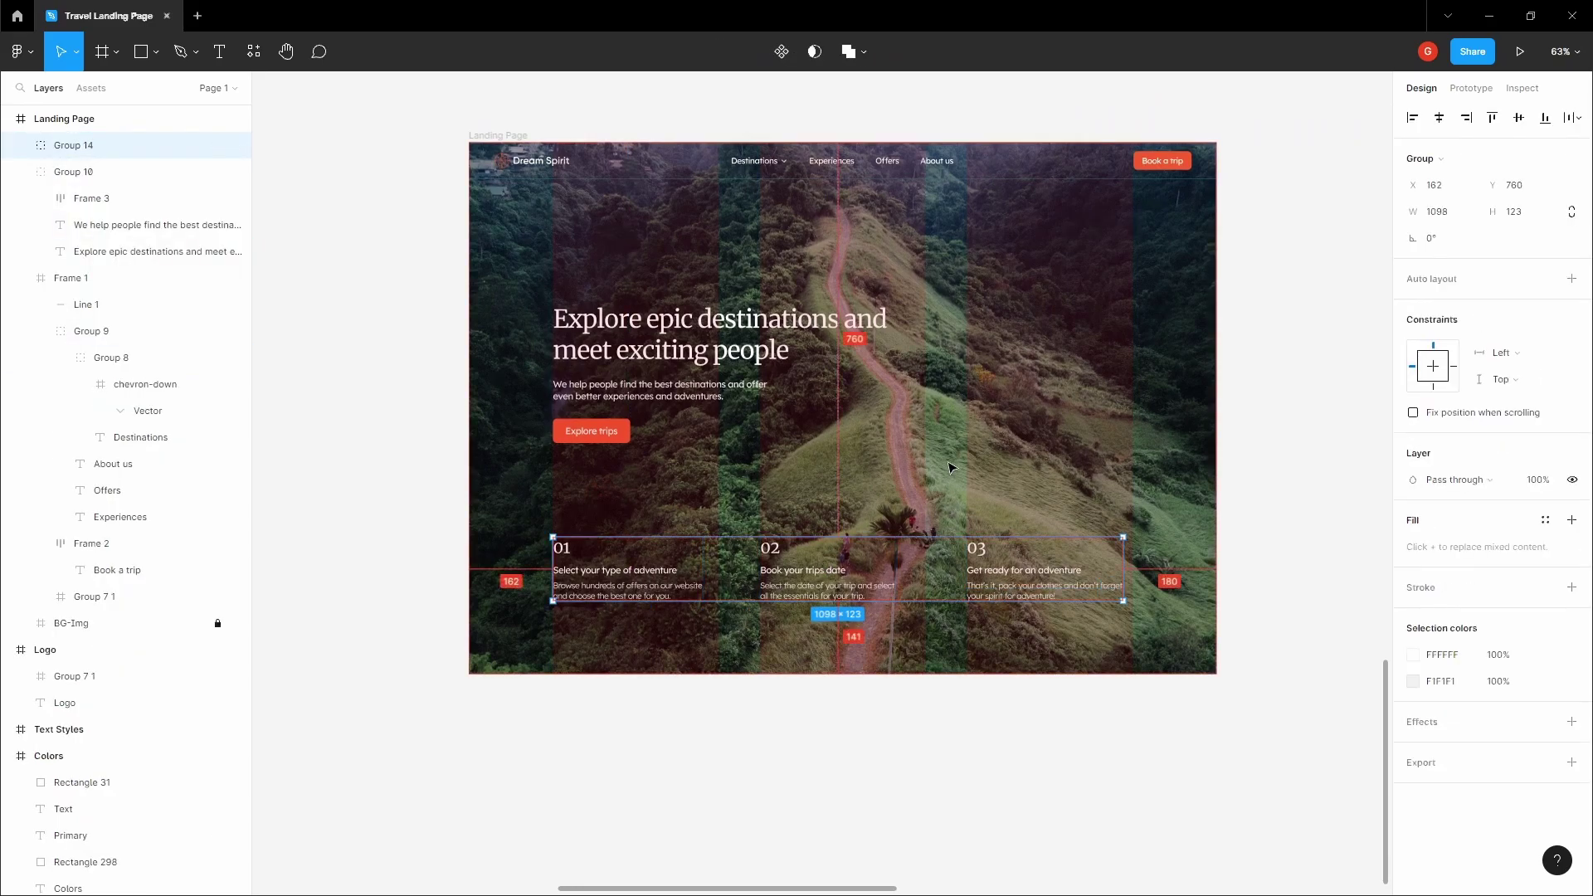
Step: Move the grouped steps section straight down to Y 838, 63 px above the page's lower edge, and deselect it
{"action": "key", "text": "shift+Down"}
{"action": "key", "text": "shift+Down"}
{"action": "key", "text": "shift+Down"}
{"action": "key", "text": "shift+Down"}
{"action": "key", "text": "shift+Down"}
{"action": "key", "text": "shift+Down"}
{"action": "key", "text": "shift+Down"}
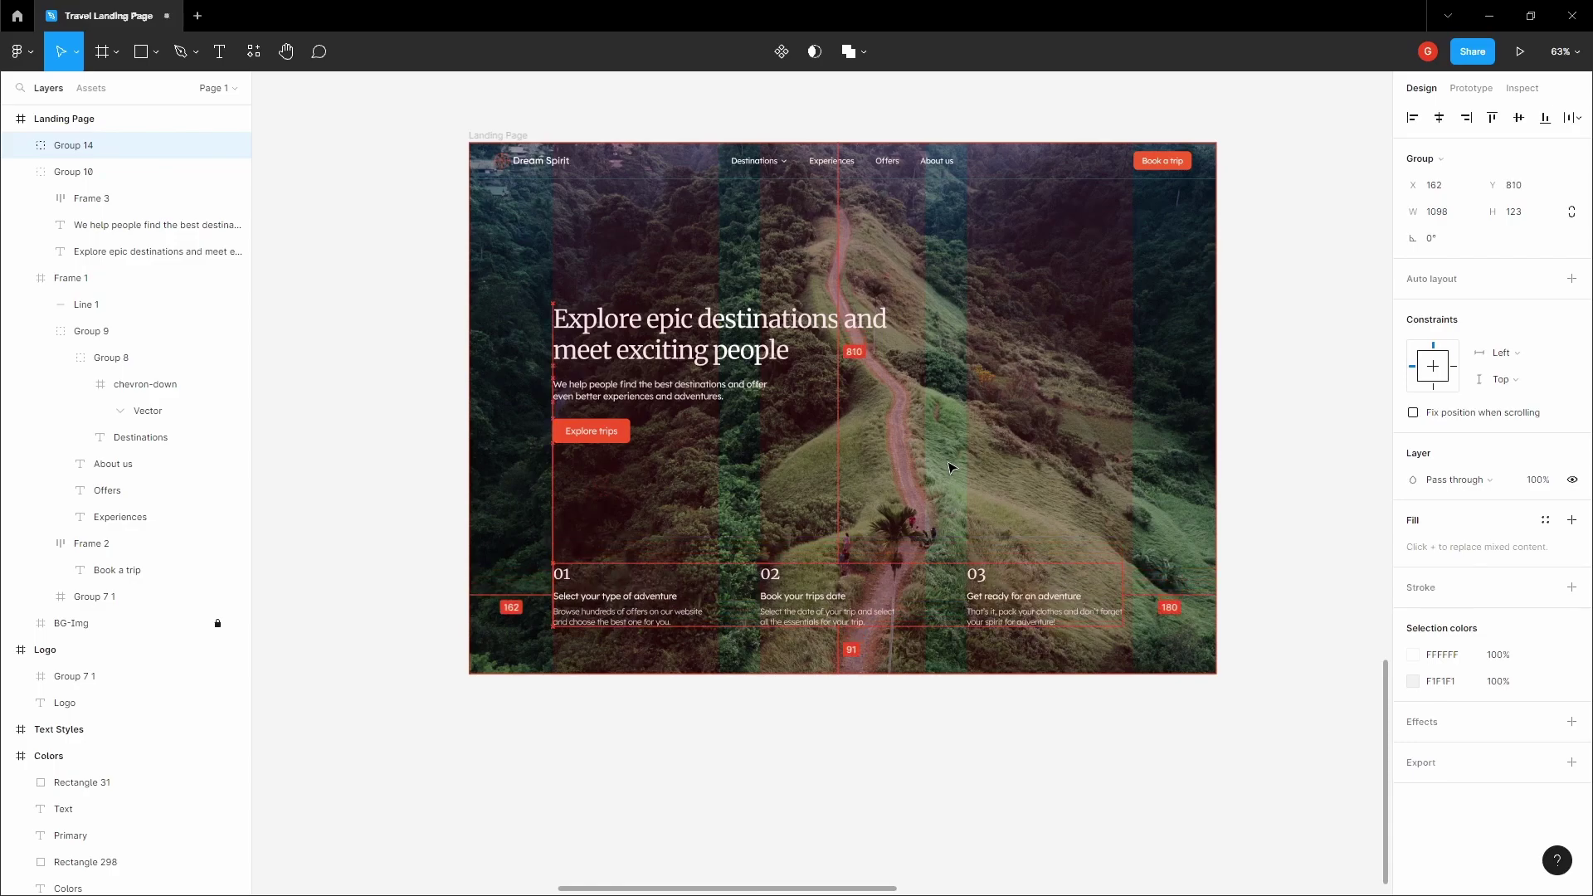
{"action": "key", "text": "Down"}
{"action": "key", "text": "Down"}
{"action": "key", "text": "Down"}
{"action": "key", "text": "Down"}
{"action": "key", "text": "Down"}
{"action": "key", "text": "Down"}
{"action": "key", "text": "Down"}
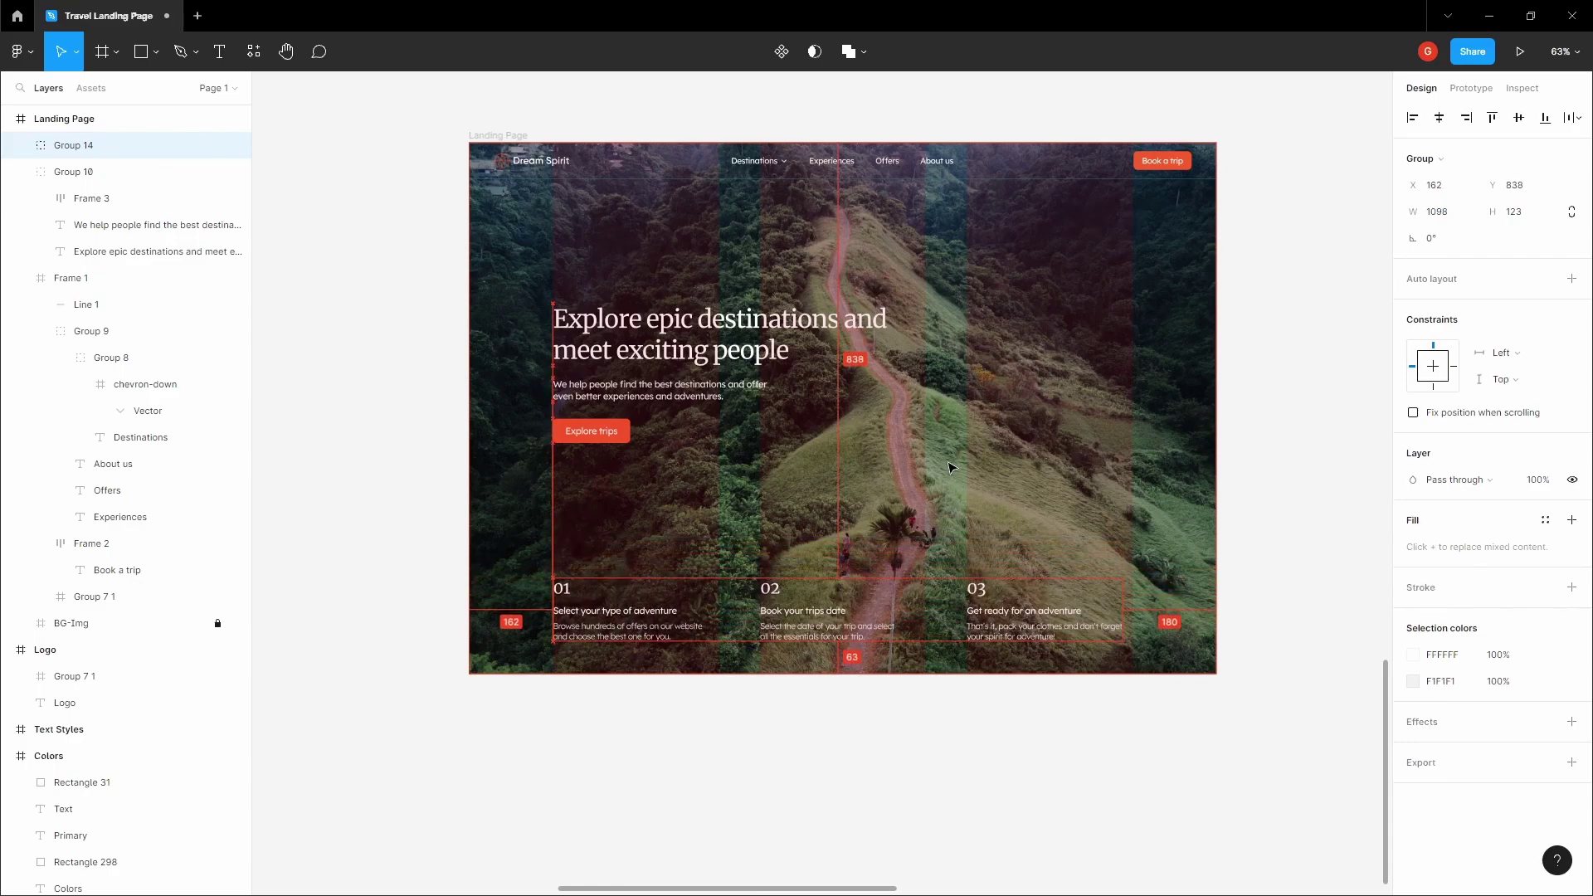
{"action": "left_click", "coordinate": [948, 464]}
Step: Hide the layout grids of the Landing Page frame
{"action": "key", "text": "space"}
{"action": "left_click_drag", "start_coordinate": [946, 461], "coordinate": [947, 477]}
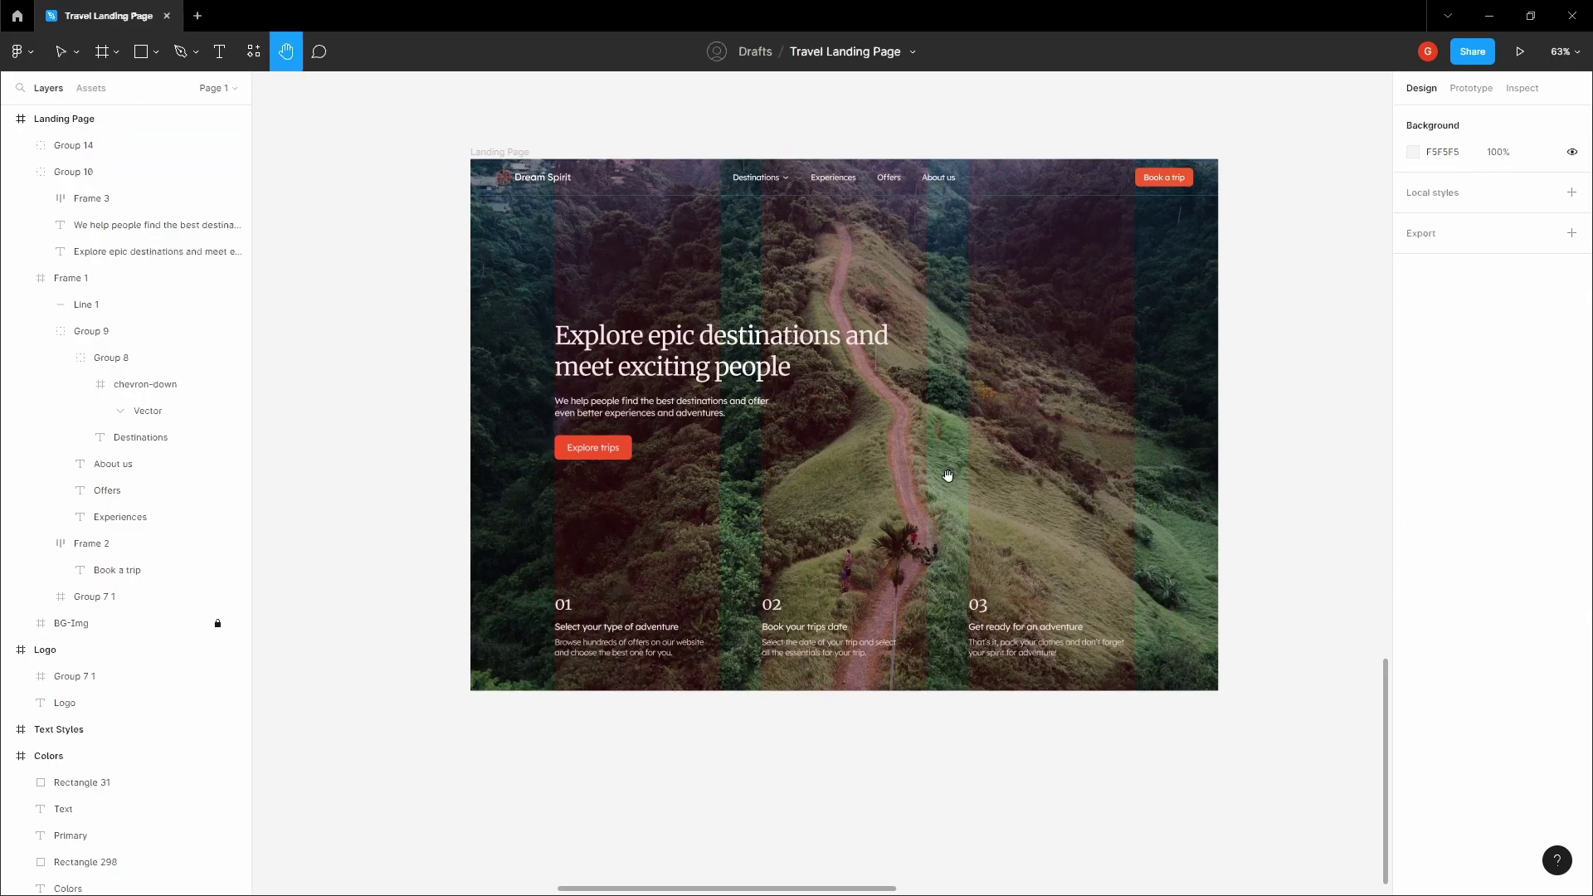
{"action": "left_click_drag", "start_coordinate": [892, 448], "coordinate": [894, 471]}
{"action": "key", "text": "v"}
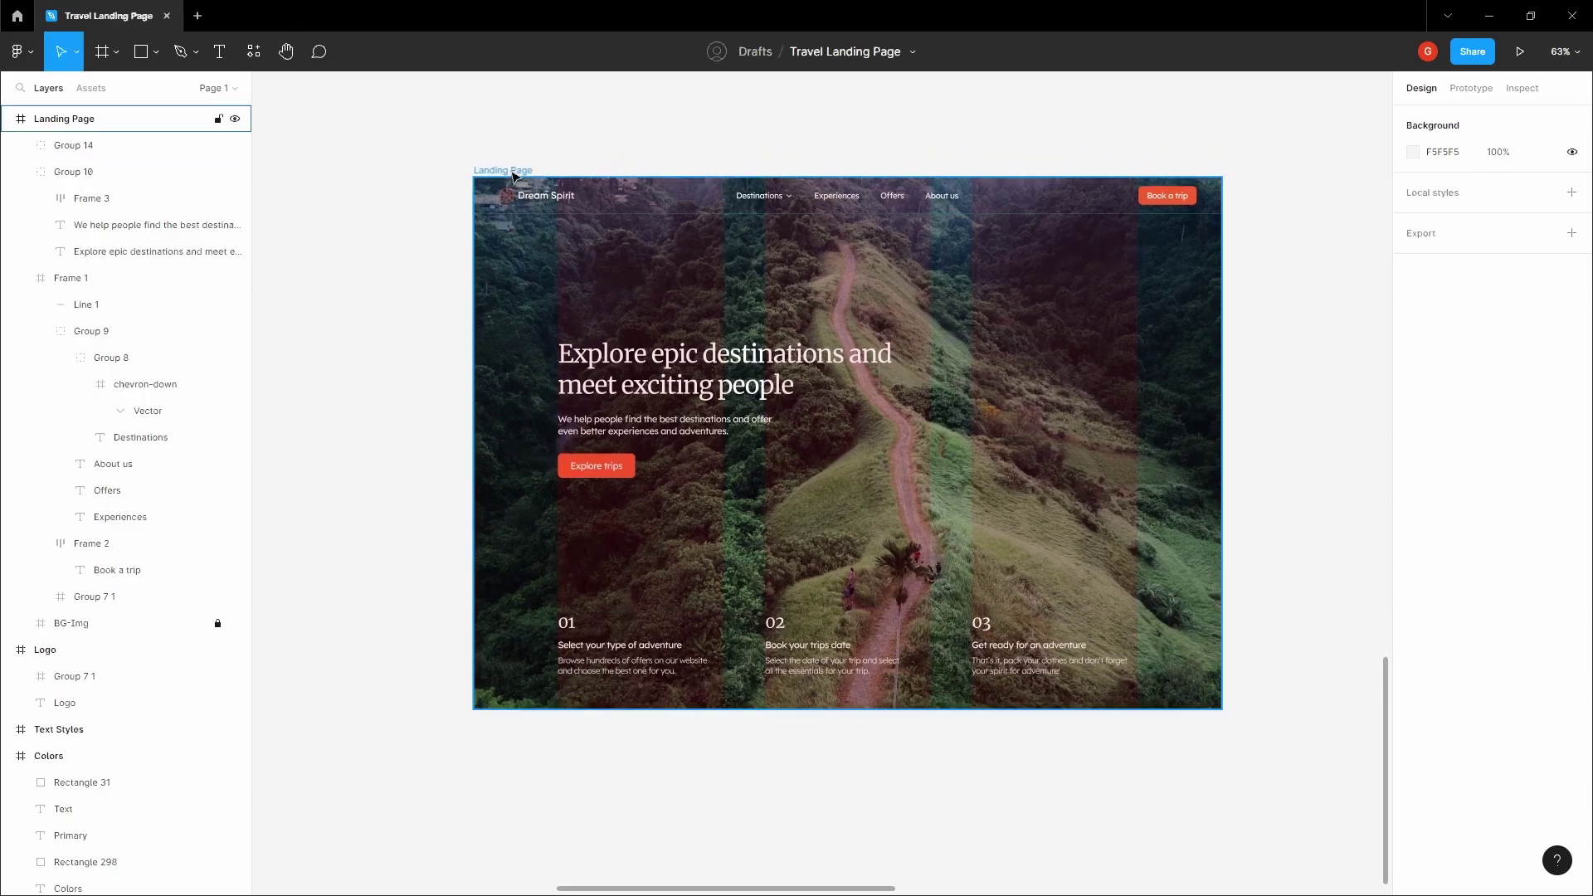
{"action": "left_click", "coordinate": [503, 172]}
{"action": "left_click", "coordinate": [1546, 373]}
{"action": "left_click", "coordinate": [1301, 322]}
{"action": "key", "text": "space"}
{"action": "left_click_drag", "start_coordinate": [1300, 320], "coordinate": [1242, 349]}
{"action": "scroll", "coordinate": [1081, 360], "scroll_direction": "up", "scroll_amount": 2}
{"action": "left_click_drag", "start_coordinate": [1012, 356], "coordinate": [1054, 321]}
{"action": "key", "text": "v"}
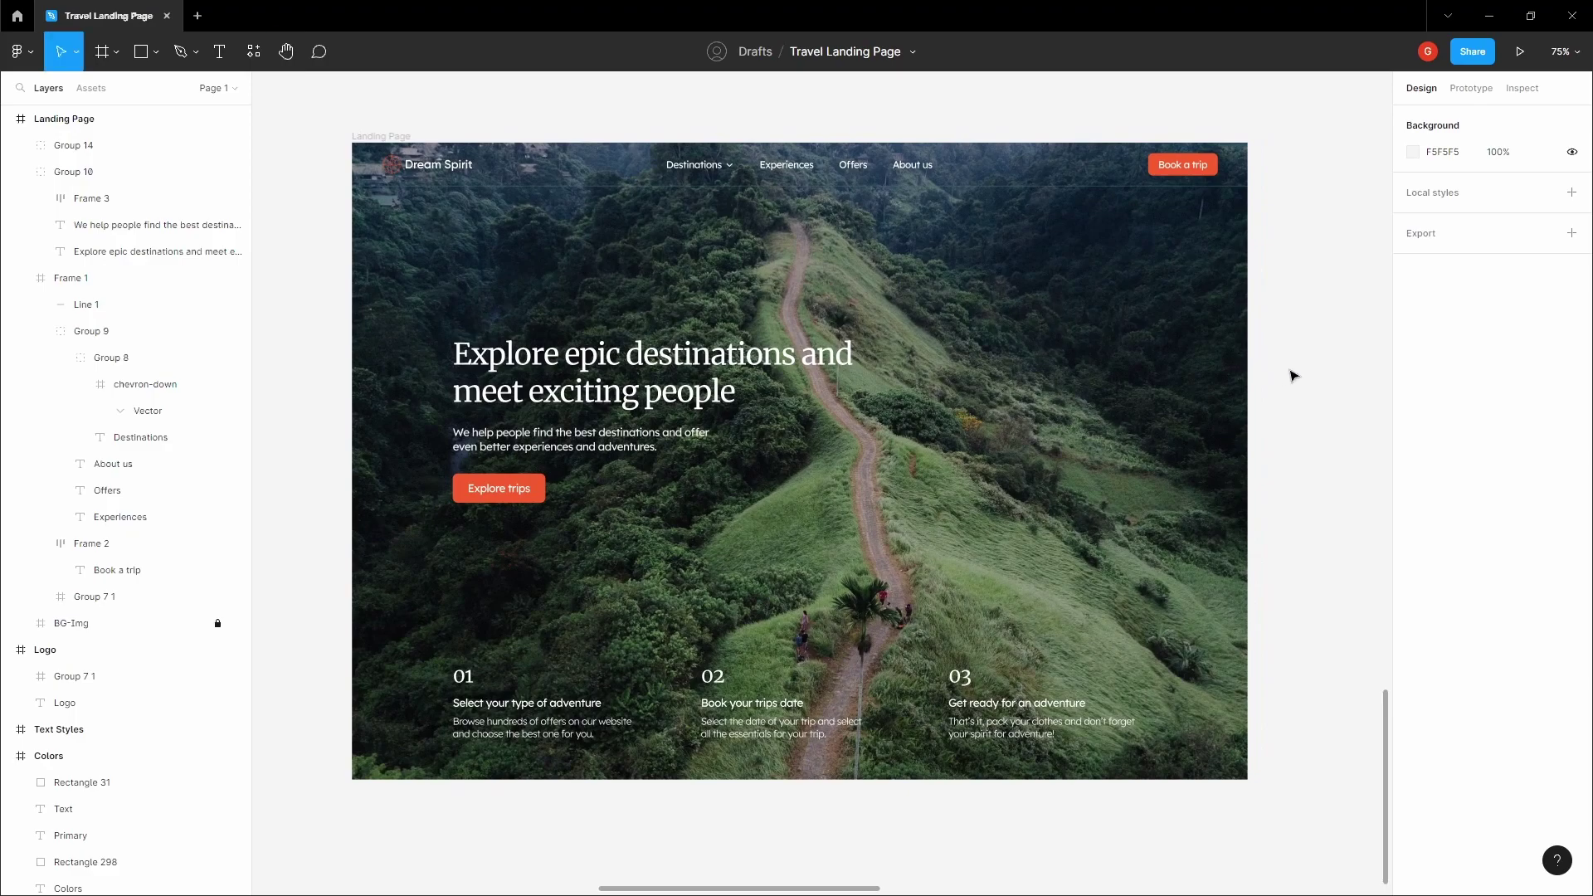